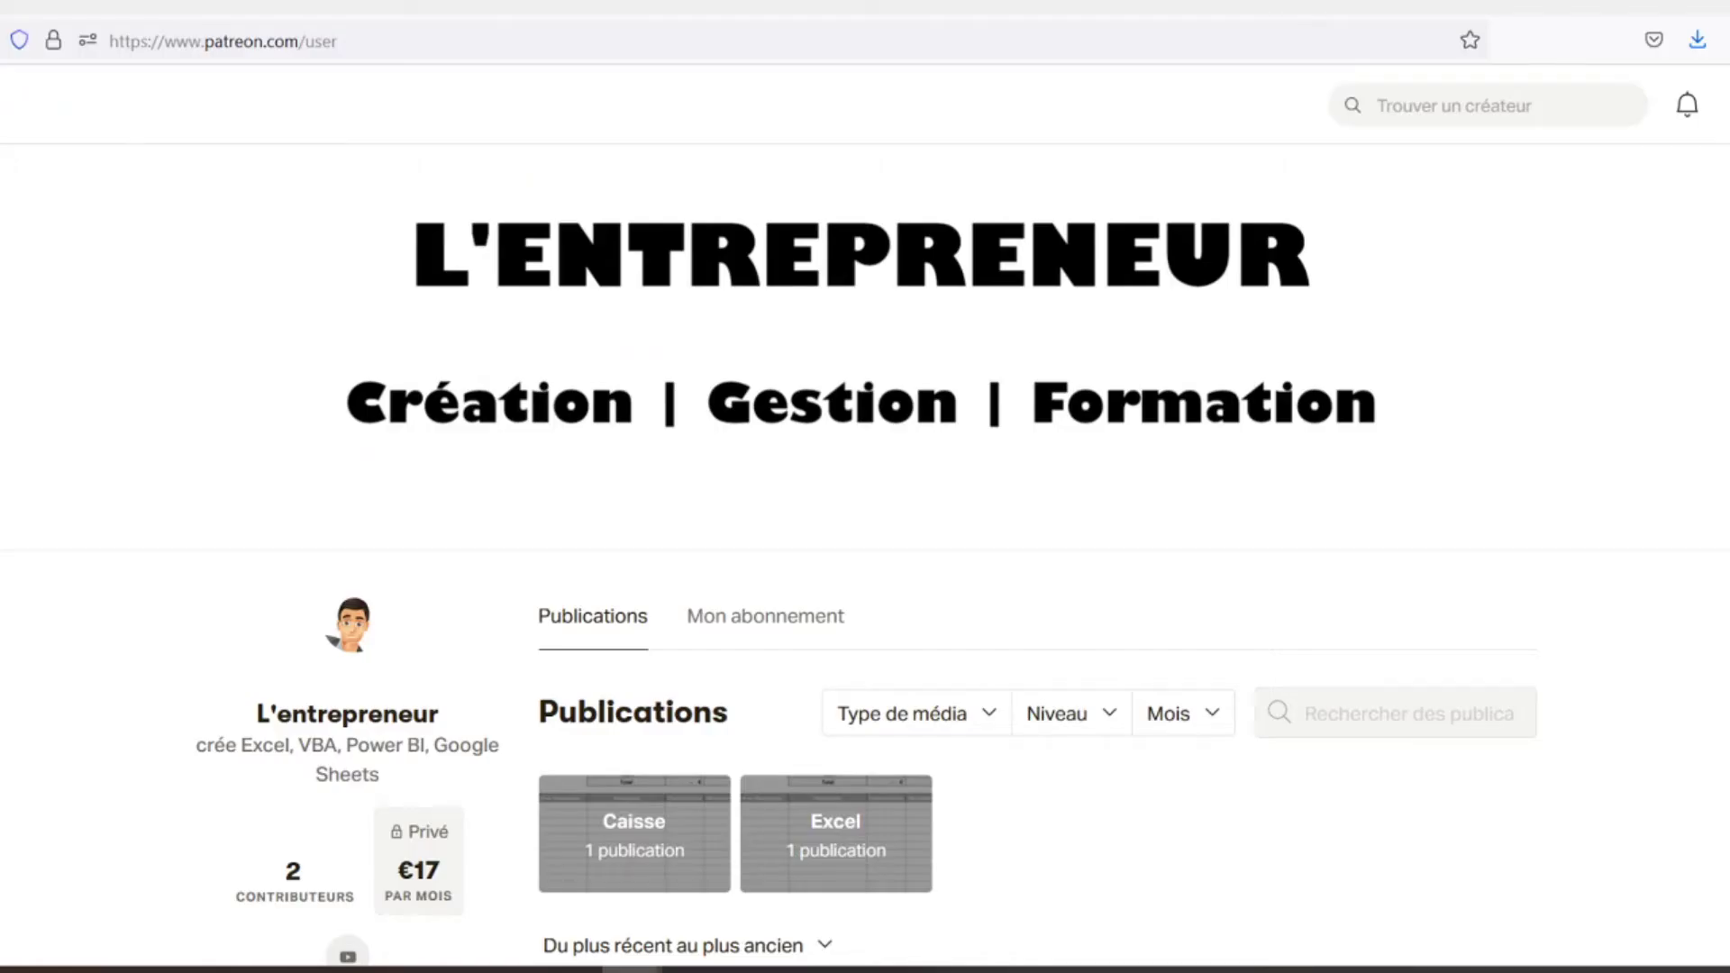
- Scroll the Patreon creator page past the Caisse/Excel cards to the Feuilles de caisse post and its caisse.xlsx attachment
{"action": "scroll", "coordinate": [865, 541], "scroll_direction": "down", "scroll_amount": 3}
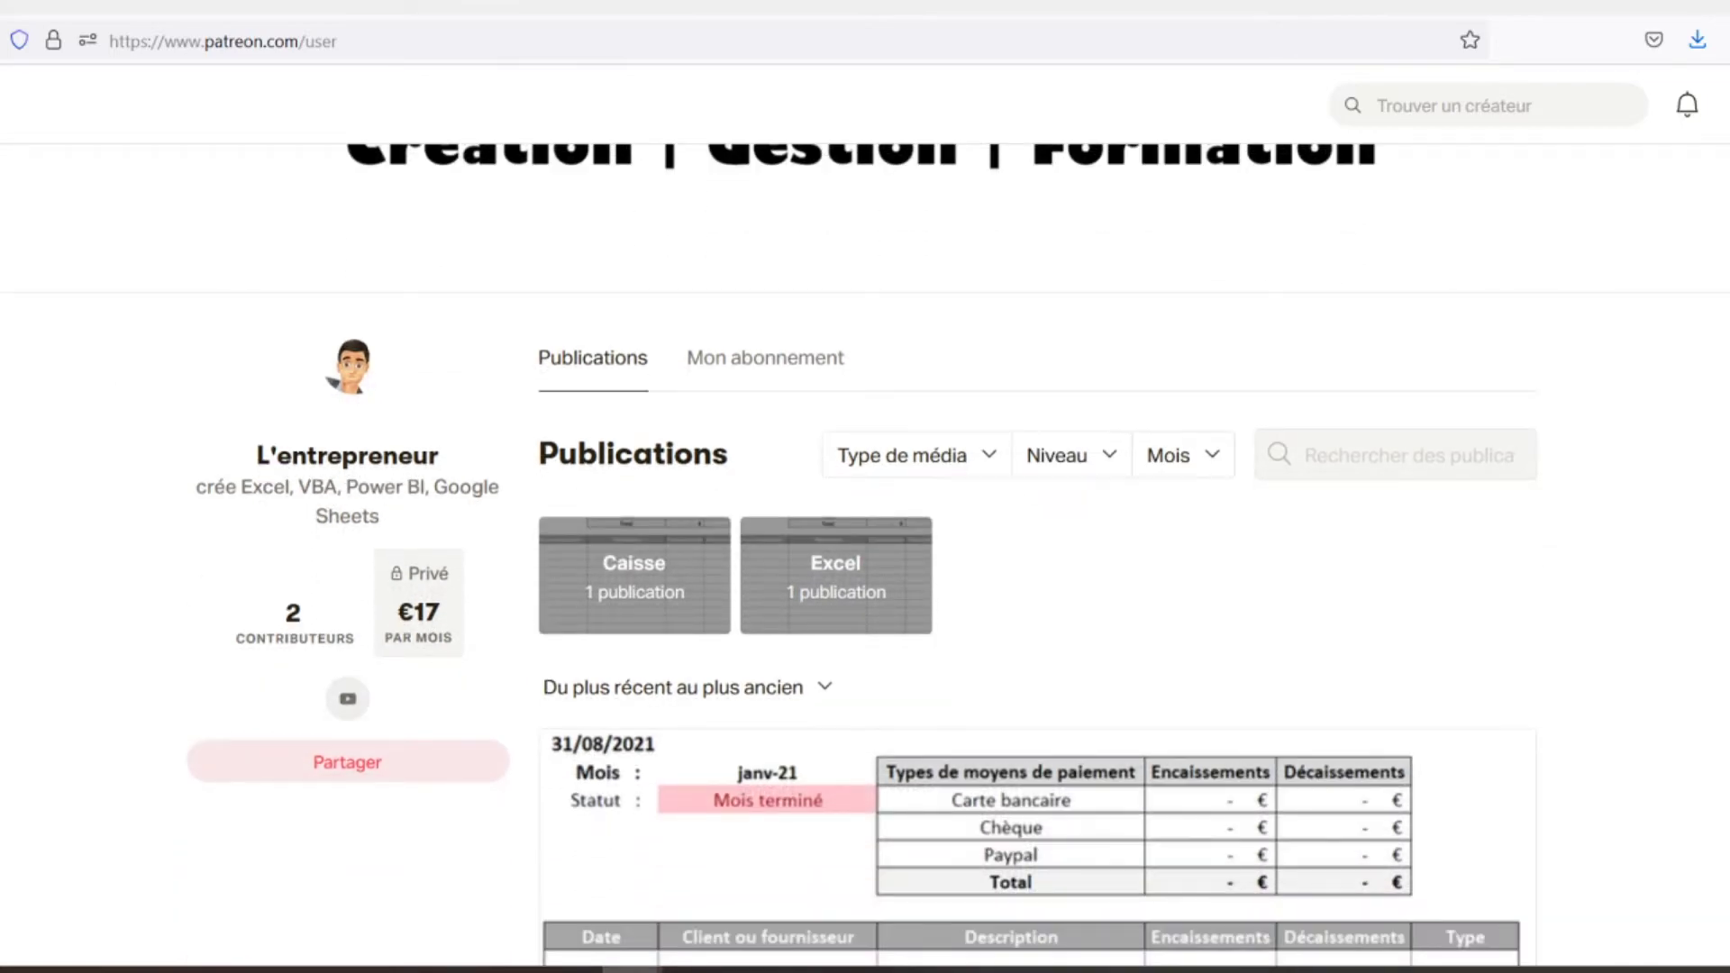
{"action": "scroll", "coordinate": [865, 541], "scroll_direction": "down", "scroll_amount": 2}
{"action": "scroll", "coordinate": [865, 541], "scroll_direction": "down", "scroll_amount": 2}
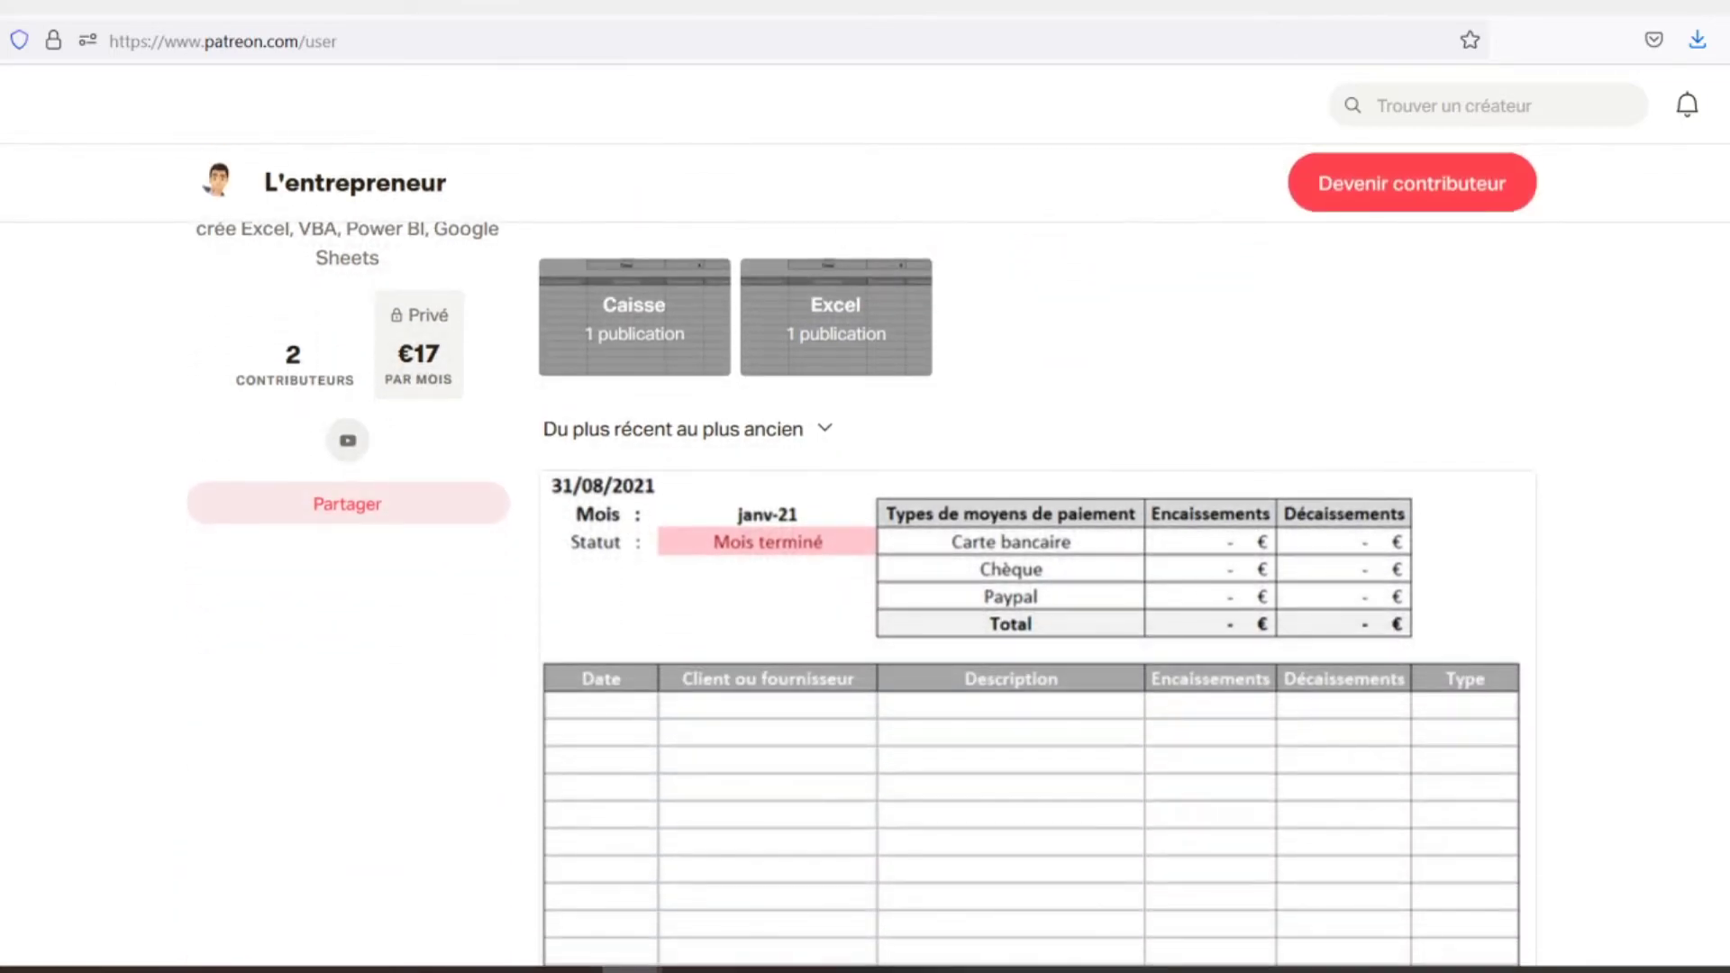
{"action": "scroll", "coordinate": [865, 540], "scroll_direction": "down", "scroll_amount": 2}
{"action": "scroll", "coordinate": [865, 541], "scroll_direction": "down", "scroll_amount": 2}
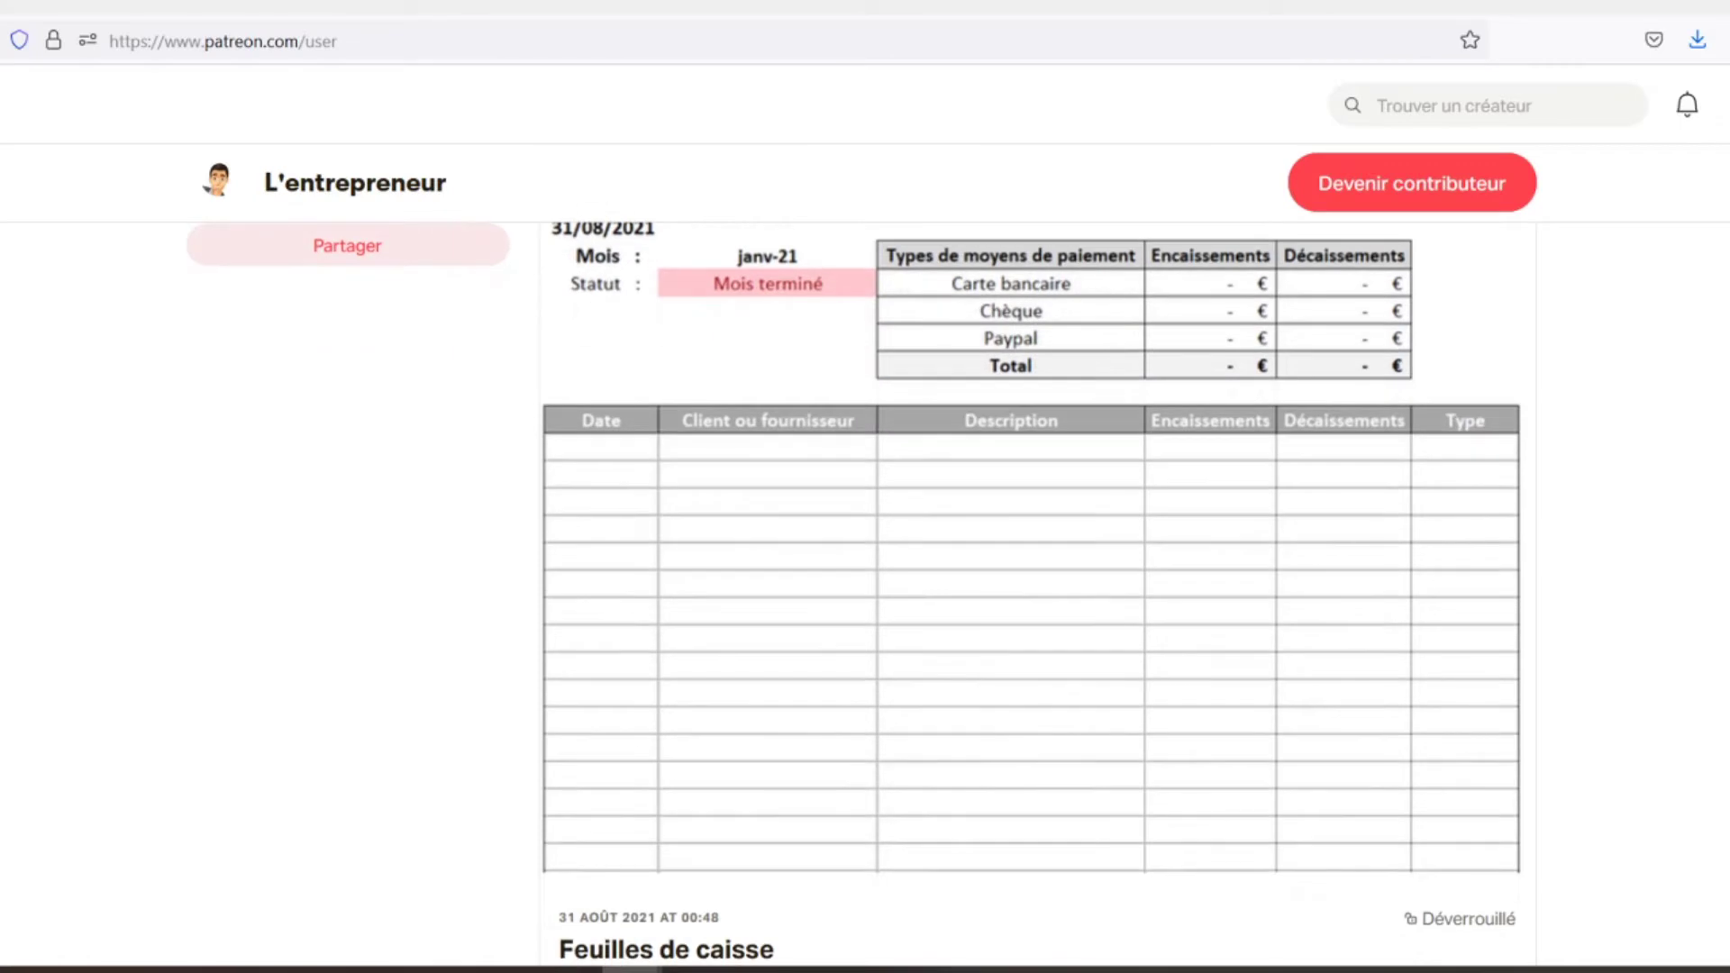
{"action": "scroll", "coordinate": [865, 541], "scroll_direction": "down", "scroll_amount": 2}
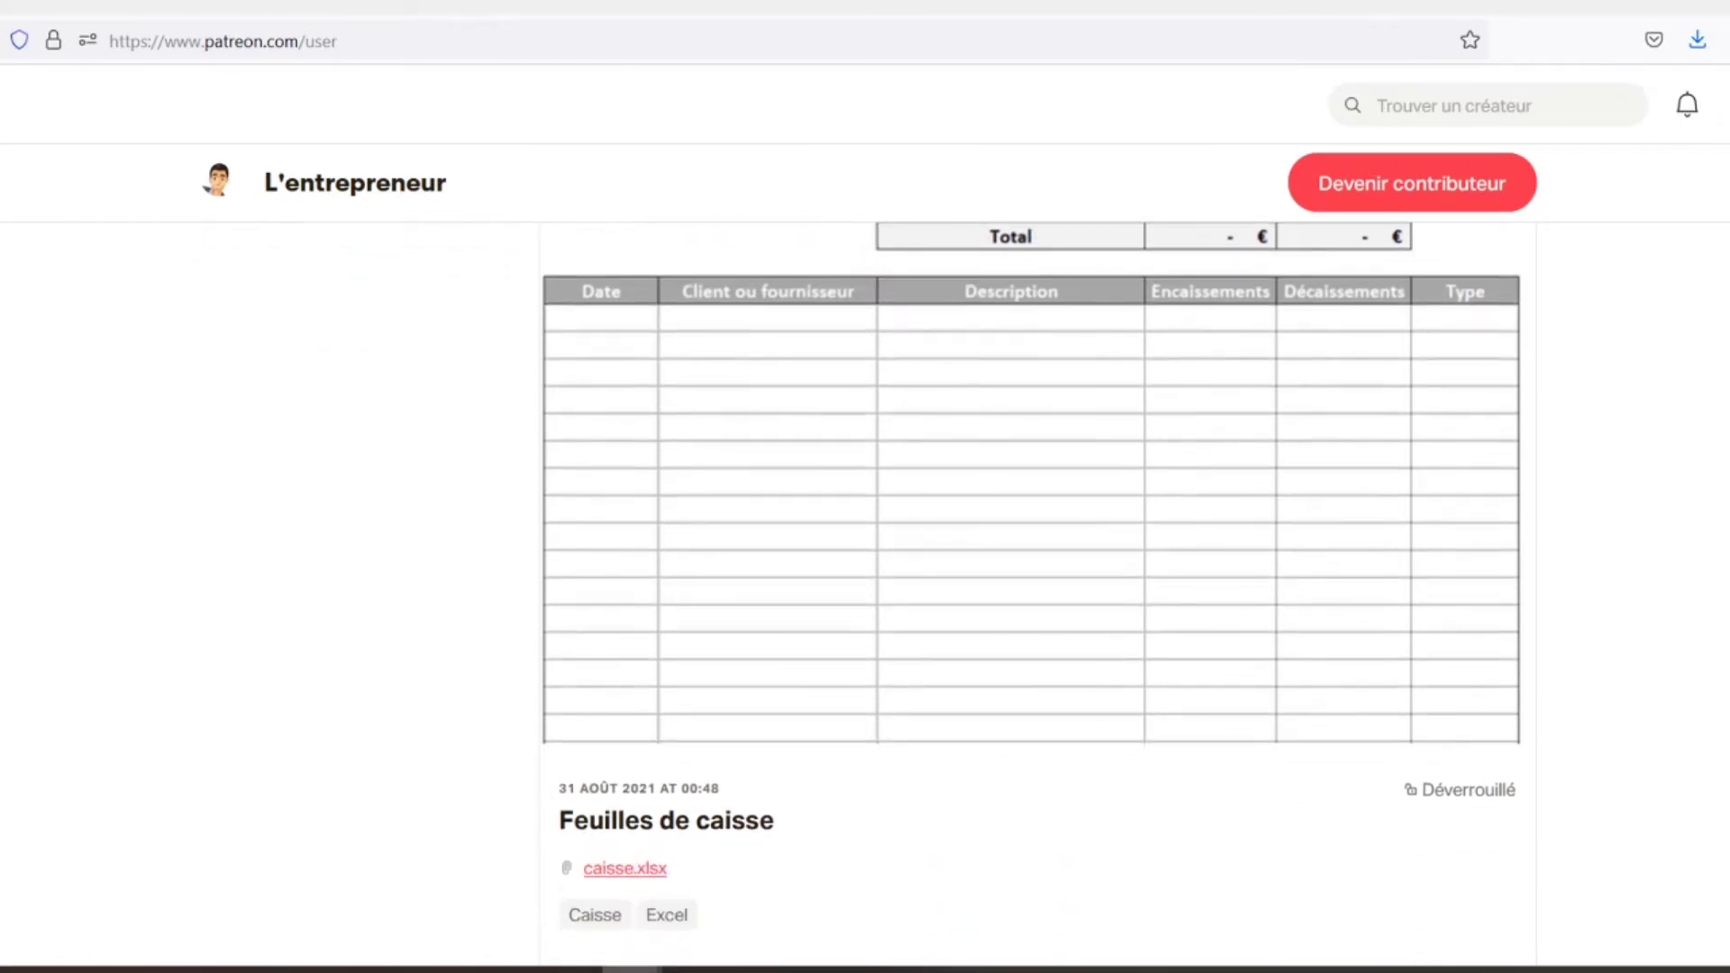
{"action": "scroll", "coordinate": [865, 541], "scroll_direction": "down", "scroll_amount": 2}
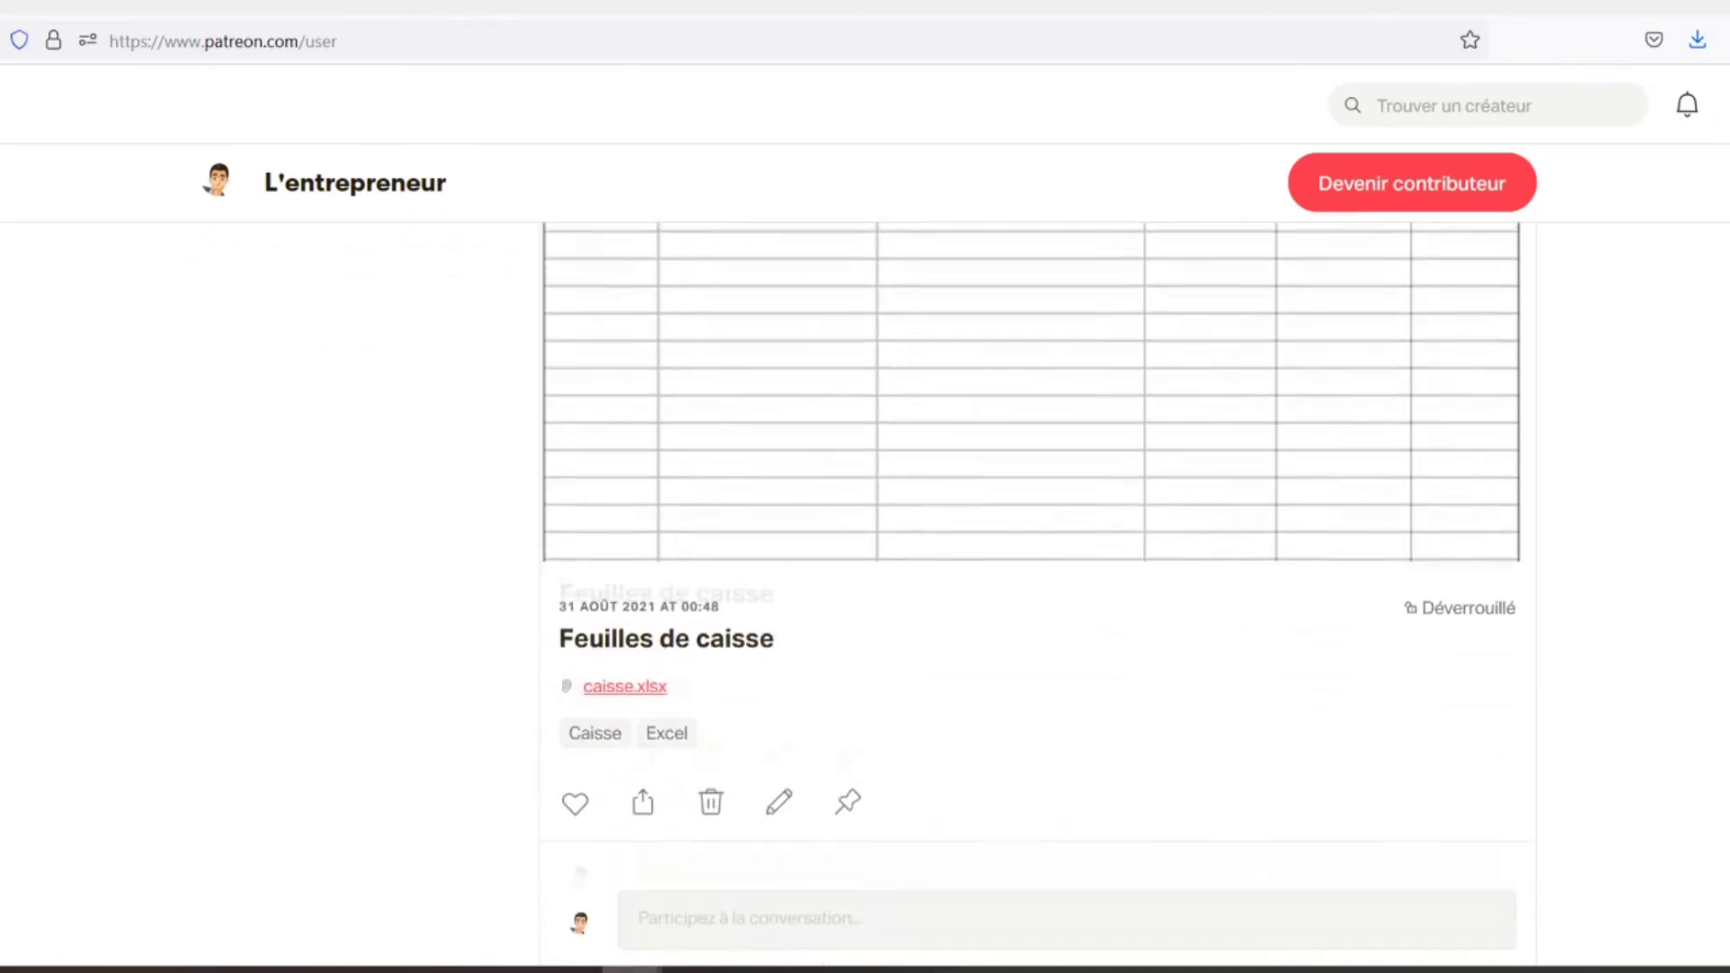
{"action": "scroll", "coordinate": [865, 541], "scroll_direction": "down", "scroll_amount": 2}
{"action": "scroll", "coordinate": [864, 541], "scroll_direction": "down", "scroll_amount": 2}
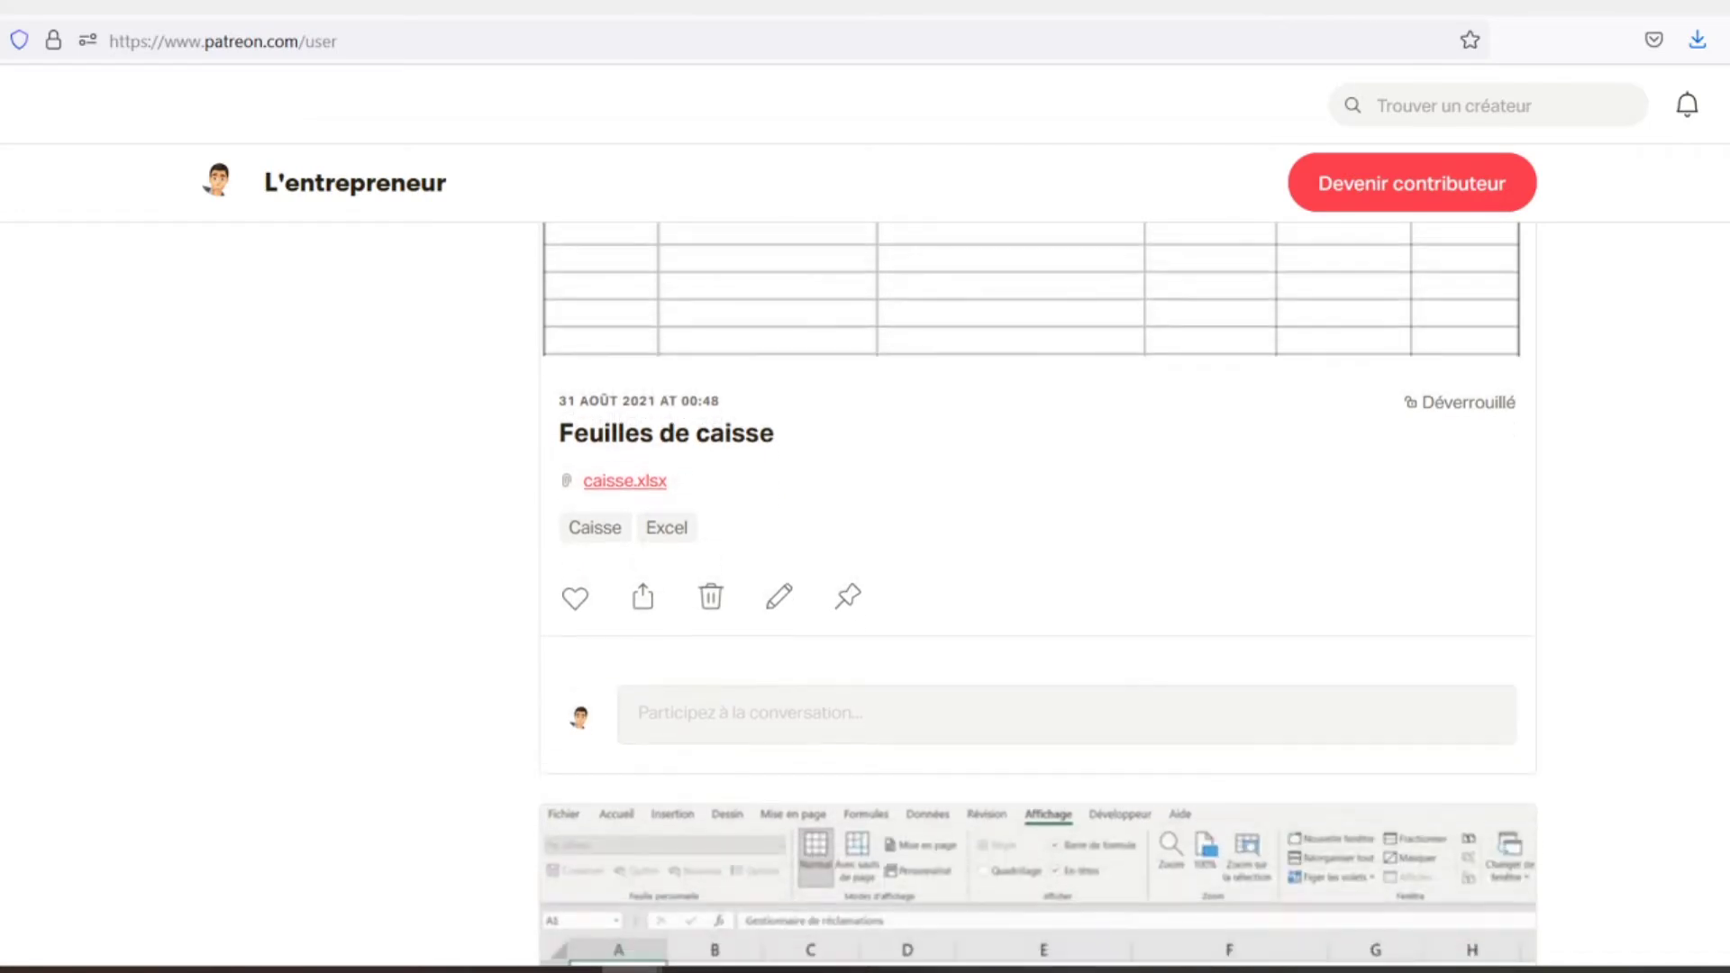
{"action": "scroll", "coordinate": [1036, 595], "scroll_direction": "down", "scroll_amount": 2}
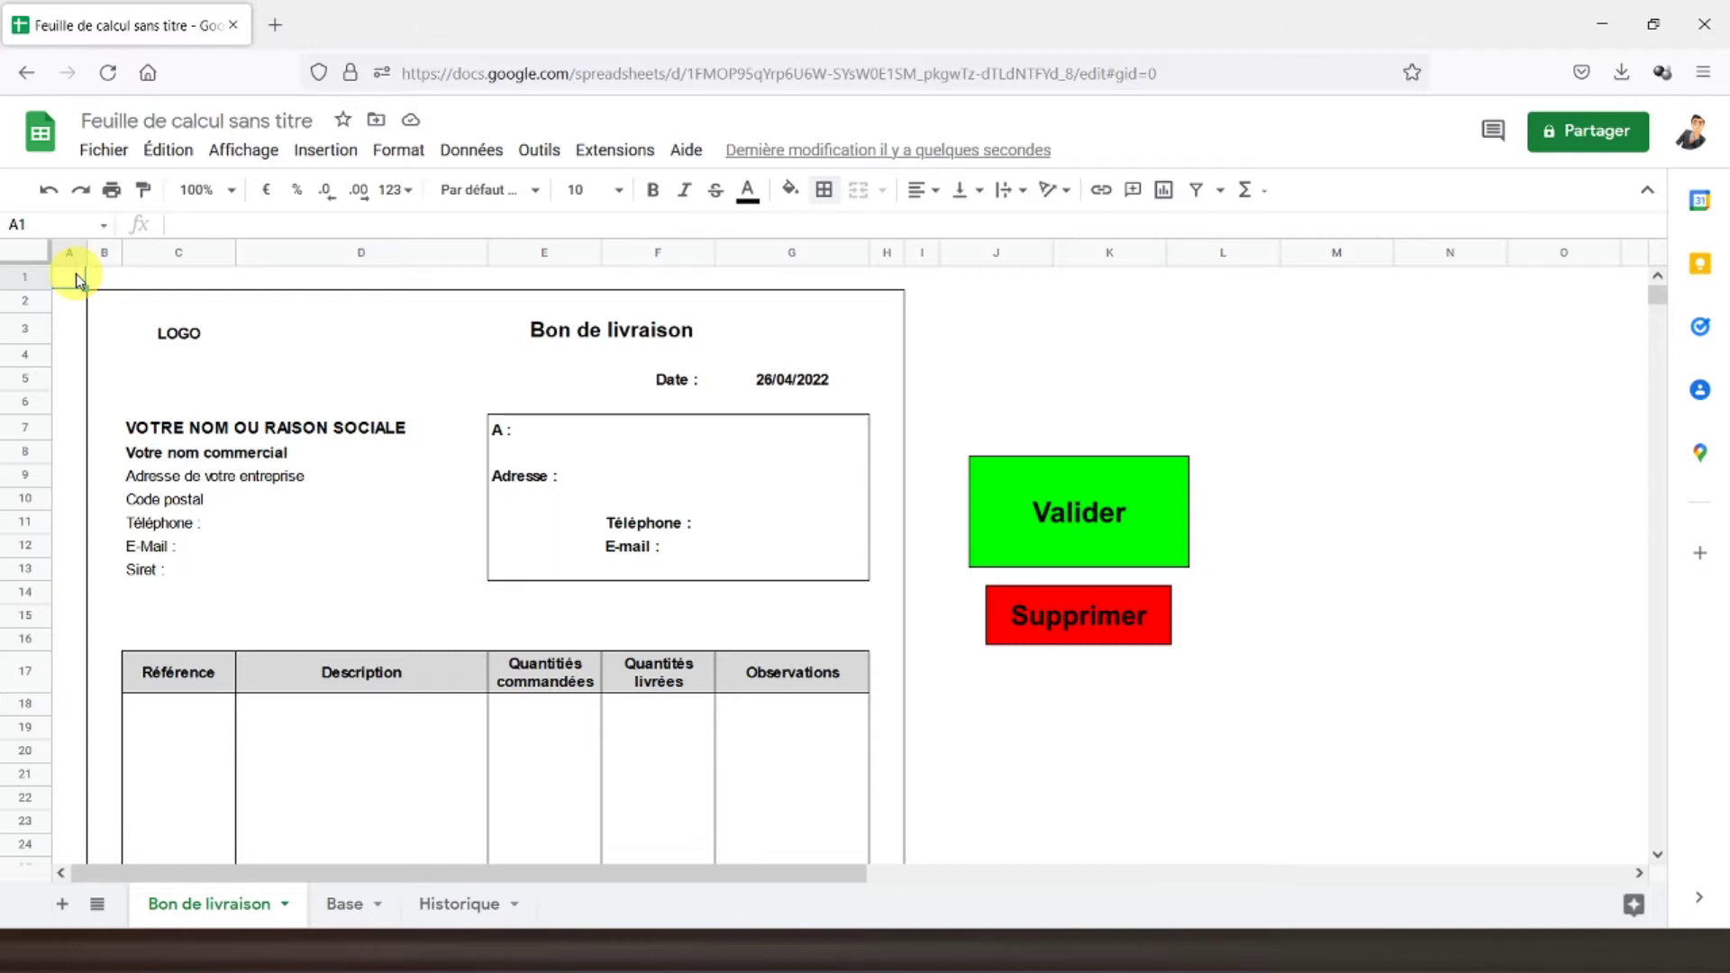
{"action": "left_click", "coordinate": [357, 908]}
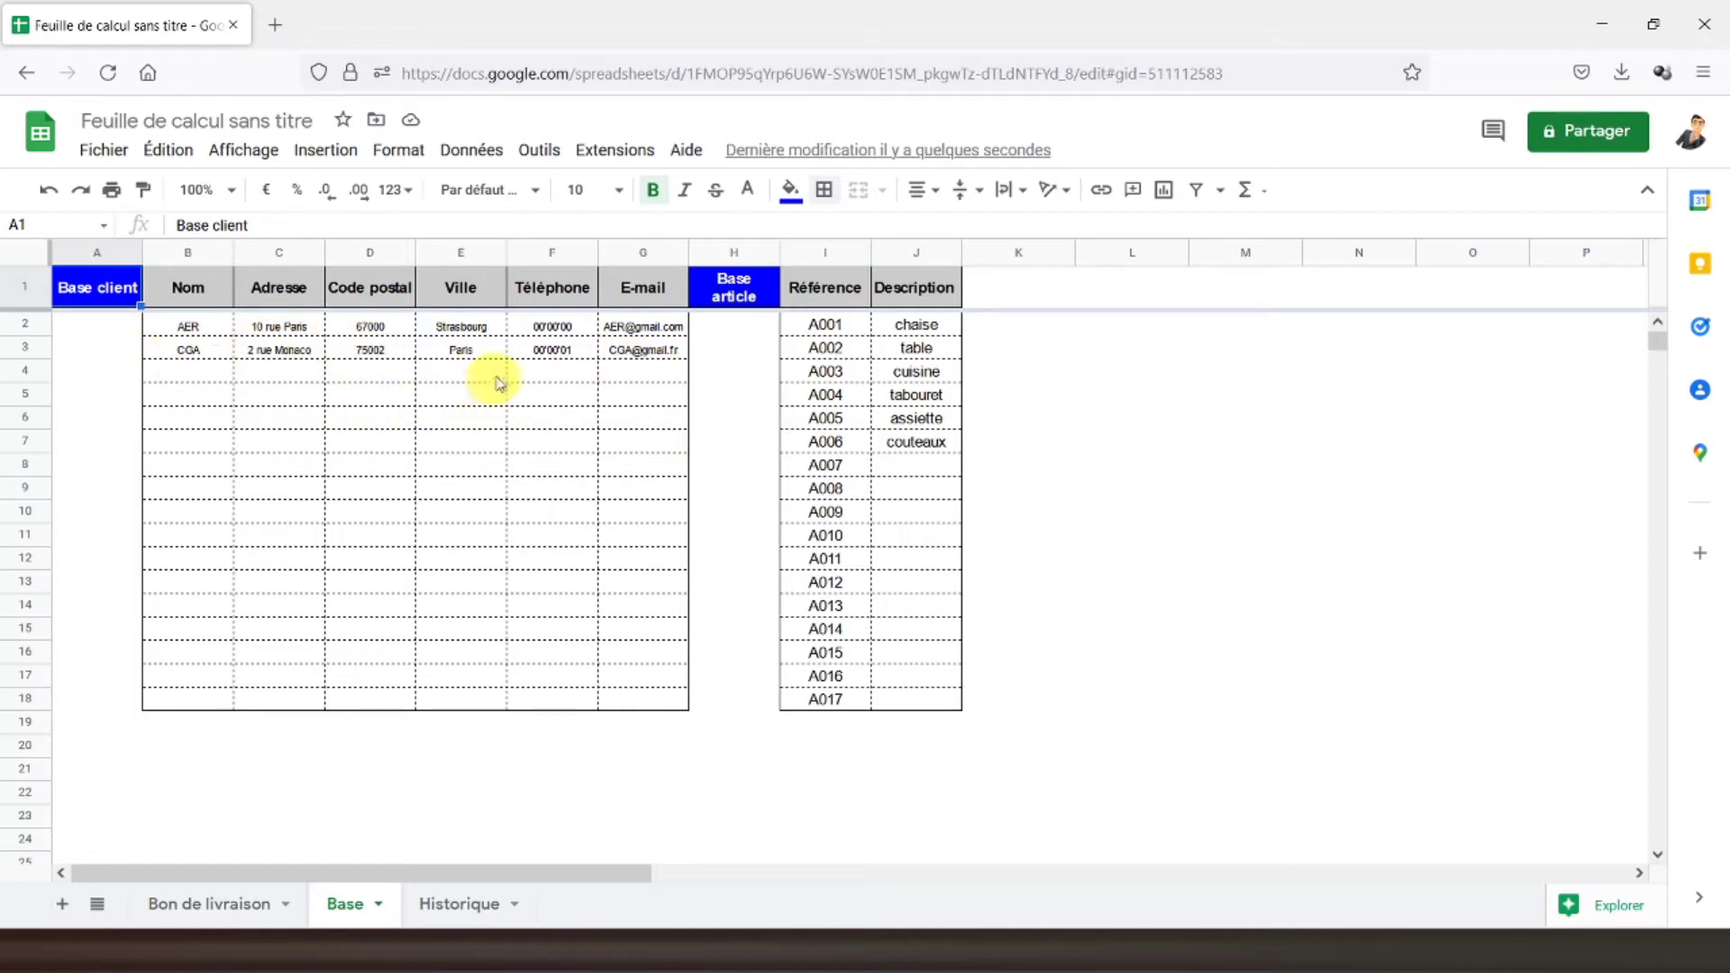
{"action": "left_click", "coordinate": [199, 908]}
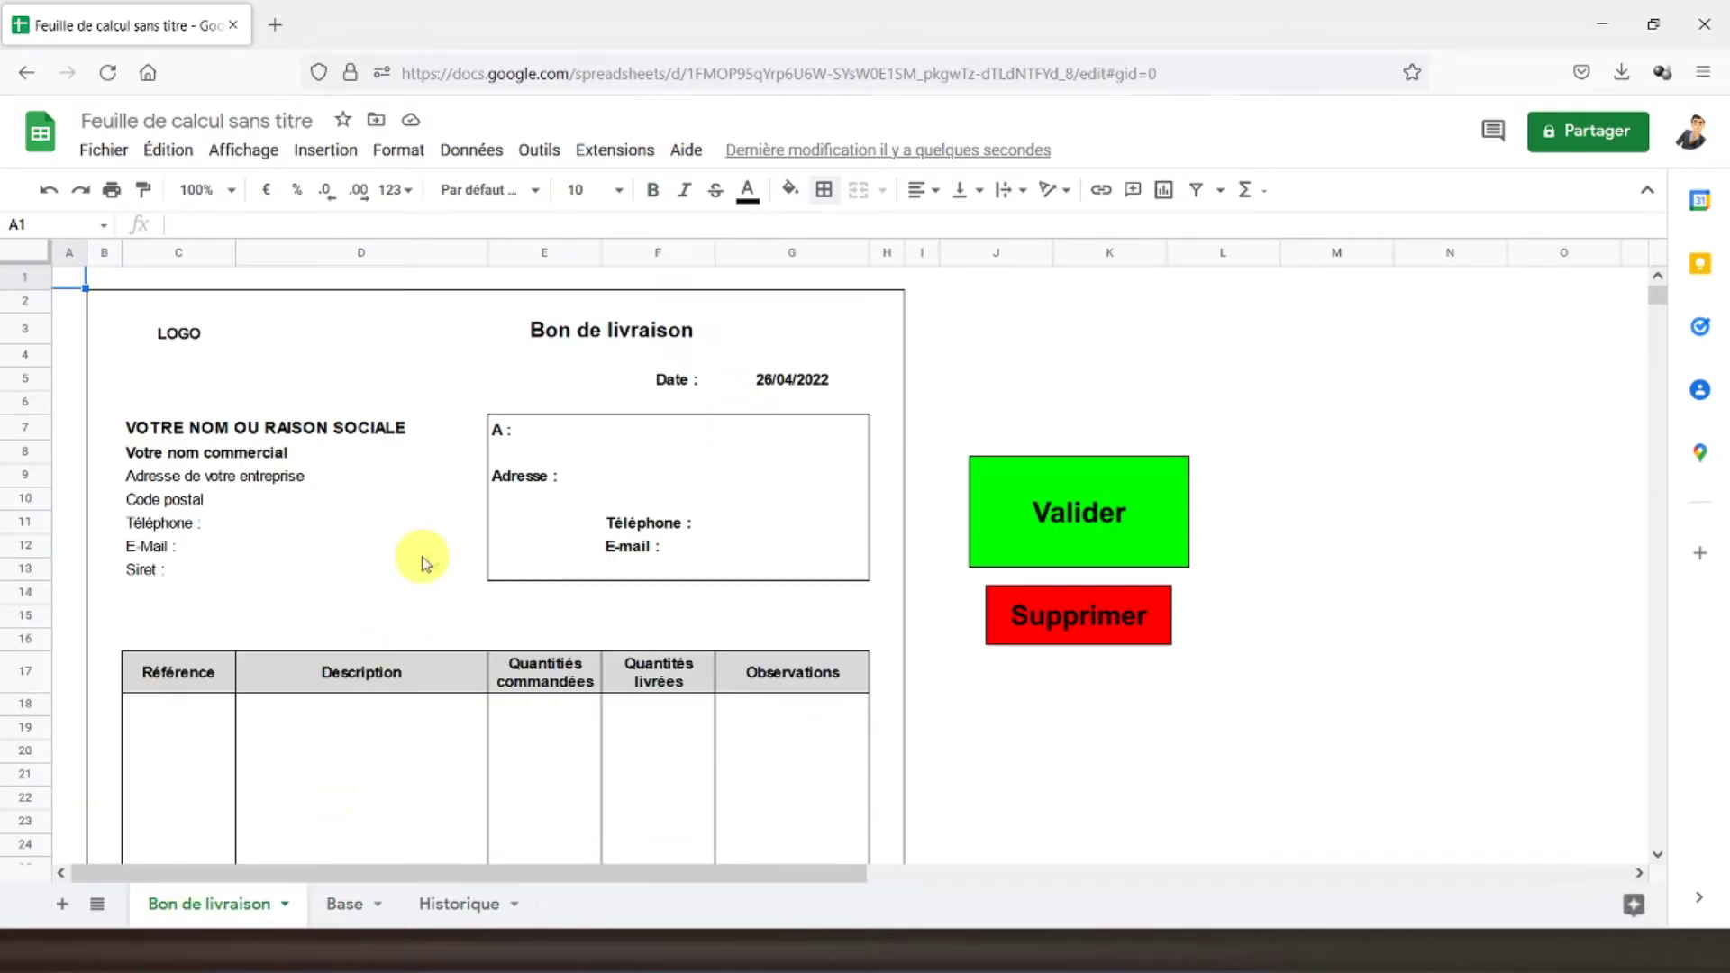
{"action": "left_click", "coordinate": [759, 336]}
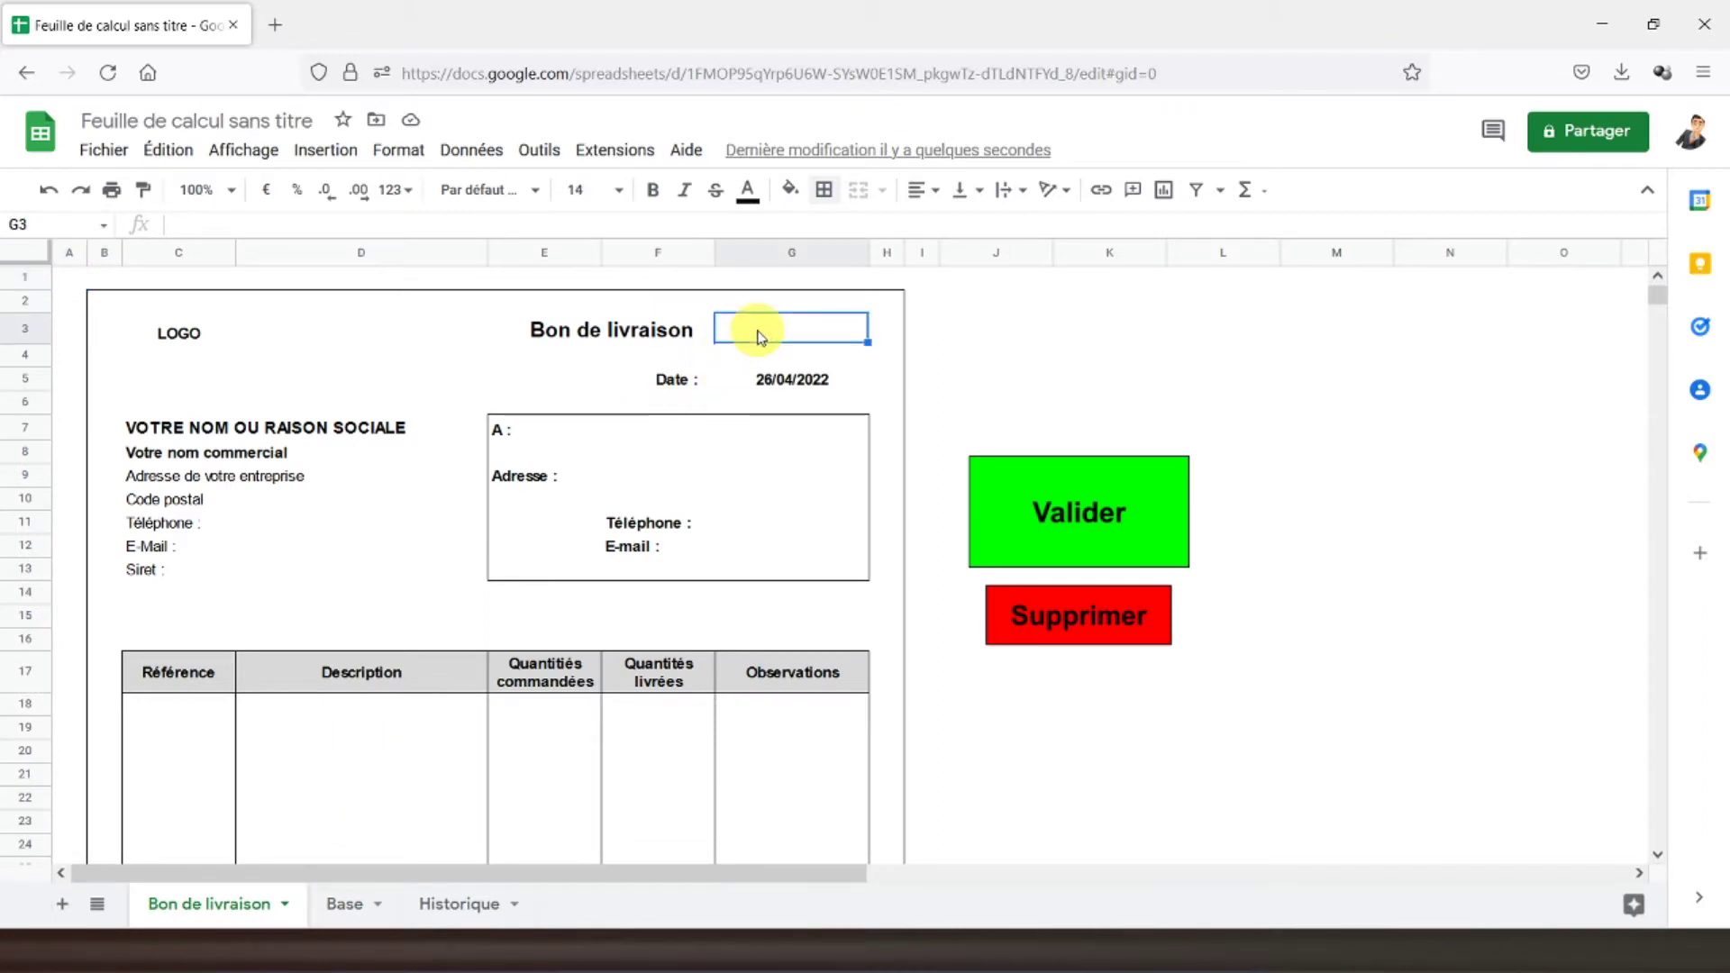
- Enter ="BL"&NB(Historique!1:1) in G3 so the delivery-note number reads BL0
{"action": "type", "text": "="}
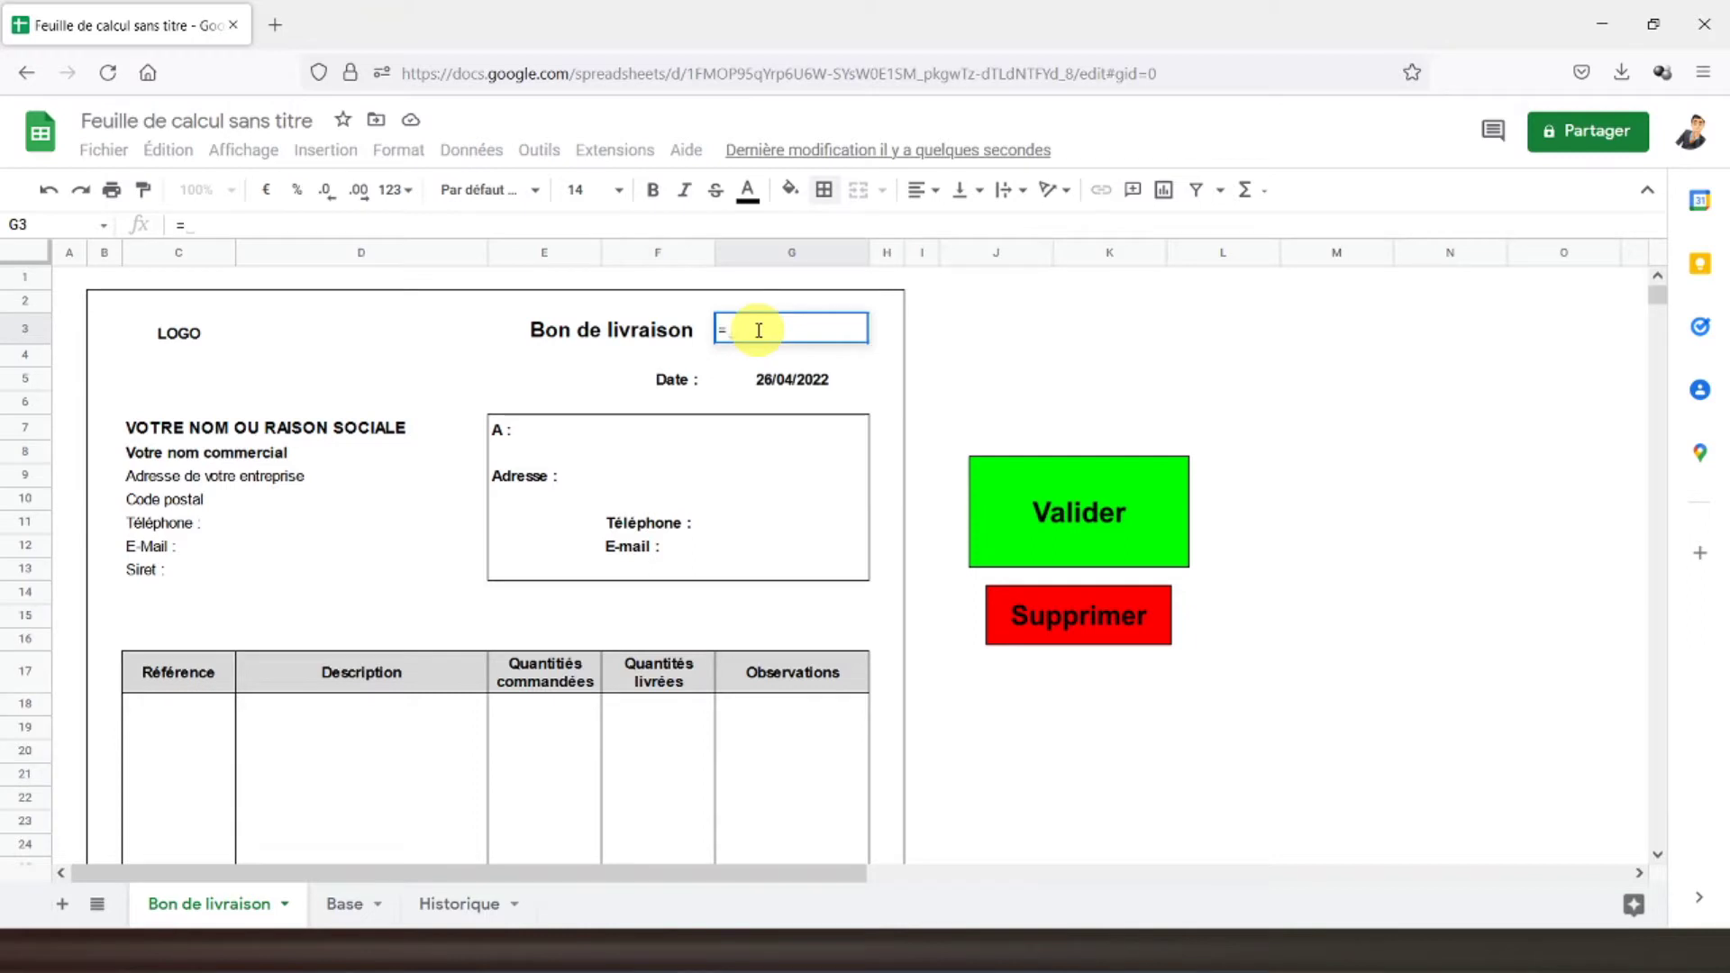
{"action": "type", "text": "BL"}
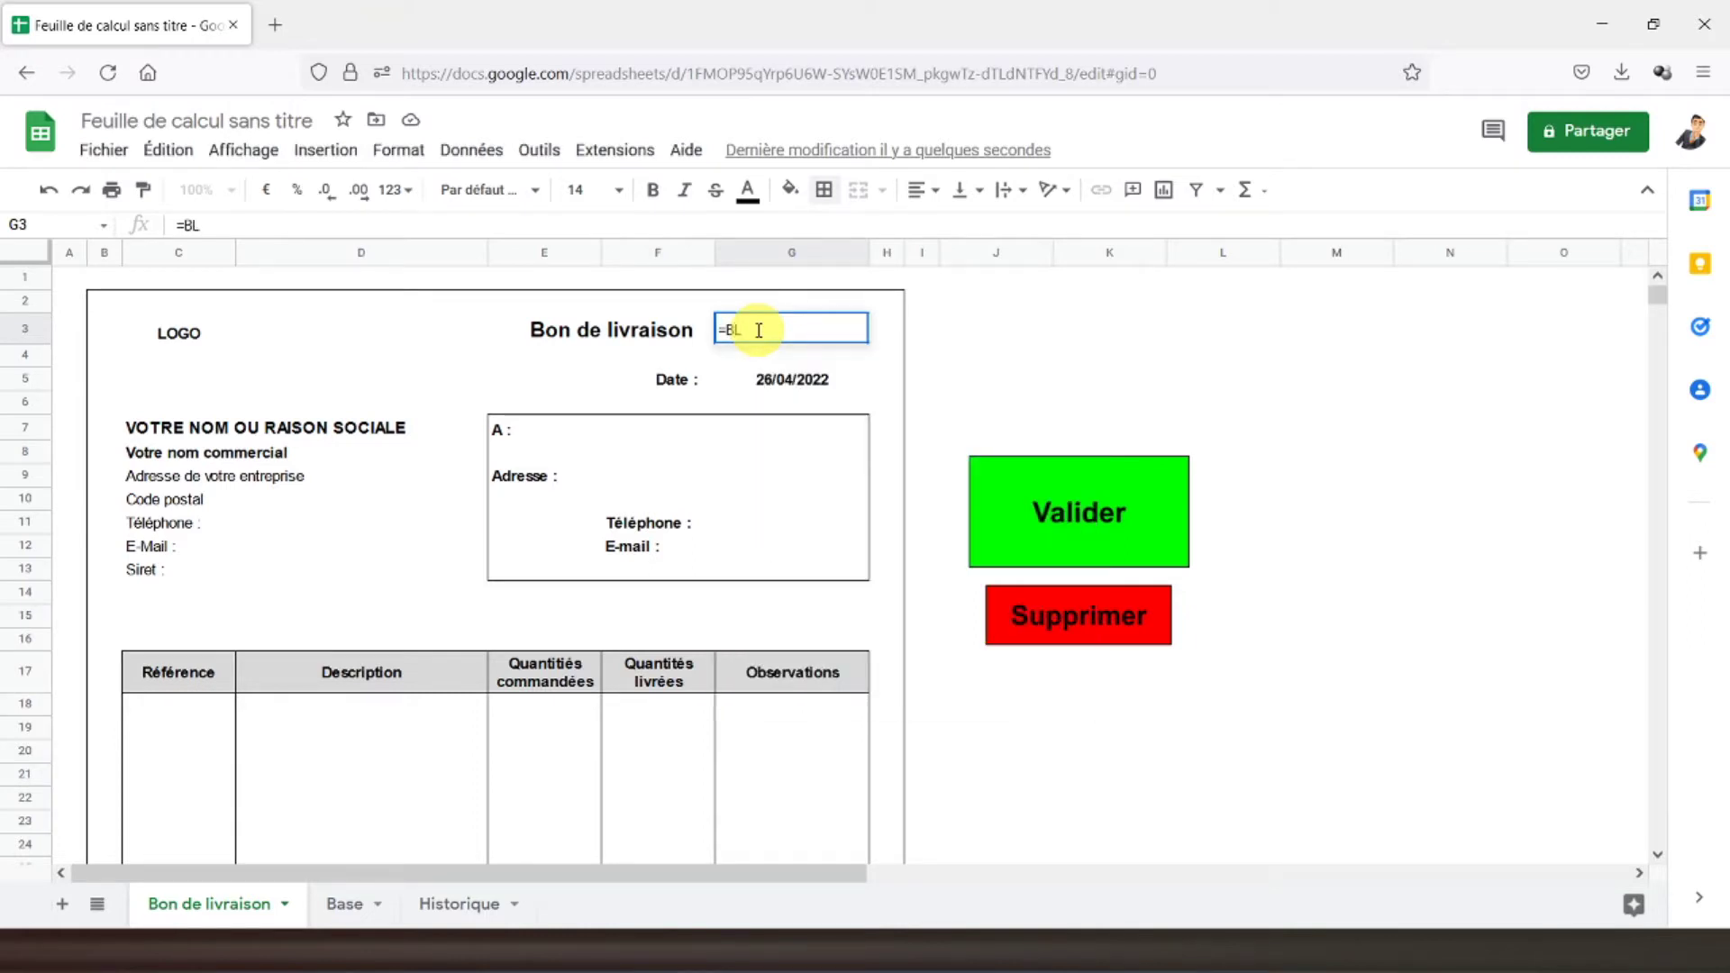
{"action": "key", "text": "Left"}
{"action": "key", "text": "Left"}
{"action": "type", "text": "\"BL\""}
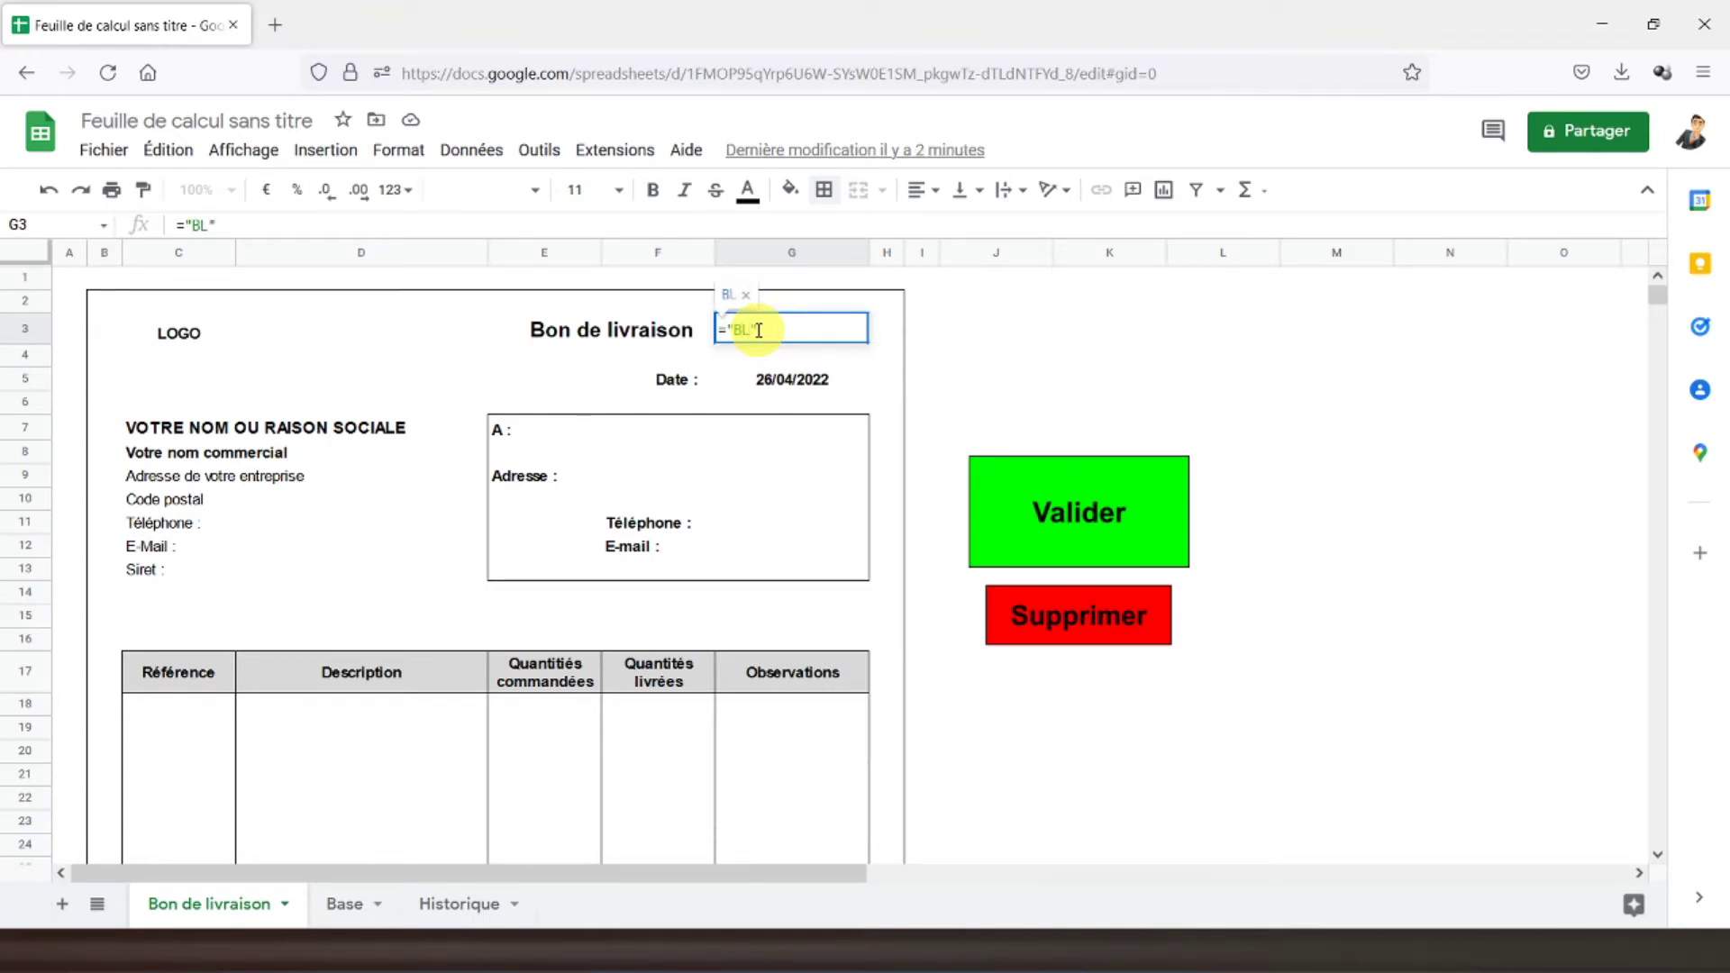
{"action": "type", "text": "&nb"}
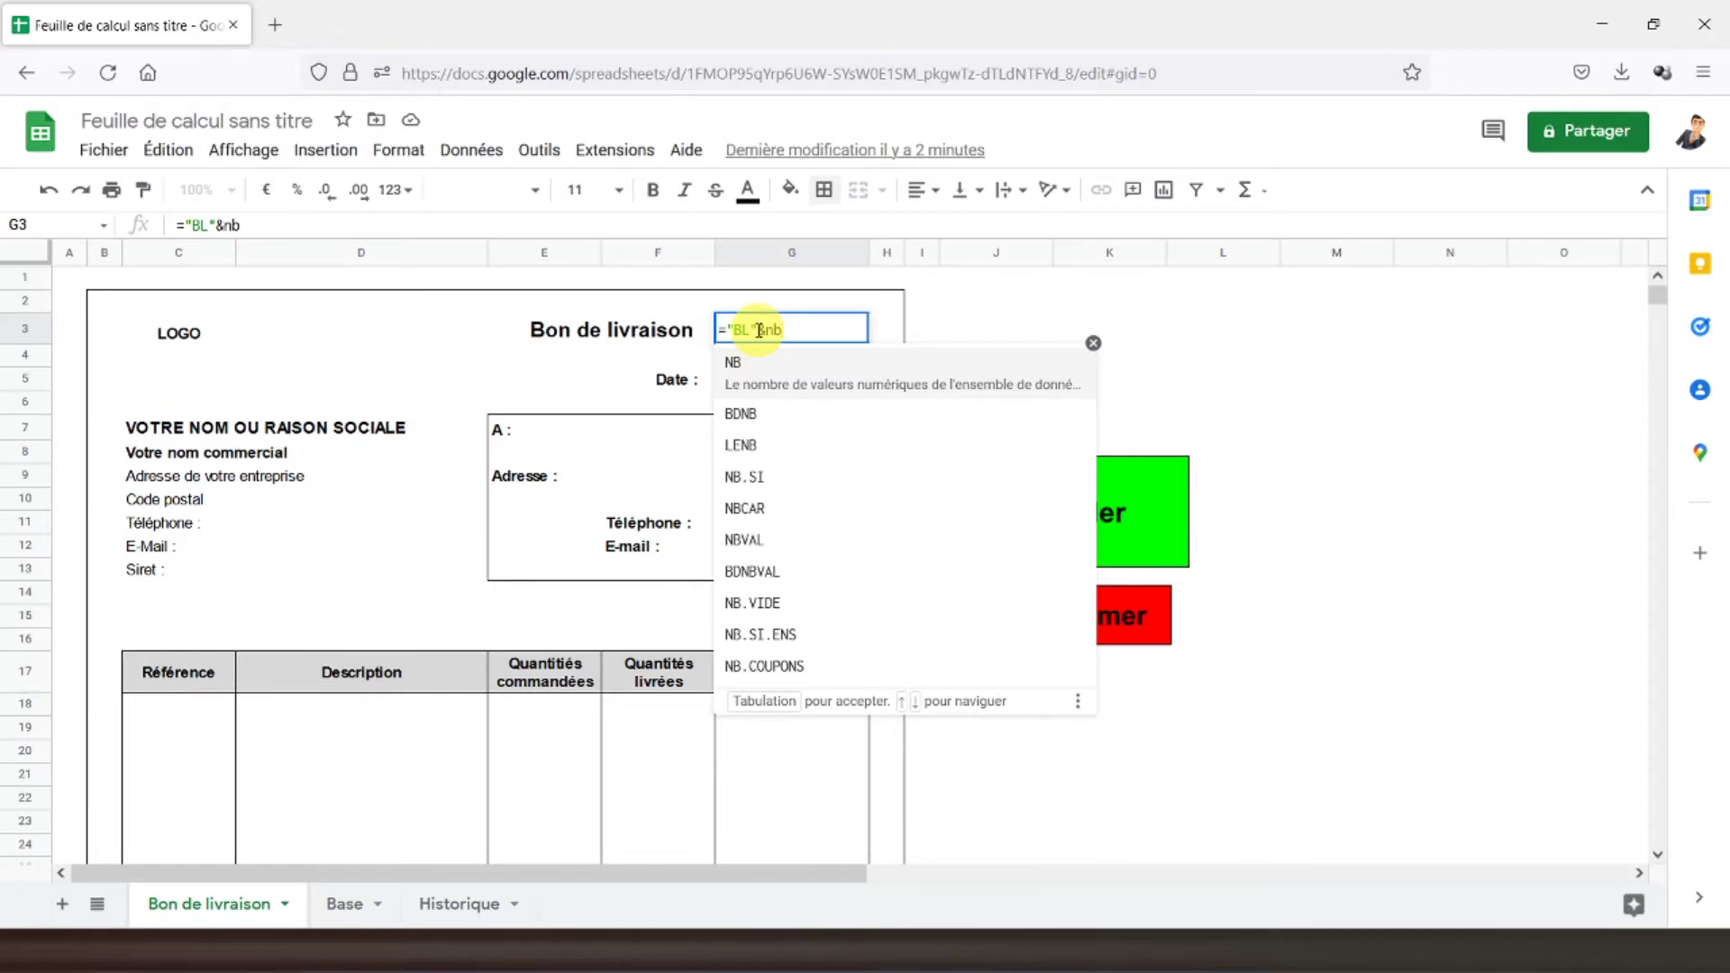
{"action": "left_click", "coordinate": [772, 374]}
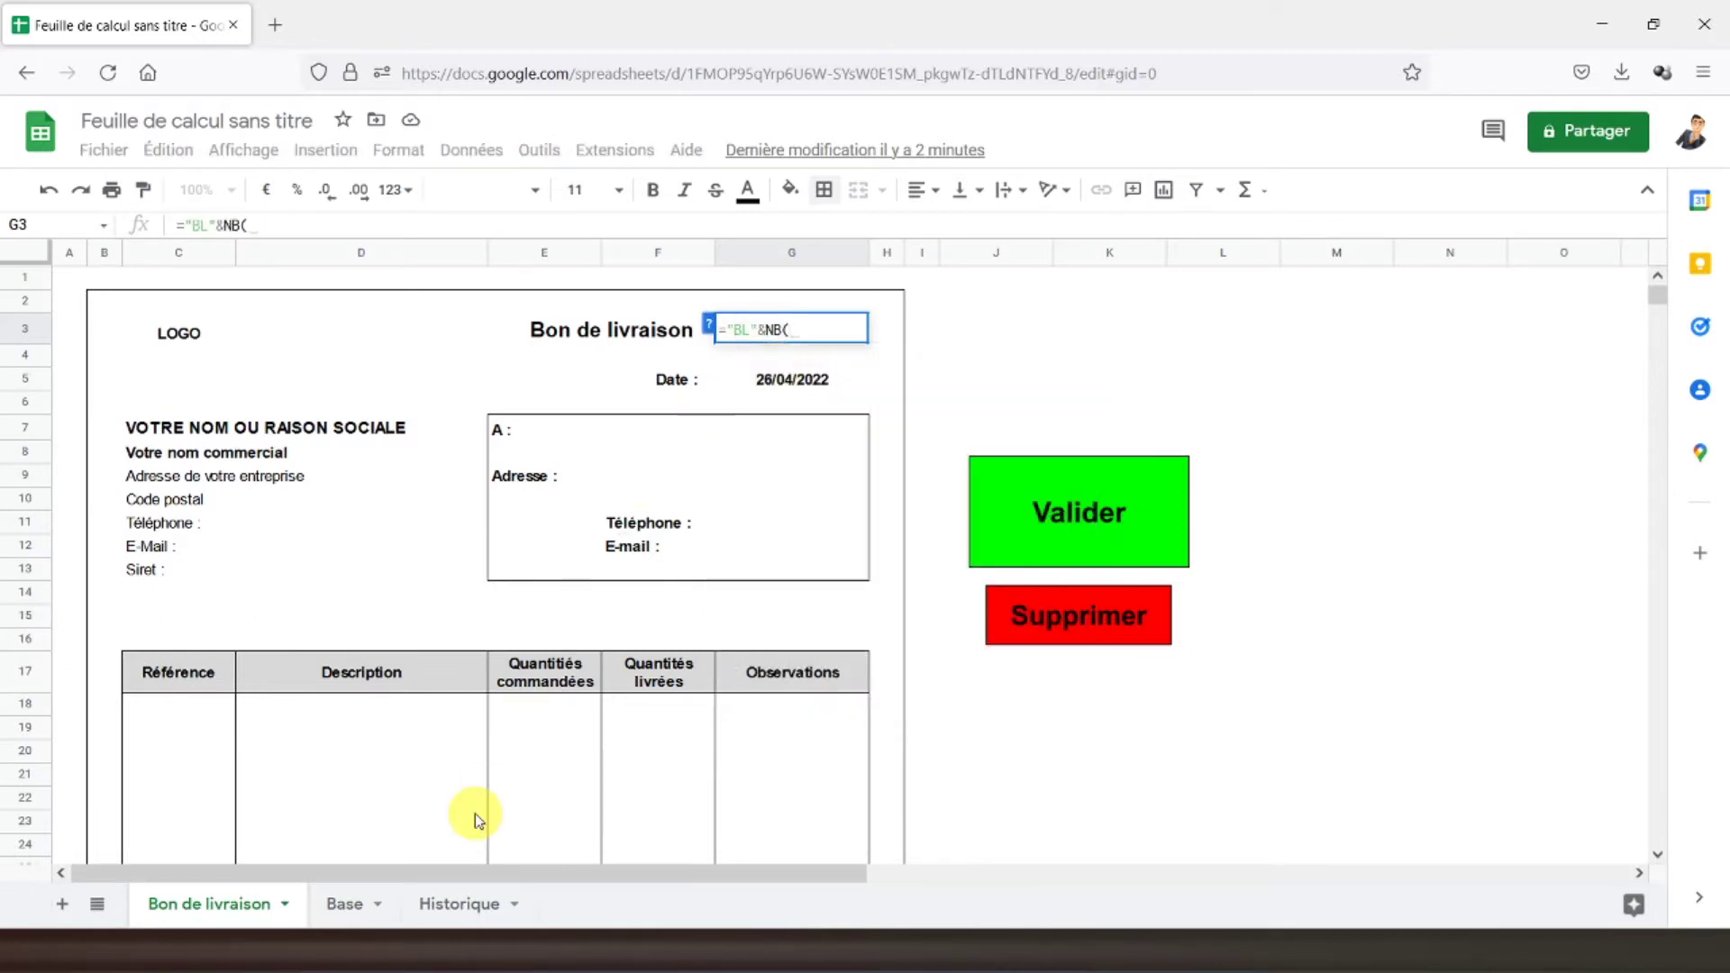
{"action": "left_click", "coordinate": [455, 904]}
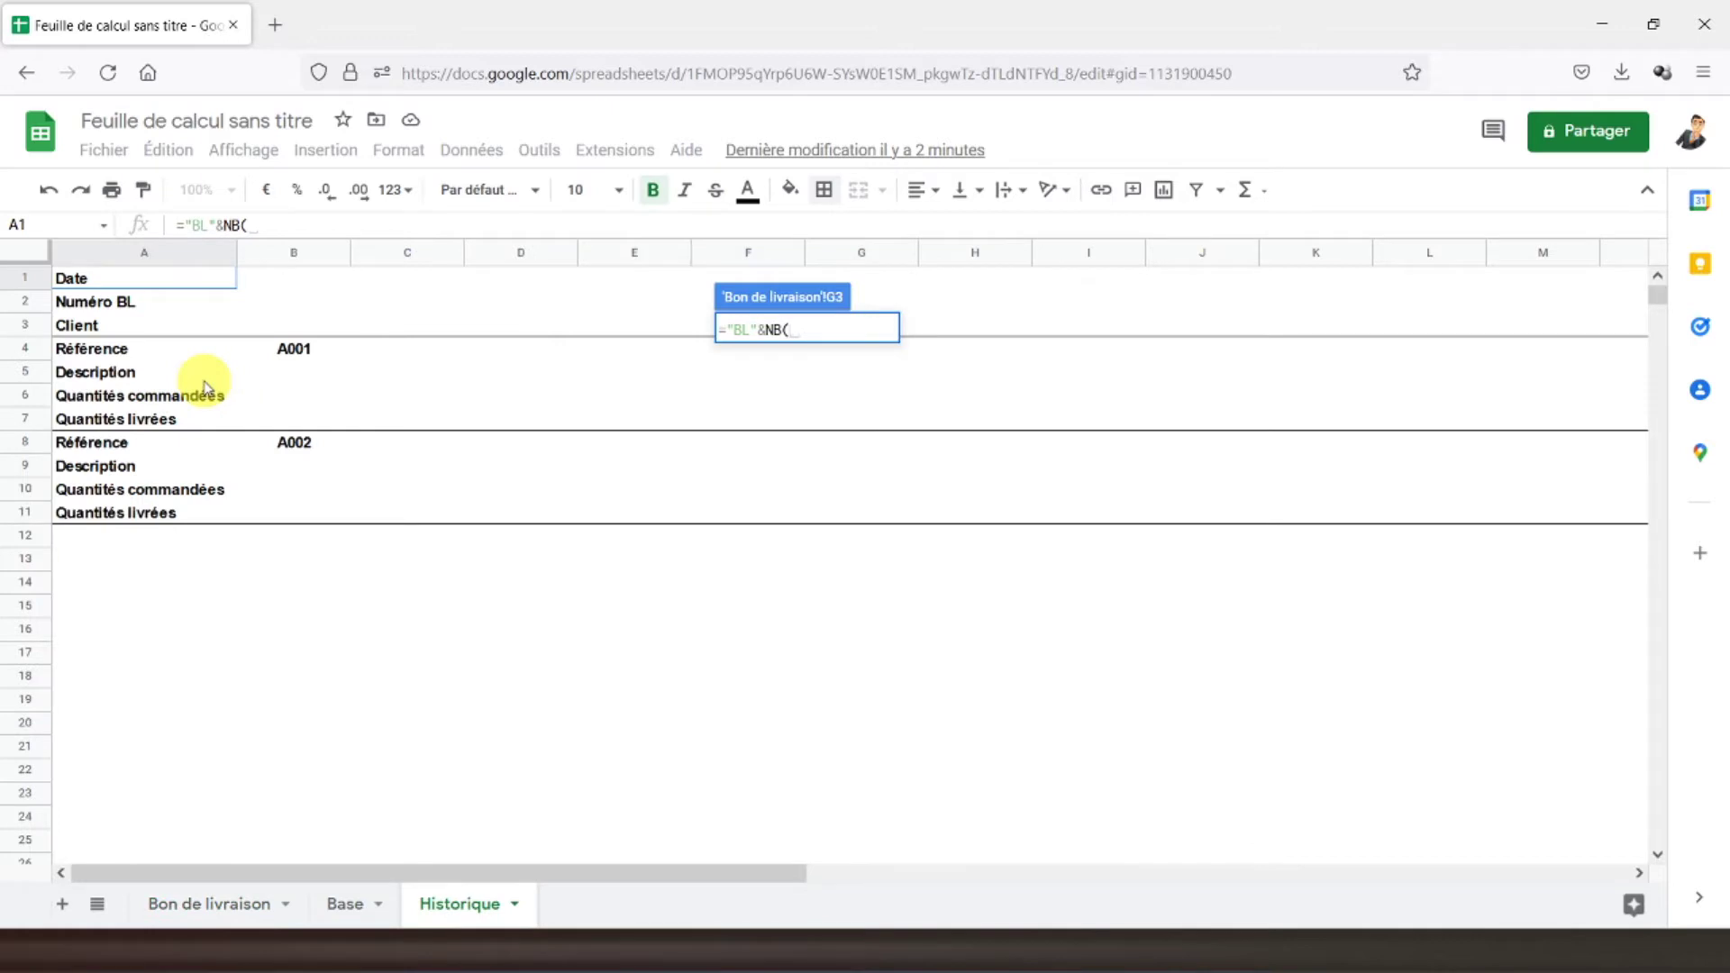
{"action": "left_click", "coordinate": [36, 280]}
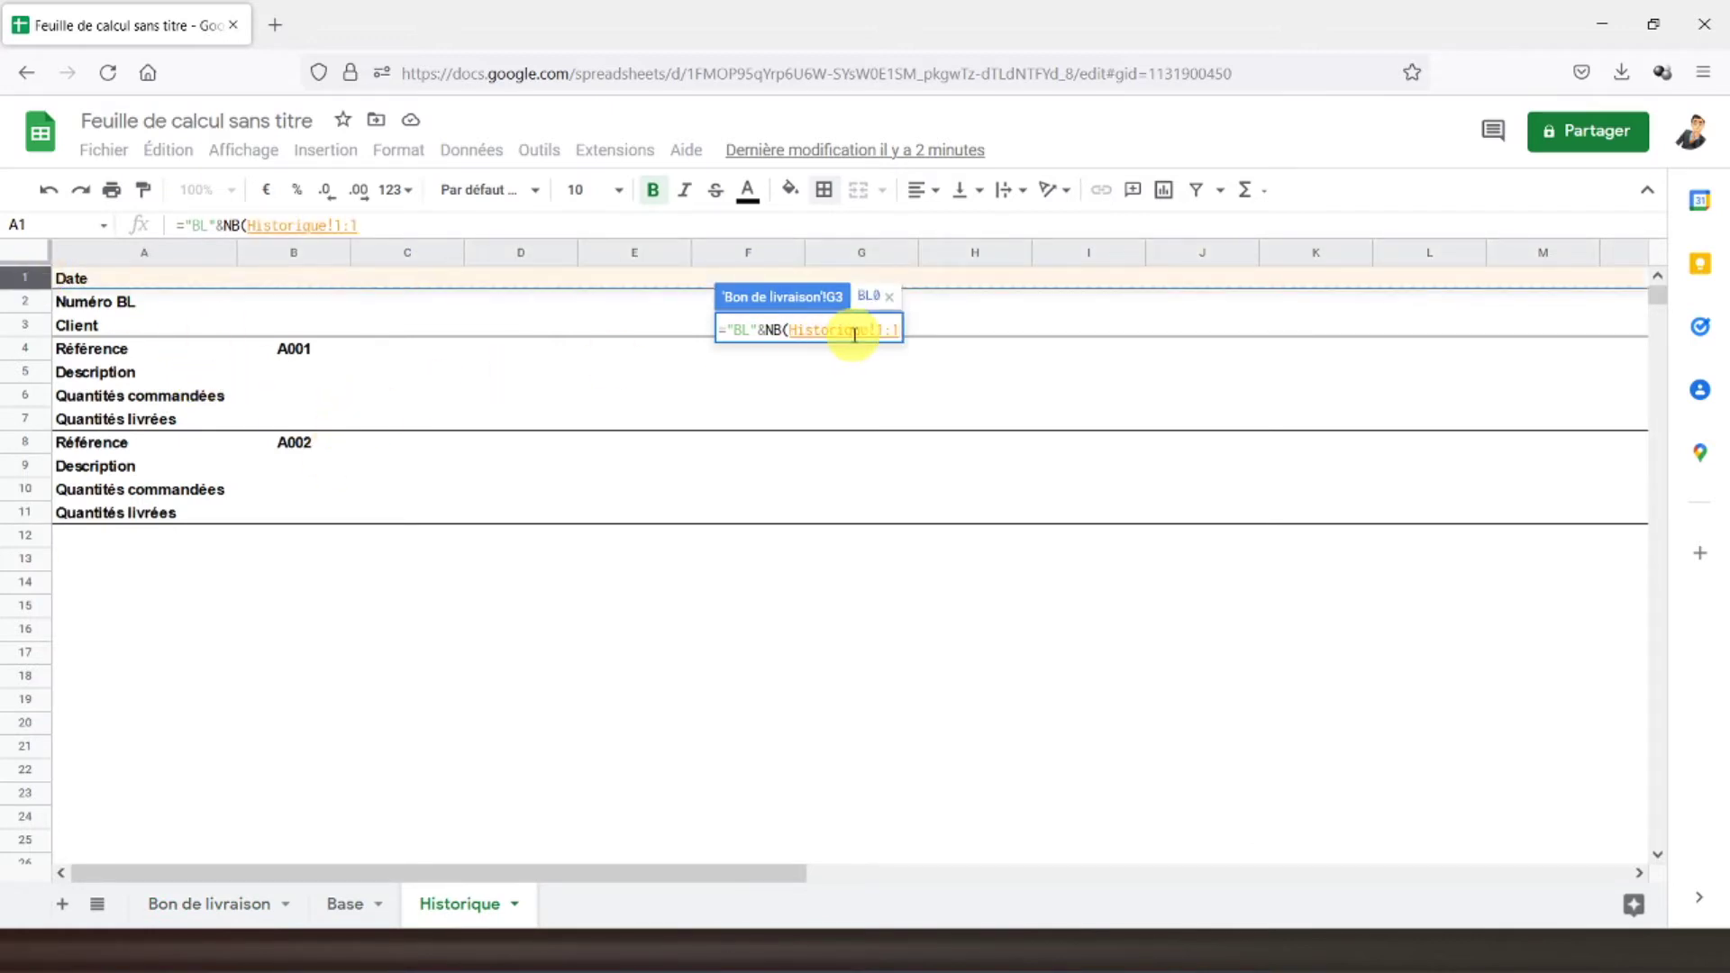
{"action": "type", "text": ")"}
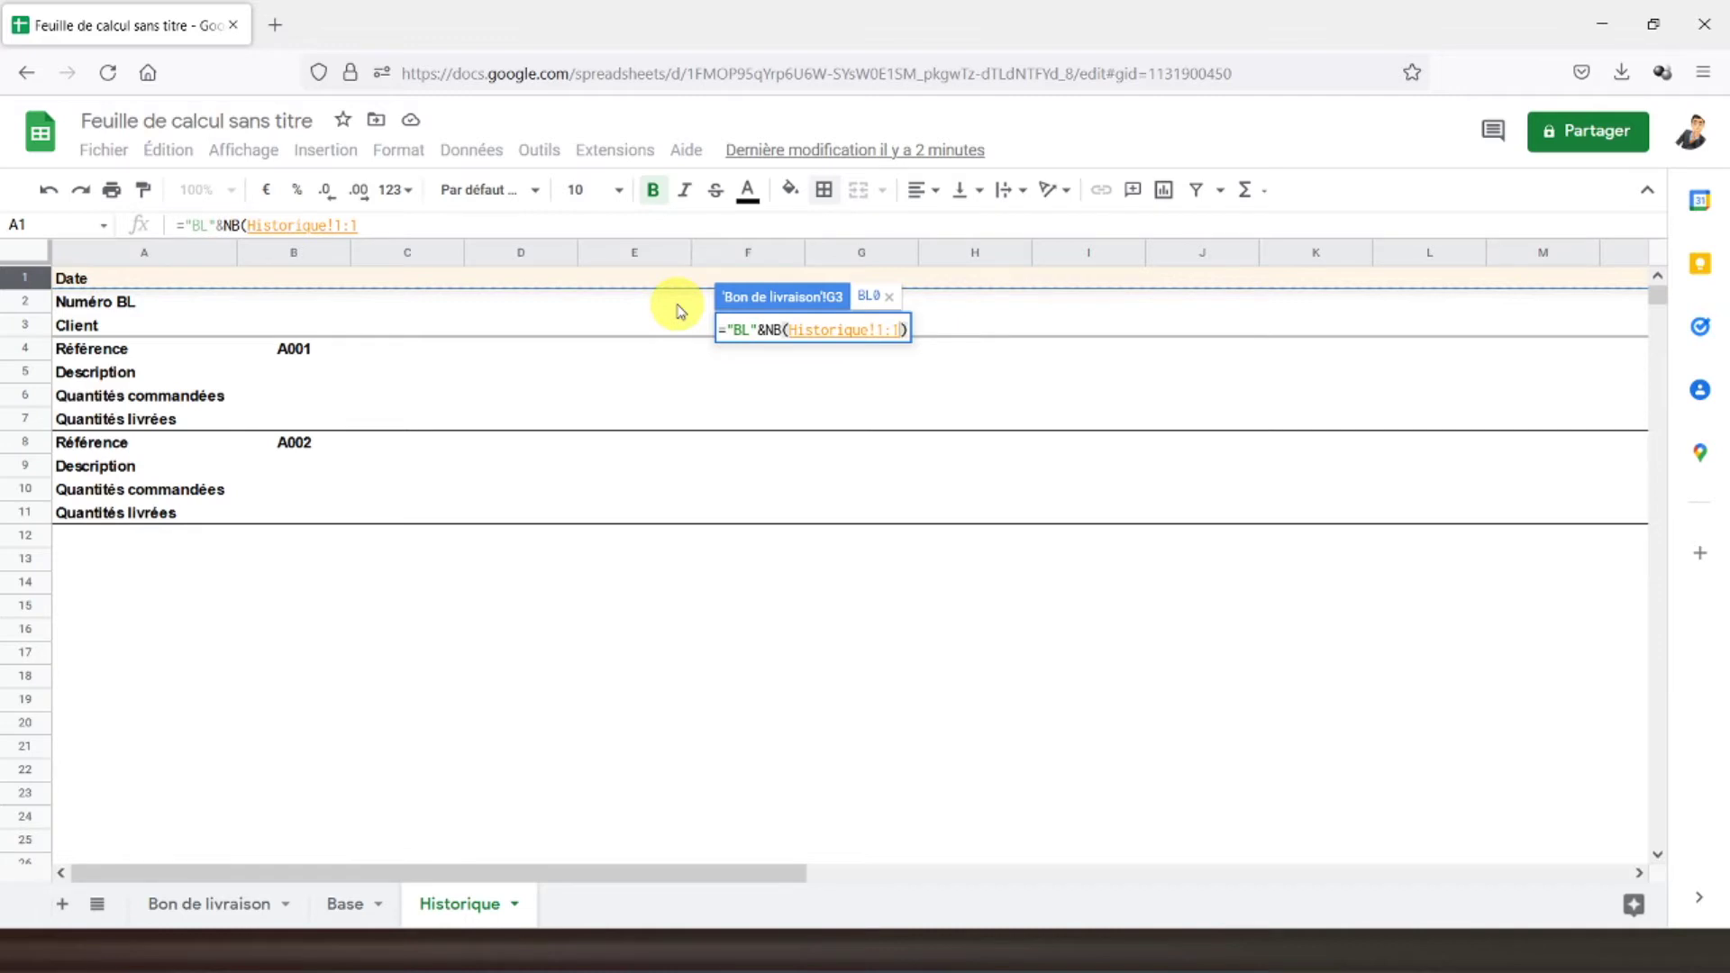
{"action": "key", "text": "Return"}
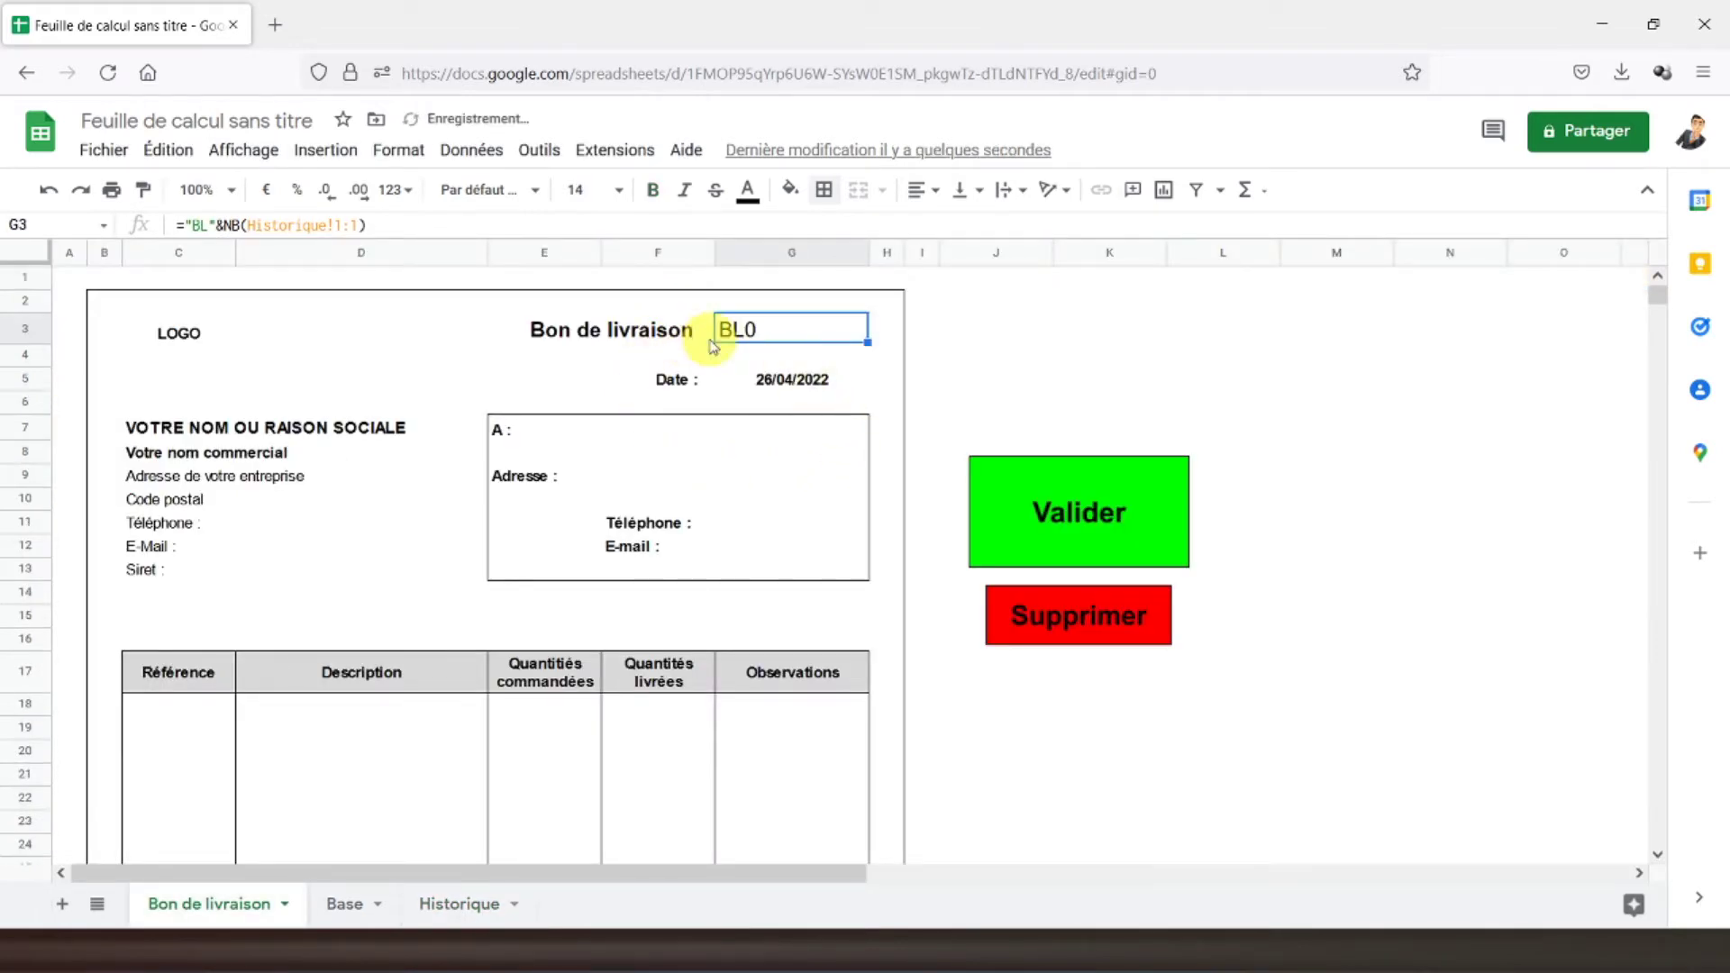
- Bold the BL number in G3, then enter =AUJOURDHUI() in Historique cell B1
{"action": "left_click", "coordinate": [652, 190]}
{"action": "left_click", "coordinate": [457, 903]}
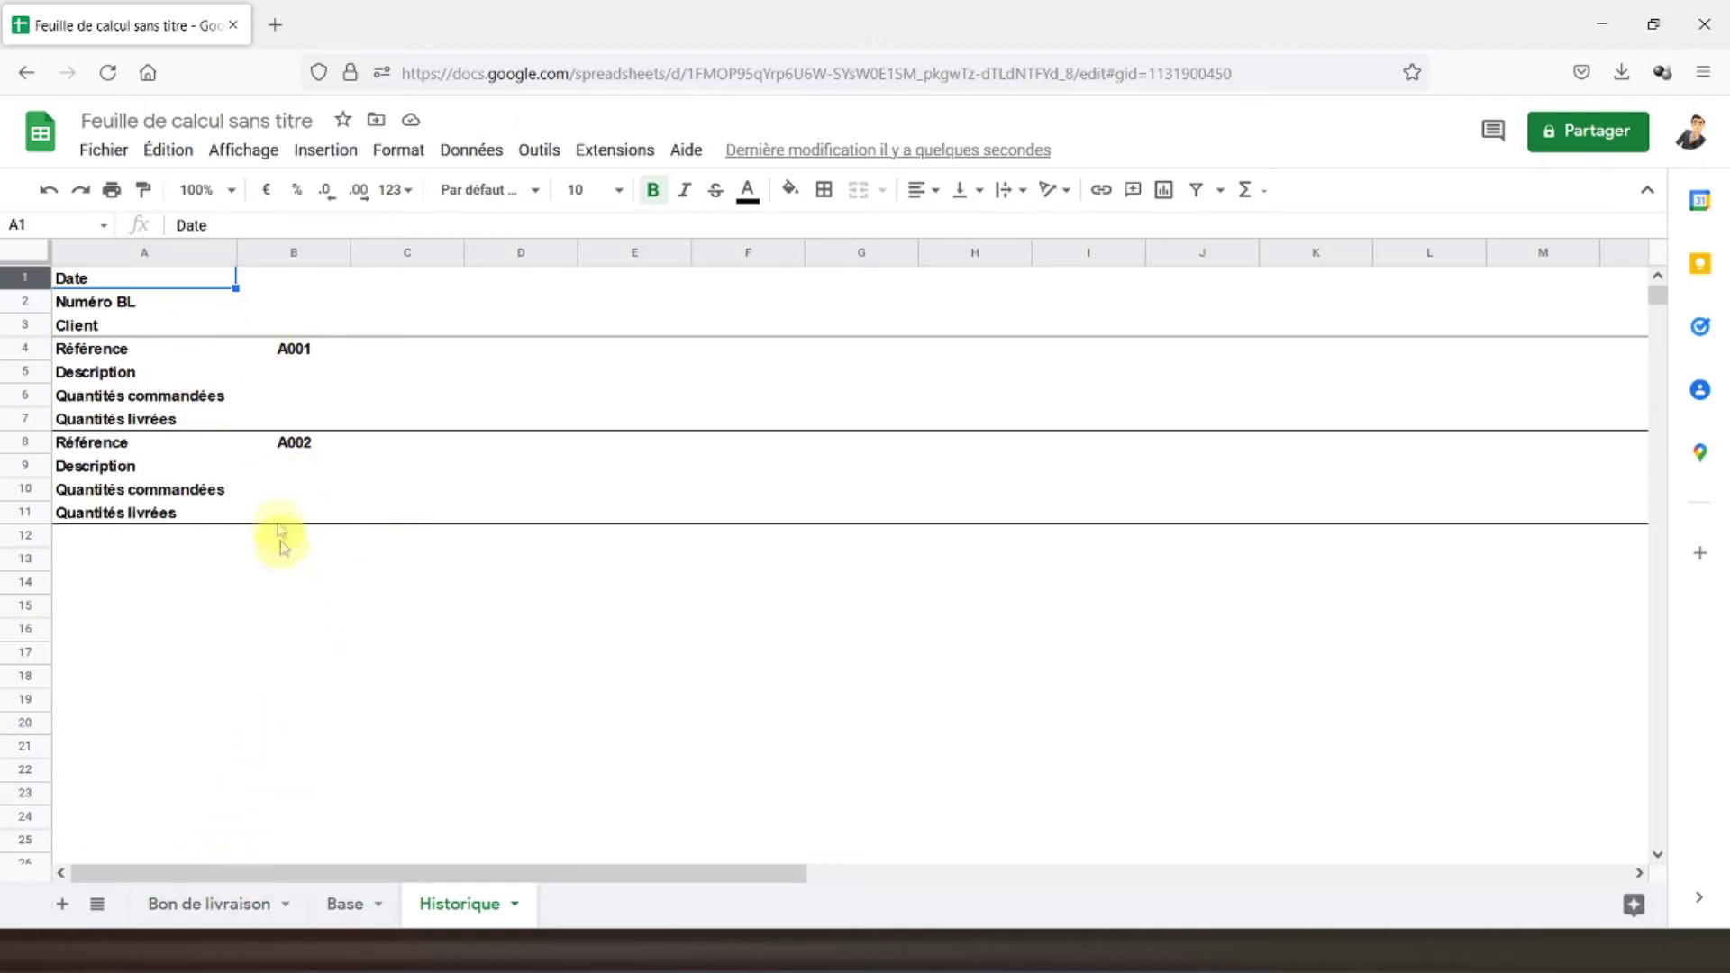
{"action": "left_click", "coordinate": [309, 282]}
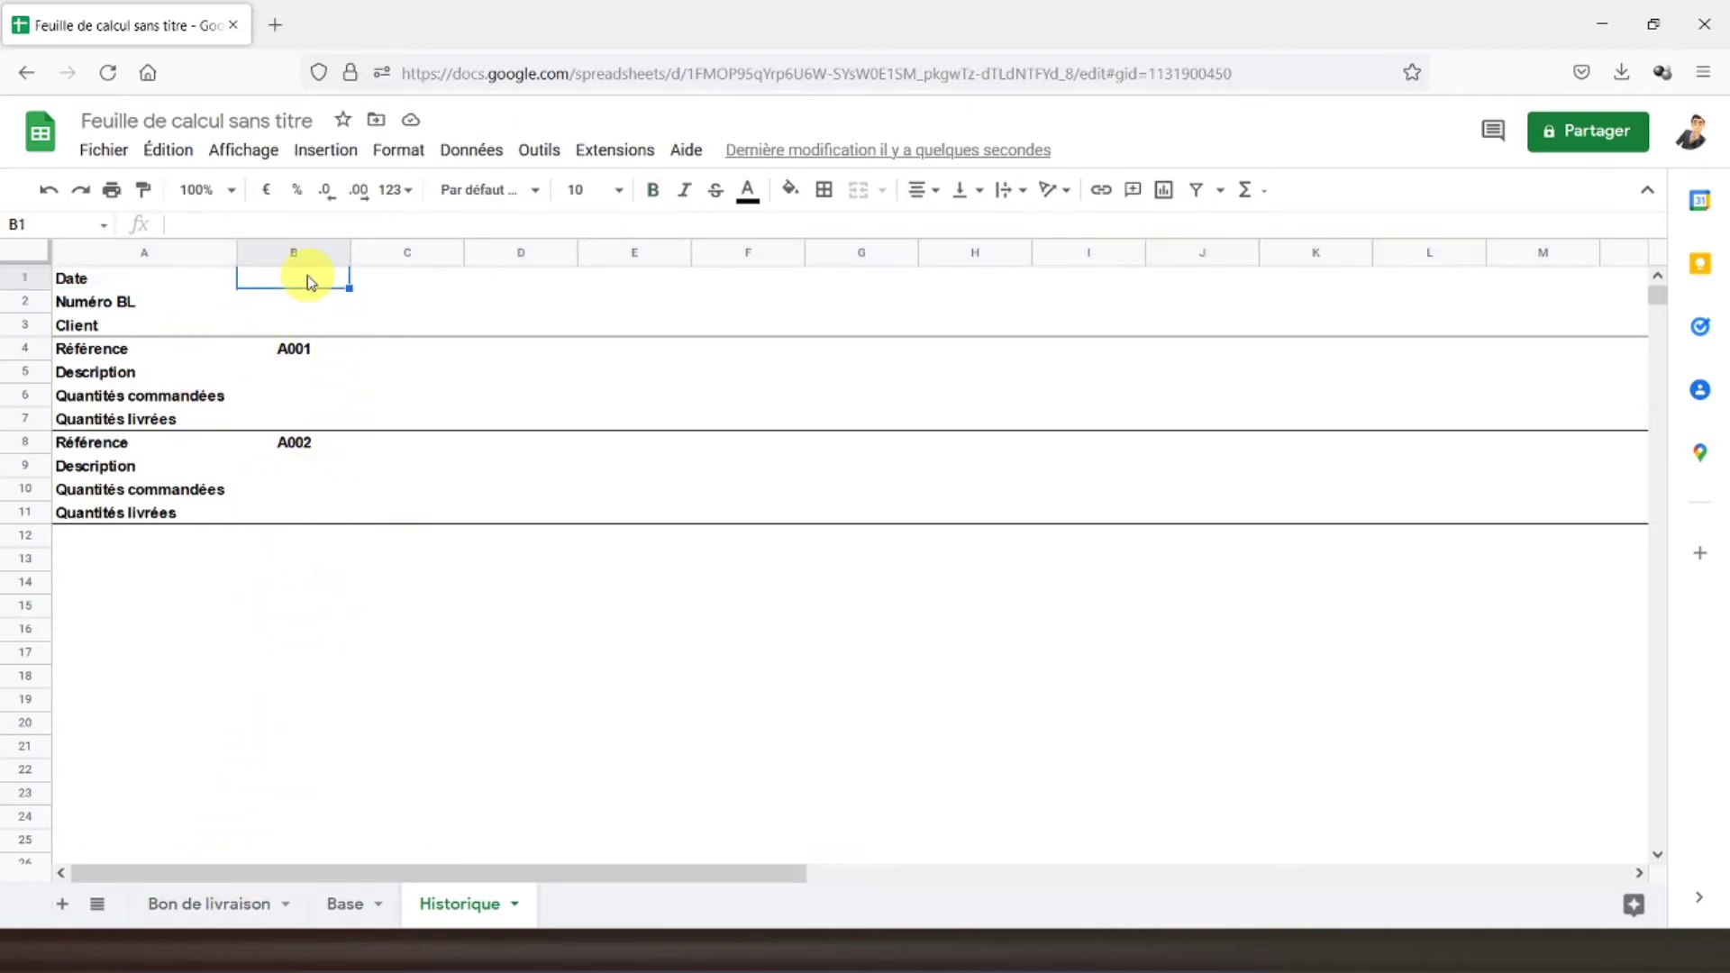
{"action": "type", "text": "=aujourdhui"}
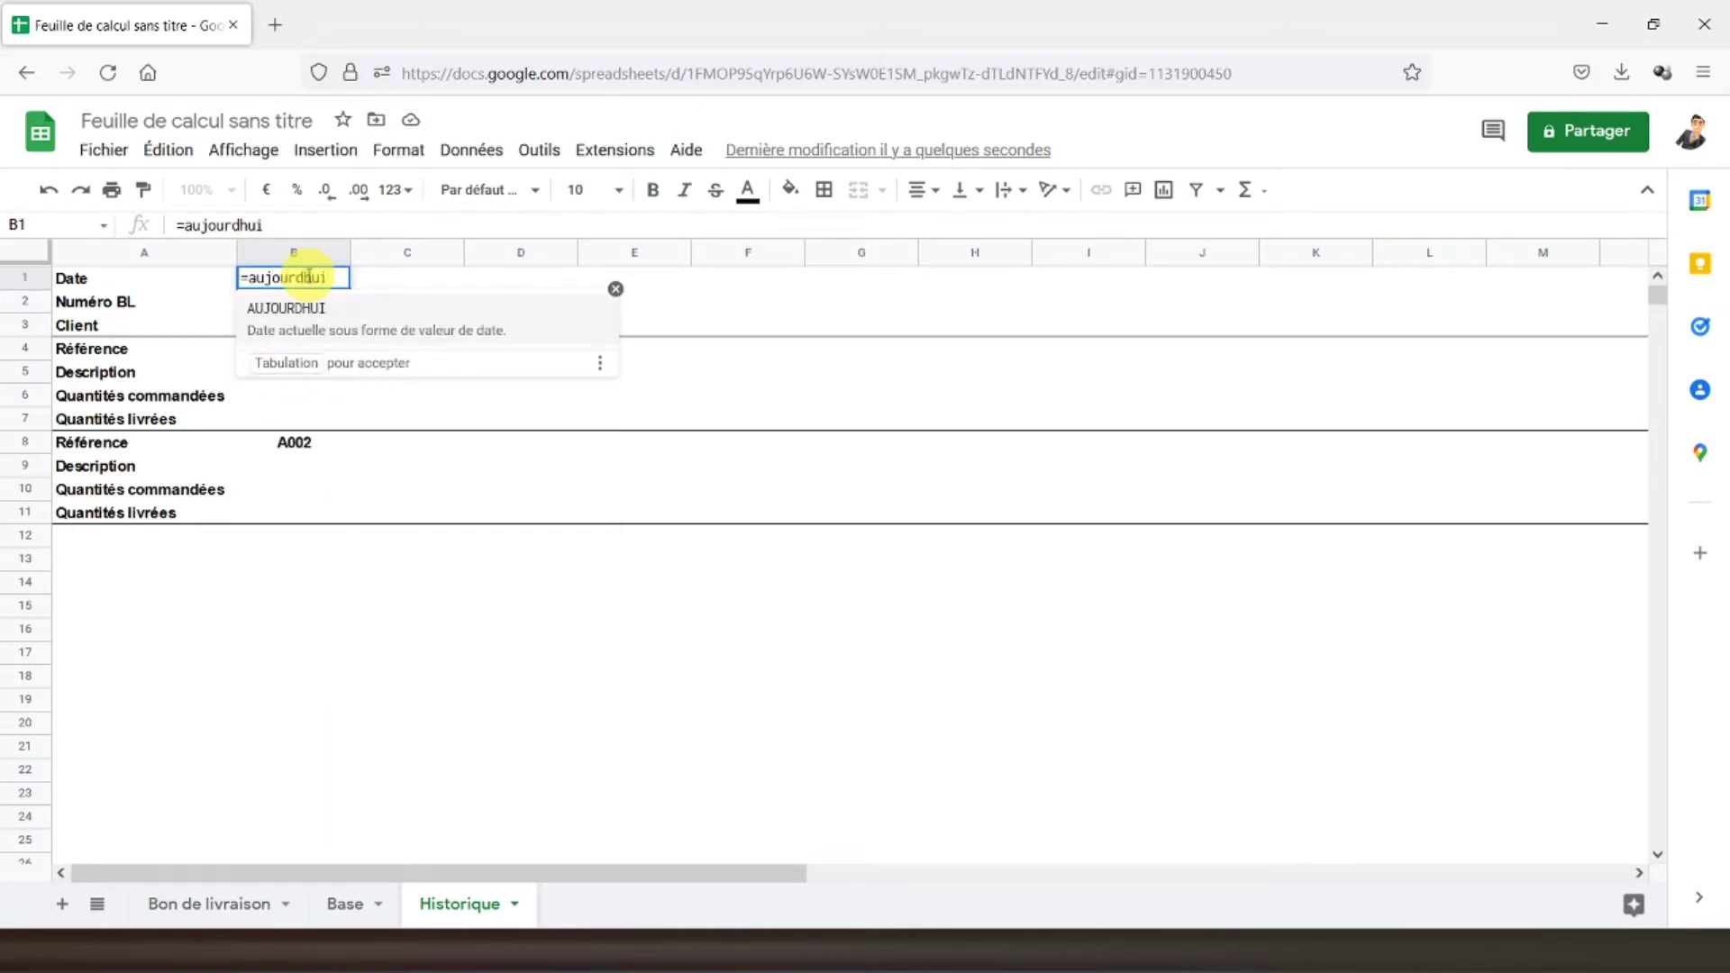
{"action": "type", "text": "()"}
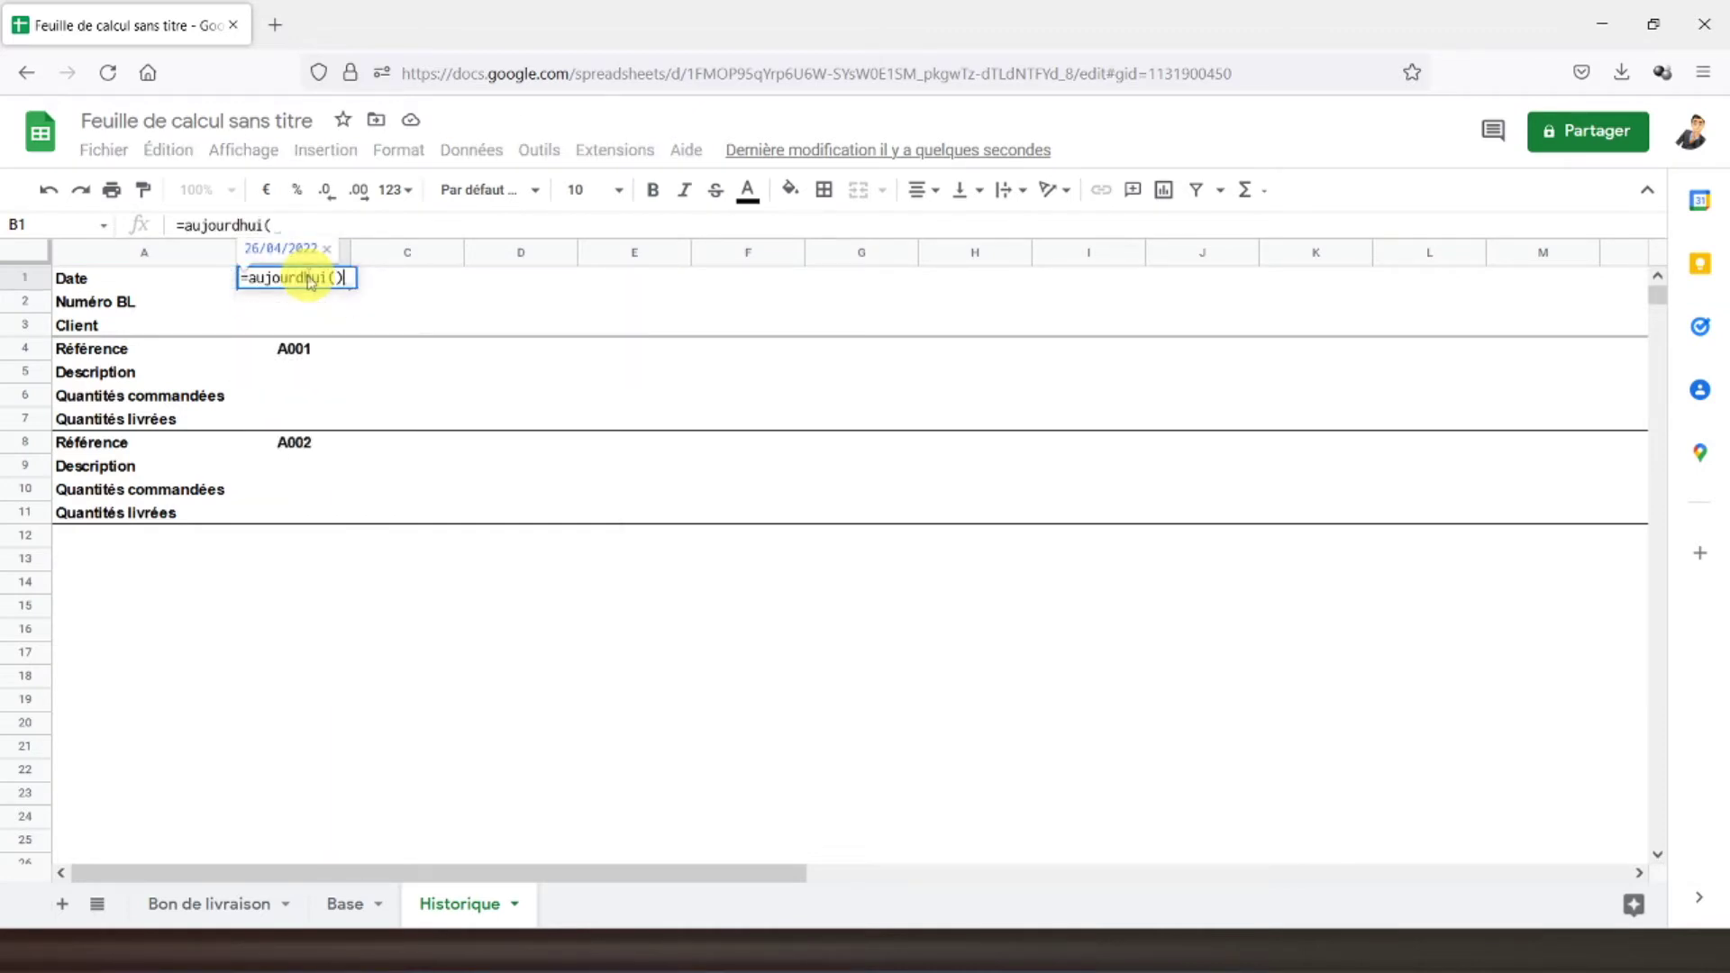
{"action": "key", "text": "Return"}
- Bold the 26/04/2022 date in B1 and return to the Bon de livraison sheet
{"action": "left_click", "coordinate": [302, 278]}
{"action": "left_click", "coordinate": [654, 191]}
{"action": "left_click", "coordinate": [72, 279]}
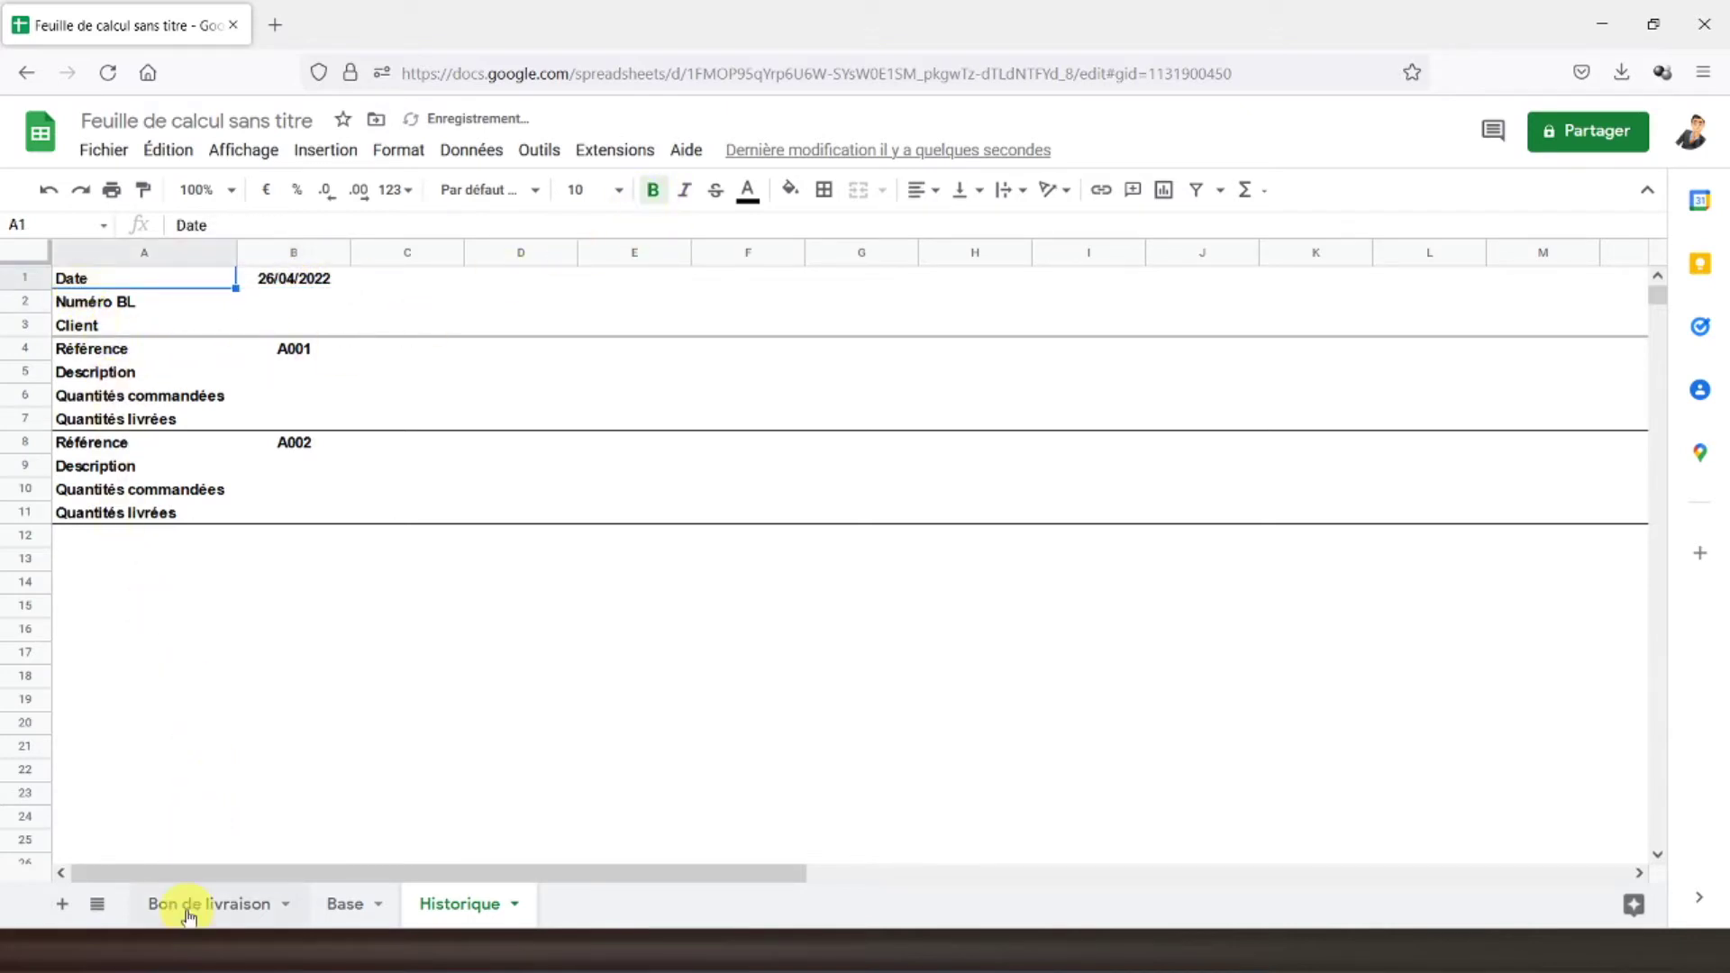
{"action": "left_click", "coordinate": [189, 912]}
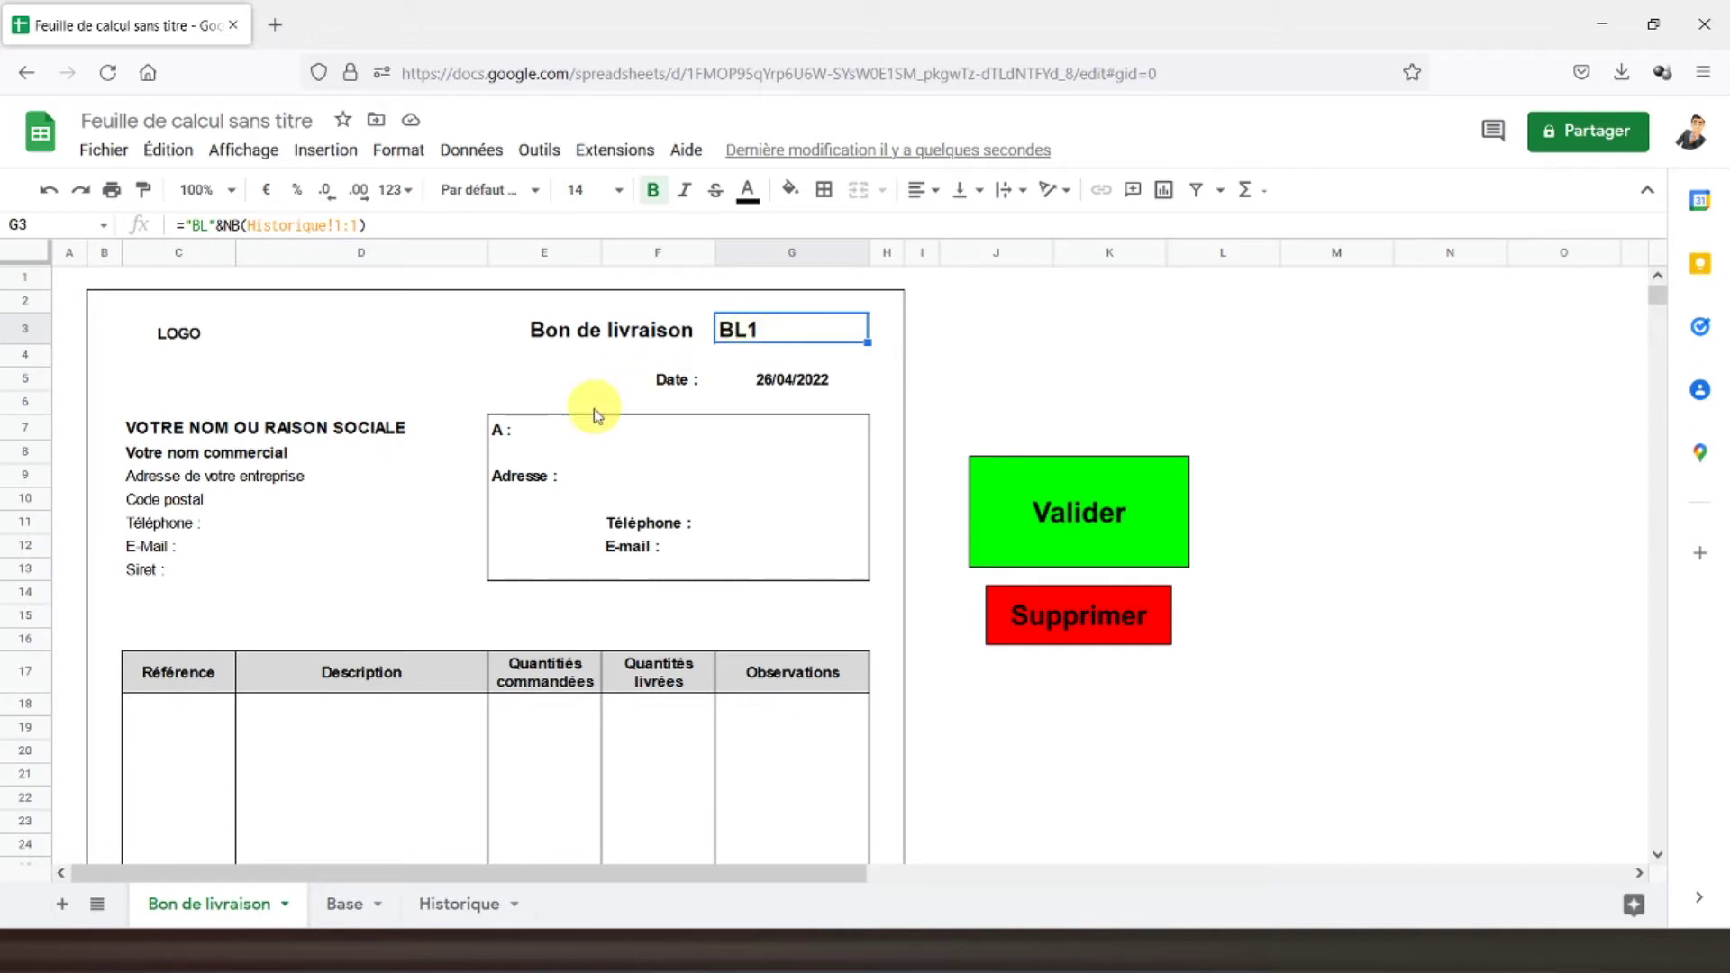
{"action": "left_click", "coordinate": [569, 437]}
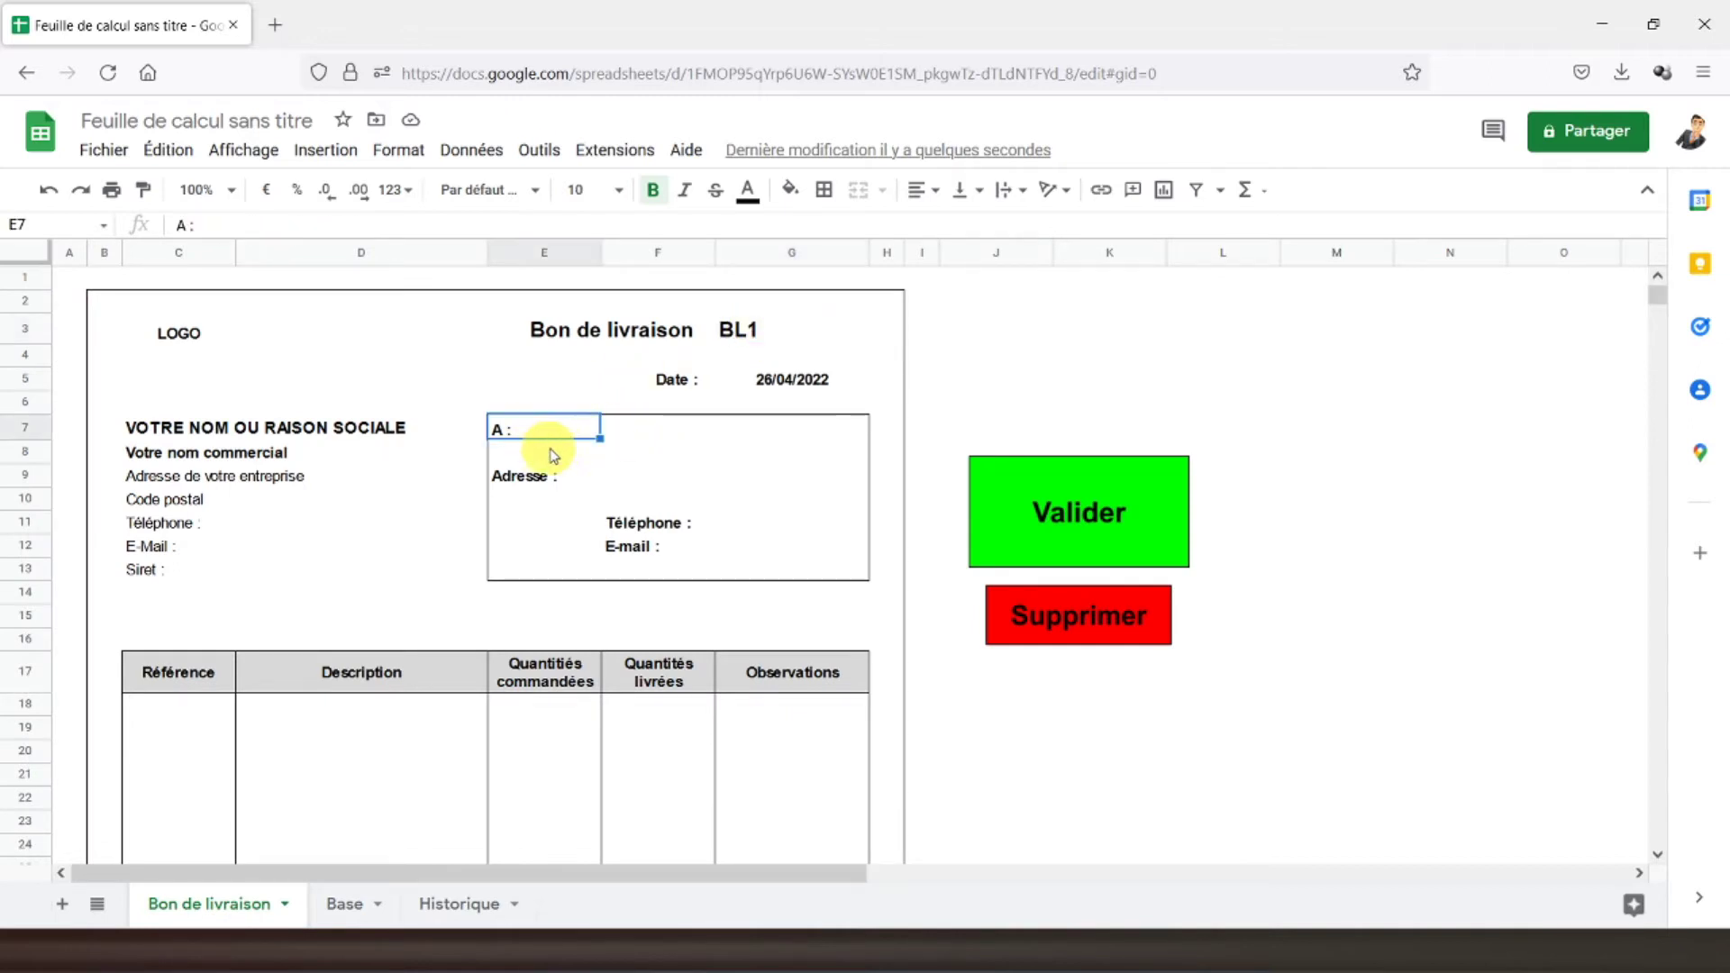
- Add a data validation dropdown to the client cell using the Base!B2:B18 client names
{"action": "left_click", "coordinate": [647, 436]}
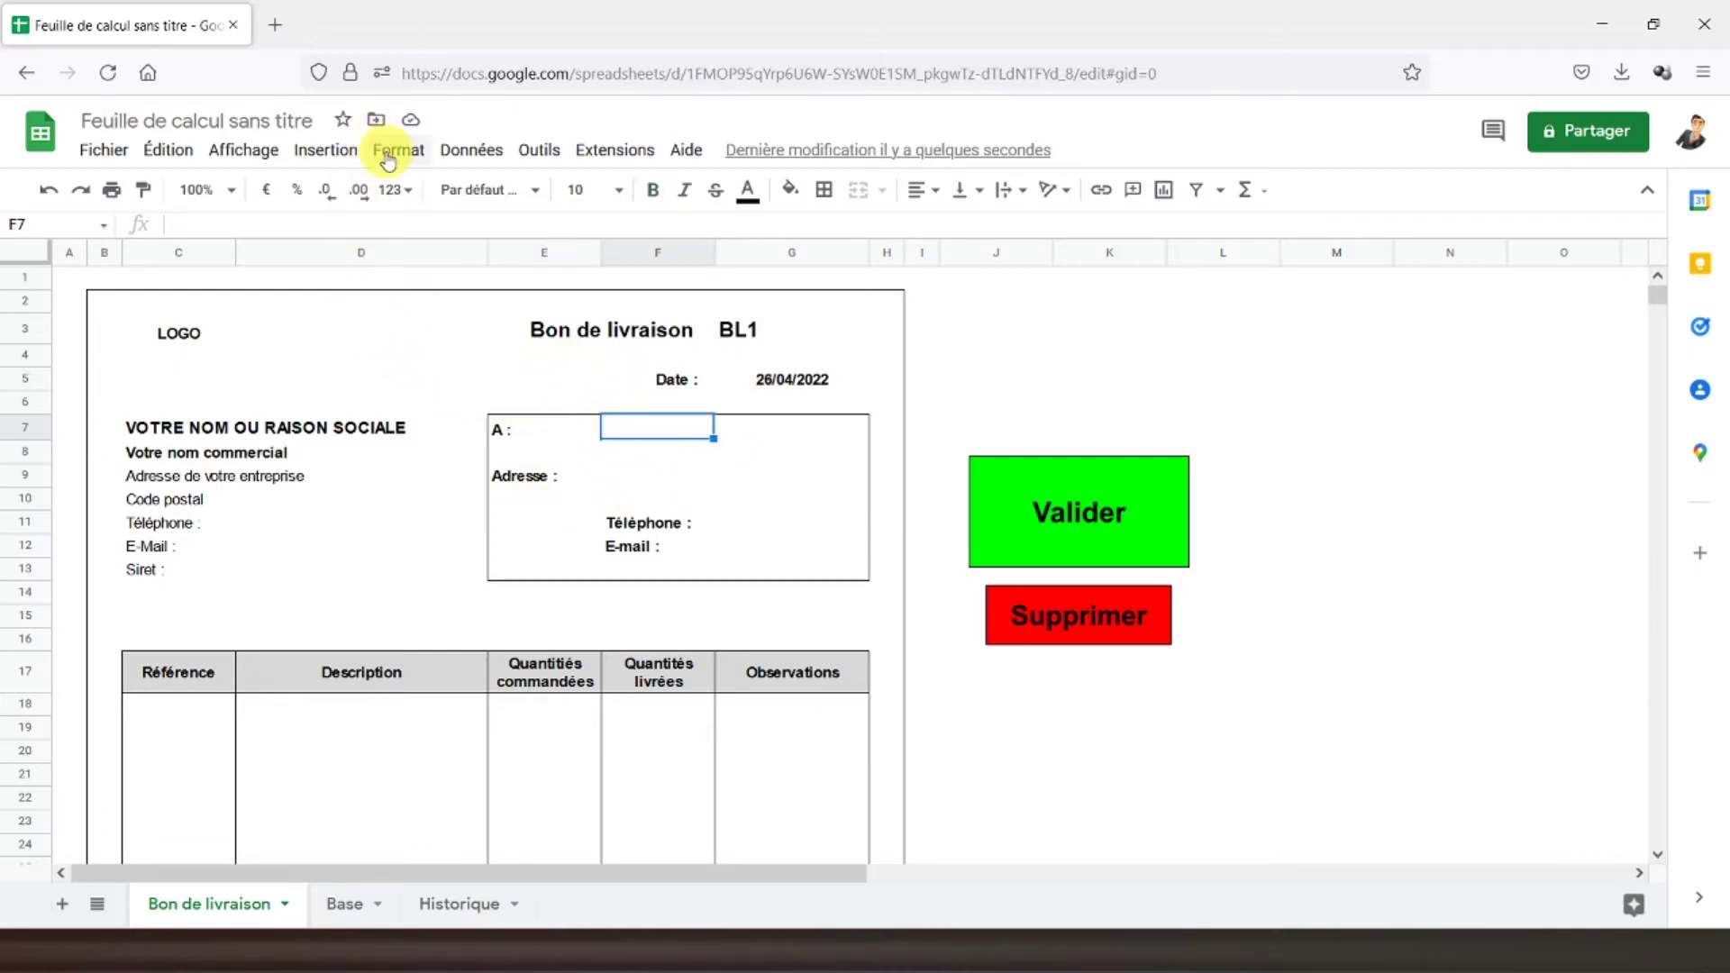
{"action": "left_click", "coordinate": [461, 155]}
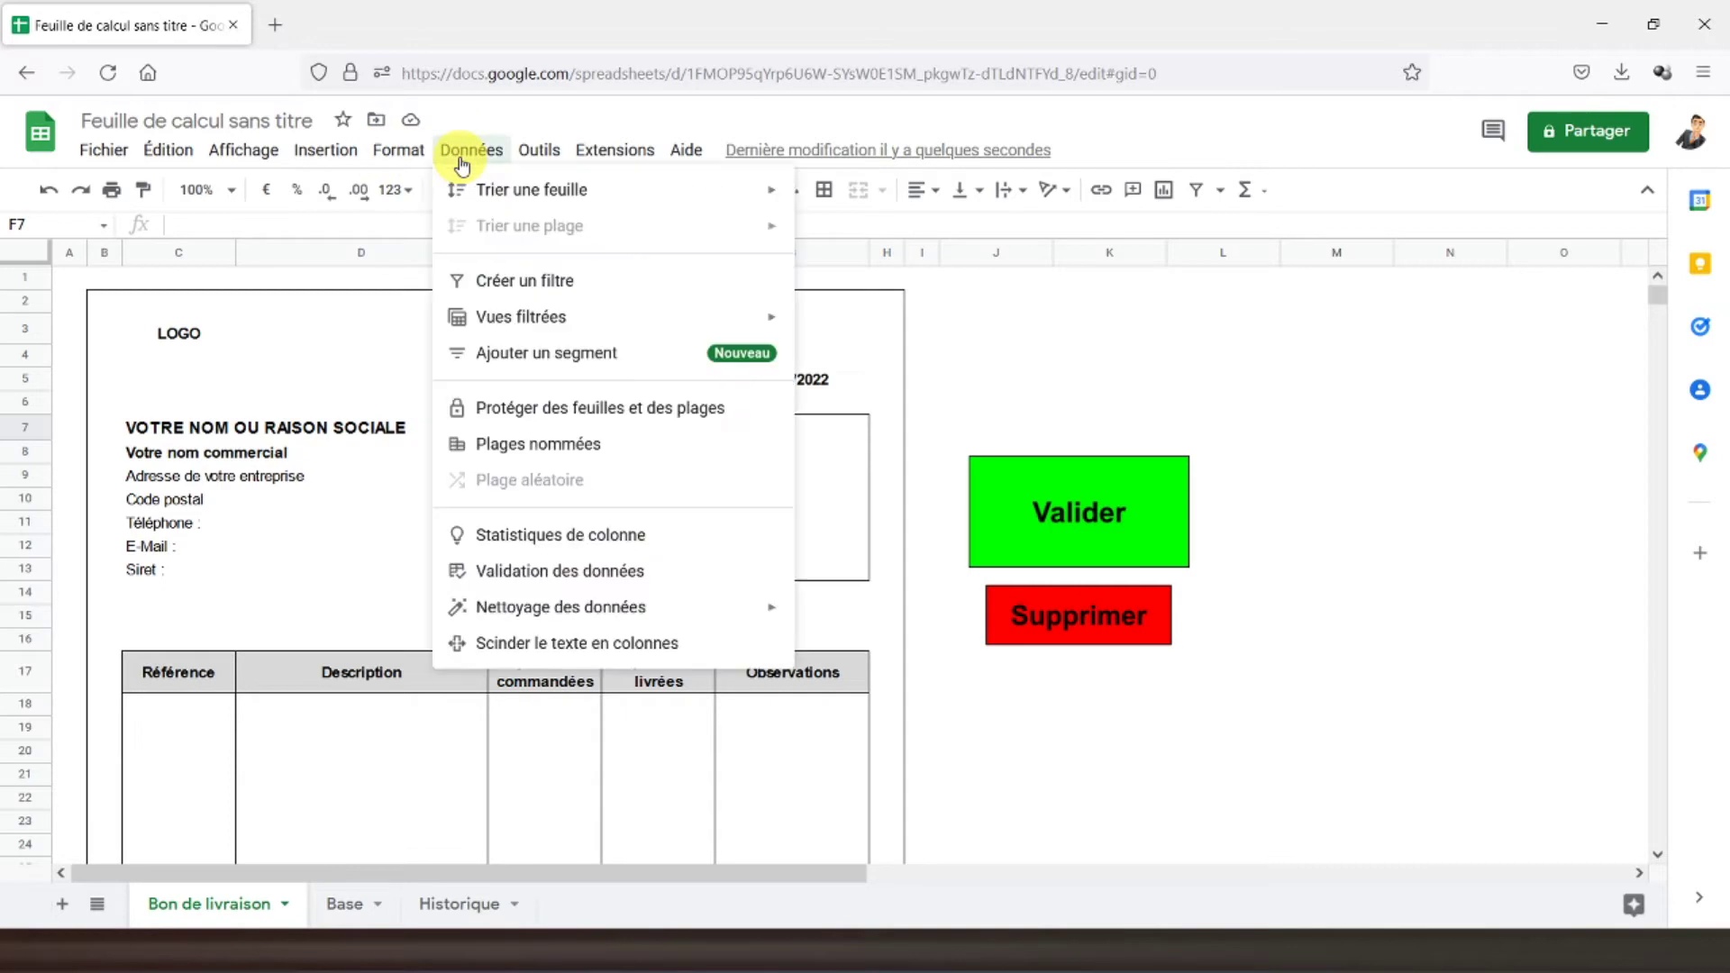
{"action": "left_click", "coordinate": [585, 571]}
{"action": "left_click", "coordinate": [1041, 448]}
{"action": "left_click", "coordinate": [1145, 445]}
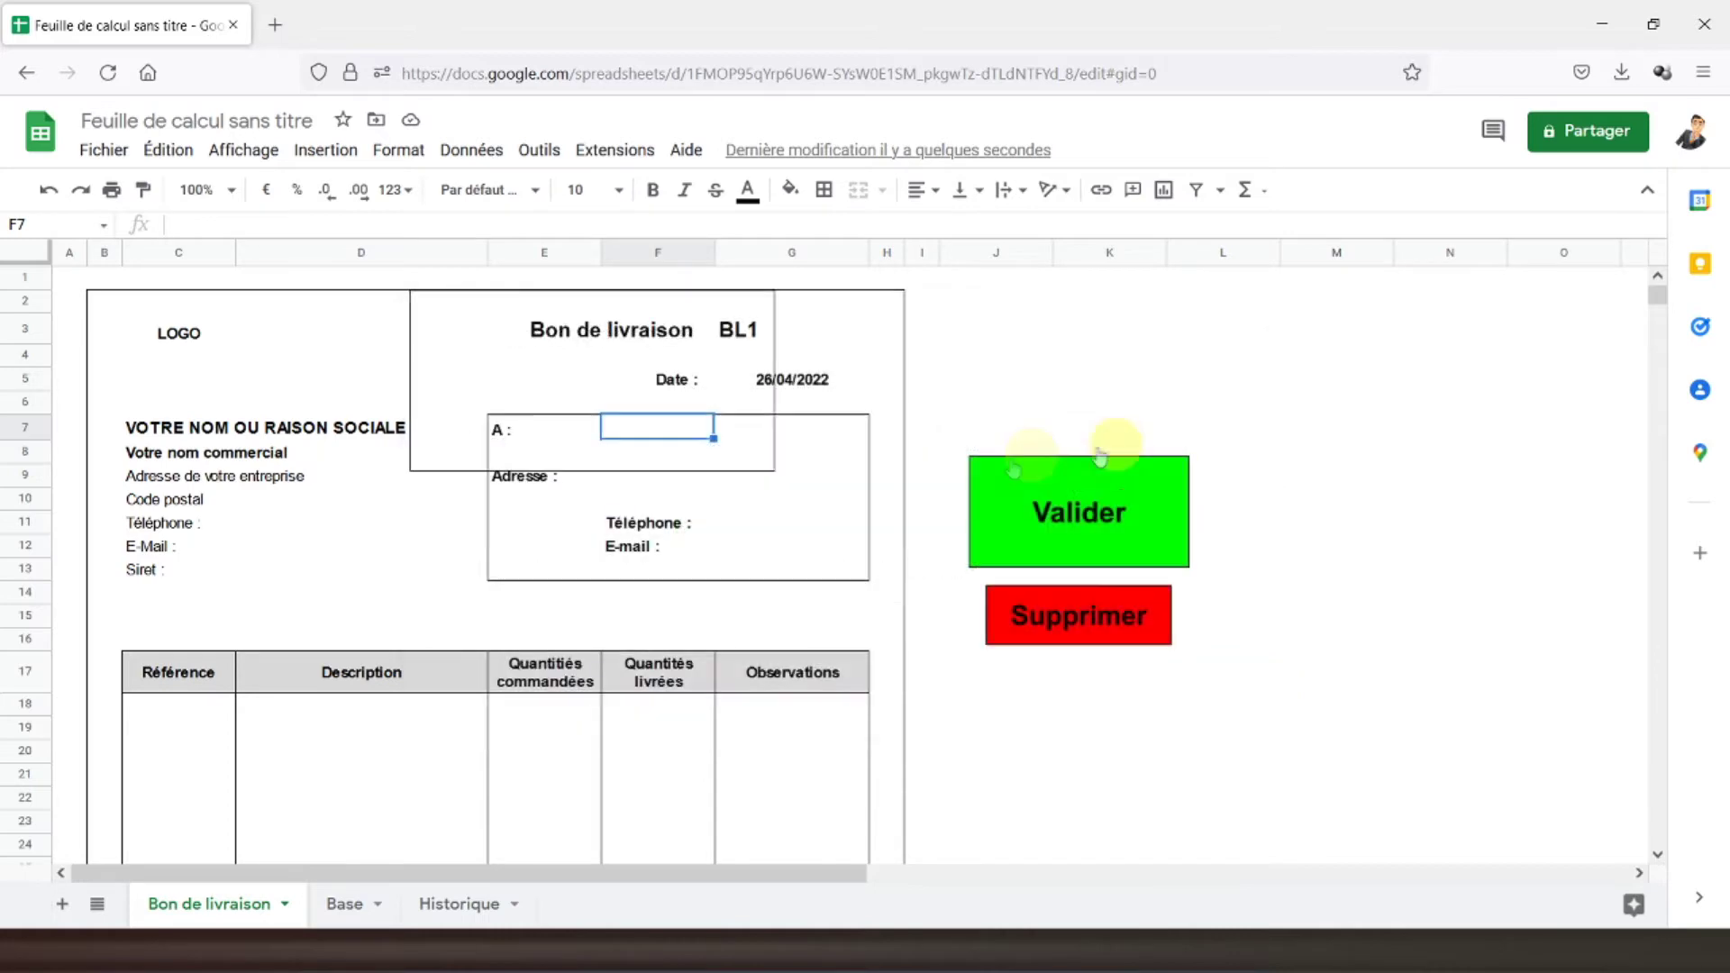
{"action": "left_click", "coordinate": [343, 905]}
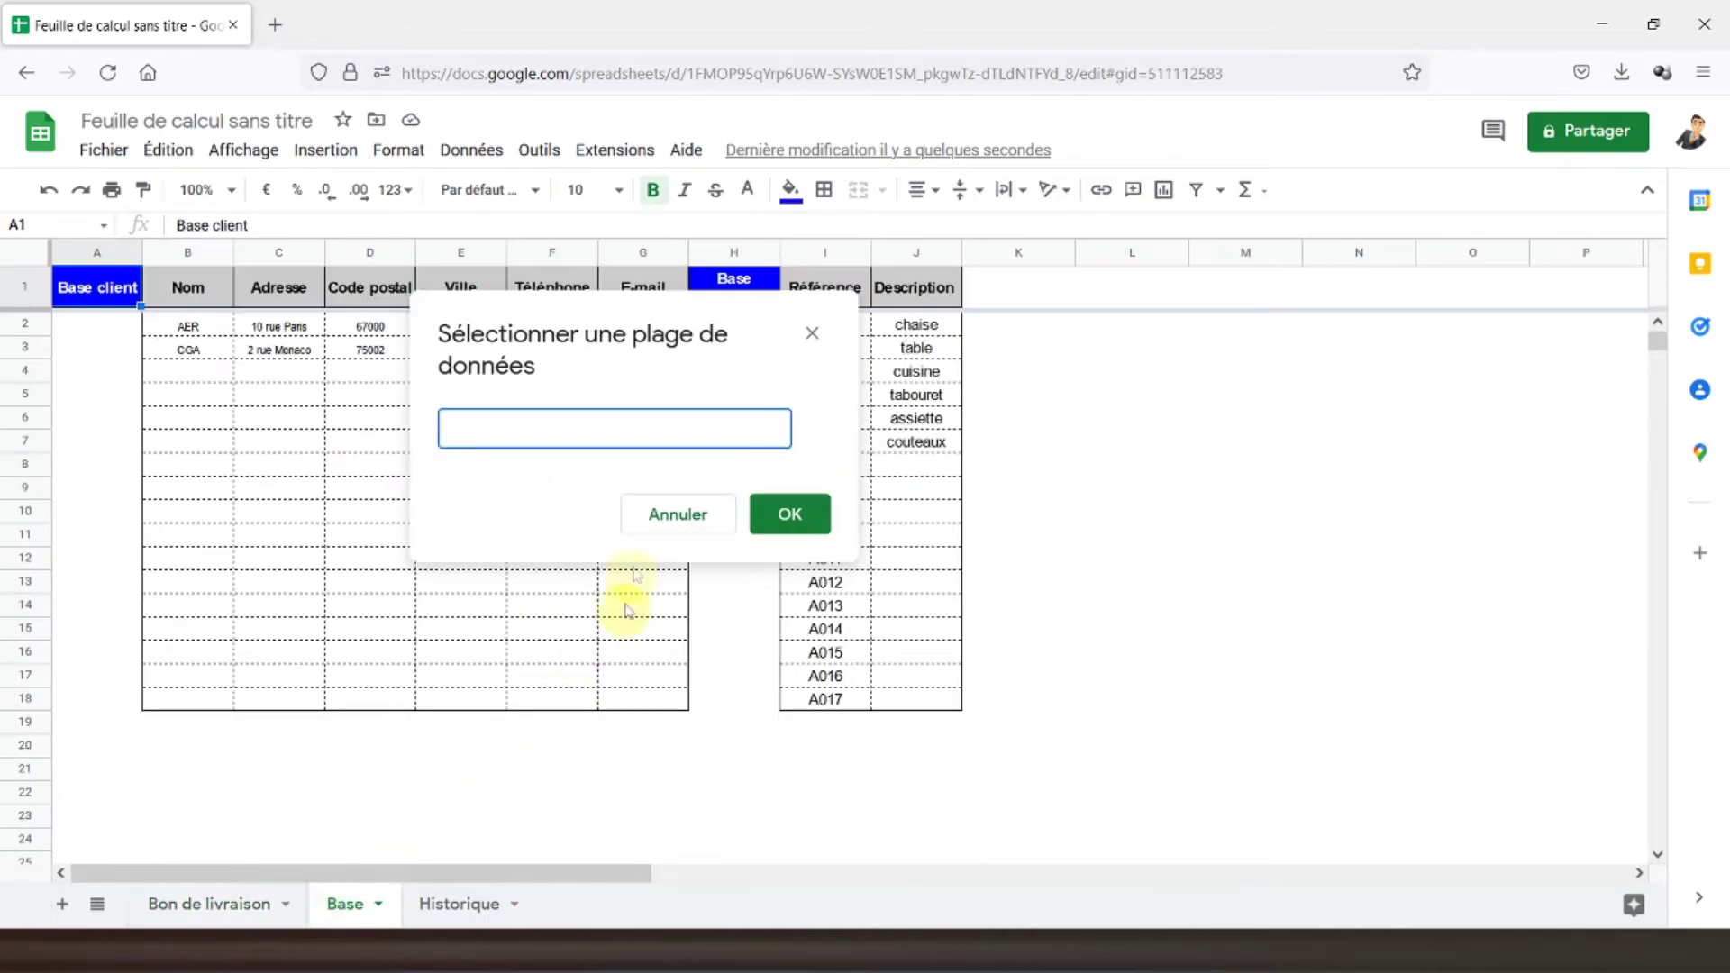
{"action": "mouse_move", "coordinate": [633, 332]}
{"action": "left_mouse_down"}
{"action": "mouse_move", "coordinate": [760, 347]}
{"action": "mouse_move", "coordinate": [1110, 313]}
{"action": "left_mouse_up"}
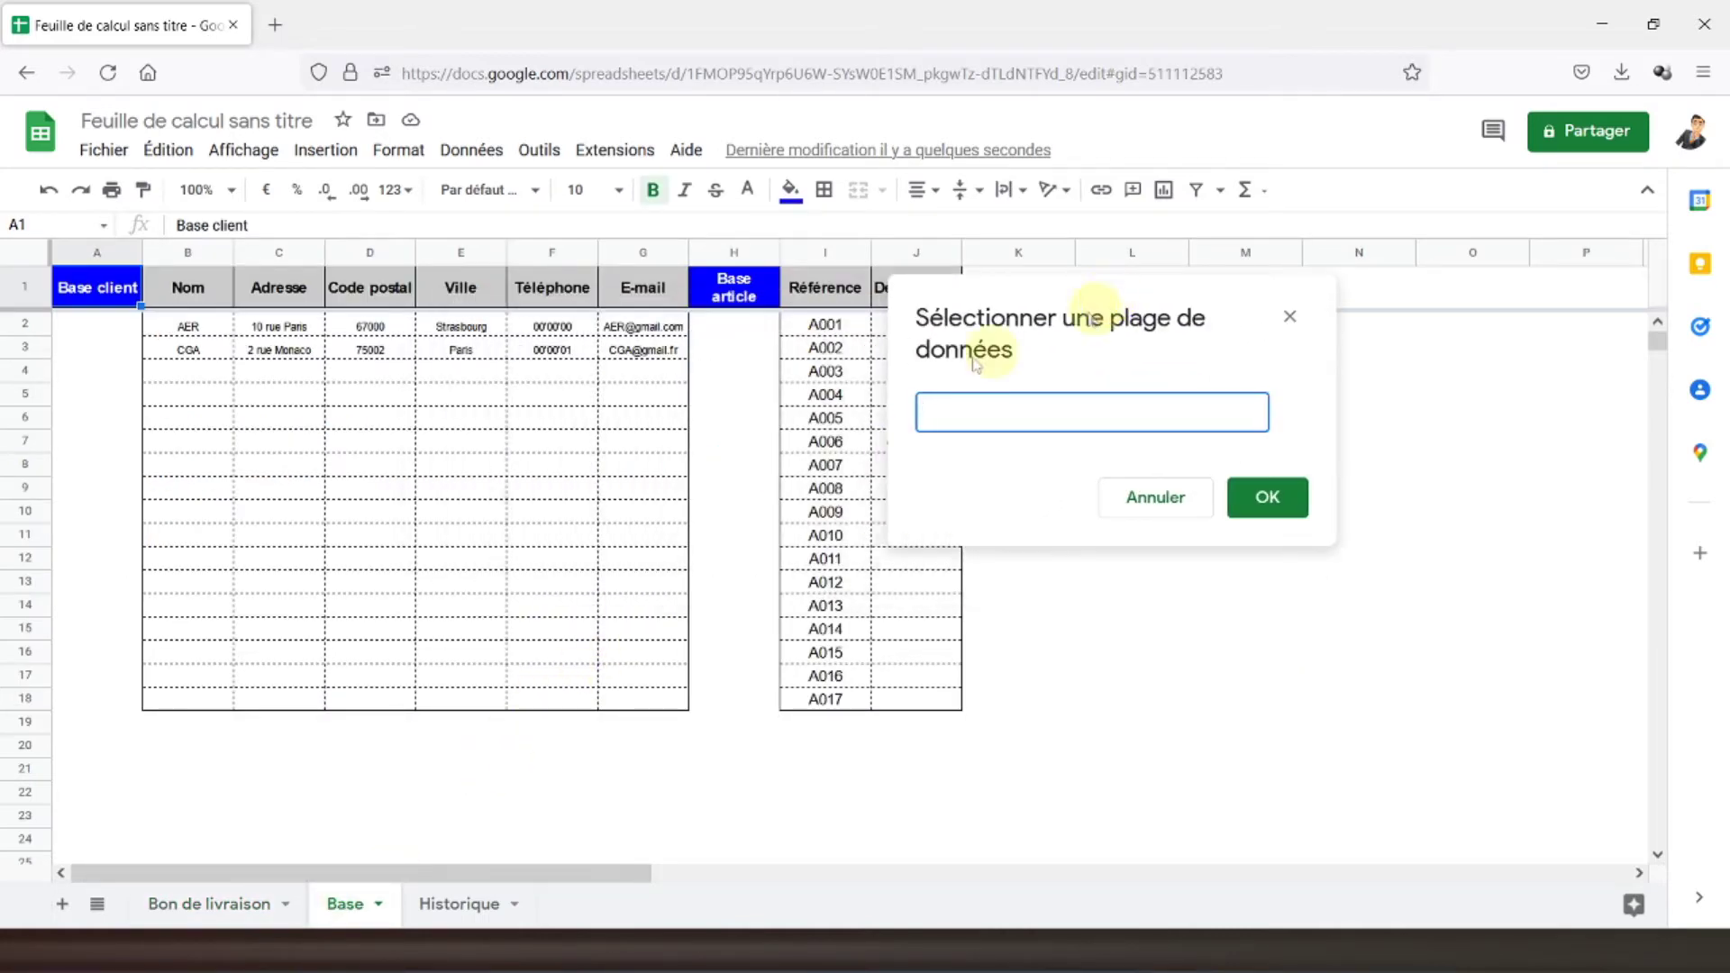
{"action": "left_click_drag", "start_coordinate": [196, 328], "coordinate": [182, 704]}
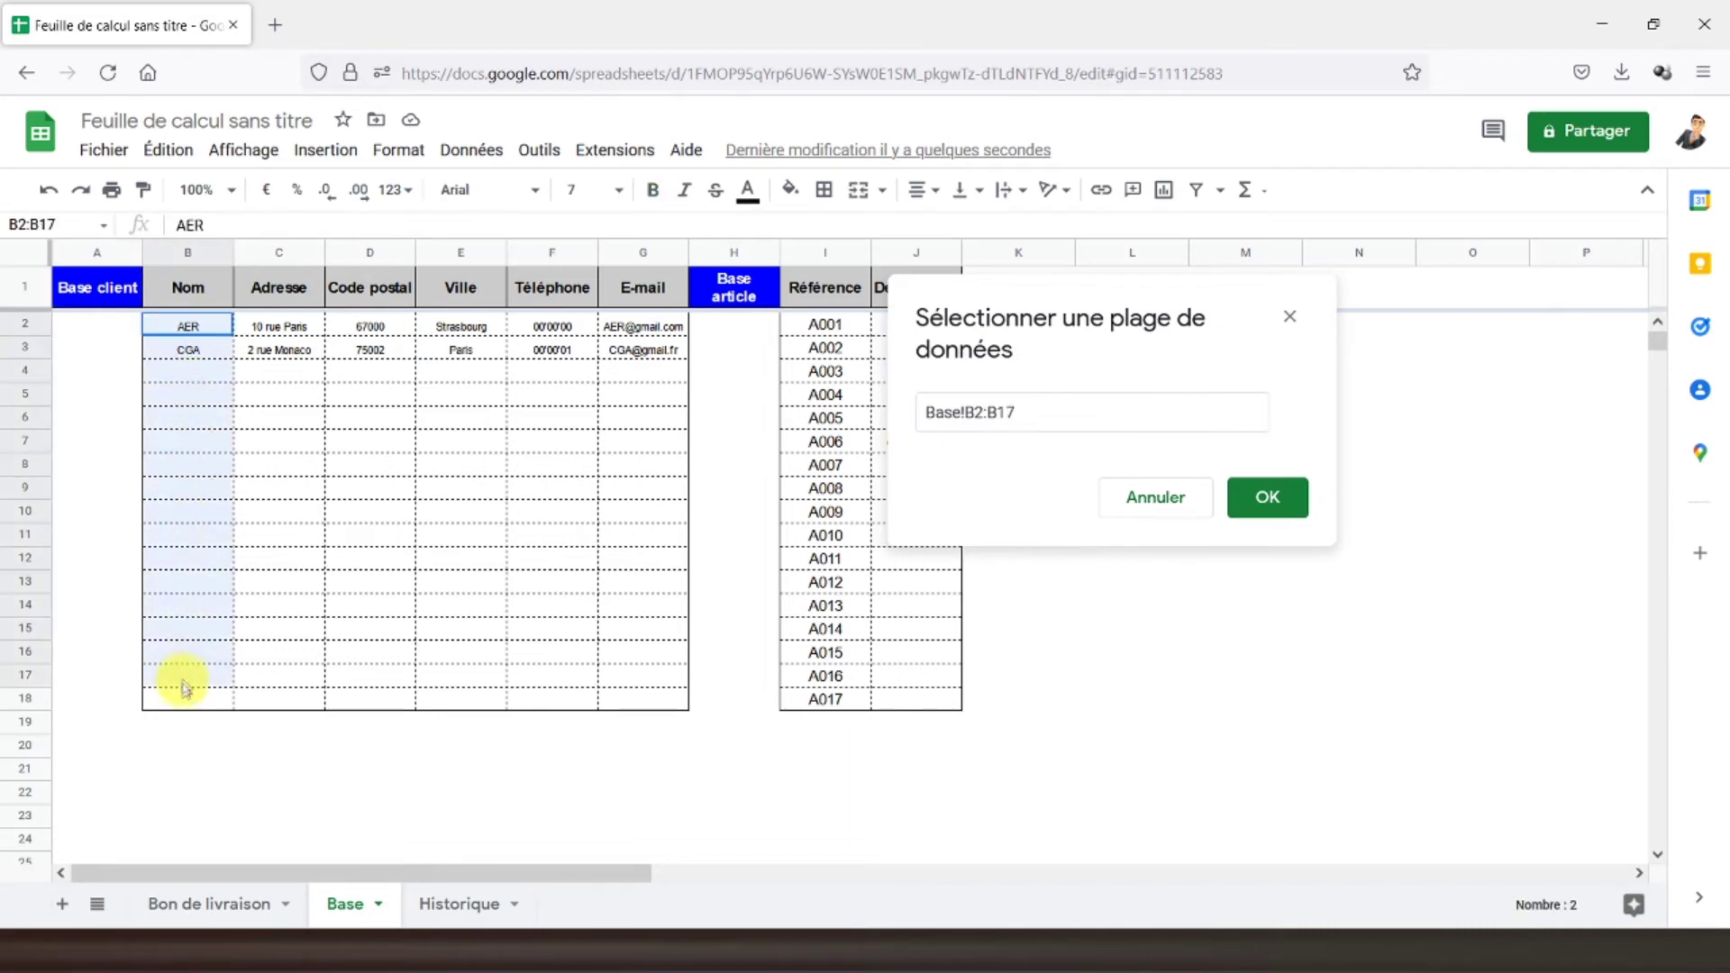
{"action": "left_click", "coordinate": [1265, 498]}
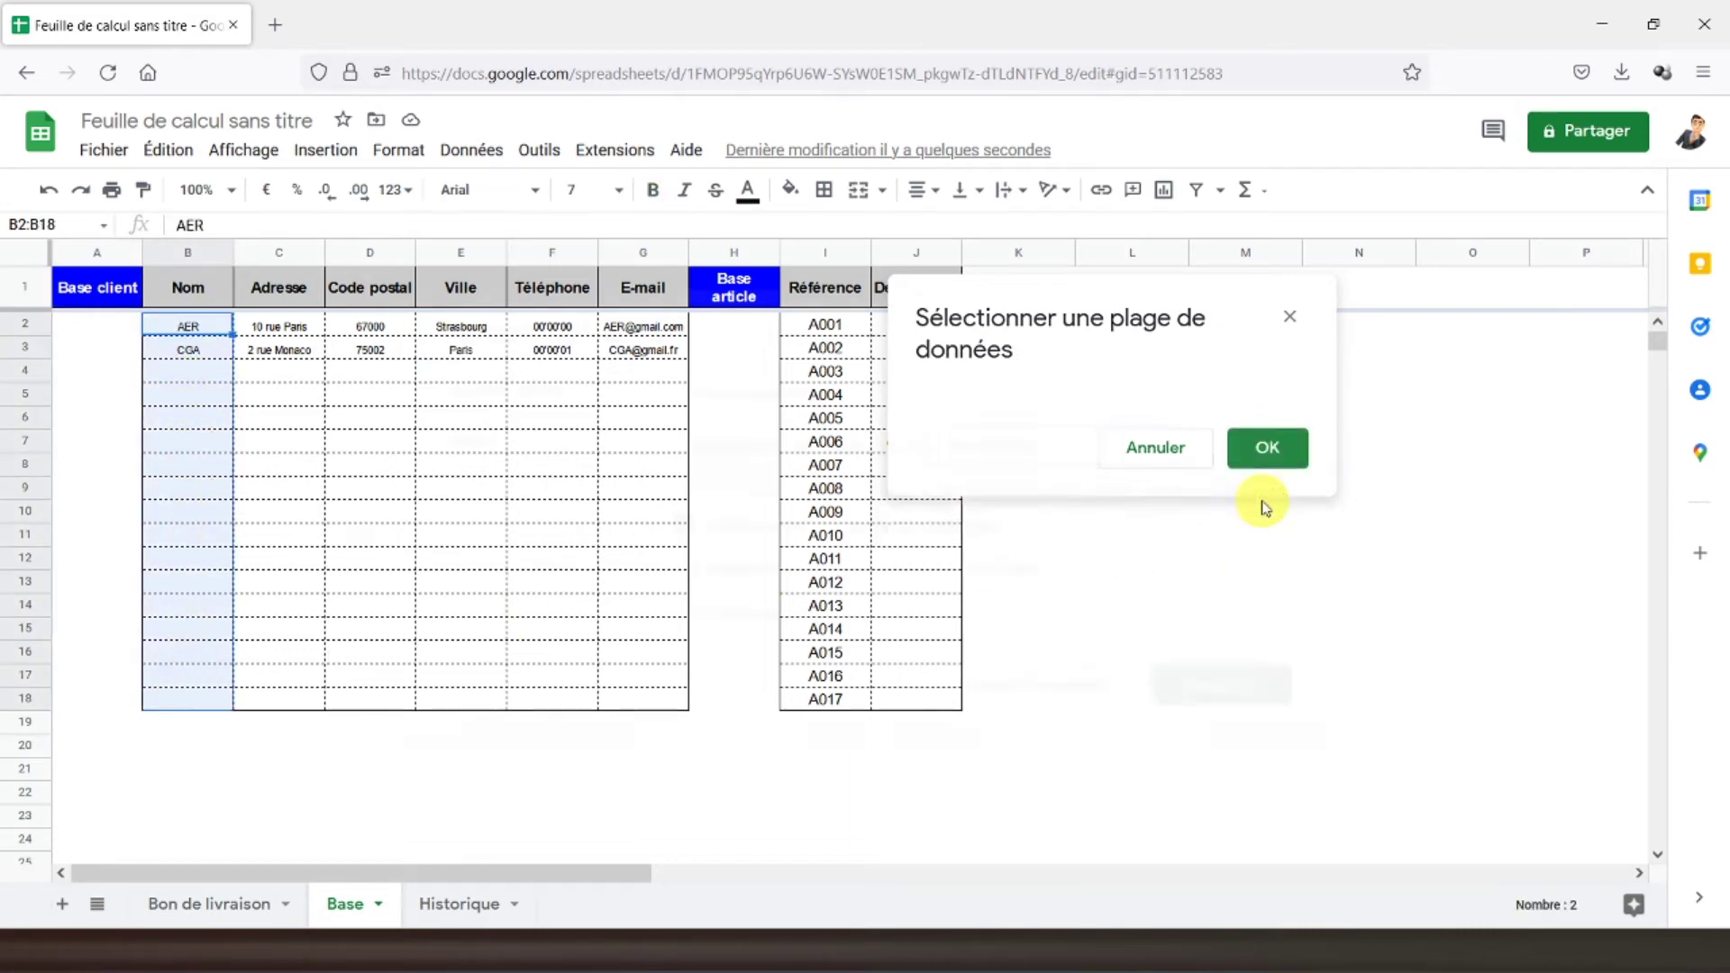
{"action": "left_click", "coordinate": [1182, 690]}
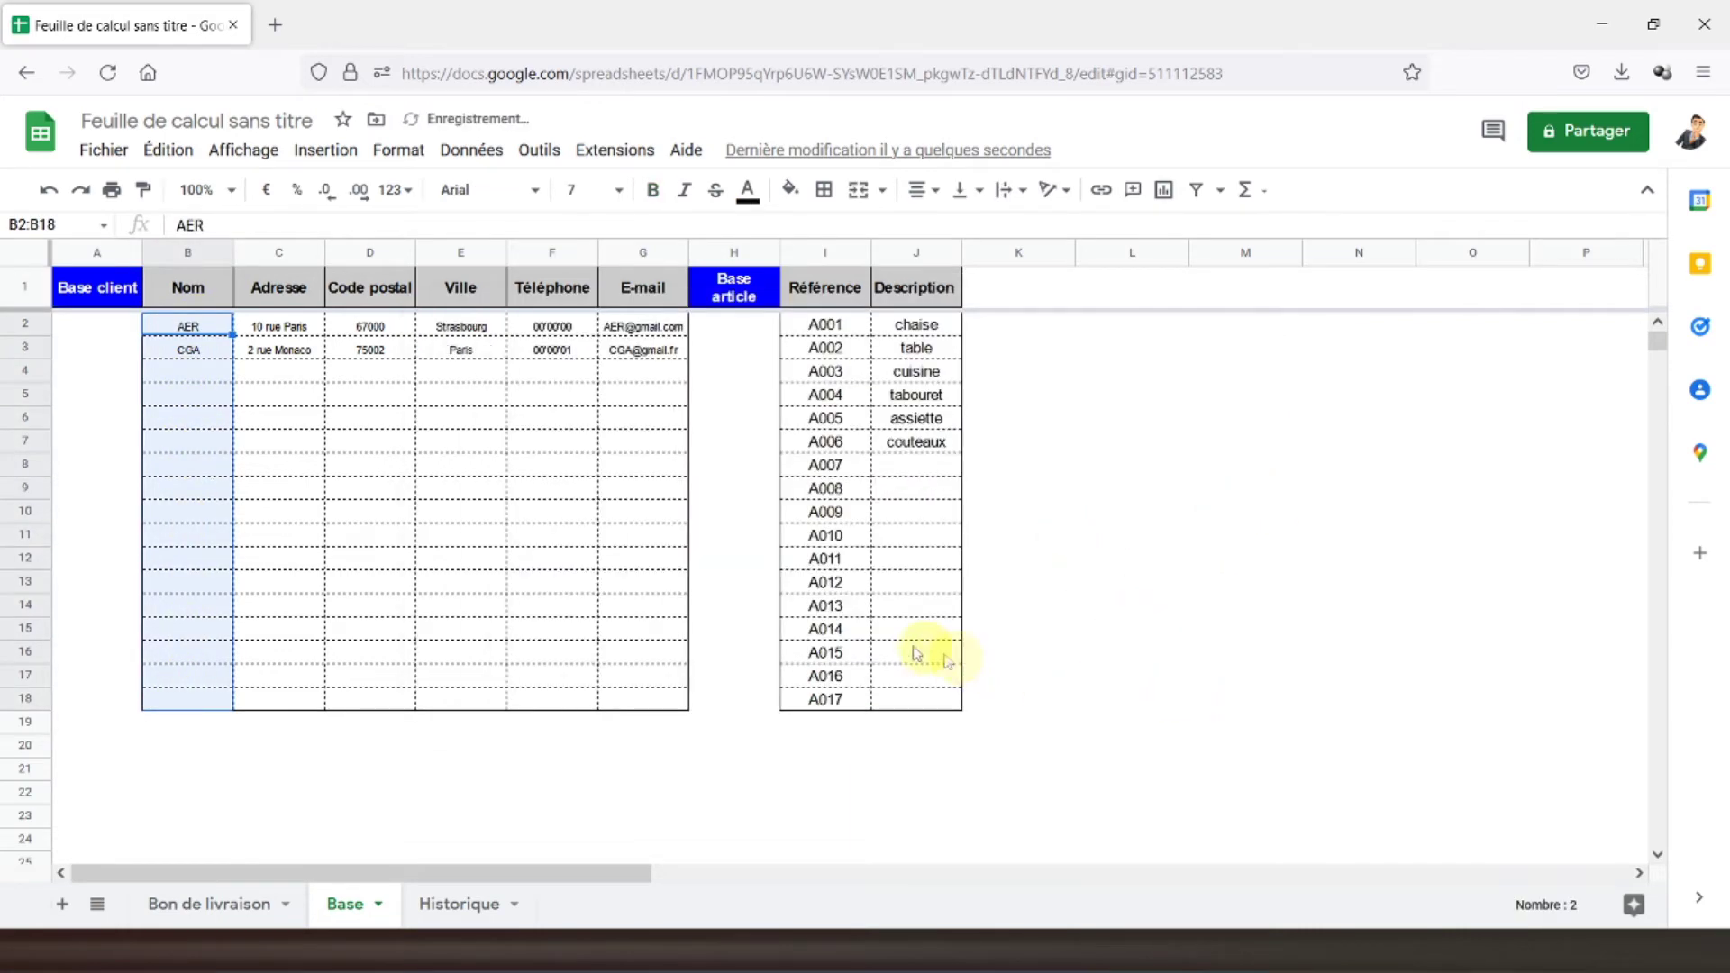
- Pick client AER from the new dropdown in F7 and centre it
{"action": "left_click", "coordinate": [196, 903]}
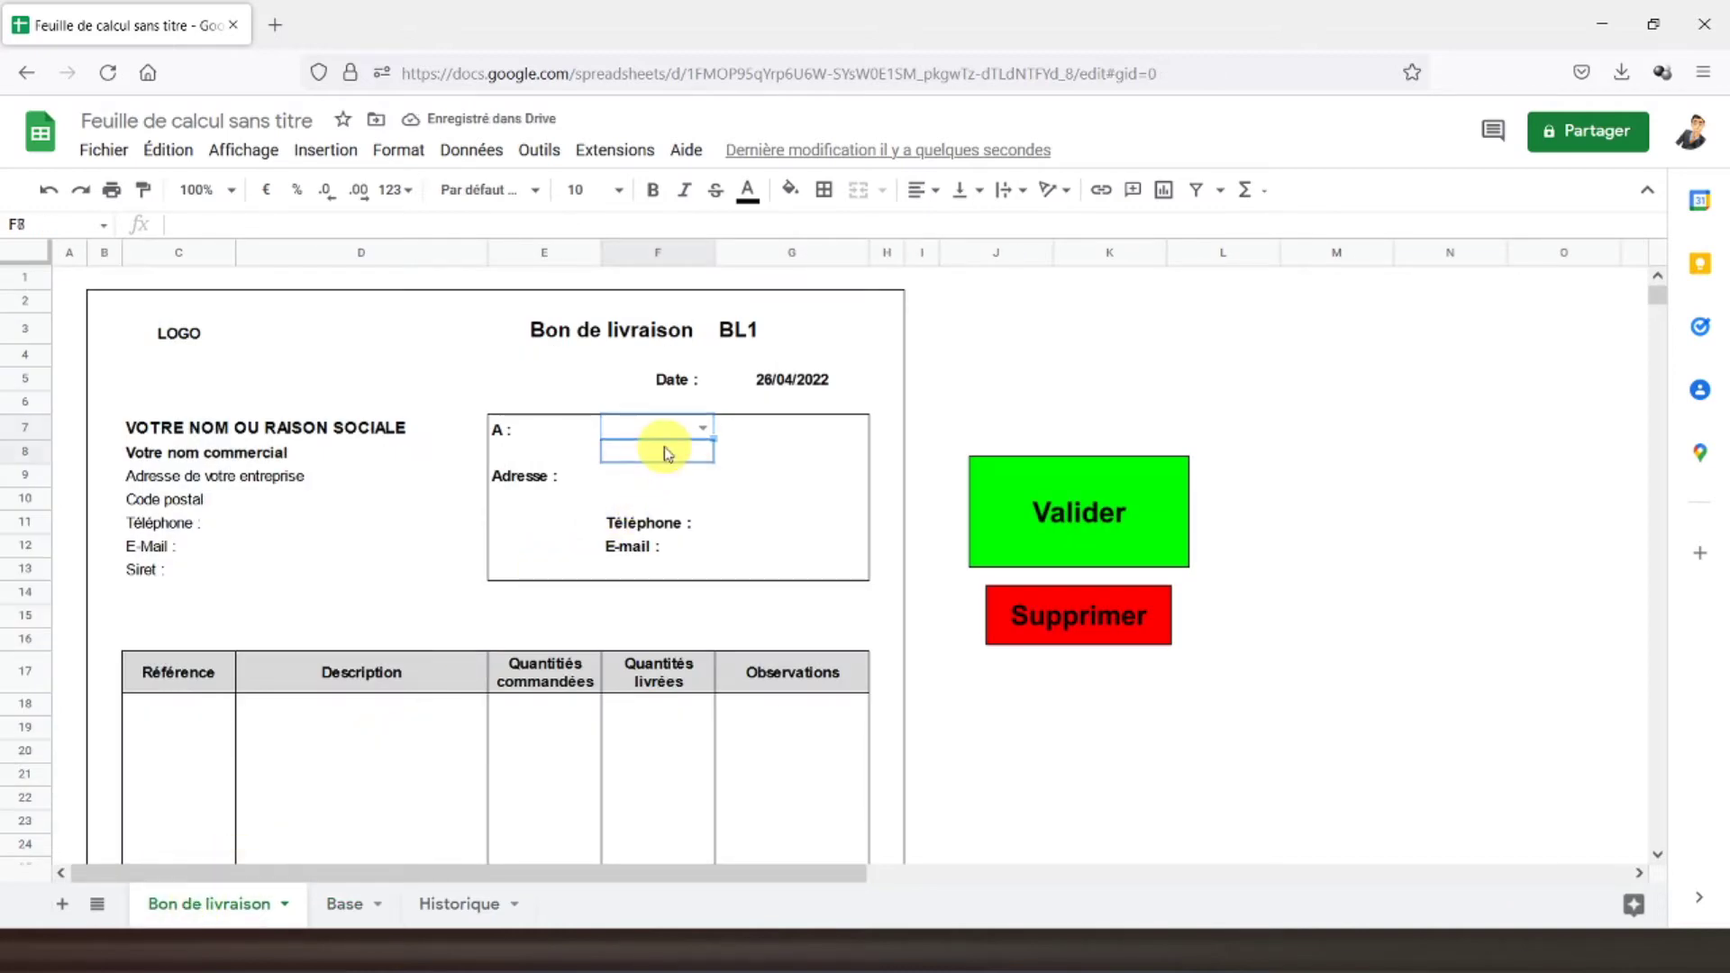
{"action": "double_click", "coordinate": [704, 430]}
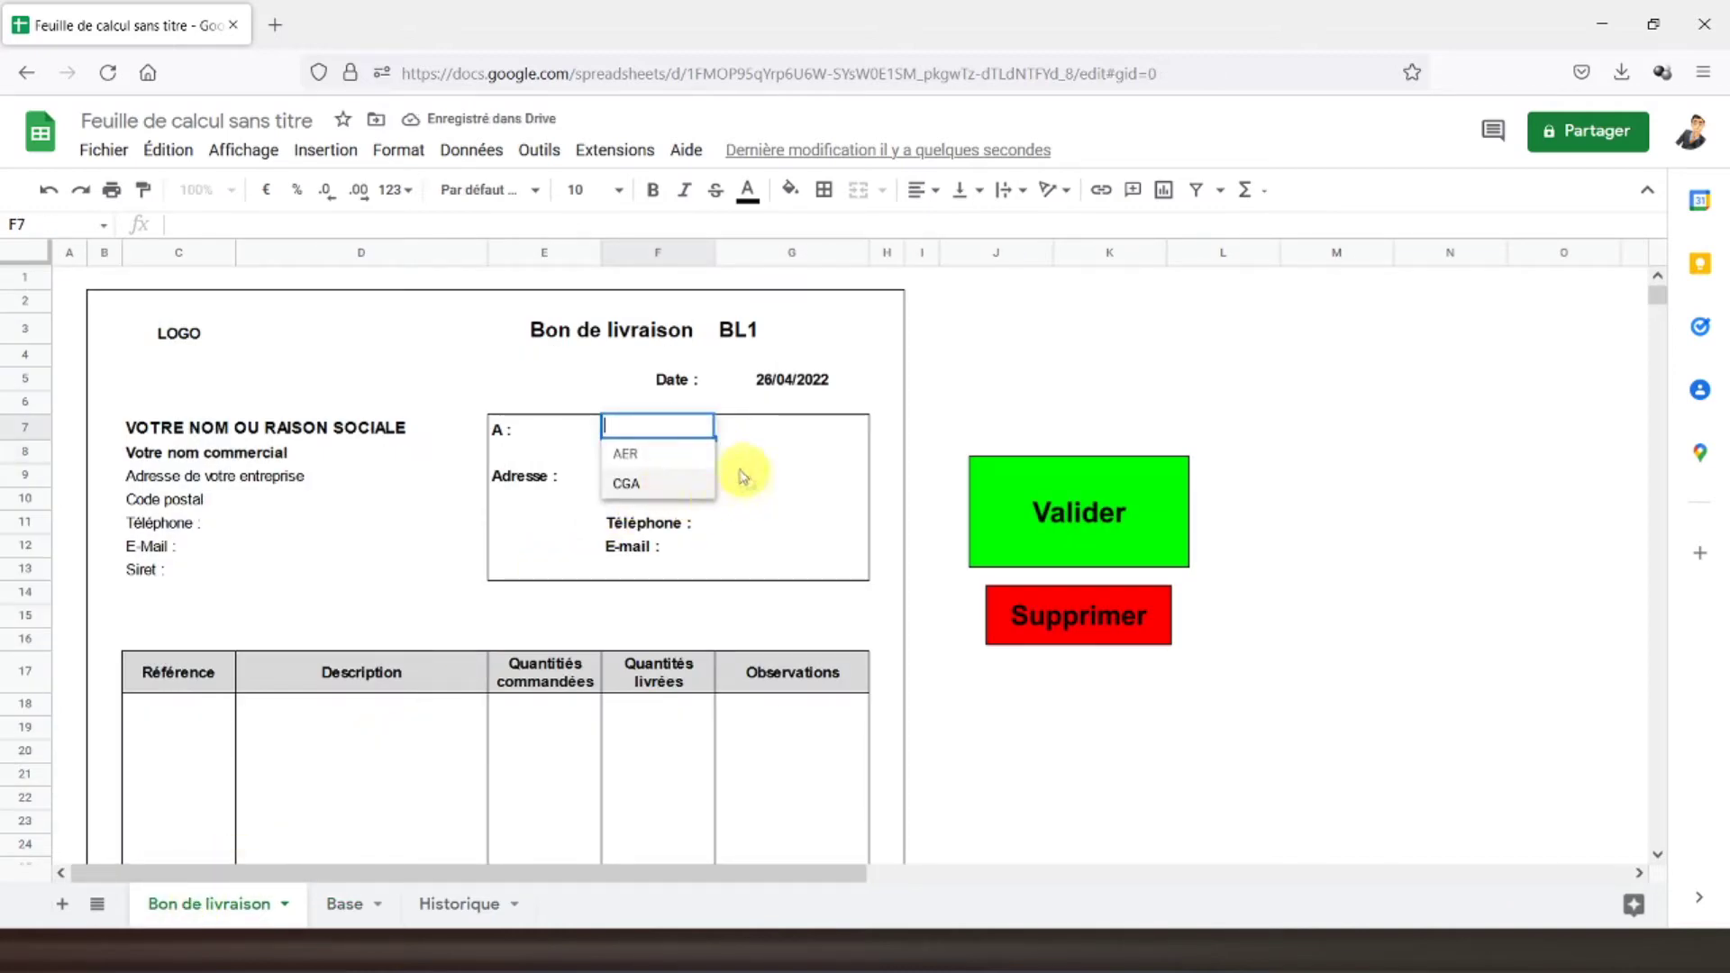
{"action": "left_click", "coordinate": [675, 454]}
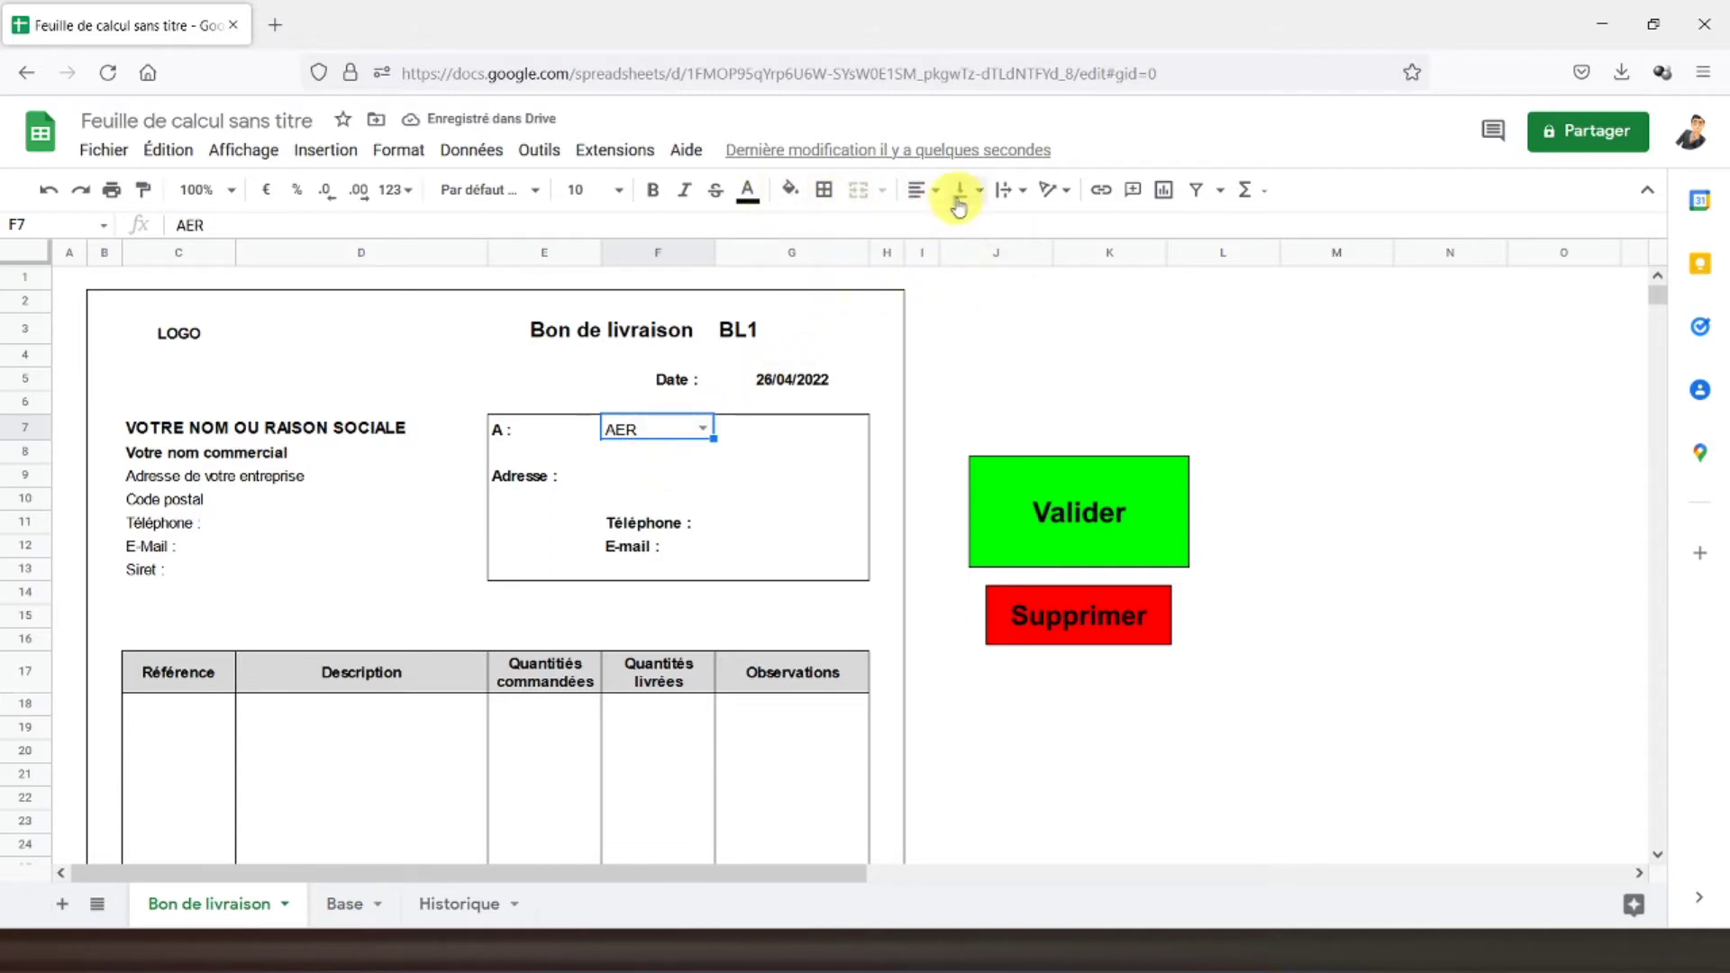
{"action": "left_click", "coordinate": [950, 227]}
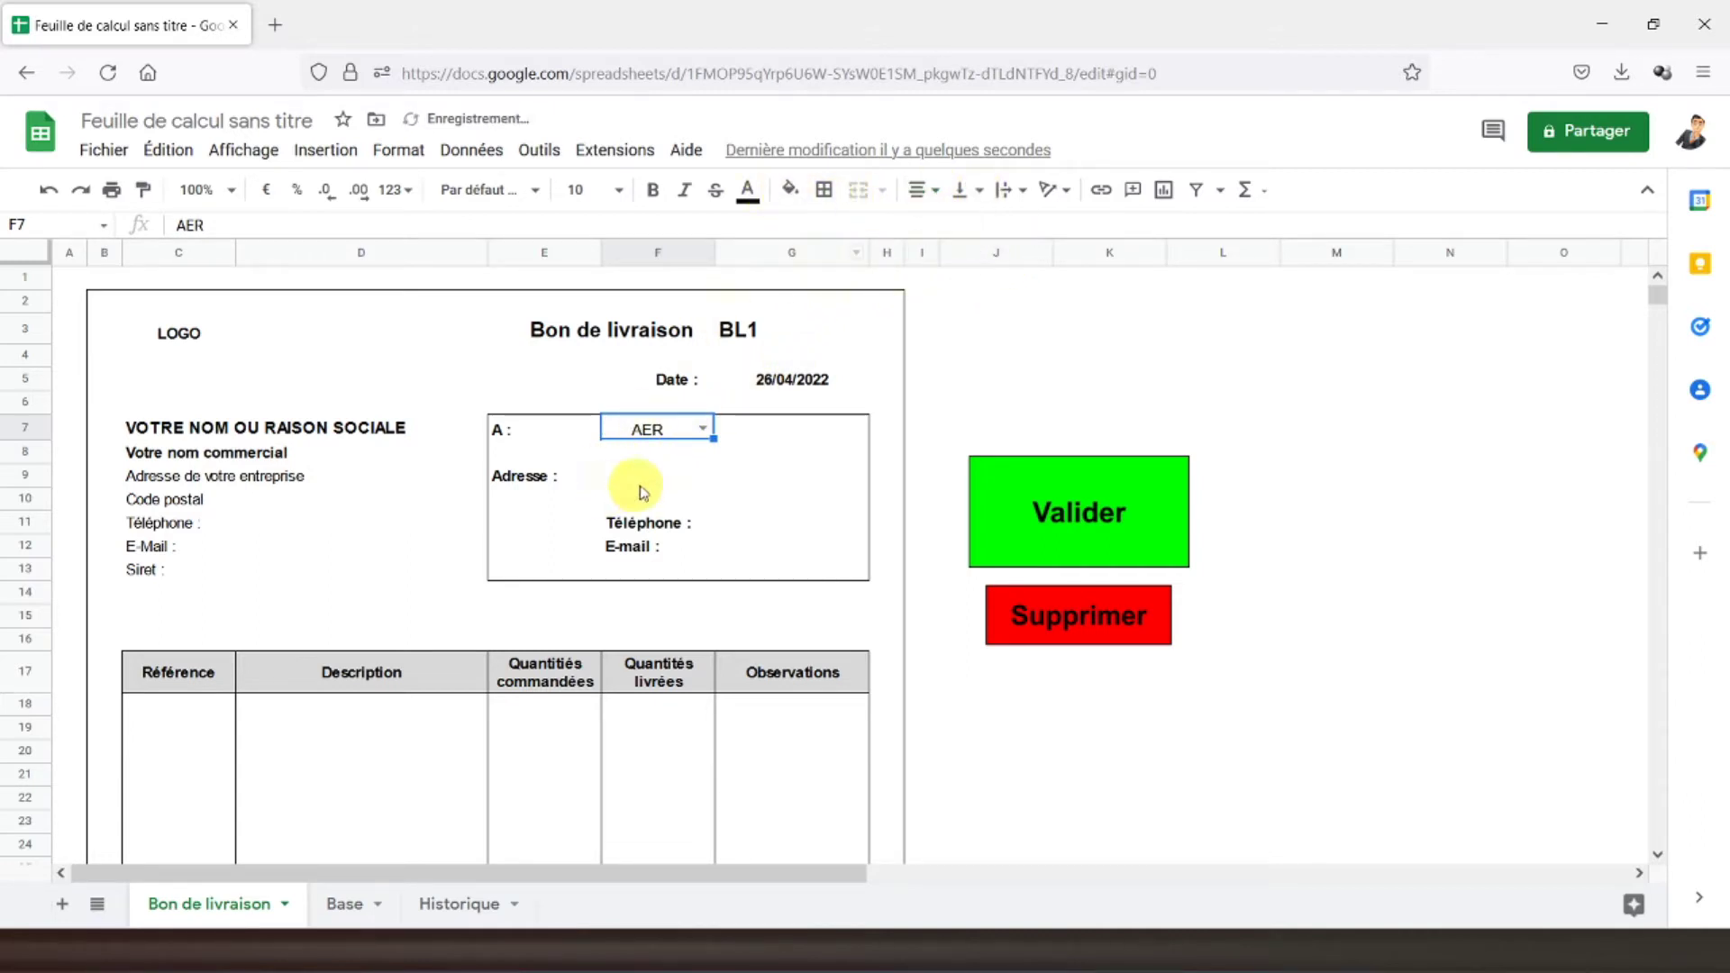
{"action": "left_click", "coordinate": [643, 482]}
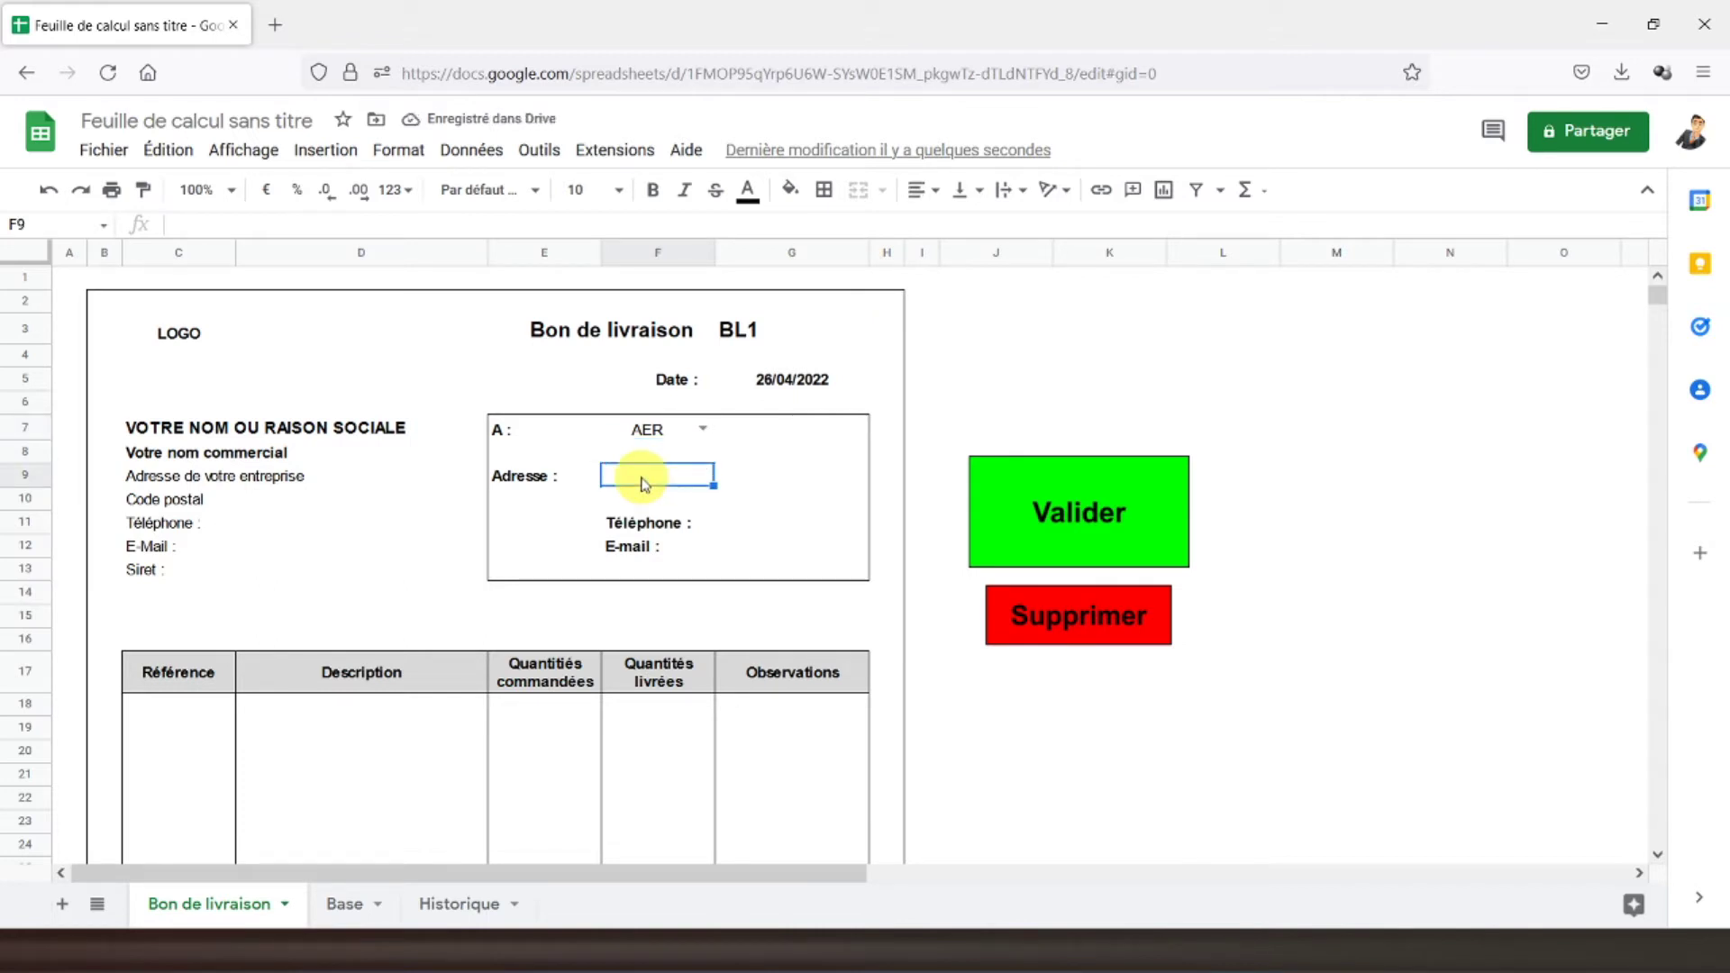
- Enter =SIERREUR(RECHERCHEV(F7;Base!B2:G18;2;FAUX)) in F9 so the address shows 10 rue Paris
{"action": "type", "text": "="}
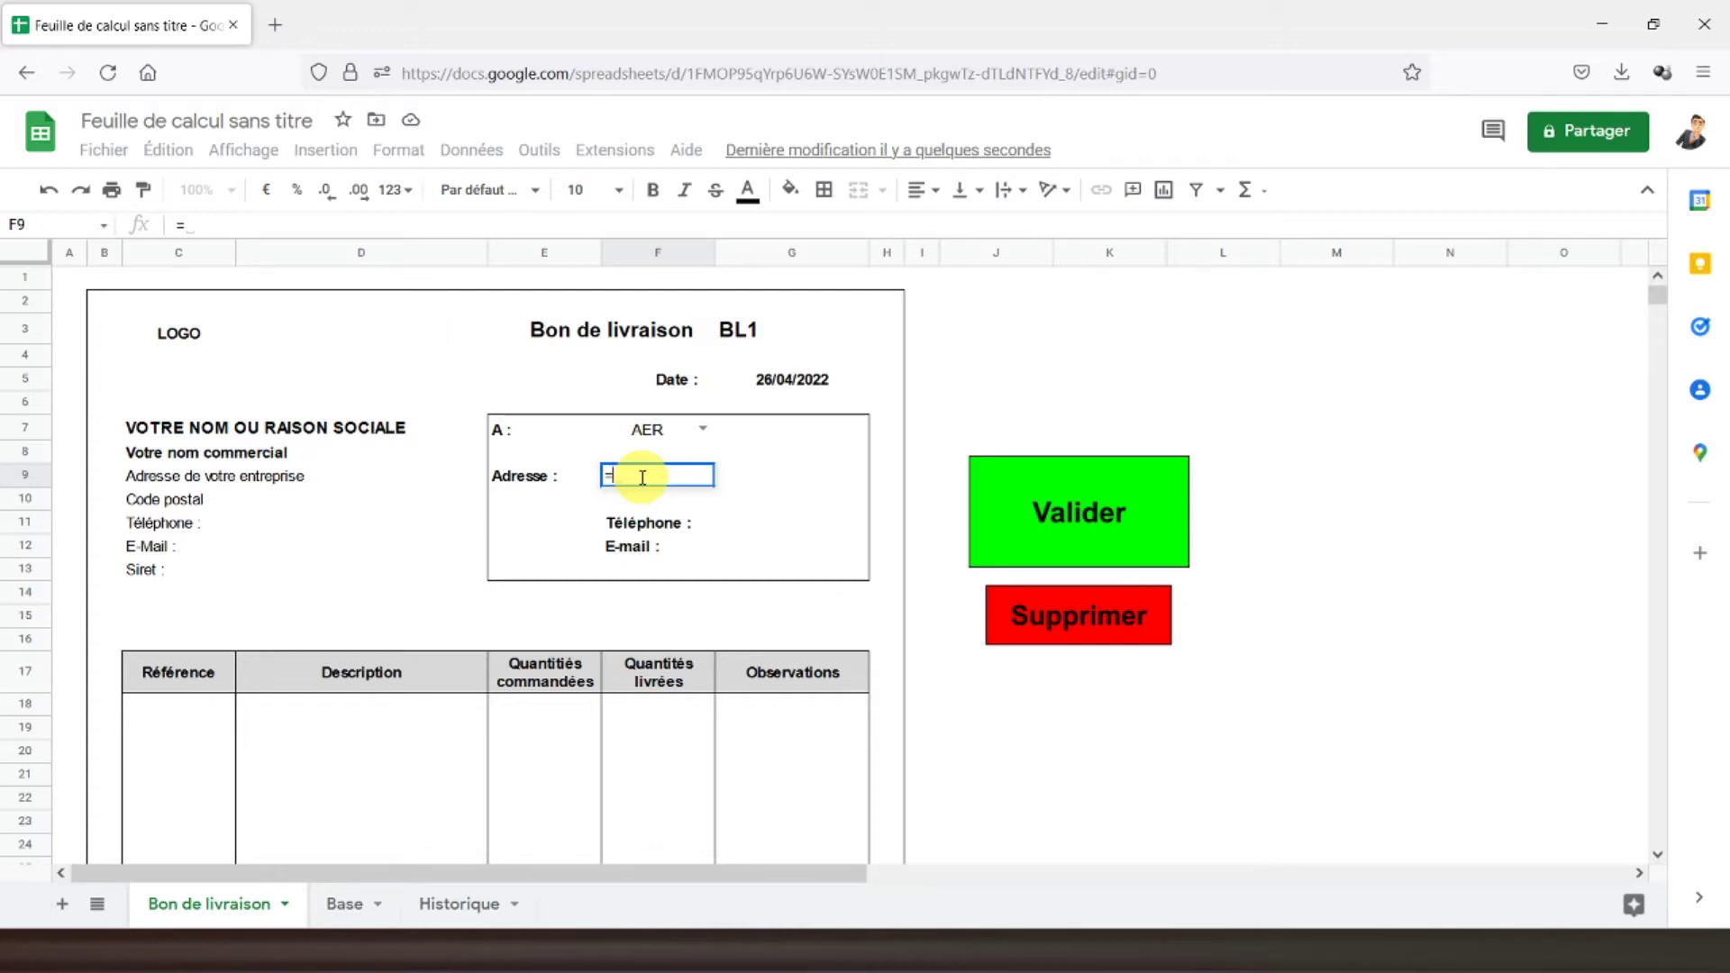
{"action": "type", "text": "sierreur(r"}
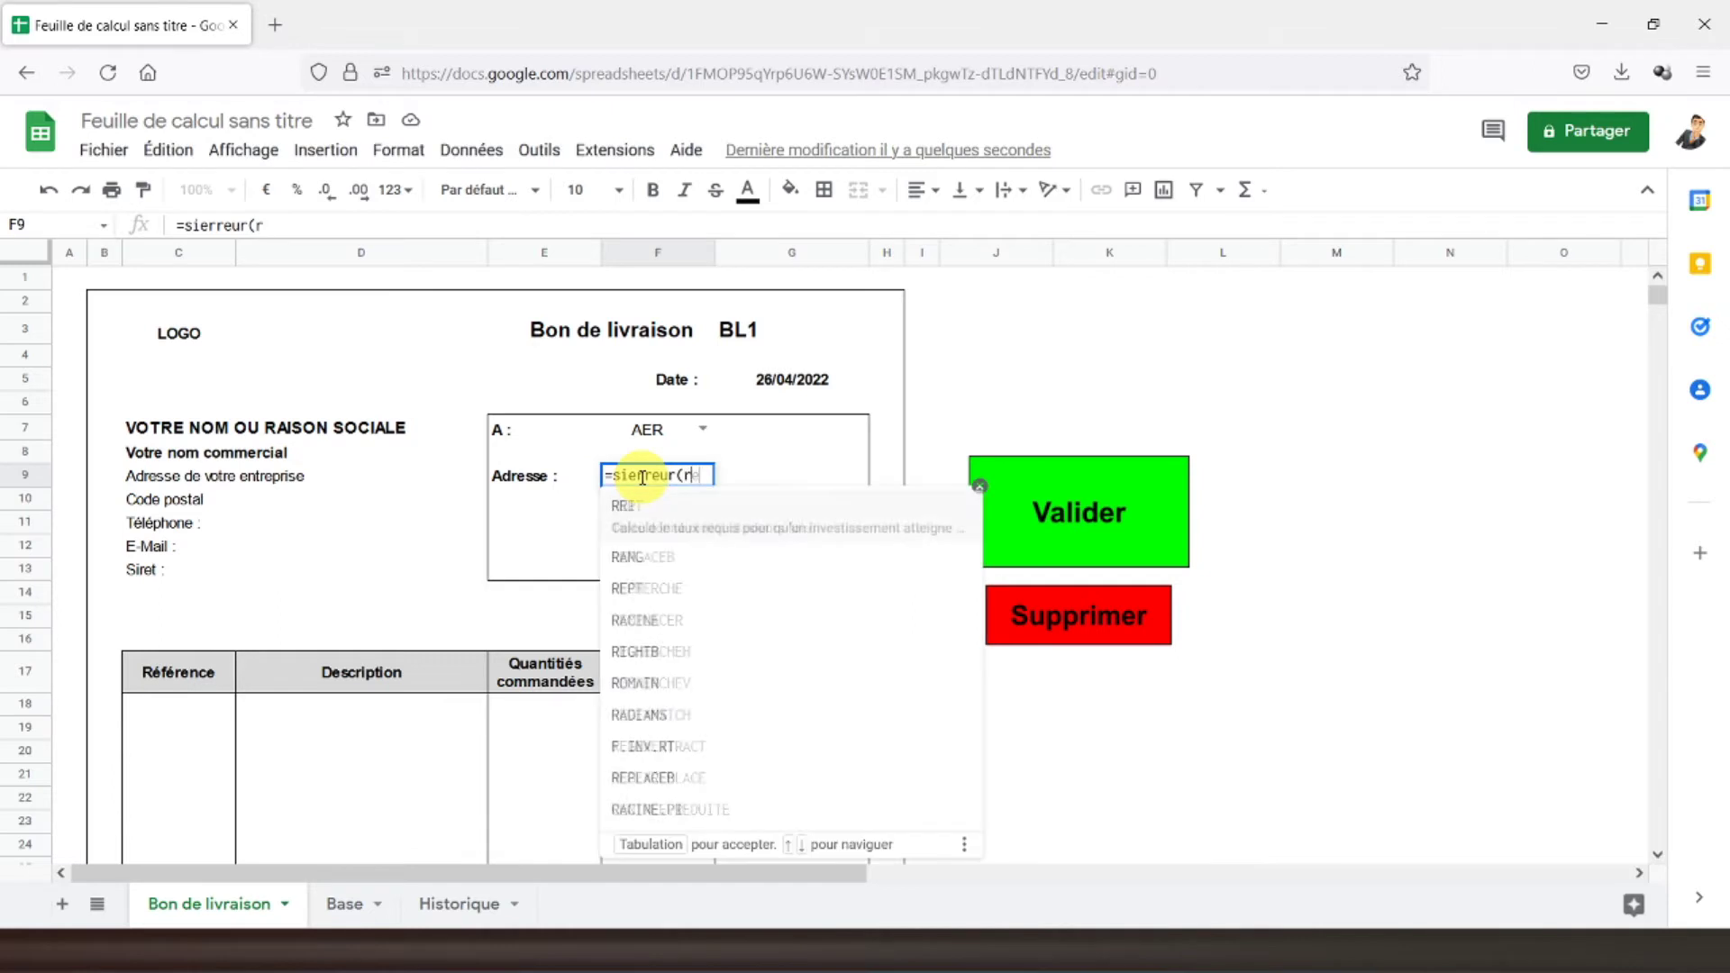
{"action": "type", "text": "echerche"}
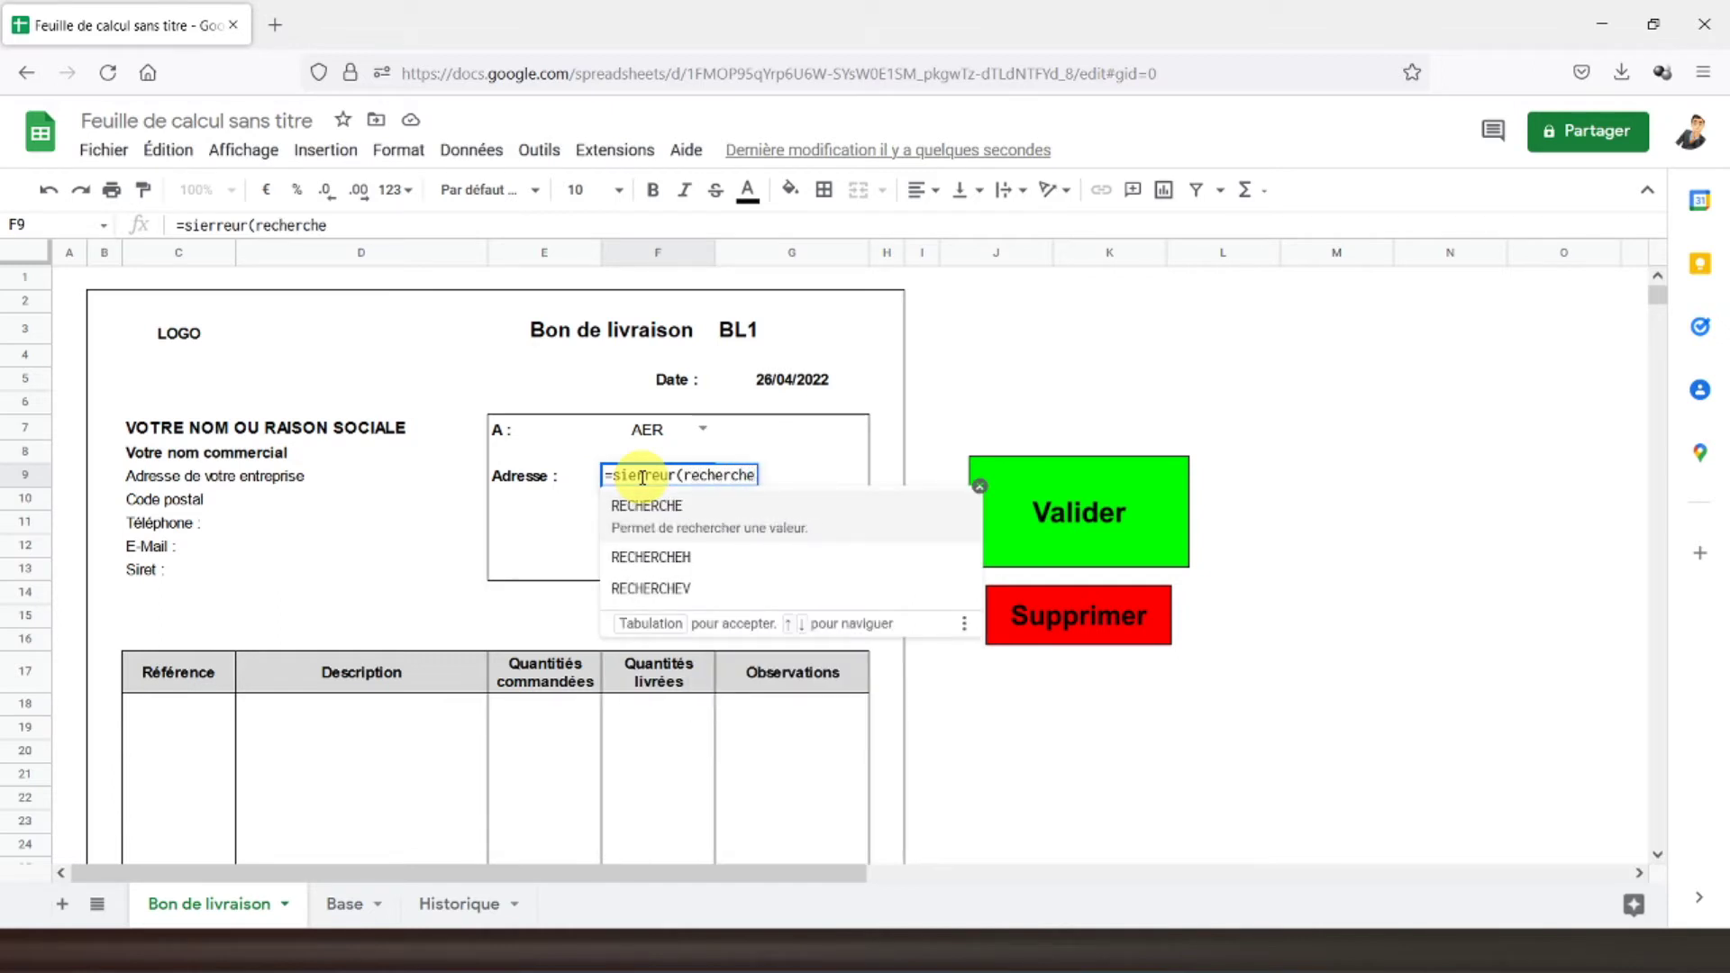
{"action": "type", "text": "v("}
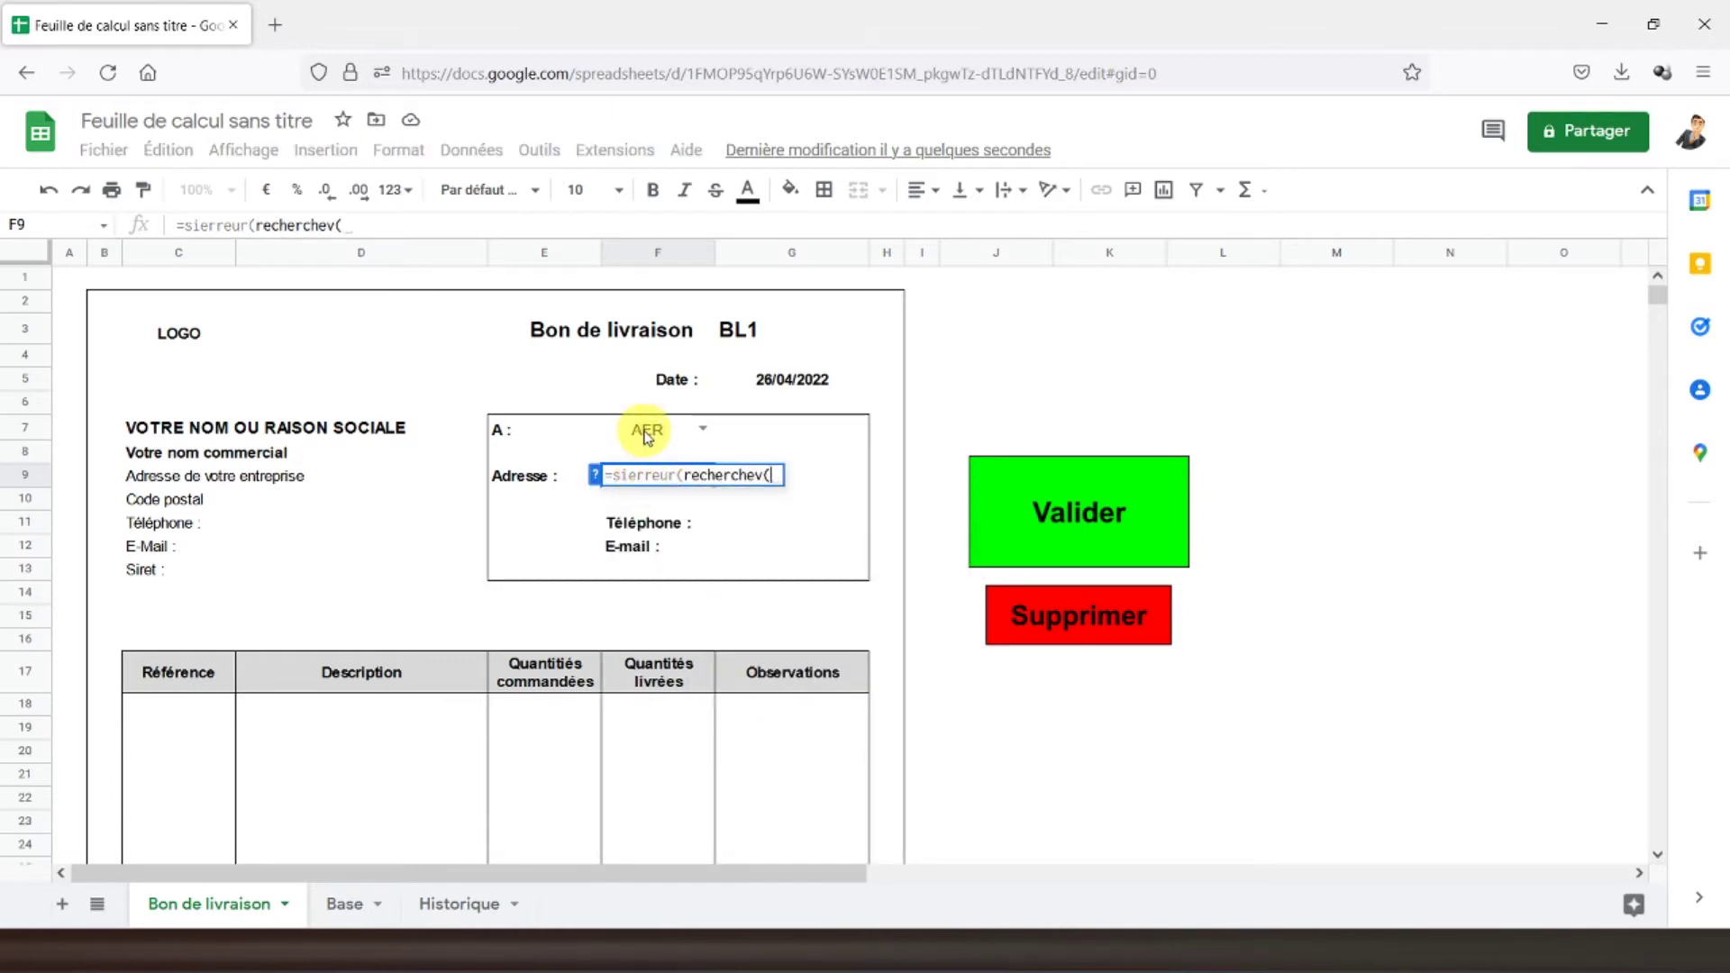
{"action": "left_click", "coordinate": [646, 437]}
{"action": "type", "text": ";"}
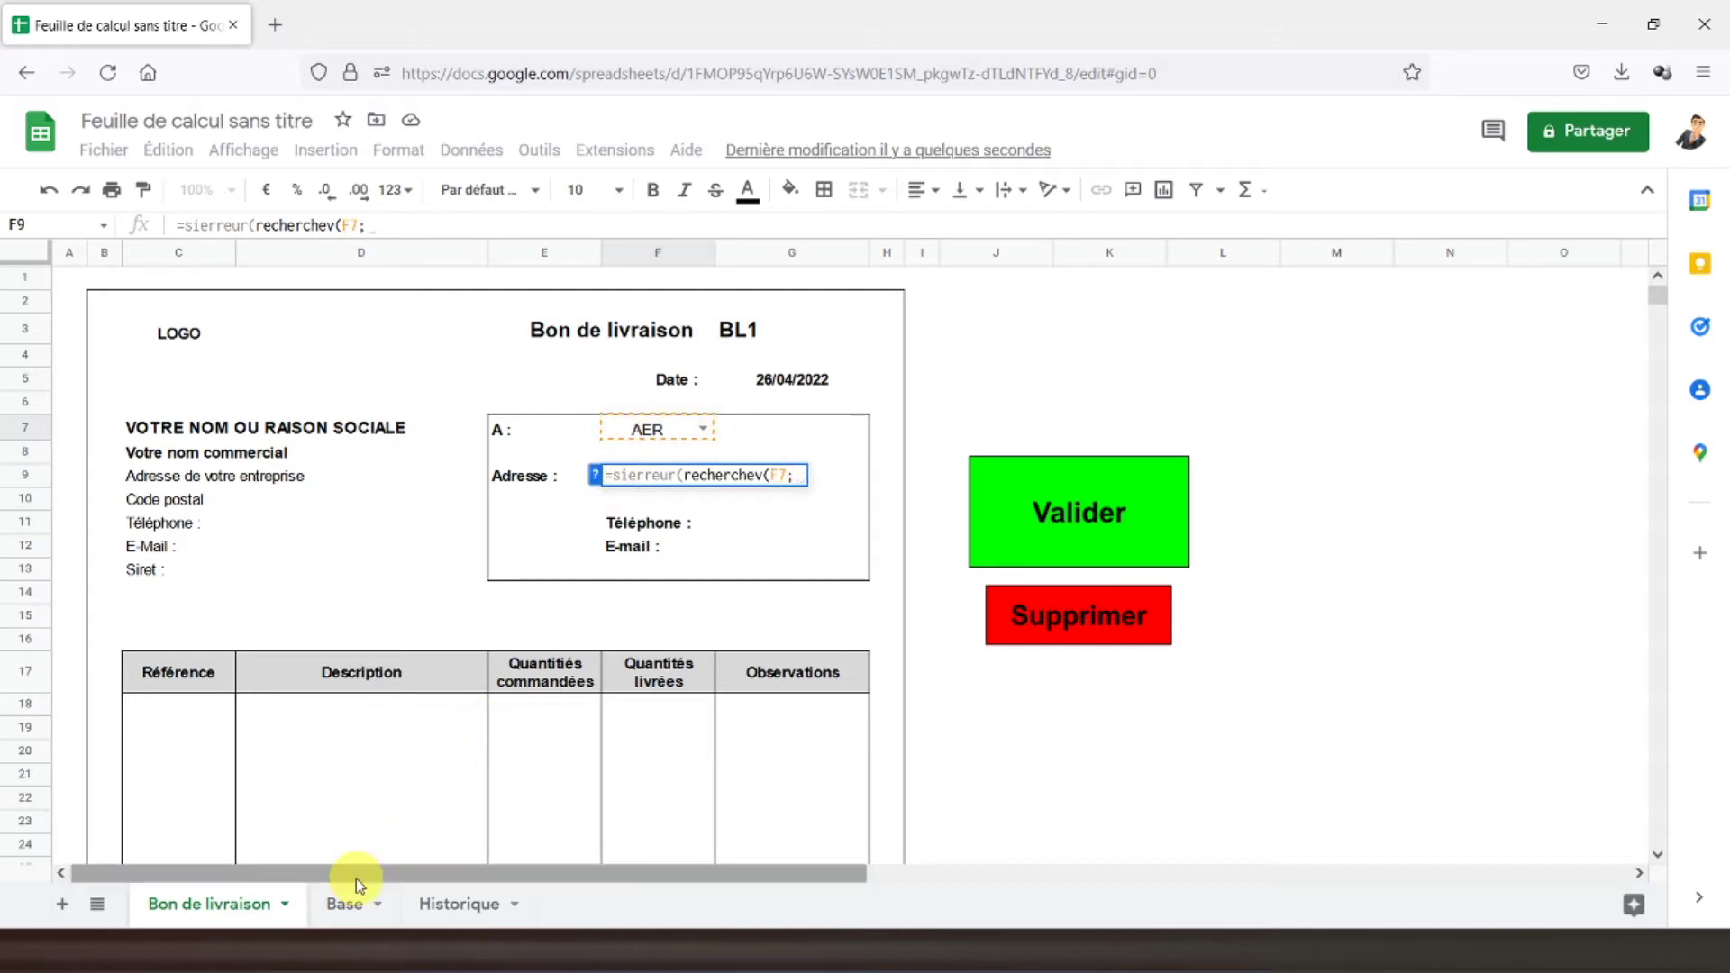
{"action": "left_click", "coordinate": [351, 904]}
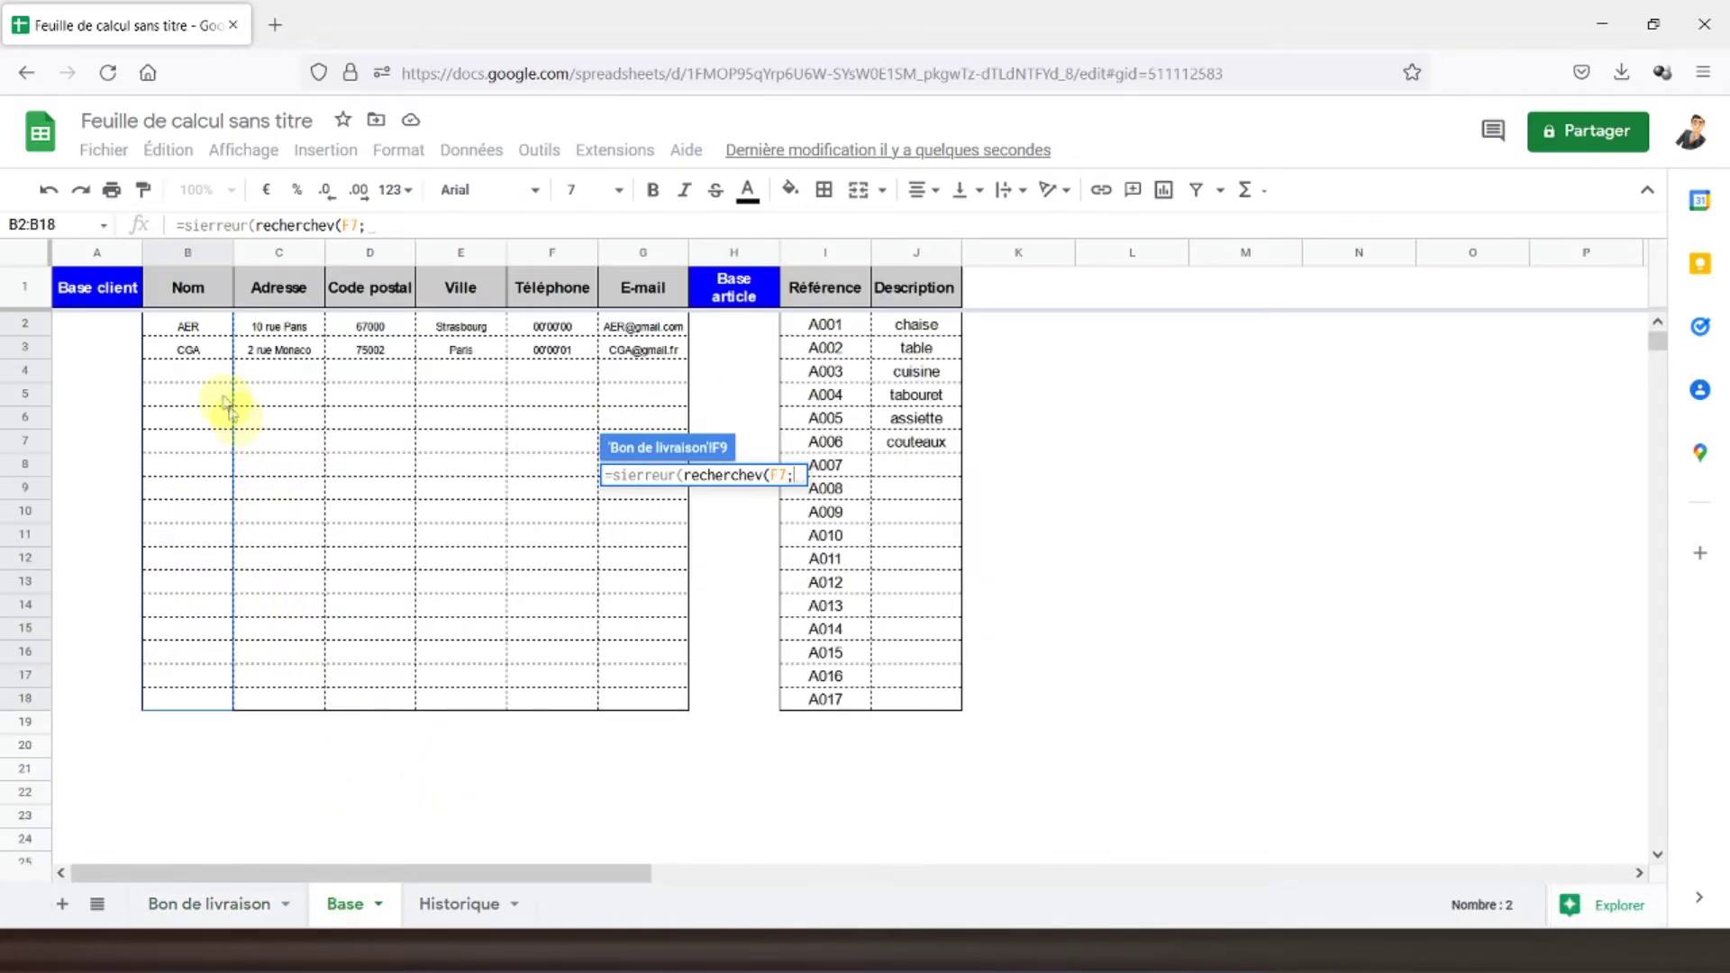
{"action": "left_click", "coordinate": [191, 326]}
{"action": "left_click_drag", "start_coordinate": [294, 375], "coordinate": [637, 698]}
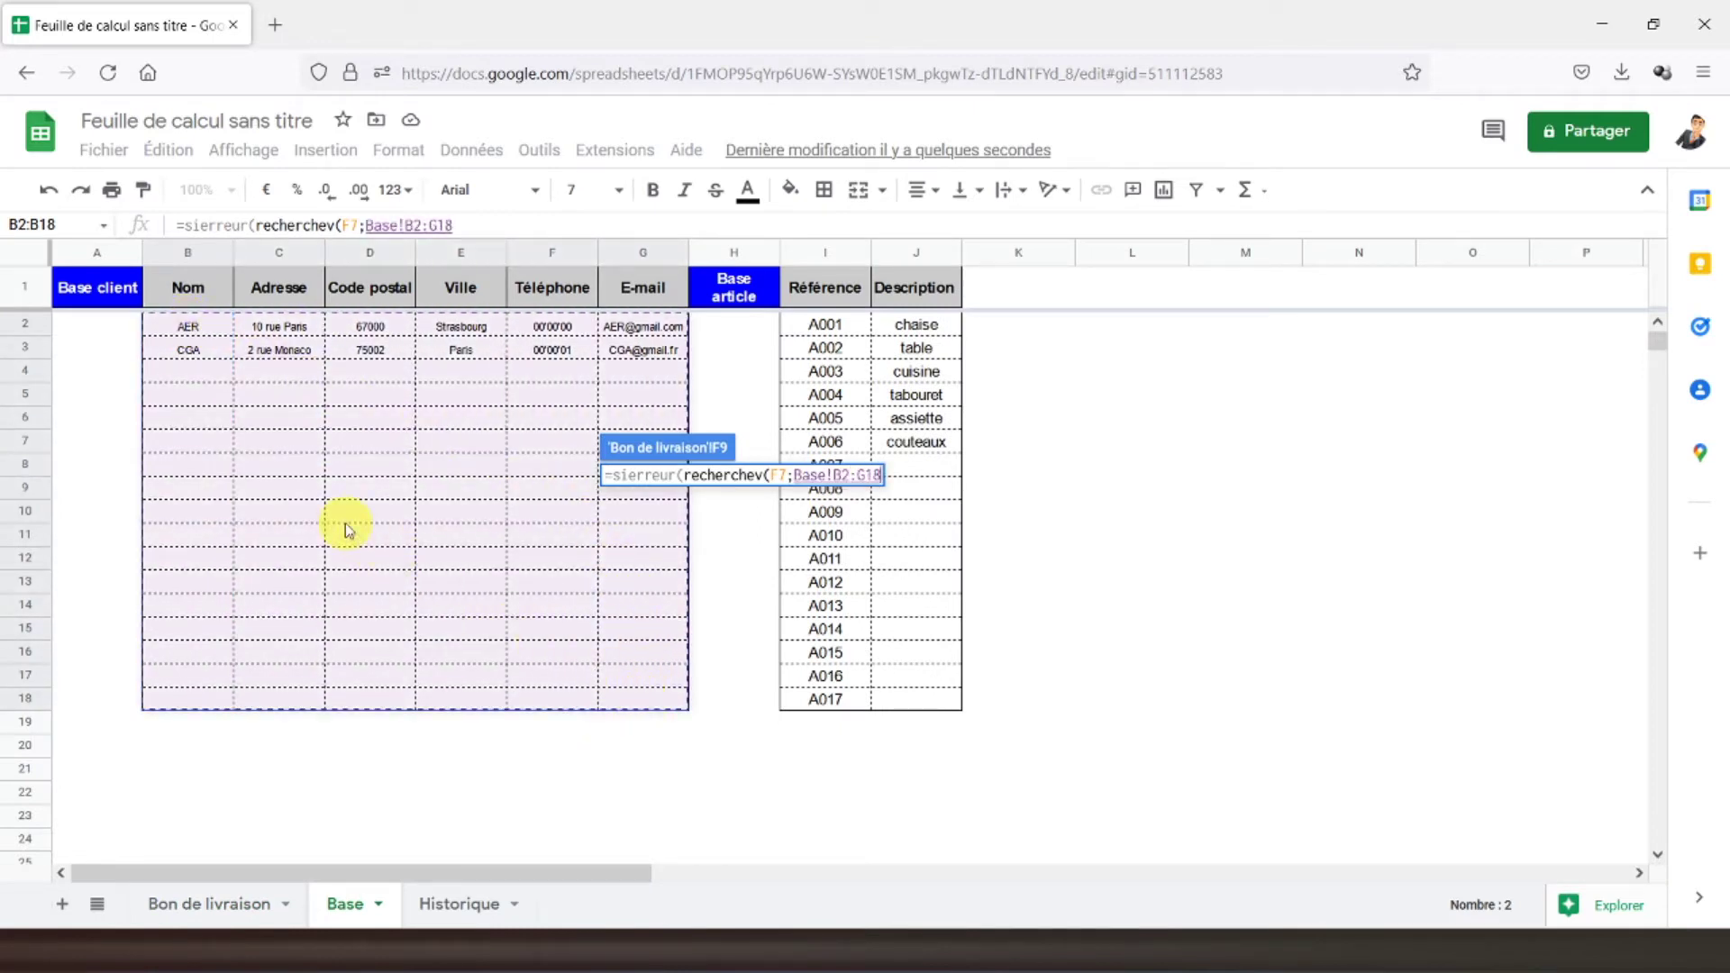
{"action": "type", "text": ";"}
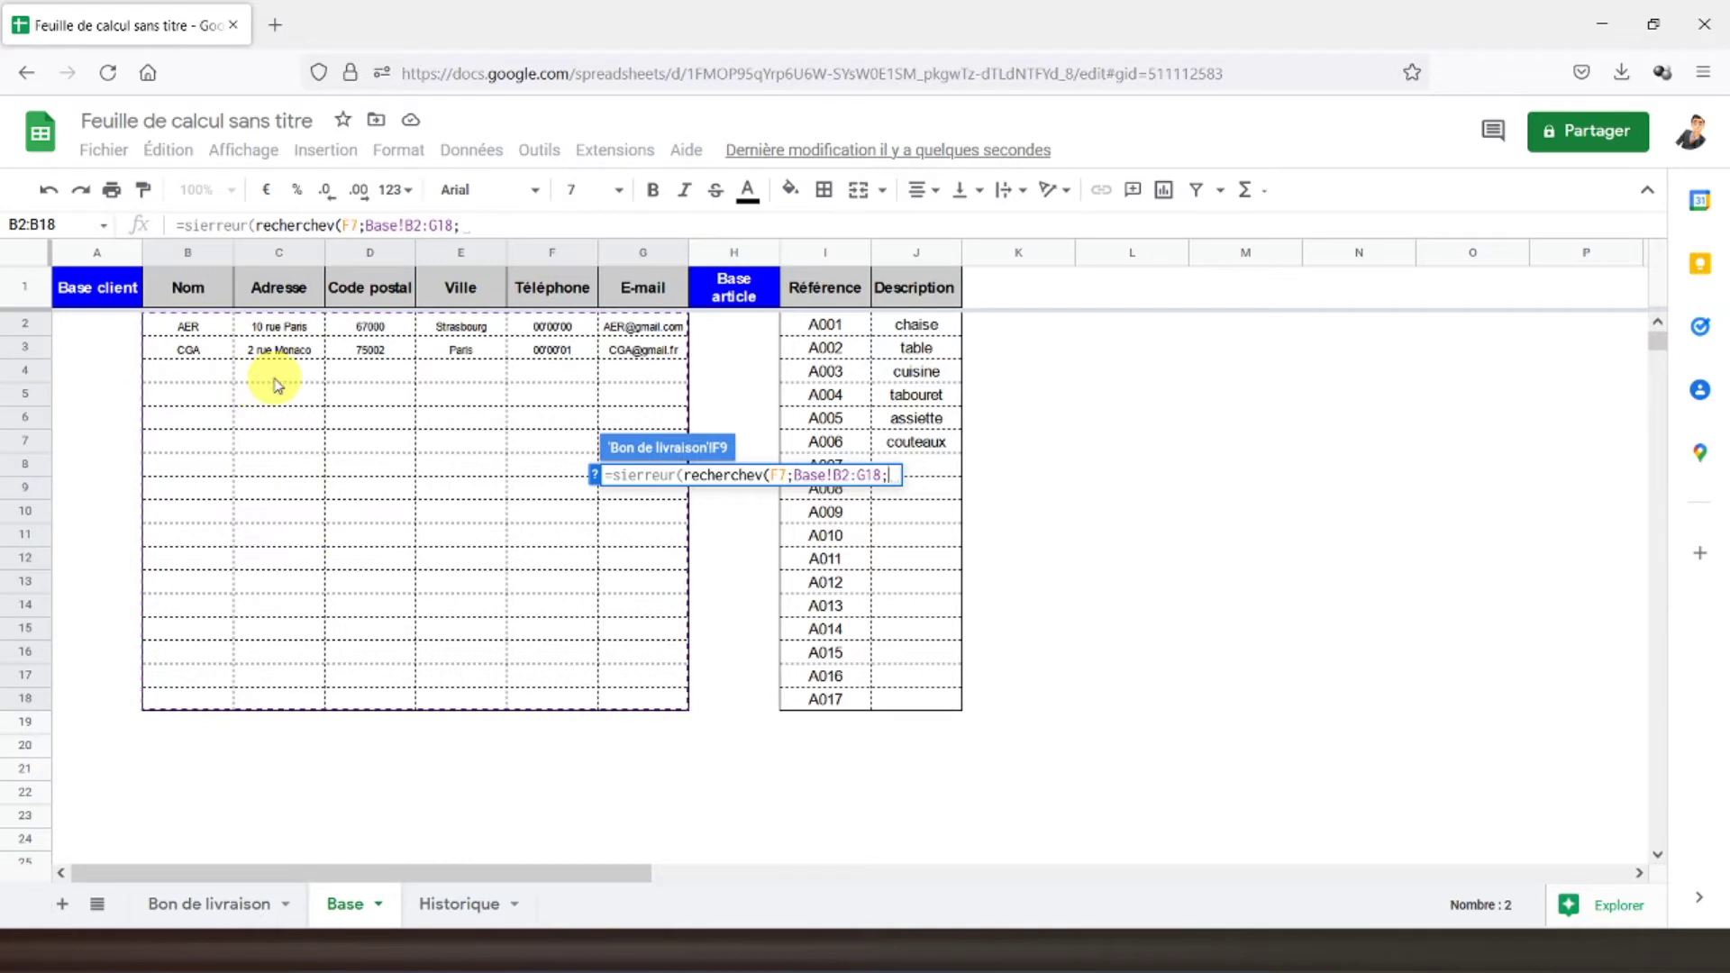
{"action": "type", "text": "2;"}
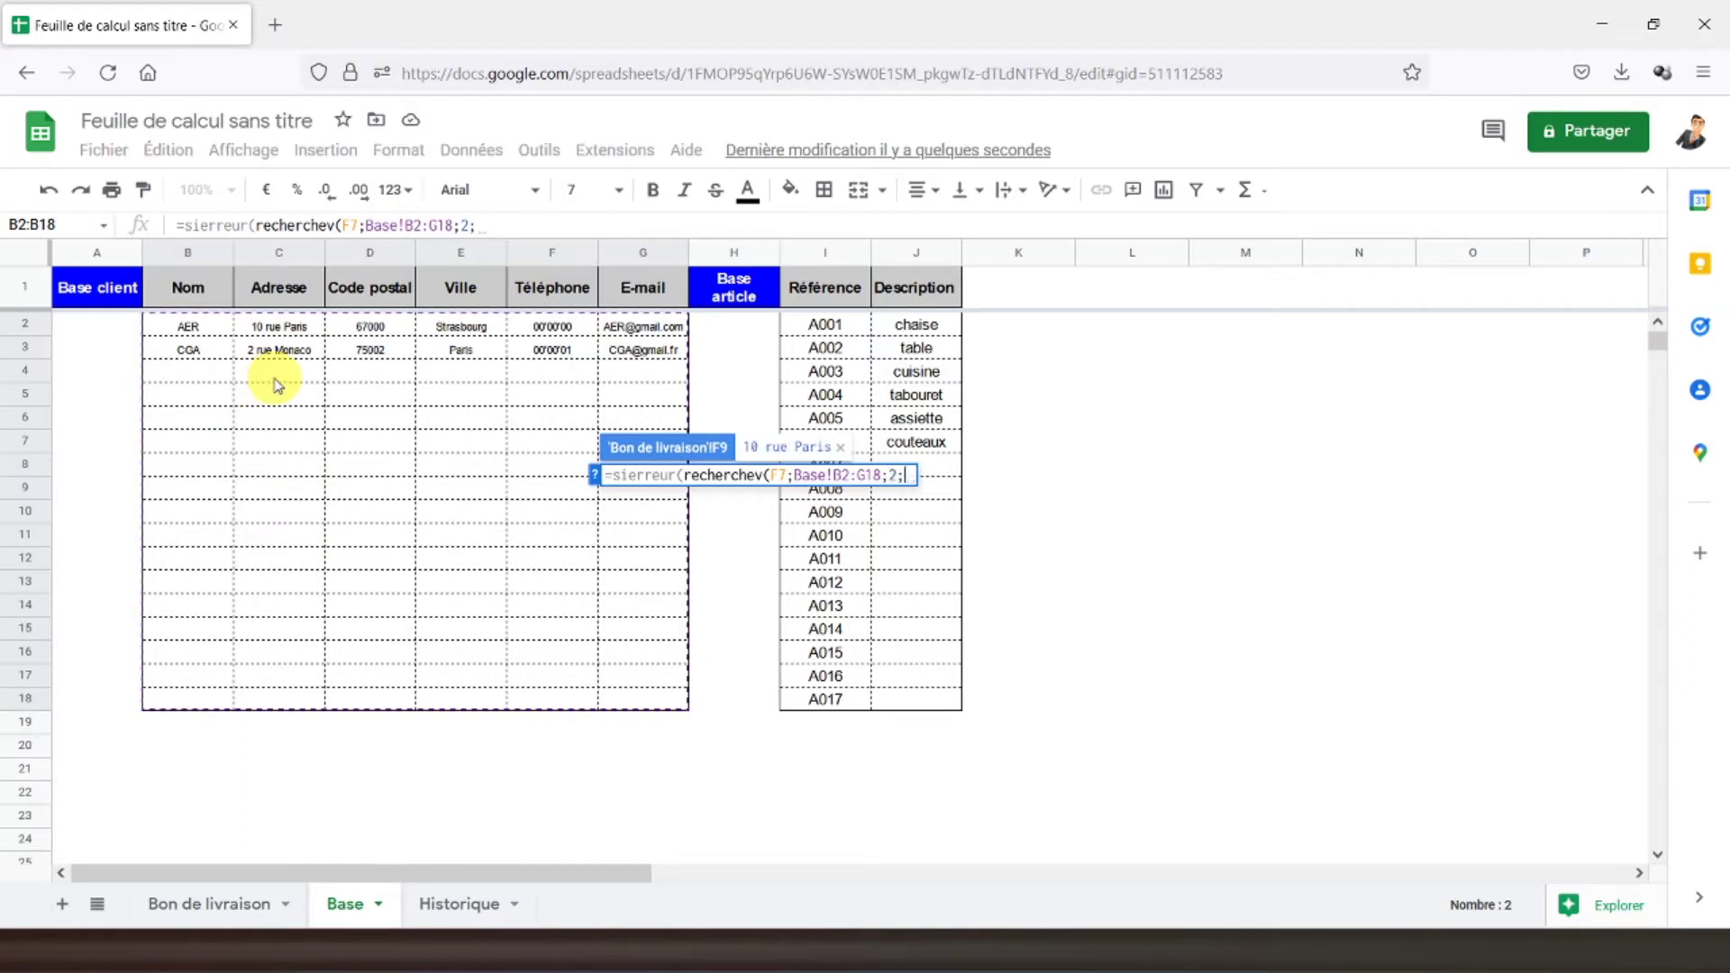
{"action": "type", "text": "faux"}
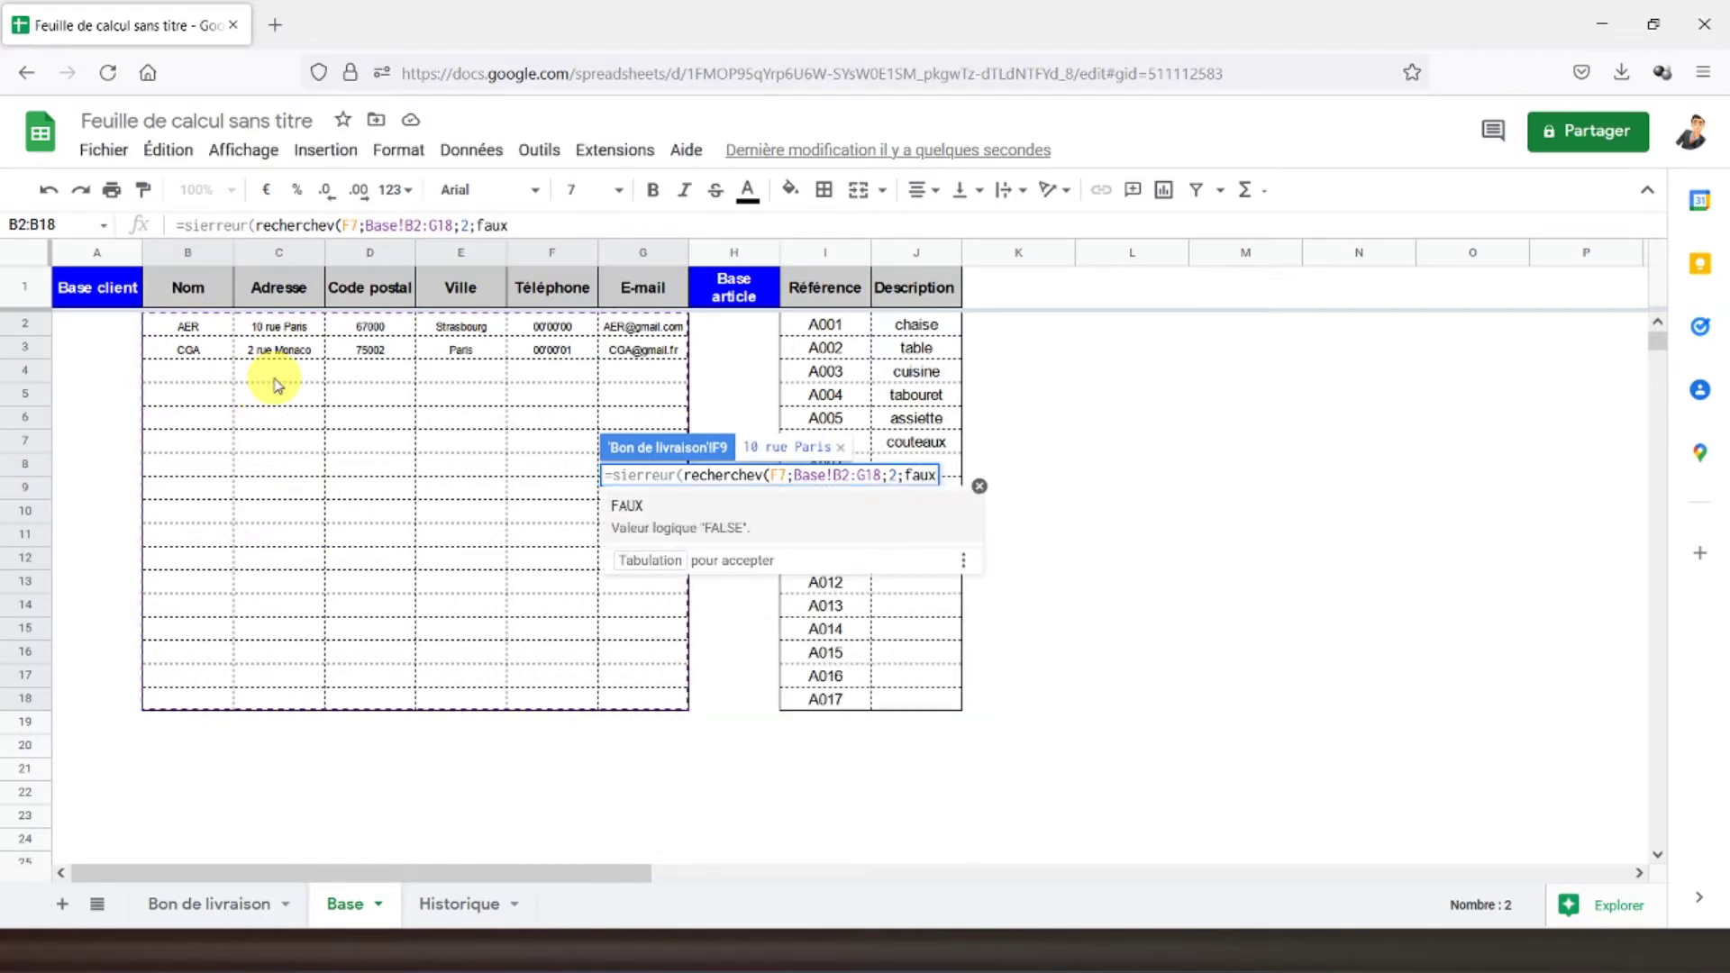
{"action": "type", "text": ")"}
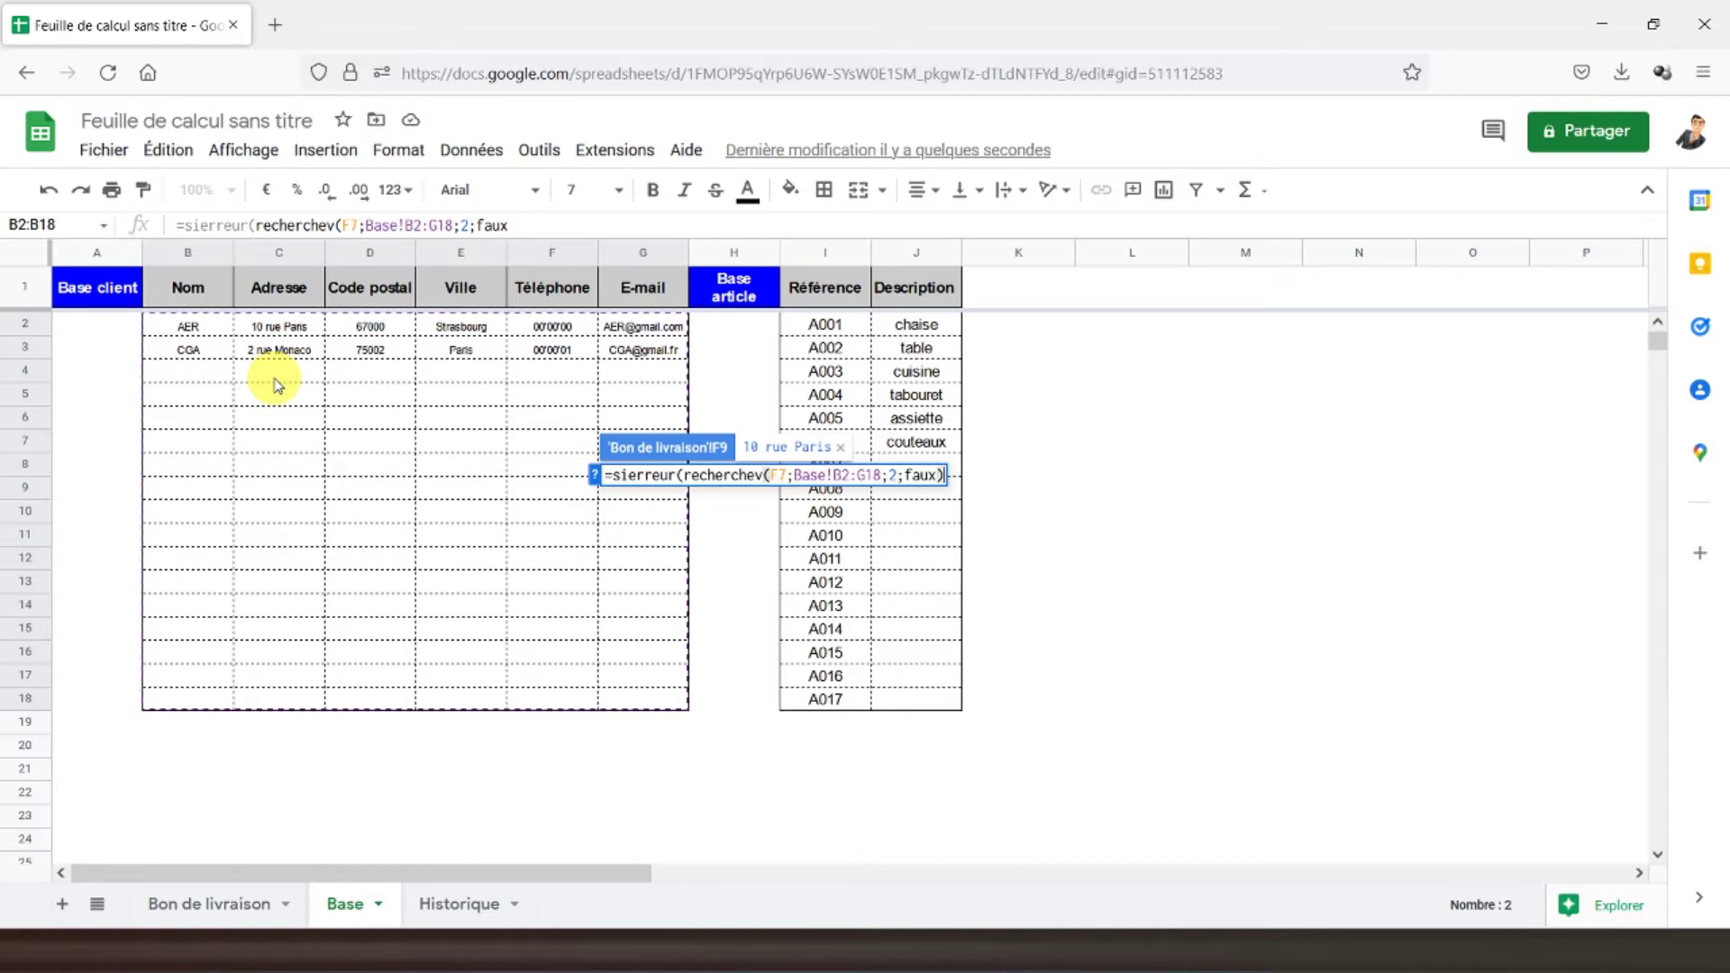
{"action": "key", "text": "Return"}
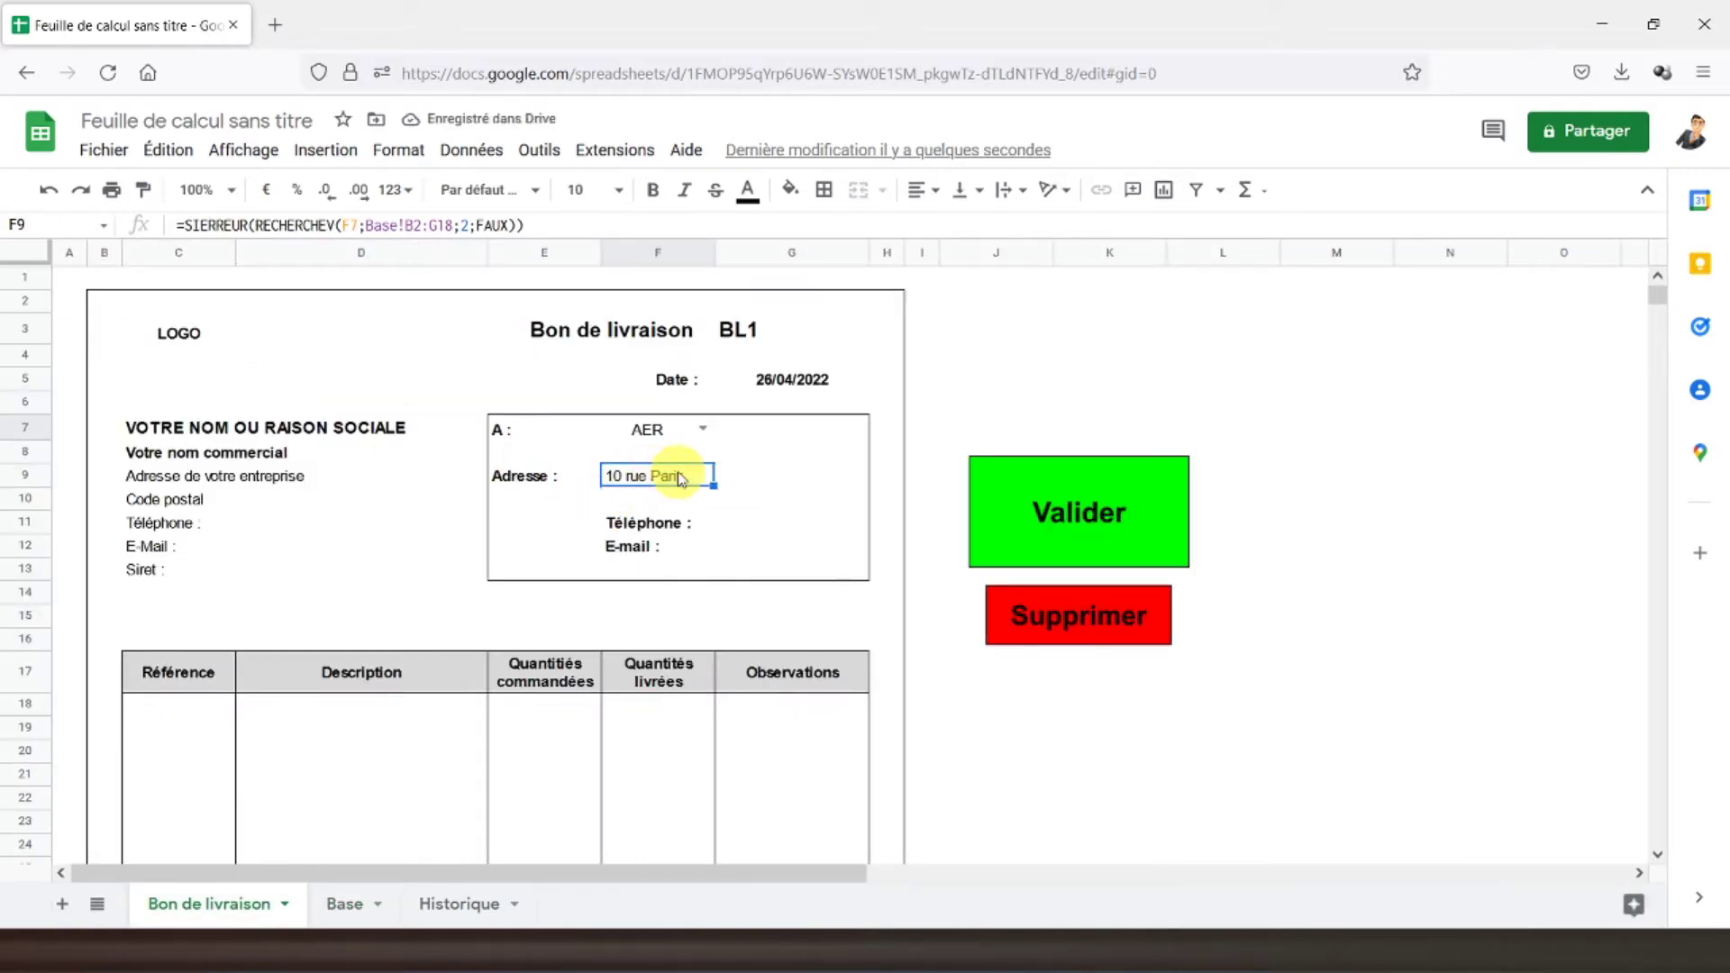
- Change the F7 client to CGA, checking the Base table, so the address becomes 2 rue Monaco
{"action": "left_click", "coordinate": [344, 901]}
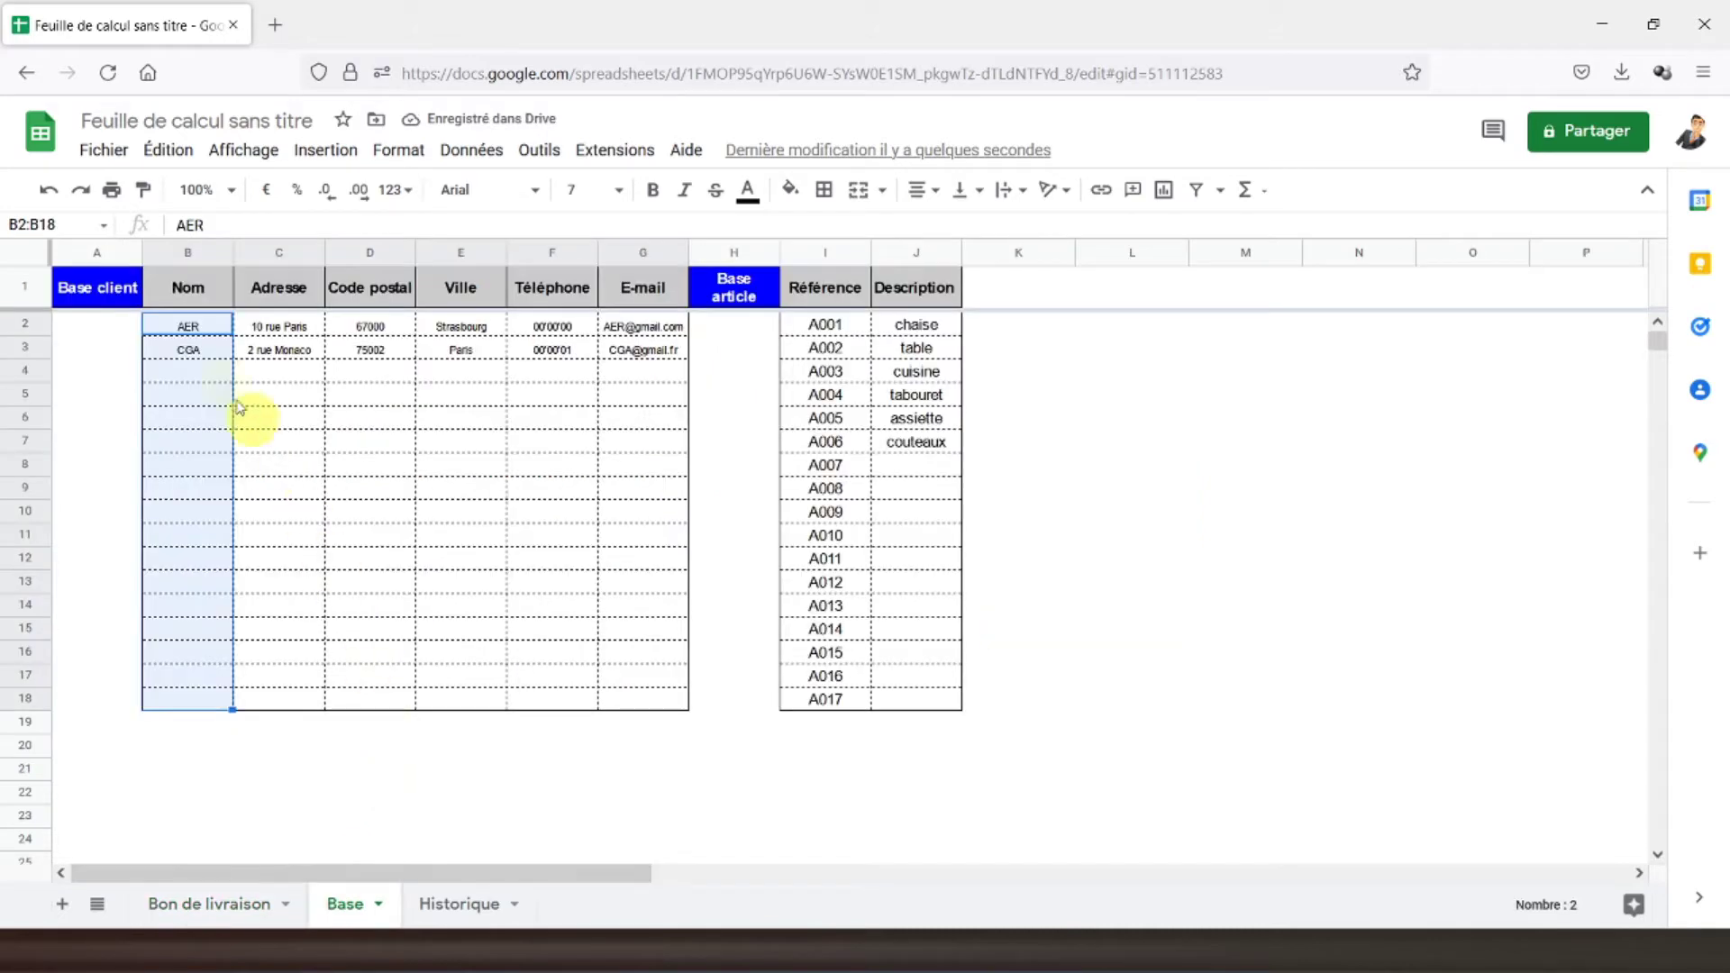
{"action": "left_click", "coordinate": [209, 903]}
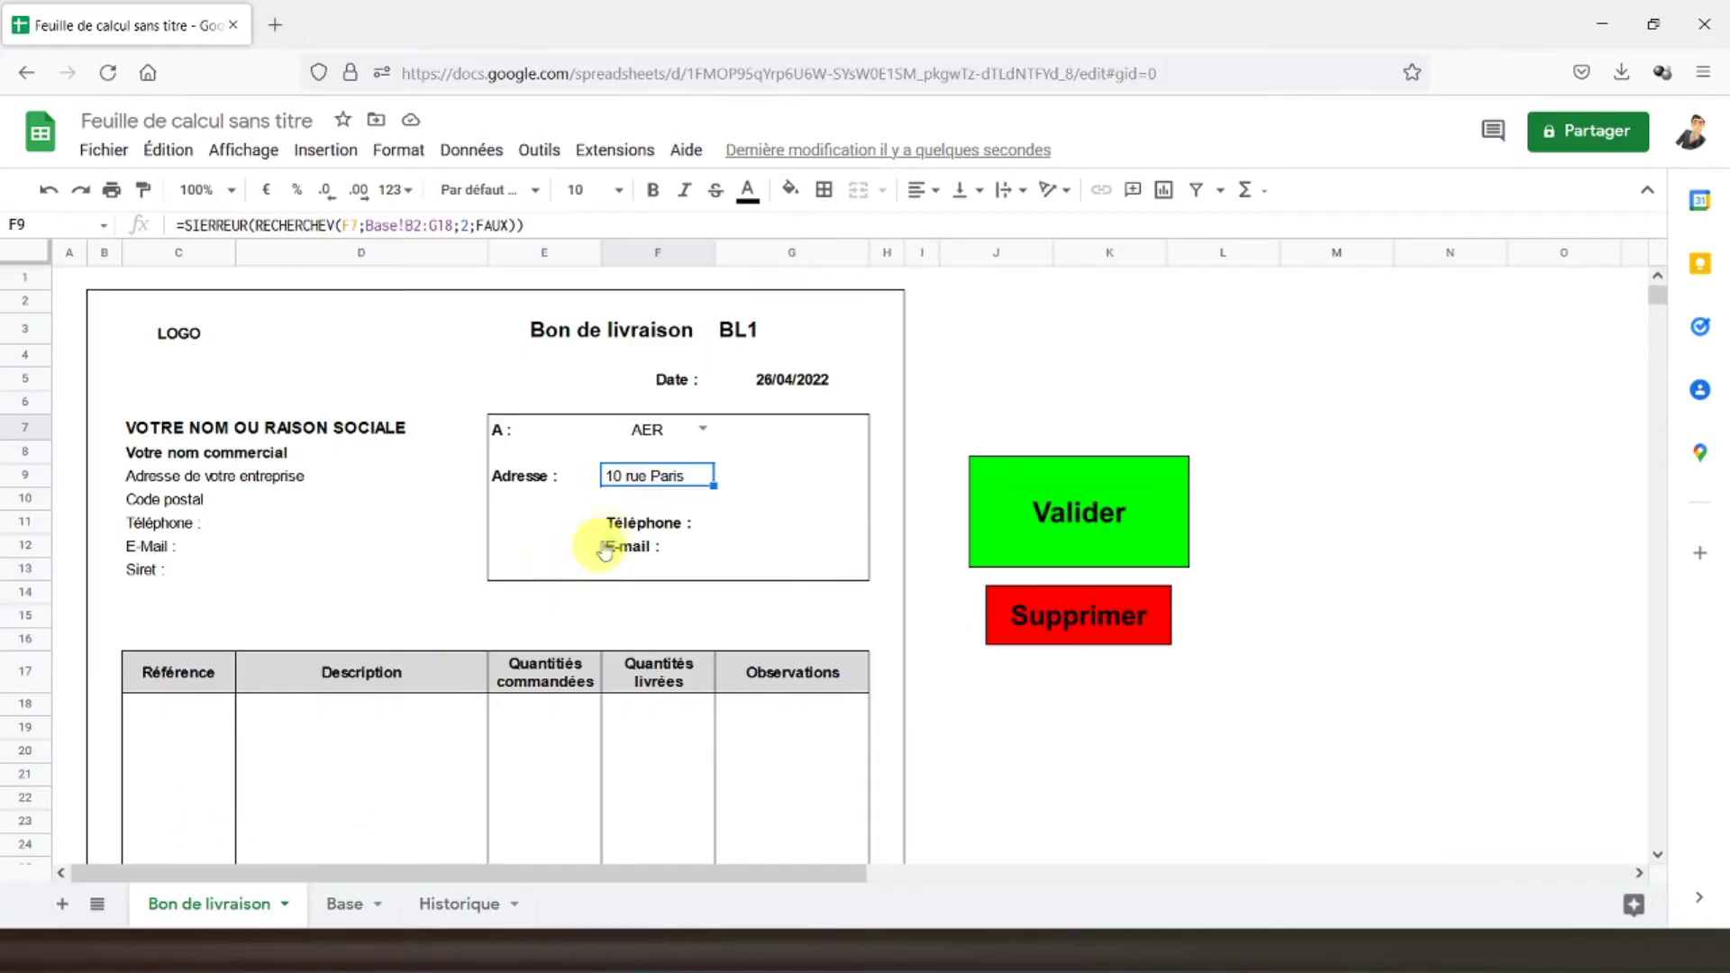
{"action": "left_click", "coordinate": [700, 430]}
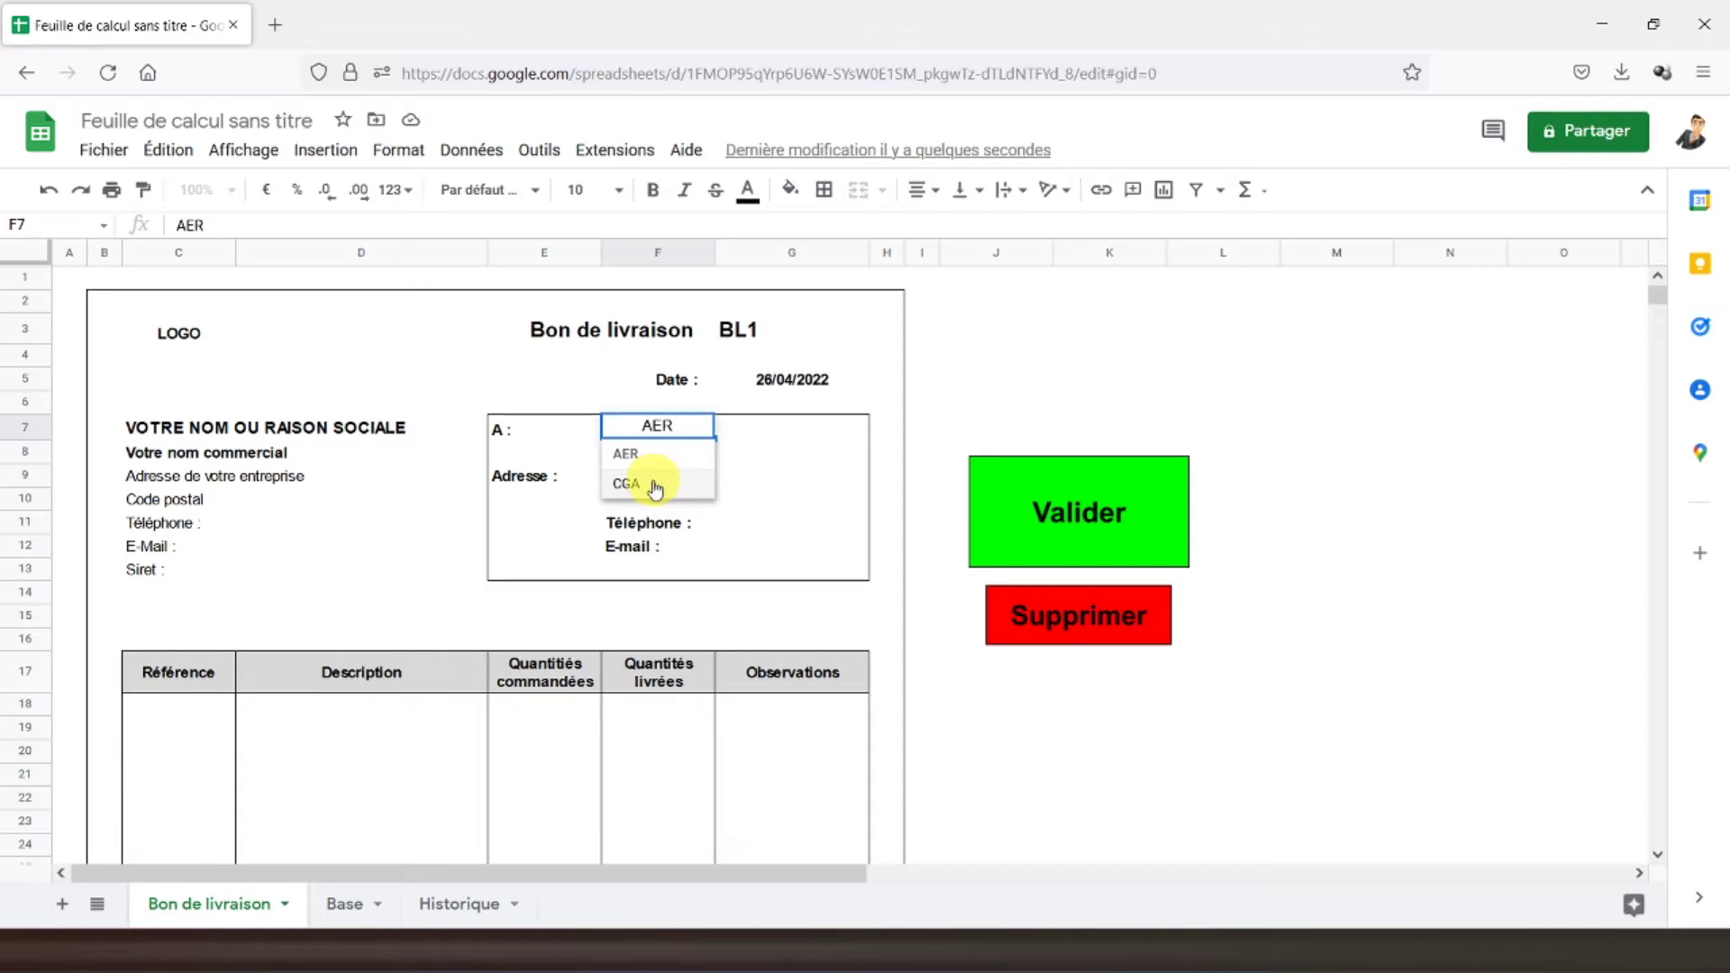
{"action": "left_click", "coordinate": [660, 483]}
{"action": "left_click", "coordinate": [344, 903]}
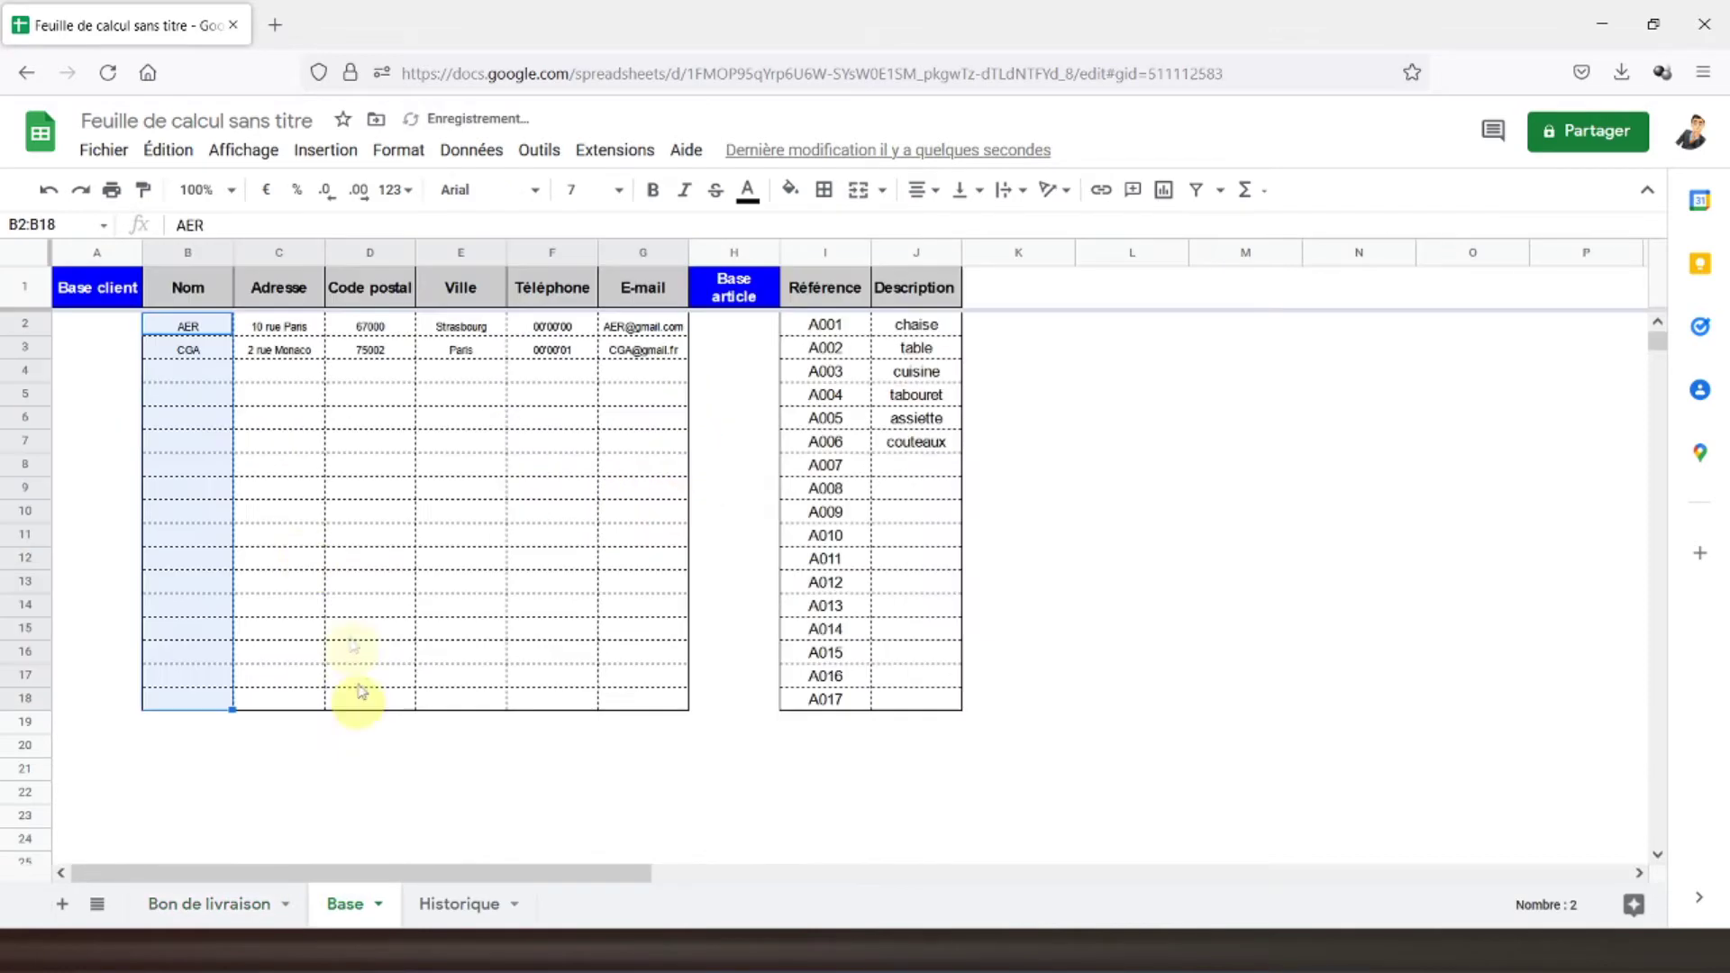
{"action": "left_click", "coordinate": [209, 904]}
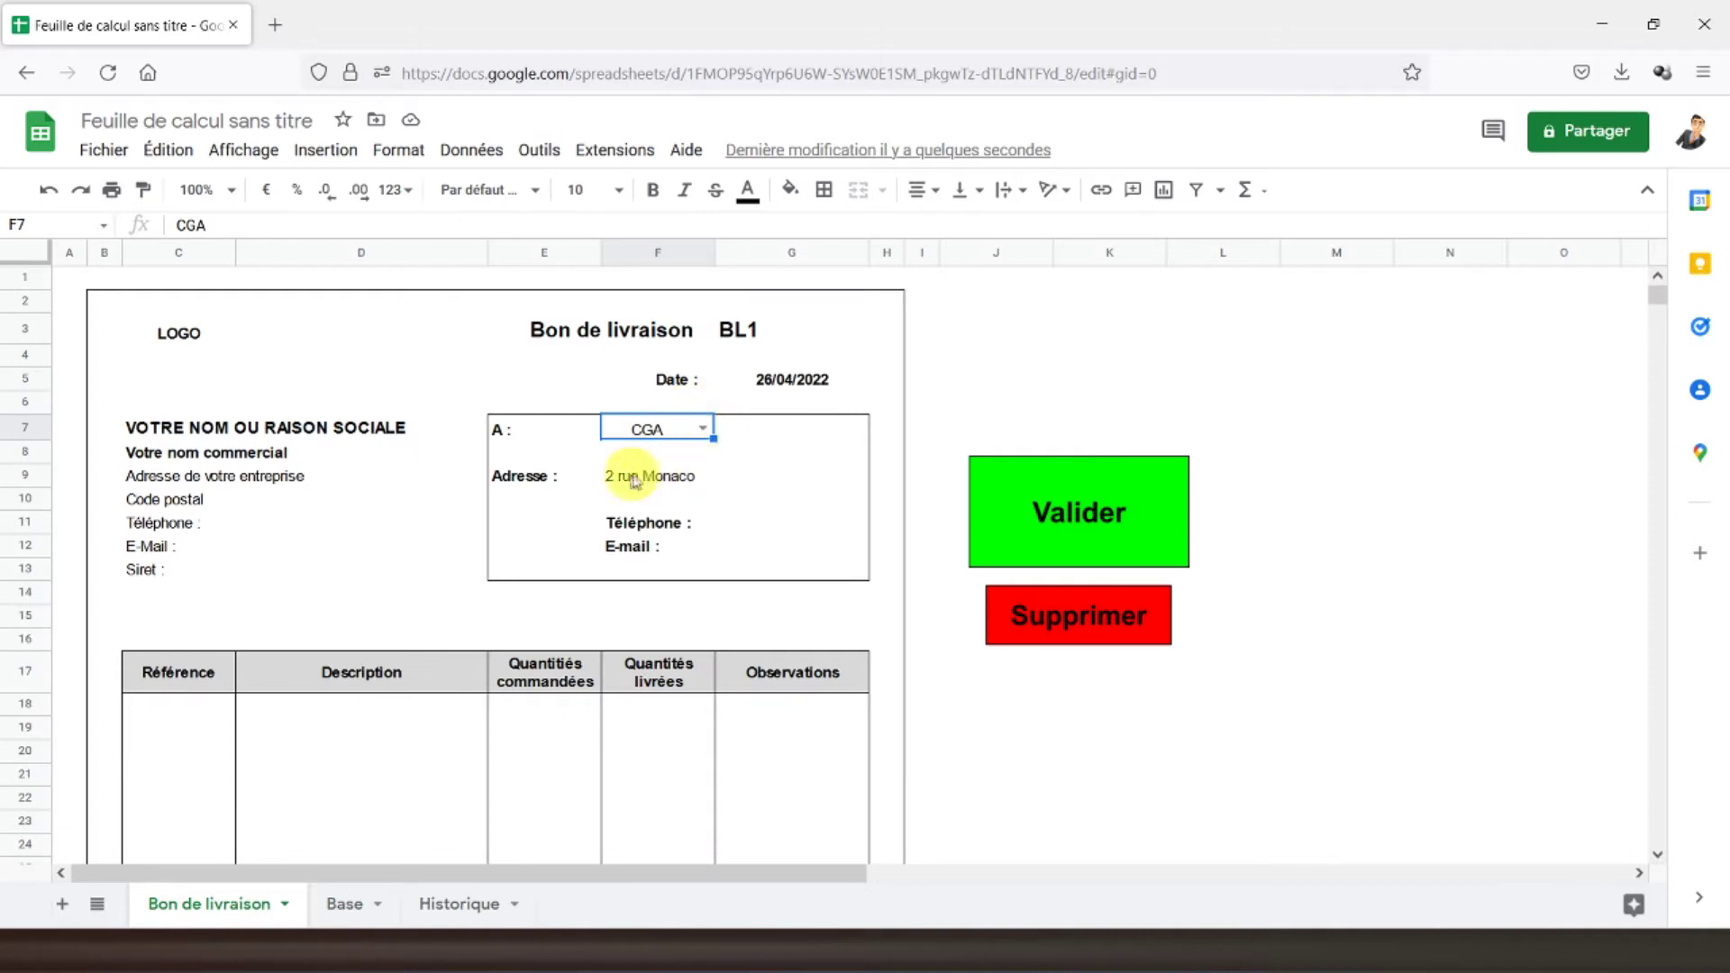
{"action": "left_click", "coordinate": [658, 477]}
{"action": "left_click", "coordinate": [416, 225]}
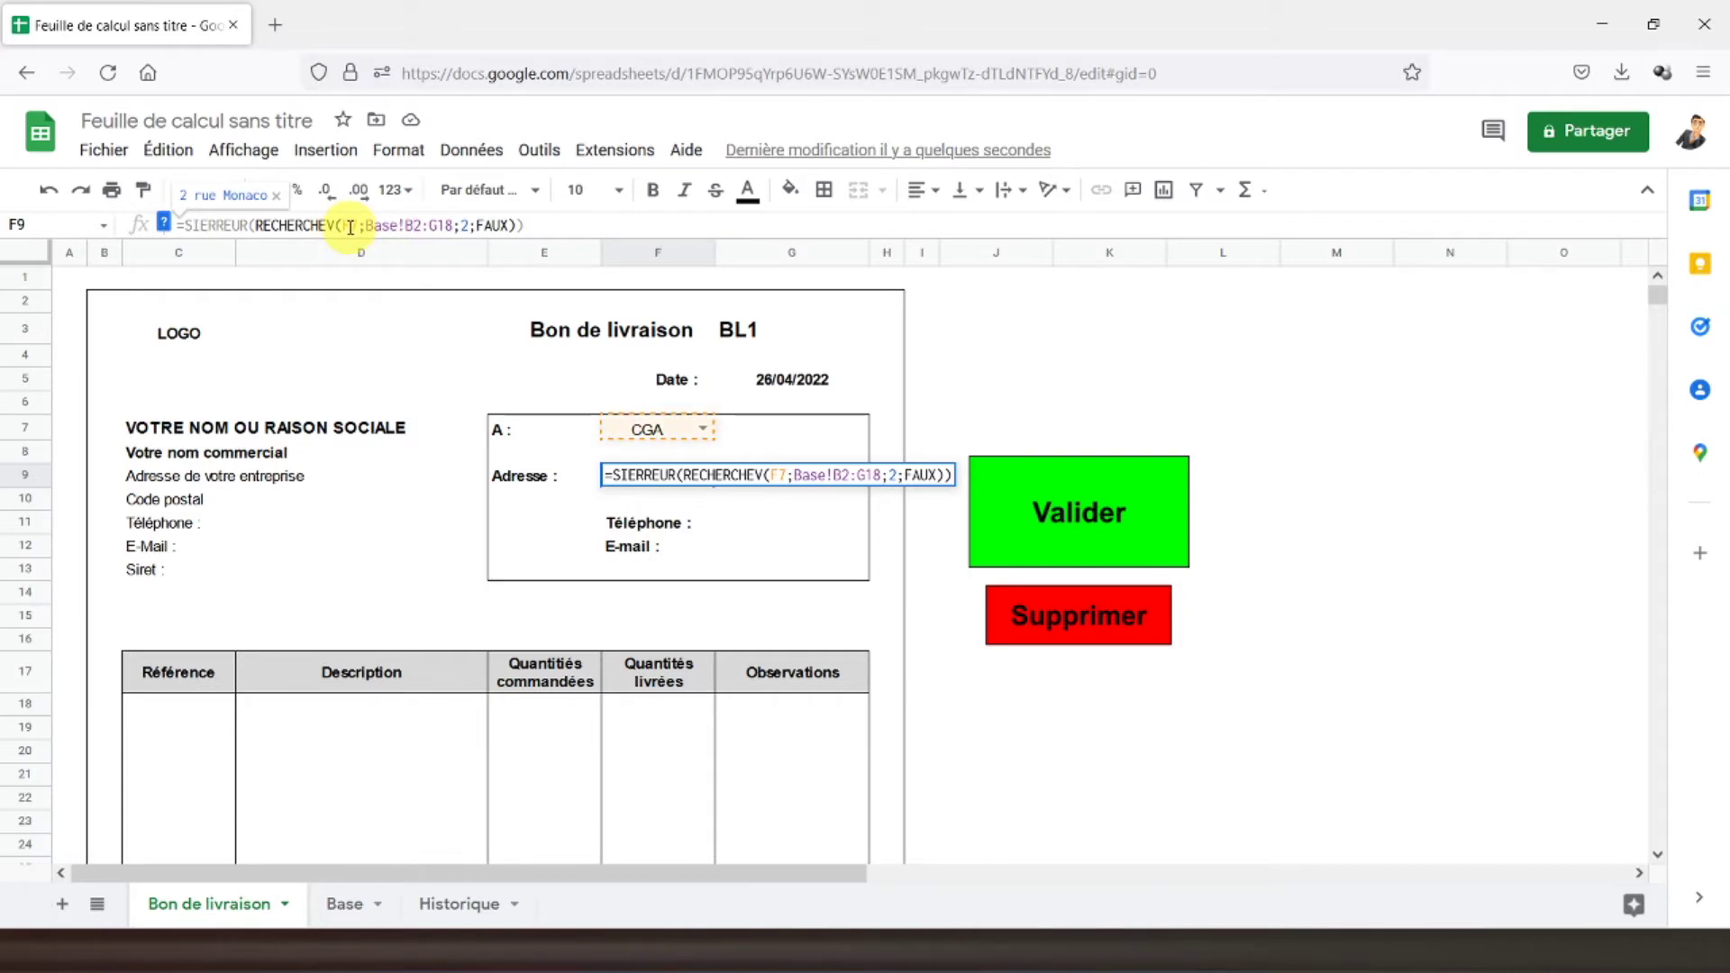
- Make the address formula's references absolute: $F$7 and Base!$B$2:$G$18
{"action": "left_click", "coordinate": [350, 225]}
{"action": "key", "text": "F4"}
{"action": "left_click", "coordinate": [430, 225]}
{"action": "key", "text": "F4"}
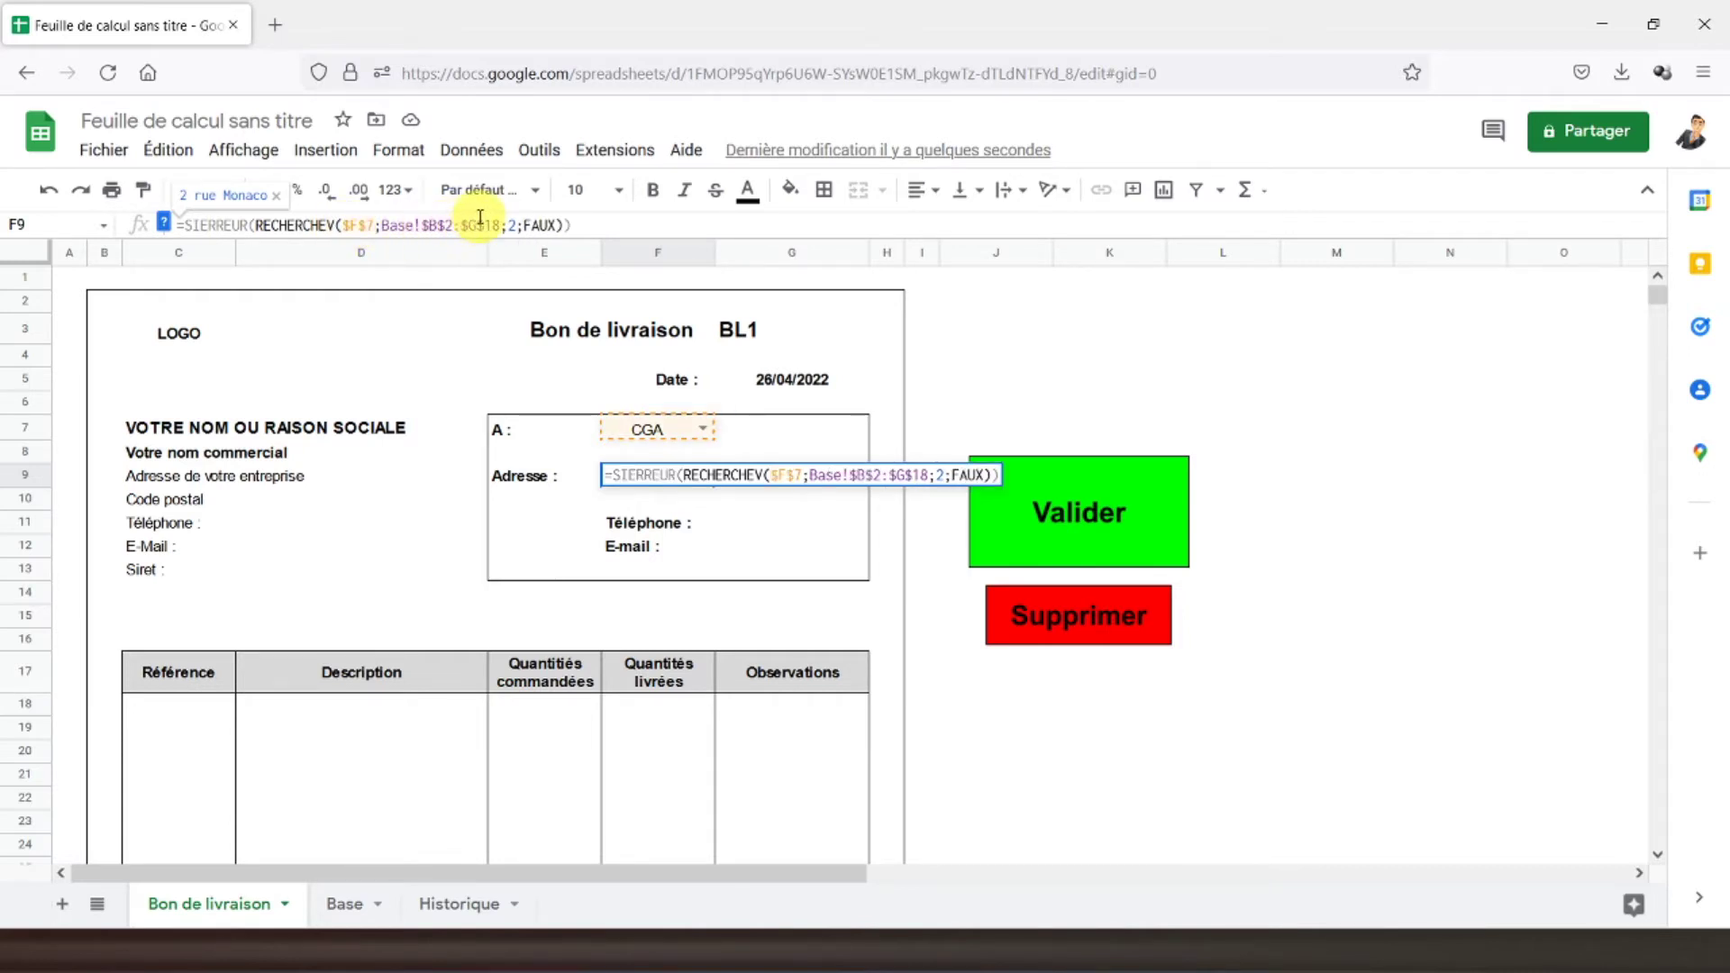
{"action": "key", "text": "Return"}
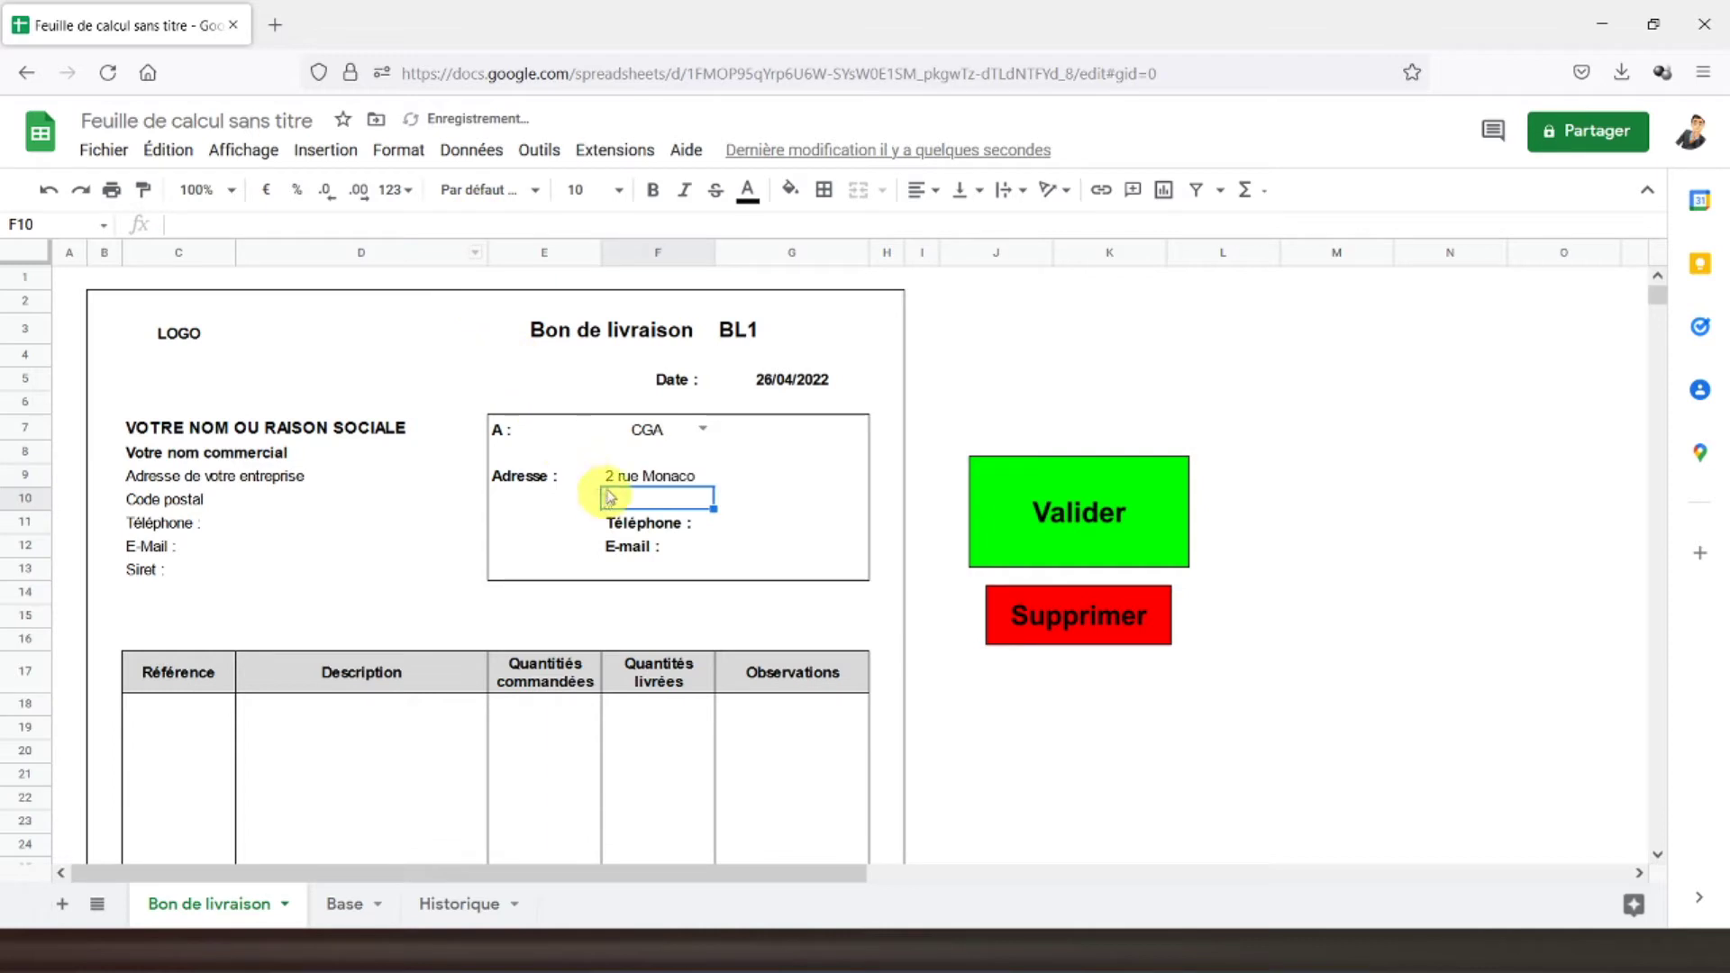
- Copy the F9 address lookup formula into F10
{"action": "left_click", "coordinate": [616, 476]}
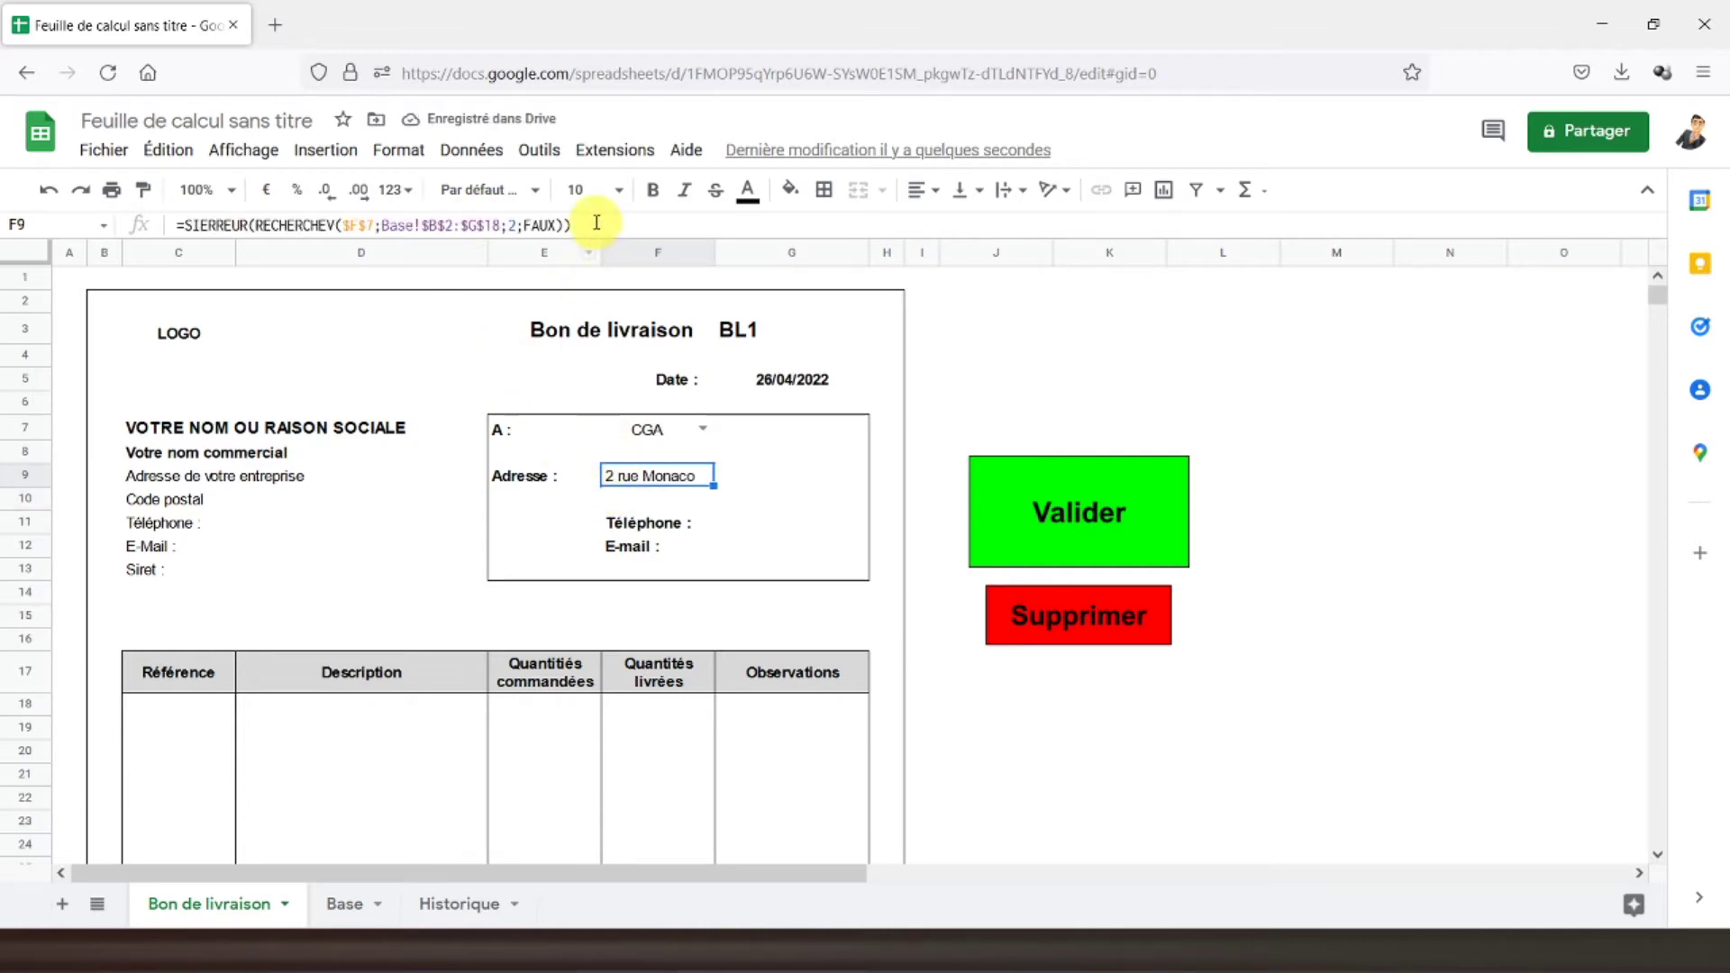
{"action": "left_click_drag", "start_coordinate": [581, 225], "coordinate": [167, 231]}
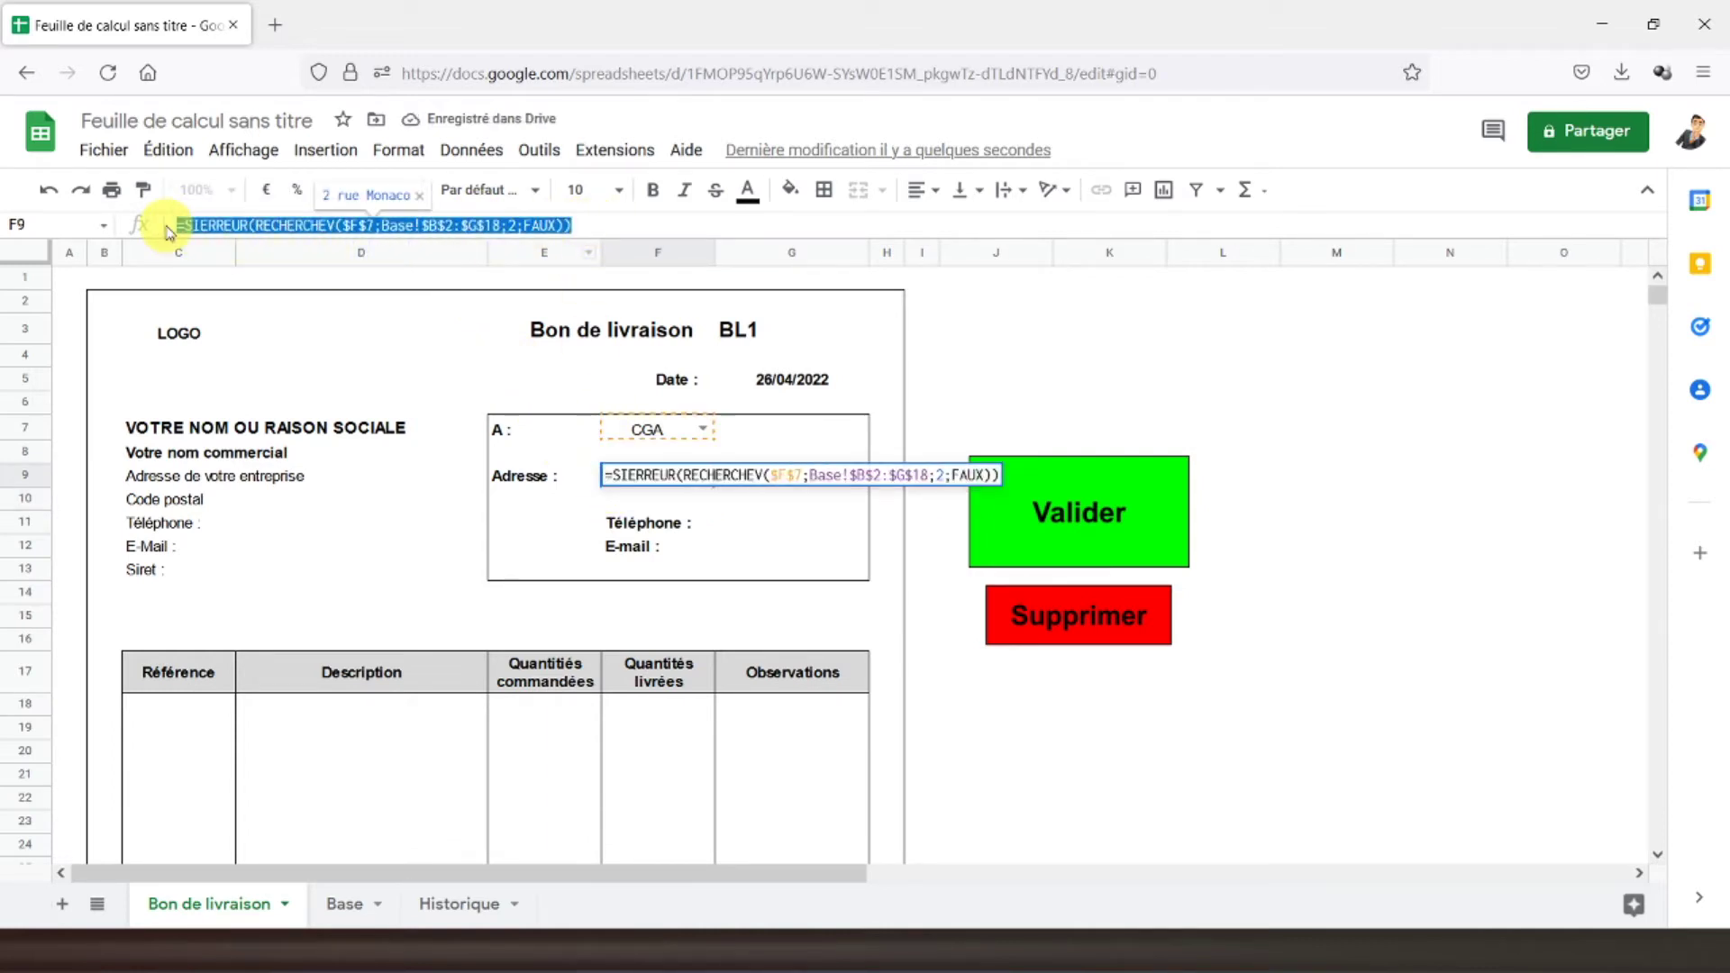
{"action": "key", "text": "Escape"}
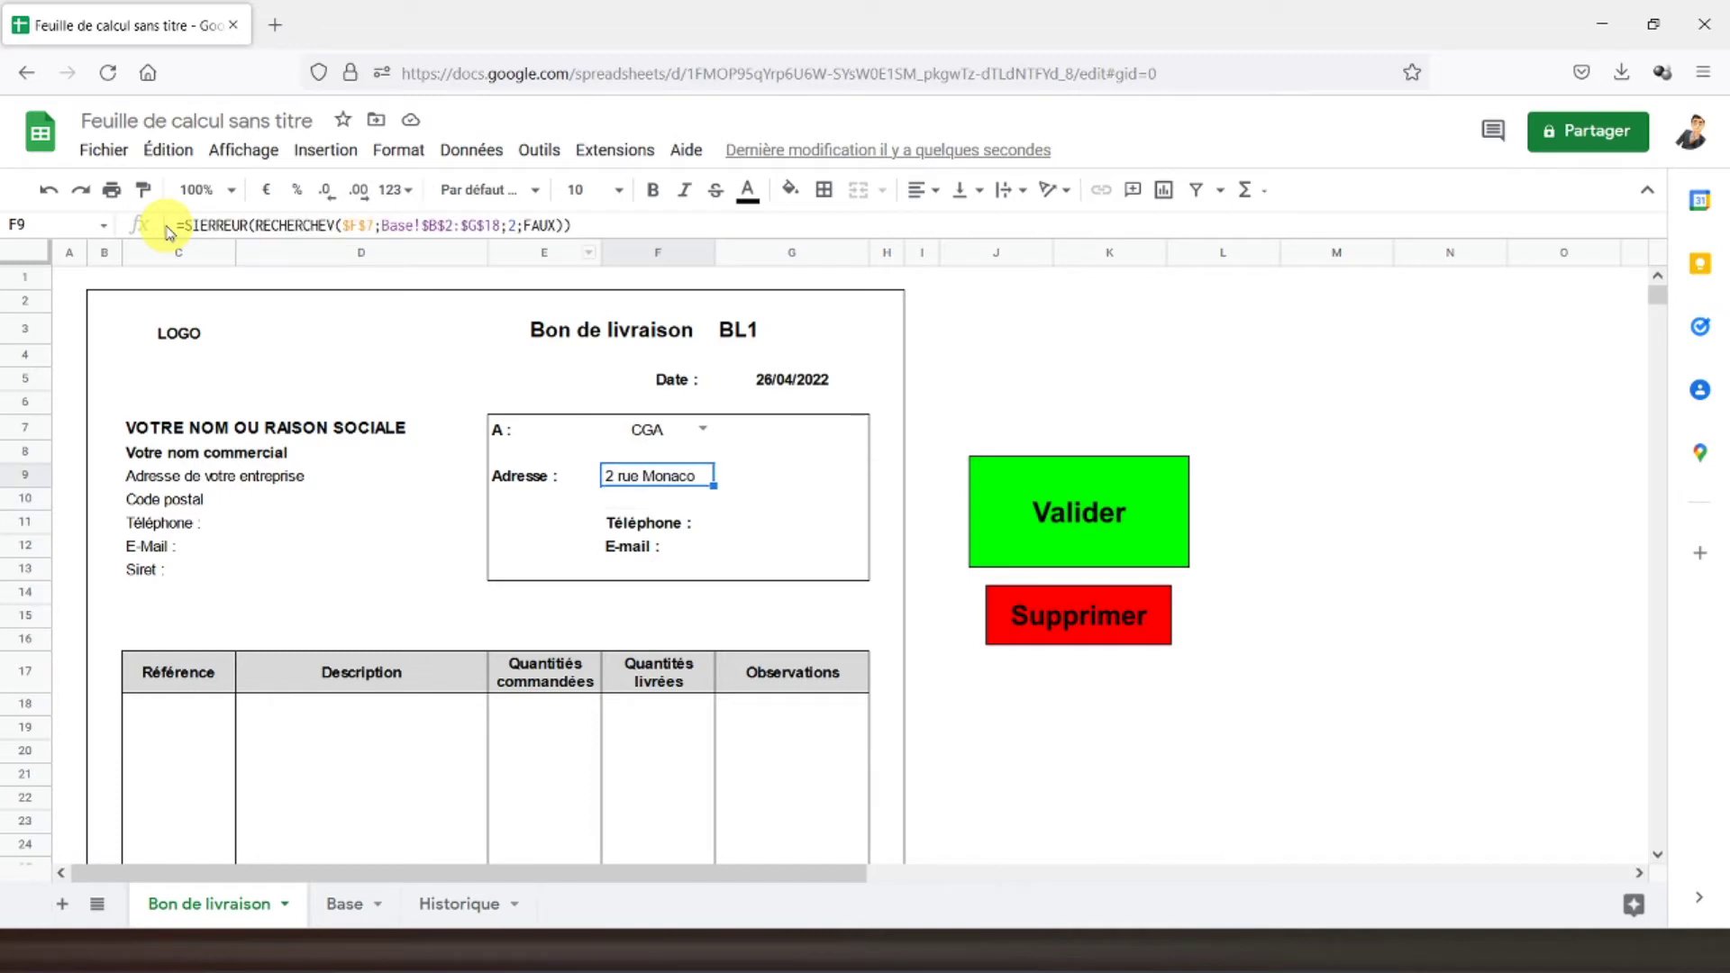
{"action": "key", "text": "Right"}
{"action": "left_click", "coordinate": [233, 216]}
{"action": "type", "text": "=SIERREUR(RECHERCHEV($F$7;Base!$B$2:$G$18;2;FAUX))"}
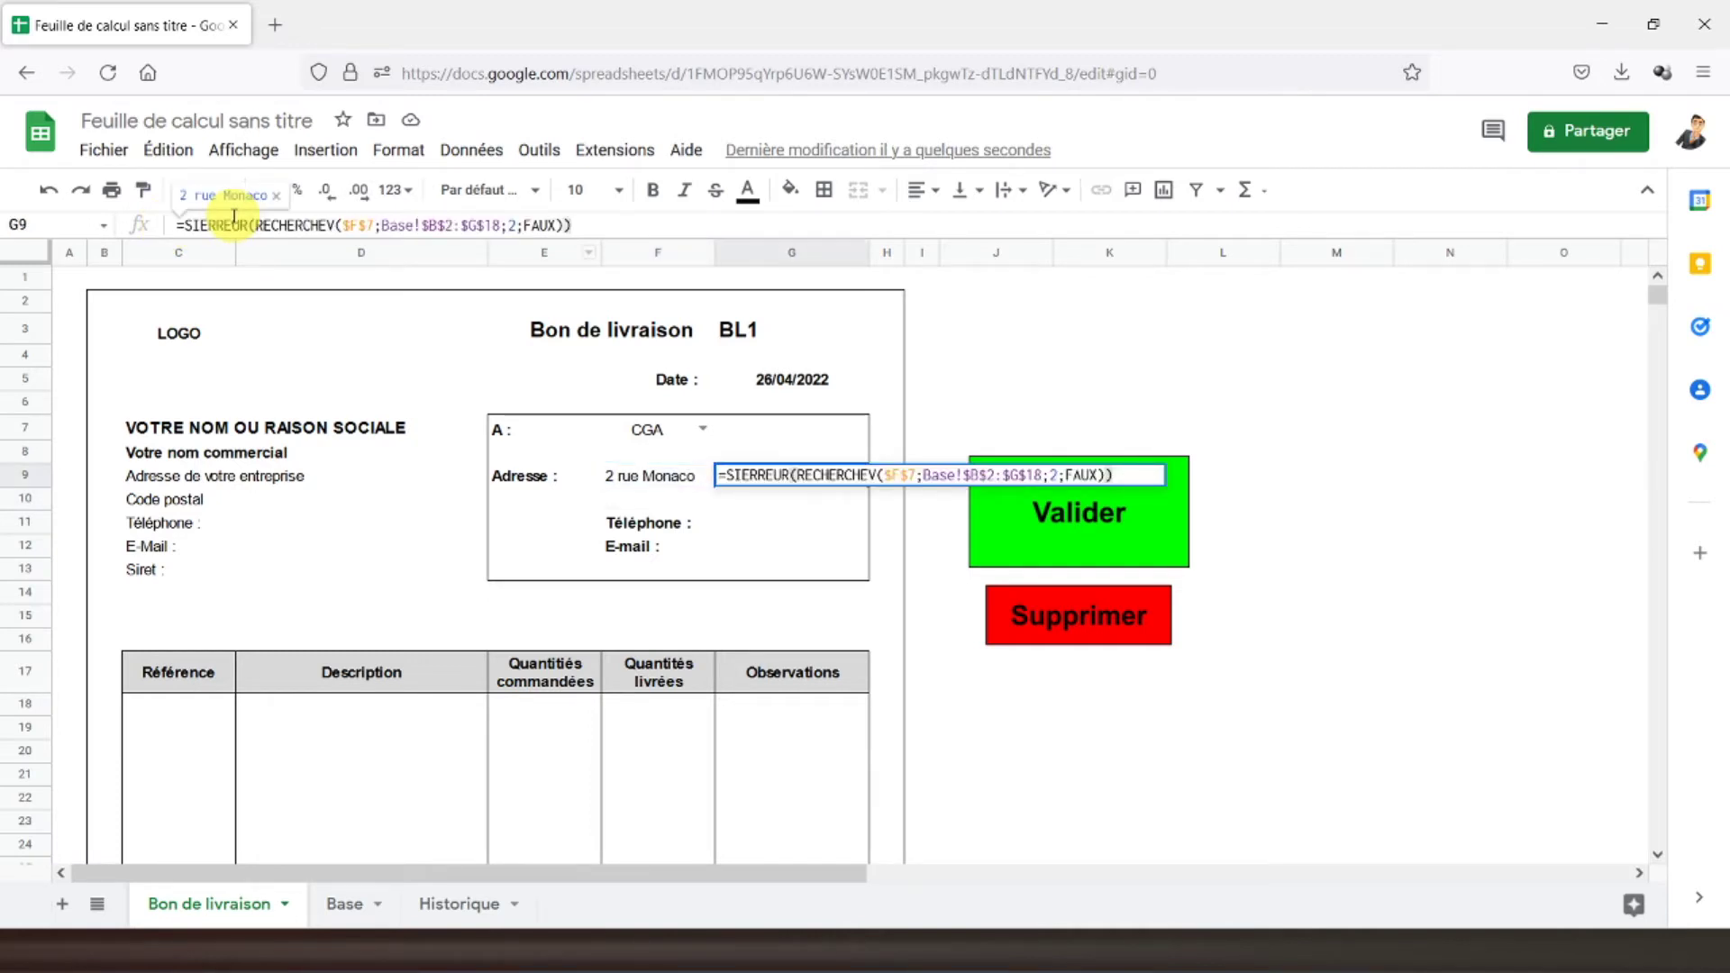
{"action": "key", "text": "Escape"}
{"action": "left_click", "coordinate": [658, 498]}
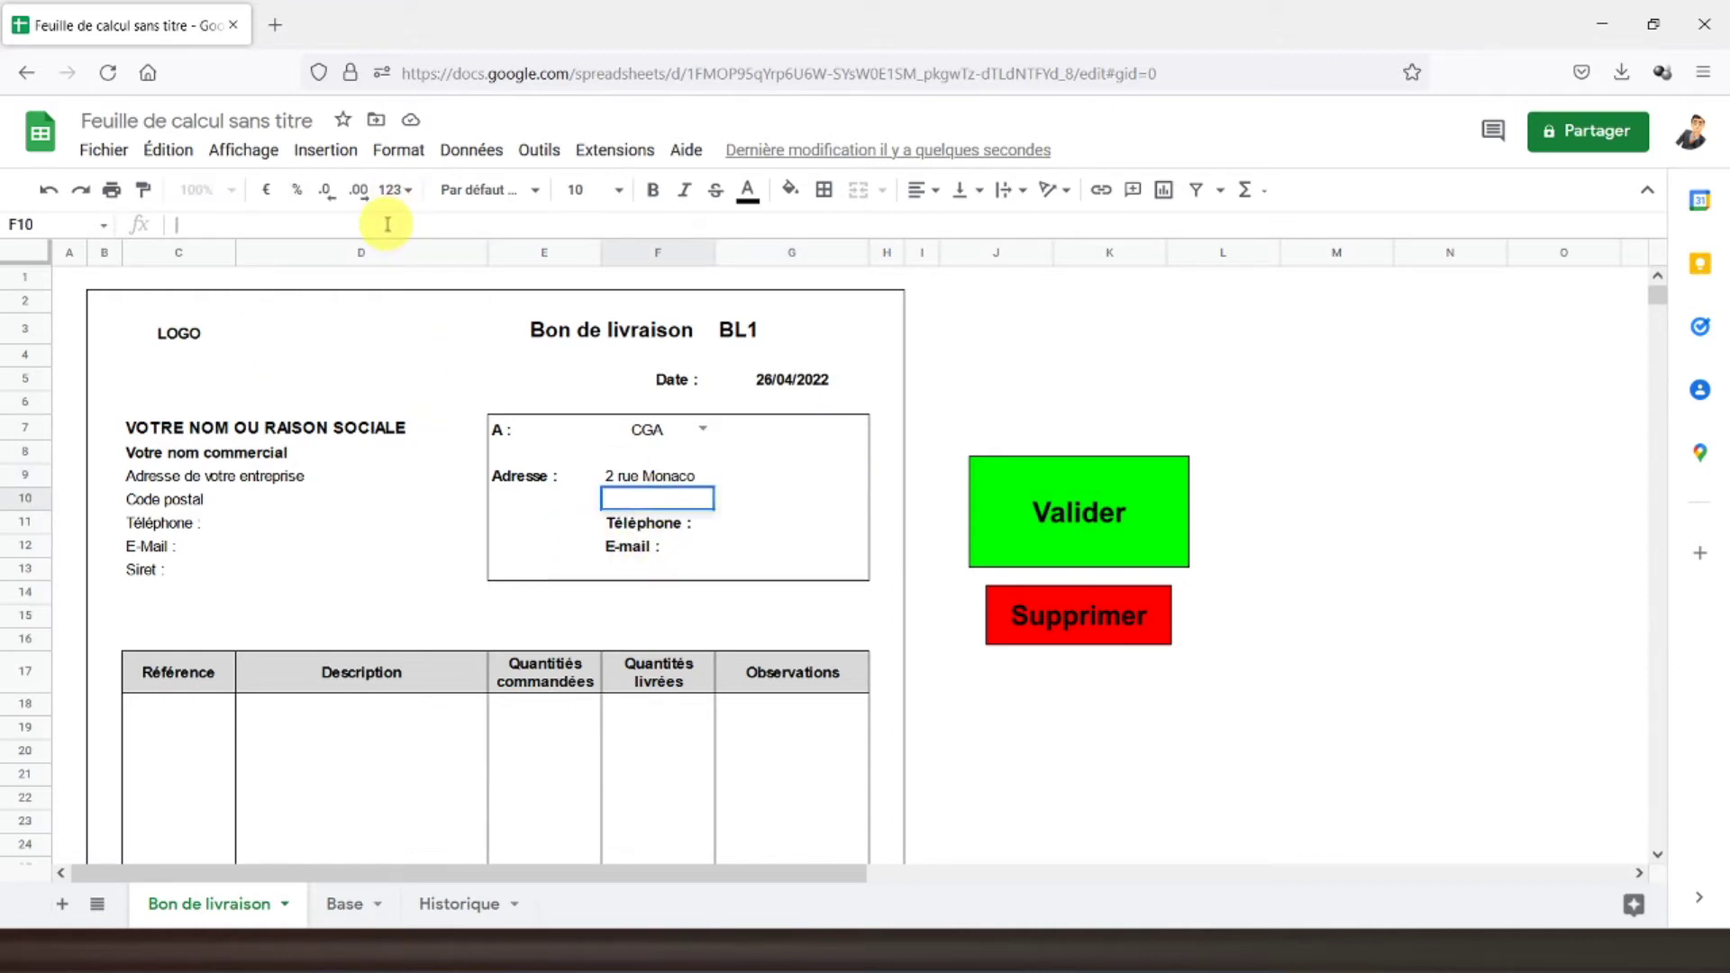
{"action": "type", "text": "=SIERREUR(RECHERCHEV($F$7;Base!$B$2:$G$18;2;FAUX))"}
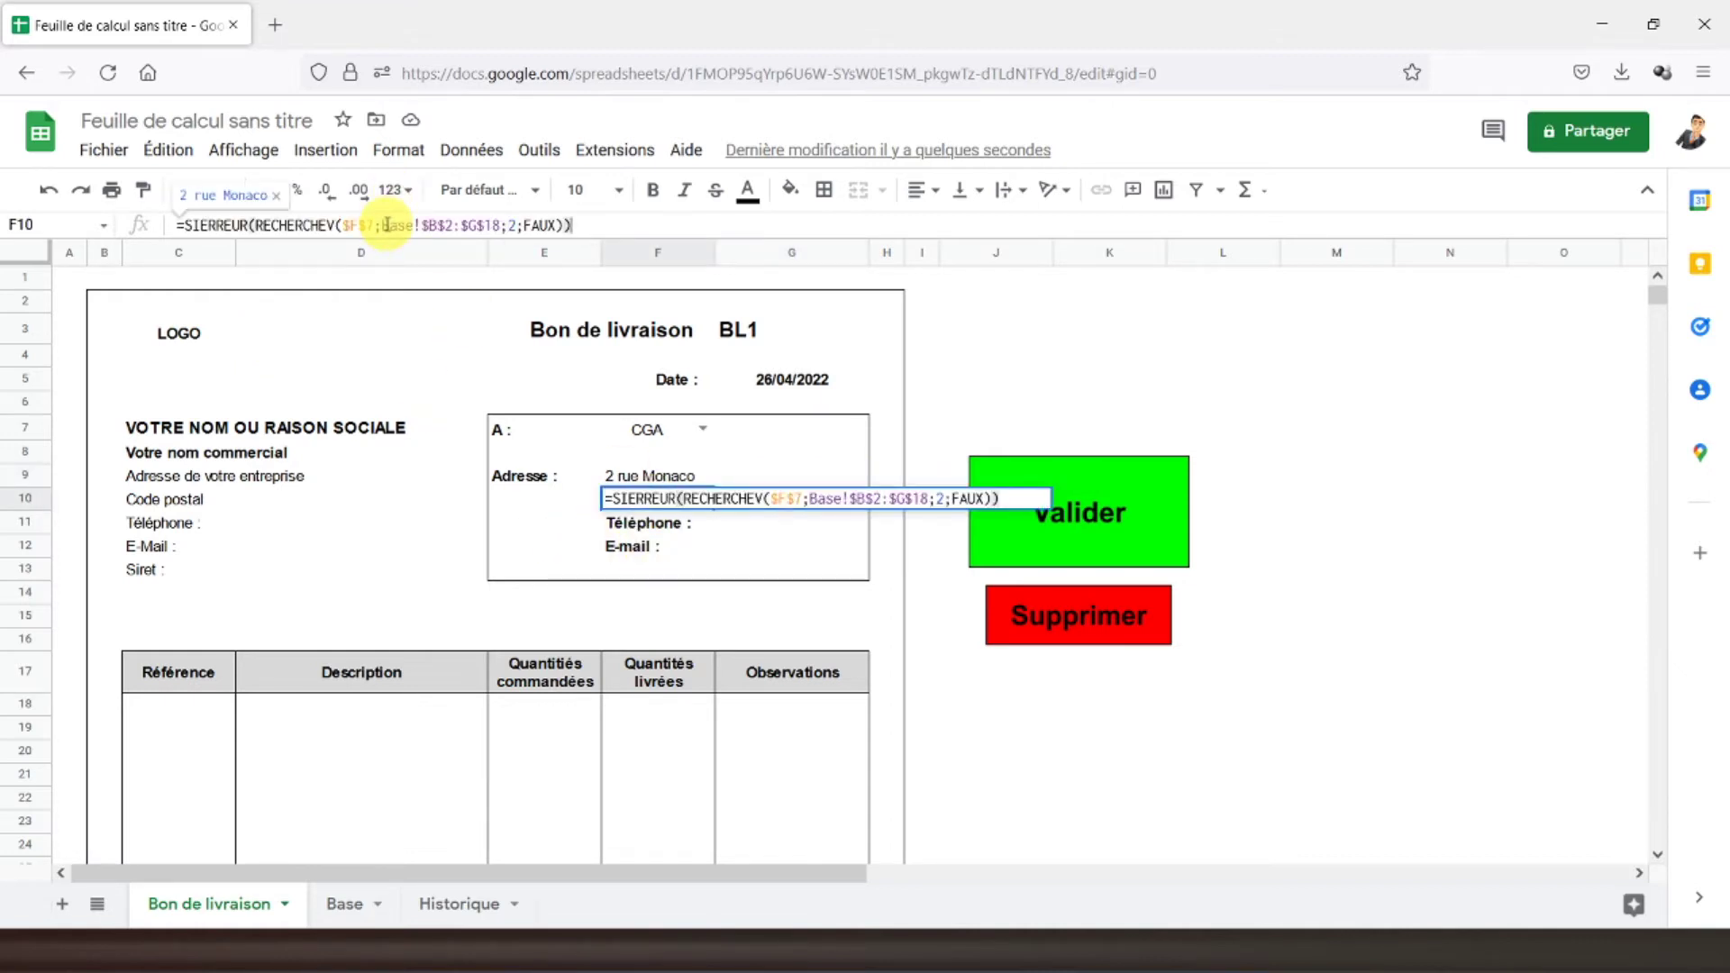
{"action": "key", "text": "Return"}
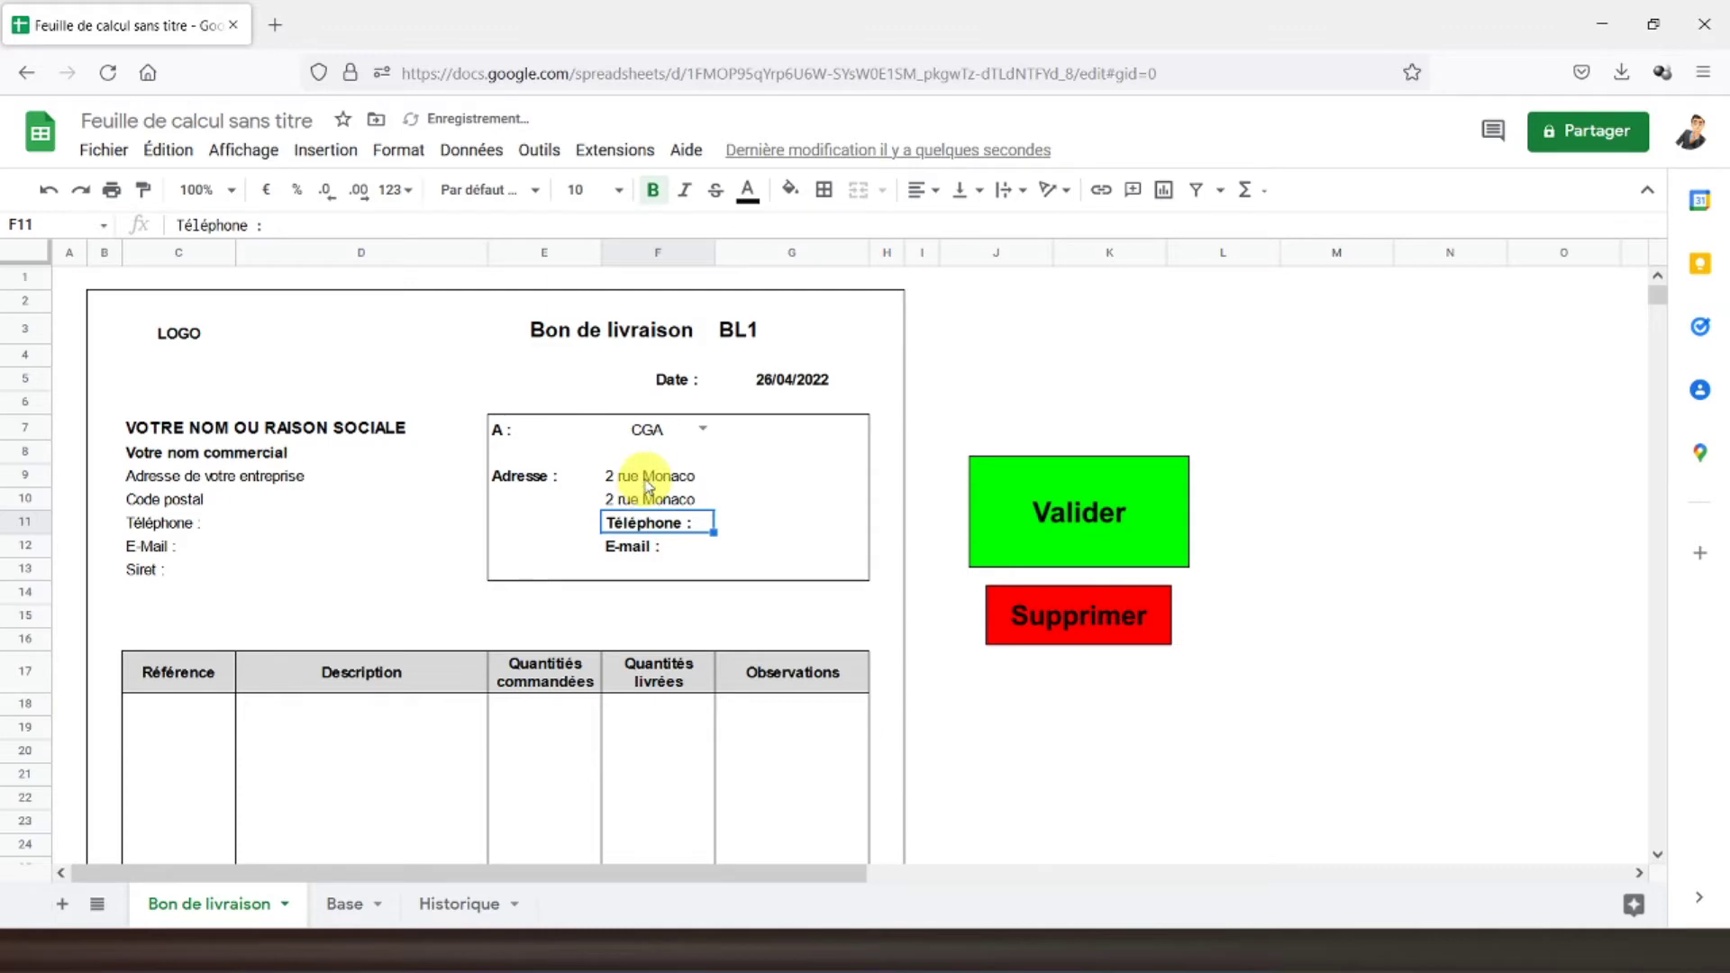
- Change F10's lookup column to 3 to show postal code 75002, and centre it
{"action": "left_click", "coordinate": [646, 480]}
{"action": "left_click", "coordinate": [344, 903]}
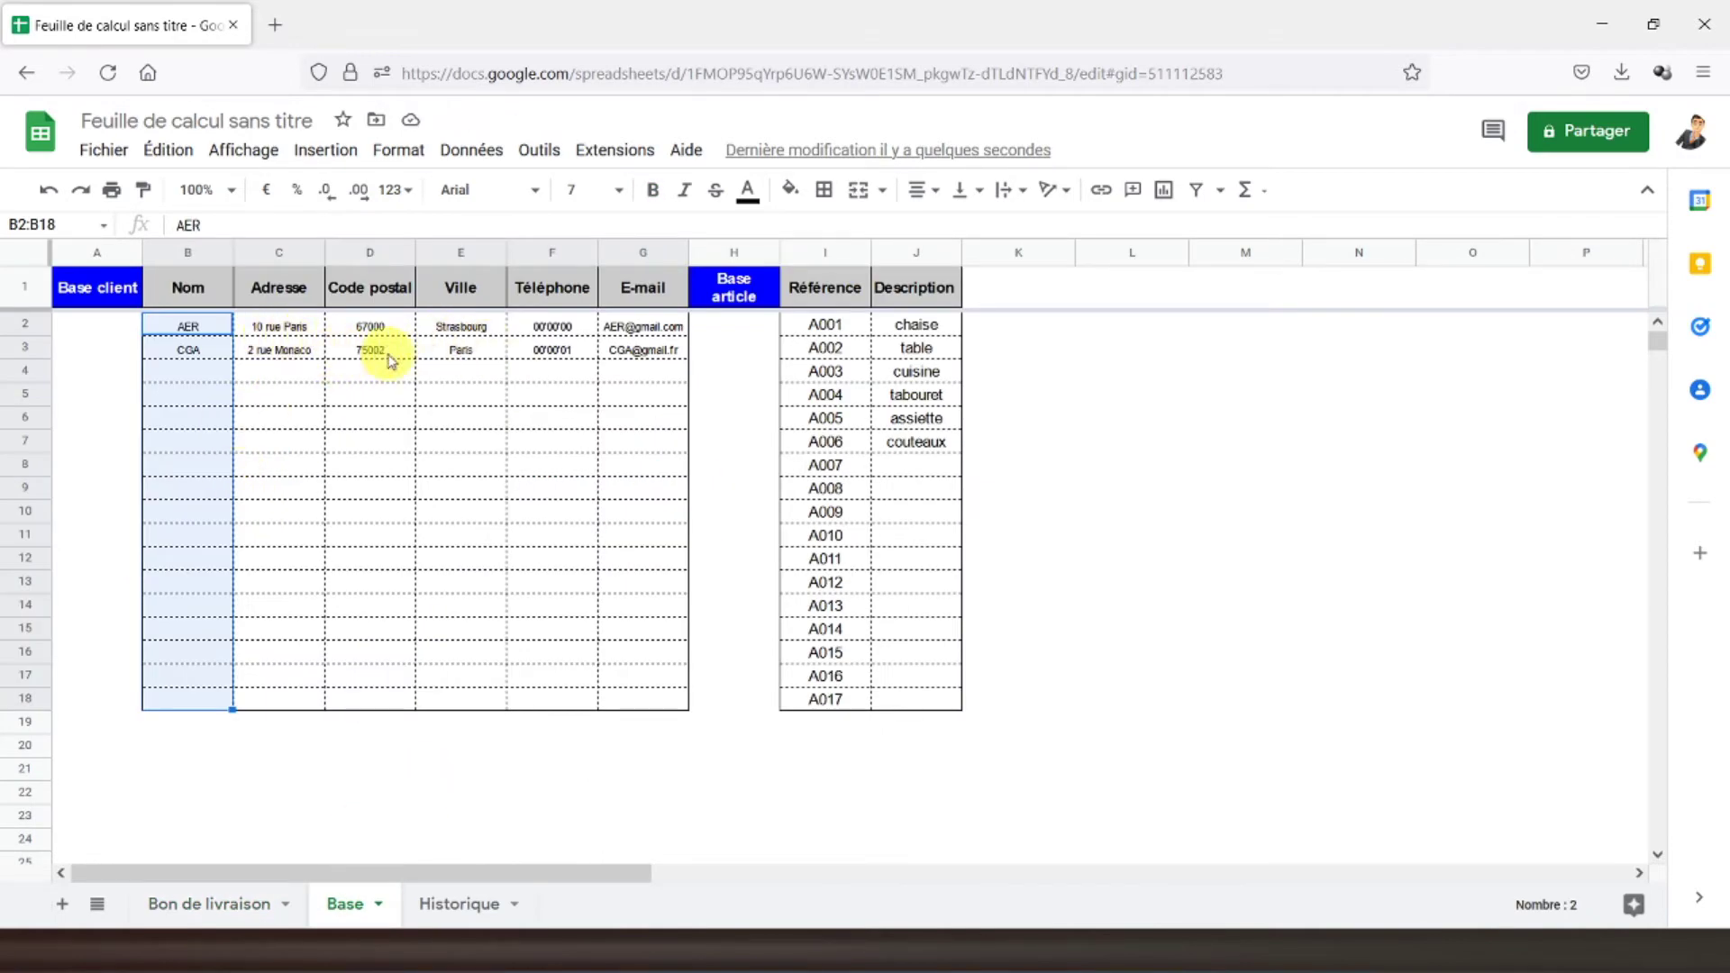
{"action": "left_click", "coordinate": [192, 902]}
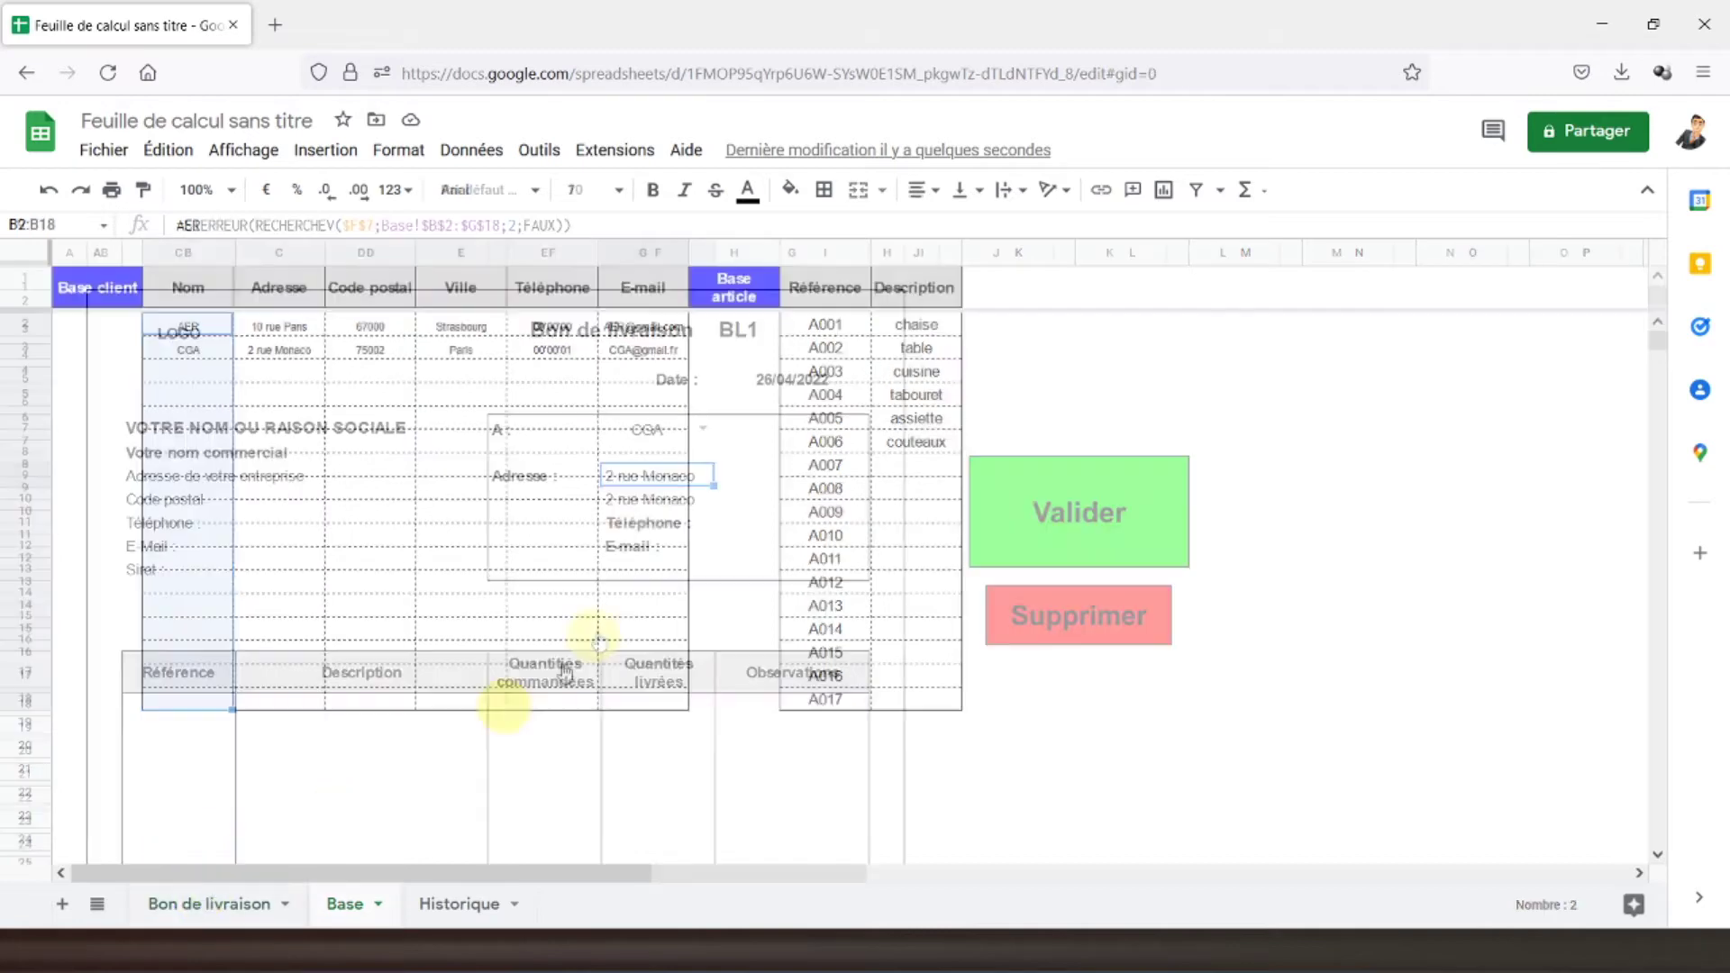
{"action": "left_click", "coordinate": [648, 498]}
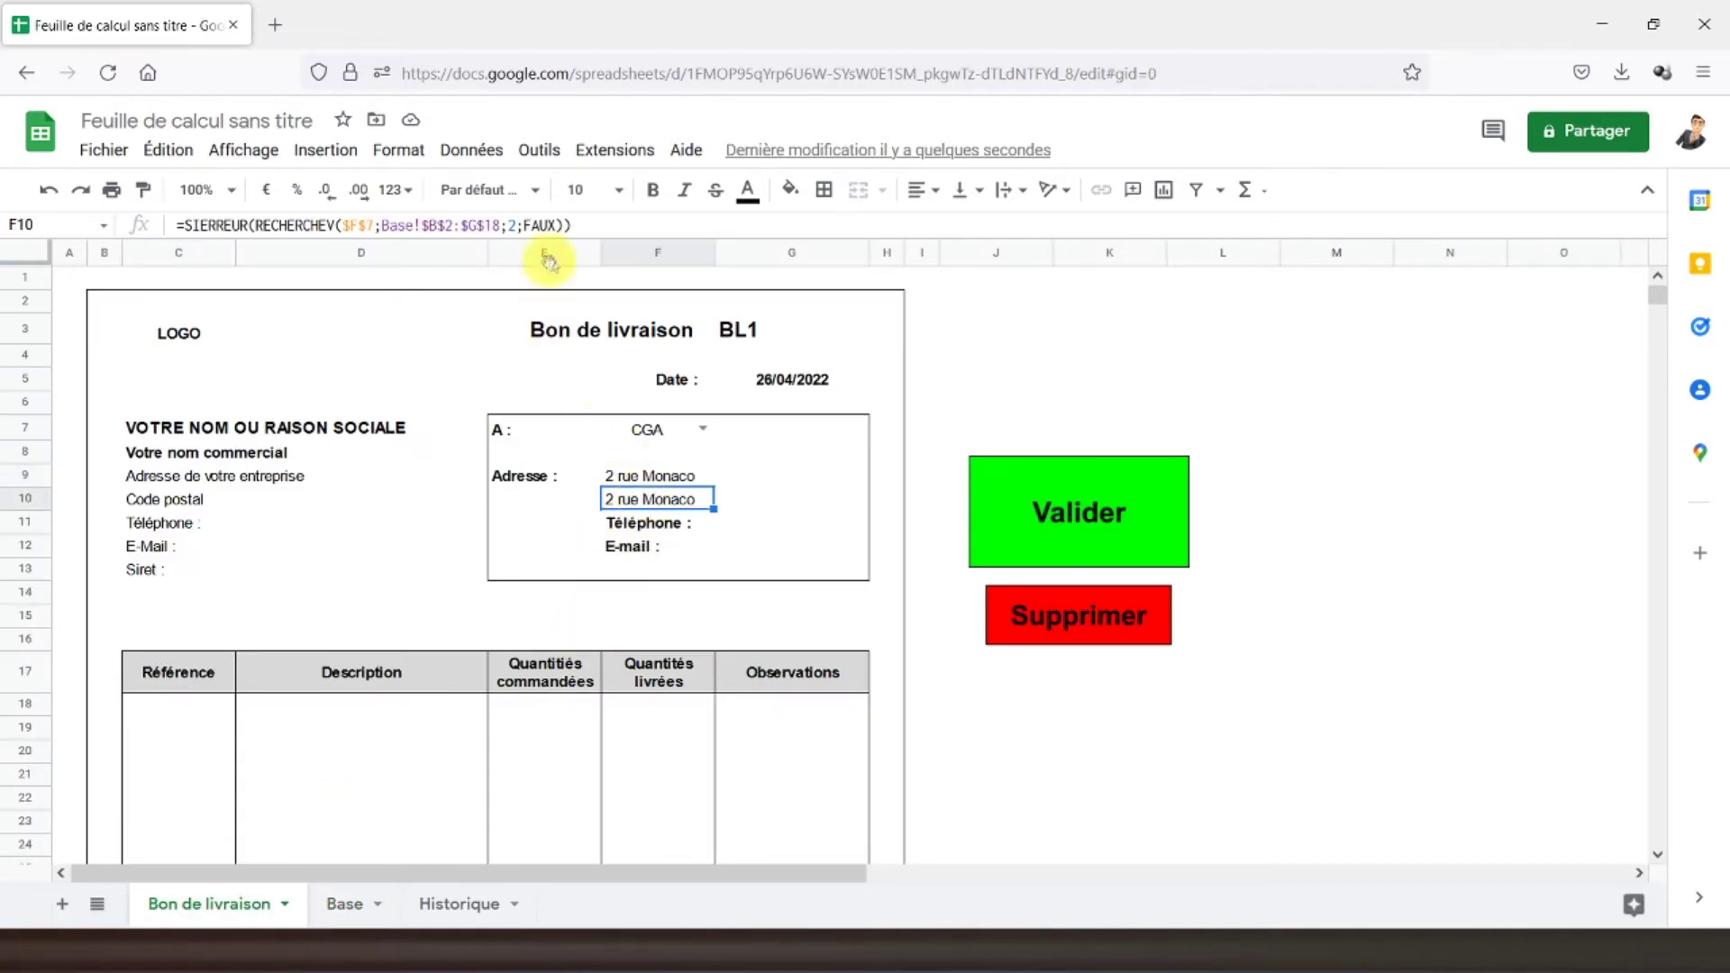
{"action": "left_click", "coordinate": [516, 225]}
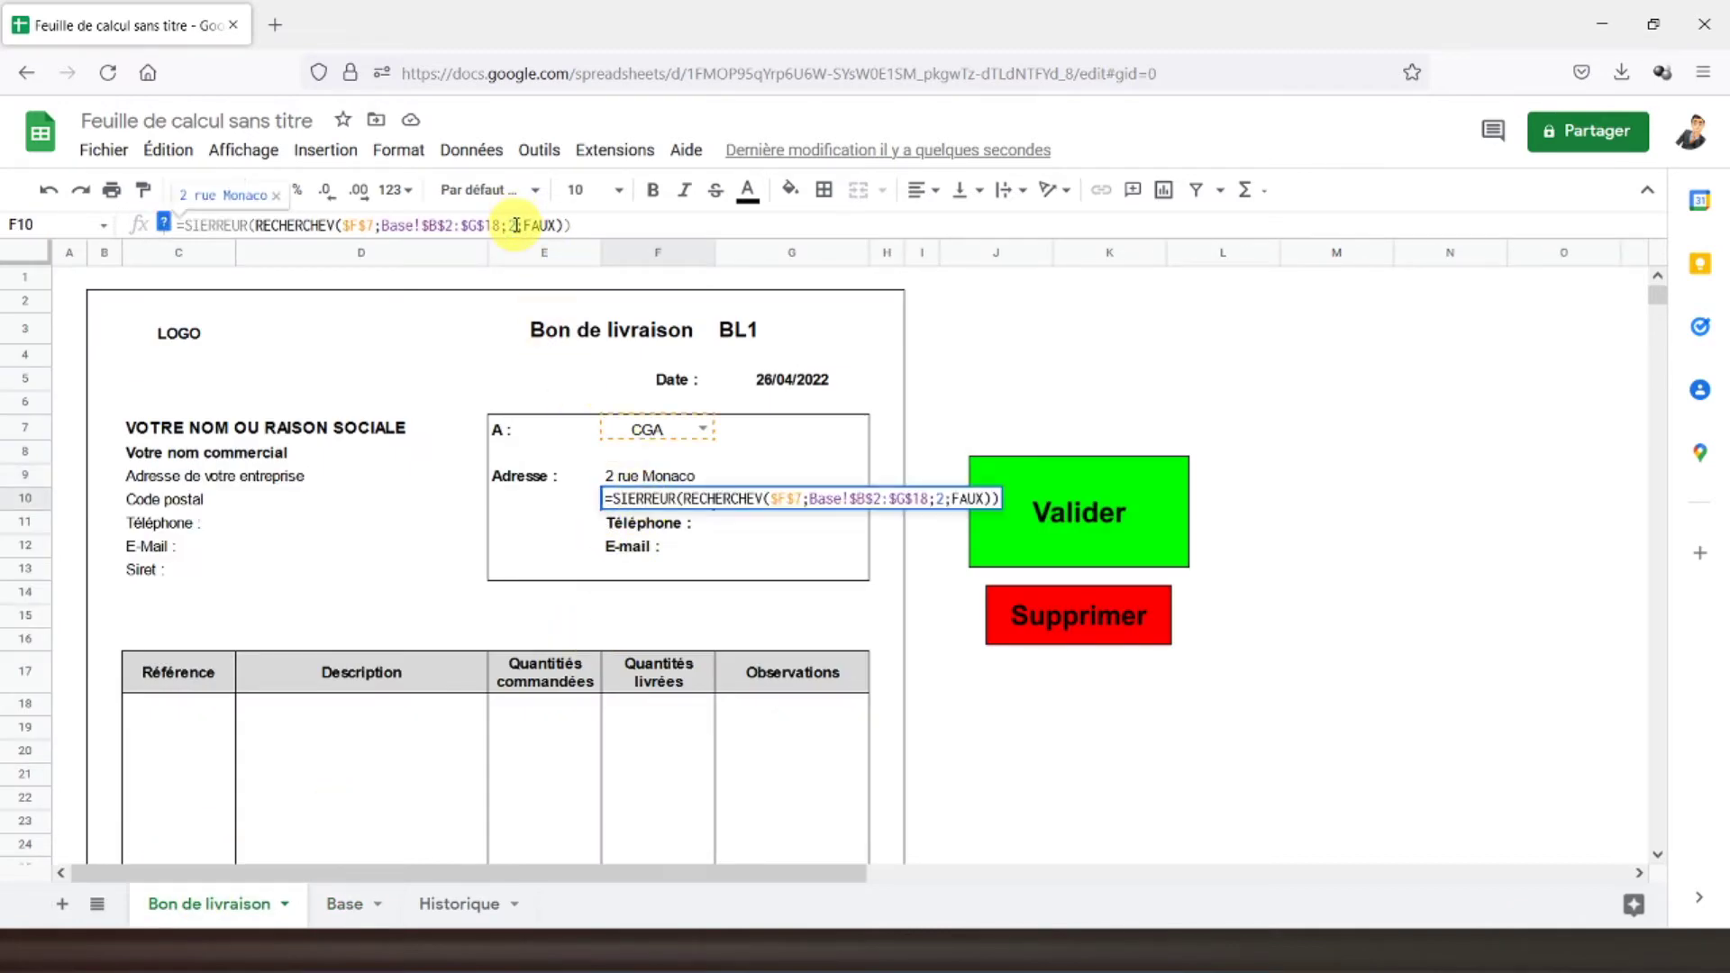
{"action": "key", "text": "BackSpace"}
{"action": "type", "text": "3"}
{"action": "key", "text": "Return"}
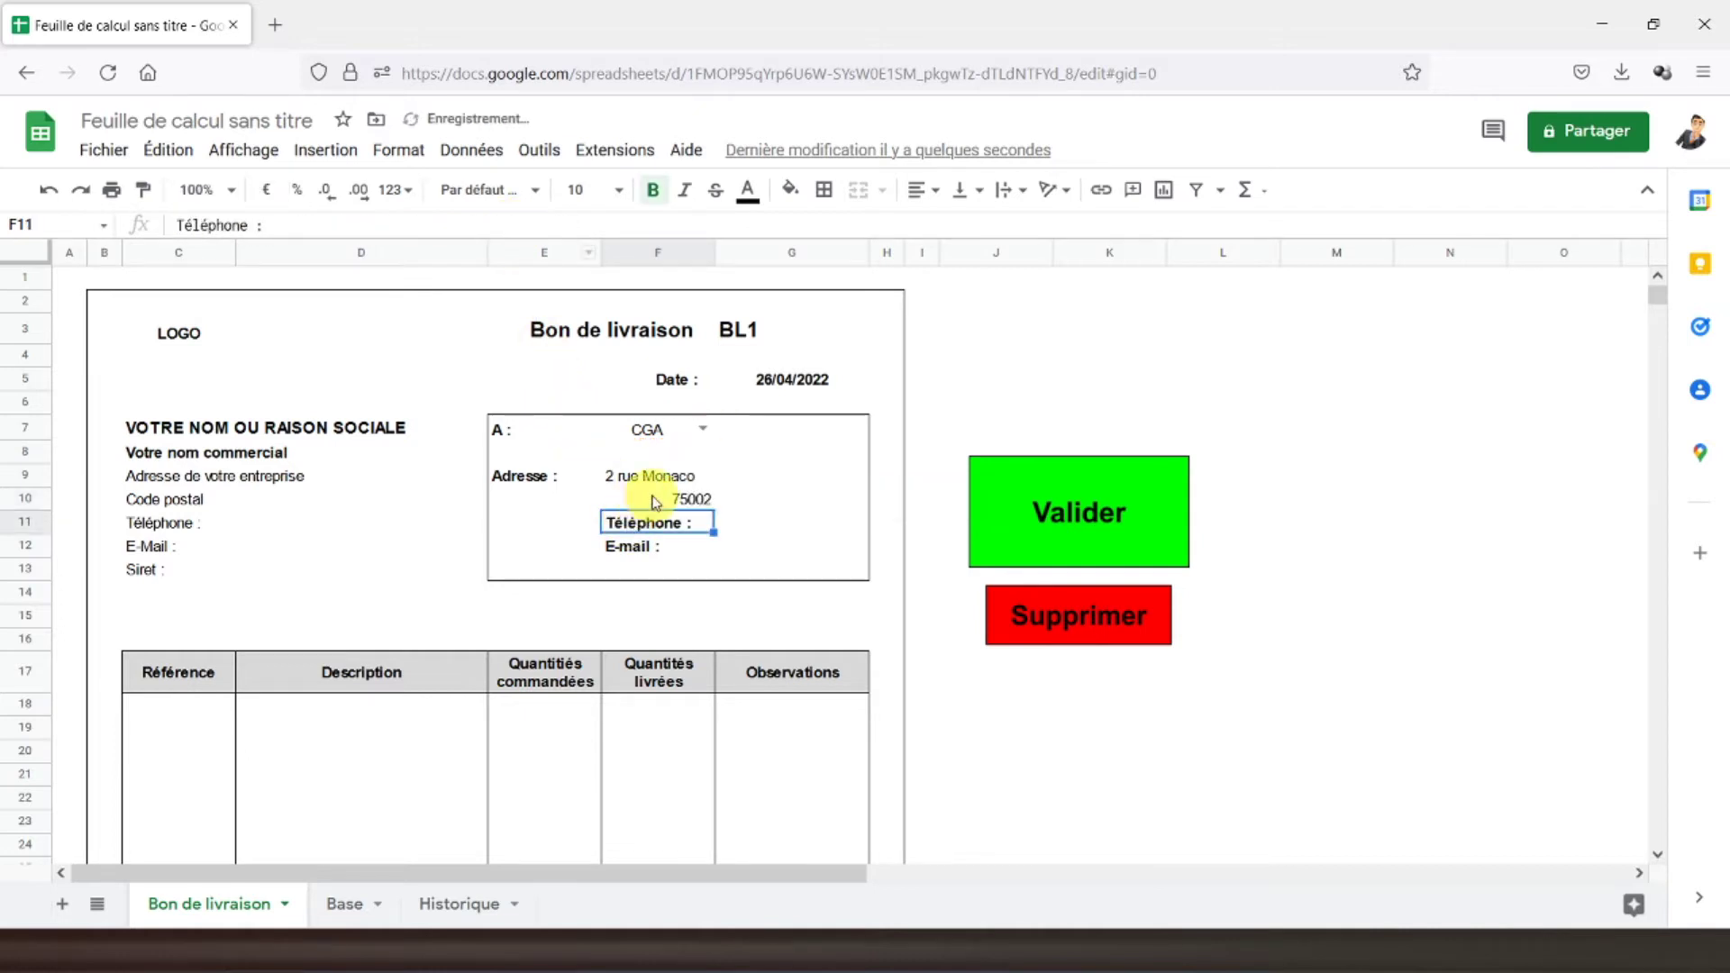
{"action": "left_click", "coordinate": [678, 498]}
{"action": "left_click", "coordinate": [926, 189]}
{"action": "left_click", "coordinate": [946, 235]}
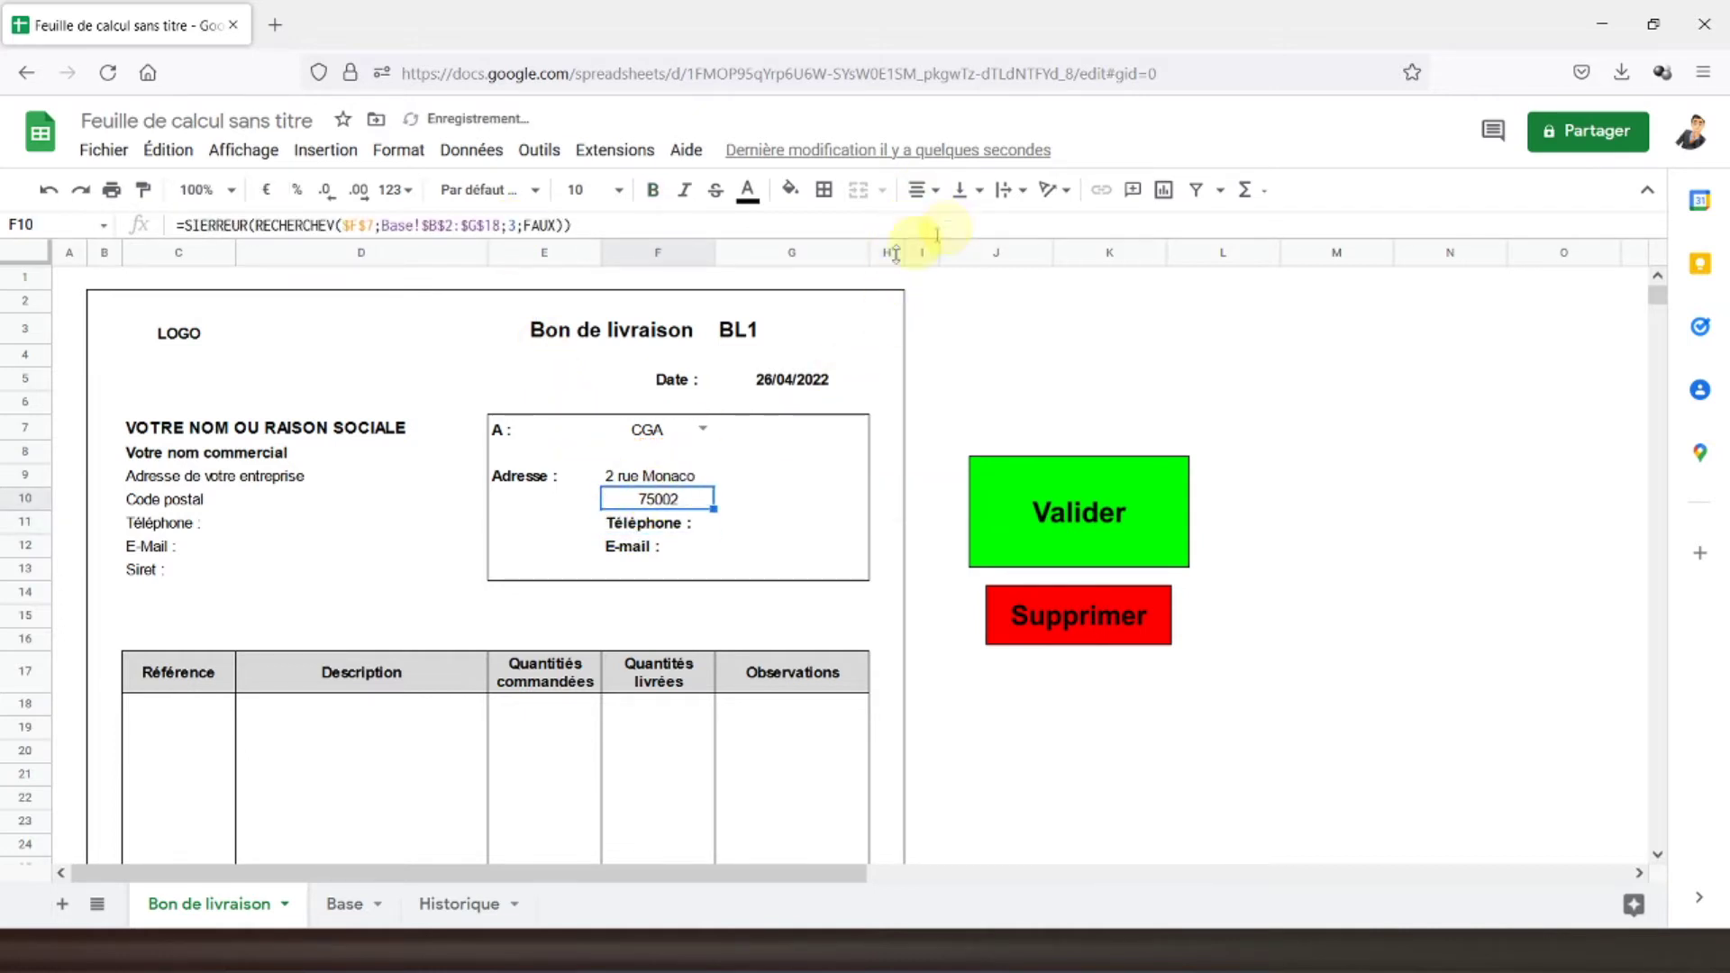
- Paste the postal code lookup formula into cells G10, G11 and G12
{"action": "left_click", "coordinate": [761, 503]}
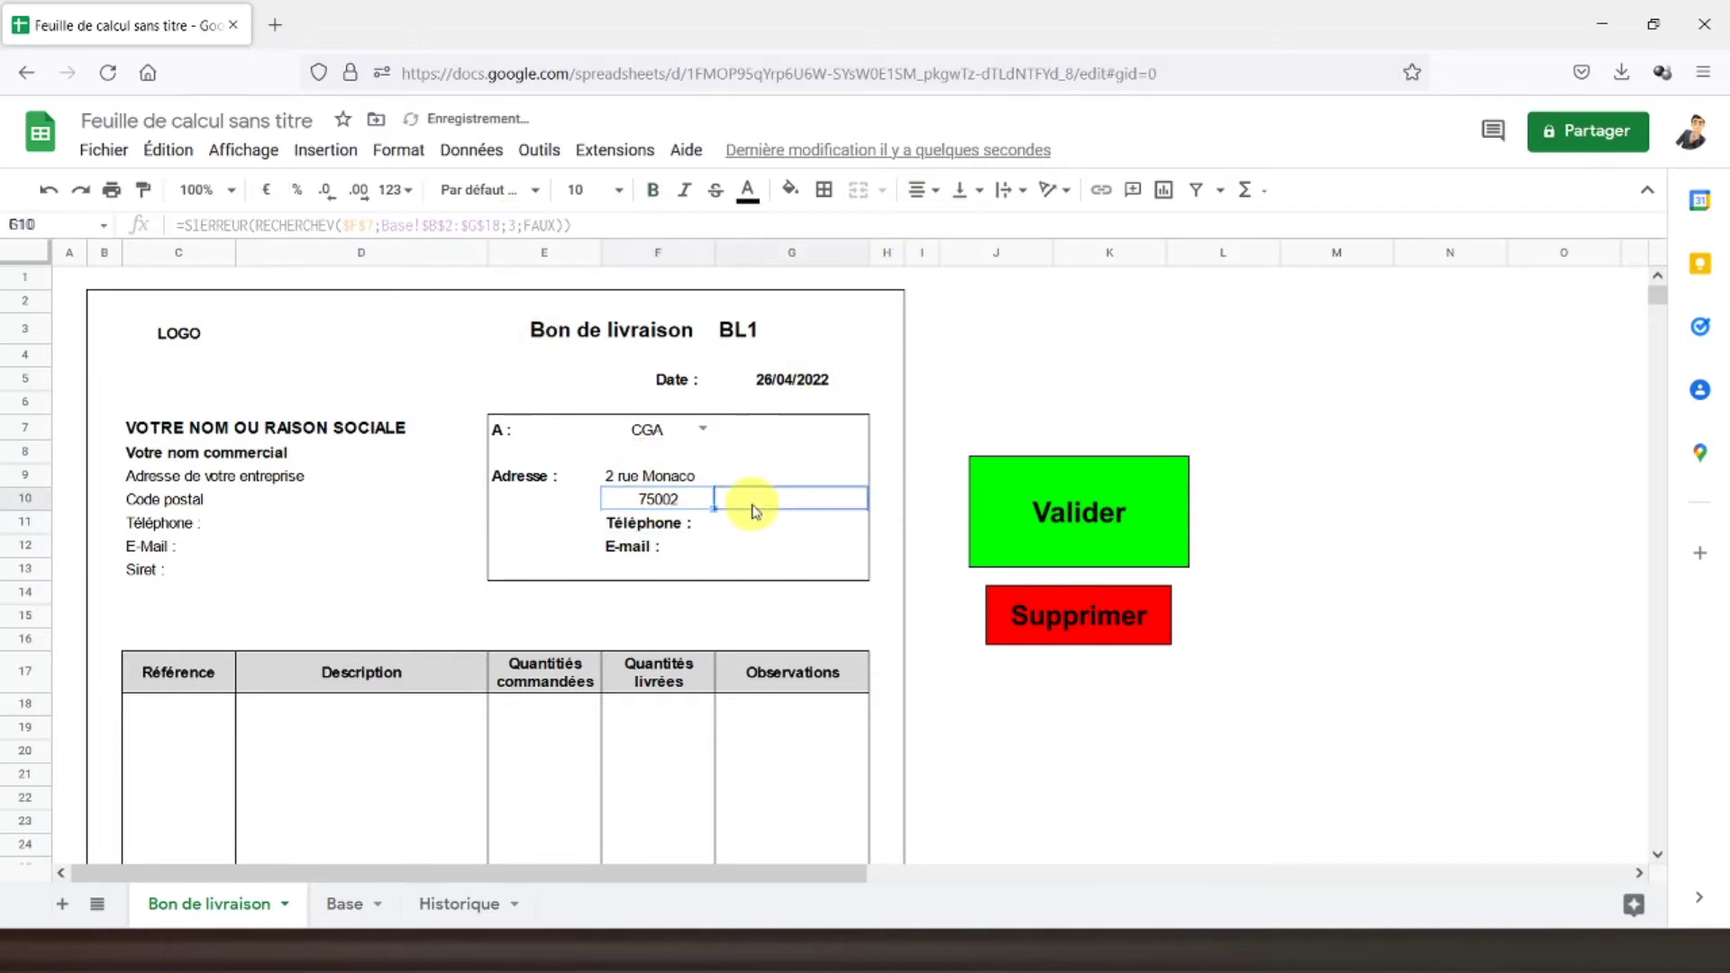
{"action": "left_click", "coordinate": [530, 223]}
{"action": "type", "text": "v"}
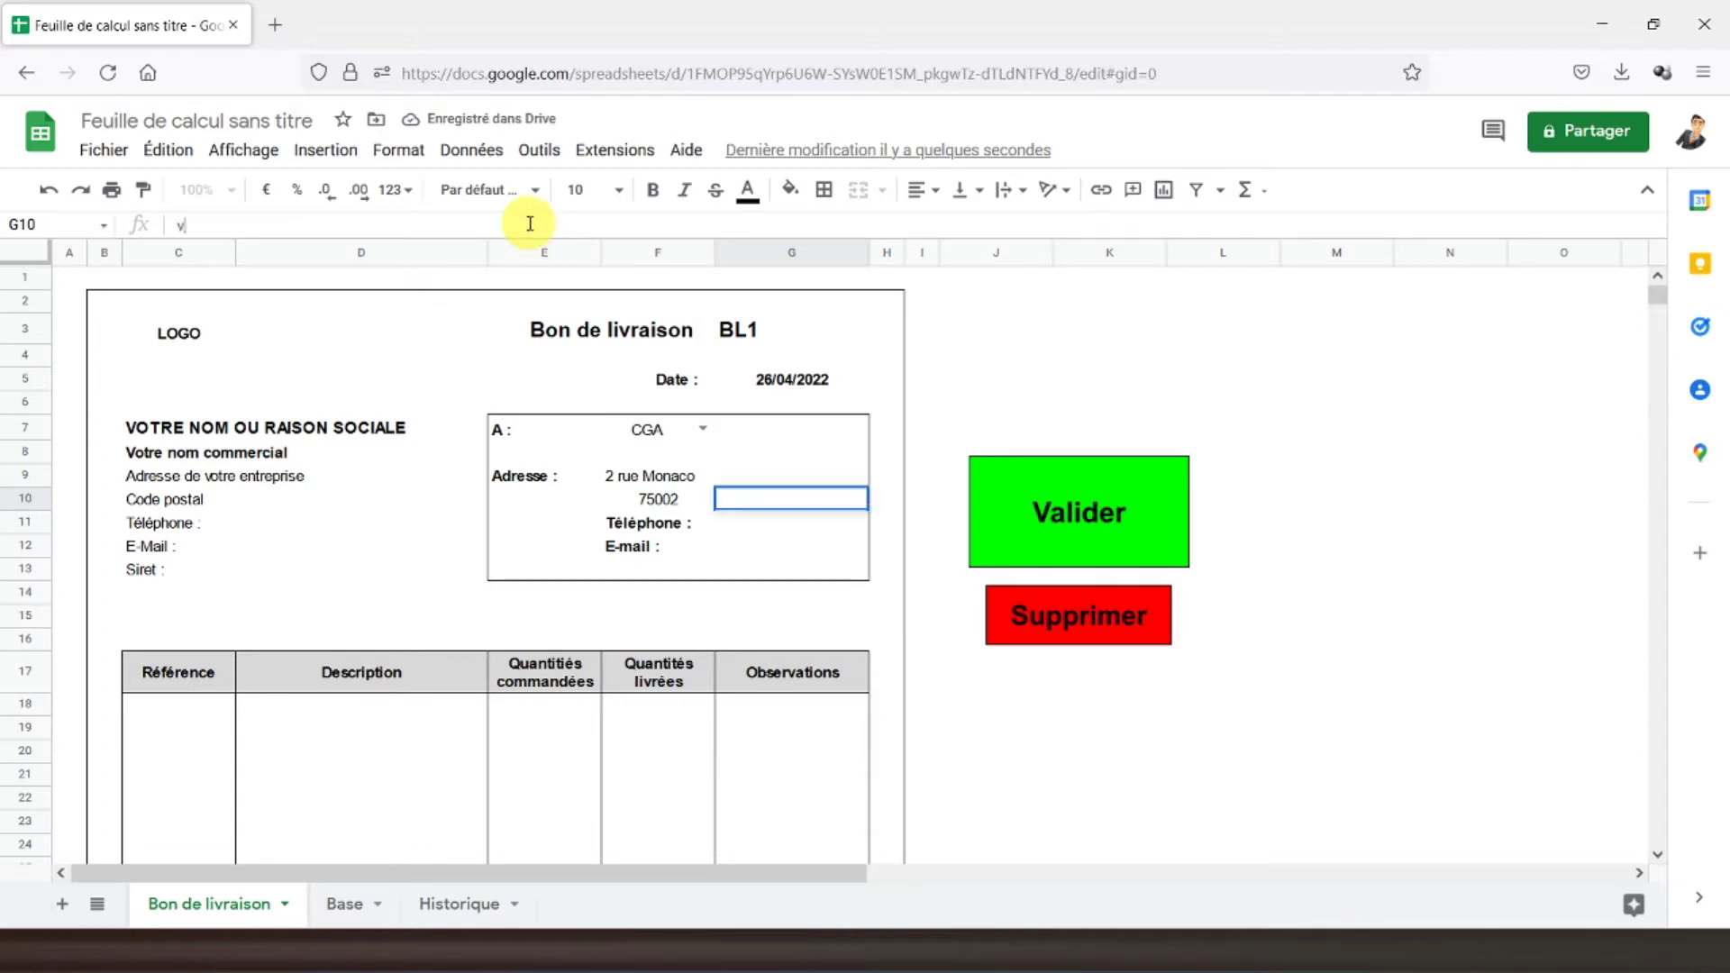
{"action": "key", "text": "Escape"}
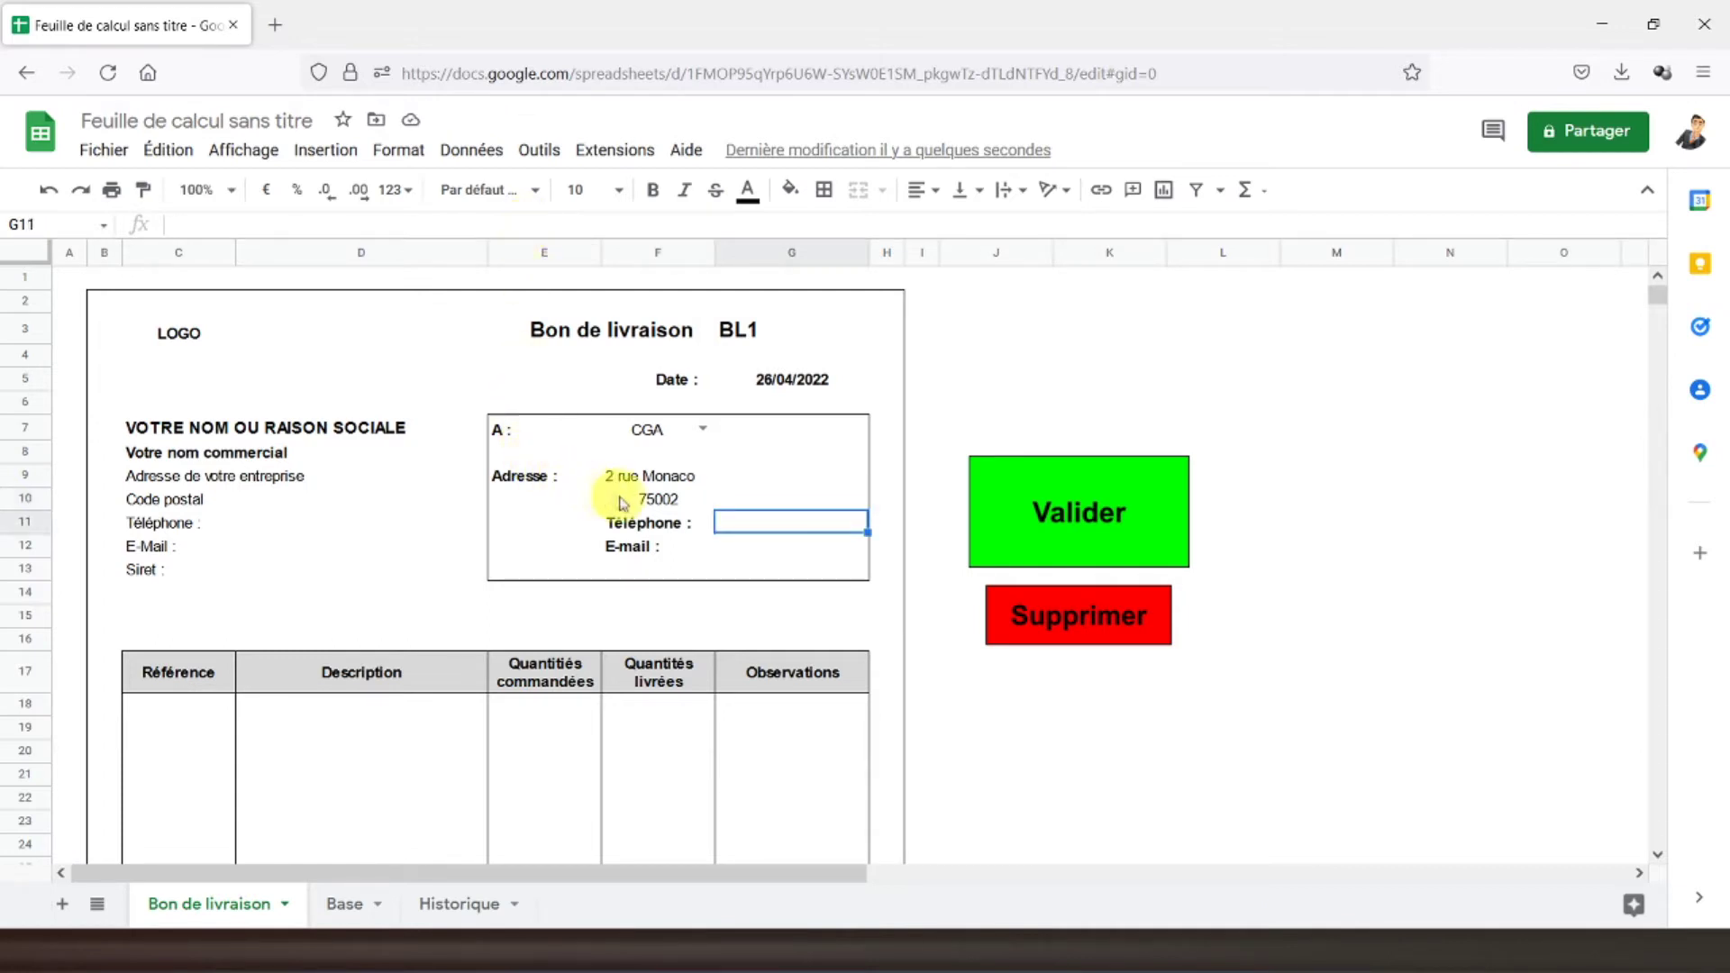
{"action": "left_click", "coordinate": [638, 501]}
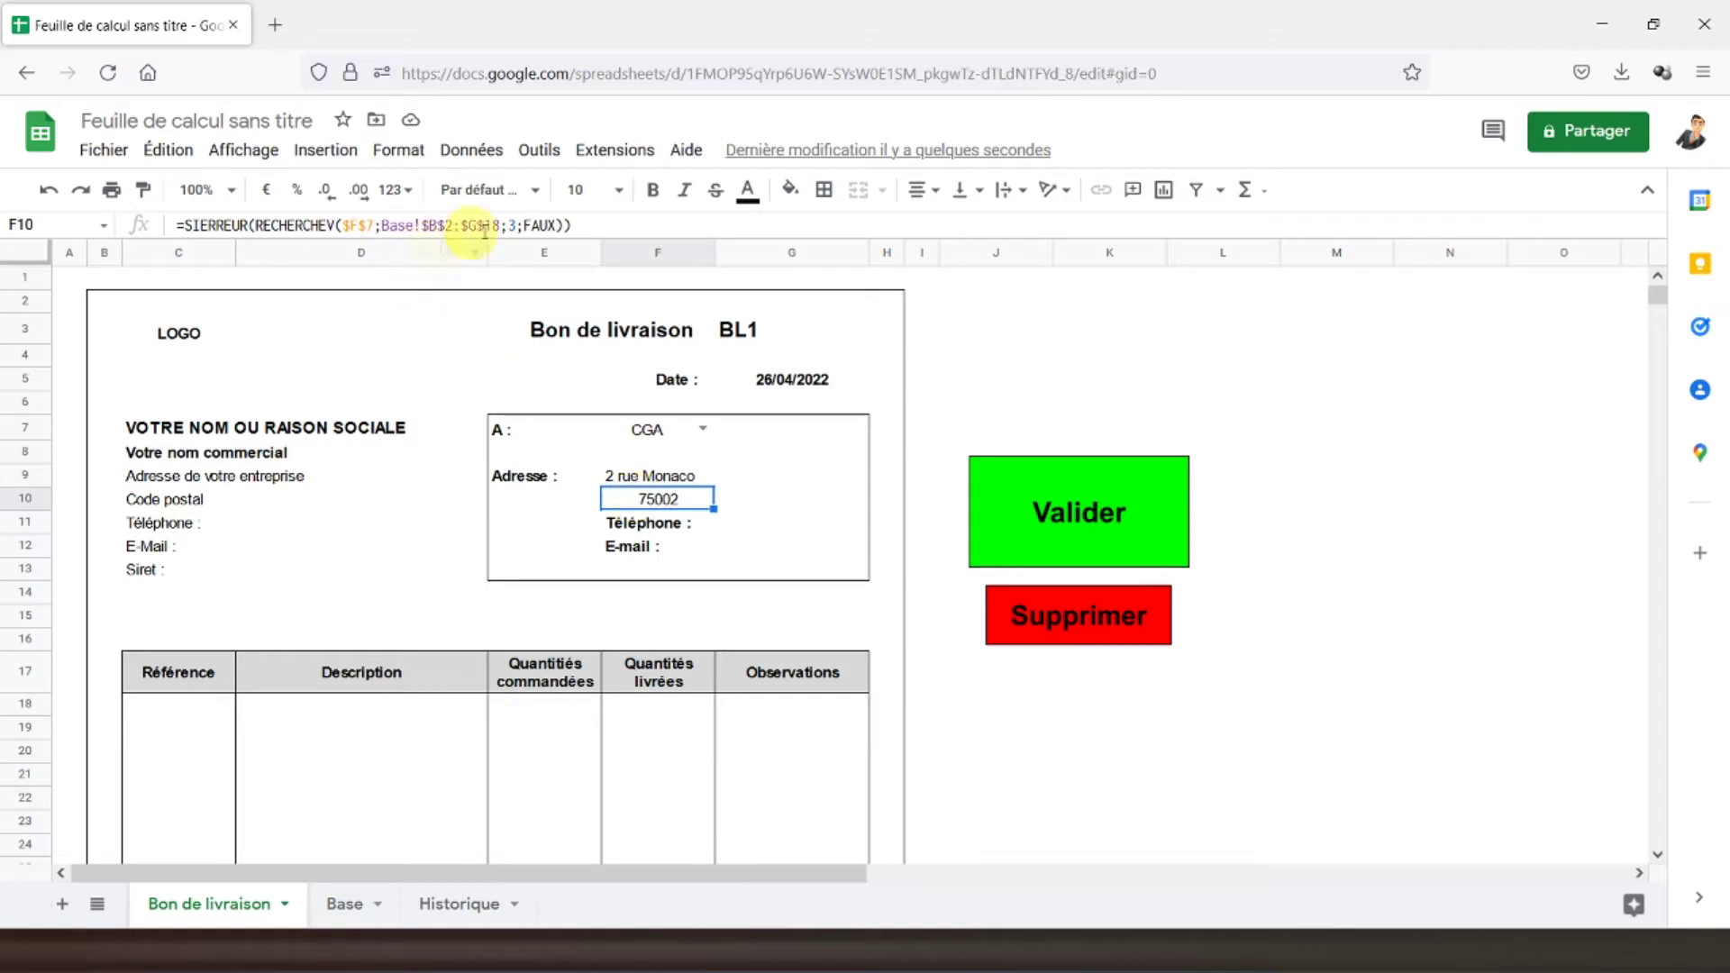
{"action": "left_click_drag", "start_coordinate": [576, 225], "coordinate": [160, 233]}
{"action": "key", "text": "ctrl+c"}
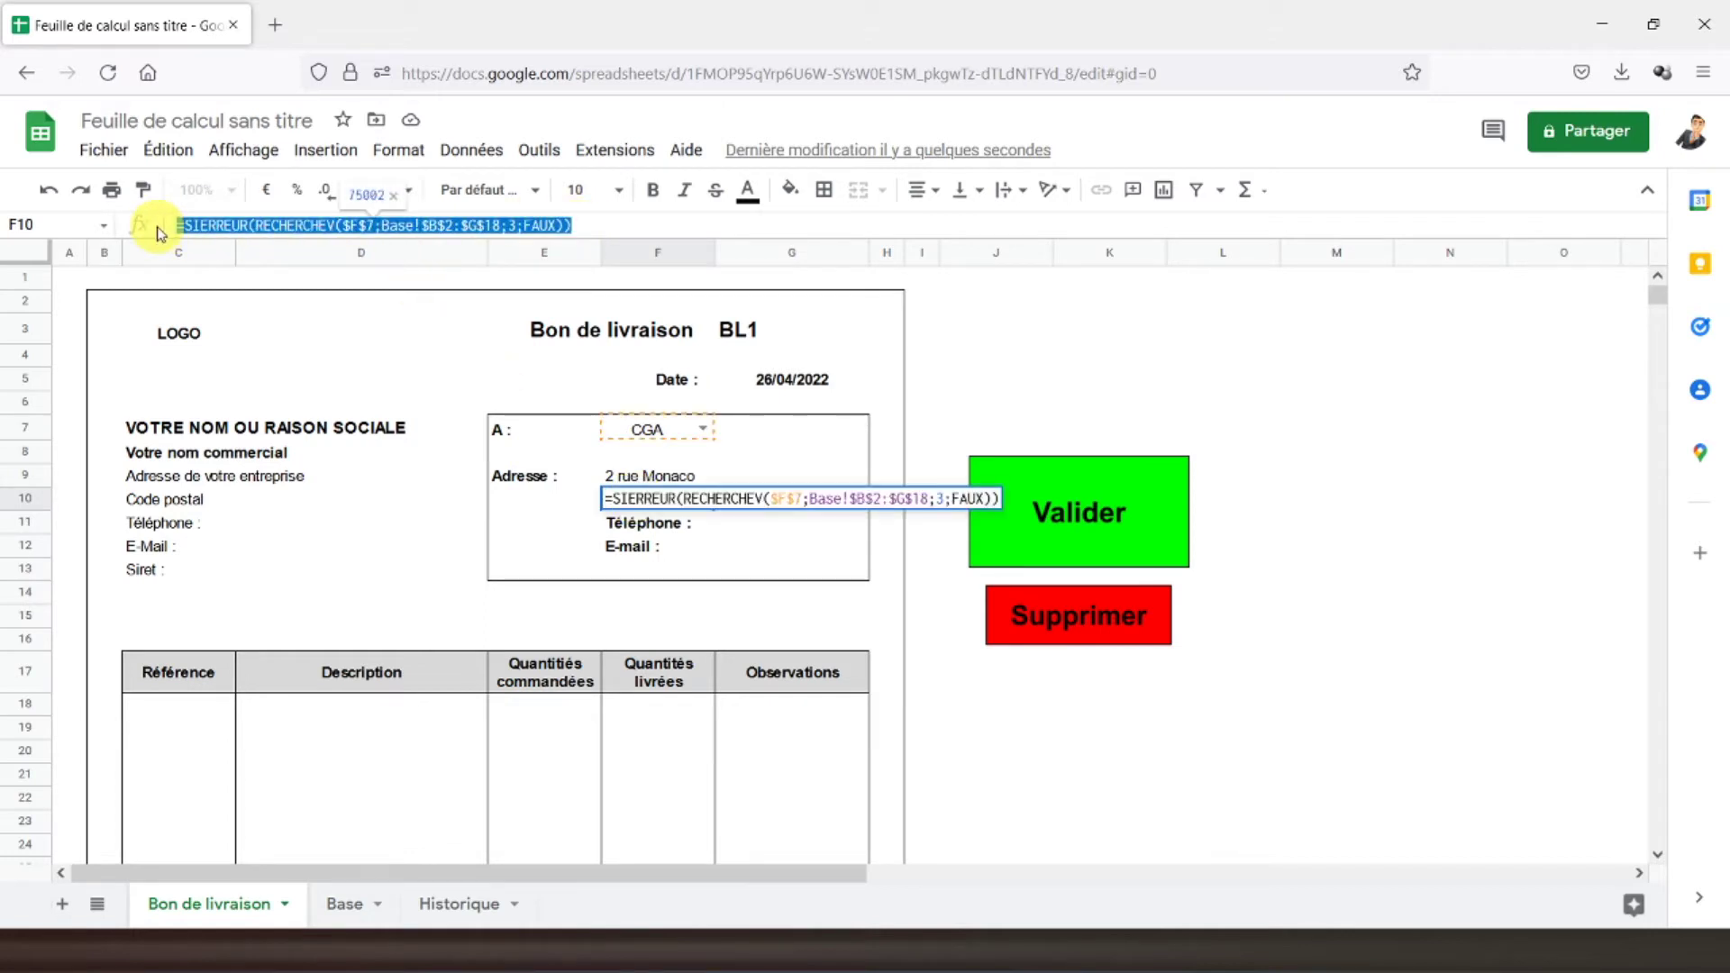
{"action": "key", "text": "Return"}
{"action": "left_click", "coordinate": [747, 499]}
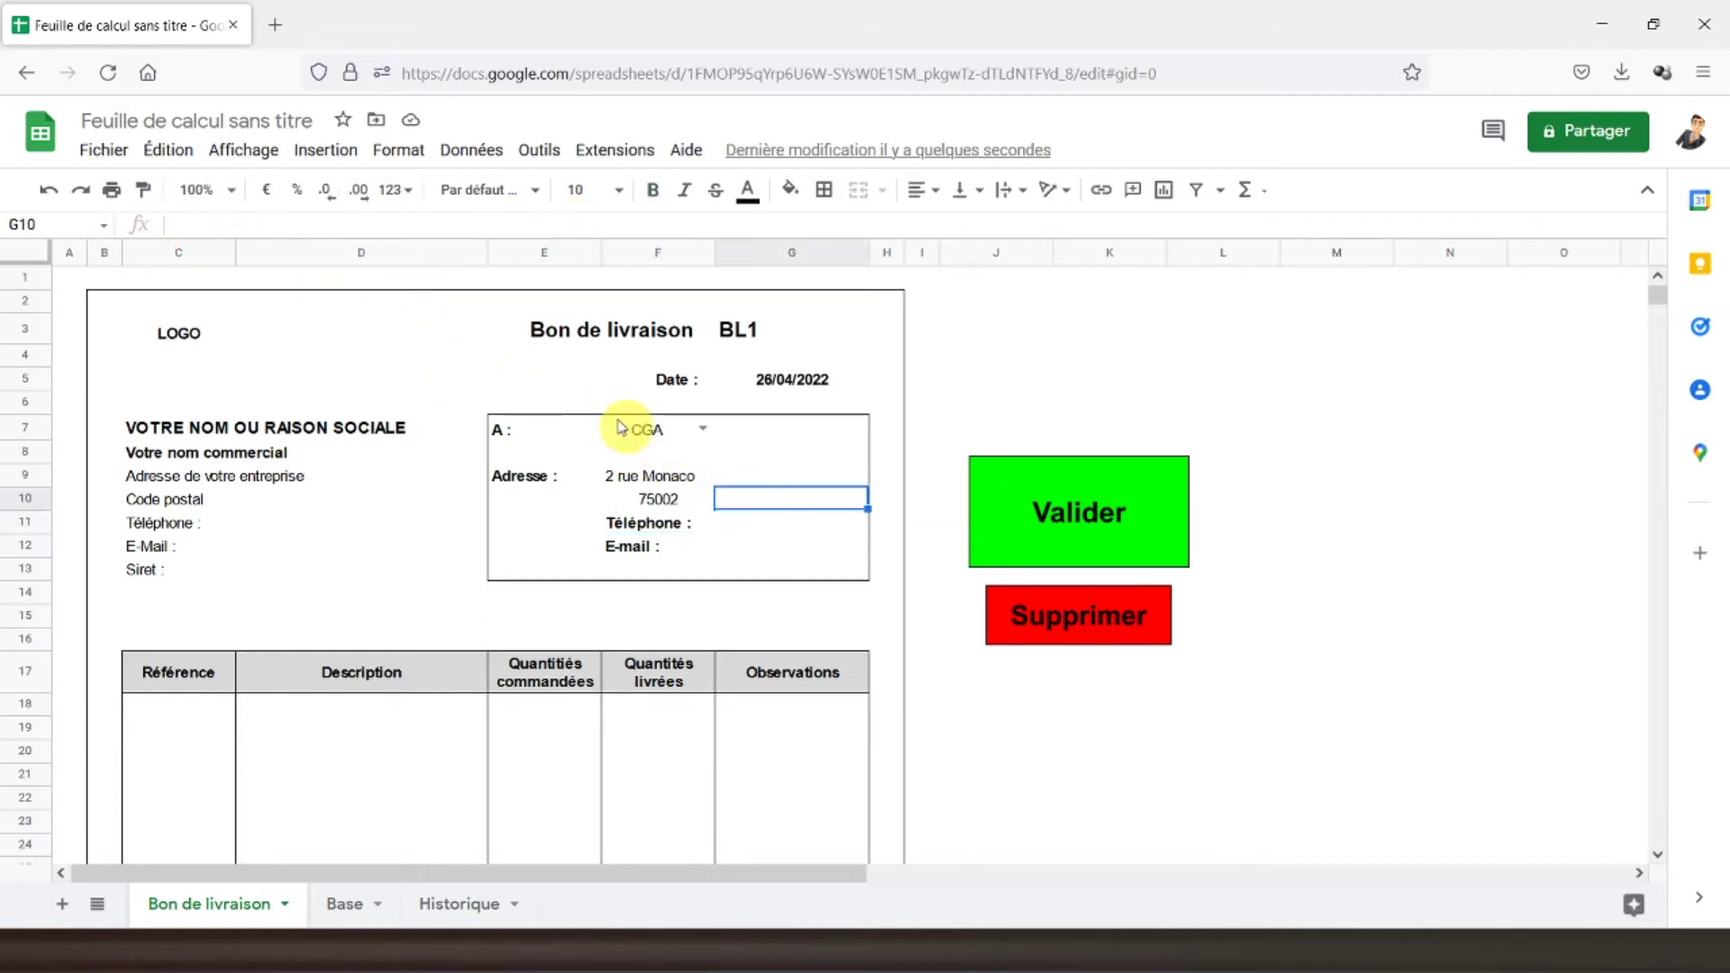
{"action": "left_click", "coordinate": [361, 225]}
{"action": "key", "text": "ctrl+v"}
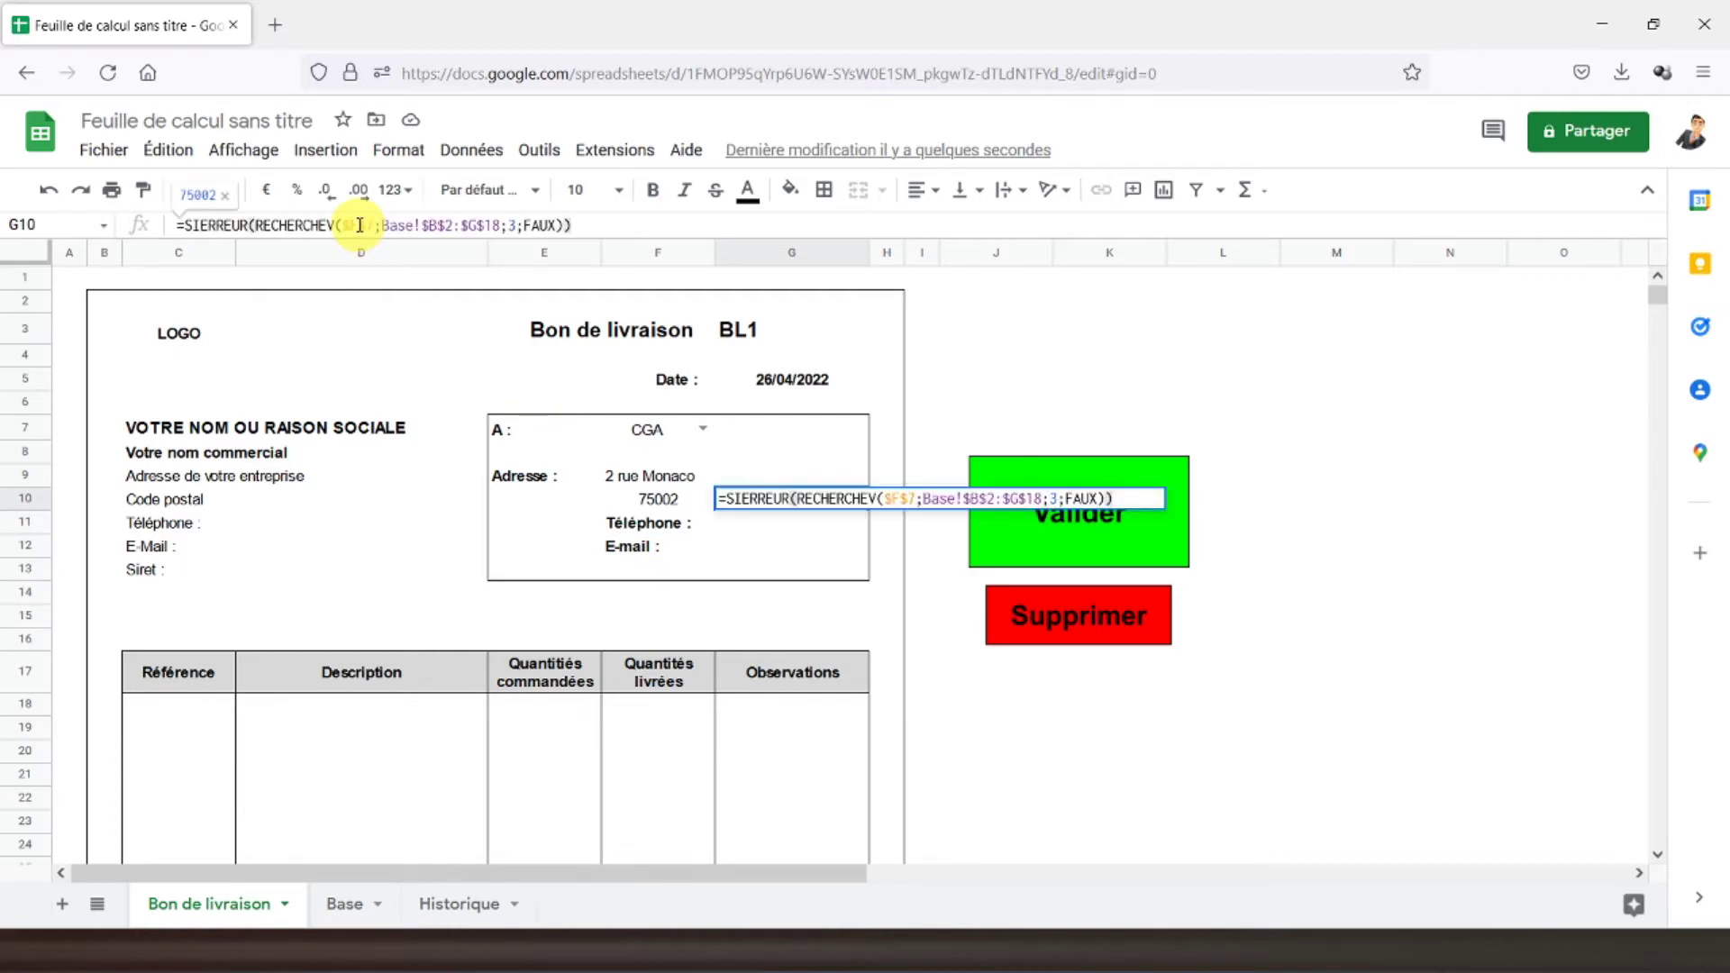
{"action": "key", "text": "Return"}
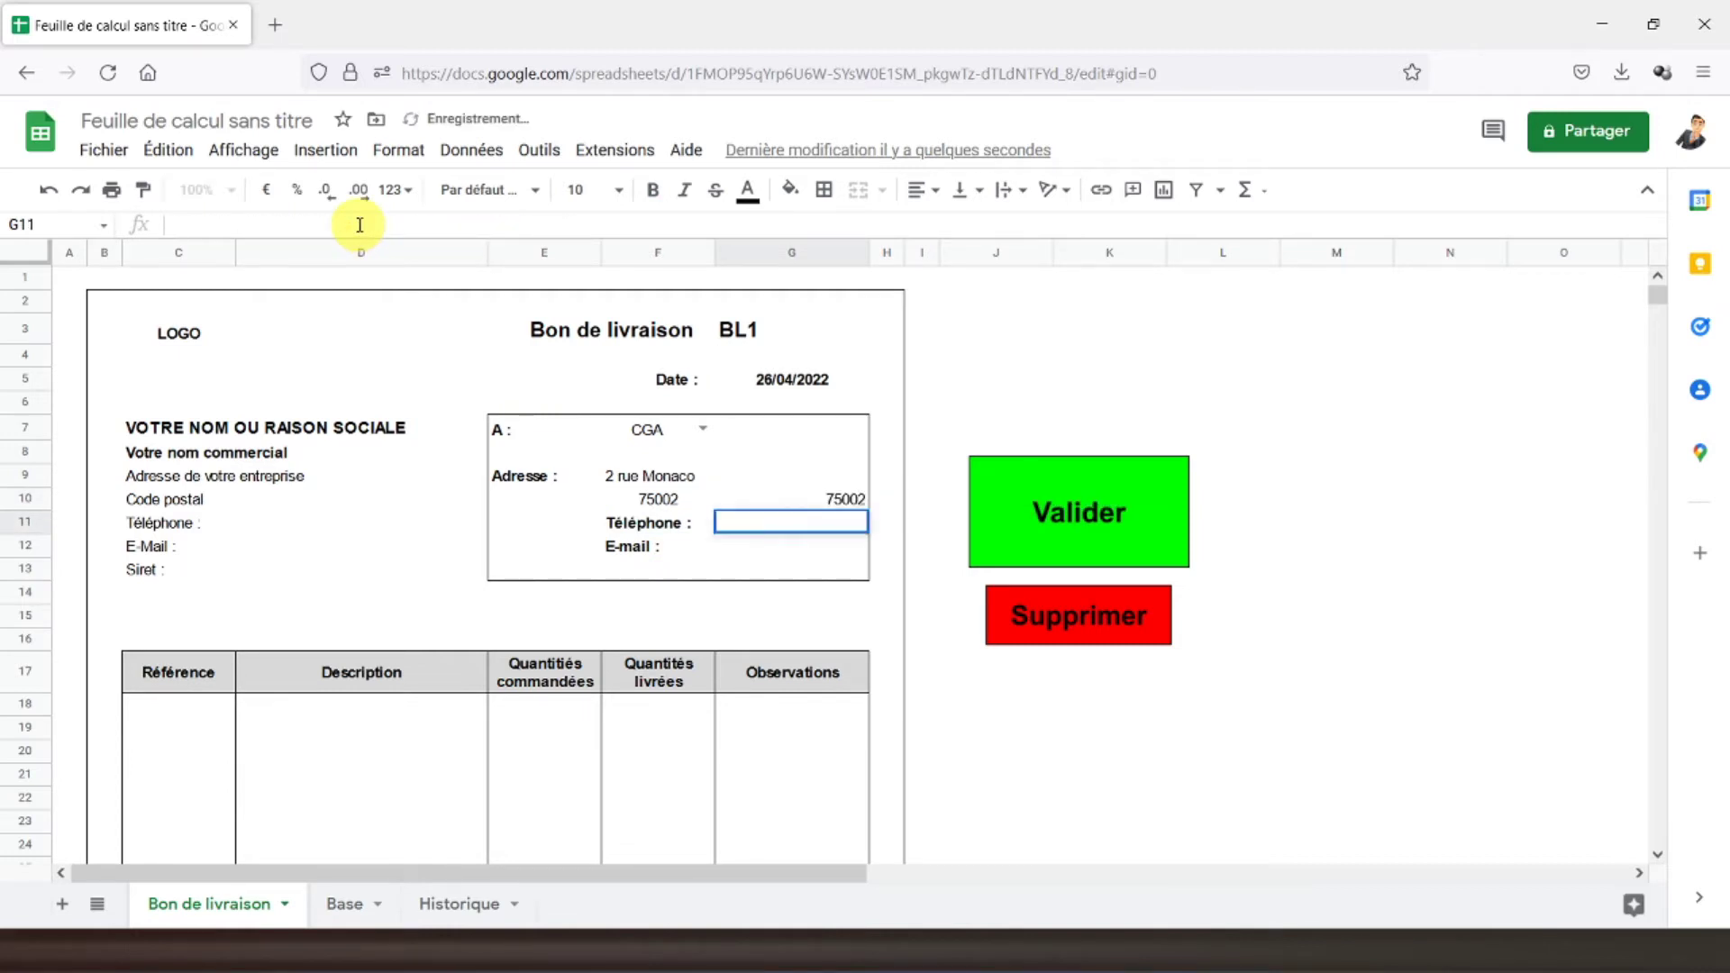
{"action": "left_click", "coordinate": [359, 224]}
{"action": "key", "text": "ctrl+v"}
{"action": "key", "text": "Return"}
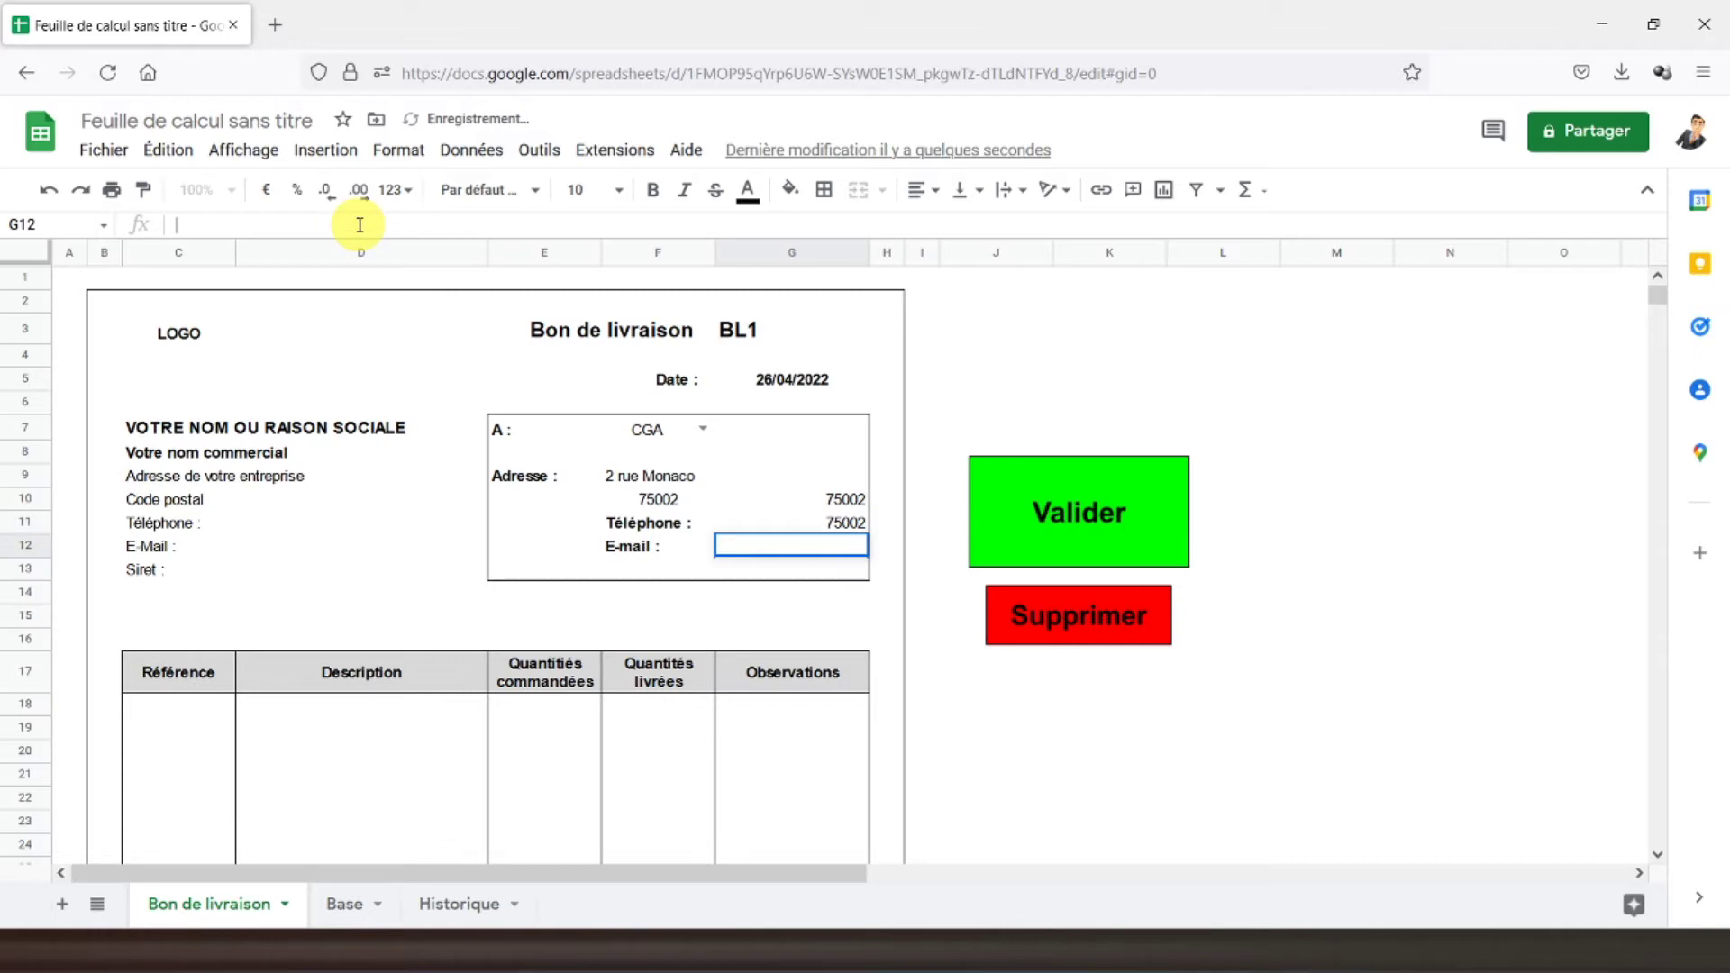
{"action": "left_click", "coordinate": [360, 224]}
{"action": "key", "text": "ctrl+v"}
{"action": "key", "text": "Return"}
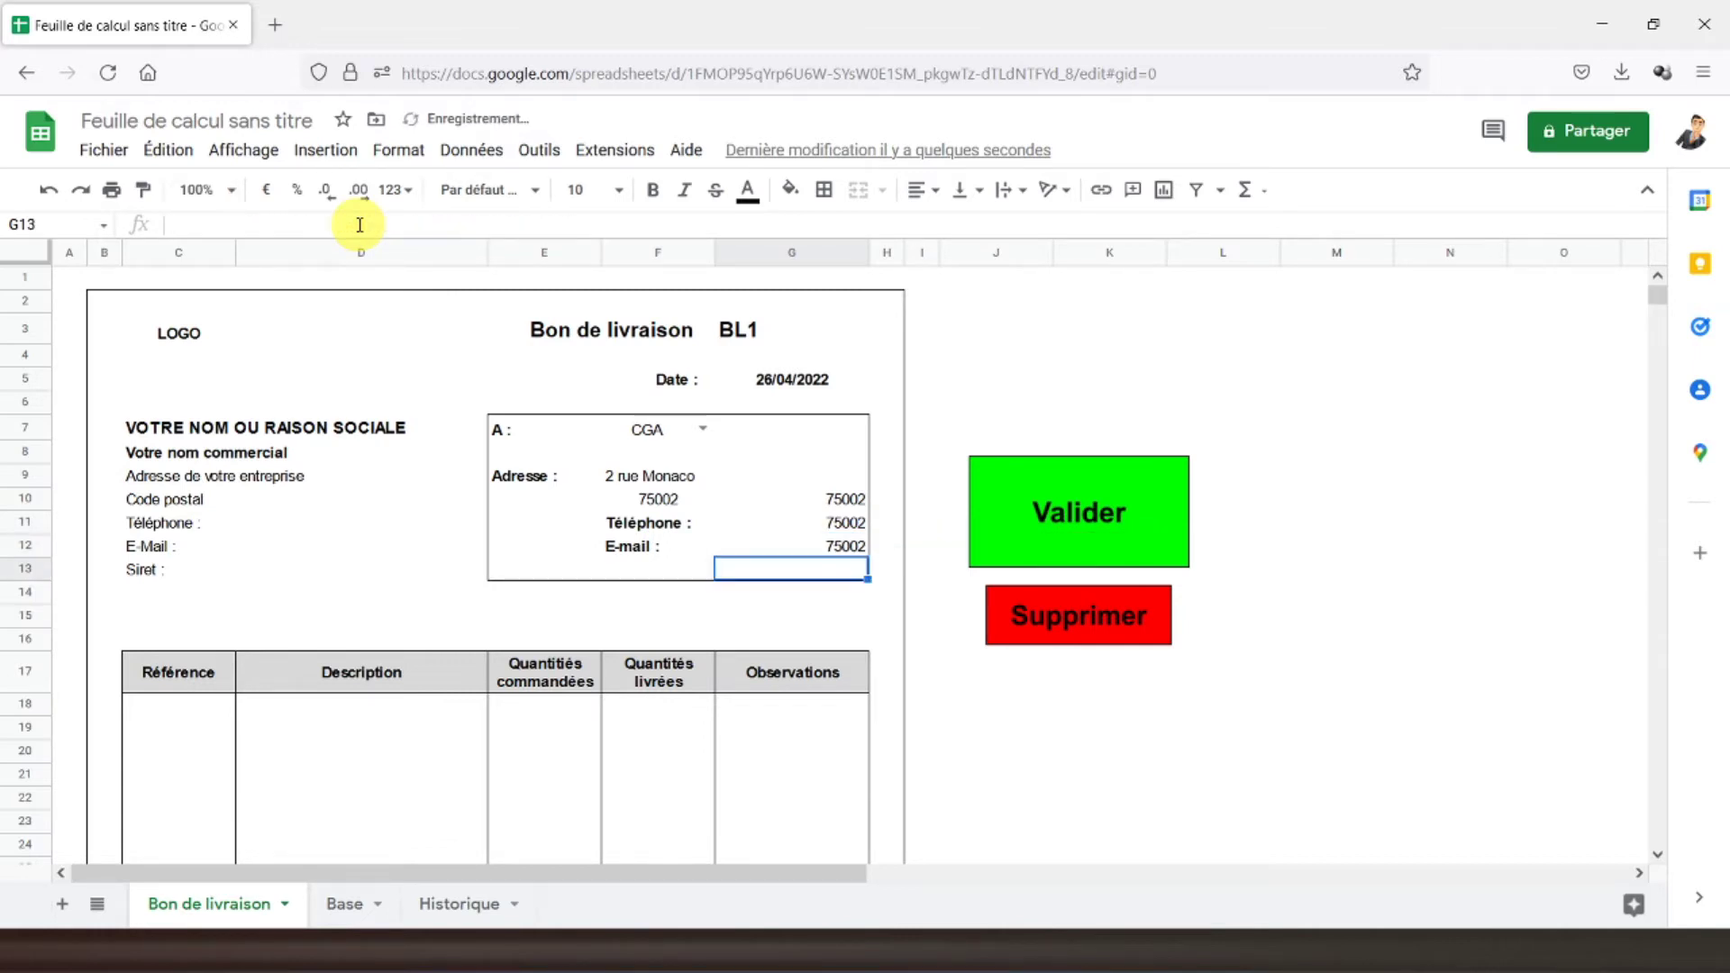
- Set G10:G12 lookup columns to 4, 5 and 6 for city Paris, phone and e-mail
{"action": "left_click", "coordinate": [649, 510]}
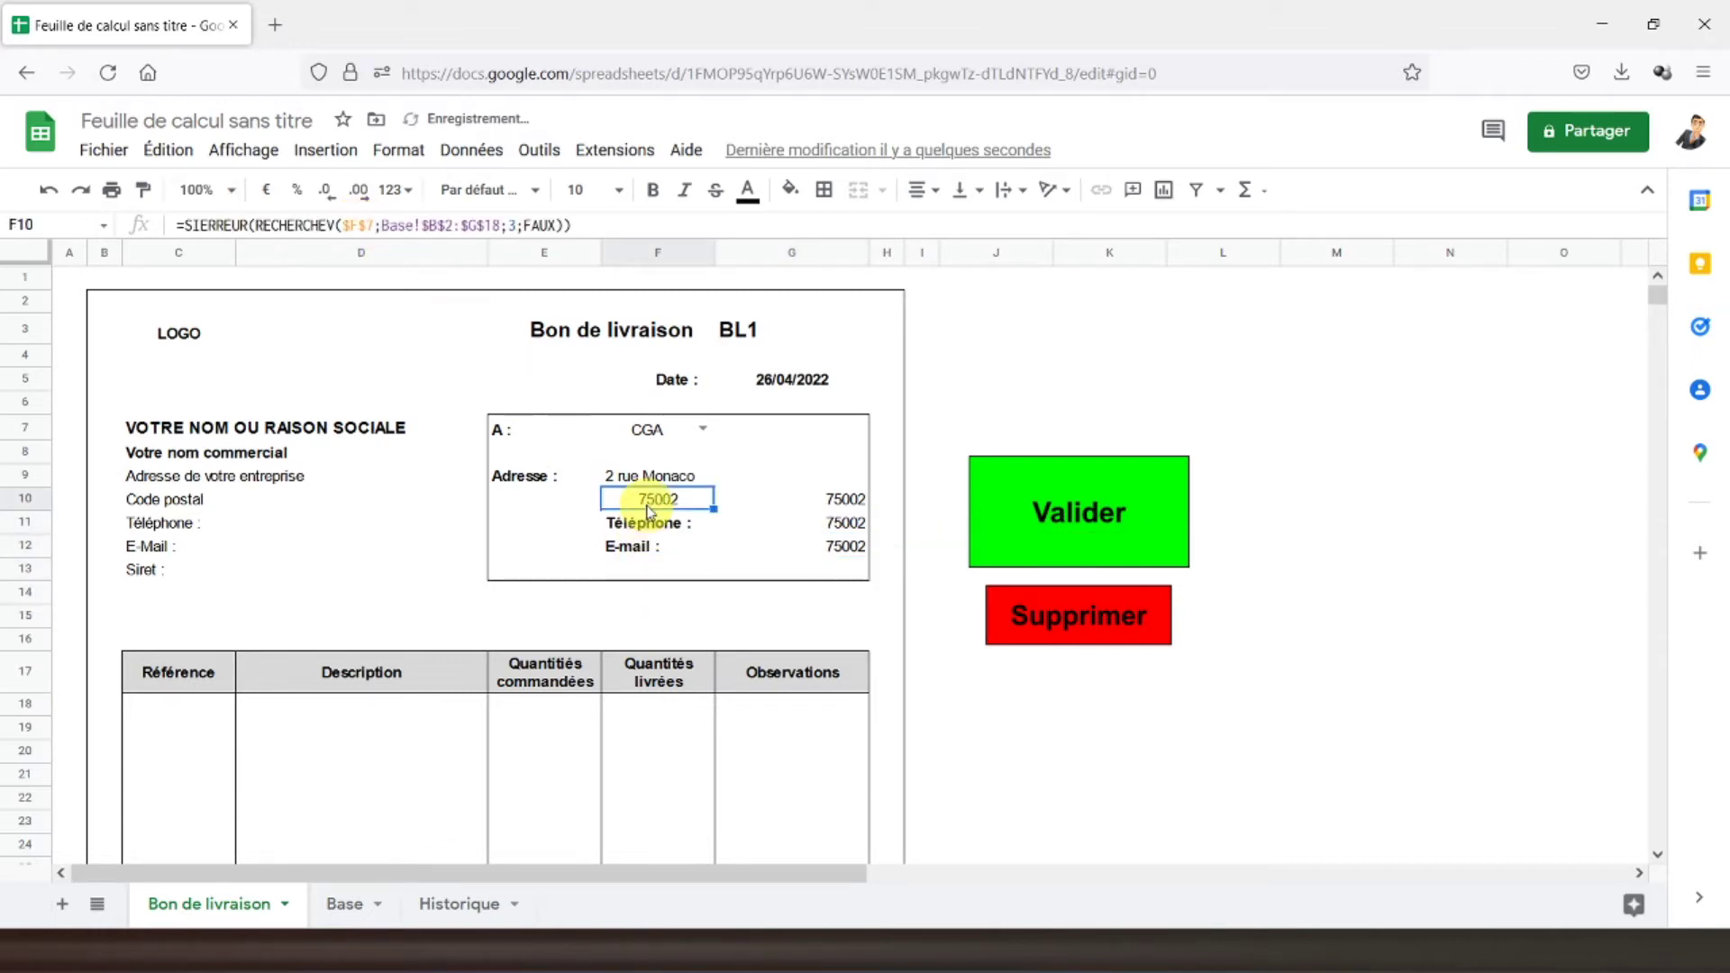
{"action": "left_click", "coordinate": [766, 499]}
{"action": "left_click", "coordinate": [518, 226]}
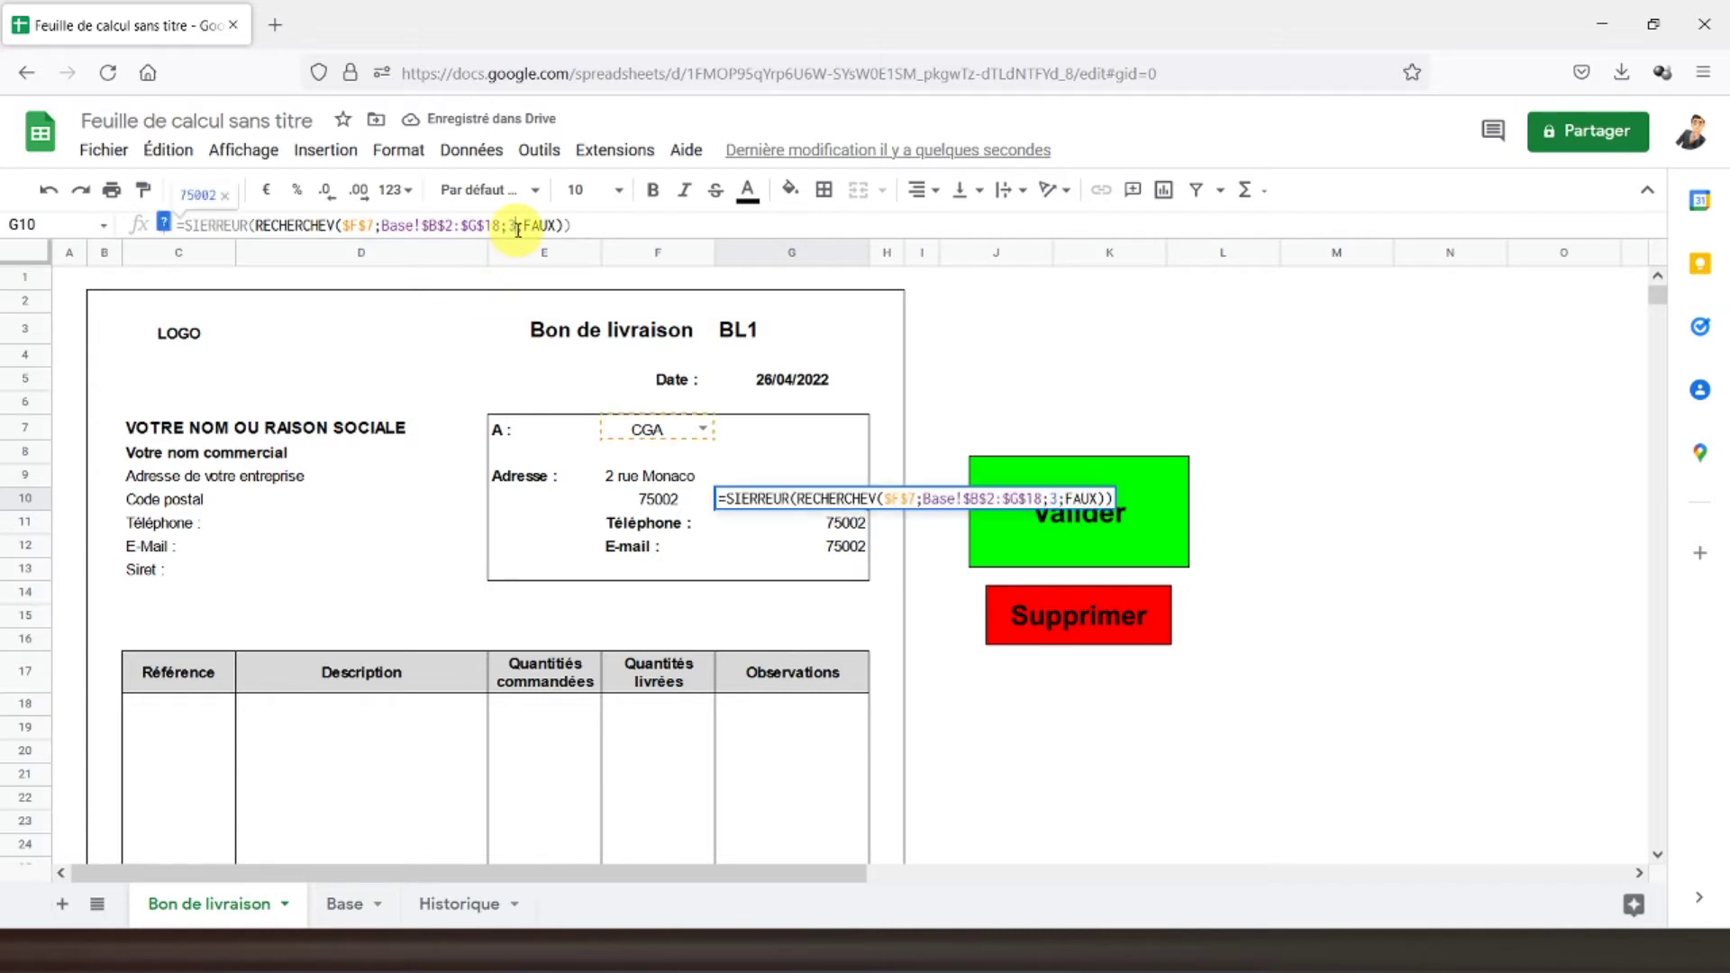
{"action": "type", "text": "4"}
{"action": "key", "text": "Return"}
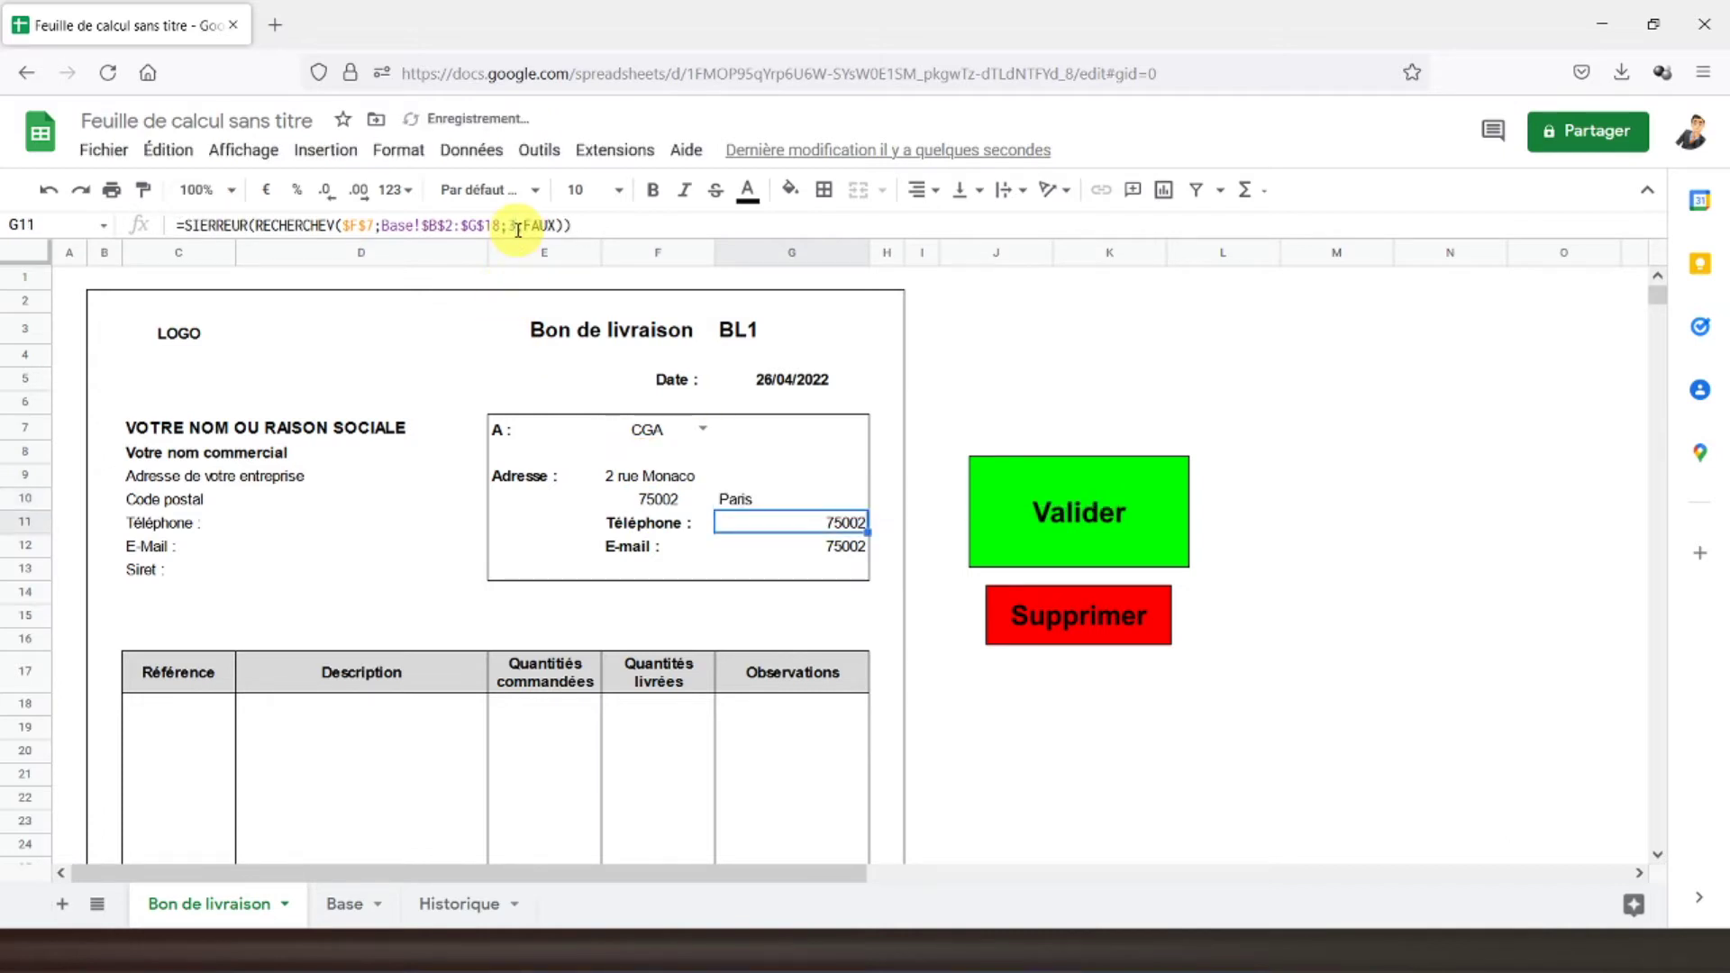
{"action": "left_click", "coordinate": [518, 226]}
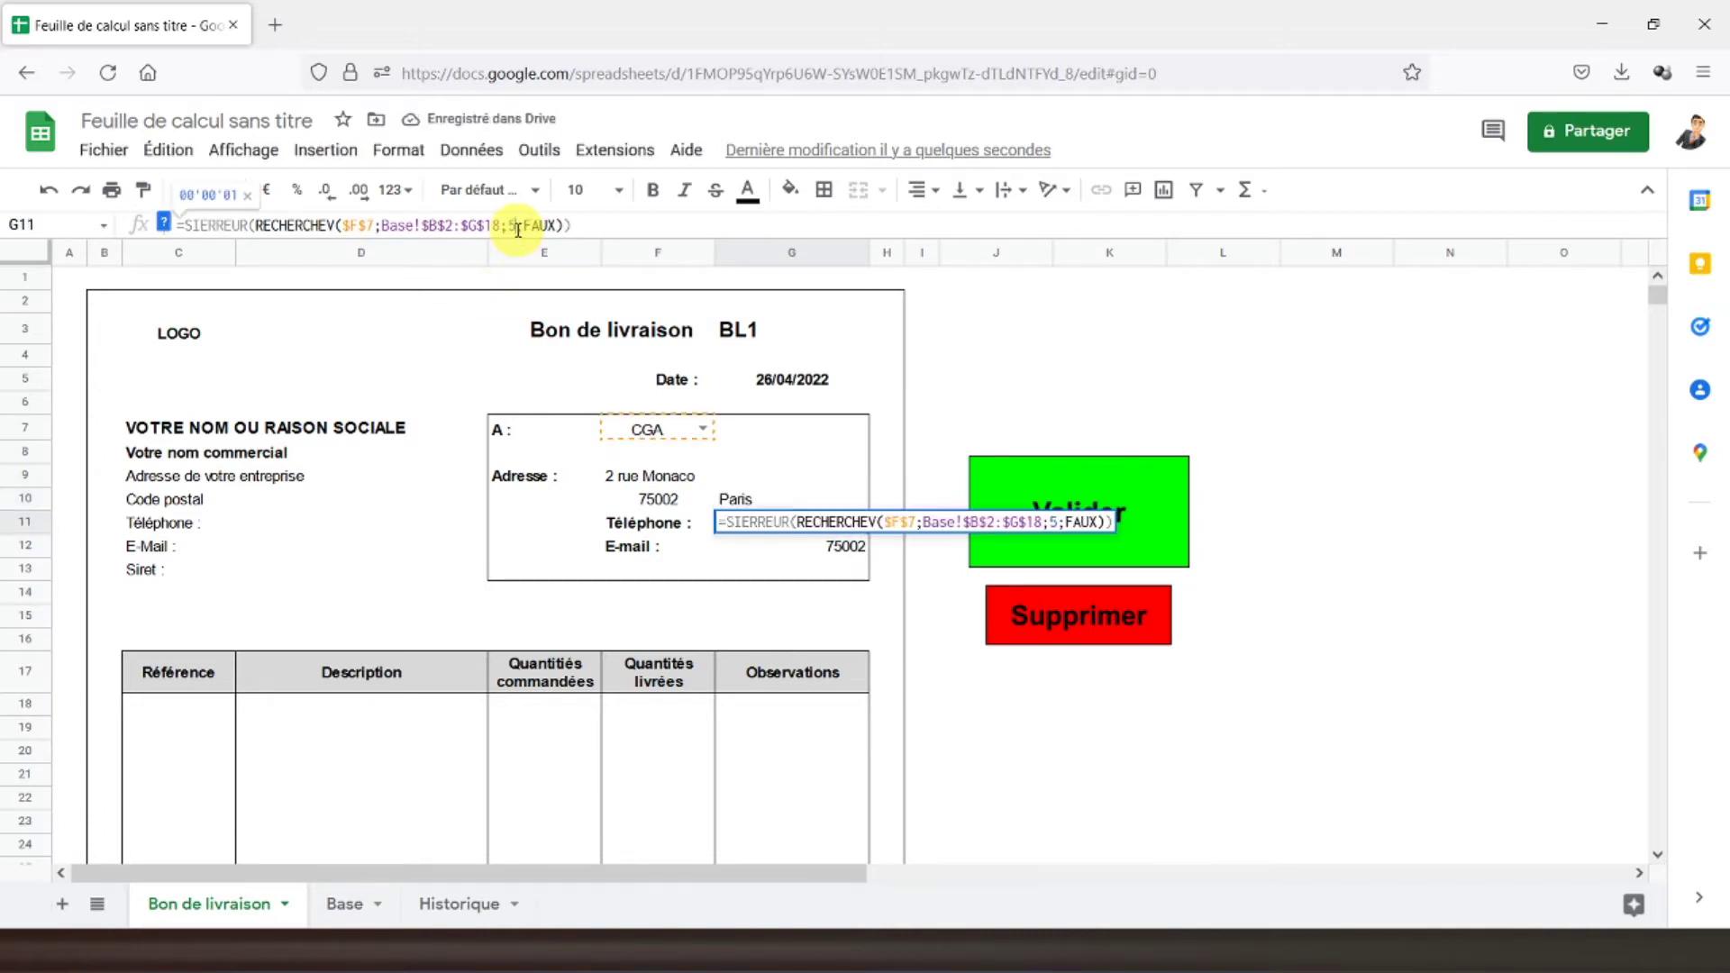
{"action": "key", "text": "Return"}
{"action": "left_click", "coordinate": [518, 226]}
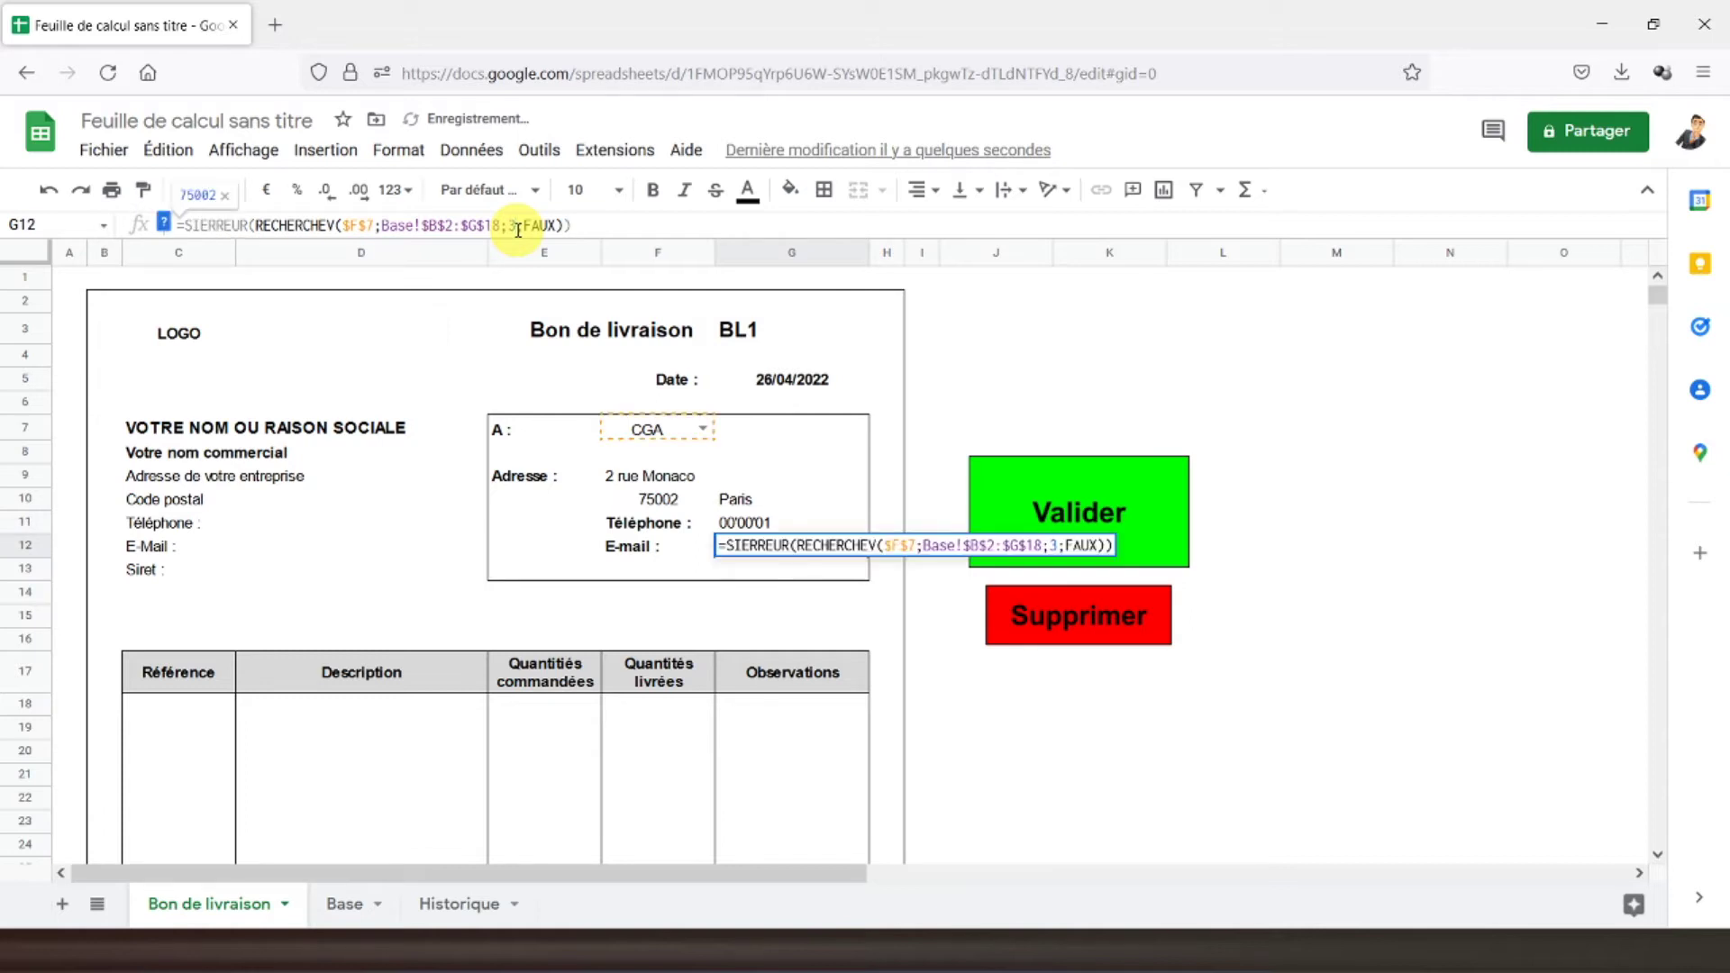
{"action": "key", "text": "Return"}
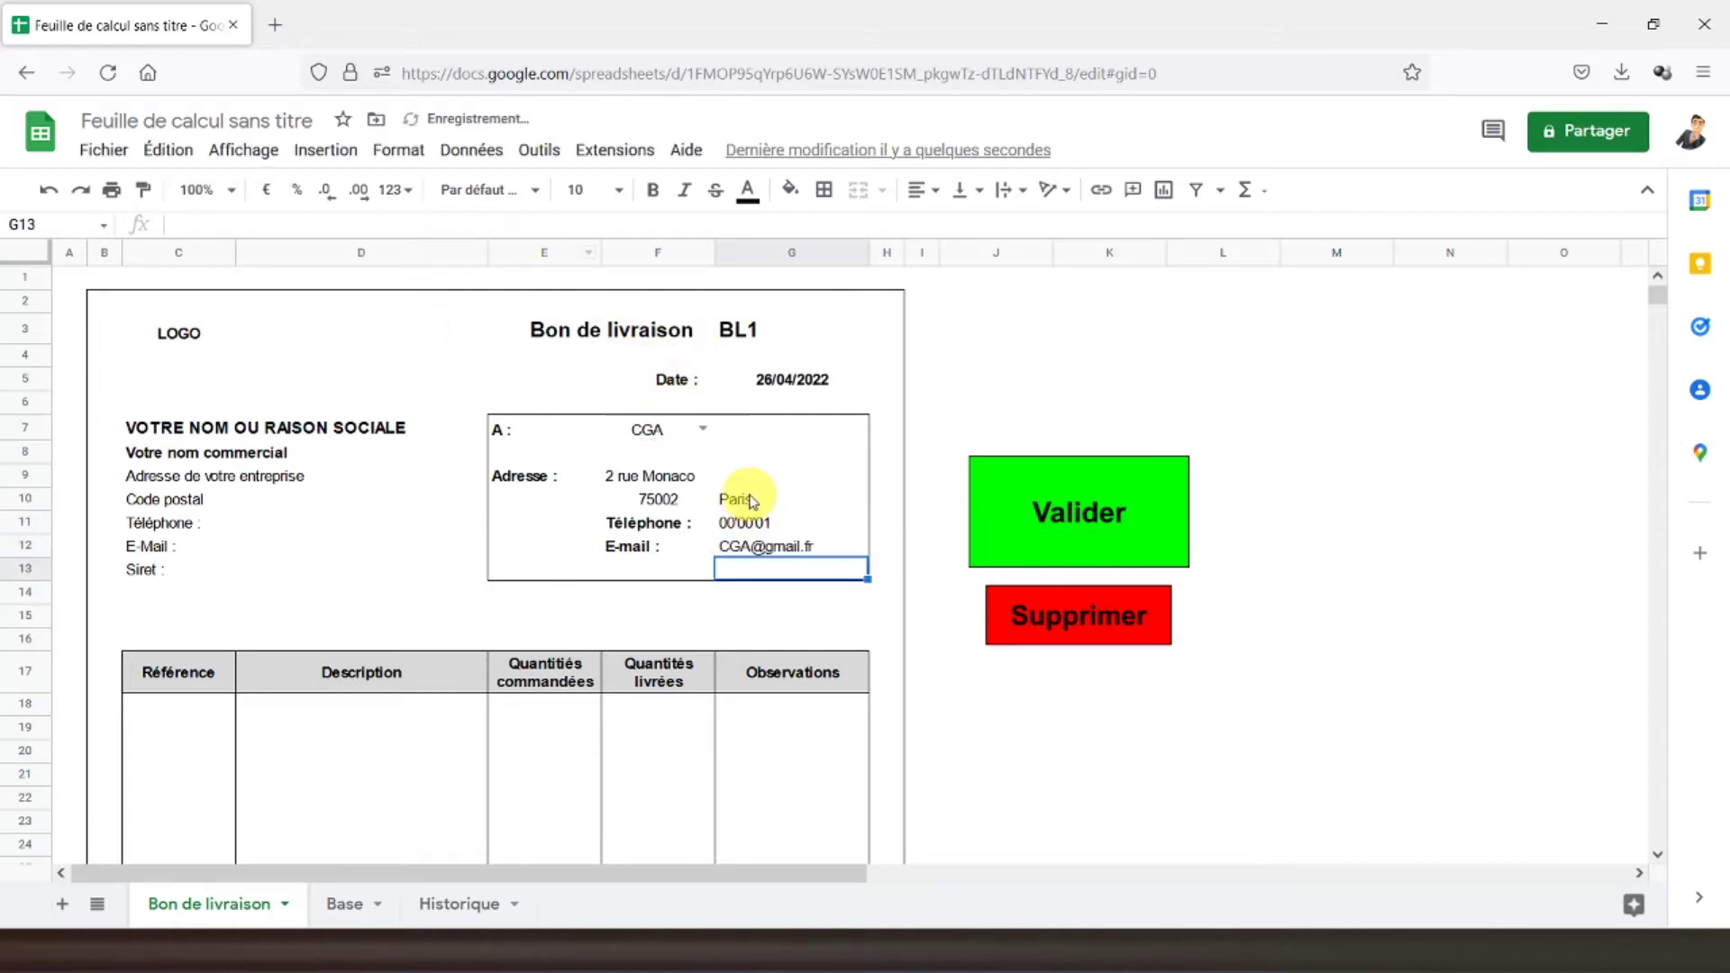
{"action": "left_click_drag", "start_coordinate": [752, 502], "coordinate": [762, 546]}
{"action": "left_click", "coordinate": [923, 189]}
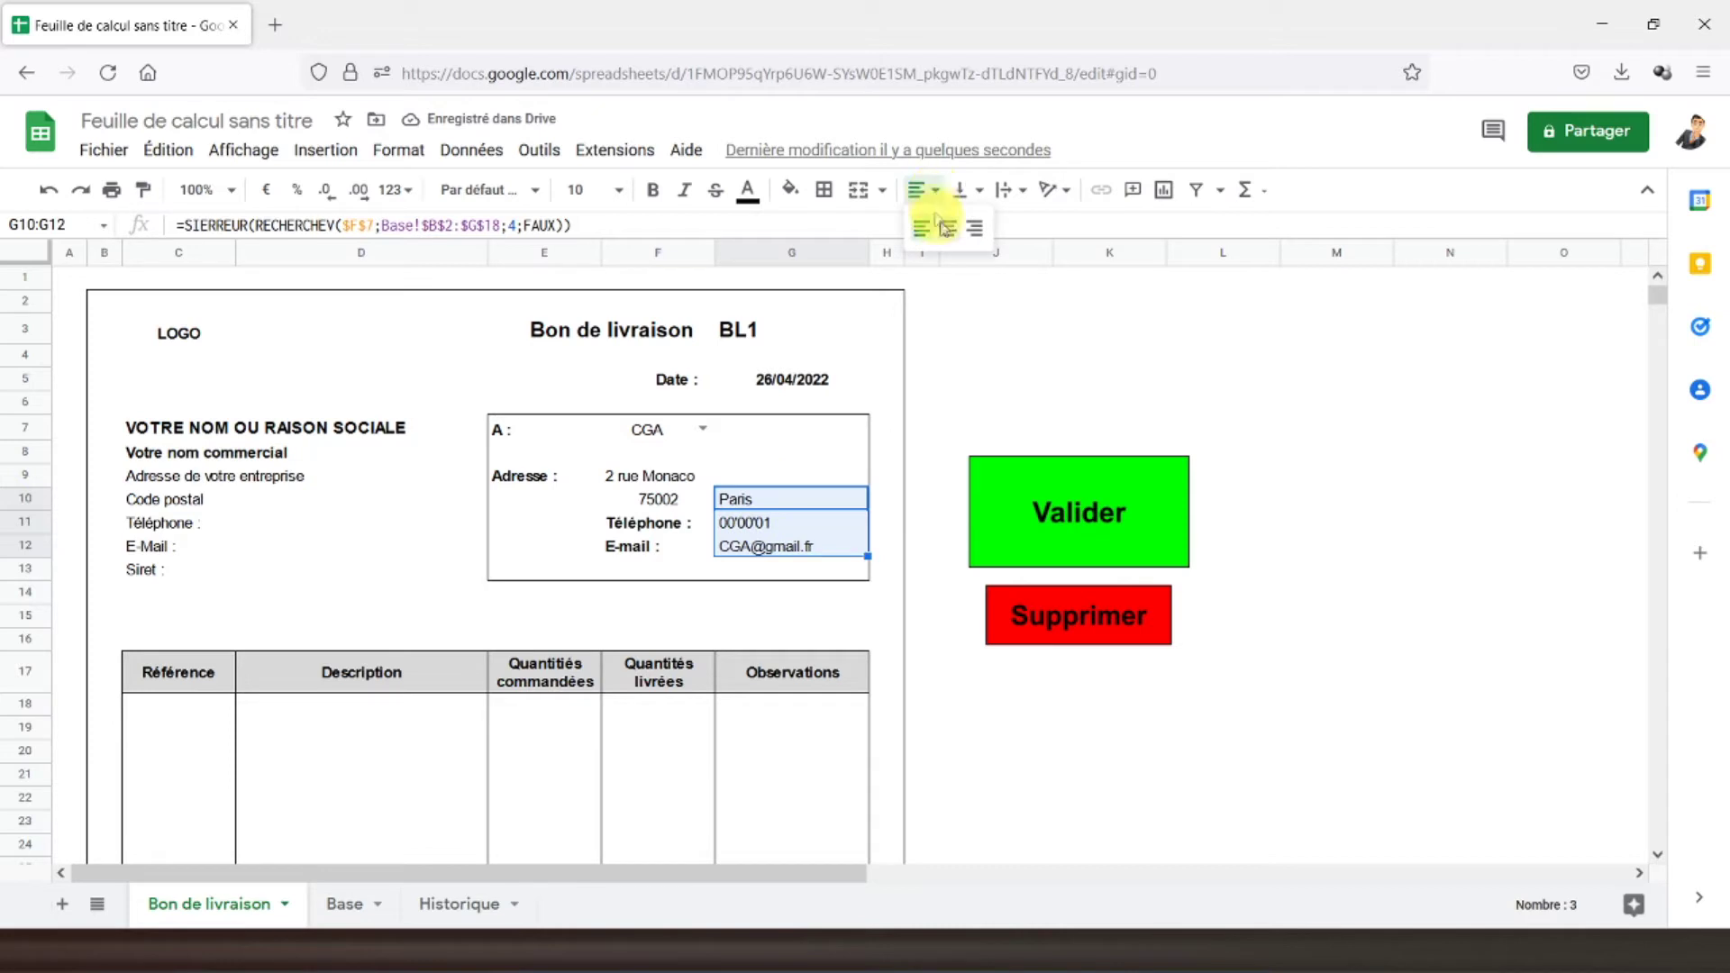
- Centre the city, phone and e-mail values in G10:G12
{"action": "left_click", "coordinate": [945, 228]}
{"action": "left_click", "coordinate": [919, 189]}
{"action": "left_click", "coordinate": [950, 230]}
{"action": "left_click", "coordinate": [541, 475]}
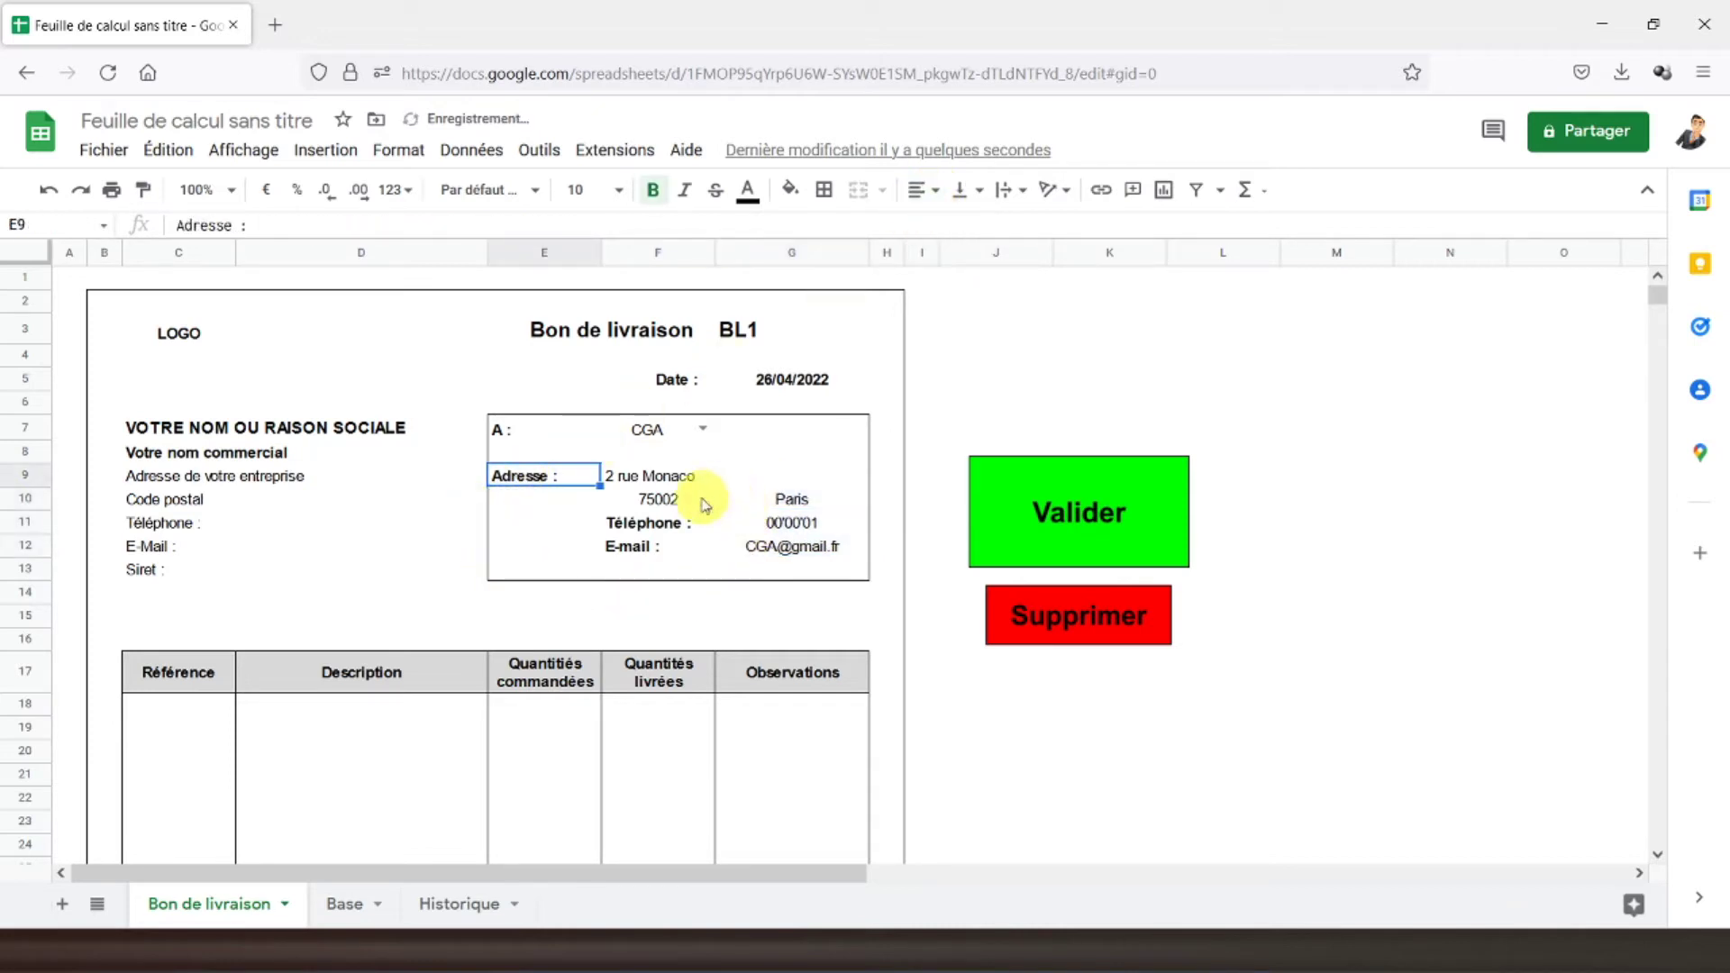
{"action": "left_click", "coordinate": [451, 523]}
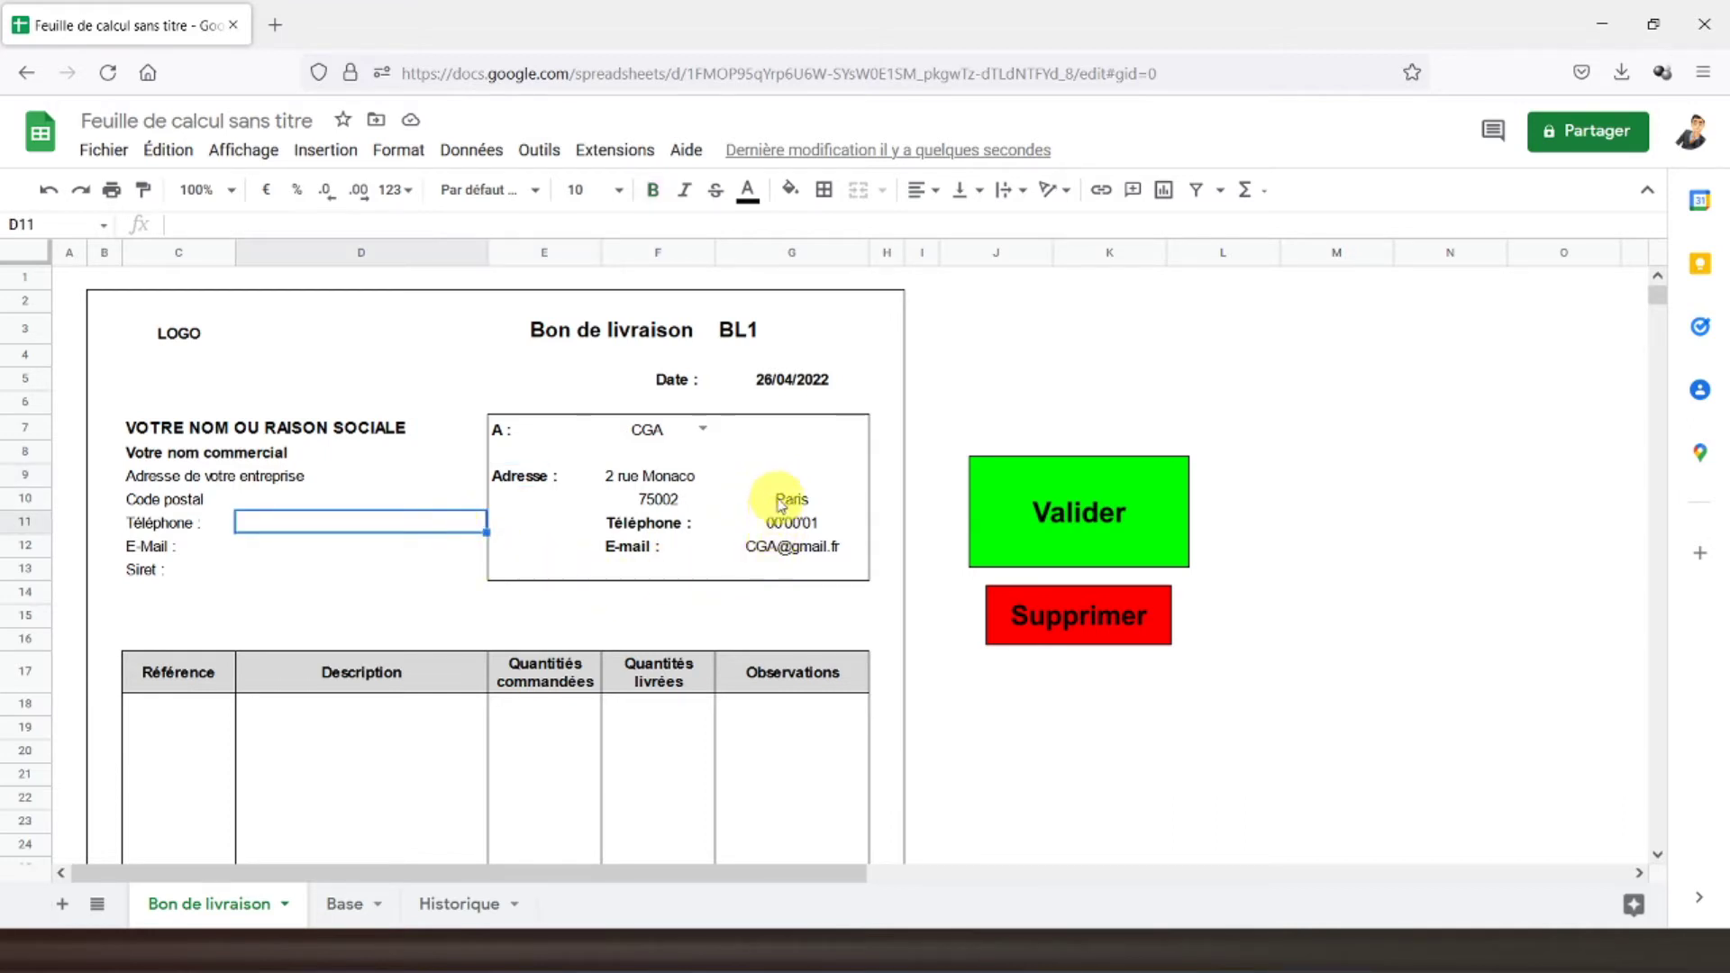
- Test the lookups by switching the client between AER and CGA, leaving AER selected
{"action": "left_click", "coordinate": [703, 430]}
{"action": "left_click", "coordinate": [676, 451]}
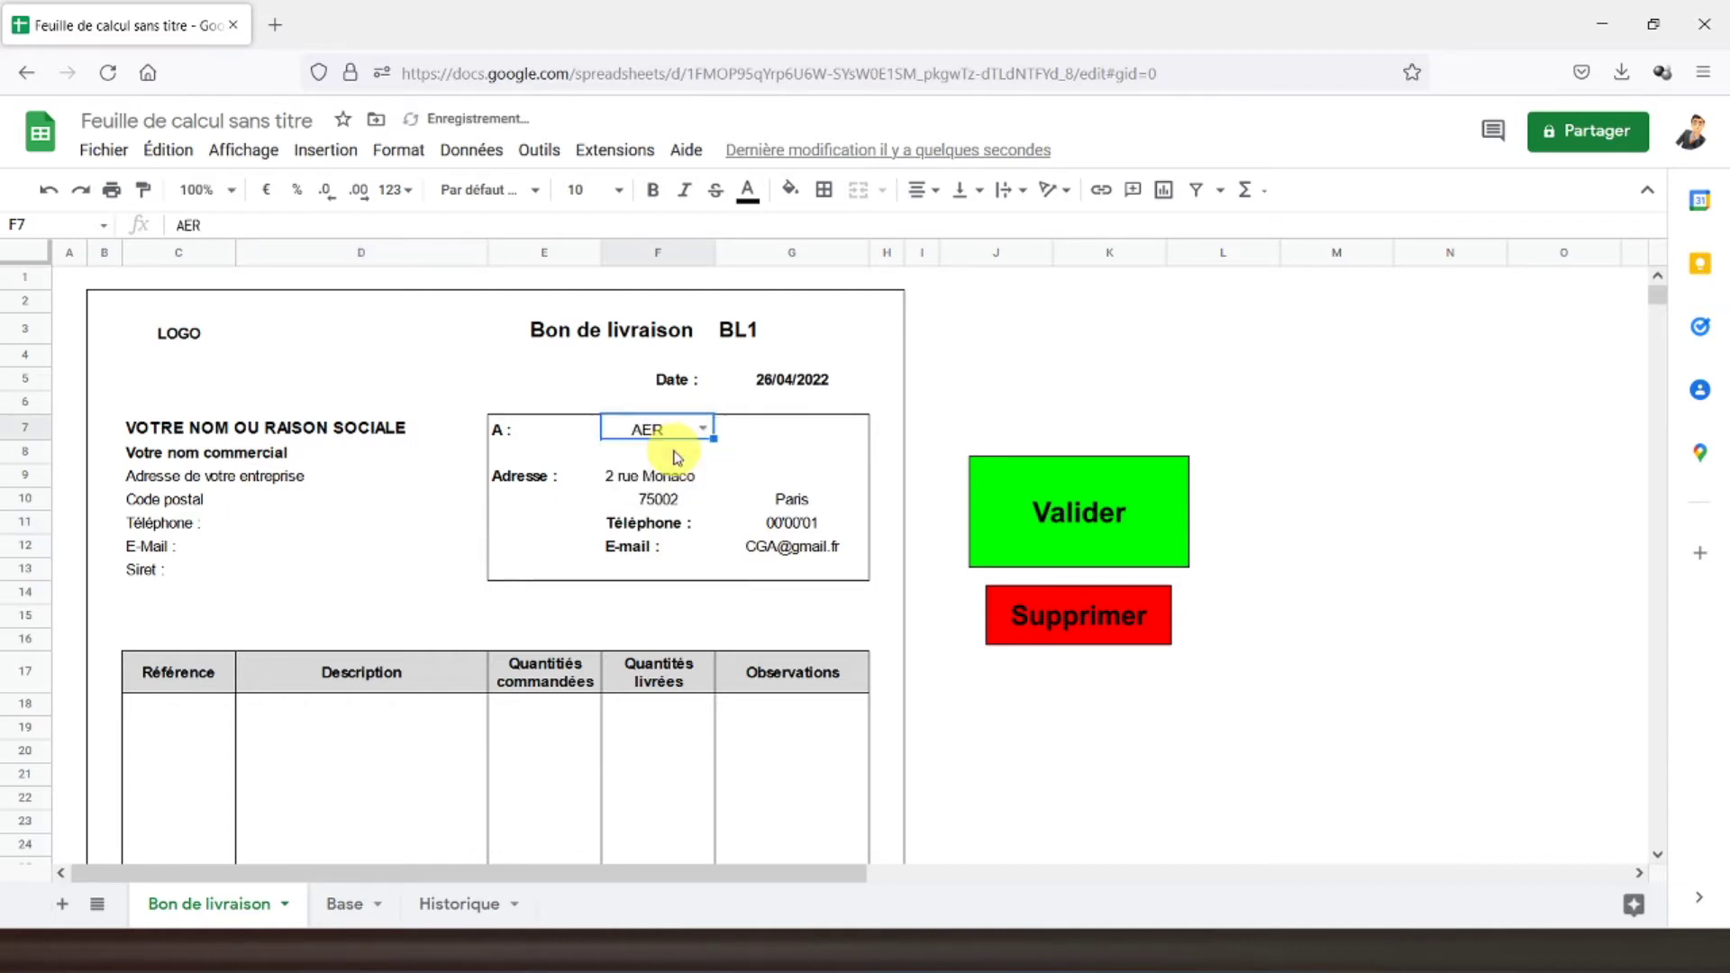
{"action": "left_click", "coordinate": [703, 430]}
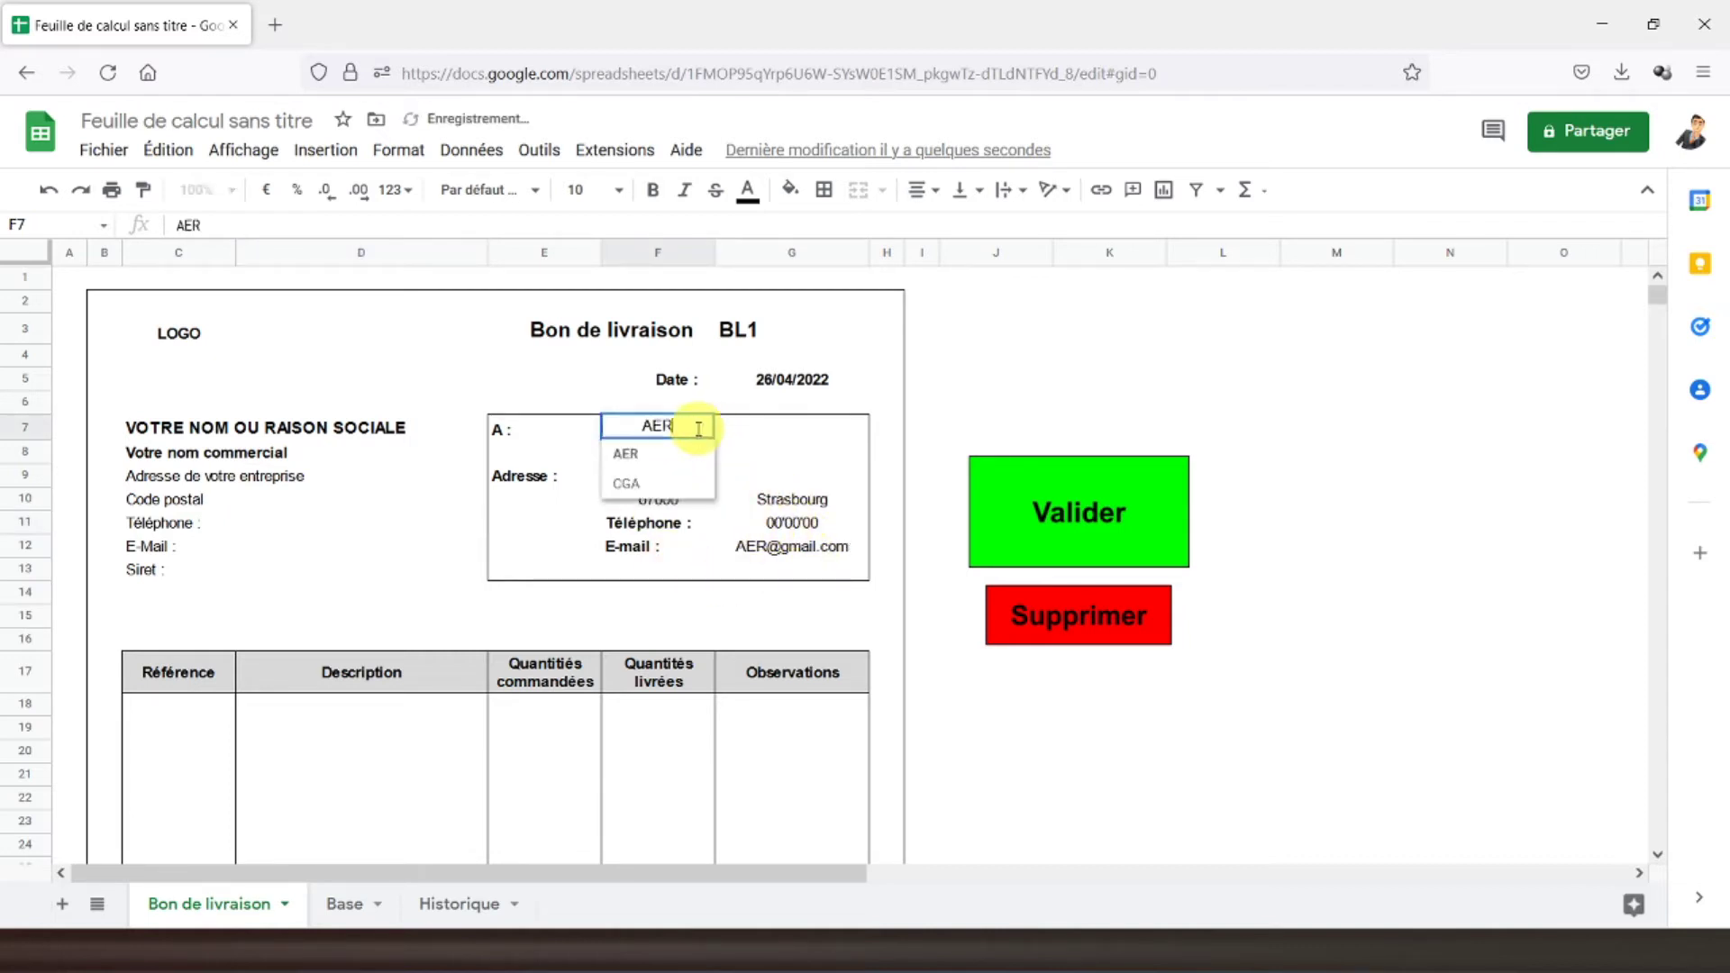
{"action": "left_click", "coordinate": [675, 477]}
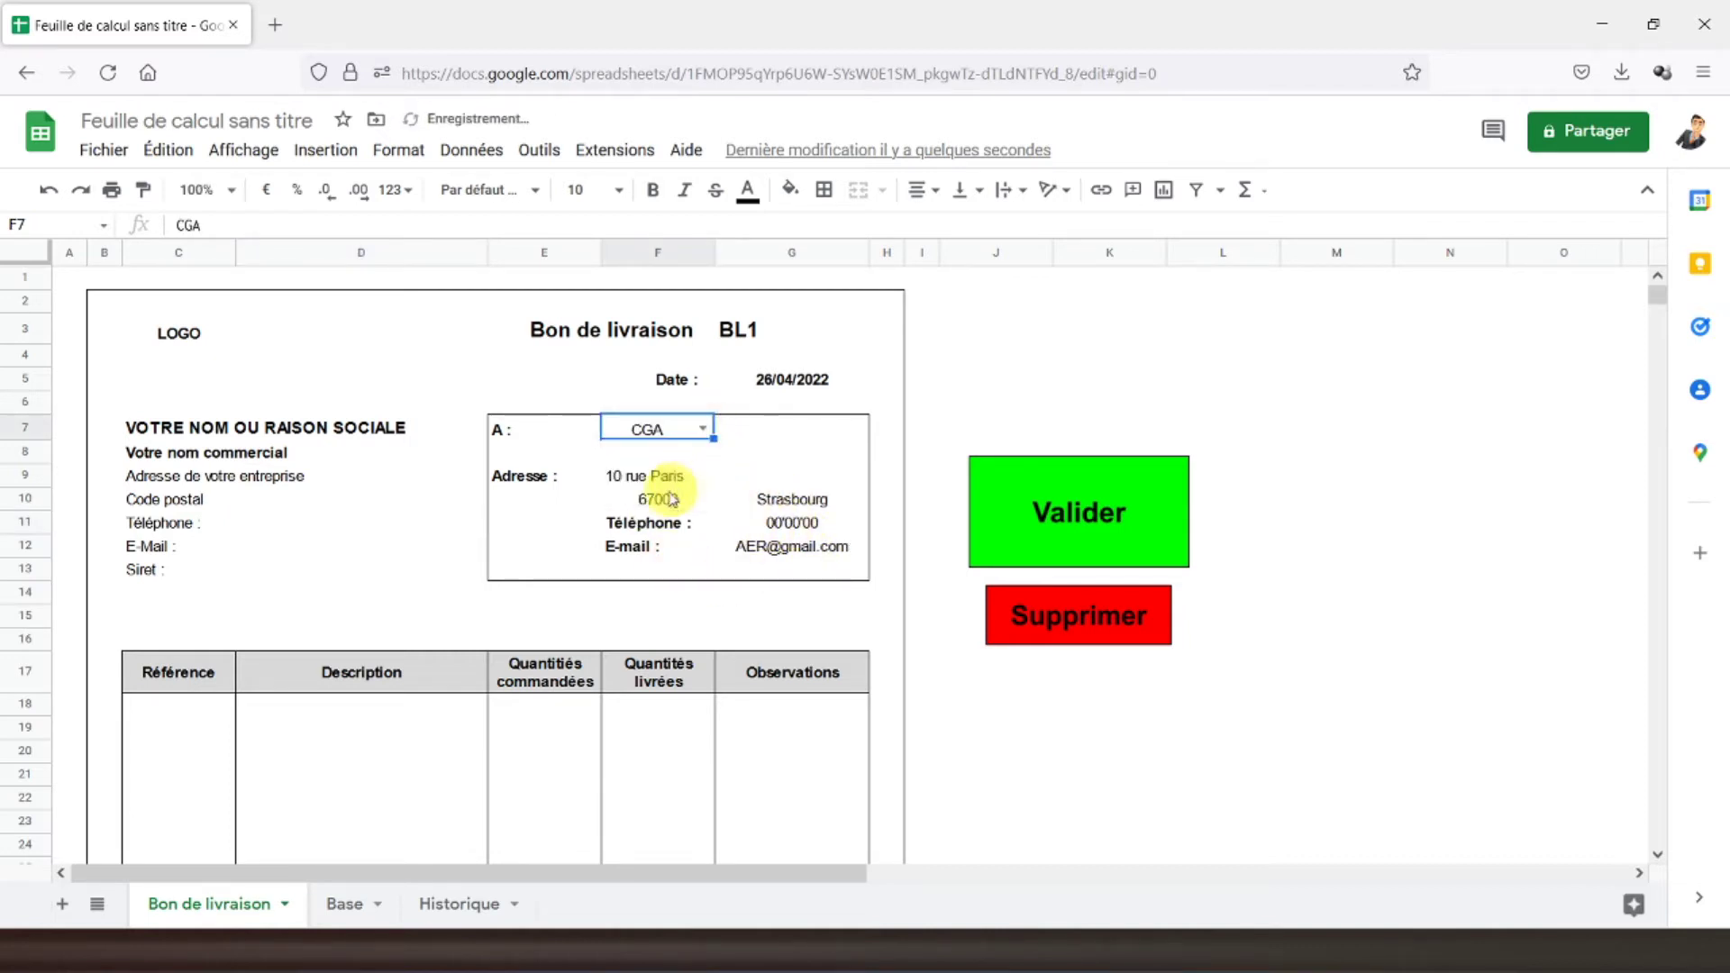
{"action": "left_click", "coordinate": [703, 430]}
{"action": "left_click", "coordinate": [667, 458]}
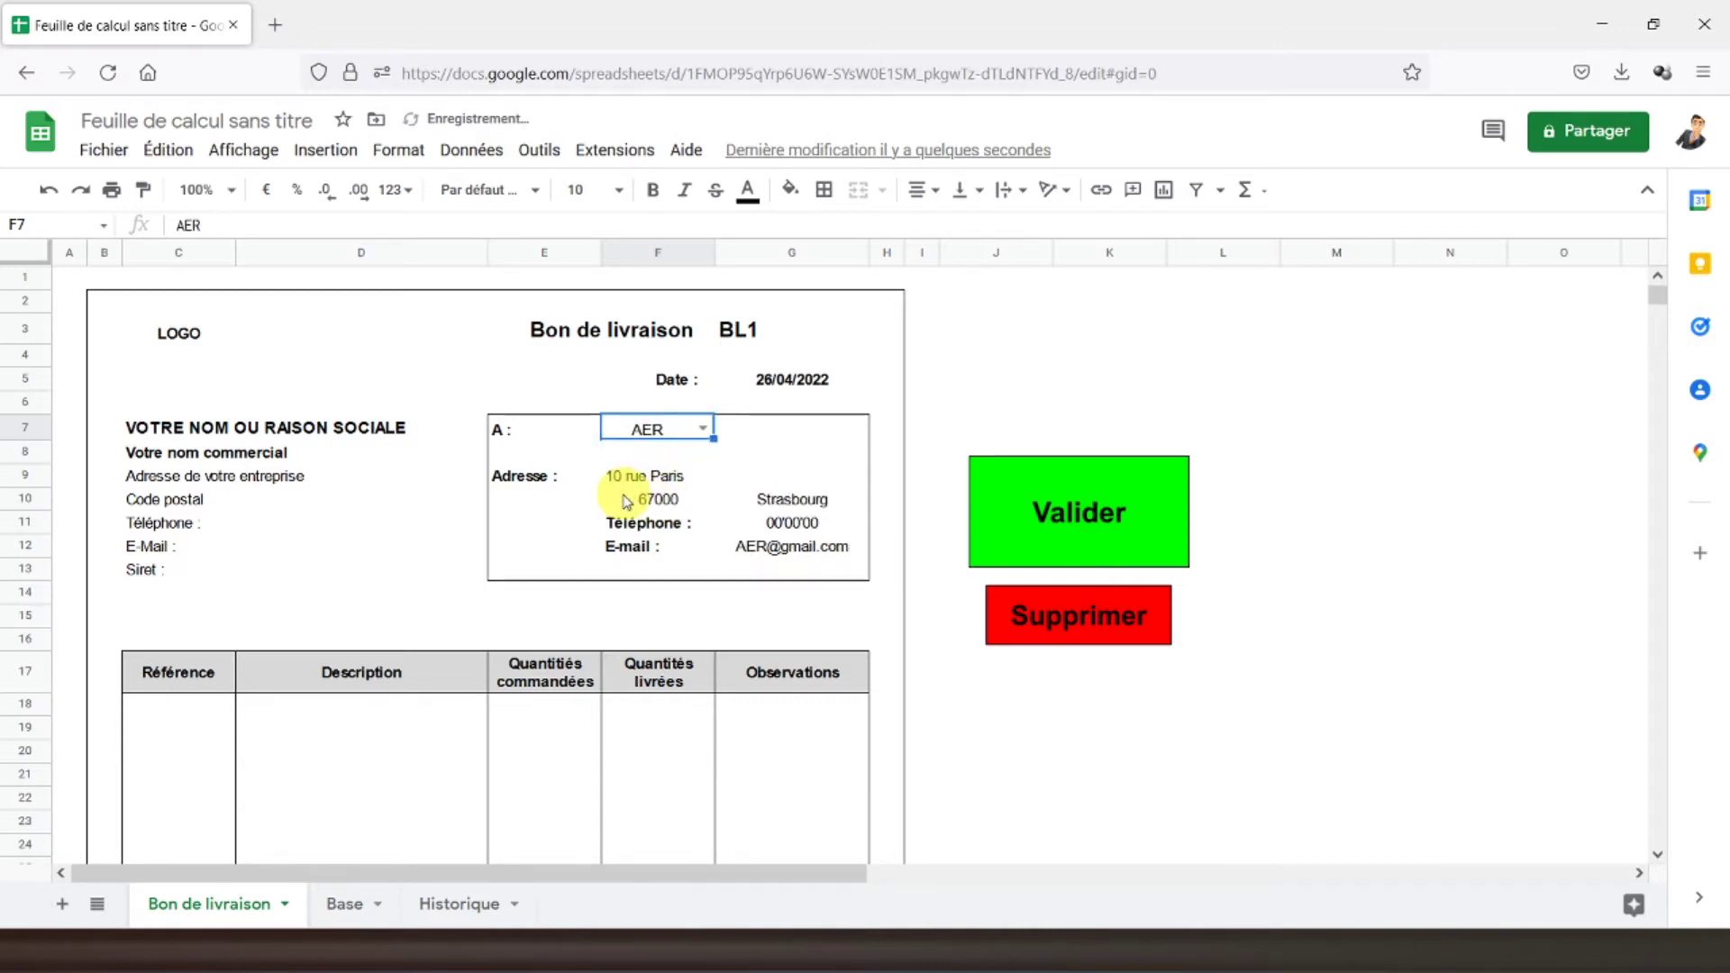
- Select the company details block from name to Siret, then the LOGO cell
{"action": "left_click", "coordinate": [206, 578]}
{"action": "left_click", "coordinate": [191, 436]}
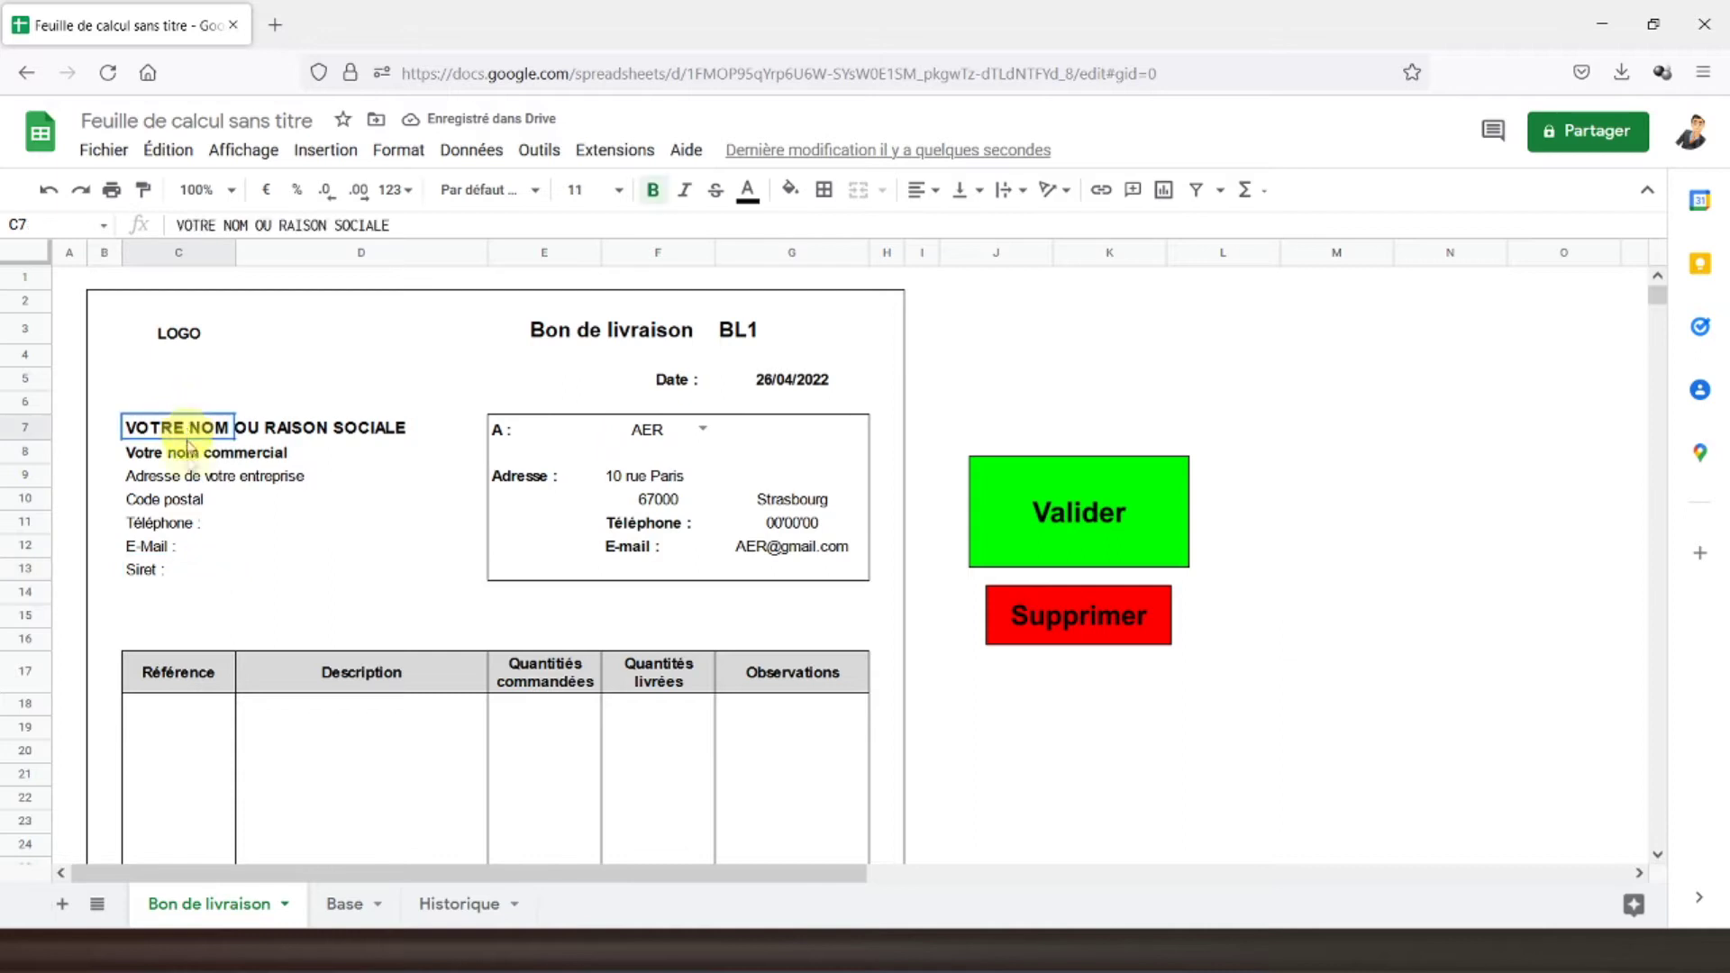
{"action": "left_click_drag", "start_coordinate": [191, 436], "coordinate": [190, 574]}
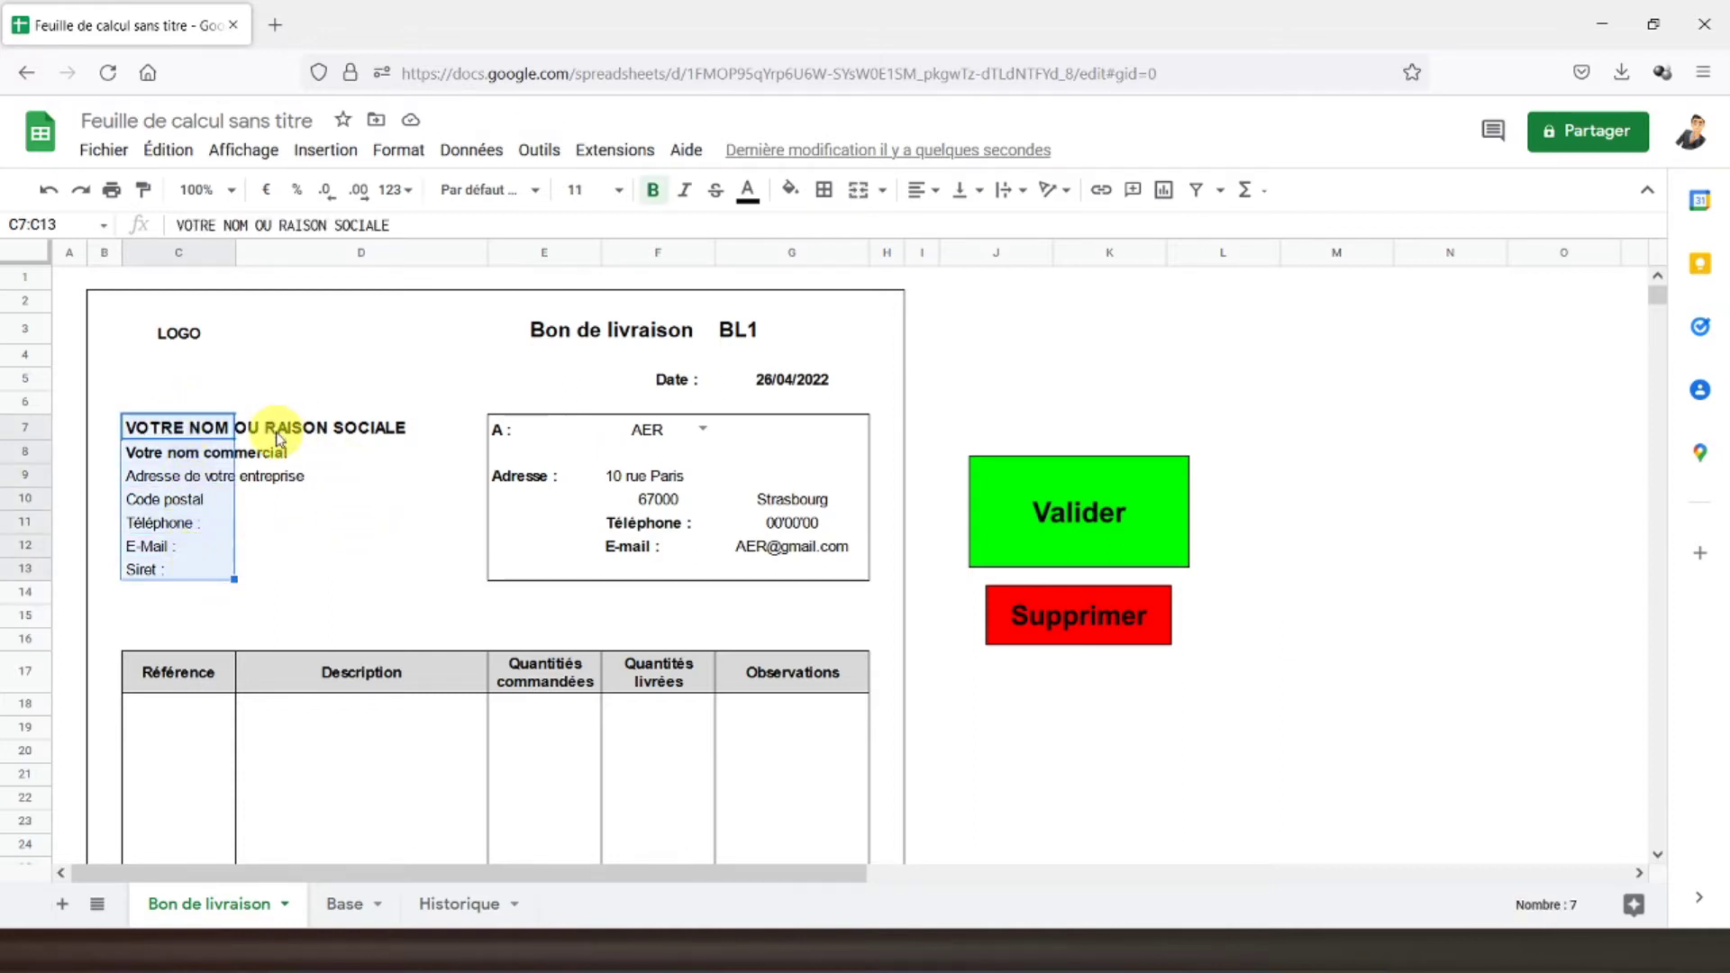
{"action": "left_click", "coordinate": [196, 347]}
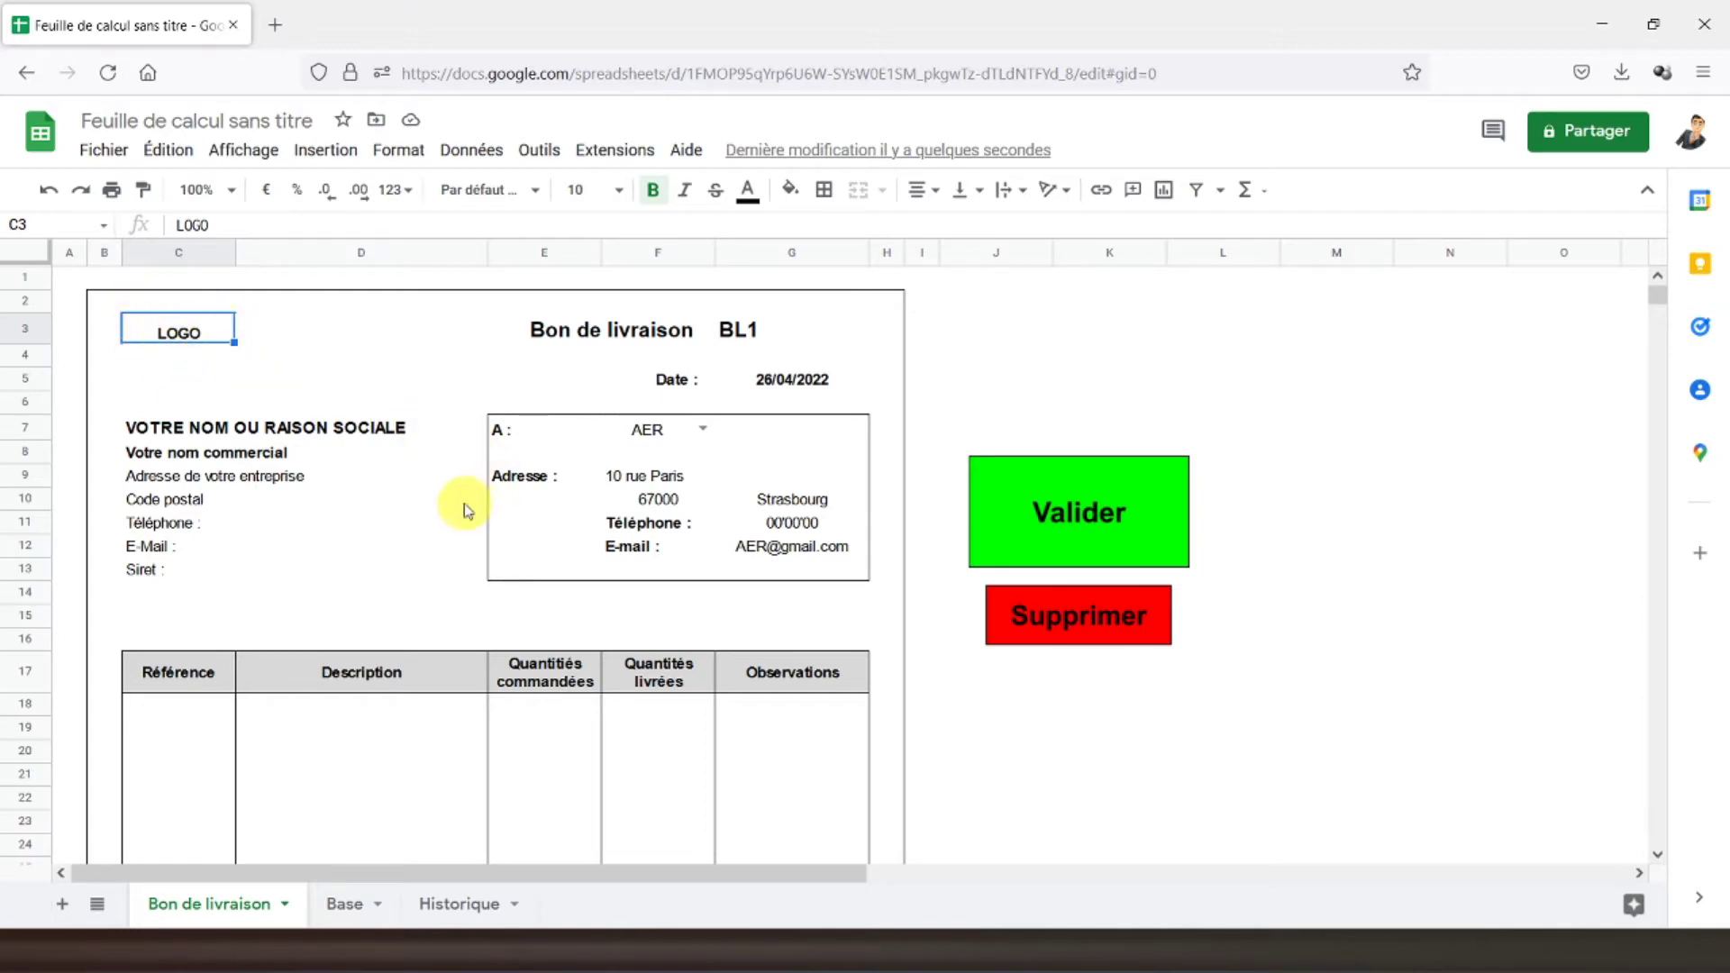
- Select the Référence cells C18:C36 on the delivery note
{"action": "scroll", "coordinate": [466, 509], "scroll_direction": "down", "scroll_amount": 4}
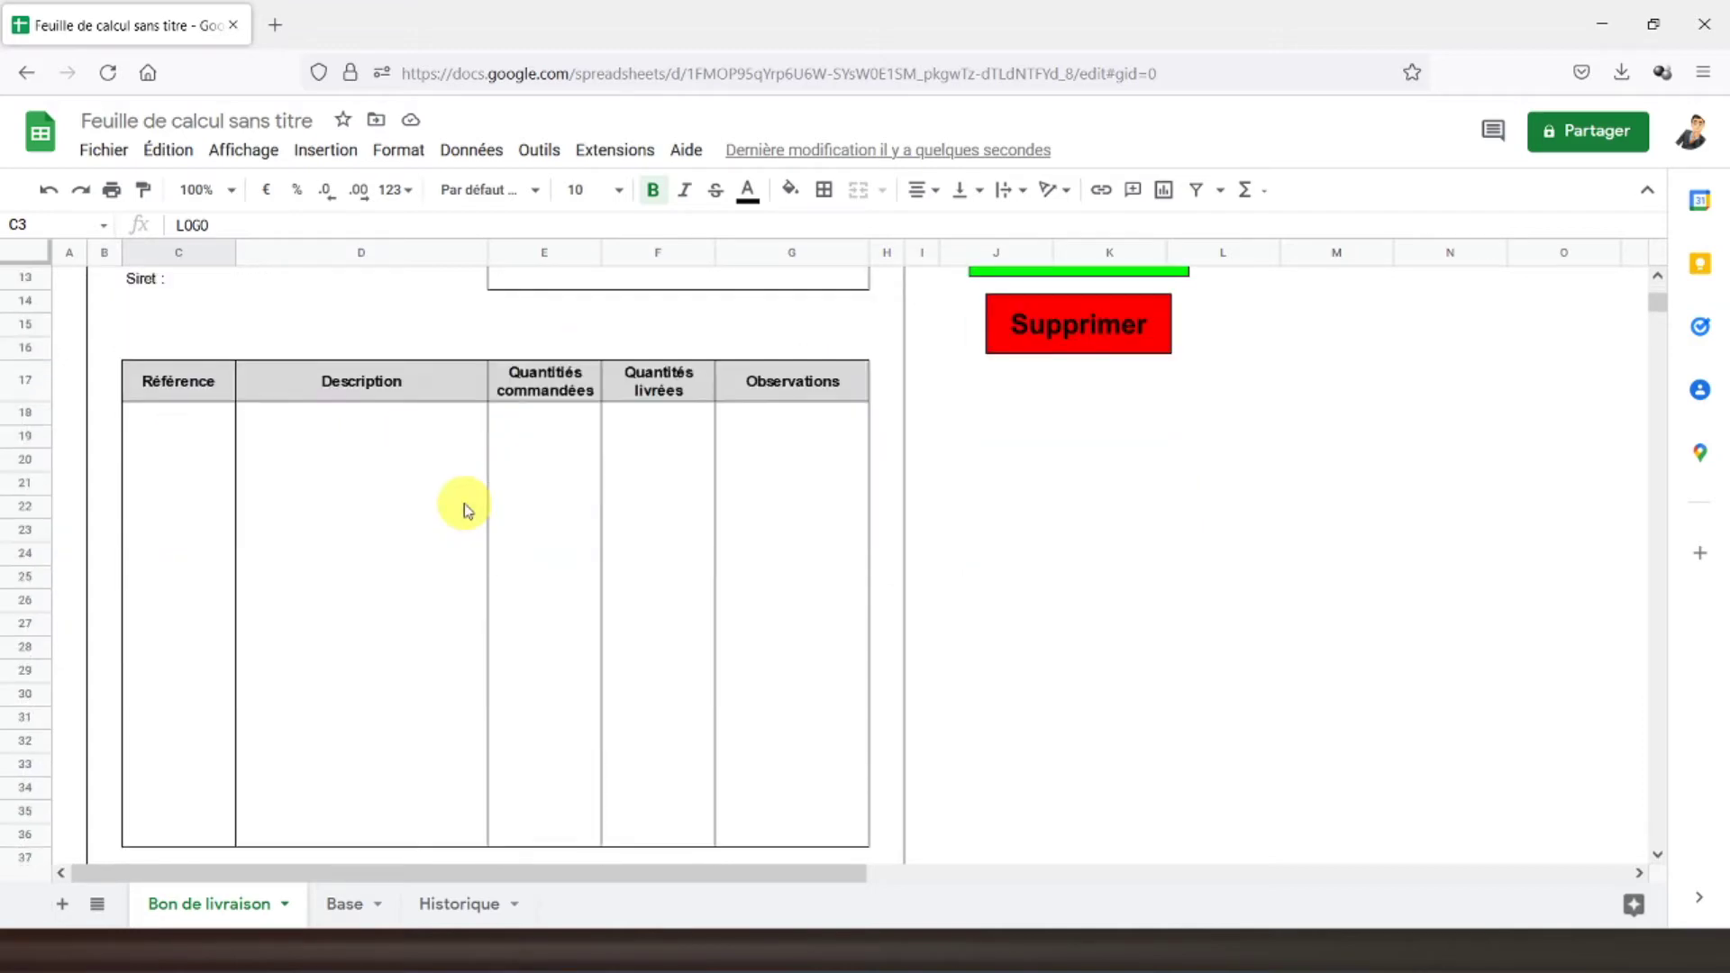
{"action": "left_click", "coordinate": [180, 427]}
{"action": "scroll", "coordinate": [410, 442], "scroll_direction": "down", "scroll_amount": 2}
{"action": "scroll", "coordinate": [410, 442], "scroll_direction": "up", "scroll_amount": 2}
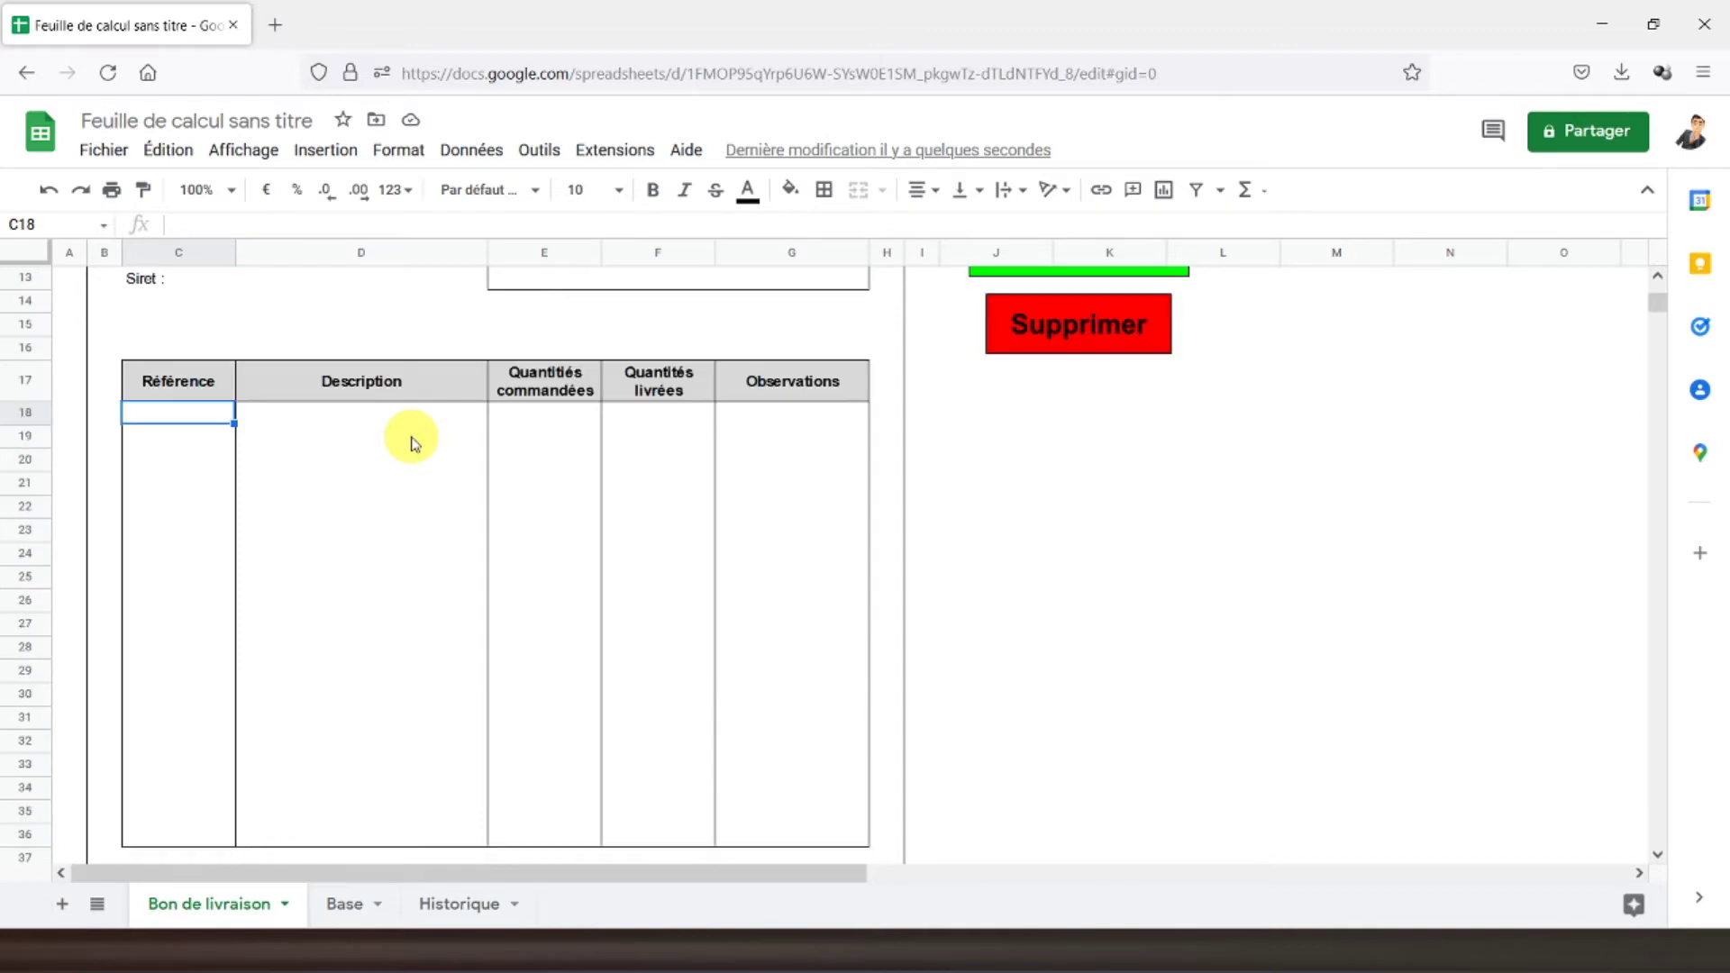
{"action": "left_click_drag", "start_coordinate": [187, 415], "coordinate": [181, 841]}
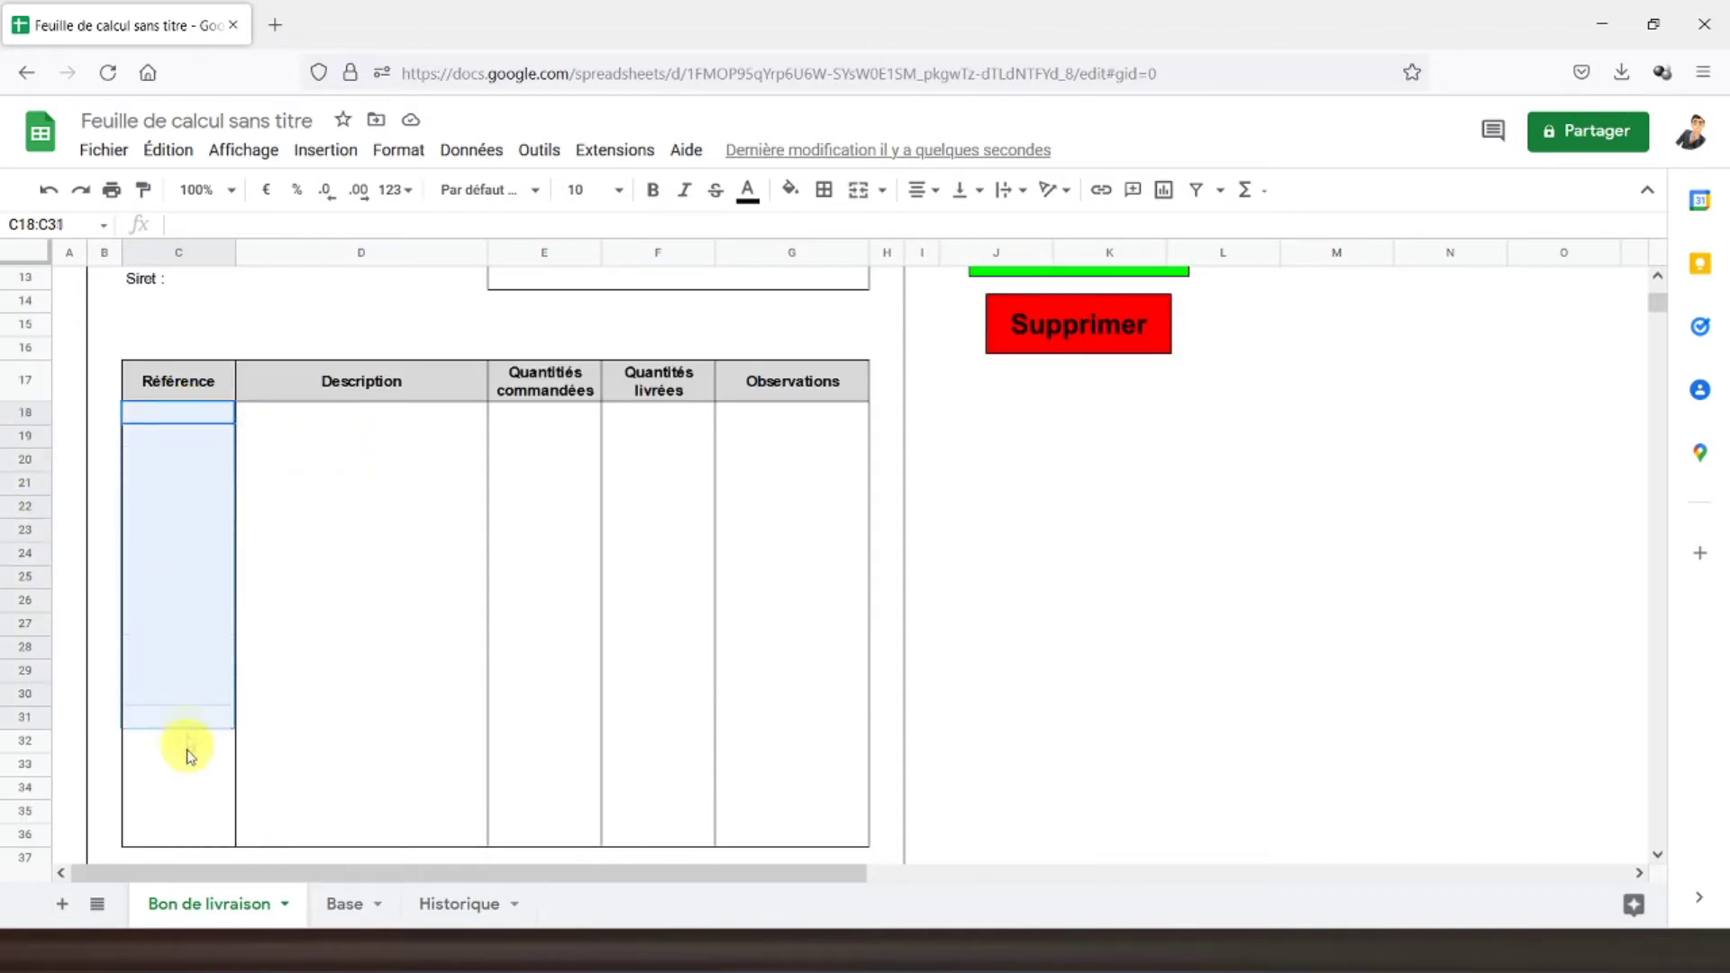
- Add a list-from-range validation using Base!I2:I18, then check the dropdown in C18
{"action": "left_click", "coordinate": [479, 154]}
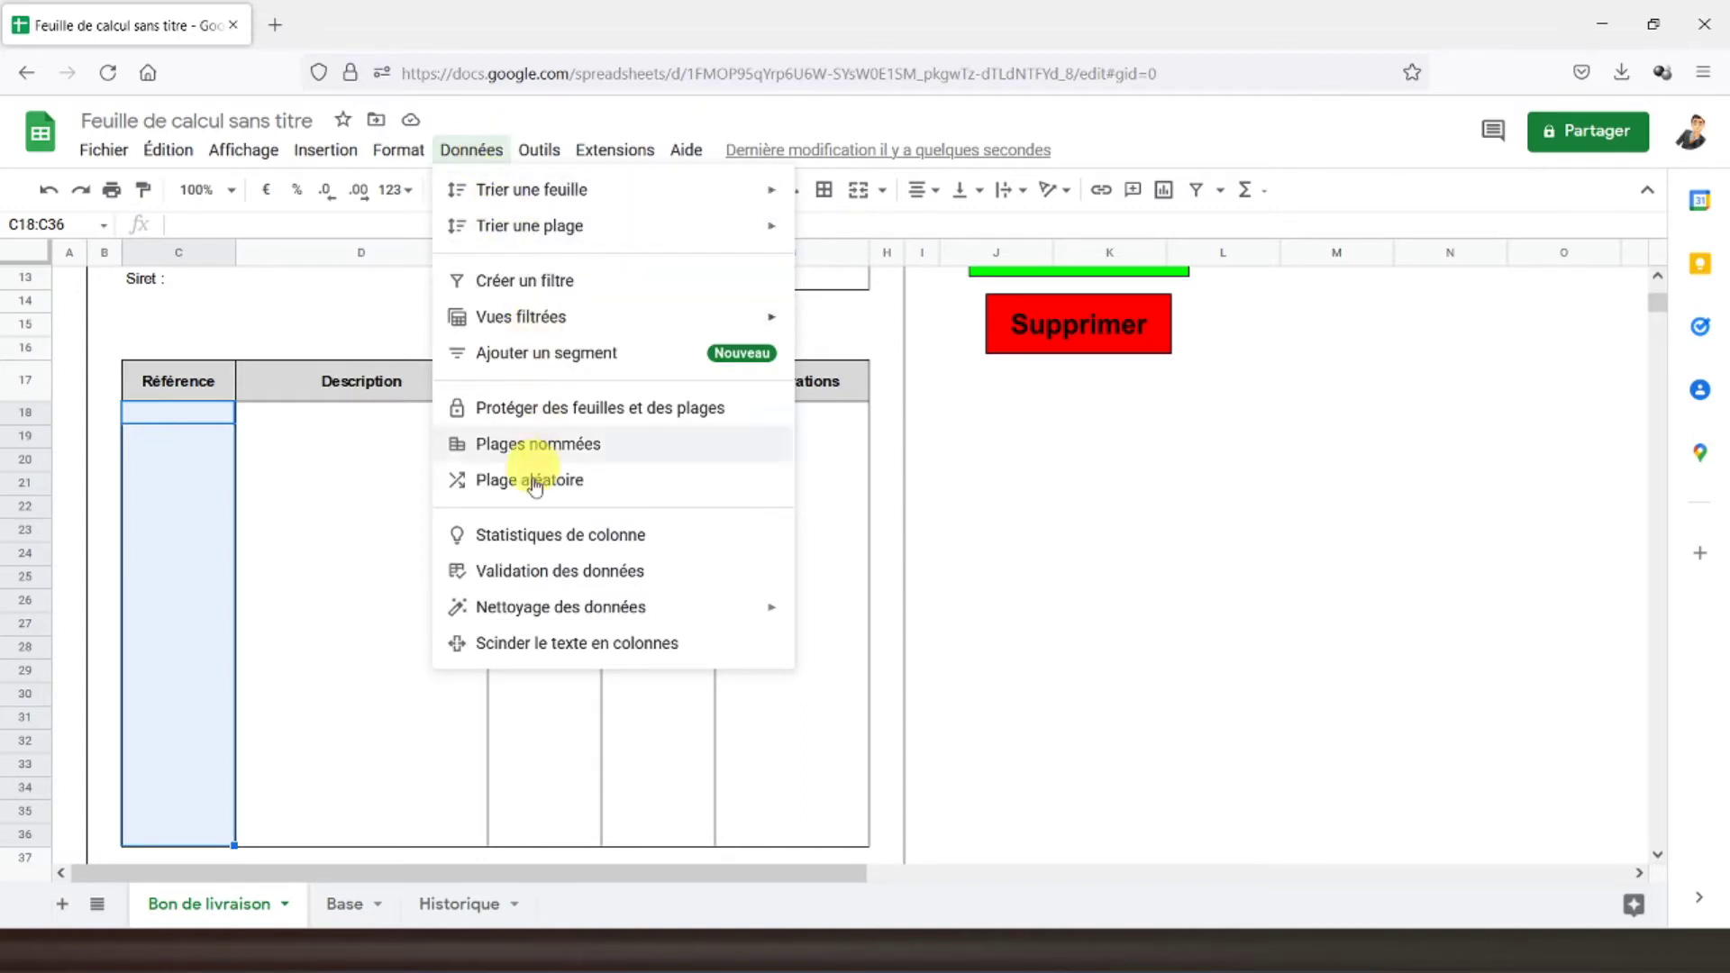
{"action": "left_click", "coordinate": [534, 572]}
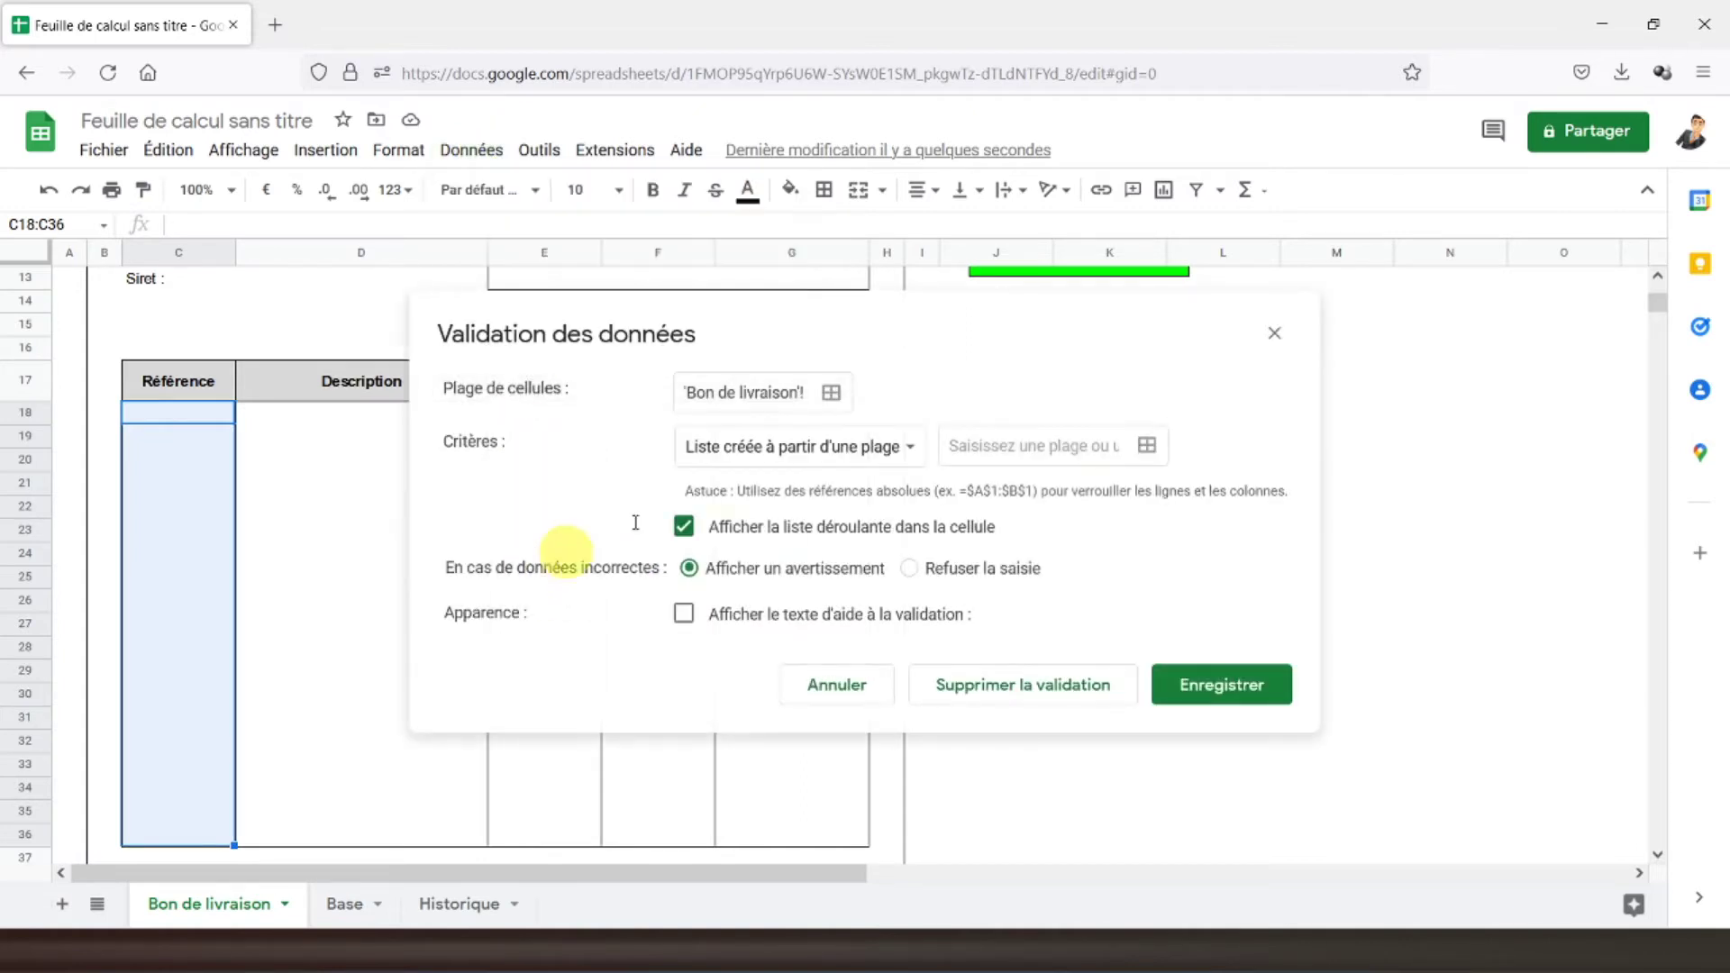
{"action": "left_click", "coordinate": [1140, 448]}
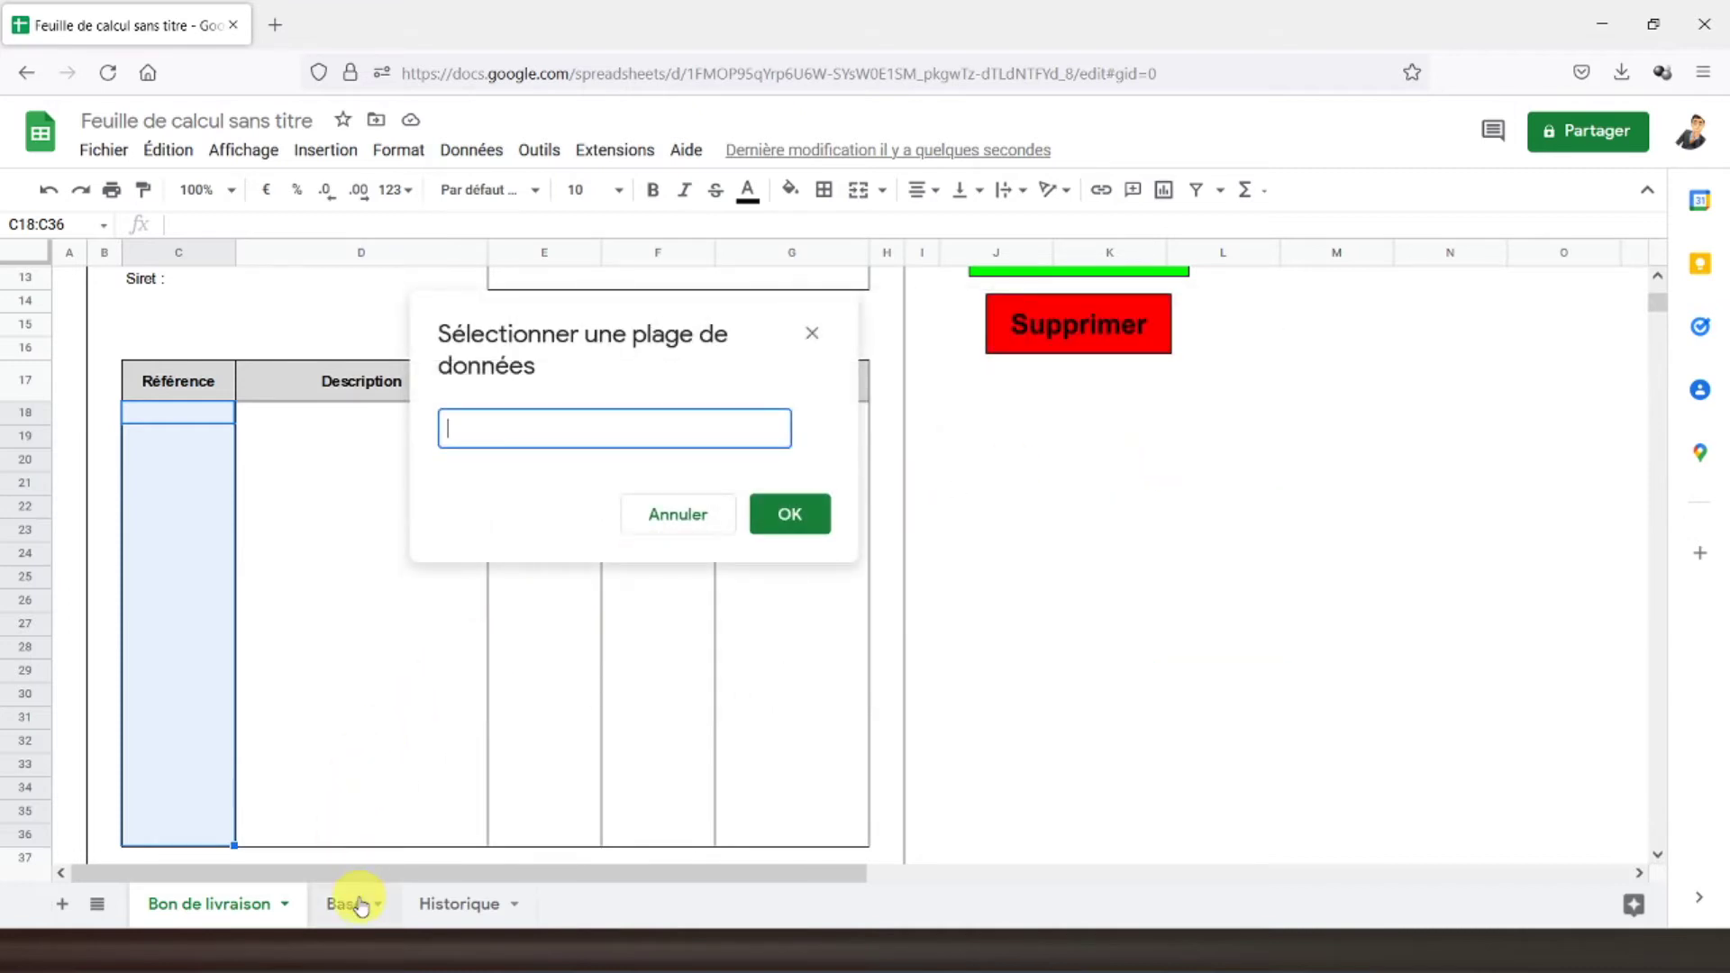
{"action": "left_click", "coordinate": [349, 902]}
{"action": "left_click_drag", "start_coordinate": [658, 320], "coordinate": [1261, 354]}
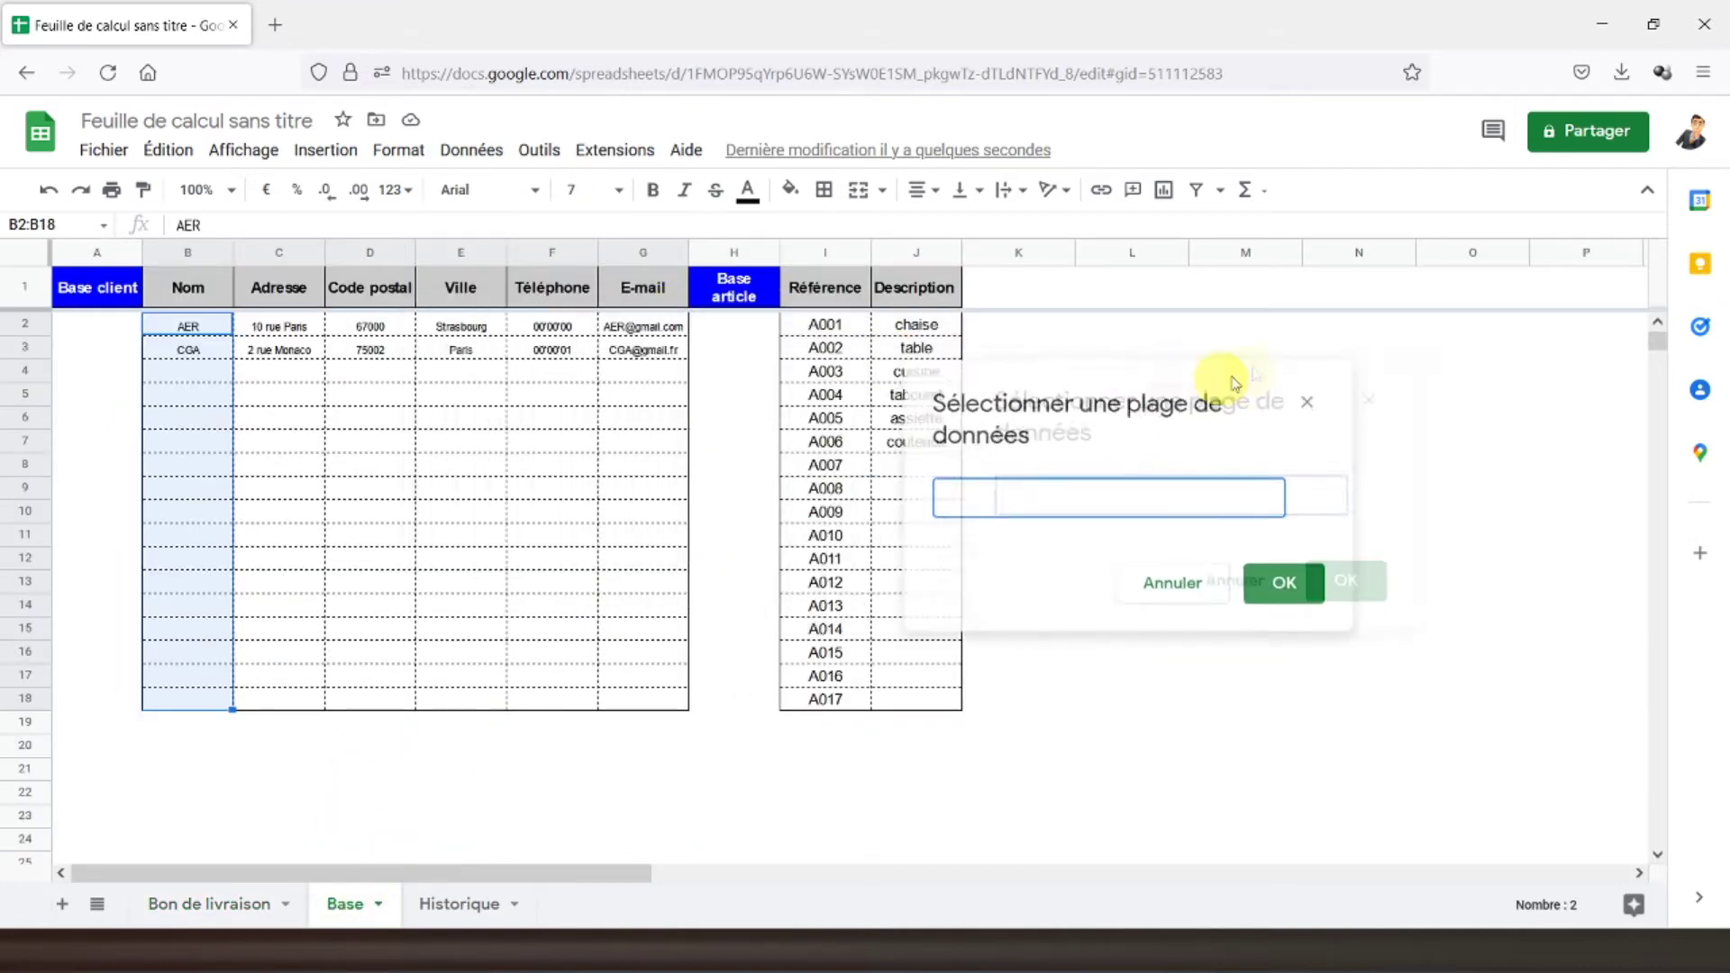
{"action": "left_click_drag", "start_coordinate": [825, 332], "coordinate": [822, 699]}
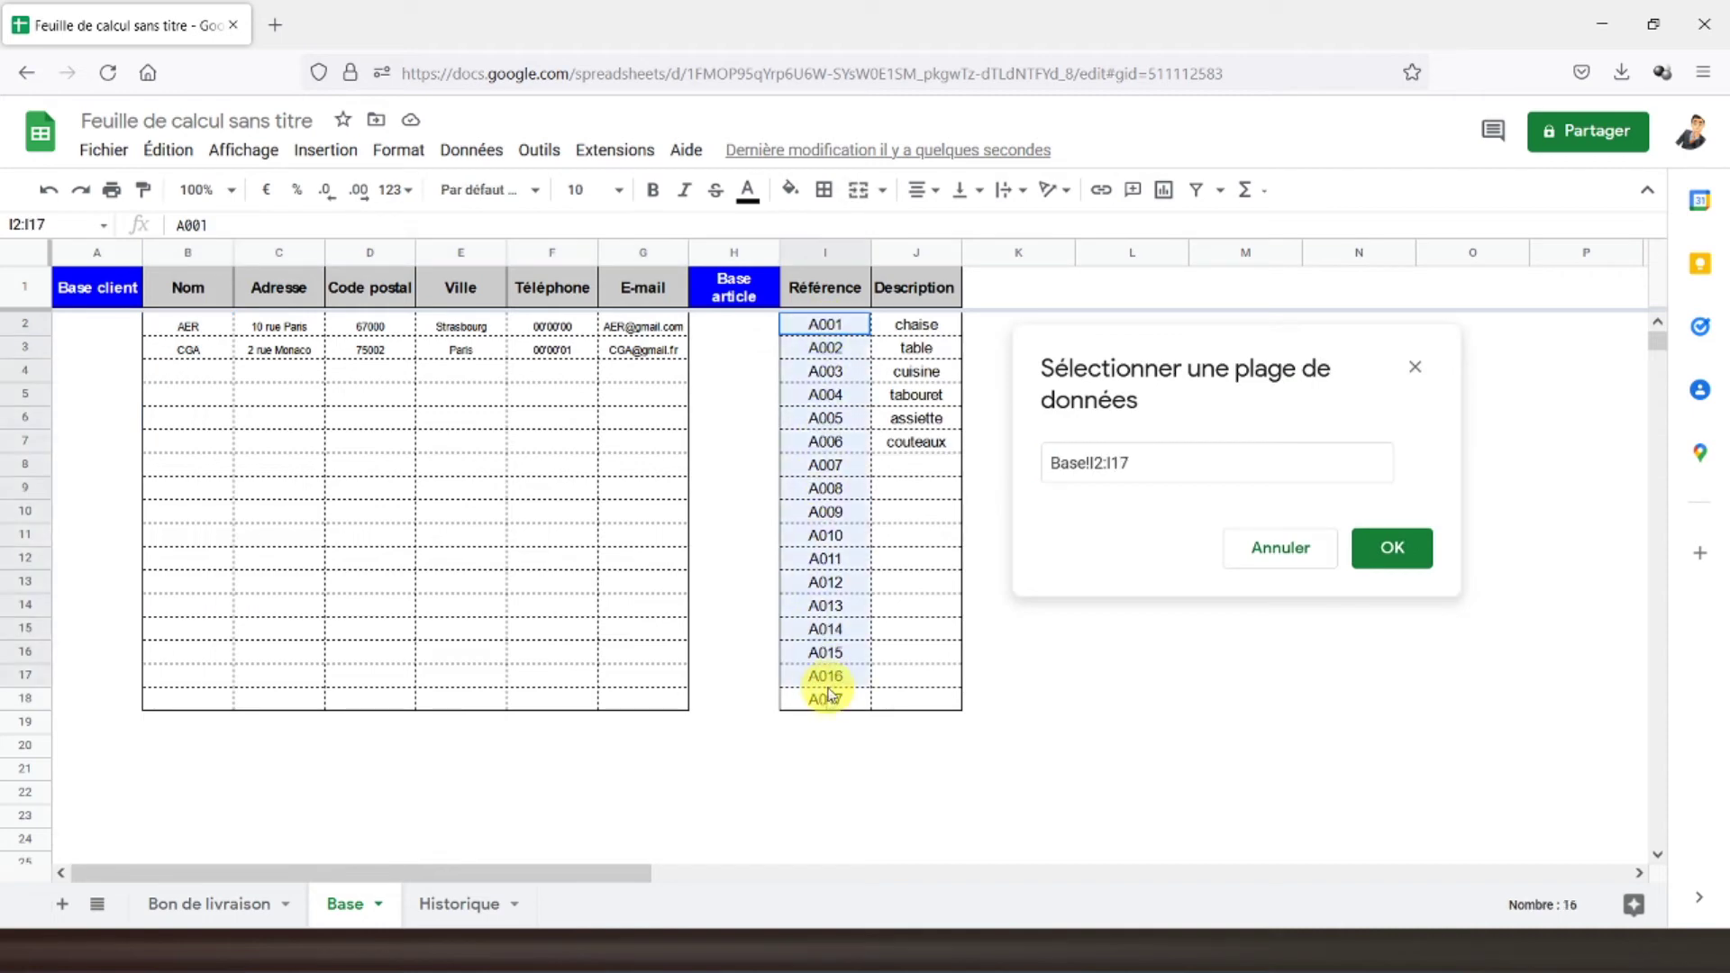
{"action": "left_click", "coordinate": [1376, 571]}
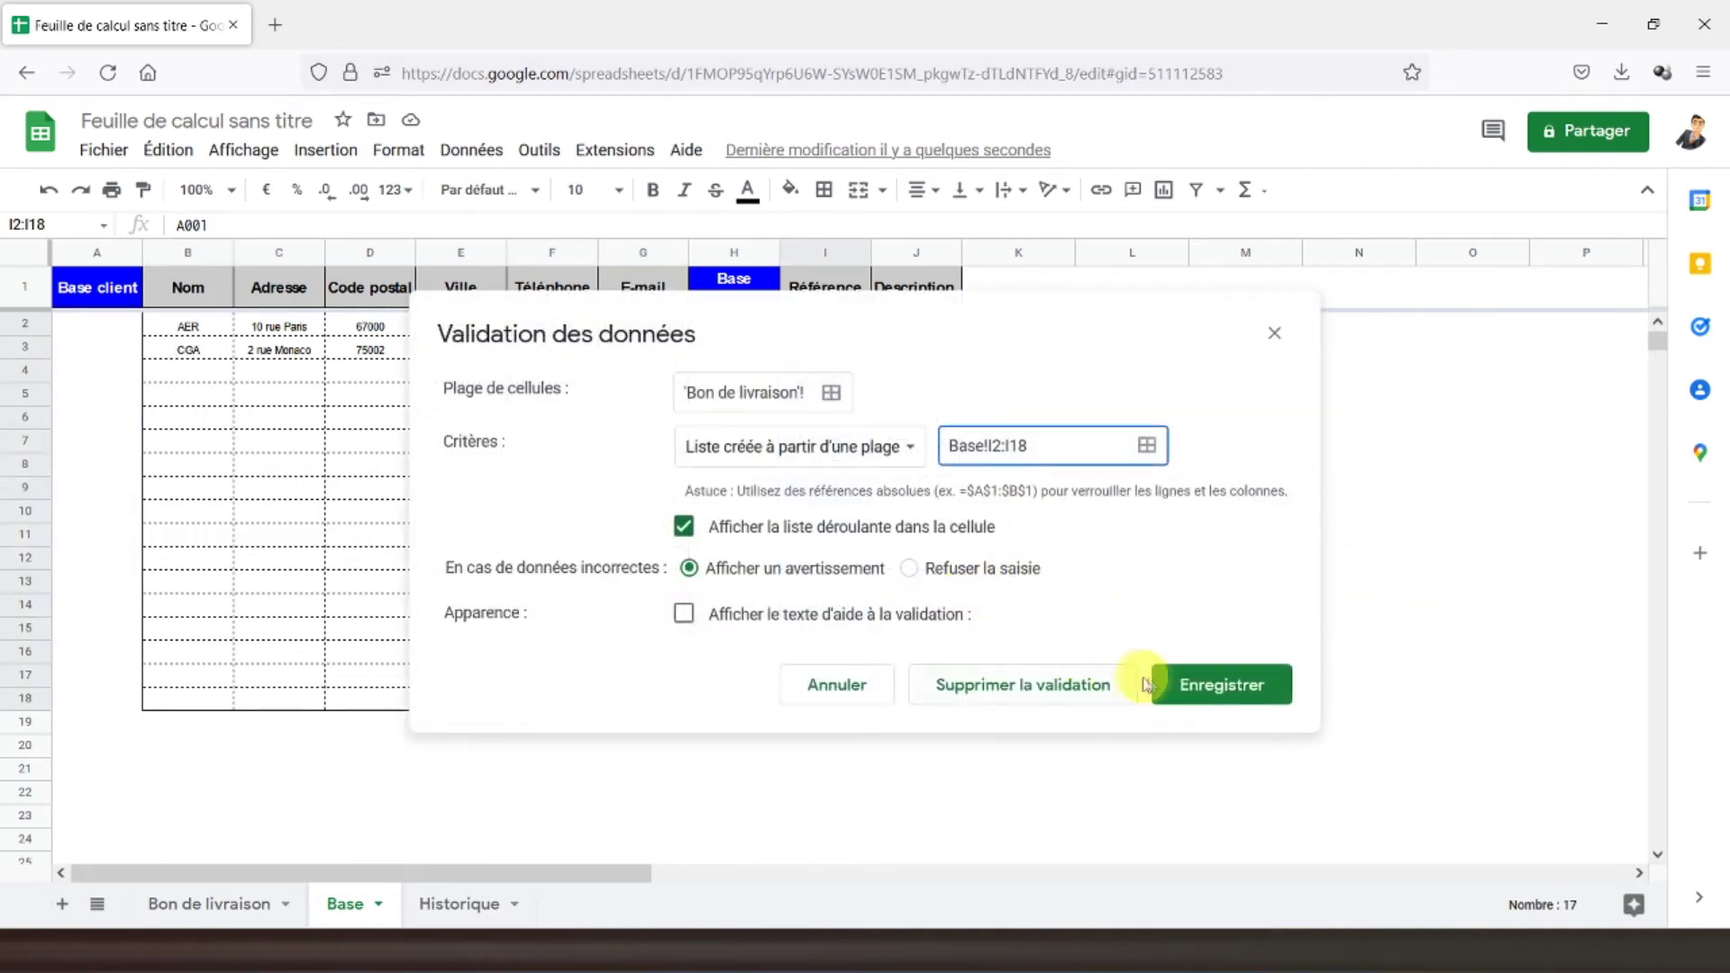
{"action": "left_click", "coordinate": [1202, 687]}
{"action": "left_click", "coordinate": [208, 904]}
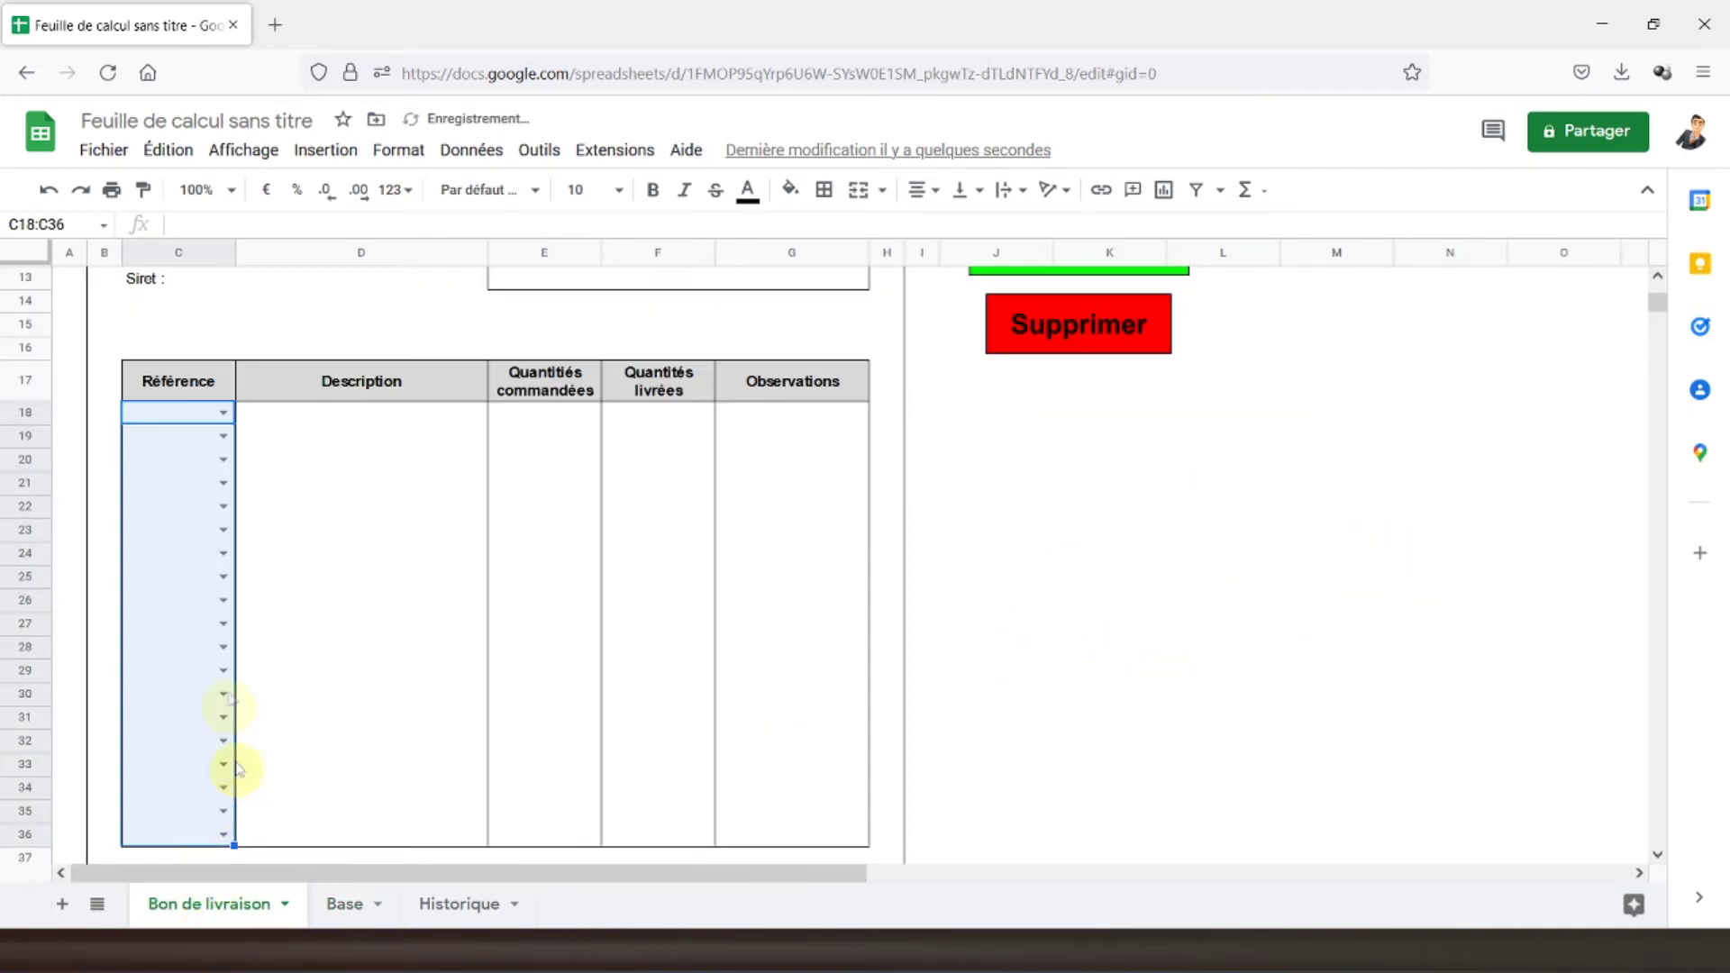
{"action": "left_click", "coordinate": [223, 416]}
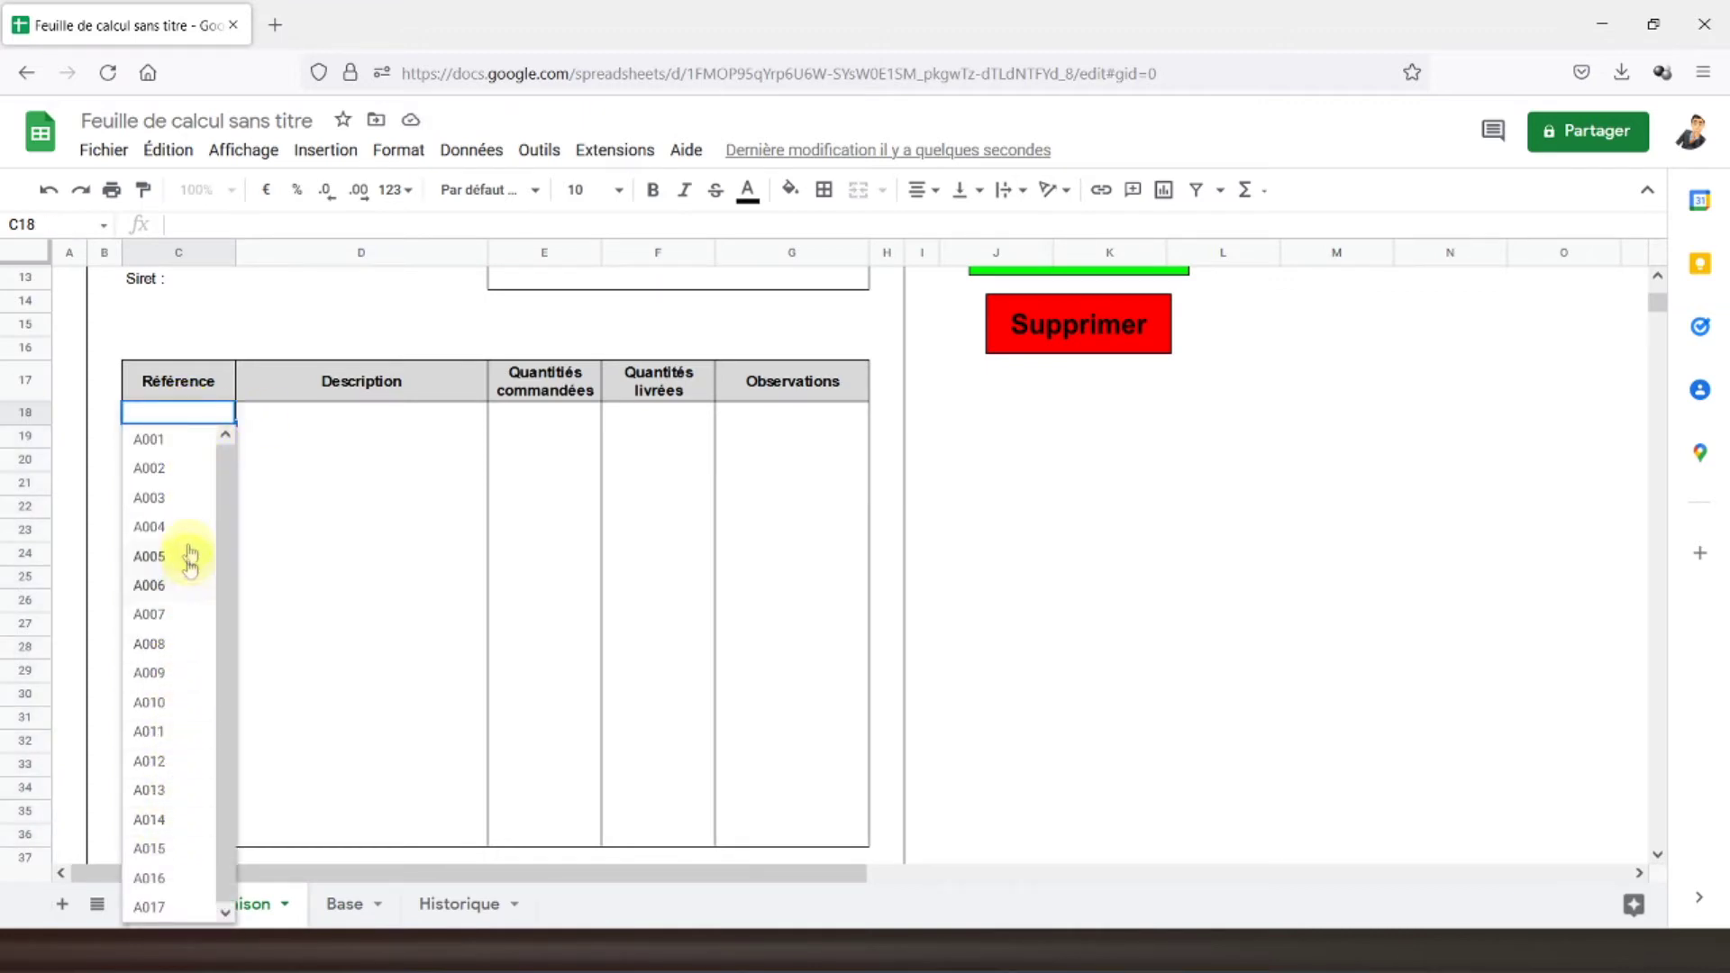
- Choose A001 in C18 and enter =SIERREUR(RECHERCHEV(C18;Base!I2:J18;2;FAUX)) in D18, showing chaise
{"action": "left_click", "coordinate": [166, 441]}
{"action": "left_click", "coordinate": [341, 416]}
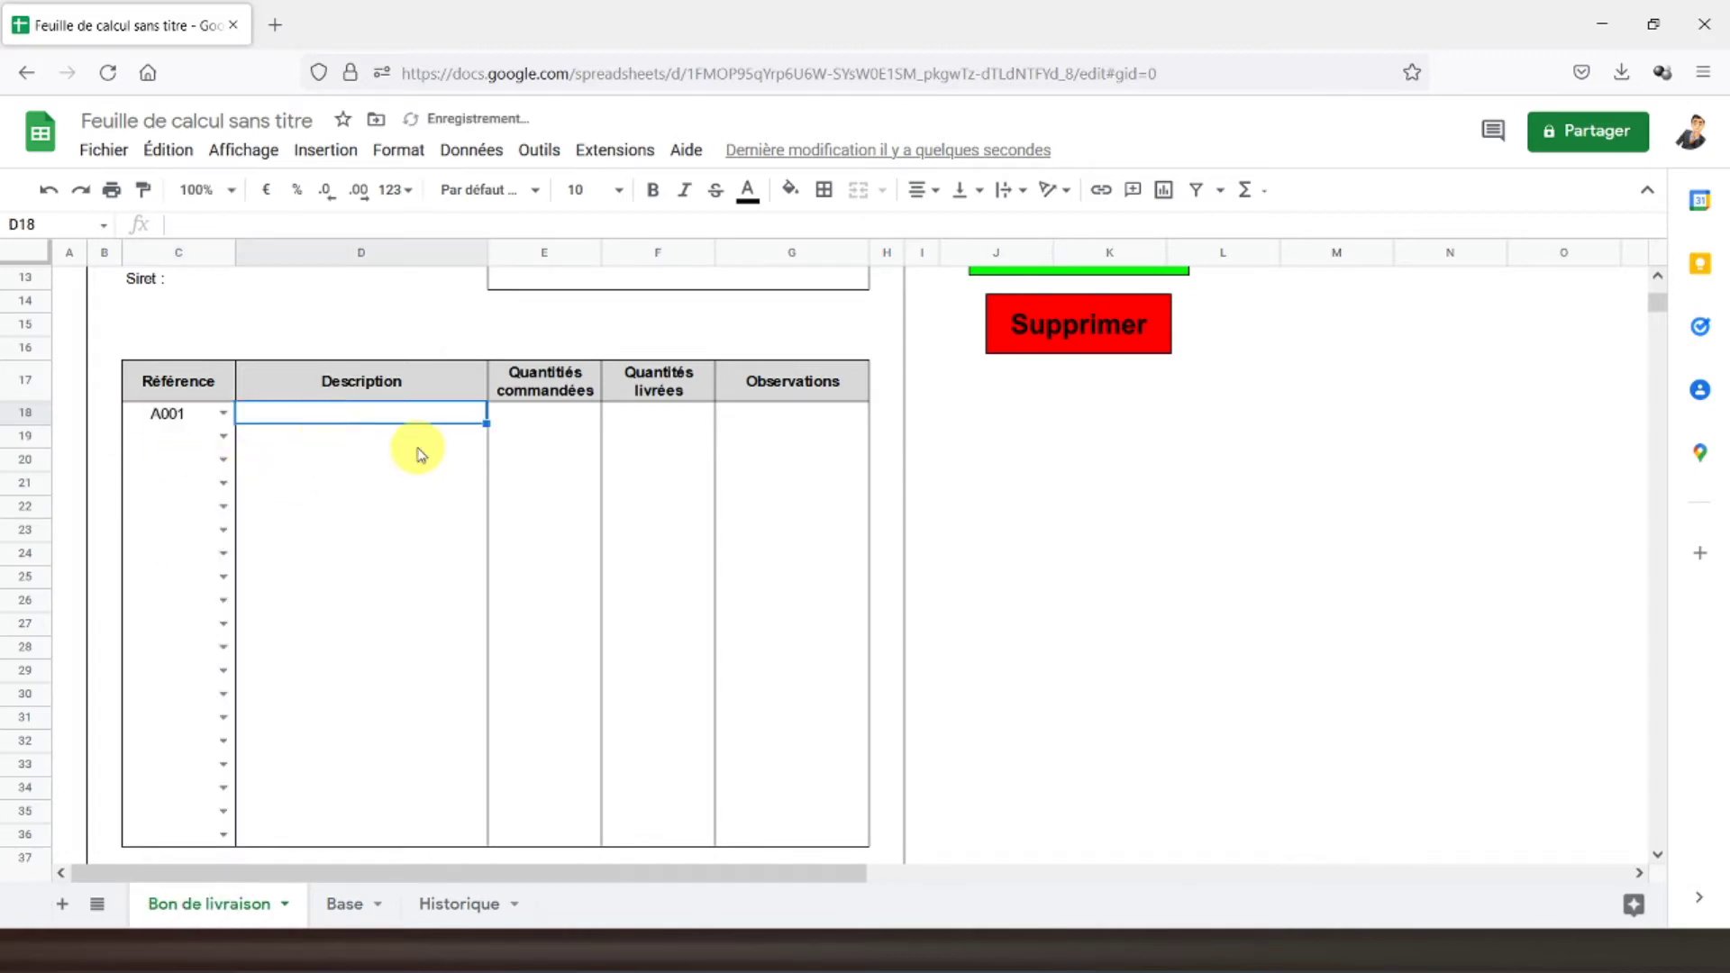
{"action": "type", "text": "="}
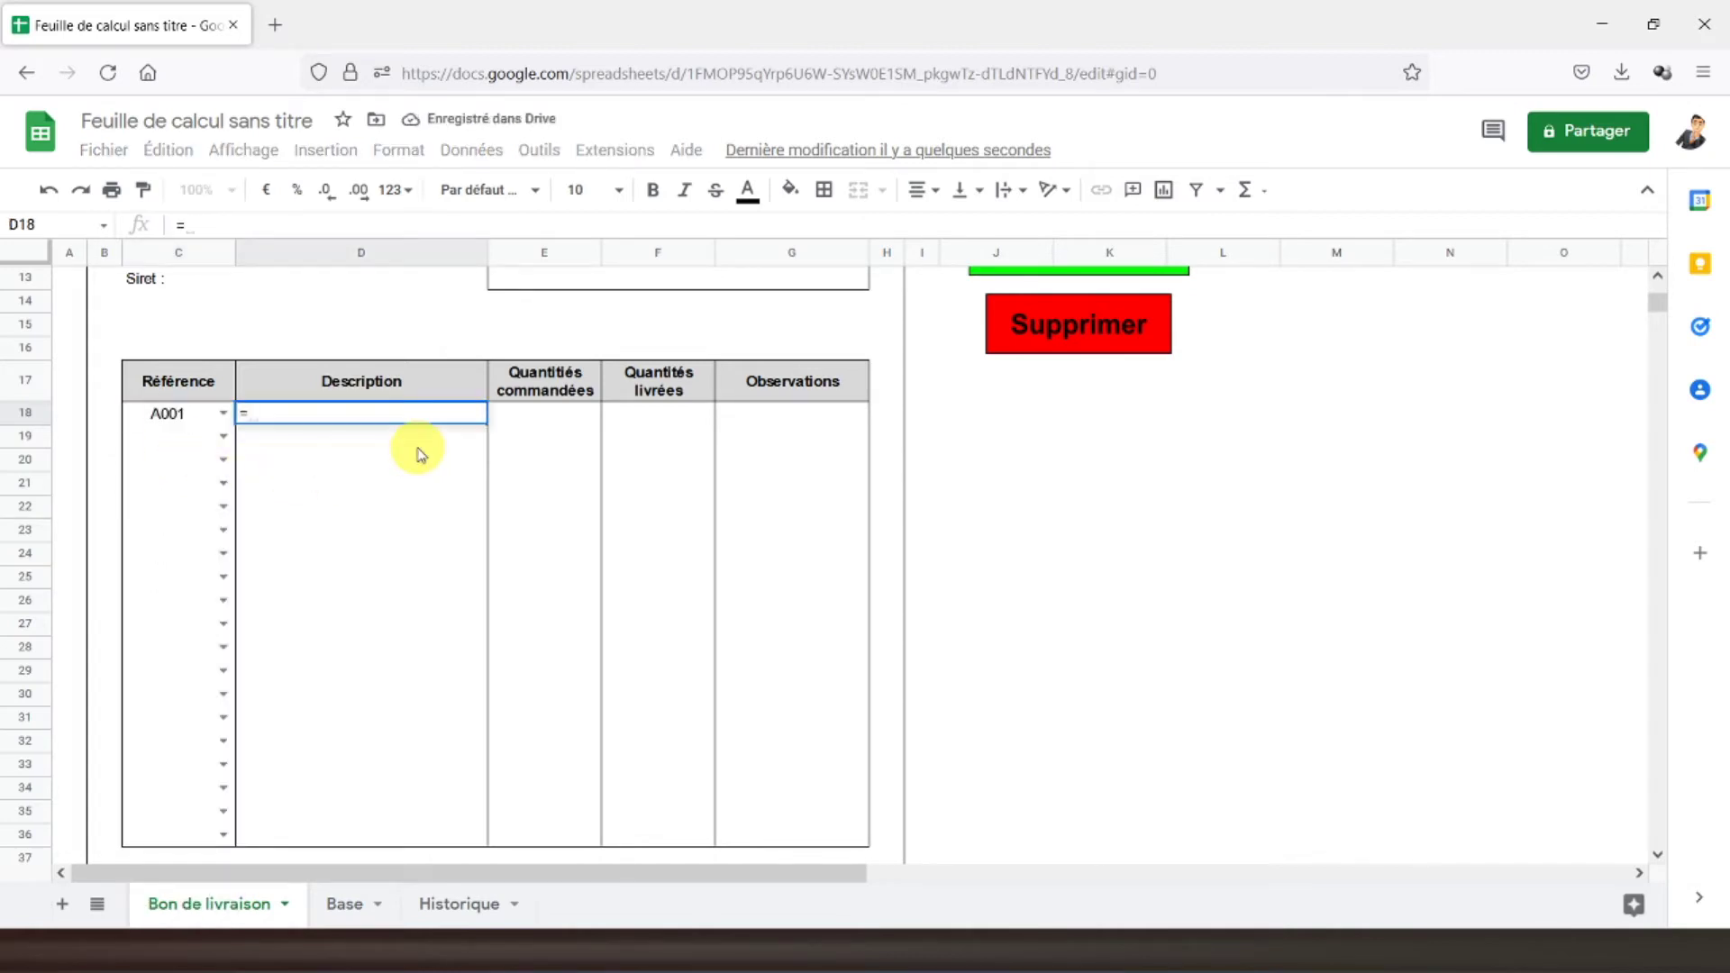
{"action": "type", "text": "sierreur("}
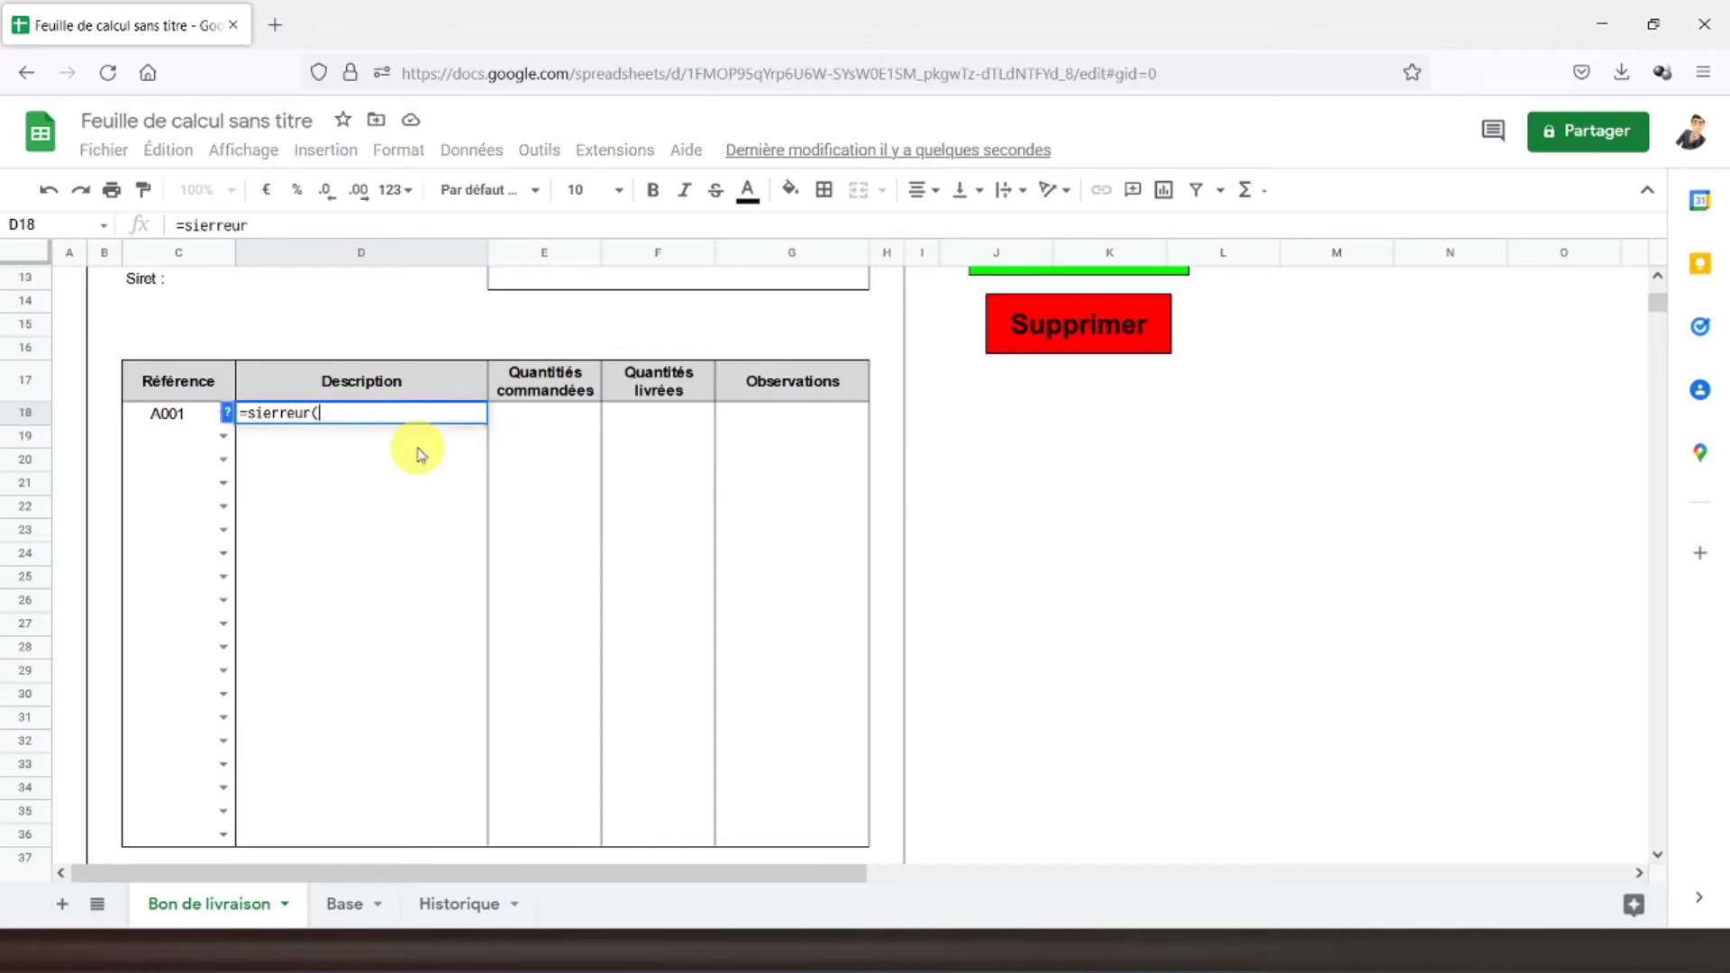
{"action": "type", "text": "recher"}
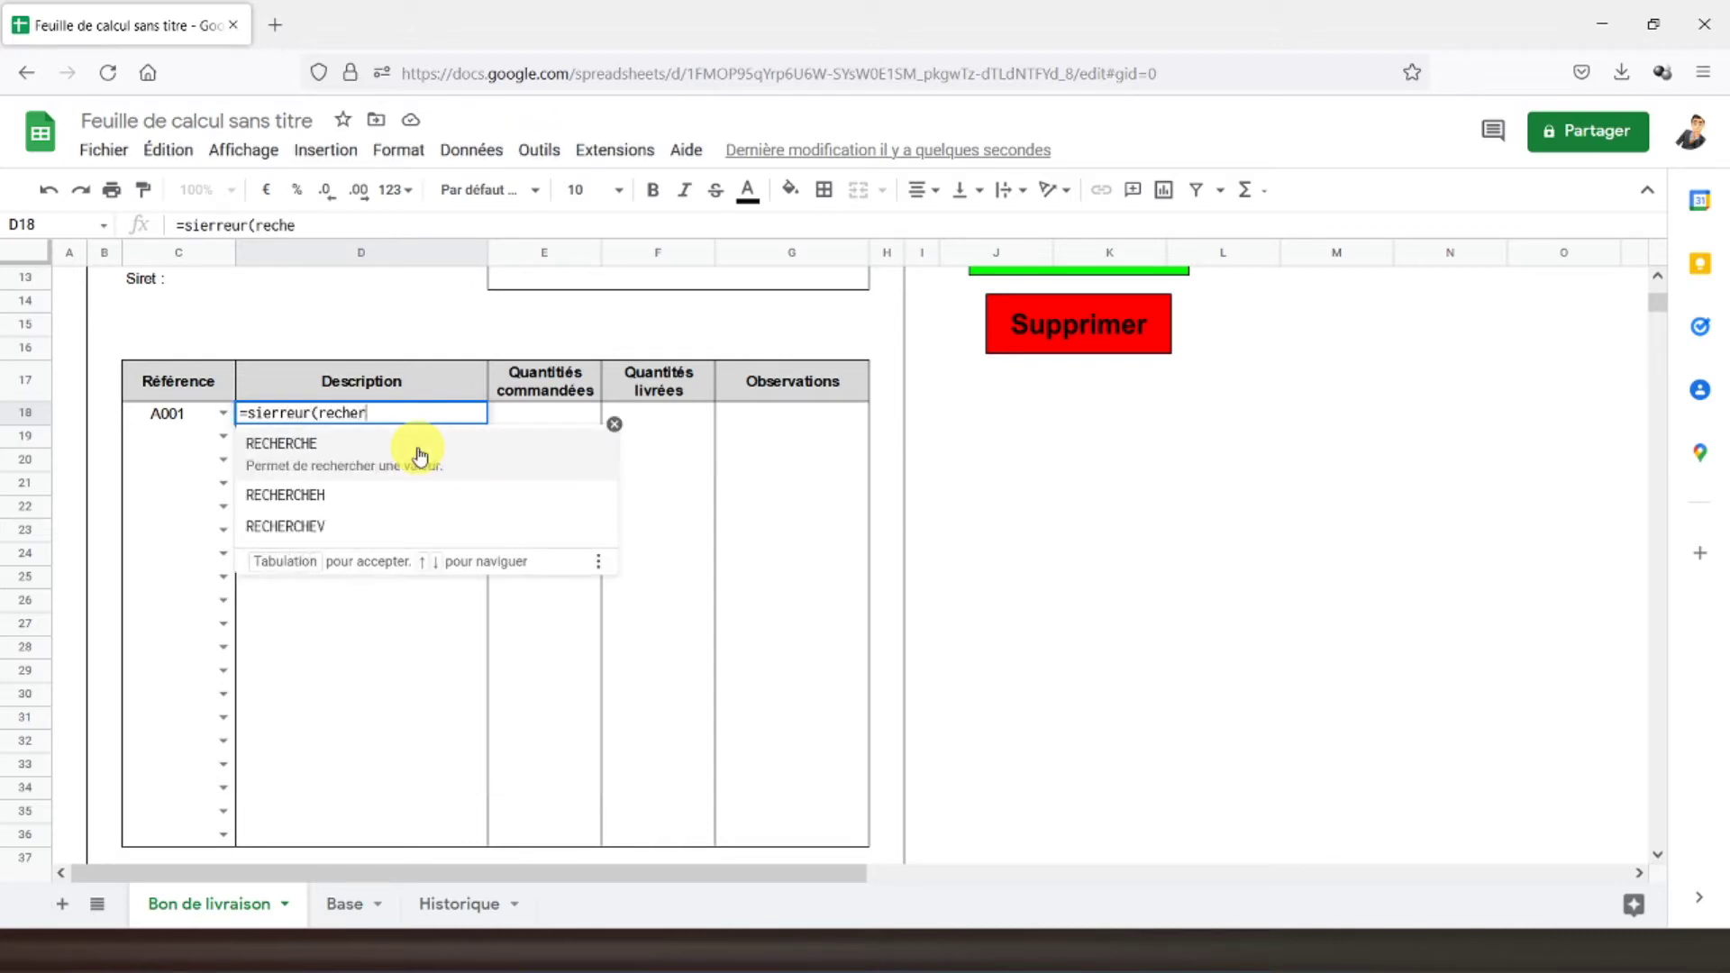
{"action": "type", "text": "chev("}
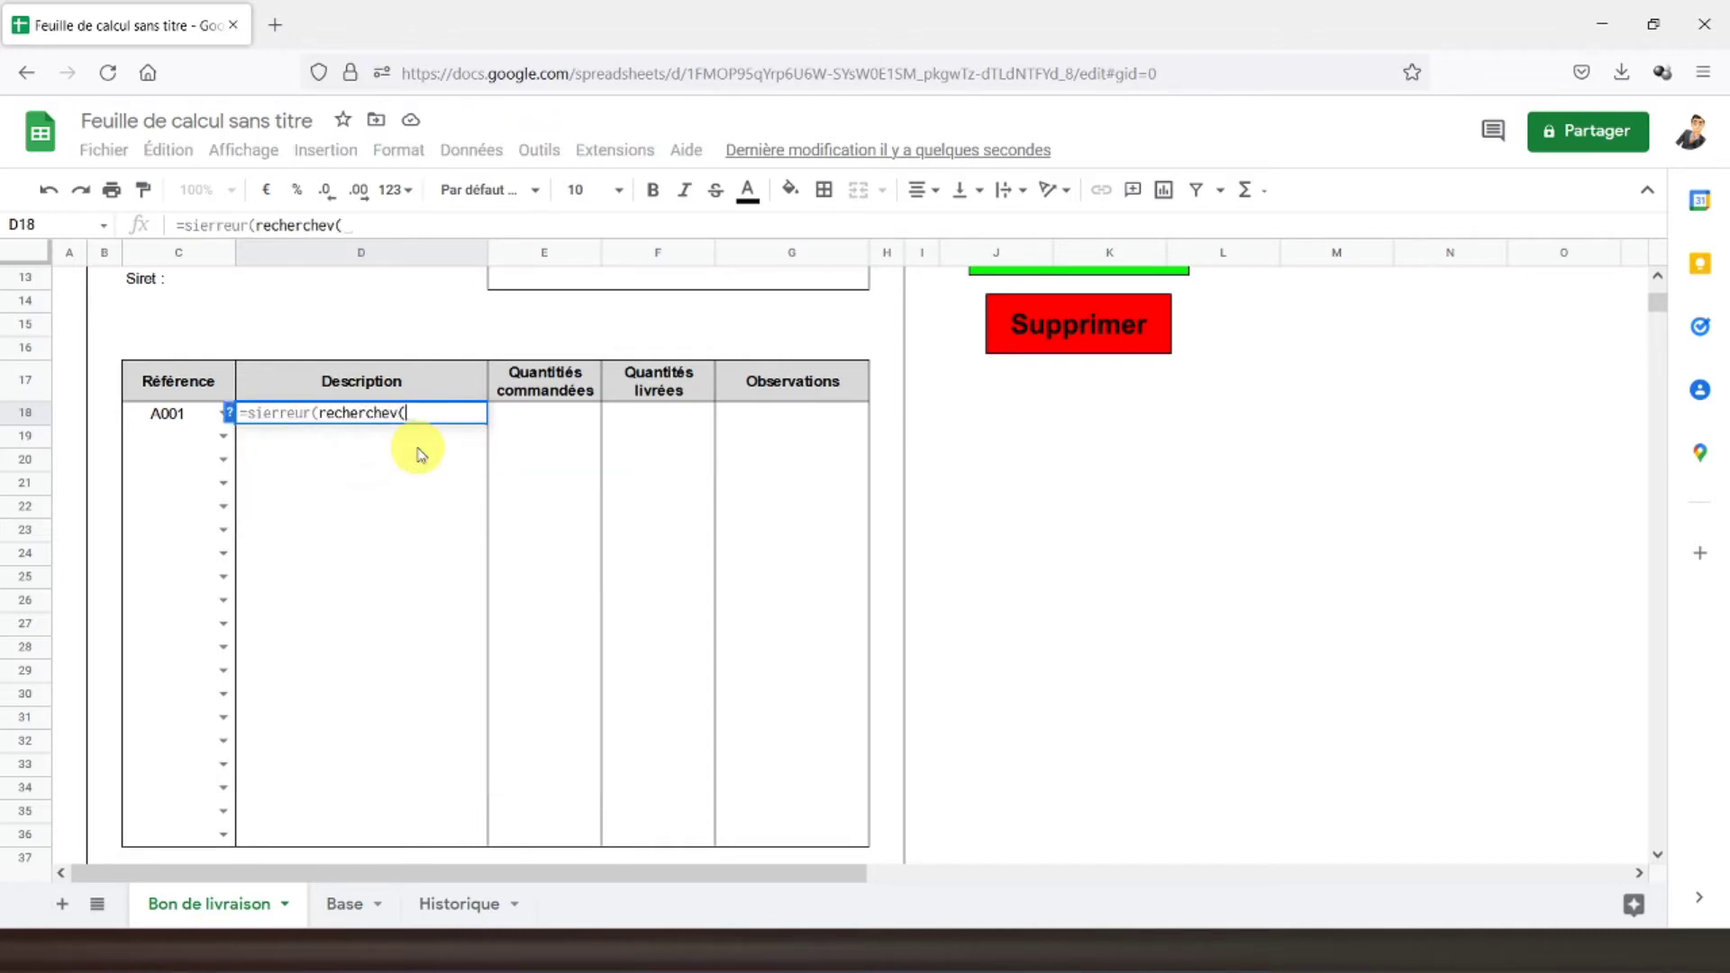
{"action": "left_click", "coordinate": [193, 414]}
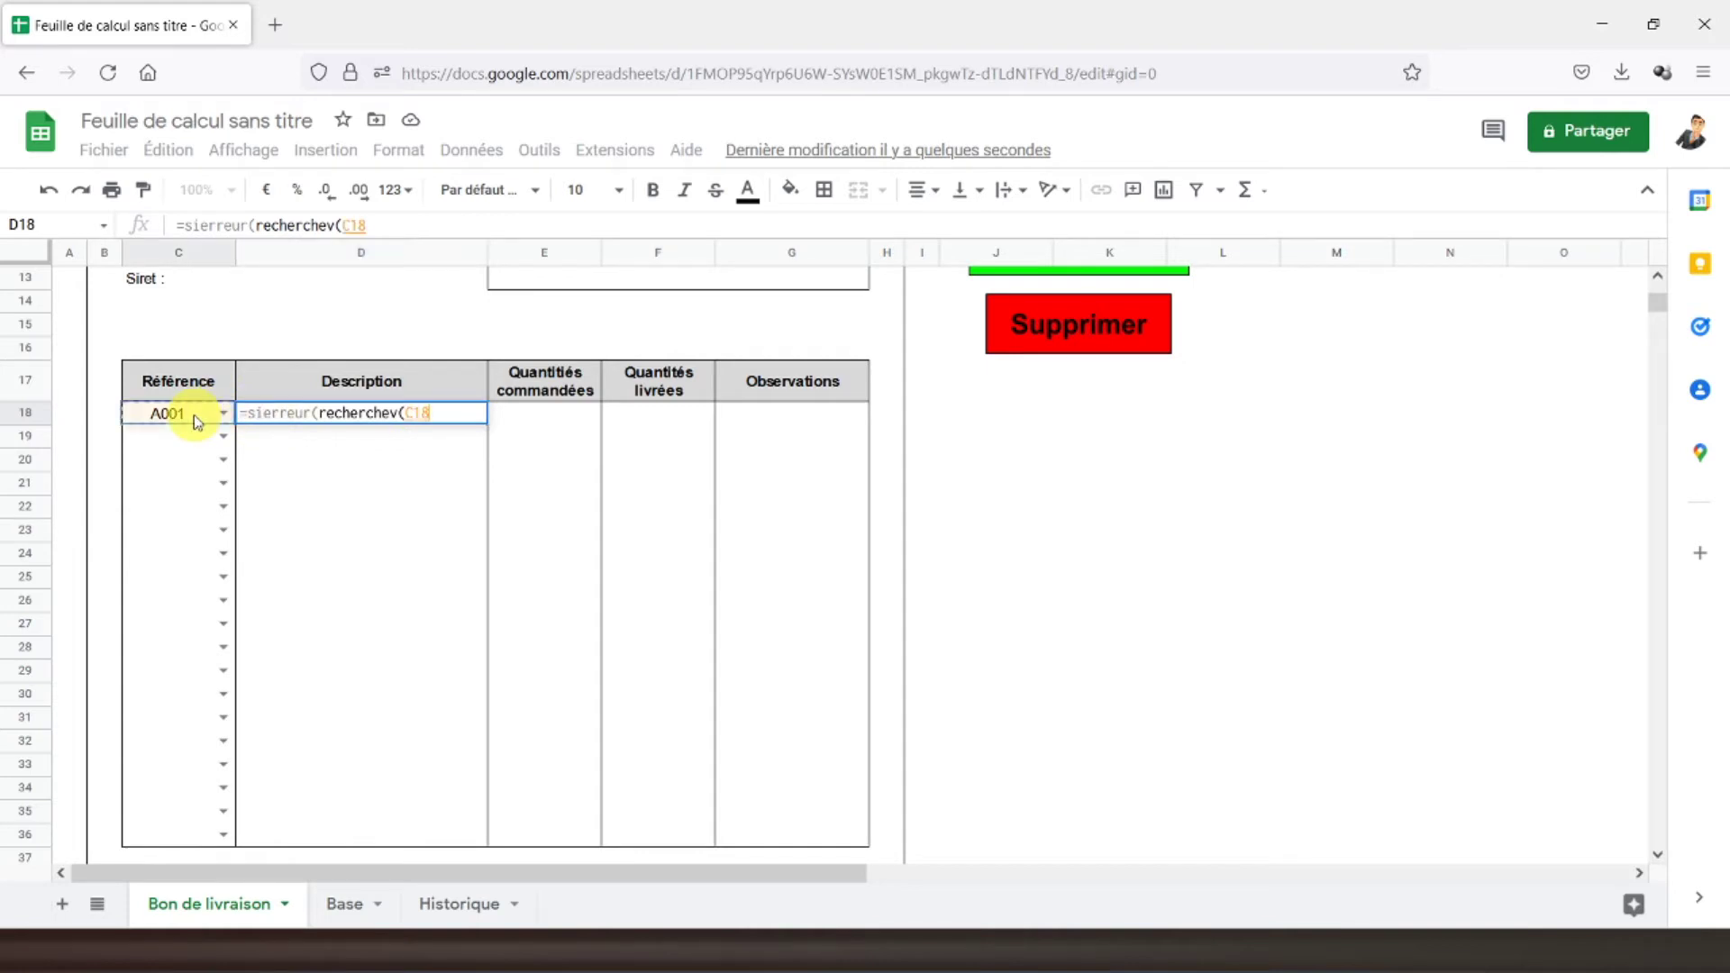
{"action": "type", "text": ";"}
{"action": "left_click", "coordinate": [346, 903]}
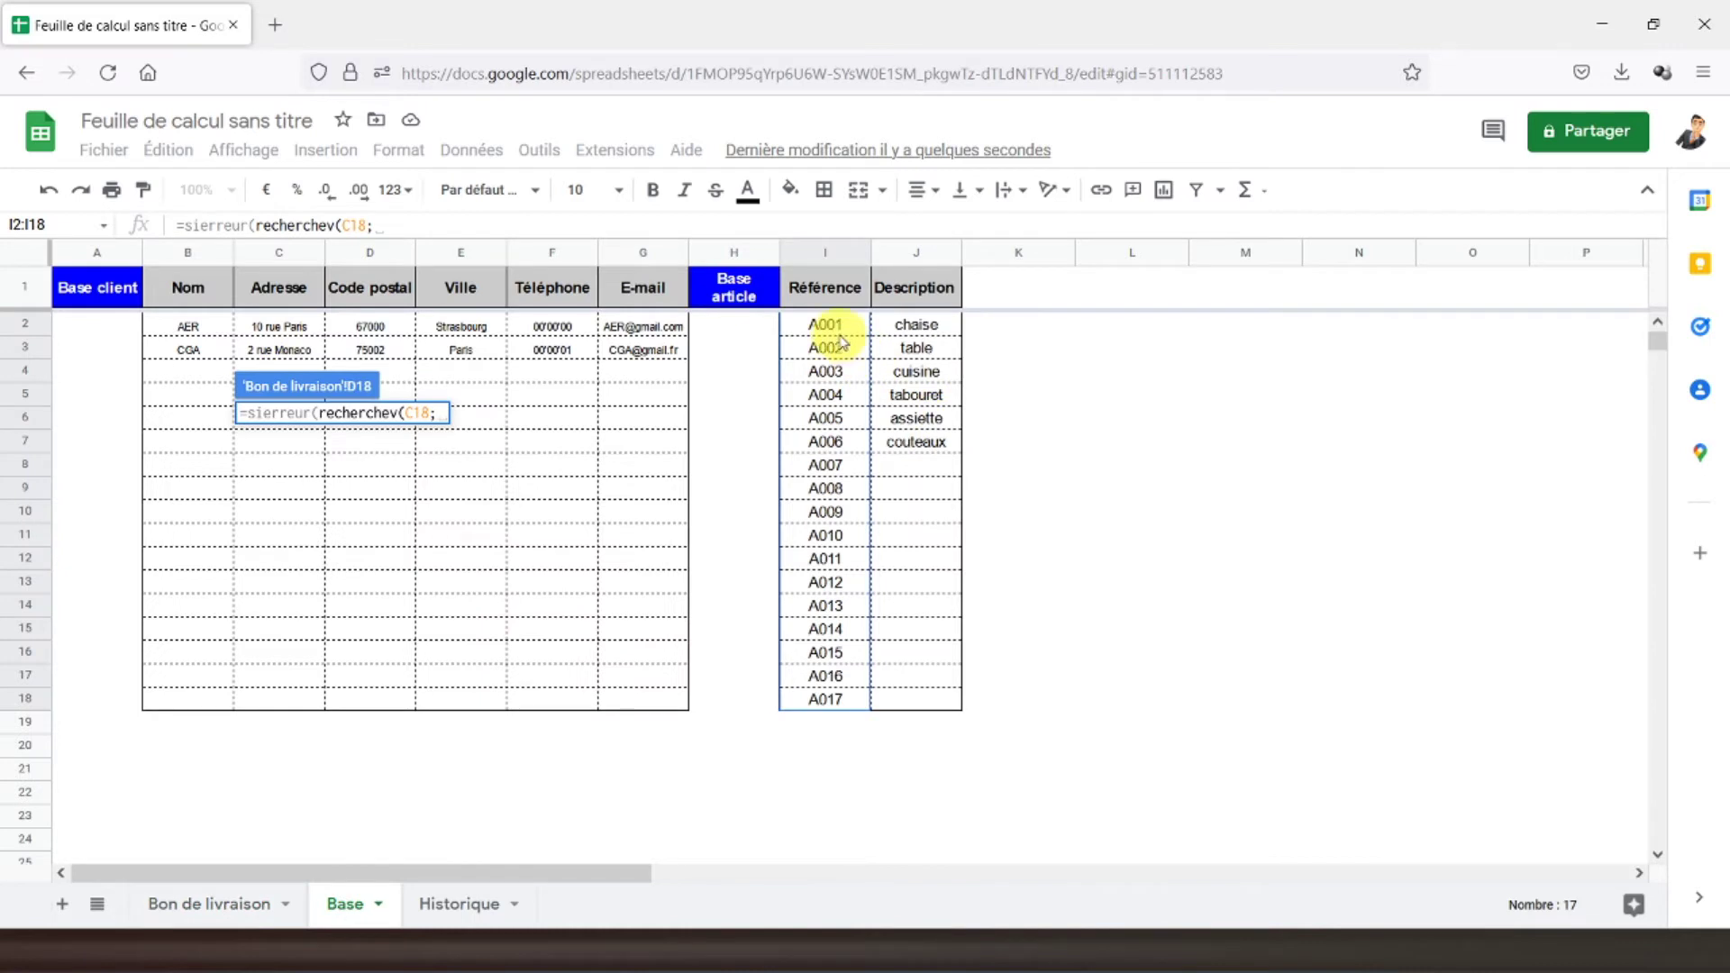
{"action": "left_click_drag", "start_coordinate": [823, 330], "coordinate": [896, 702]}
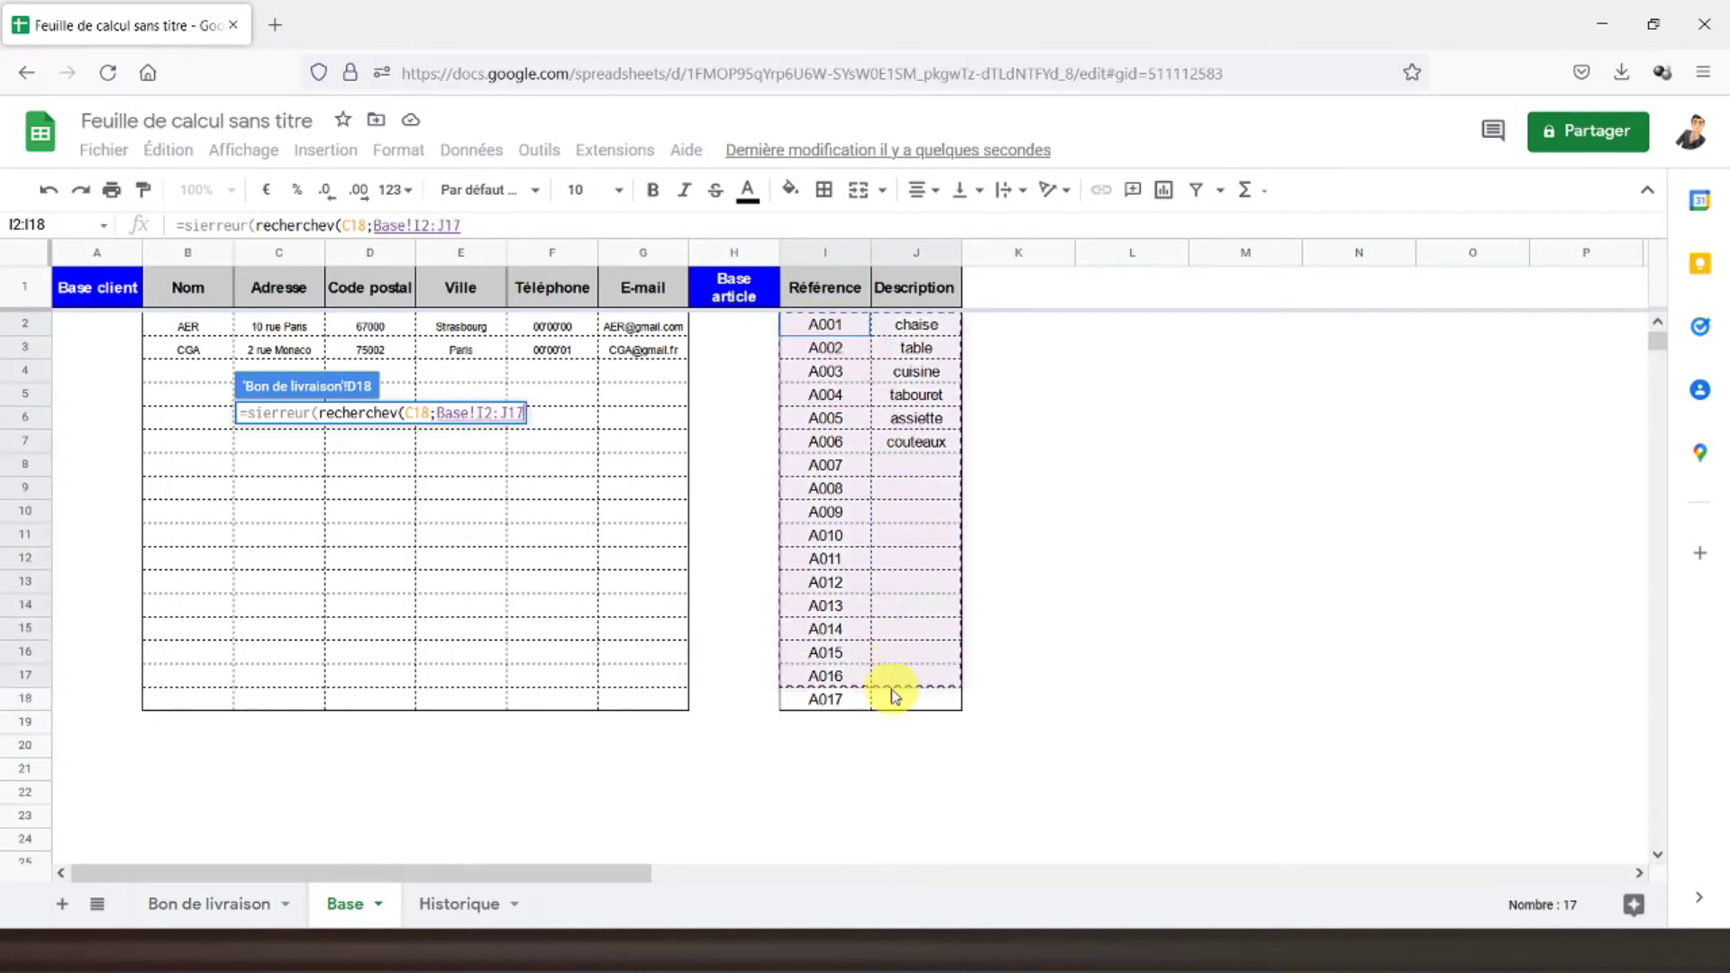
{"action": "type", "text": ";"}
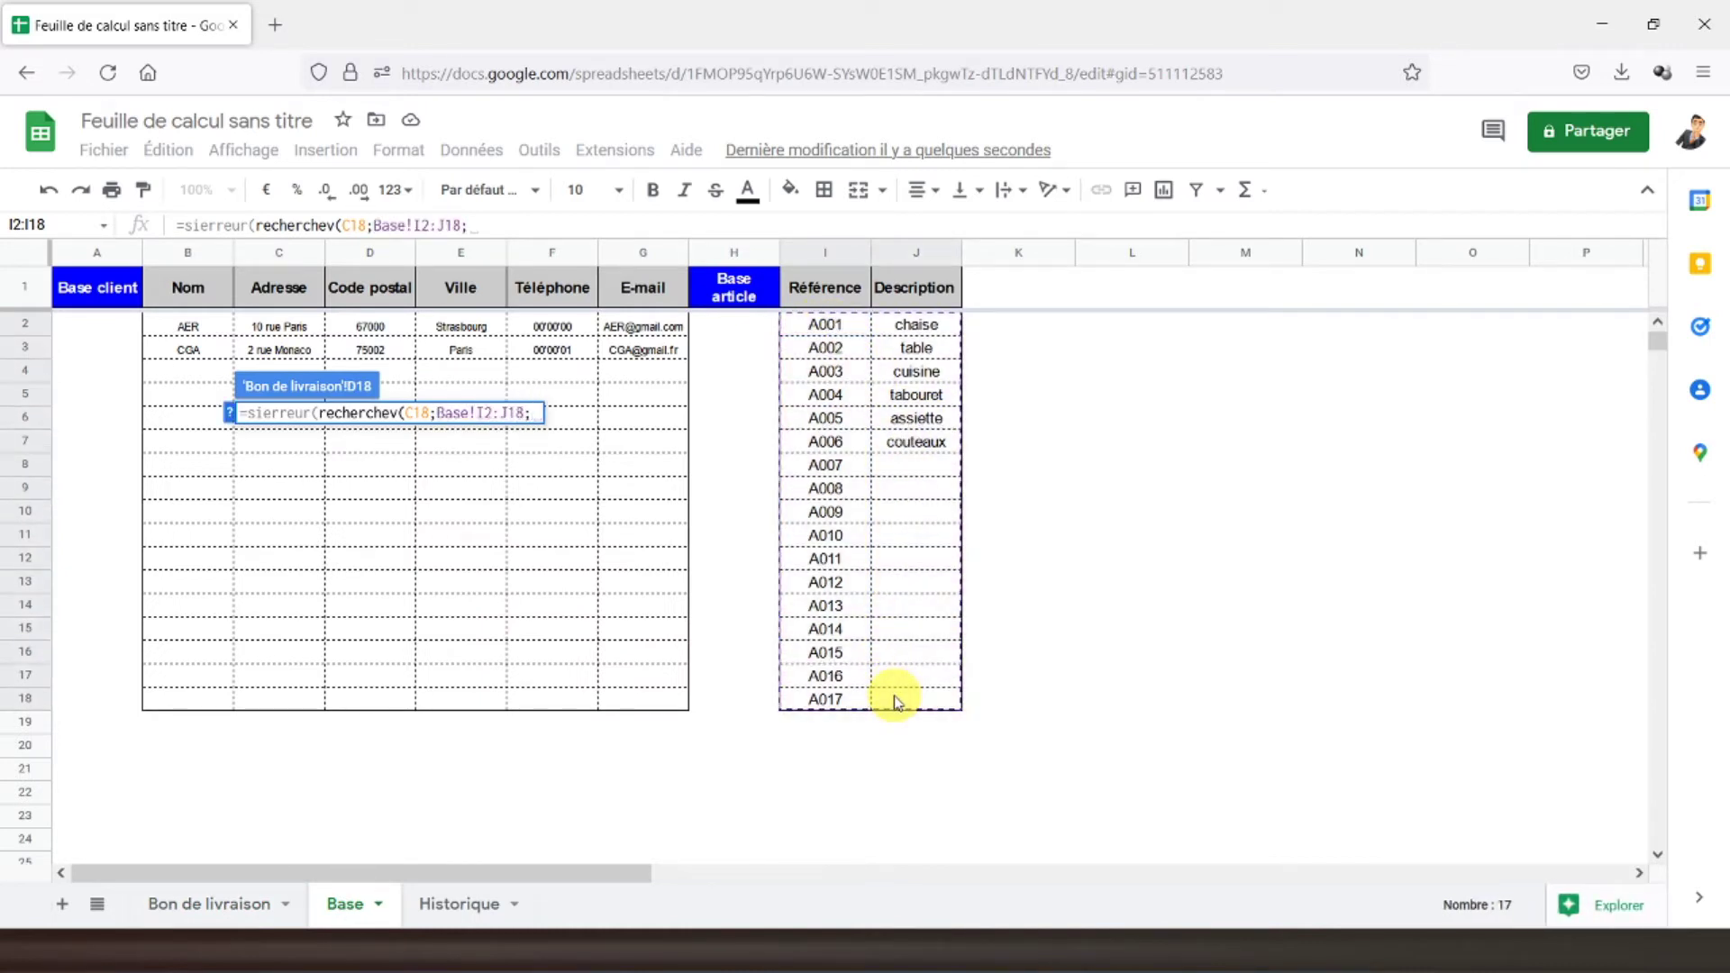
{"action": "type", "text": "2"}
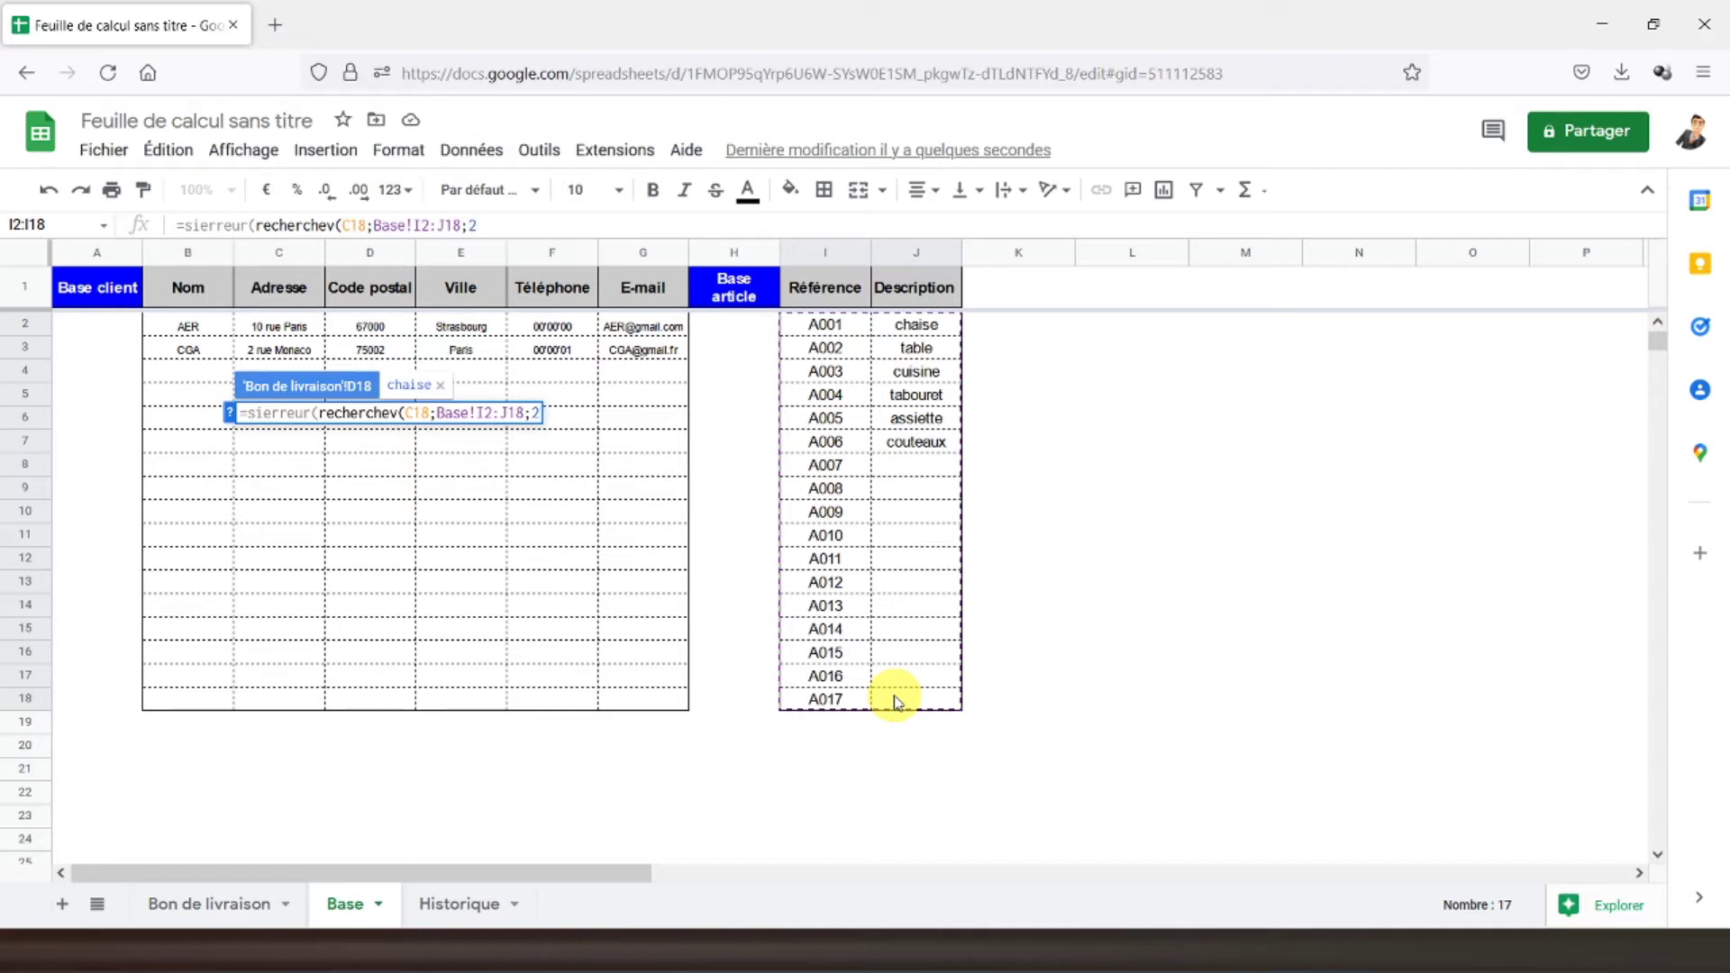
{"action": "type", "text": ";"}
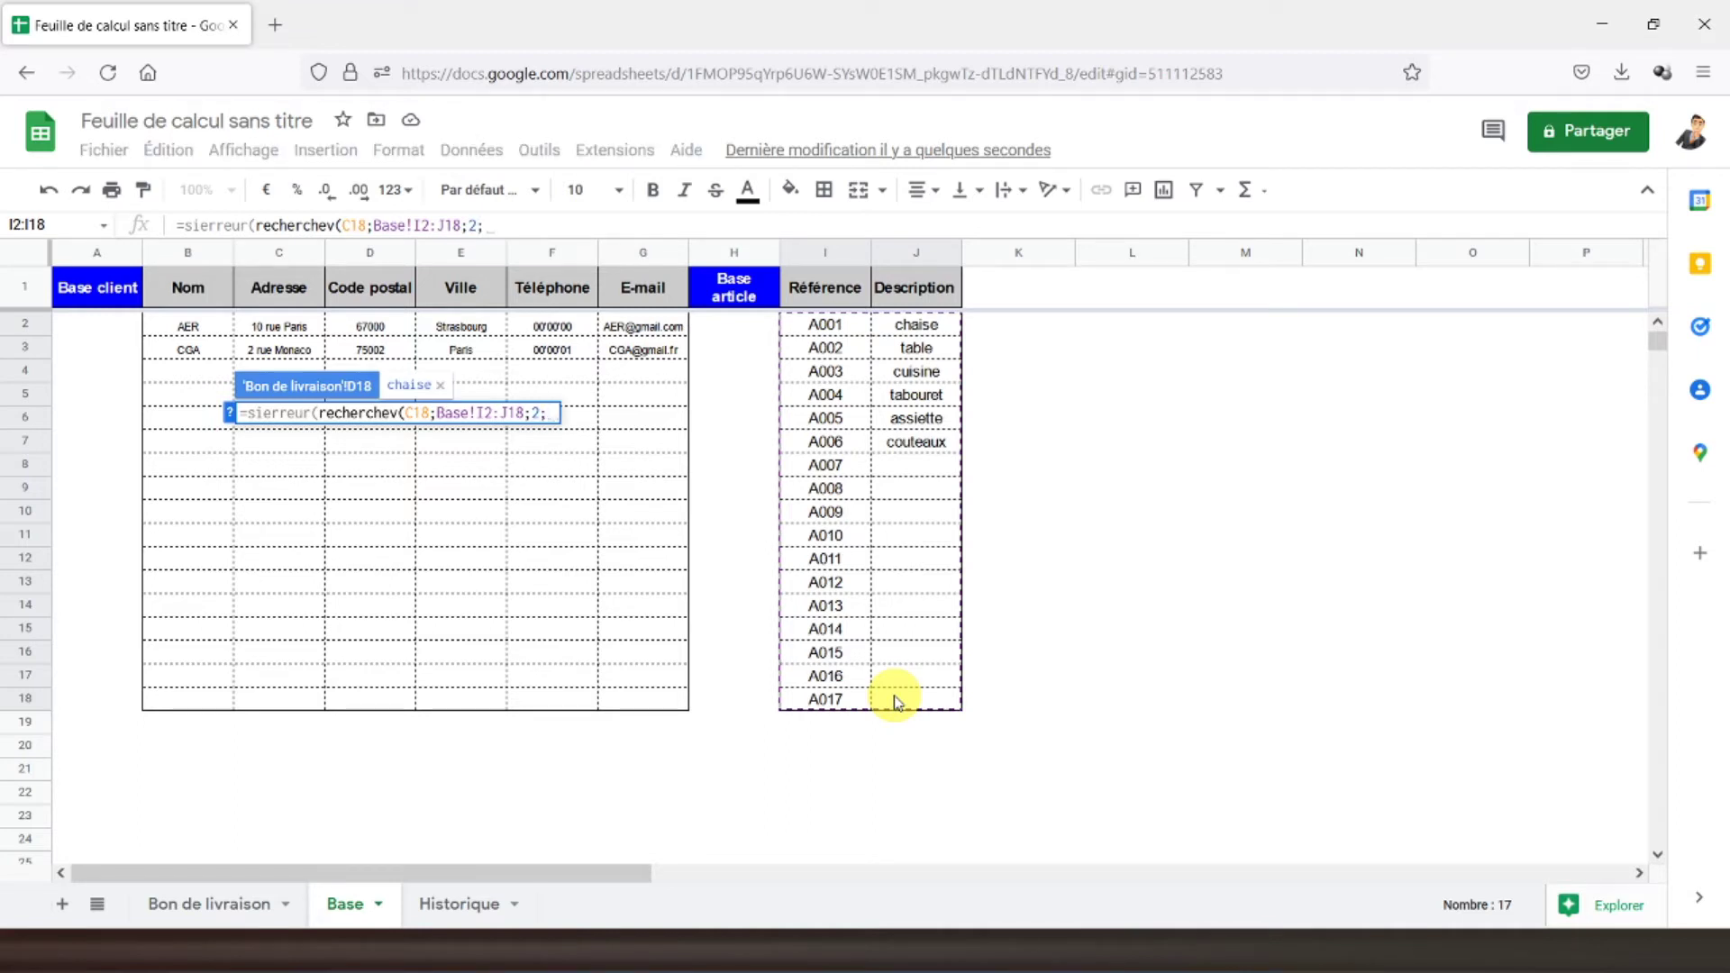
{"action": "type", "text": "faux)"}
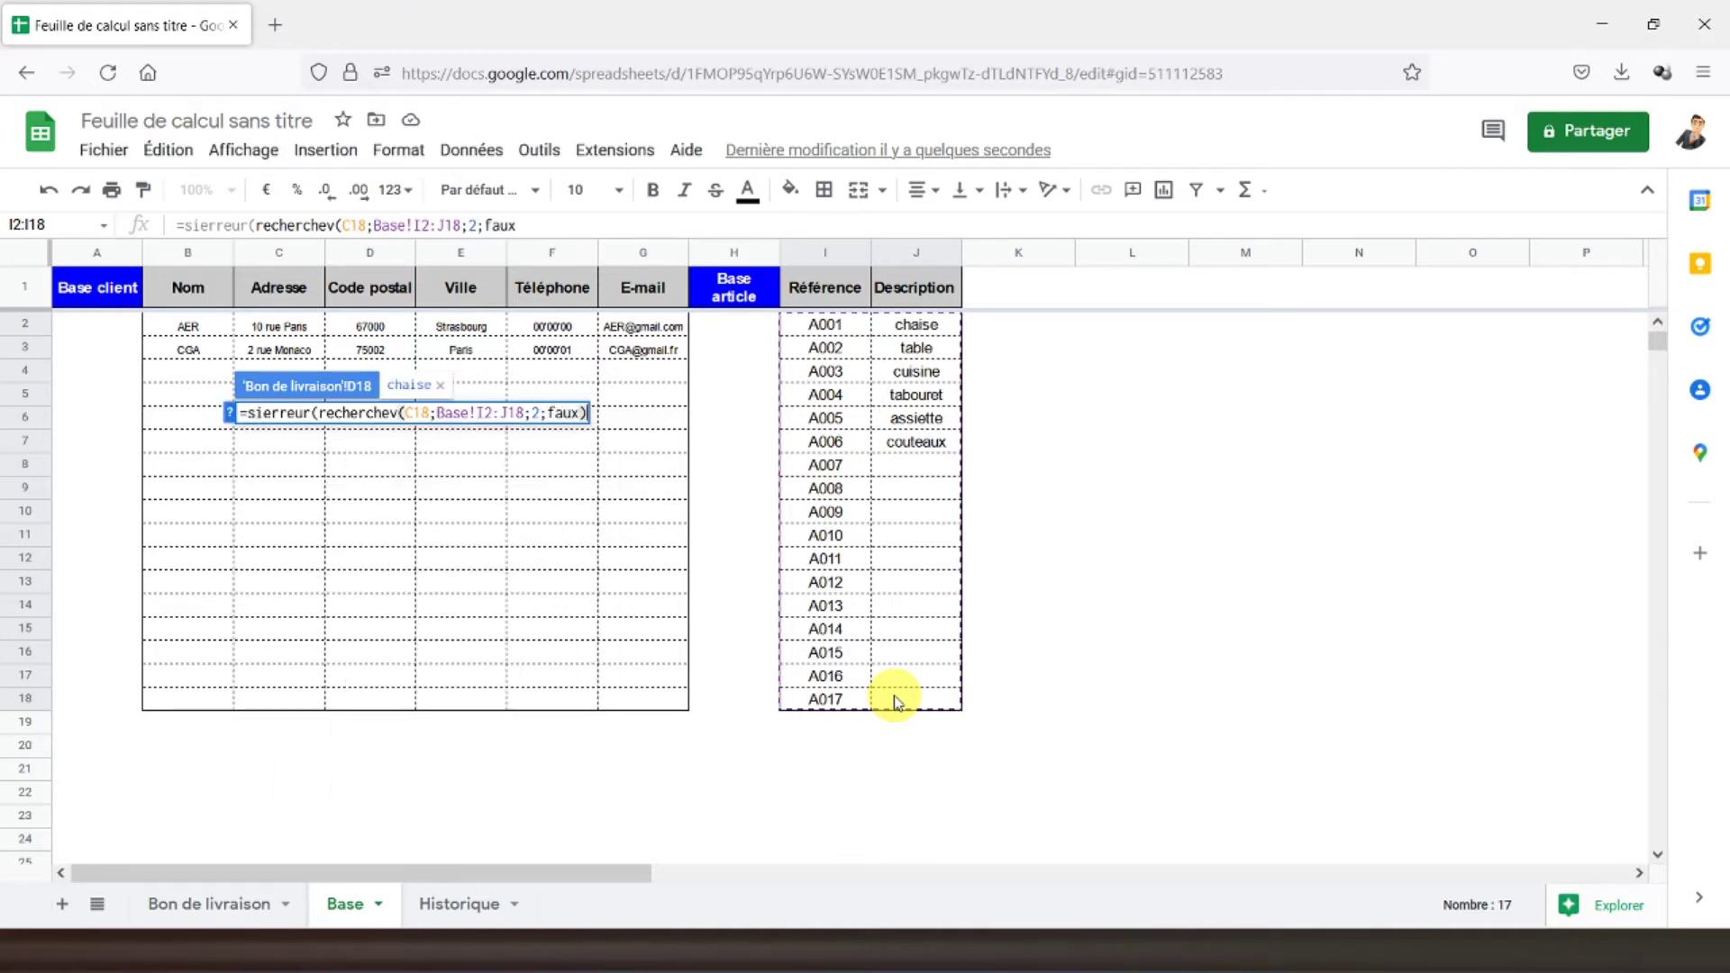
{"action": "key", "text": "Return"}
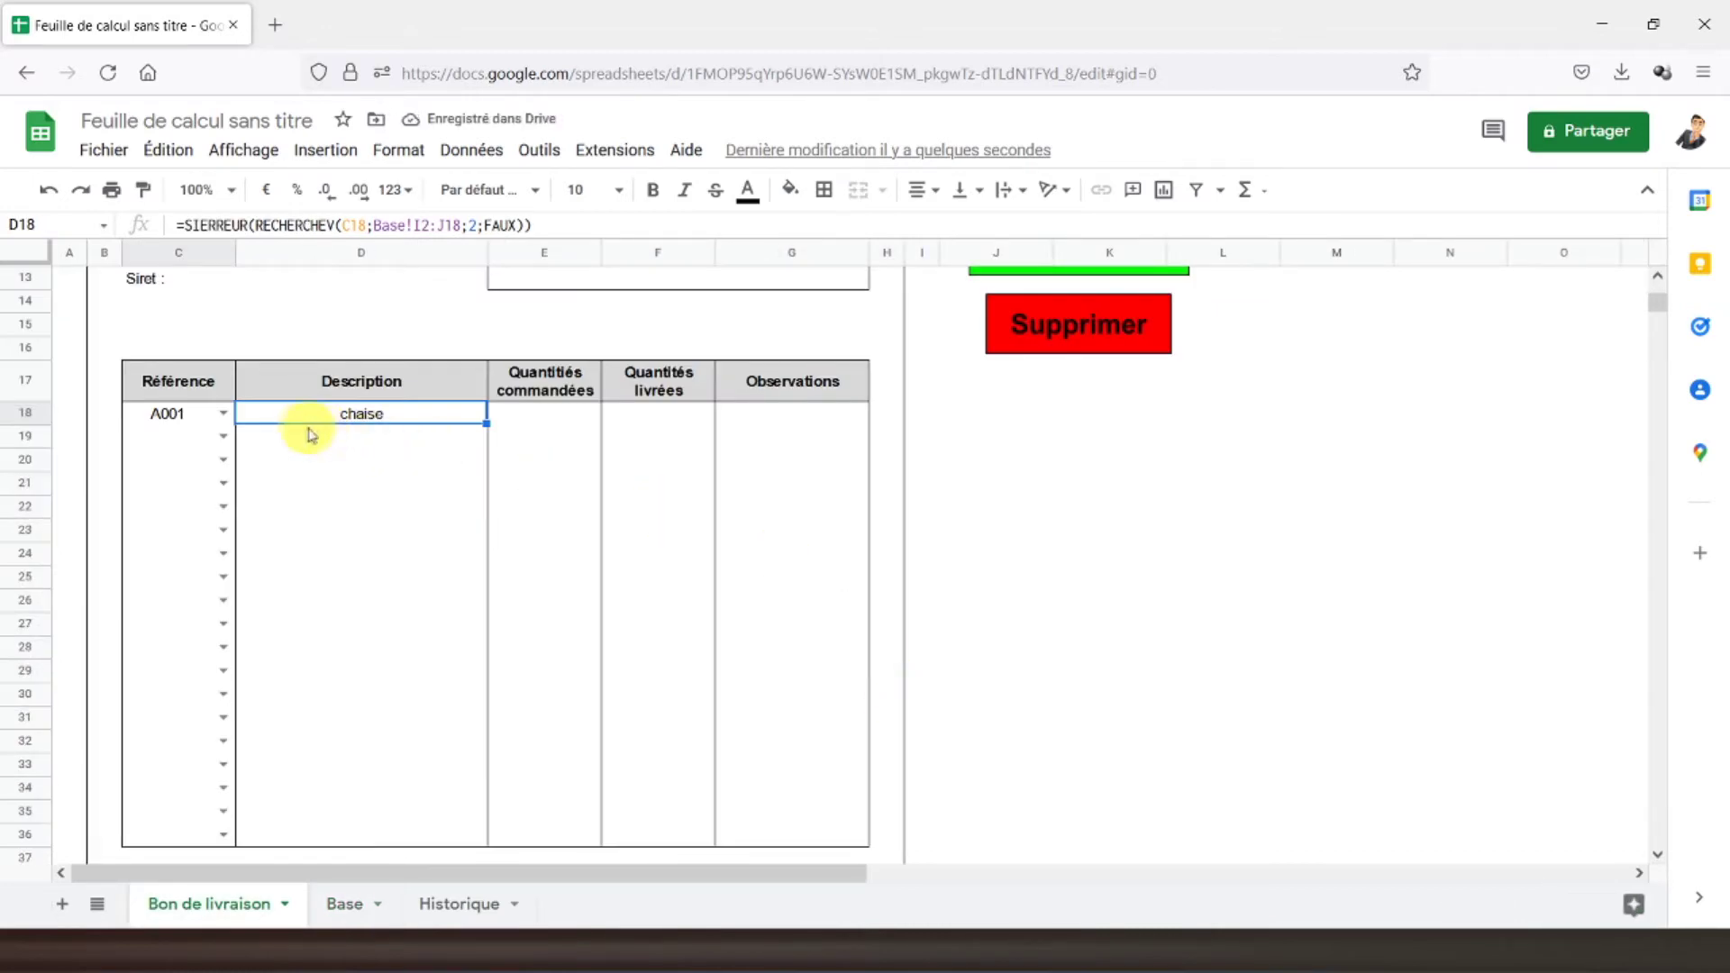
- Make D18's lookup range absolute as Base!$I$2:$J$18
{"action": "left_click", "coordinate": [422, 225]}
{"action": "key", "text": "F4"}
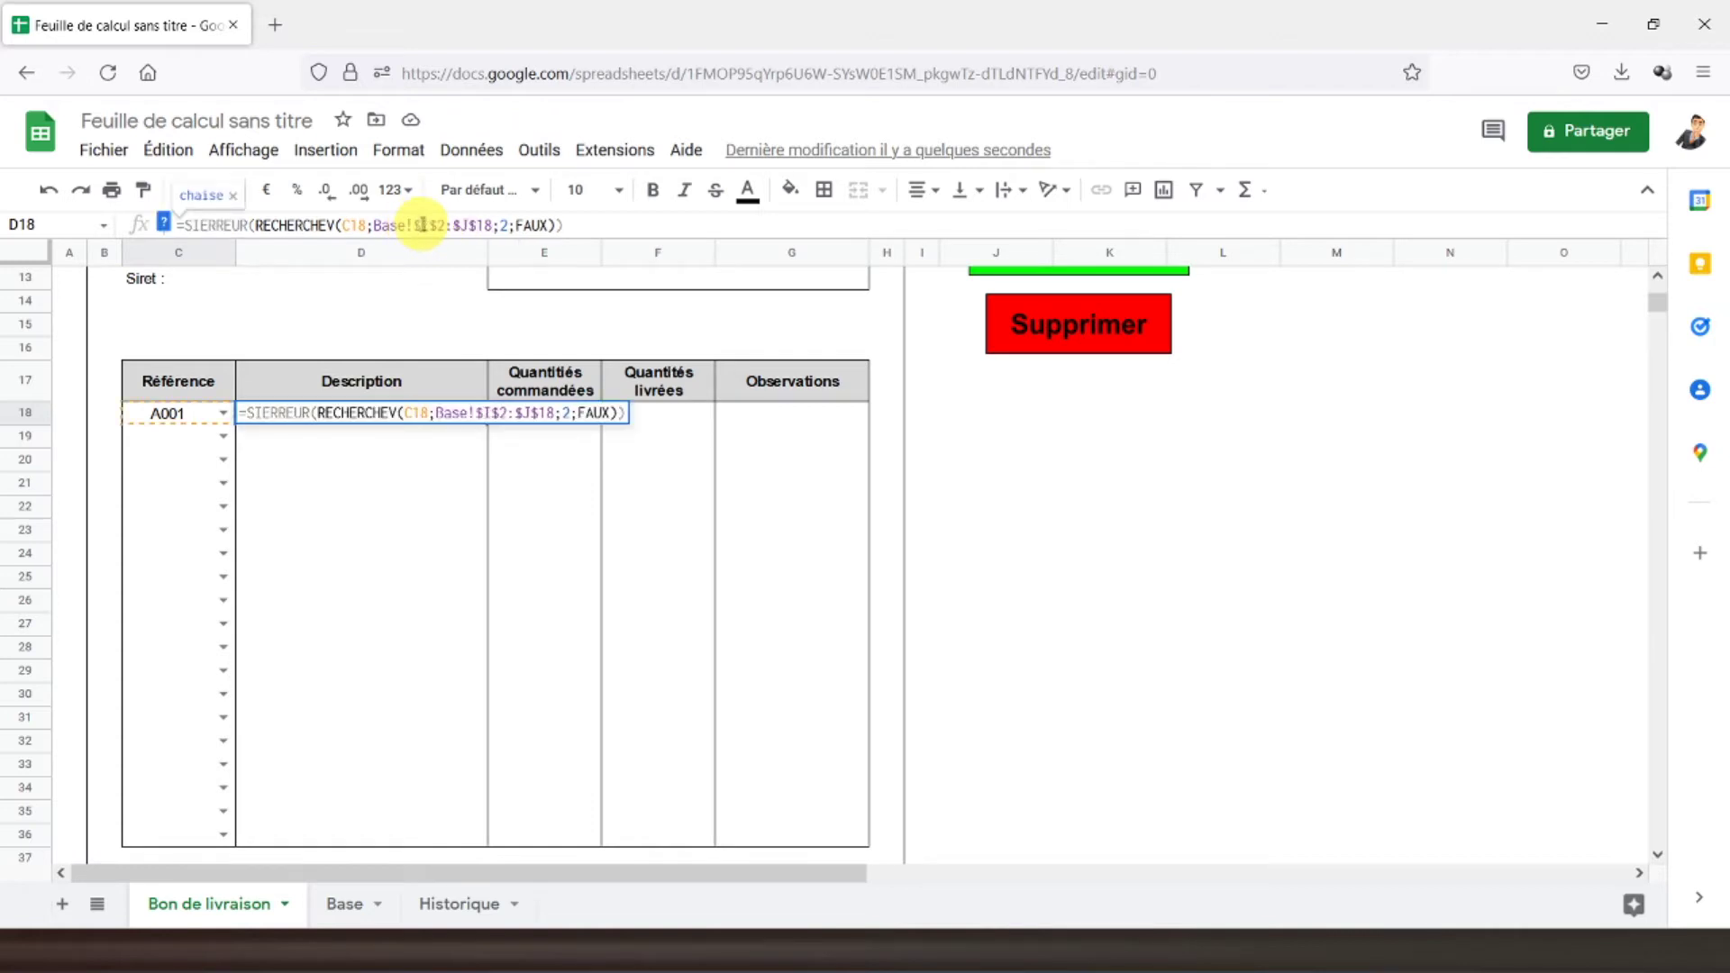
{"action": "key", "text": "Return"}
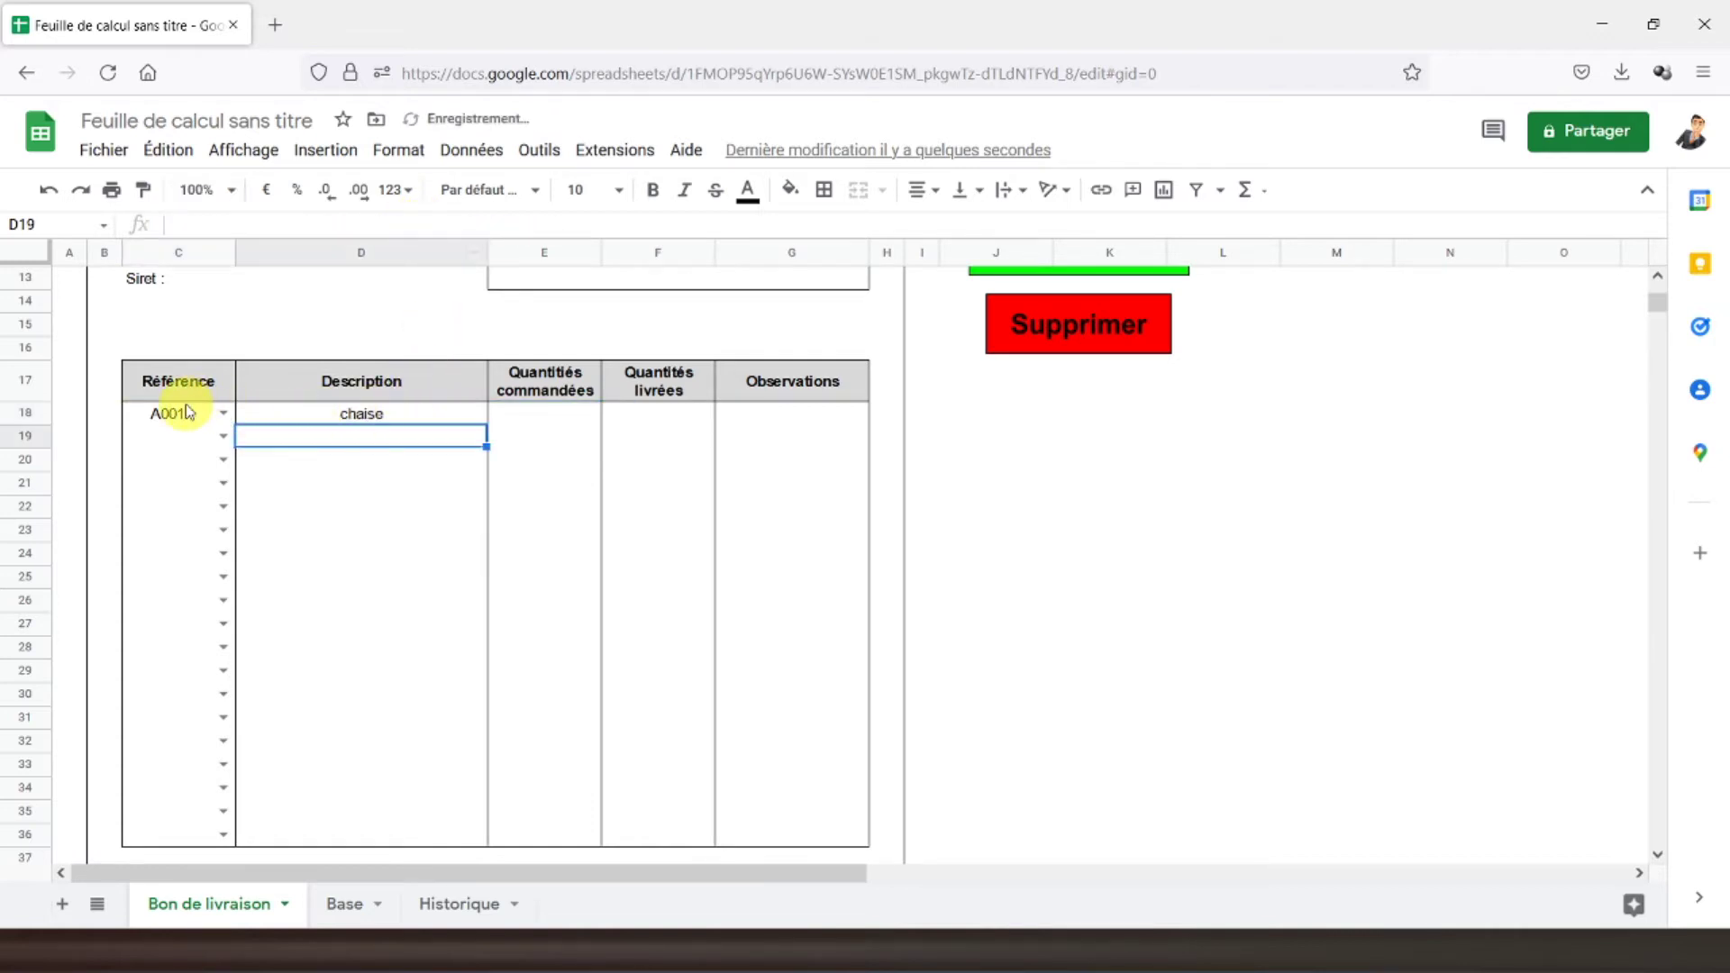
- Choose reference A002 for row 19 and review D18's lookup formula
{"action": "left_click", "coordinate": [223, 436]}
{"action": "left_click", "coordinate": [190, 491]}
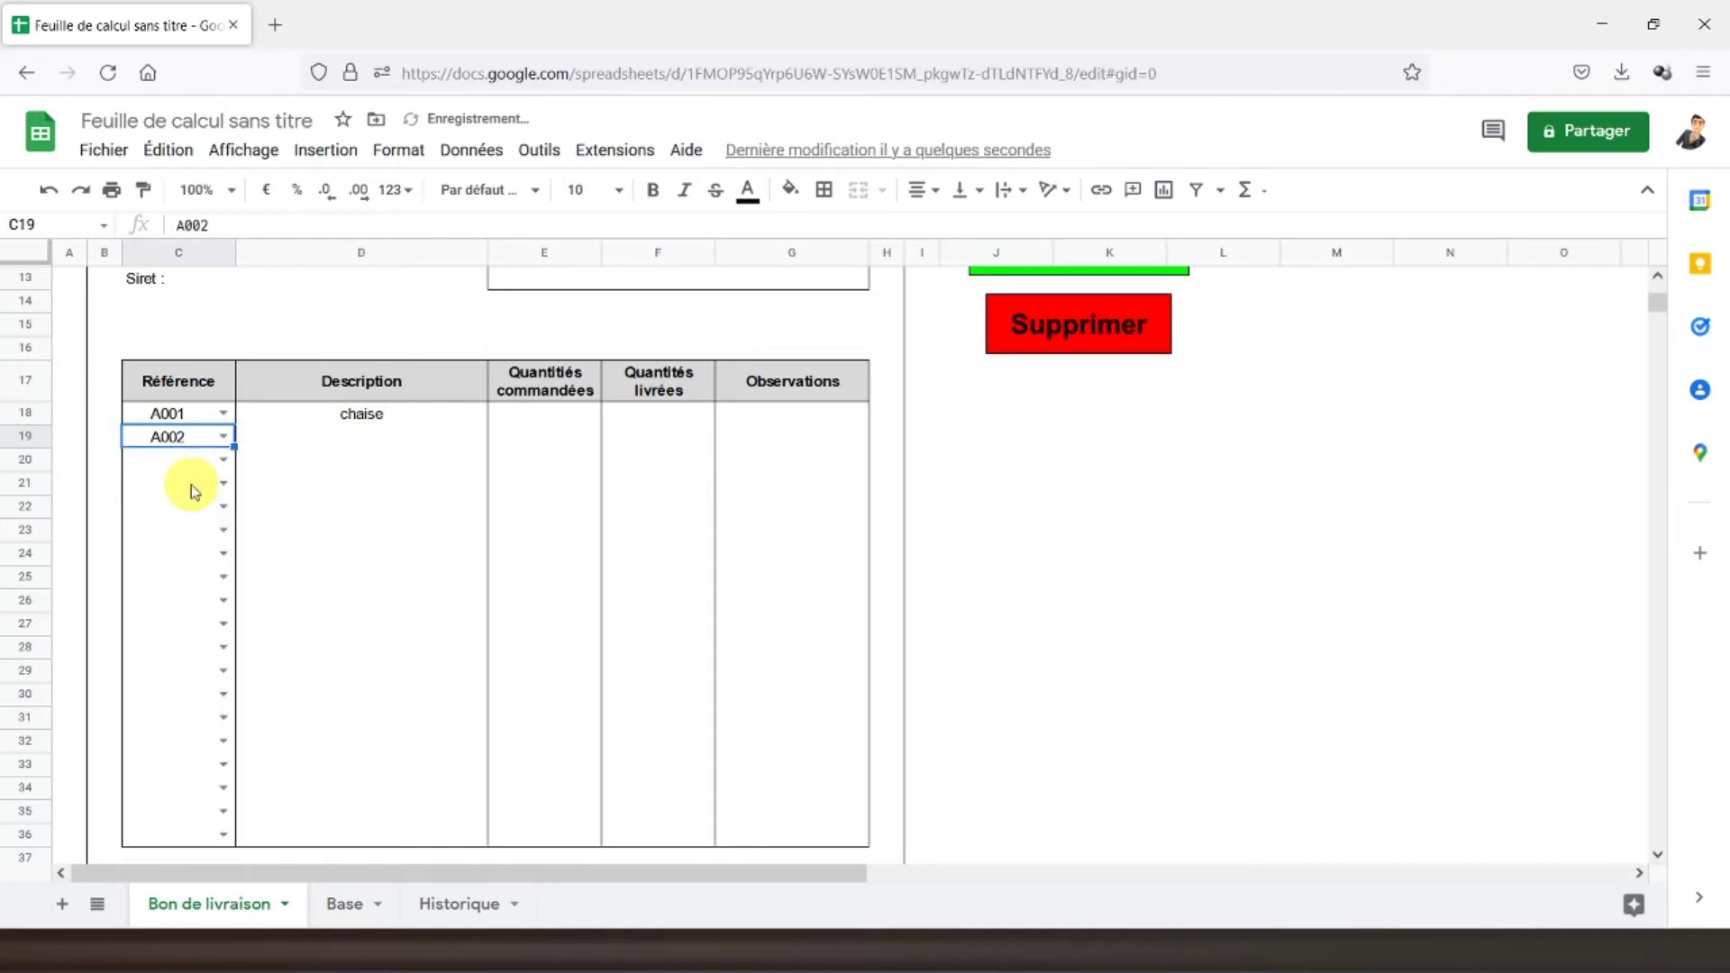
{"action": "left_click", "coordinate": [336, 441]}
{"action": "left_click", "coordinate": [377, 415]}
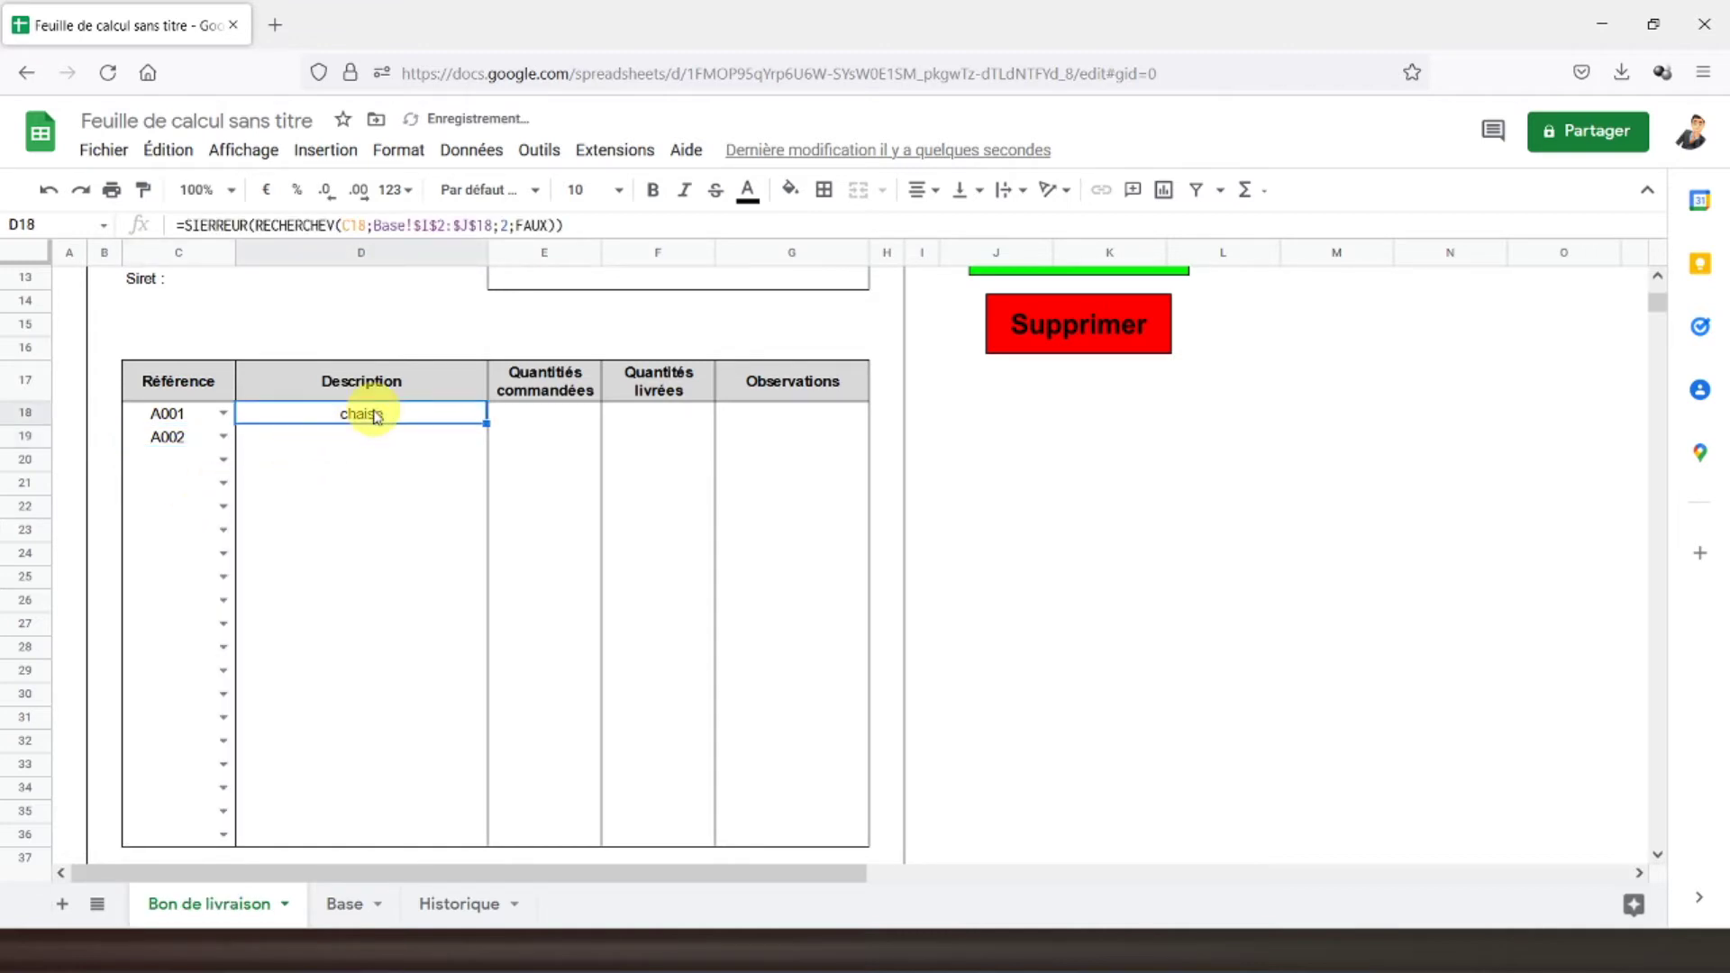
{"action": "left_click", "coordinate": [572, 225]}
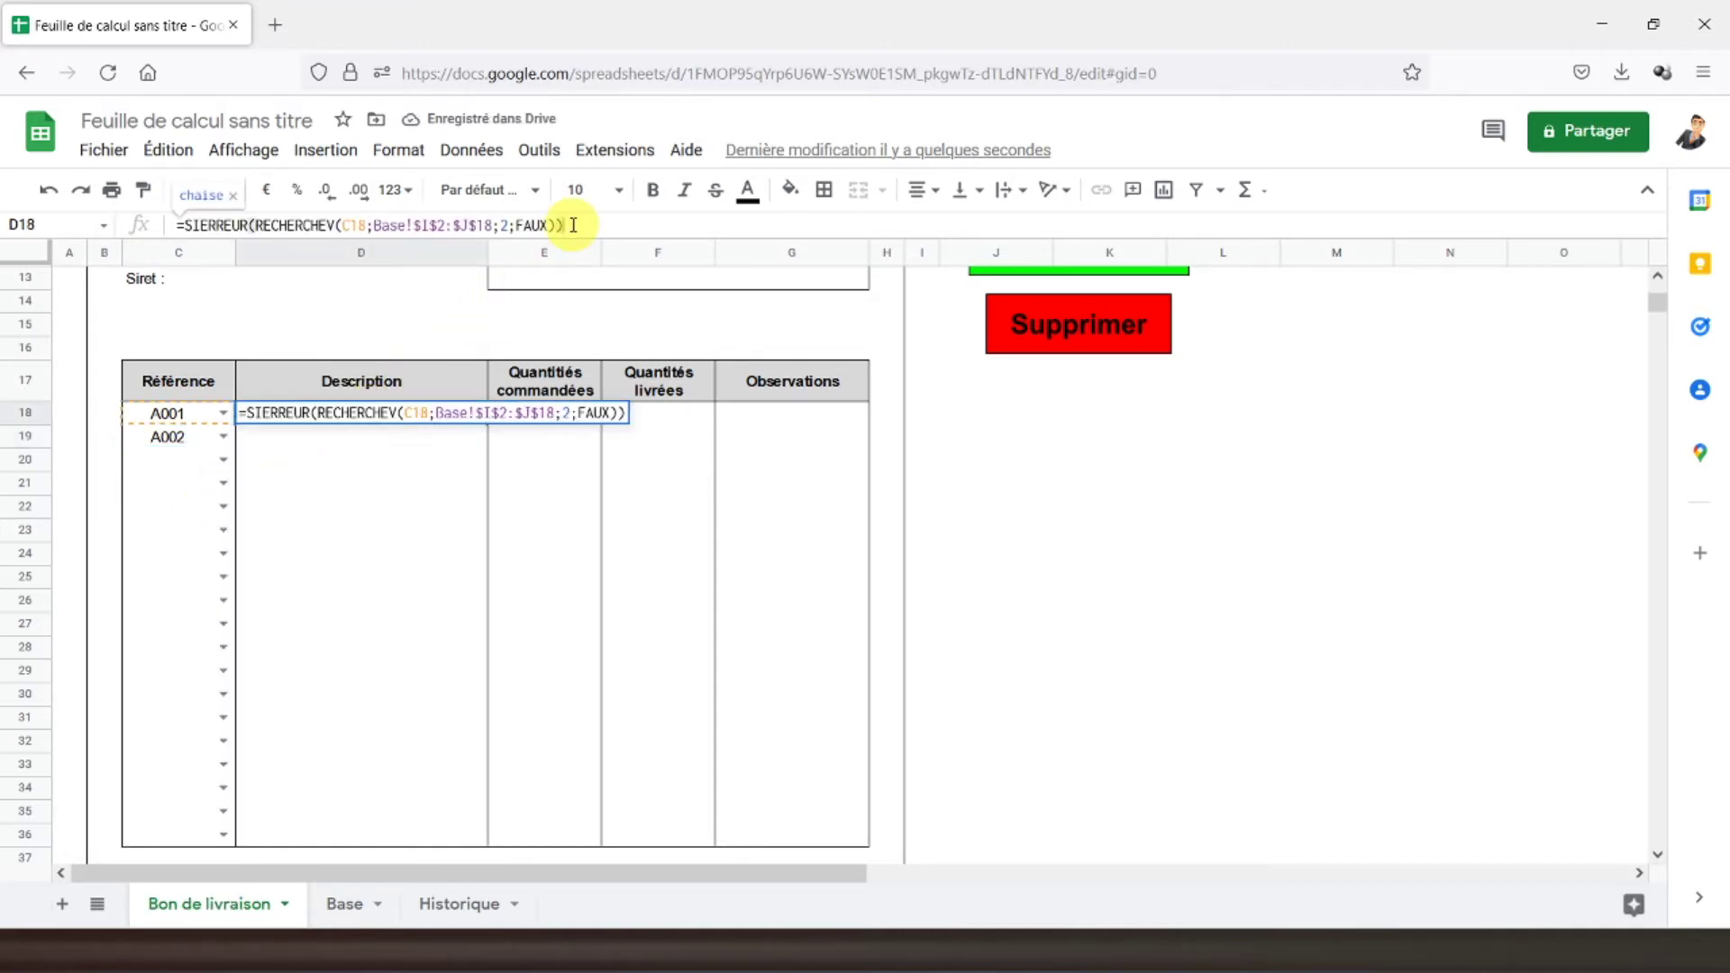
{"action": "left_click_drag", "start_coordinate": [573, 224], "coordinate": [179, 233]}
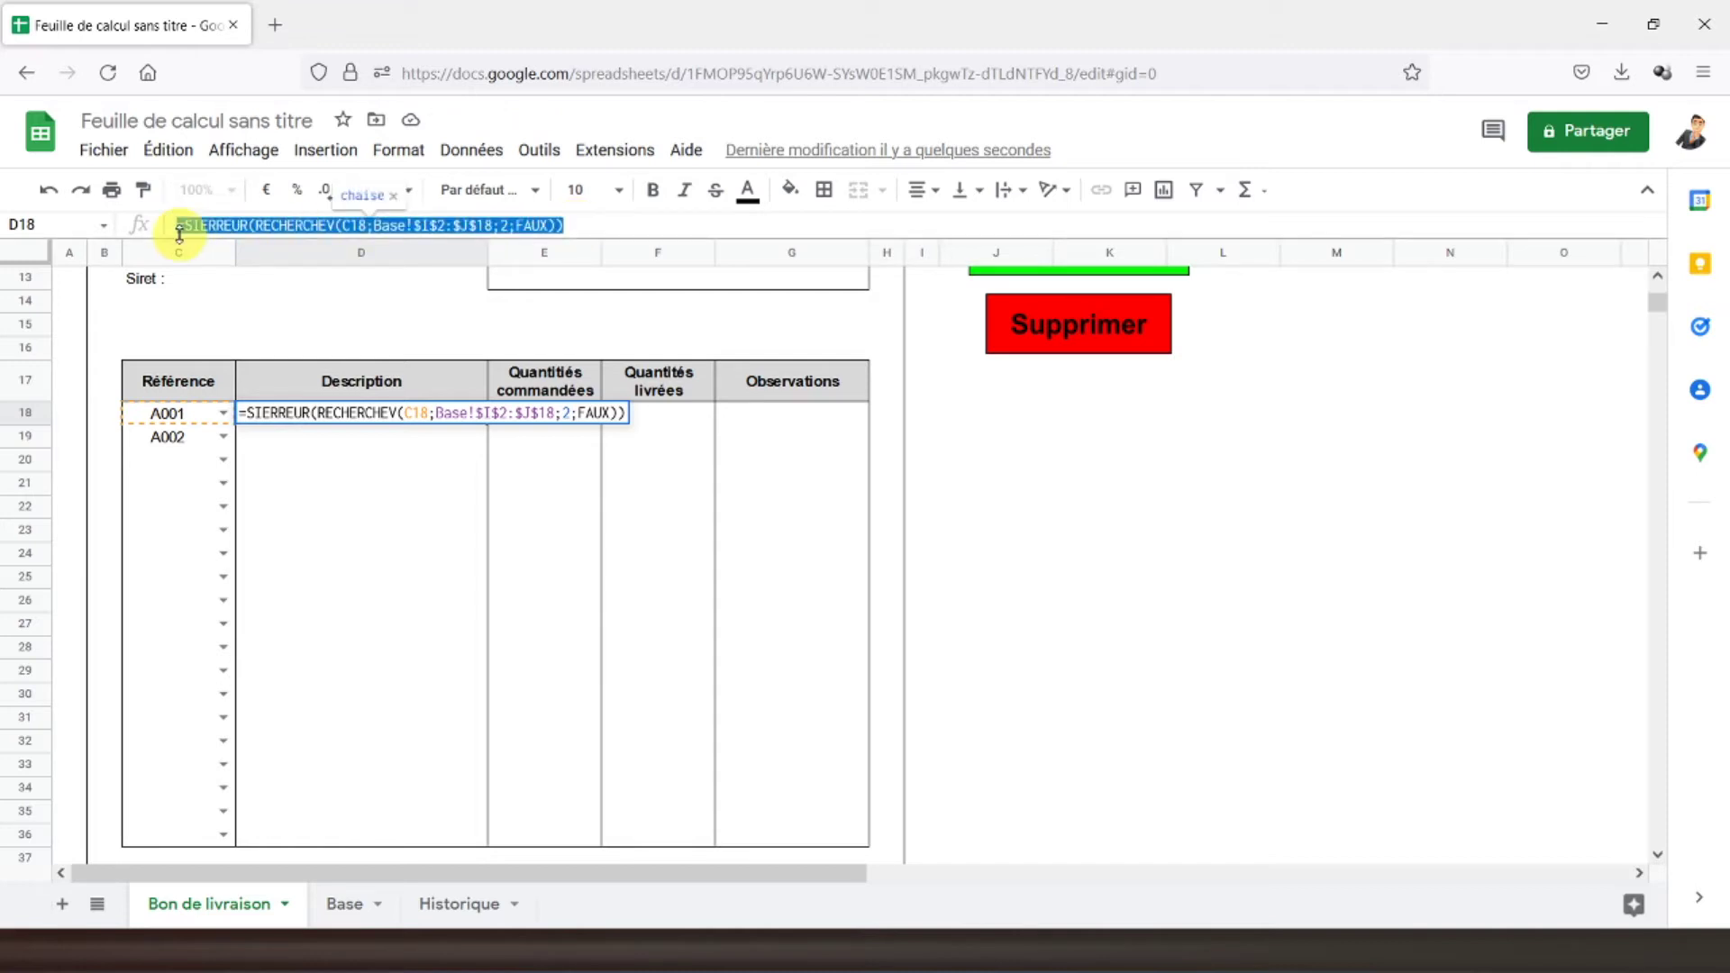
{"action": "left_click", "coordinate": [397, 441]}
- Fill the description lookup down from D18 to D36 and select D18:D36
{"action": "left_click", "coordinate": [476, 419]}
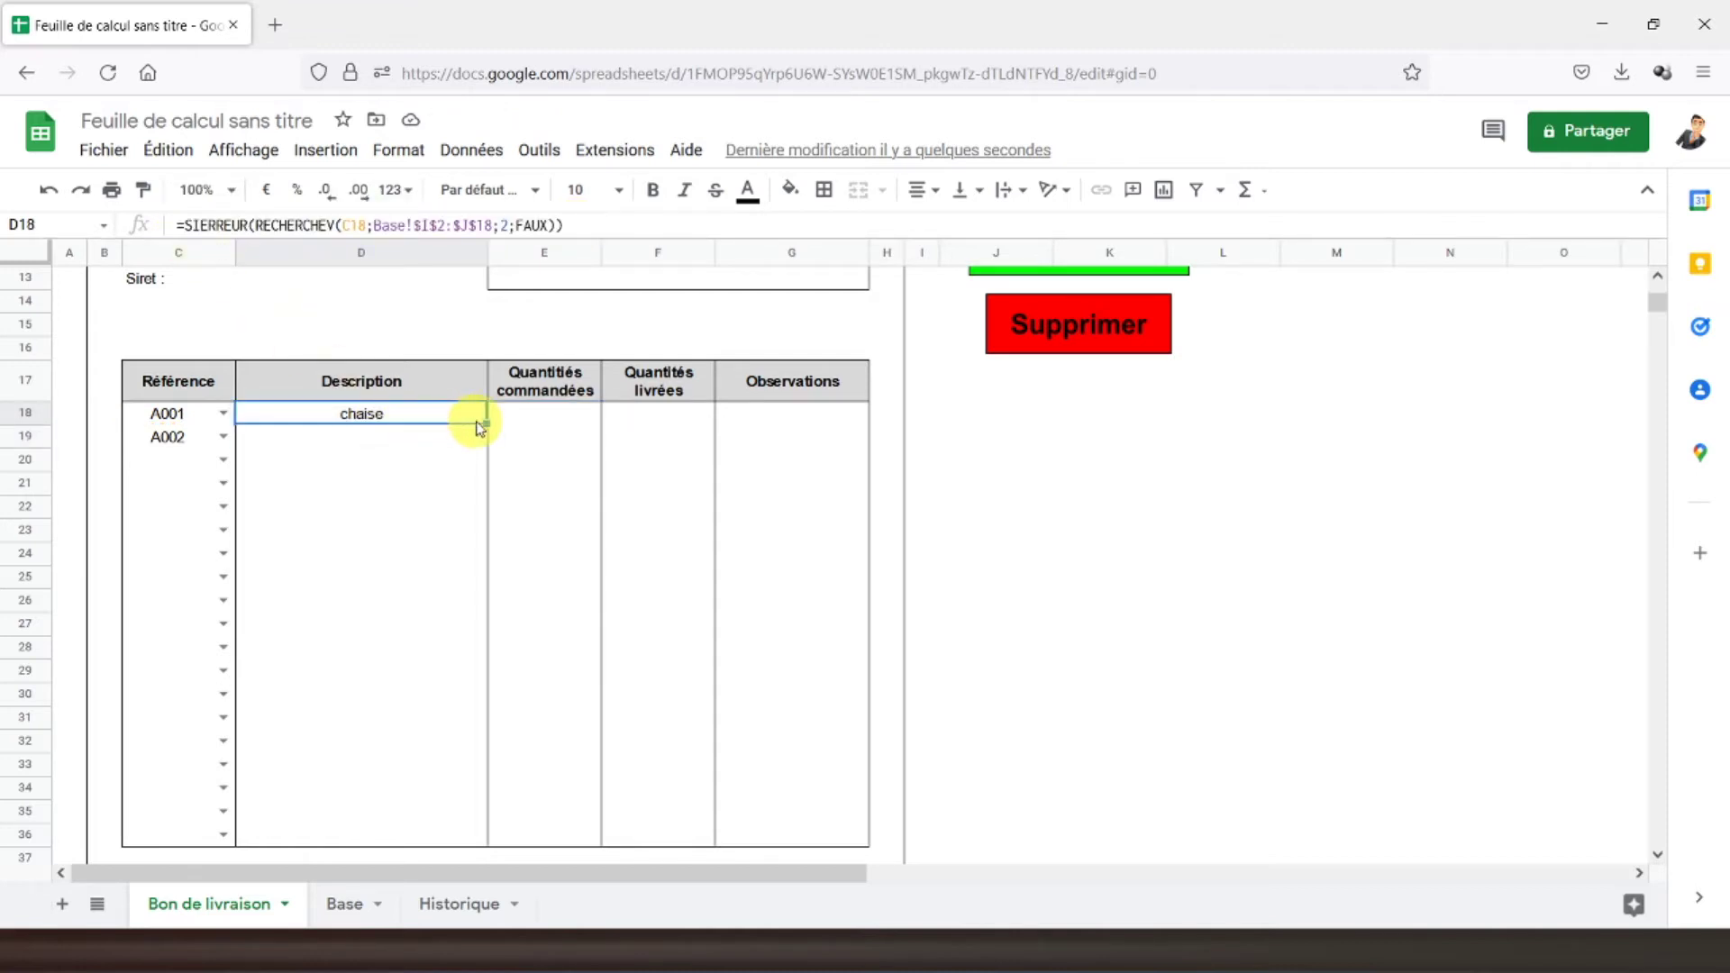
{"action": "left_click_drag", "start_coordinate": [484, 419], "coordinate": [484, 447]}
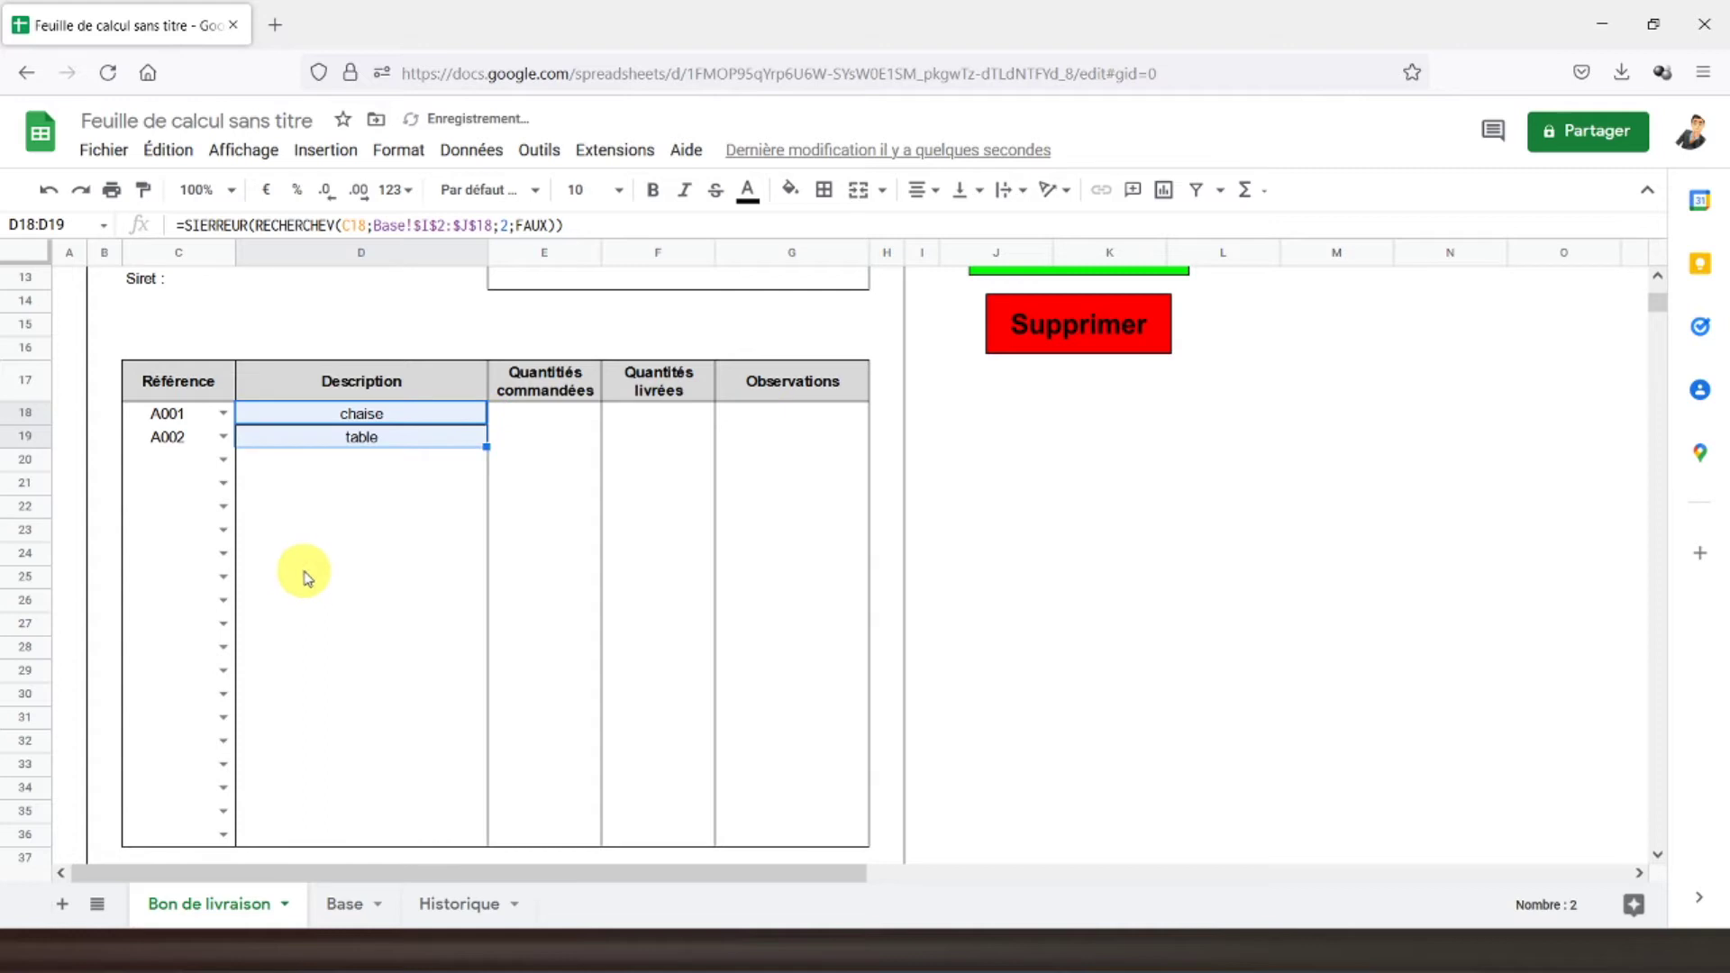
{"action": "left_click", "coordinate": [351, 531]}
{"action": "left_click", "coordinate": [270, 431]}
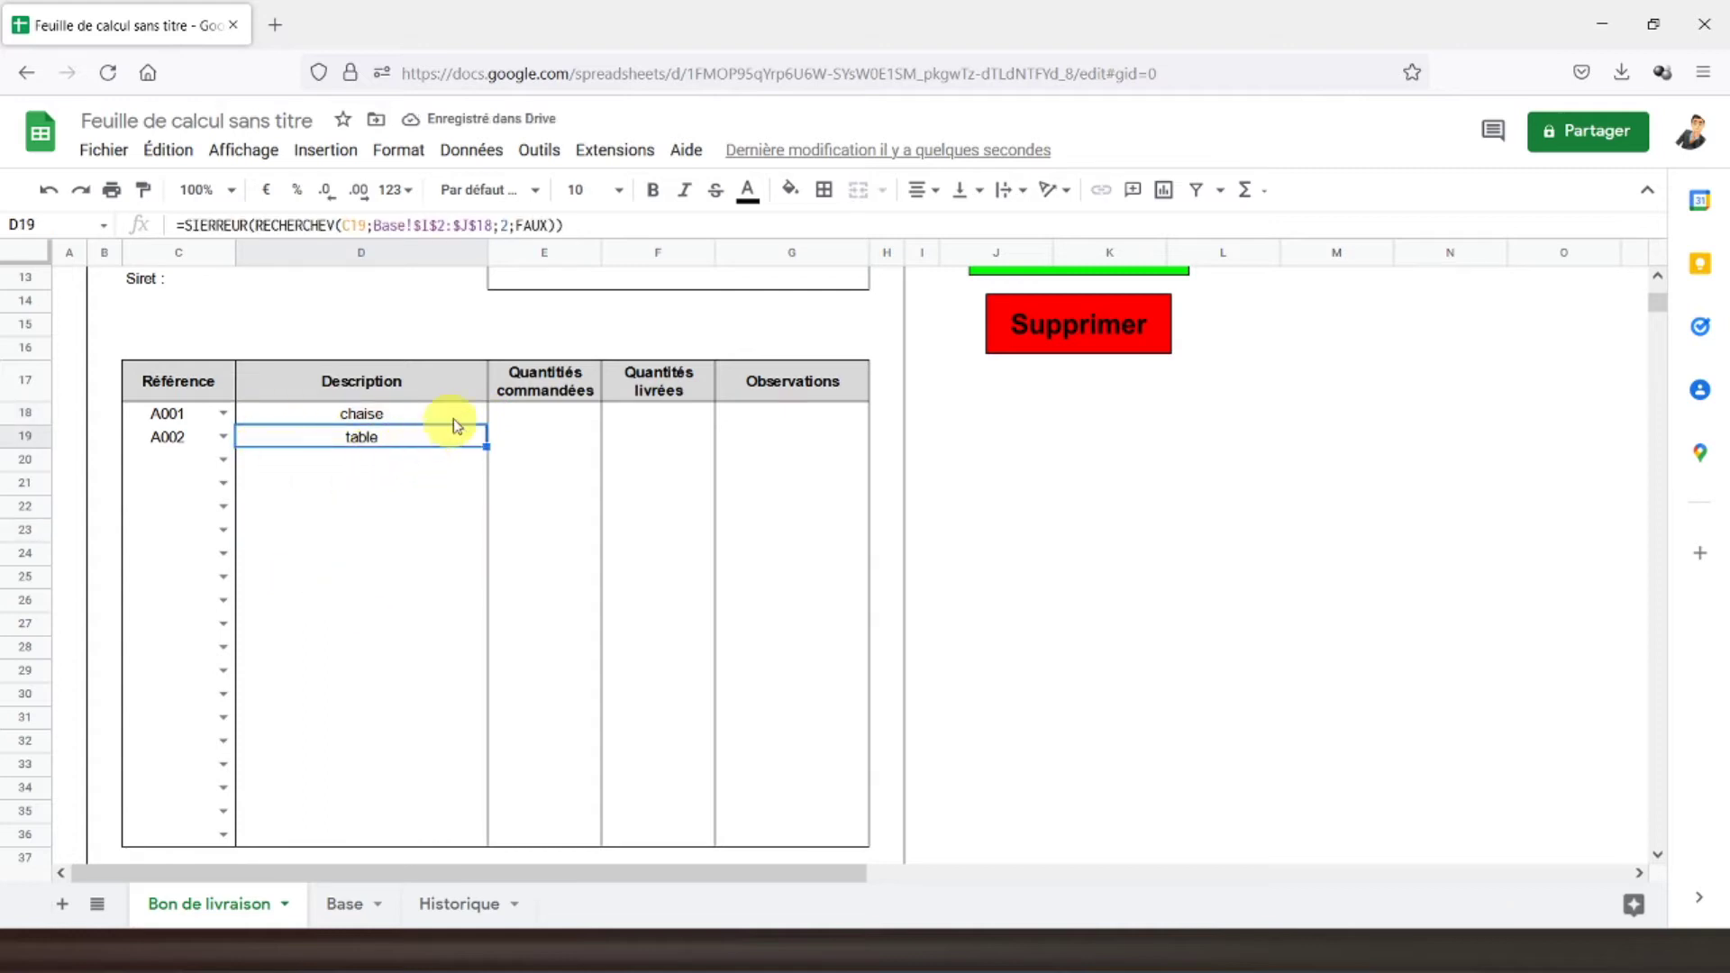
{"action": "left_click_drag", "start_coordinate": [485, 444], "coordinate": [475, 840]}
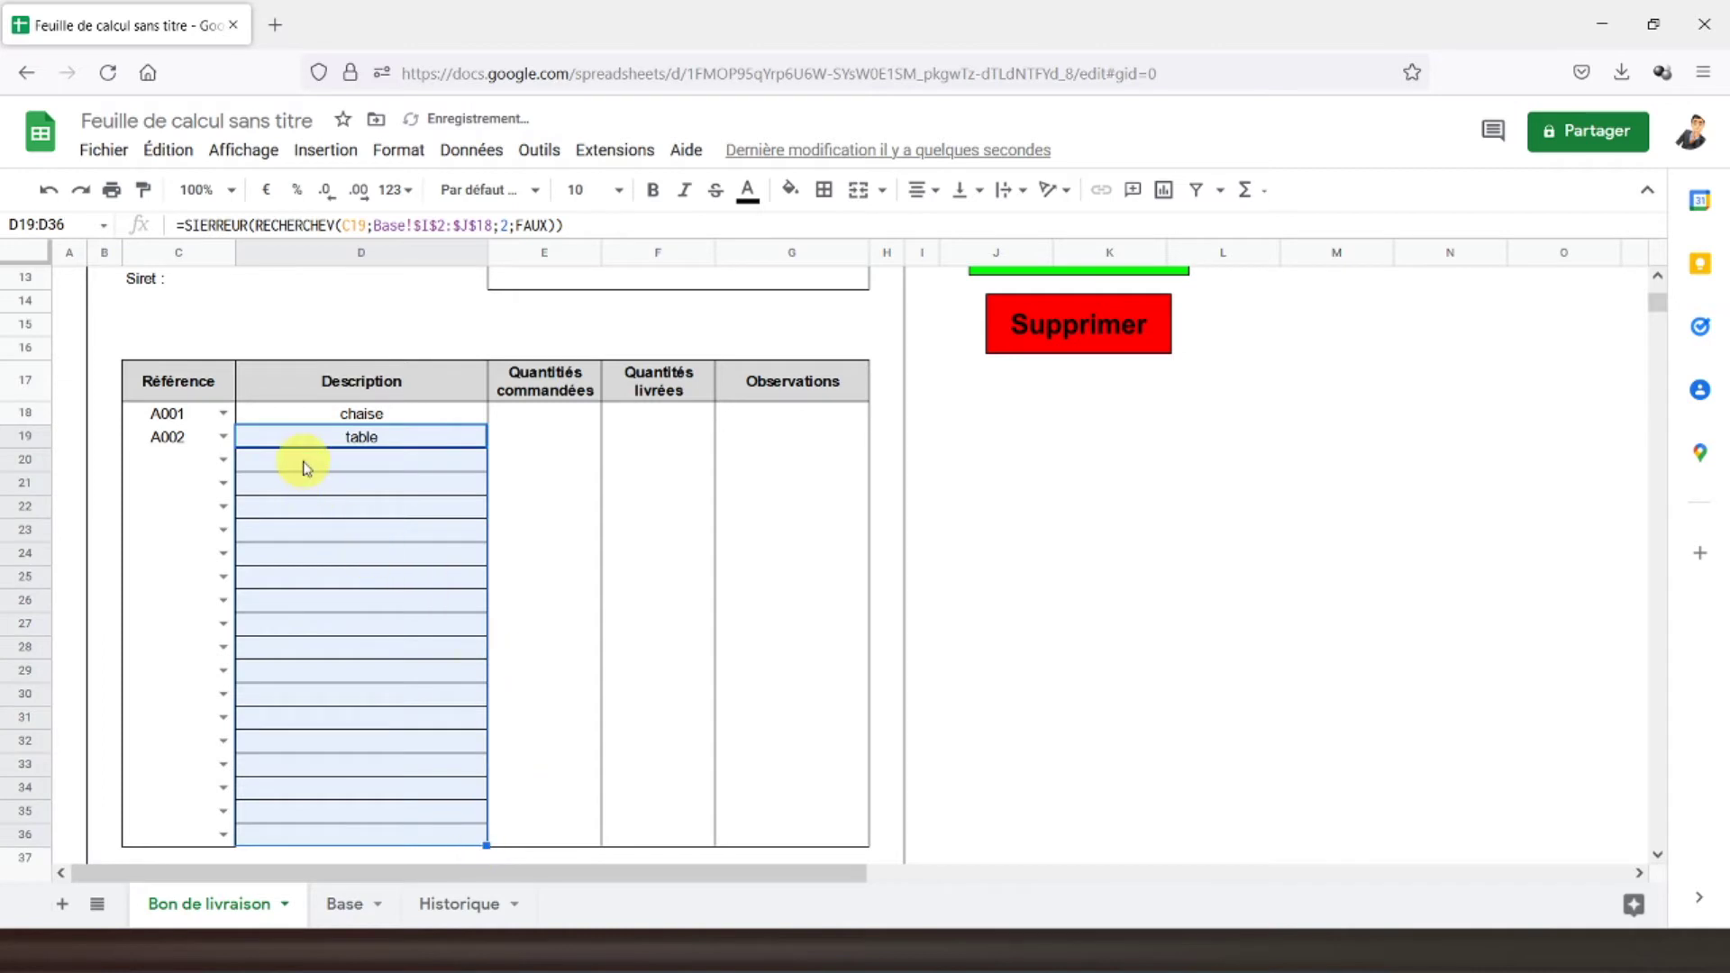
{"action": "left_click_drag", "start_coordinate": [328, 415], "coordinate": [383, 837]}
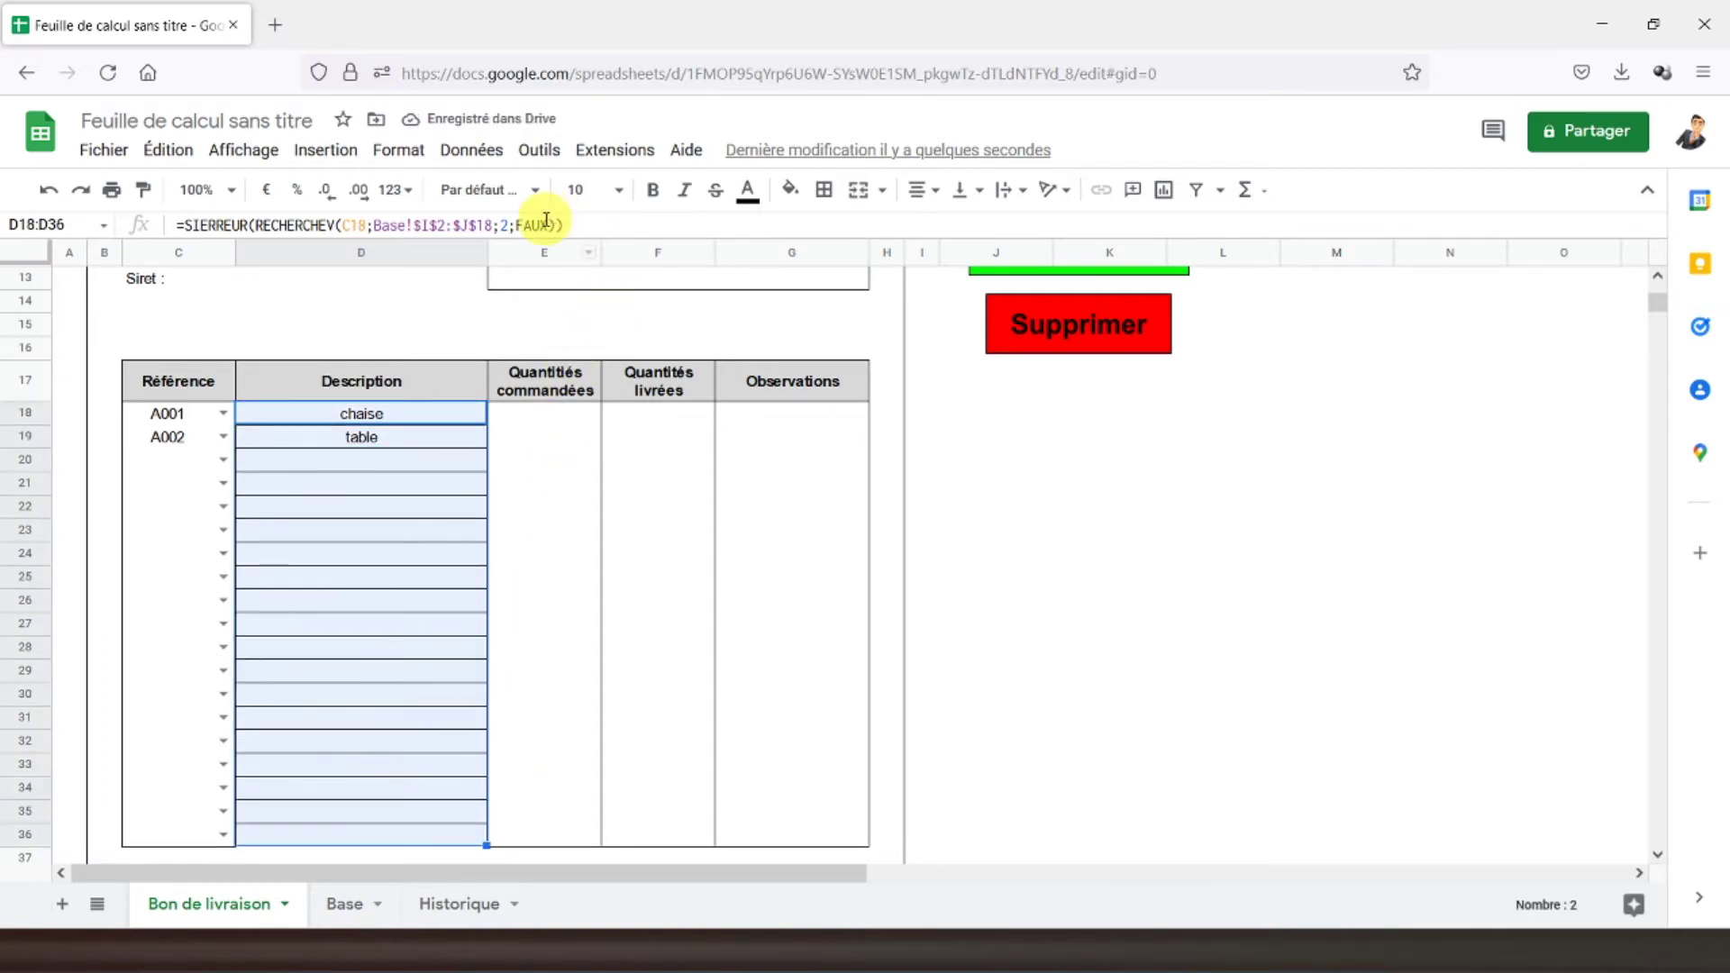
- Give D18:D36 a styled outer border and clear its inner horizontal lines
{"action": "left_click", "coordinate": [829, 191]}
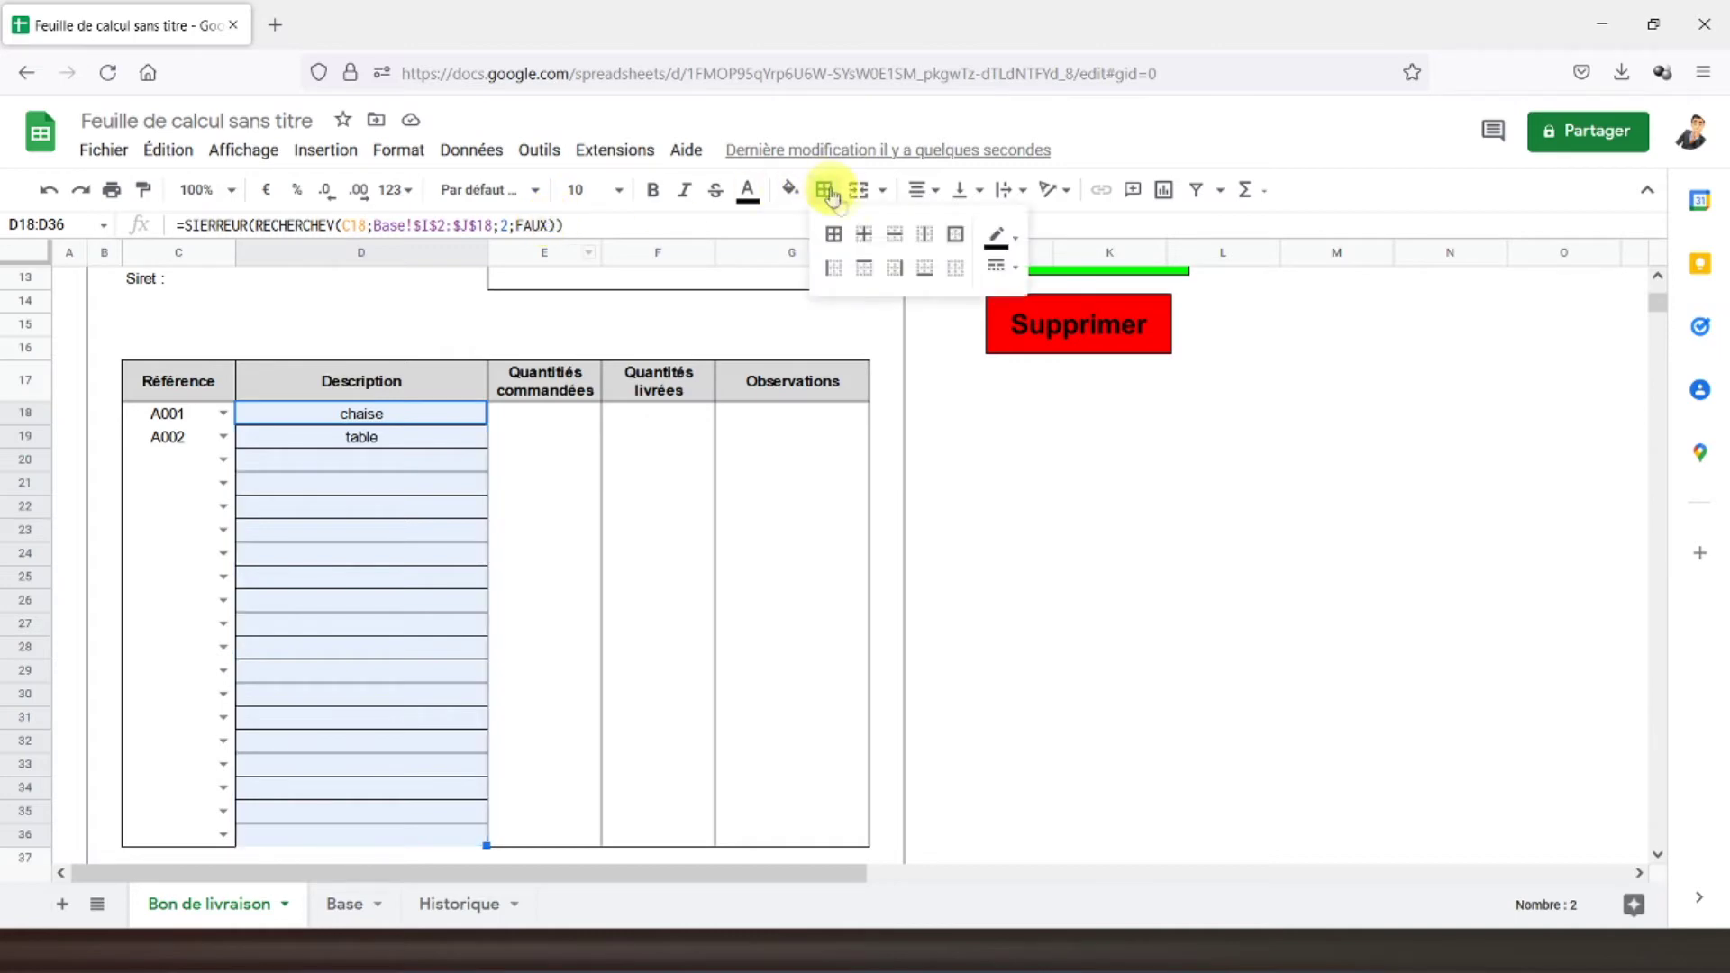
{"action": "left_click", "coordinate": [955, 235]}
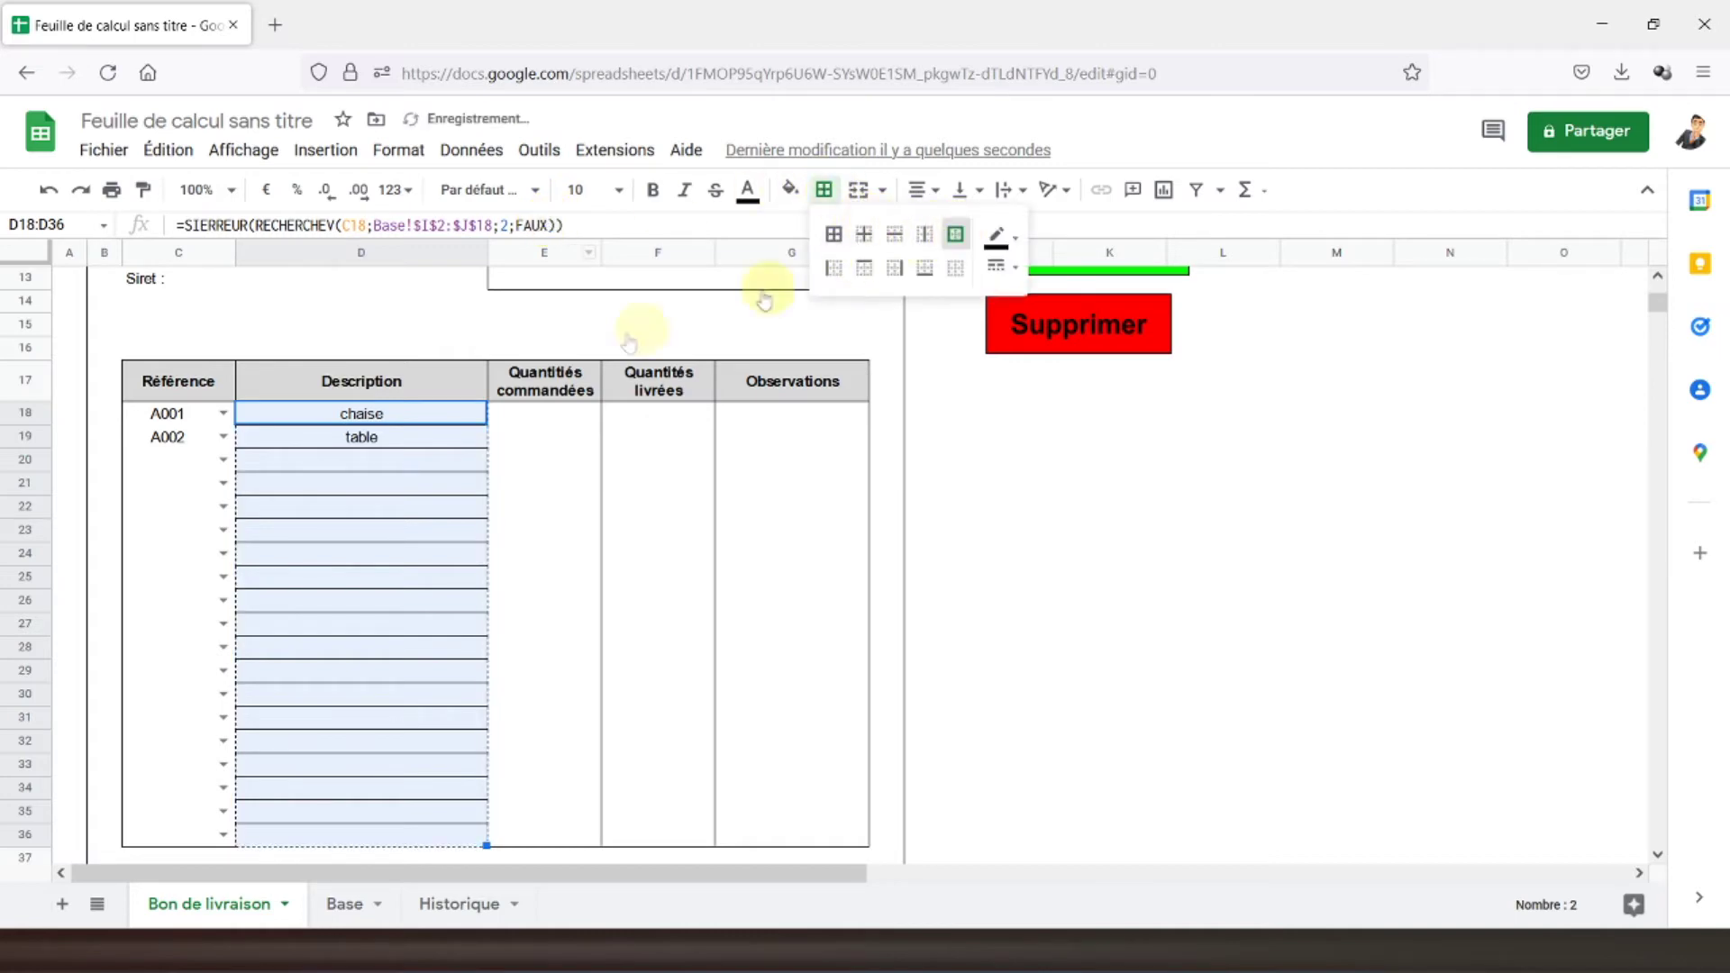
{"action": "left_click", "coordinate": [991, 268]}
{"action": "left_click", "coordinate": [1023, 296]}
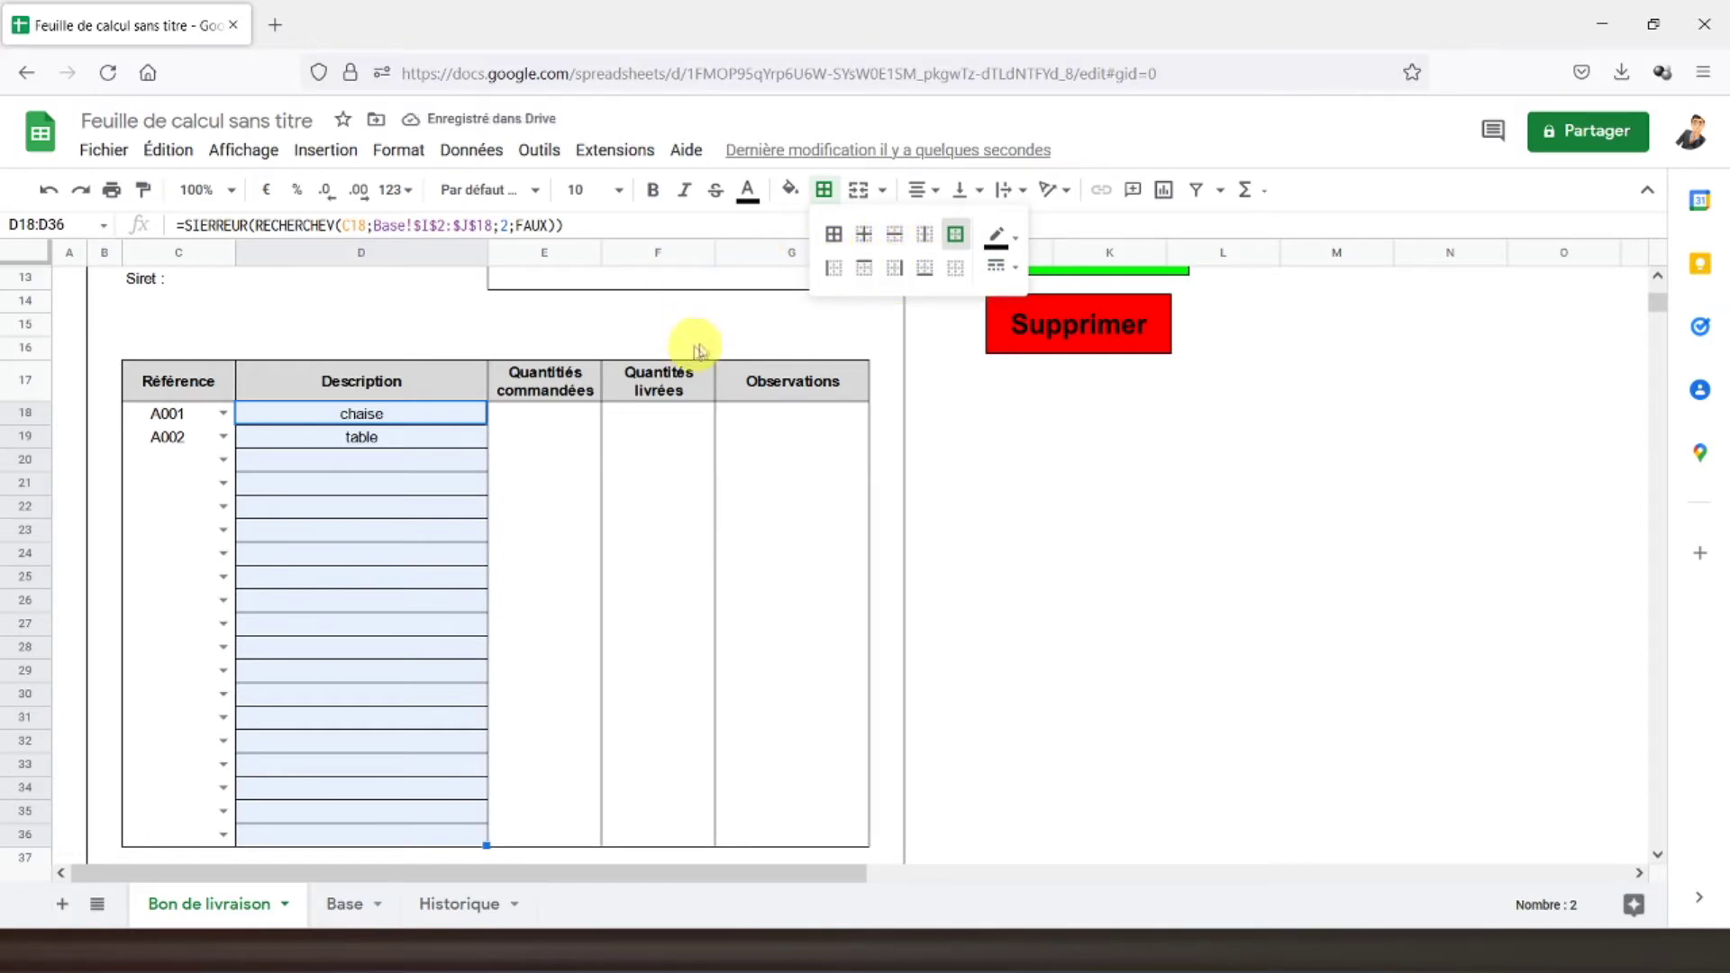
{"action": "left_click", "coordinate": [956, 240]}
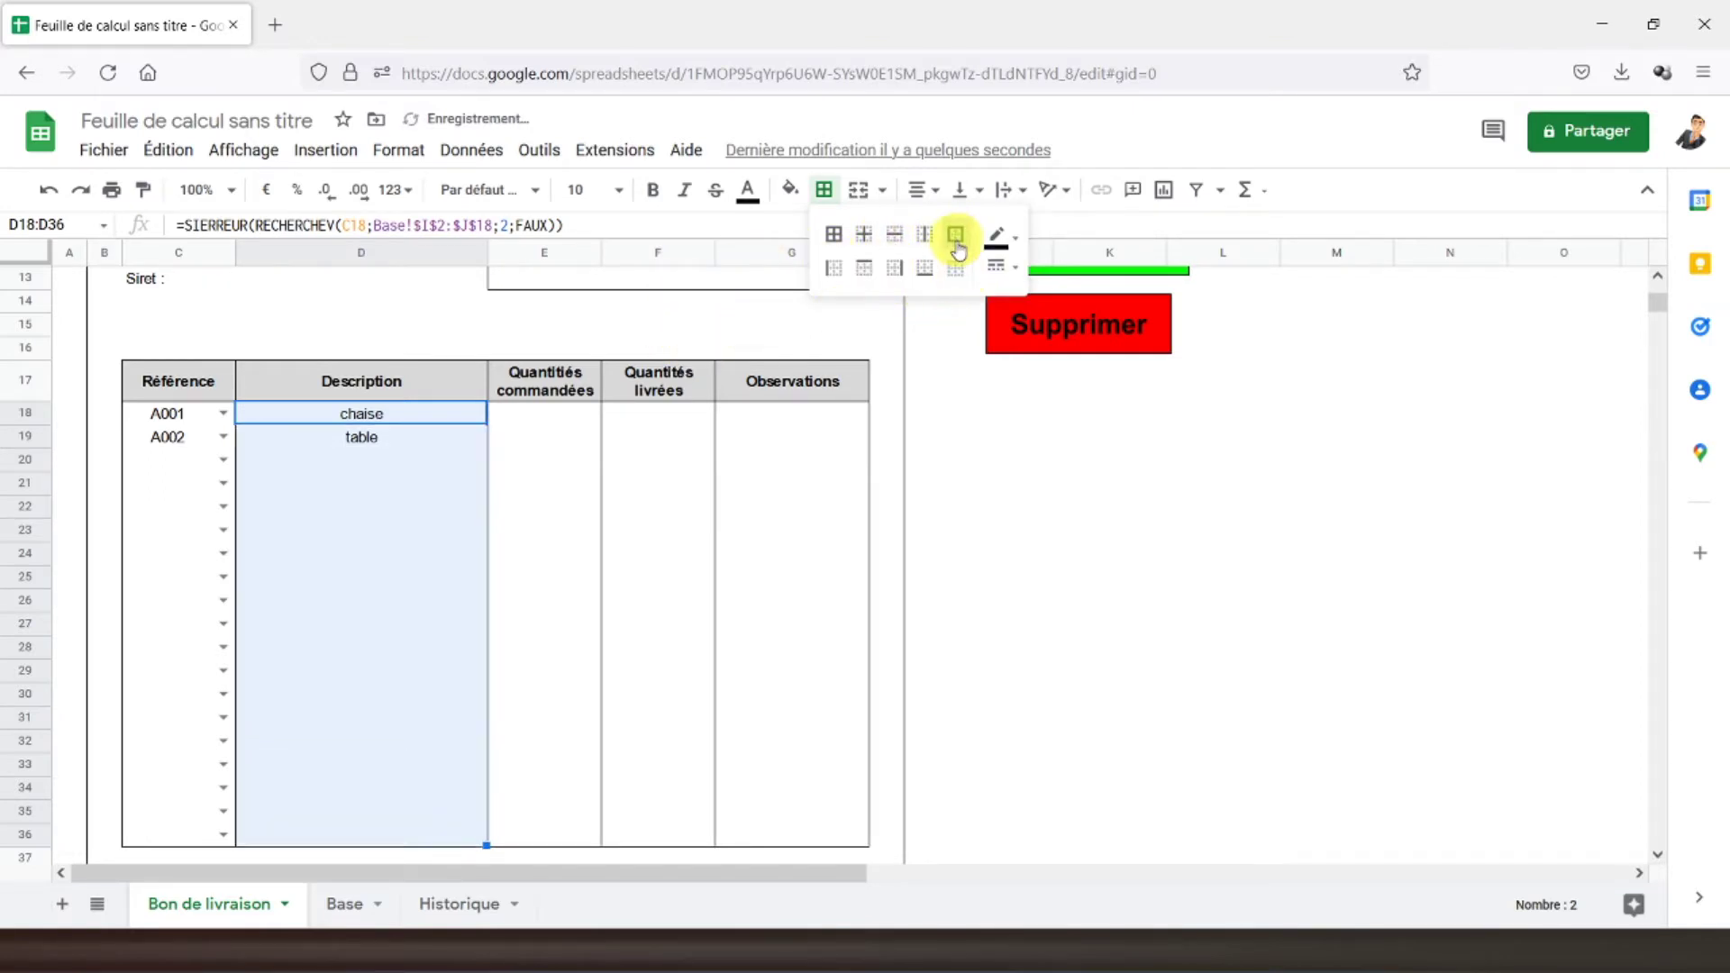
{"action": "left_click", "coordinate": [566, 531]}
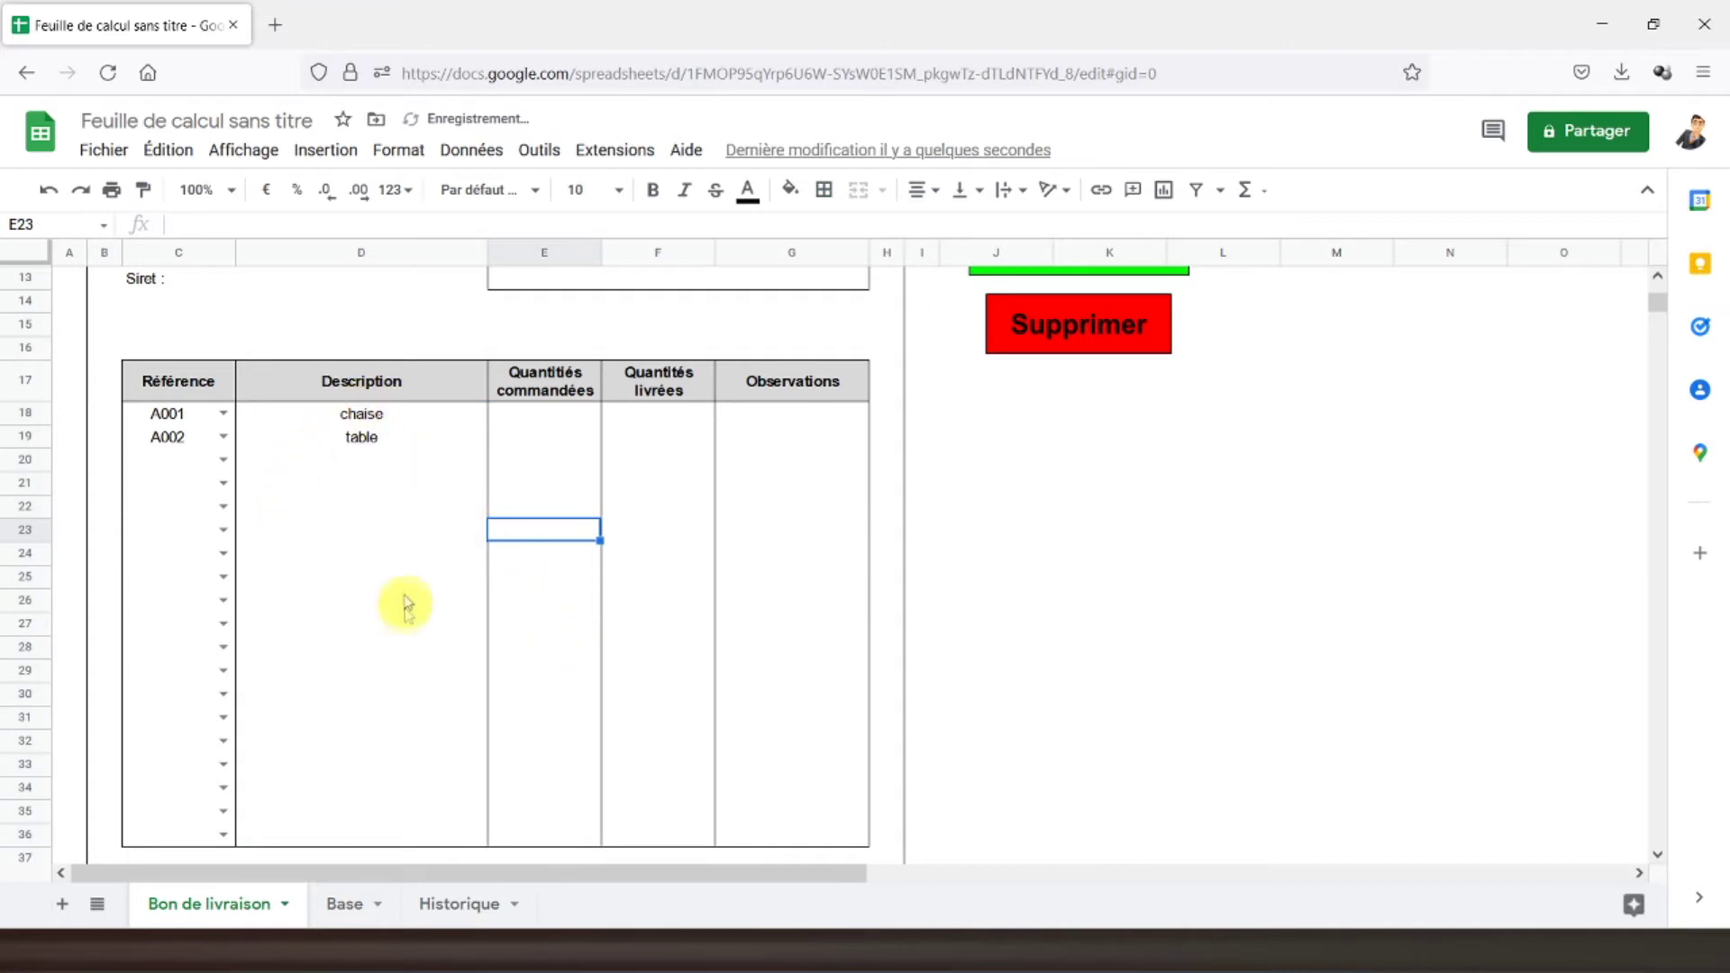
- Check D19's lookup result (table) and the ordered and delivered quantity columns
{"action": "left_click", "coordinate": [356, 462]}
{"action": "left_click", "coordinate": [417, 443]}
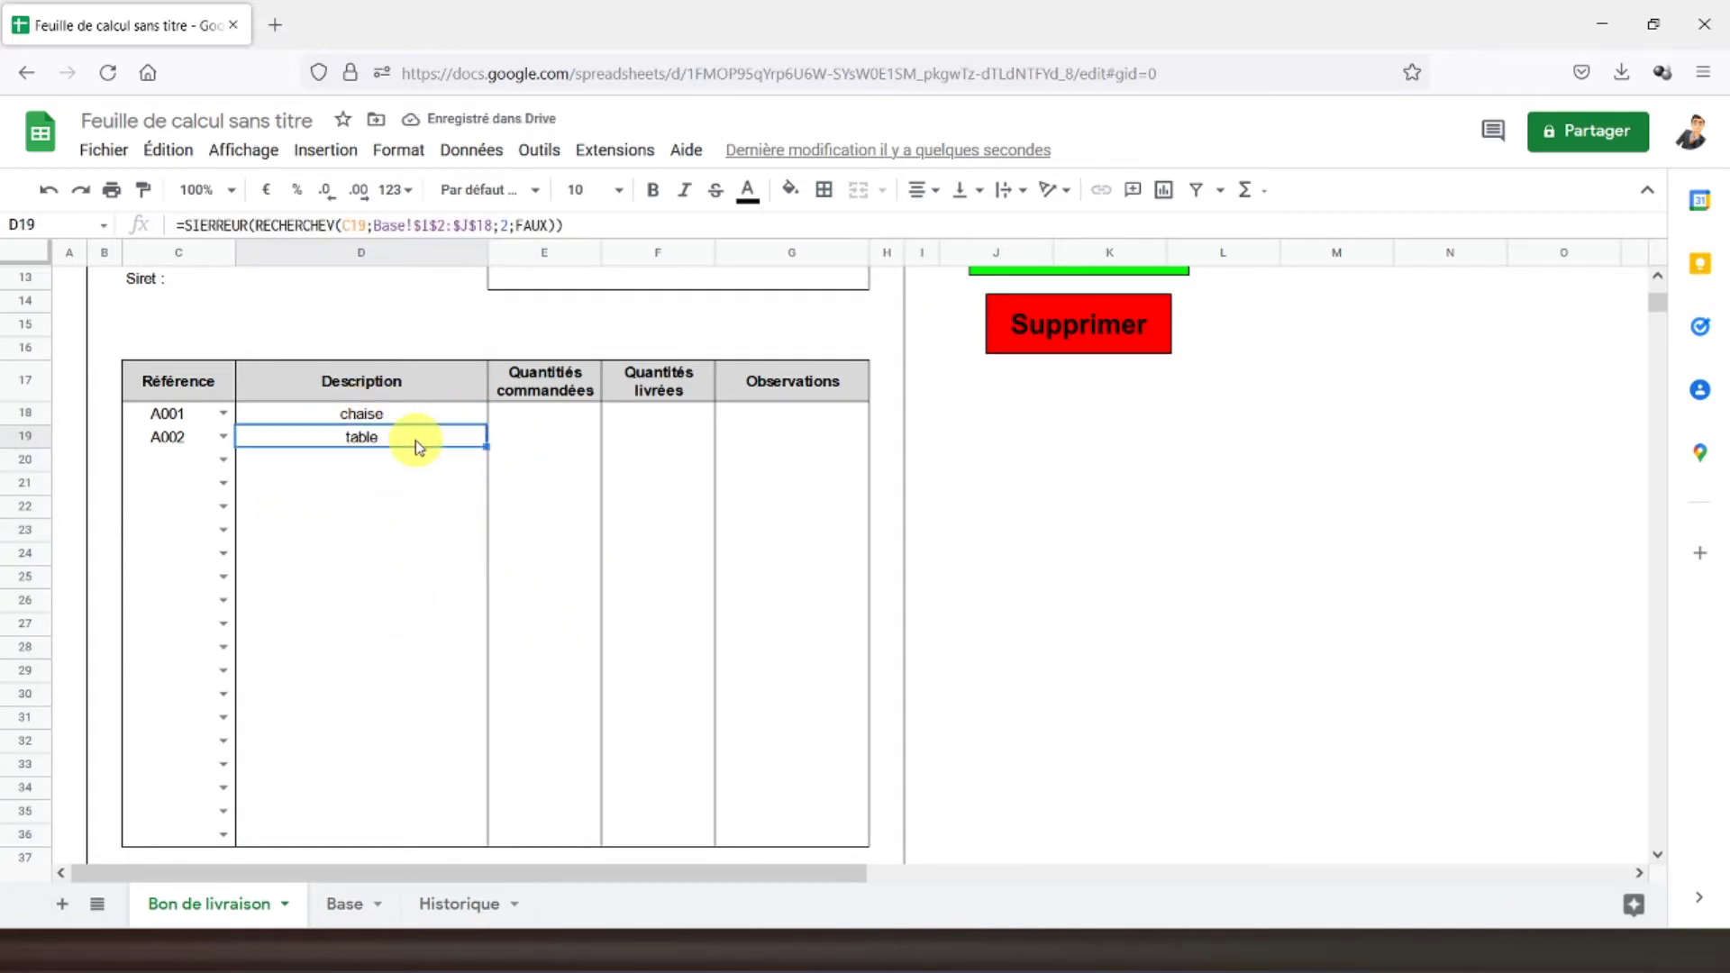
{"action": "left_click", "coordinate": [541, 415]}
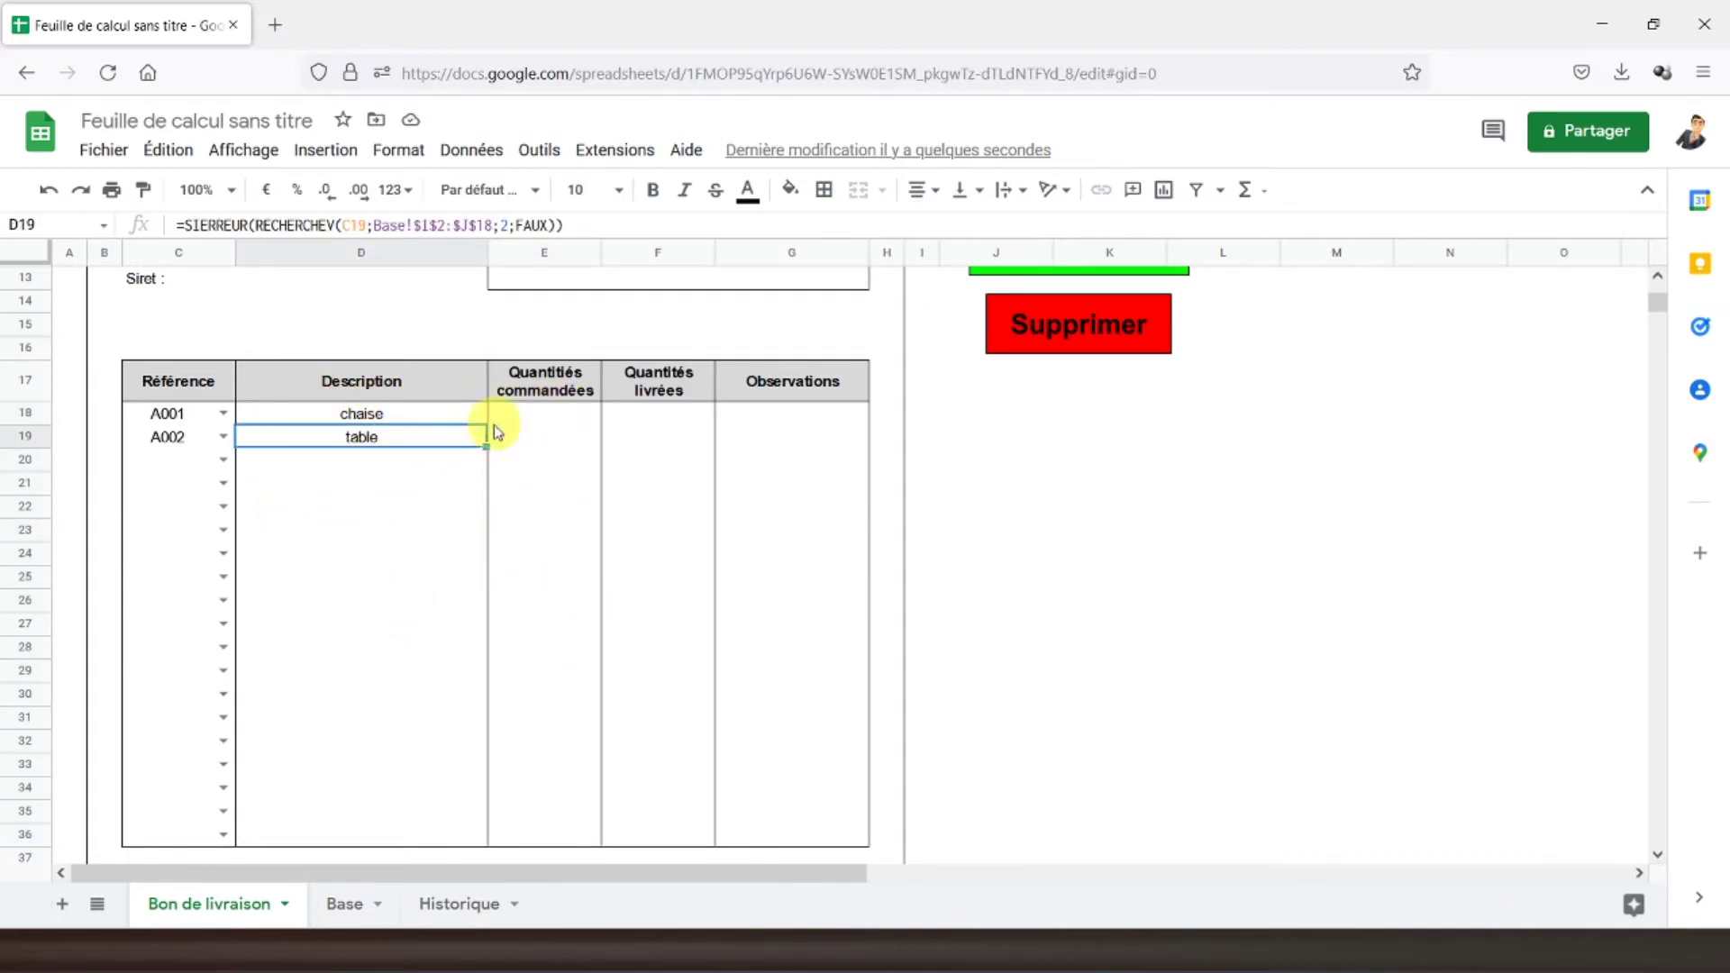
{"action": "left_click", "coordinate": [630, 414]}
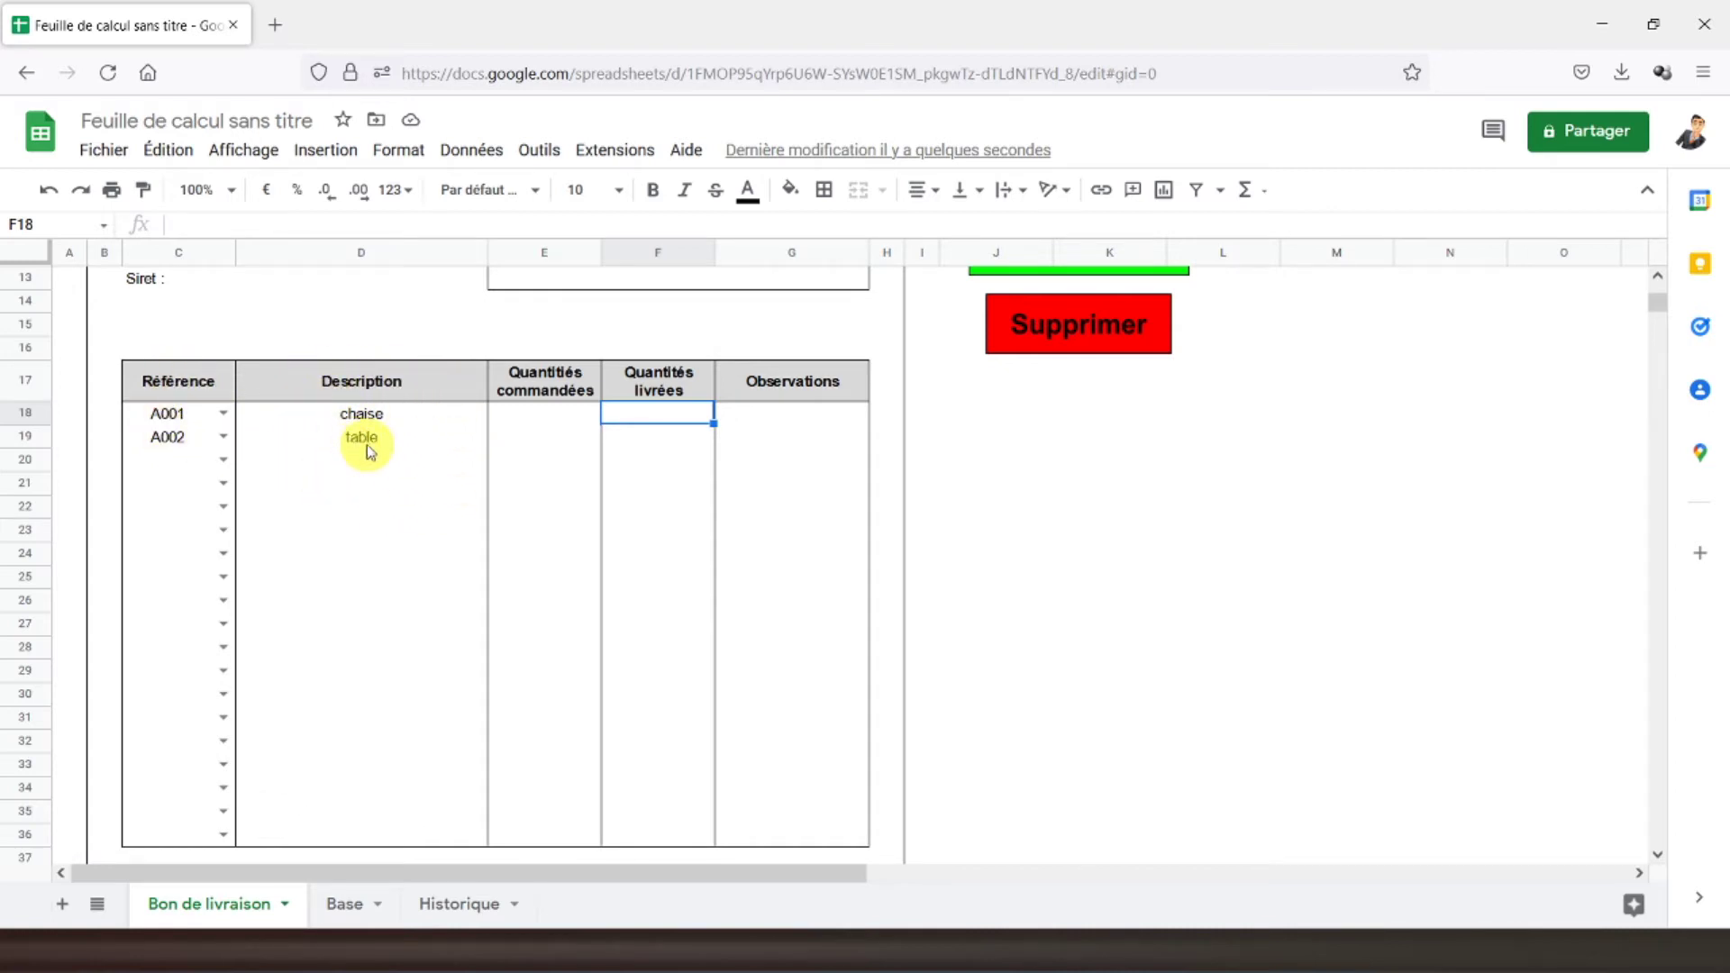
- Review the delivery note, glance at the Base sheet, then bring up the Historique sheet
{"action": "left_click", "coordinate": [329, 484]}
{"action": "scroll", "coordinate": [330, 487], "scroll_direction": "down", "scroll_amount": 5}
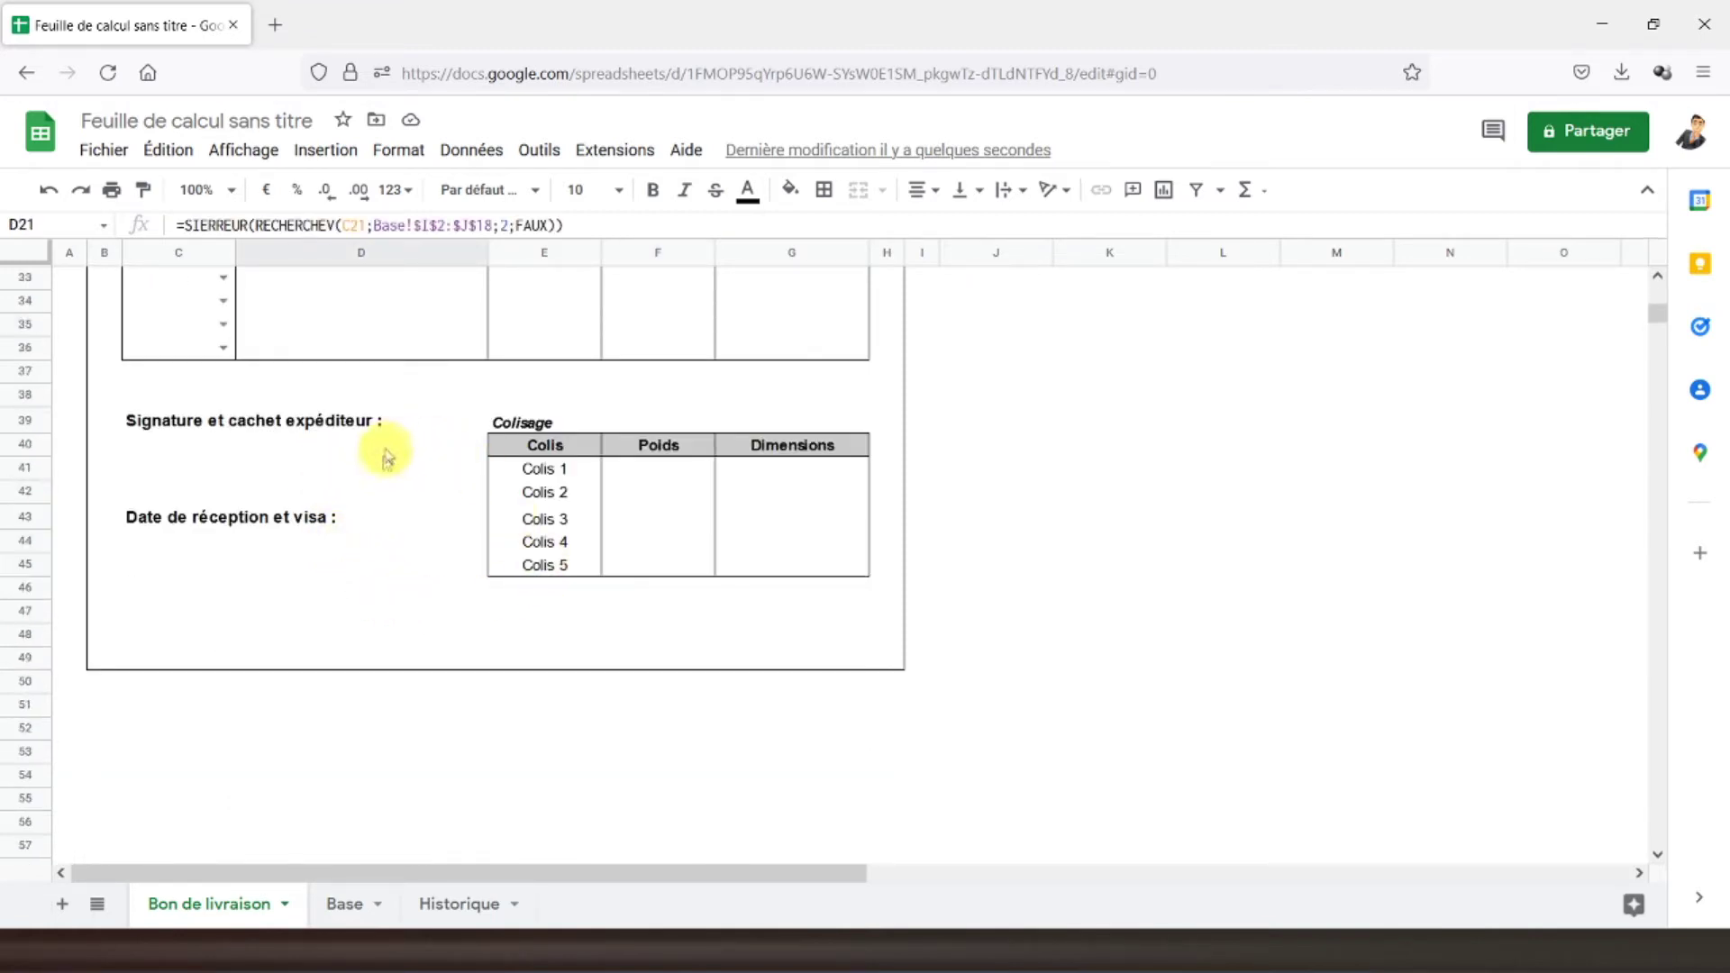
{"action": "scroll", "coordinate": [386, 489], "scroll_direction": "up", "scroll_amount": 2}
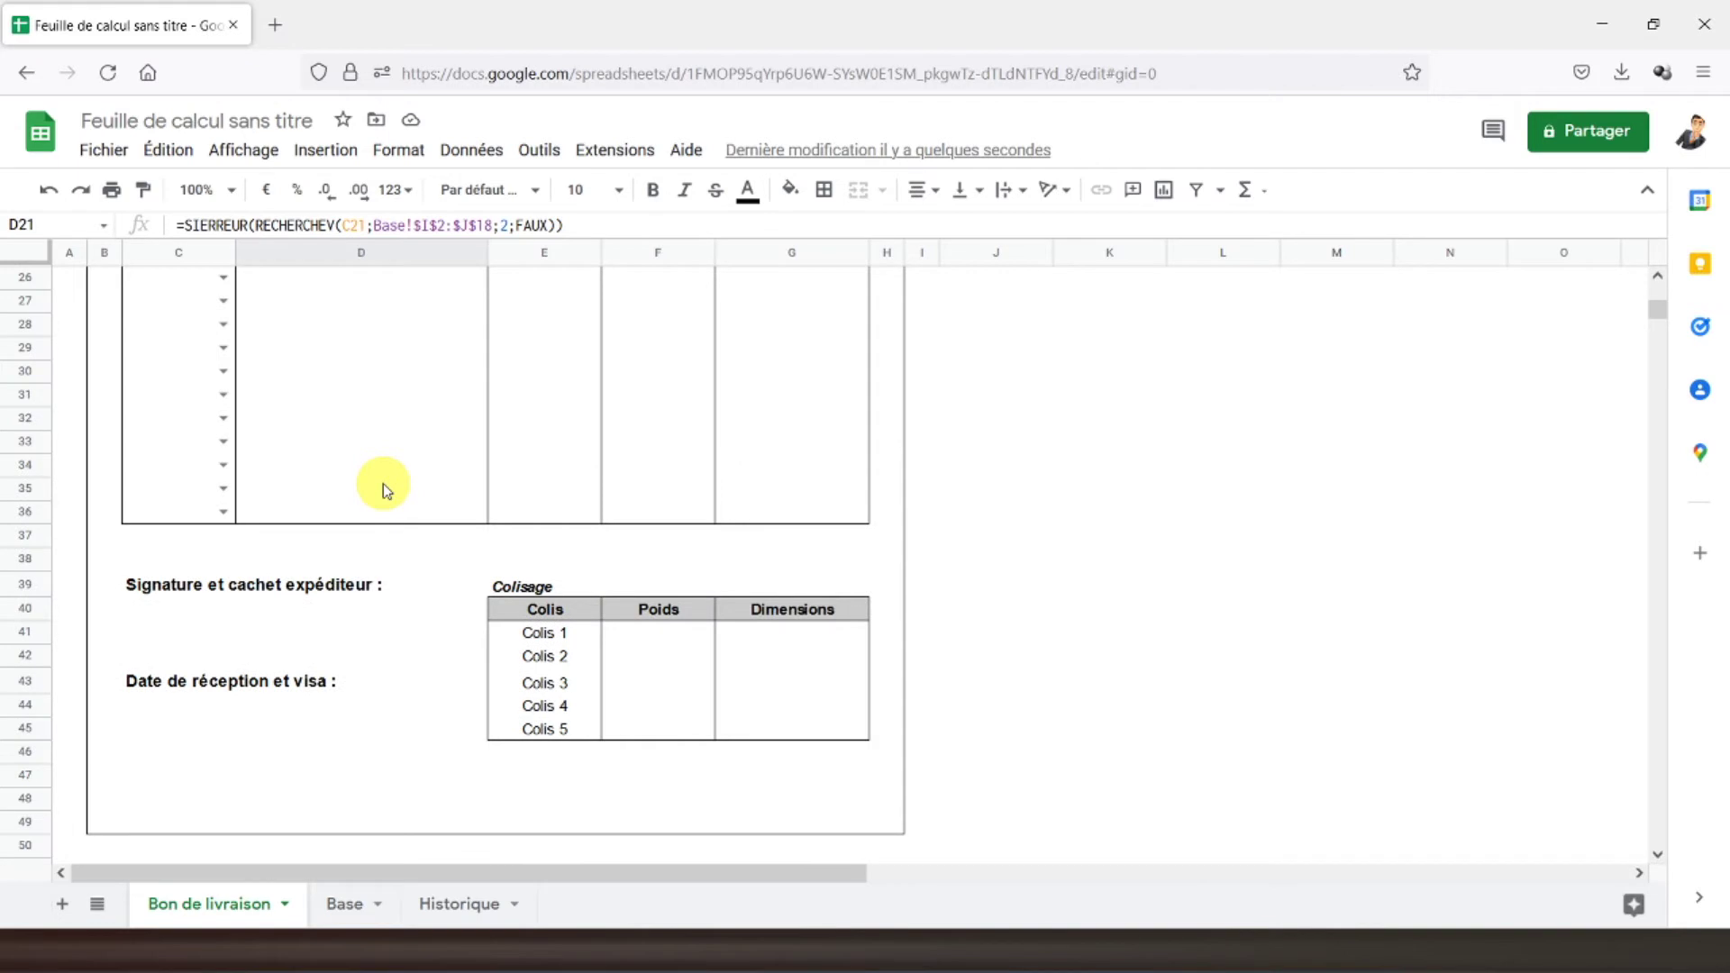
{"action": "scroll", "coordinate": [386, 489], "scroll_direction": "up", "scroll_amount": 6}
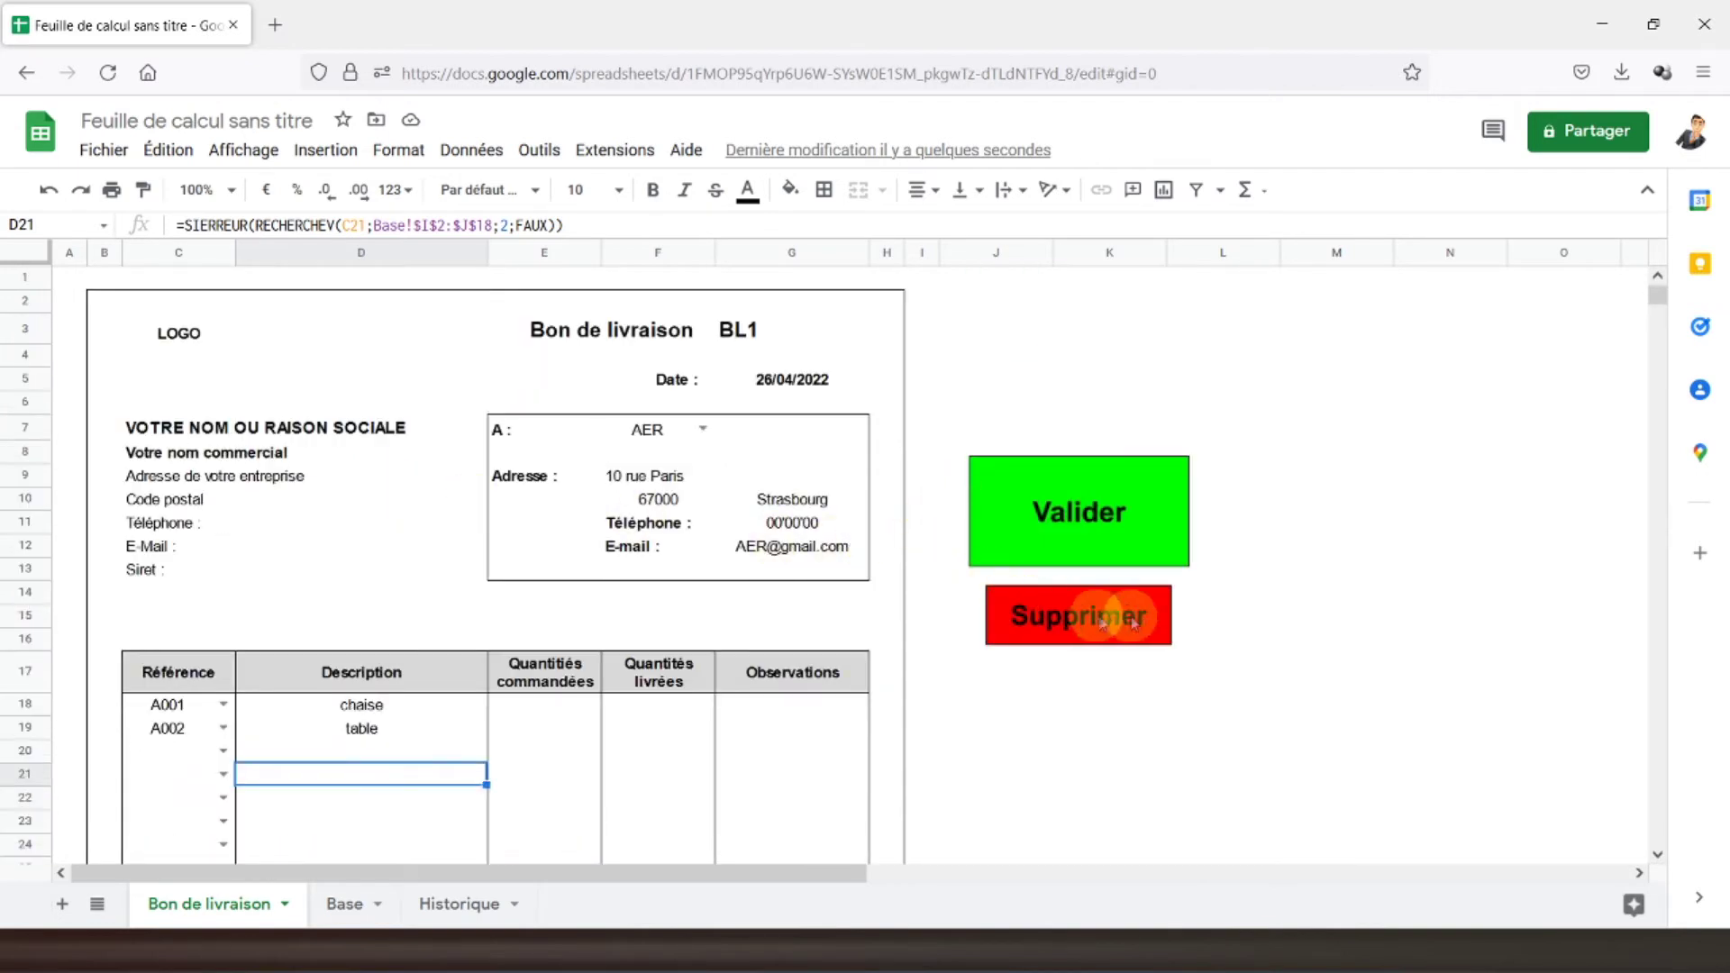
{"action": "left_click", "coordinate": [69, 279]}
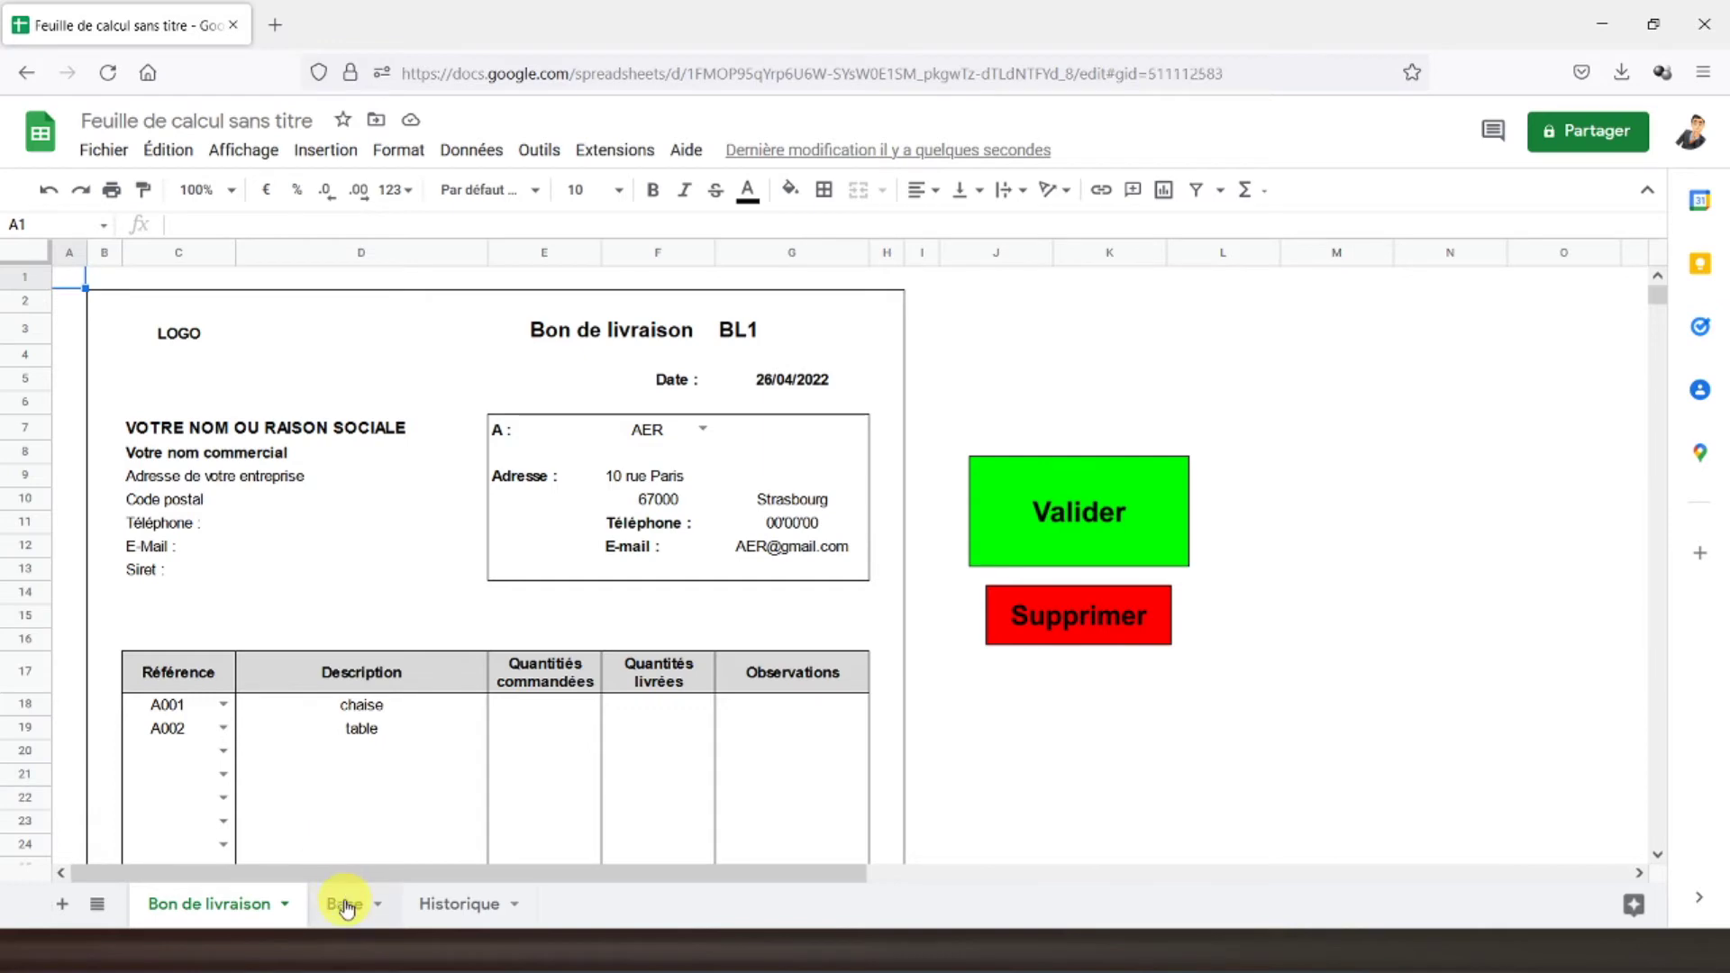
{"action": "left_click", "coordinate": [345, 905]}
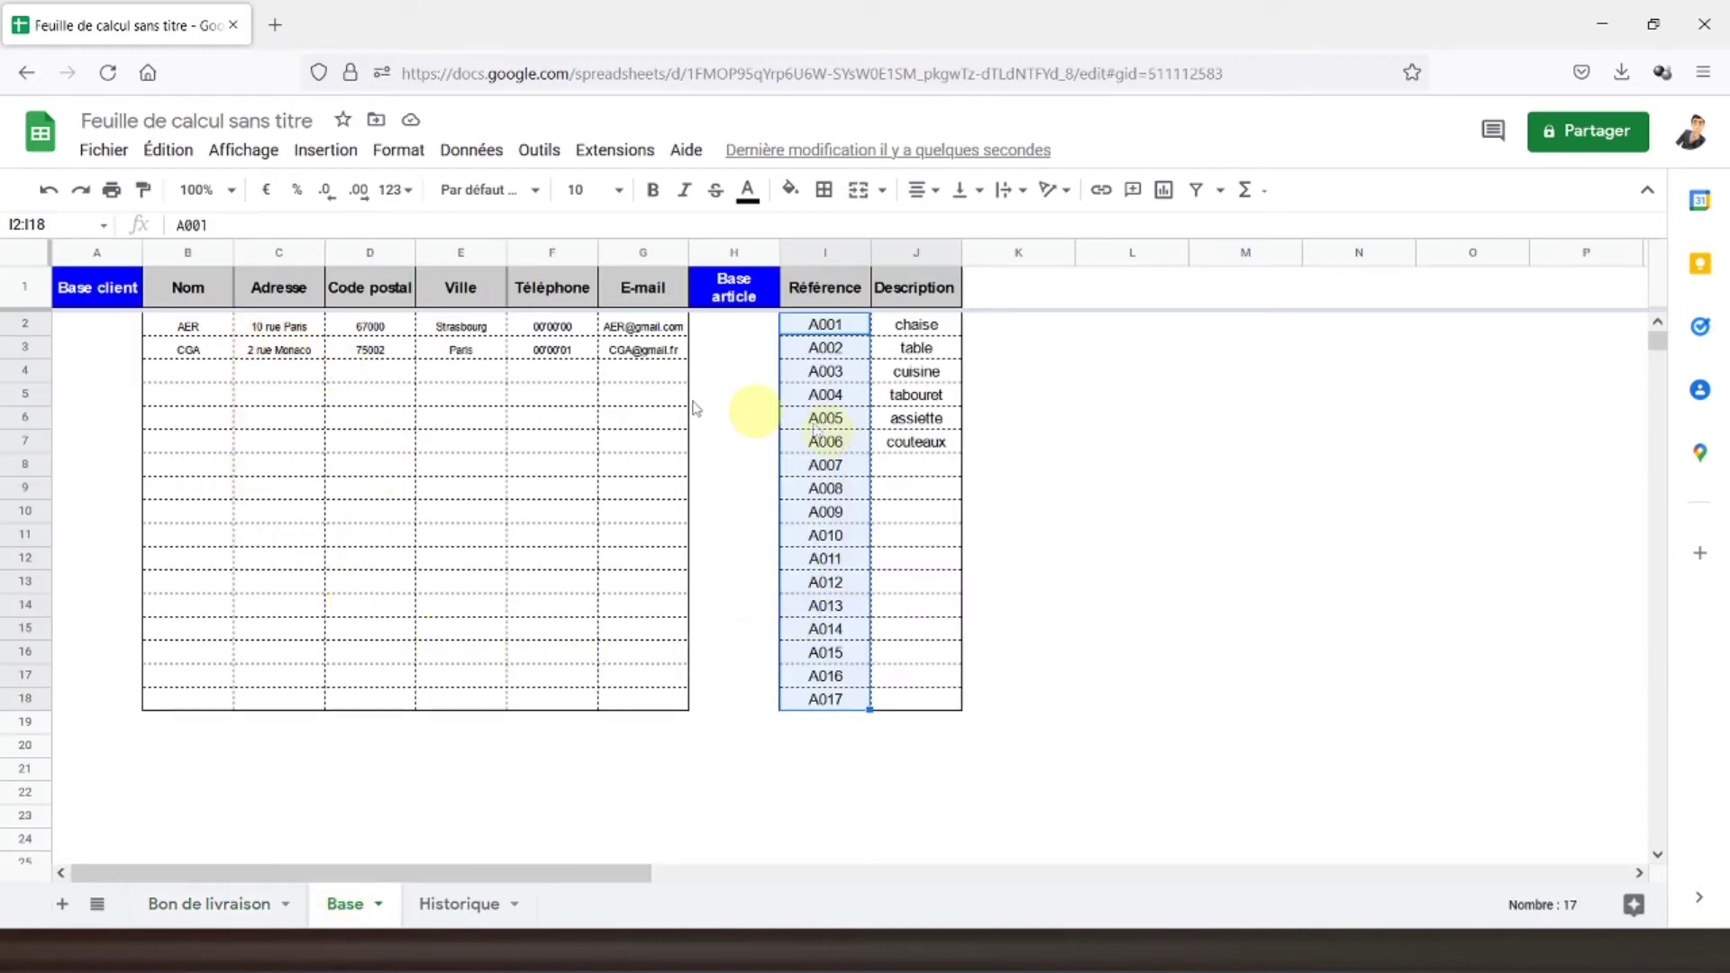
{"action": "left_click", "coordinate": [113, 286]}
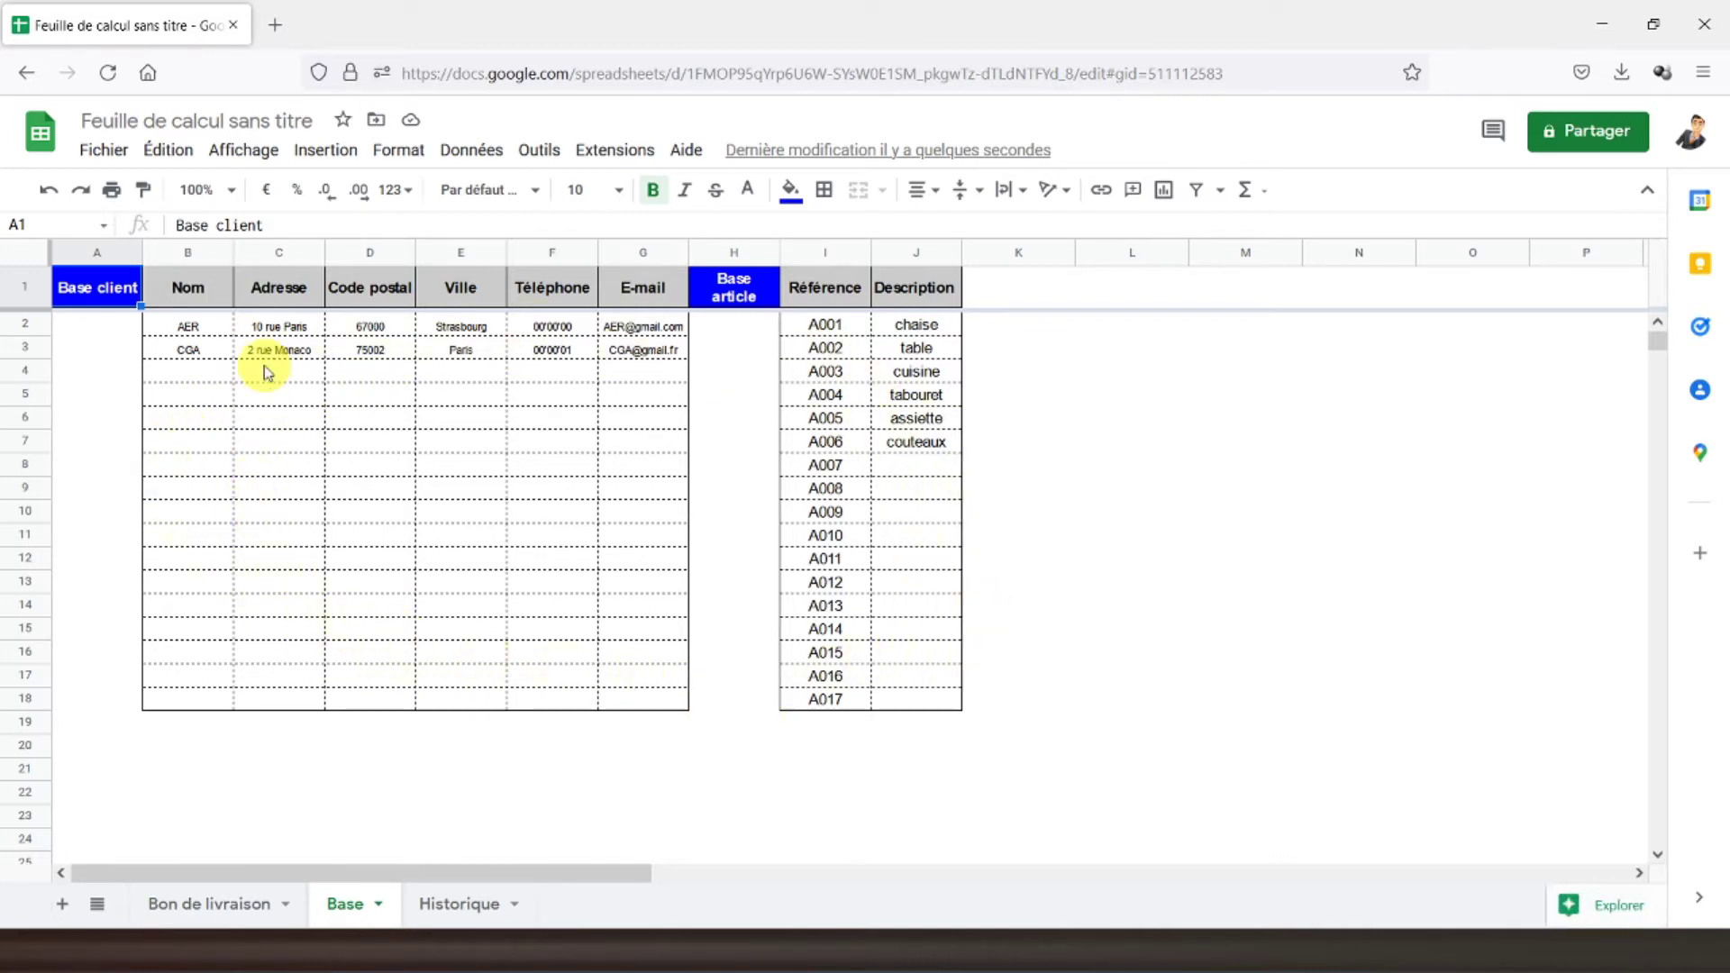
{"action": "left_click", "coordinate": [458, 903]}
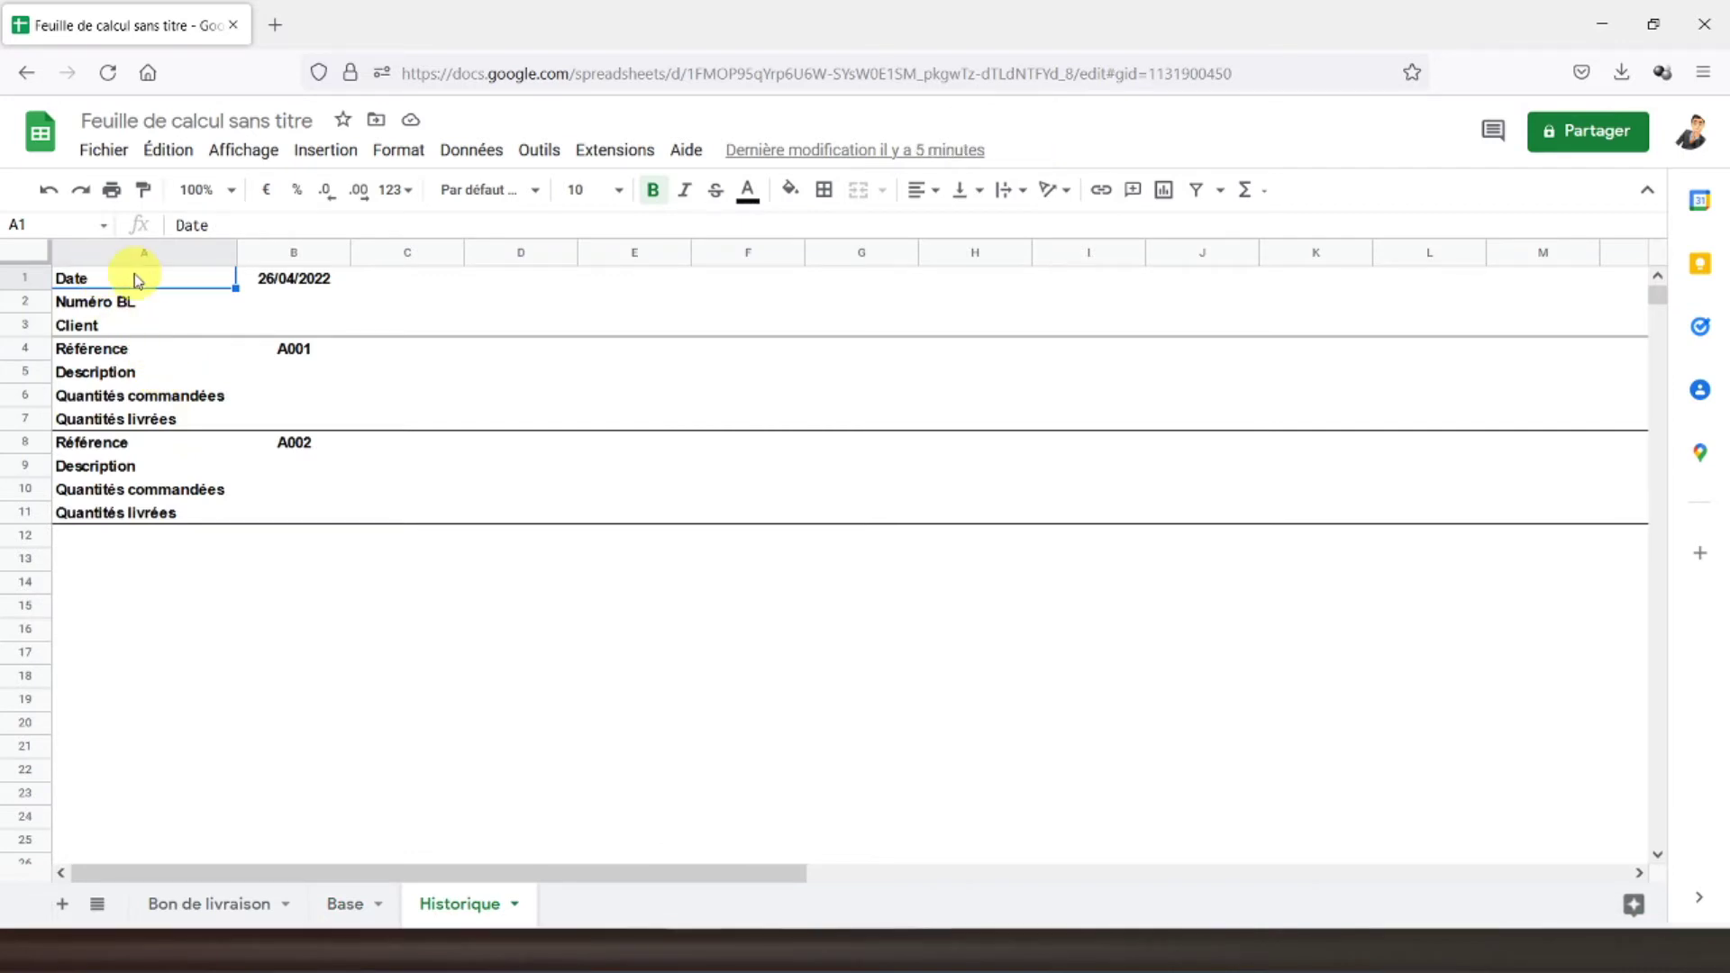
- Link Historique B2 to the delivery note's BL number (BL1) and make it bold
{"action": "left_click", "coordinate": [294, 309]}
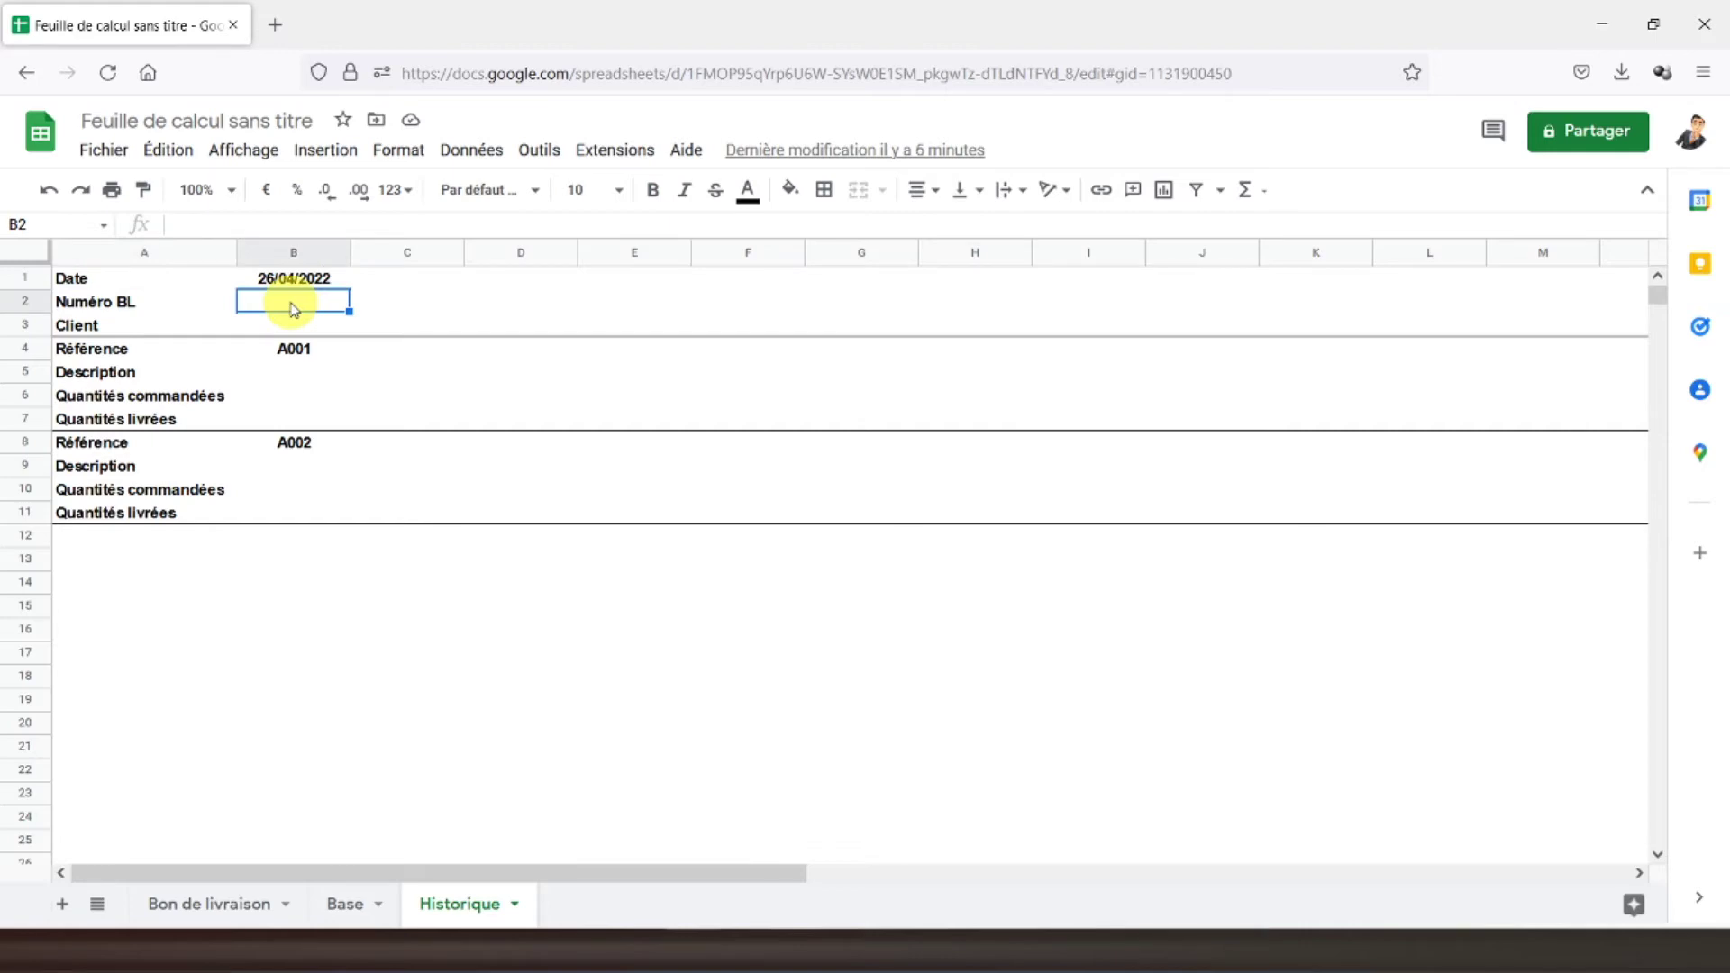
{"action": "type", "text": "="}
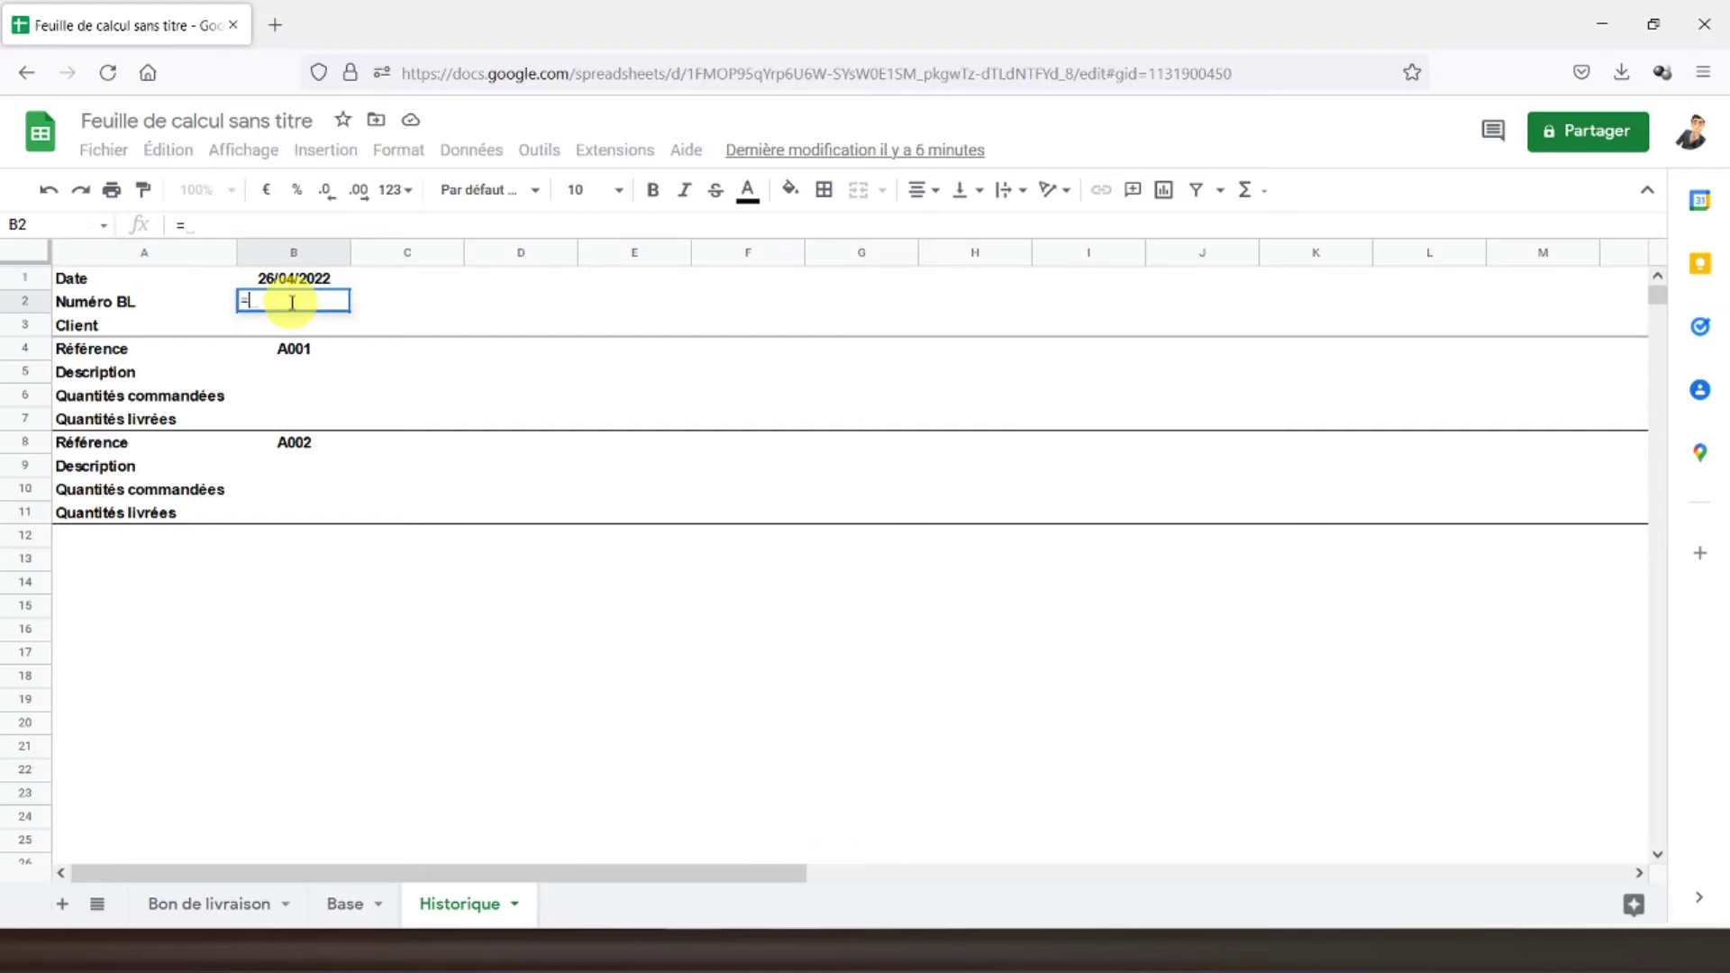
{"action": "left_click", "coordinate": [189, 902]}
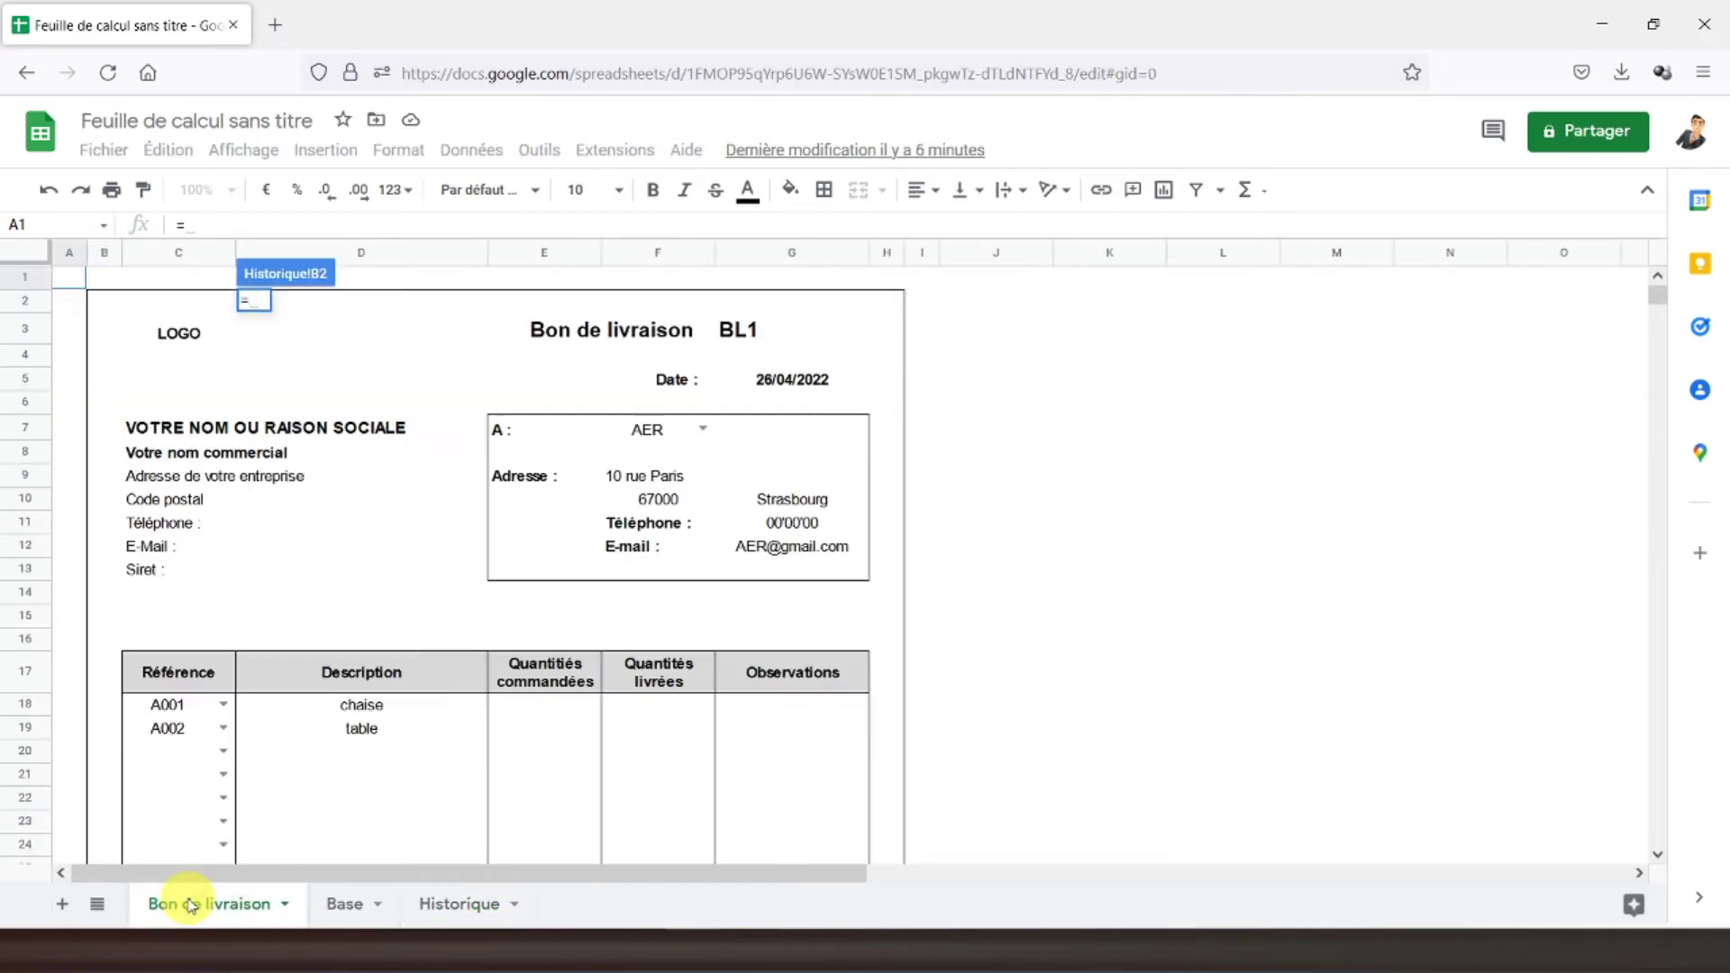
{"action": "left_click", "coordinate": [742, 335]}
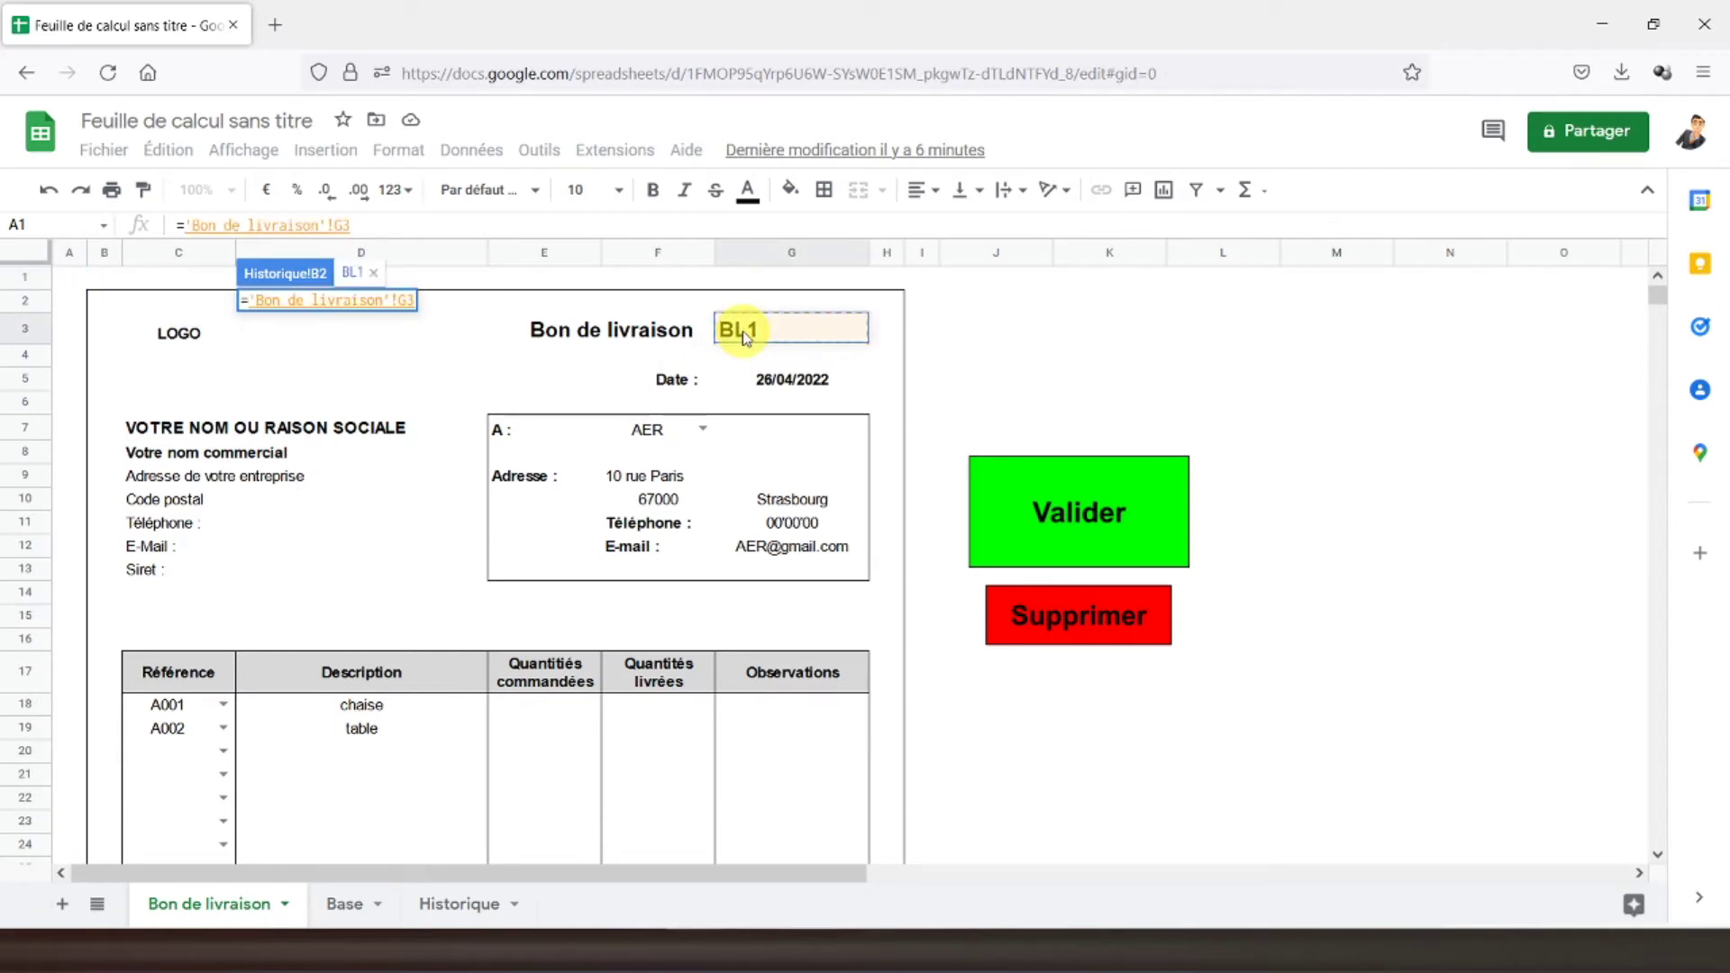
{"action": "key", "text": "Return"}
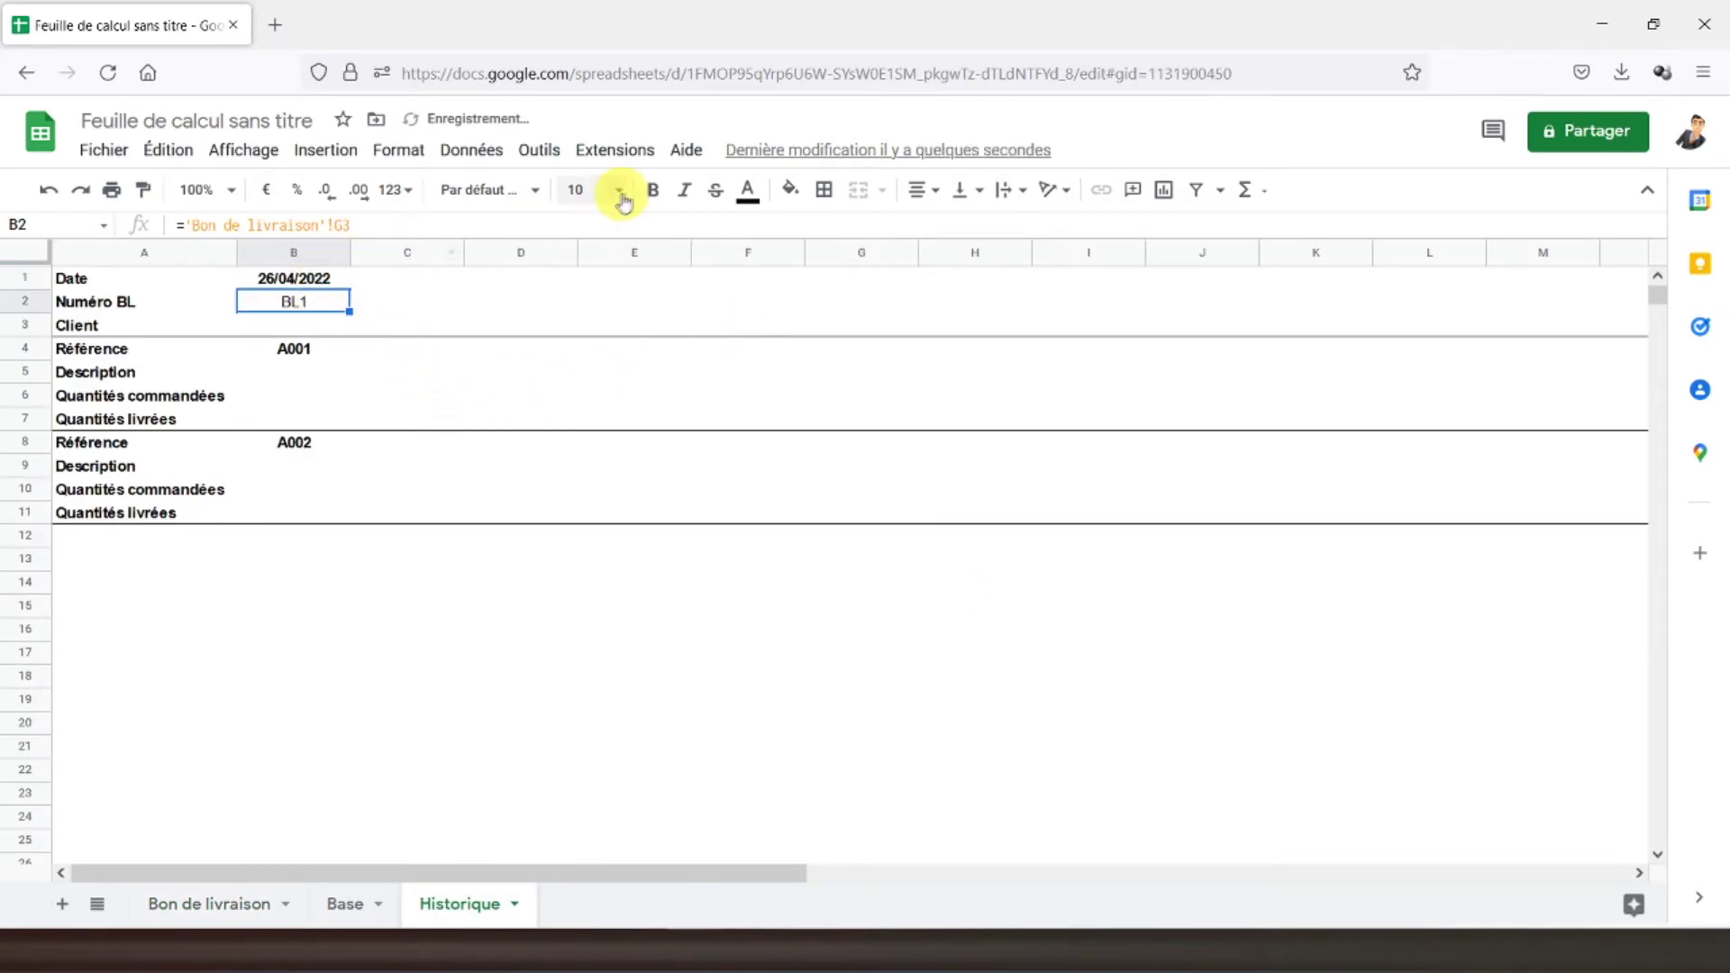
{"action": "left_click", "coordinate": [649, 193]}
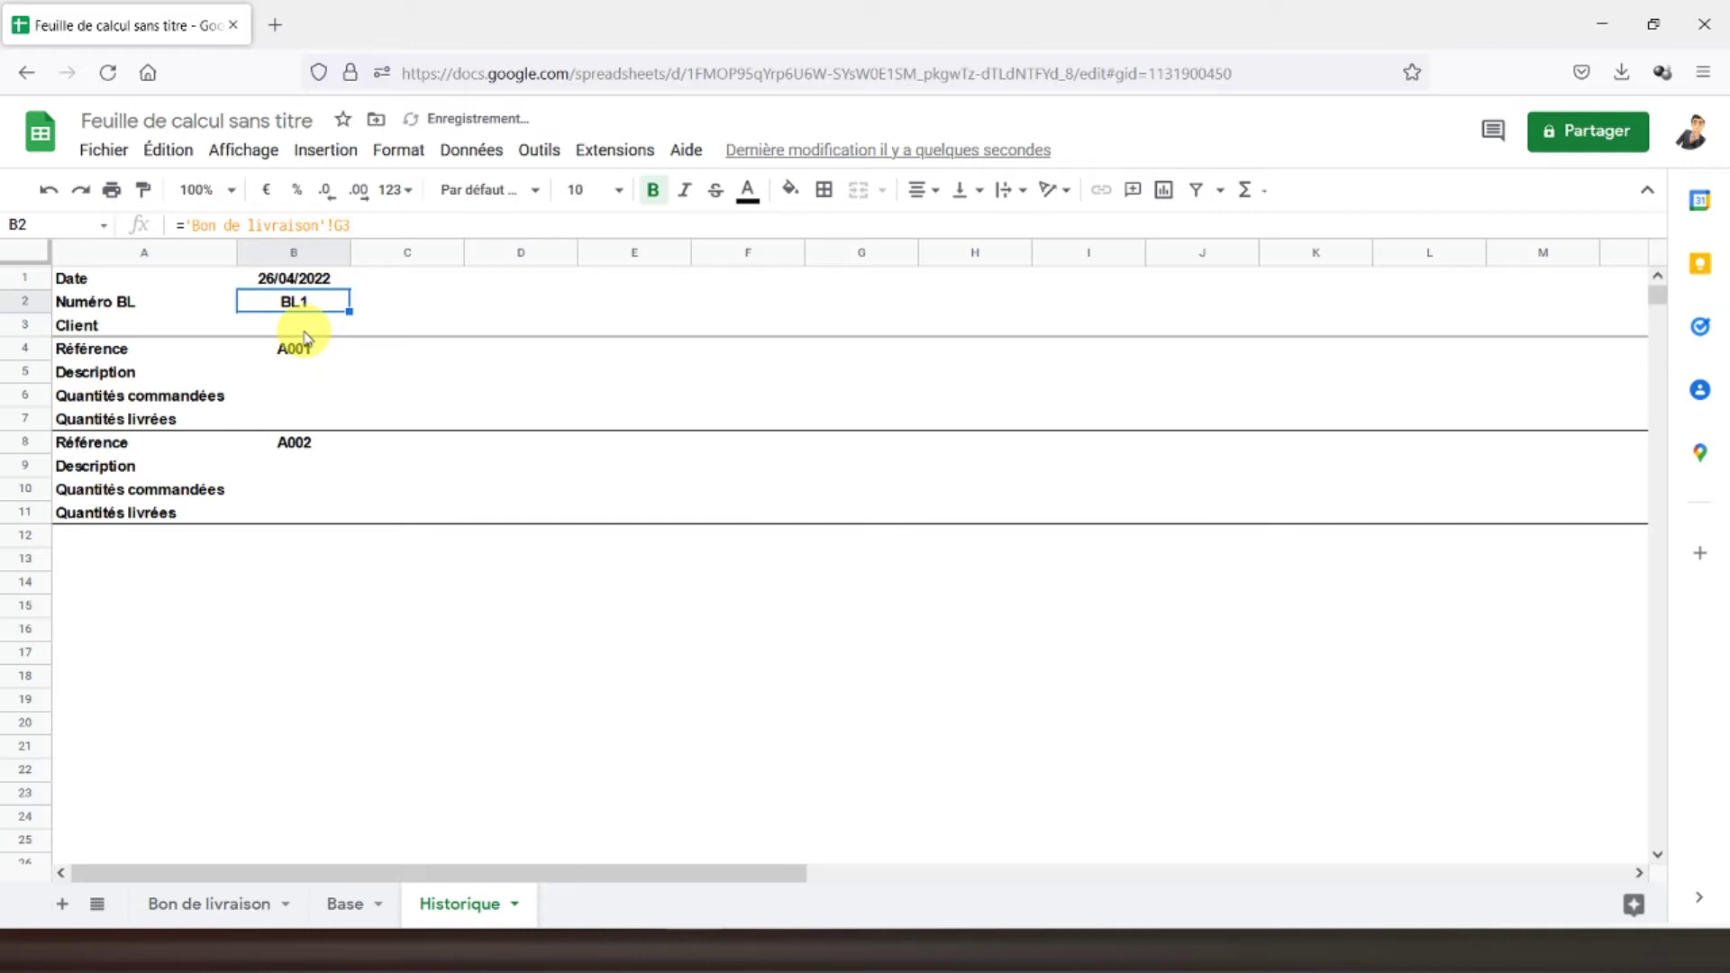
- Link Historique B3 to the delivery note's client cell, showing AER in bold
{"action": "left_click", "coordinate": [303, 326]}
{"action": "type", "text": "="}
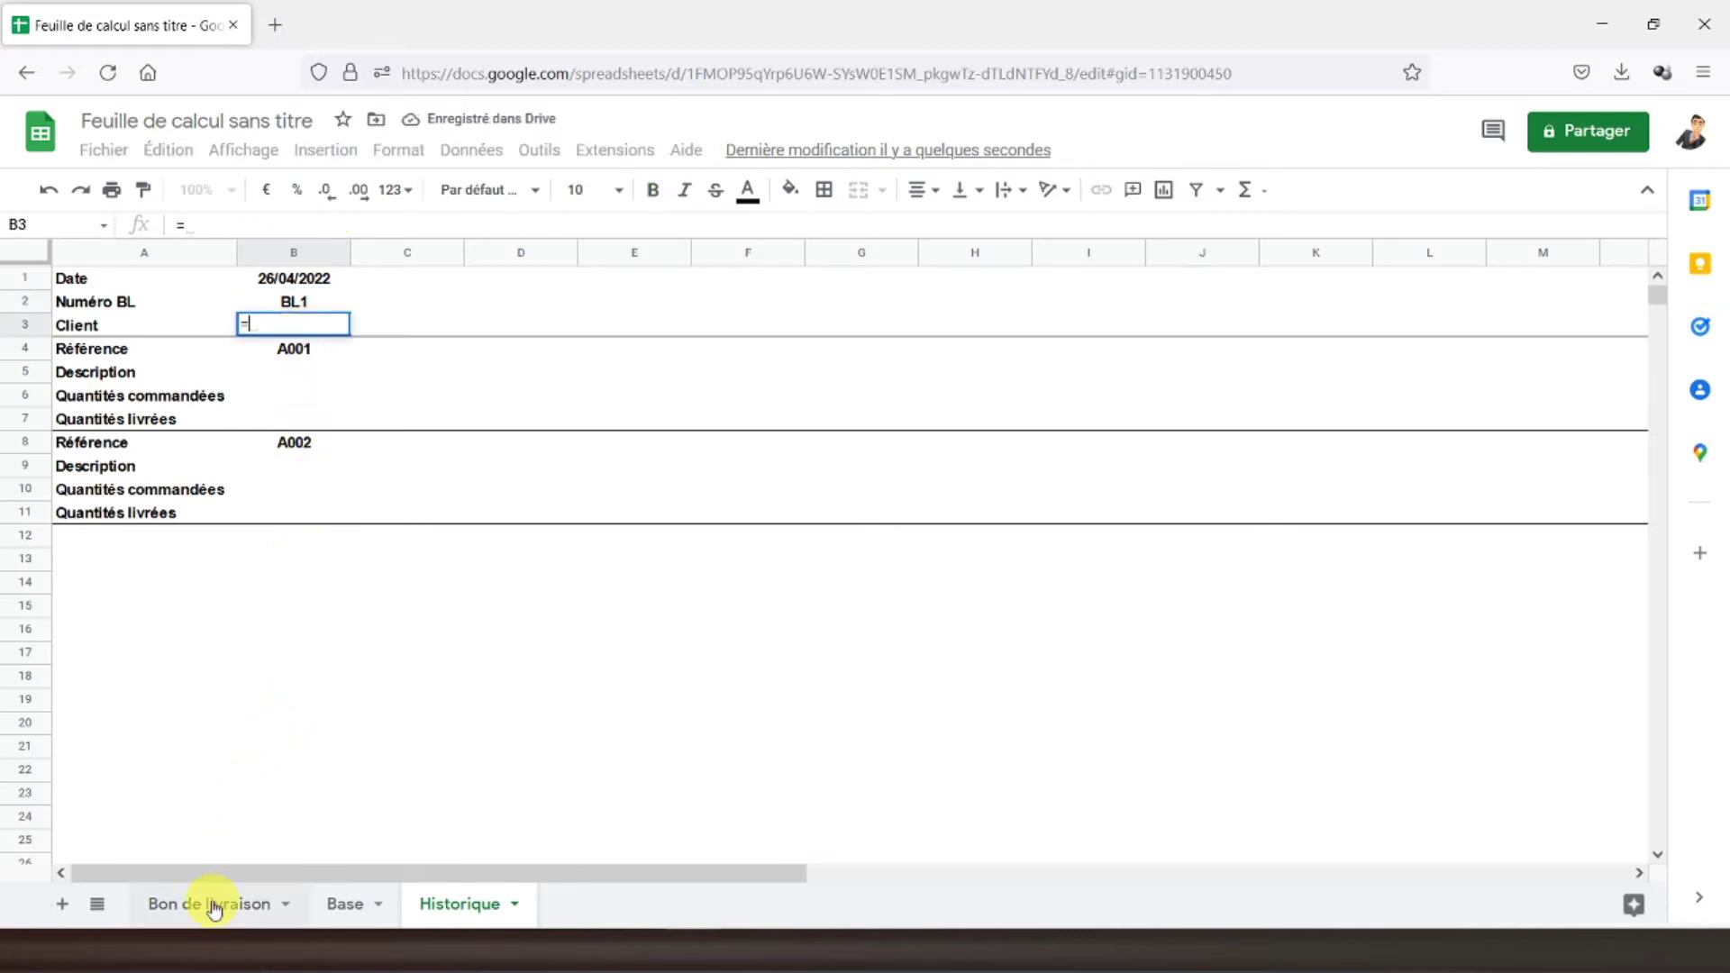
{"action": "left_click", "coordinate": [213, 905]}
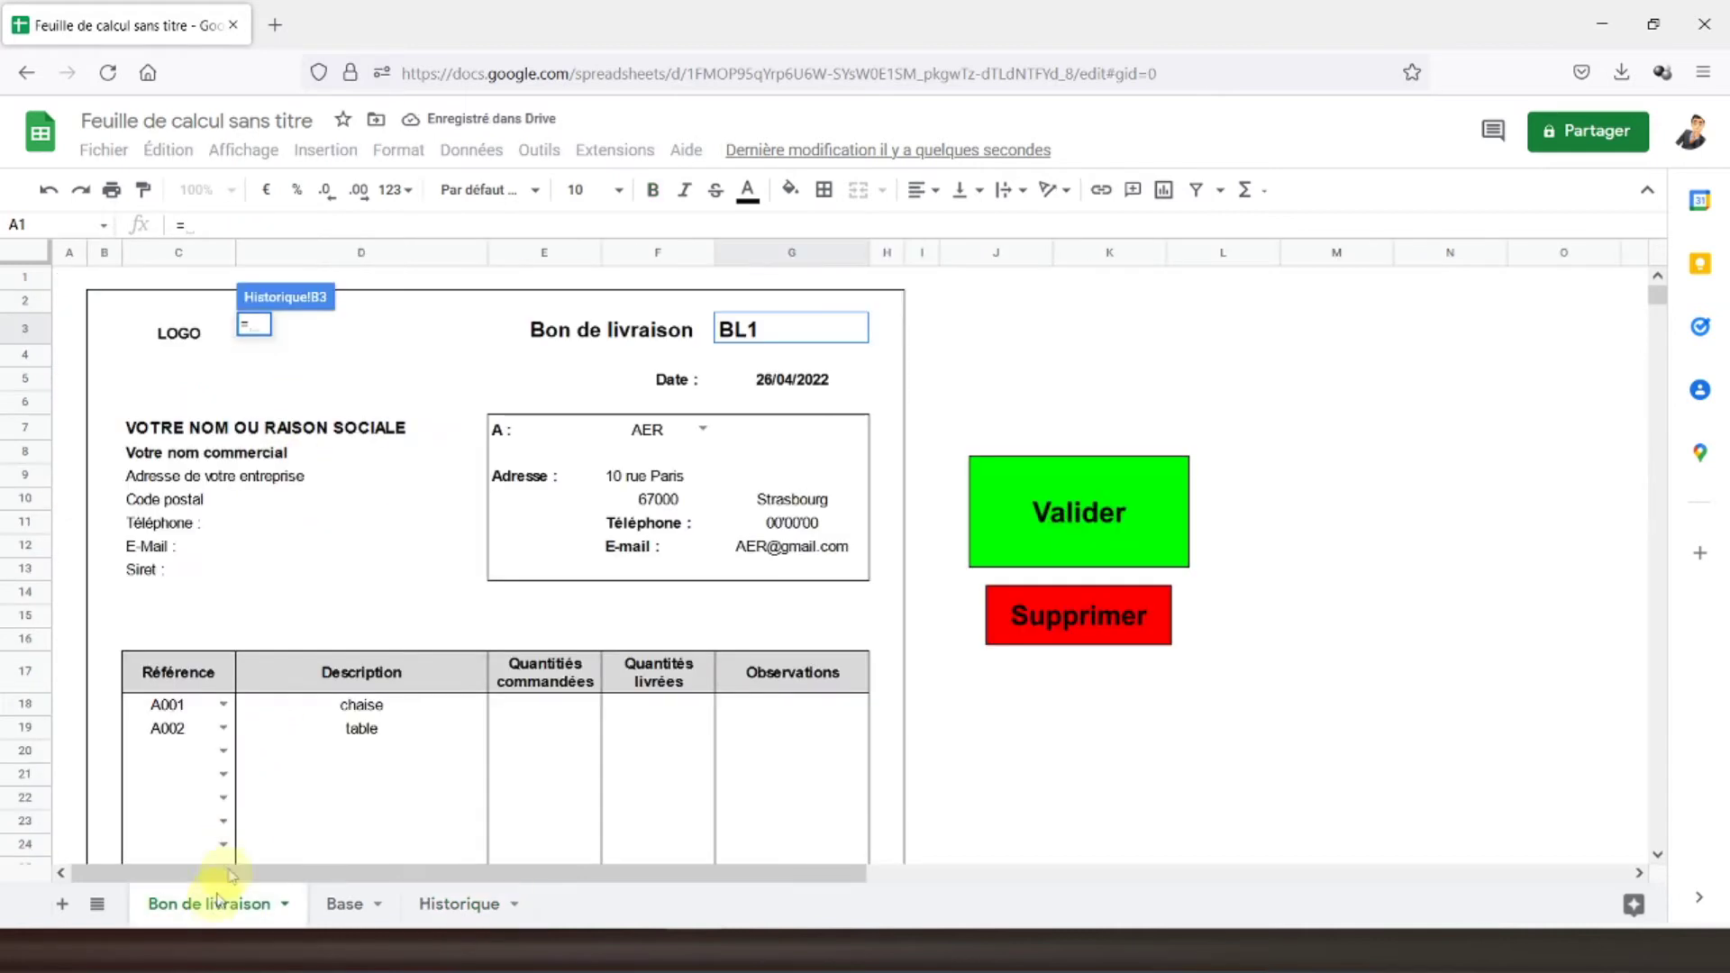
{"action": "left_click", "coordinate": [154, 436]}
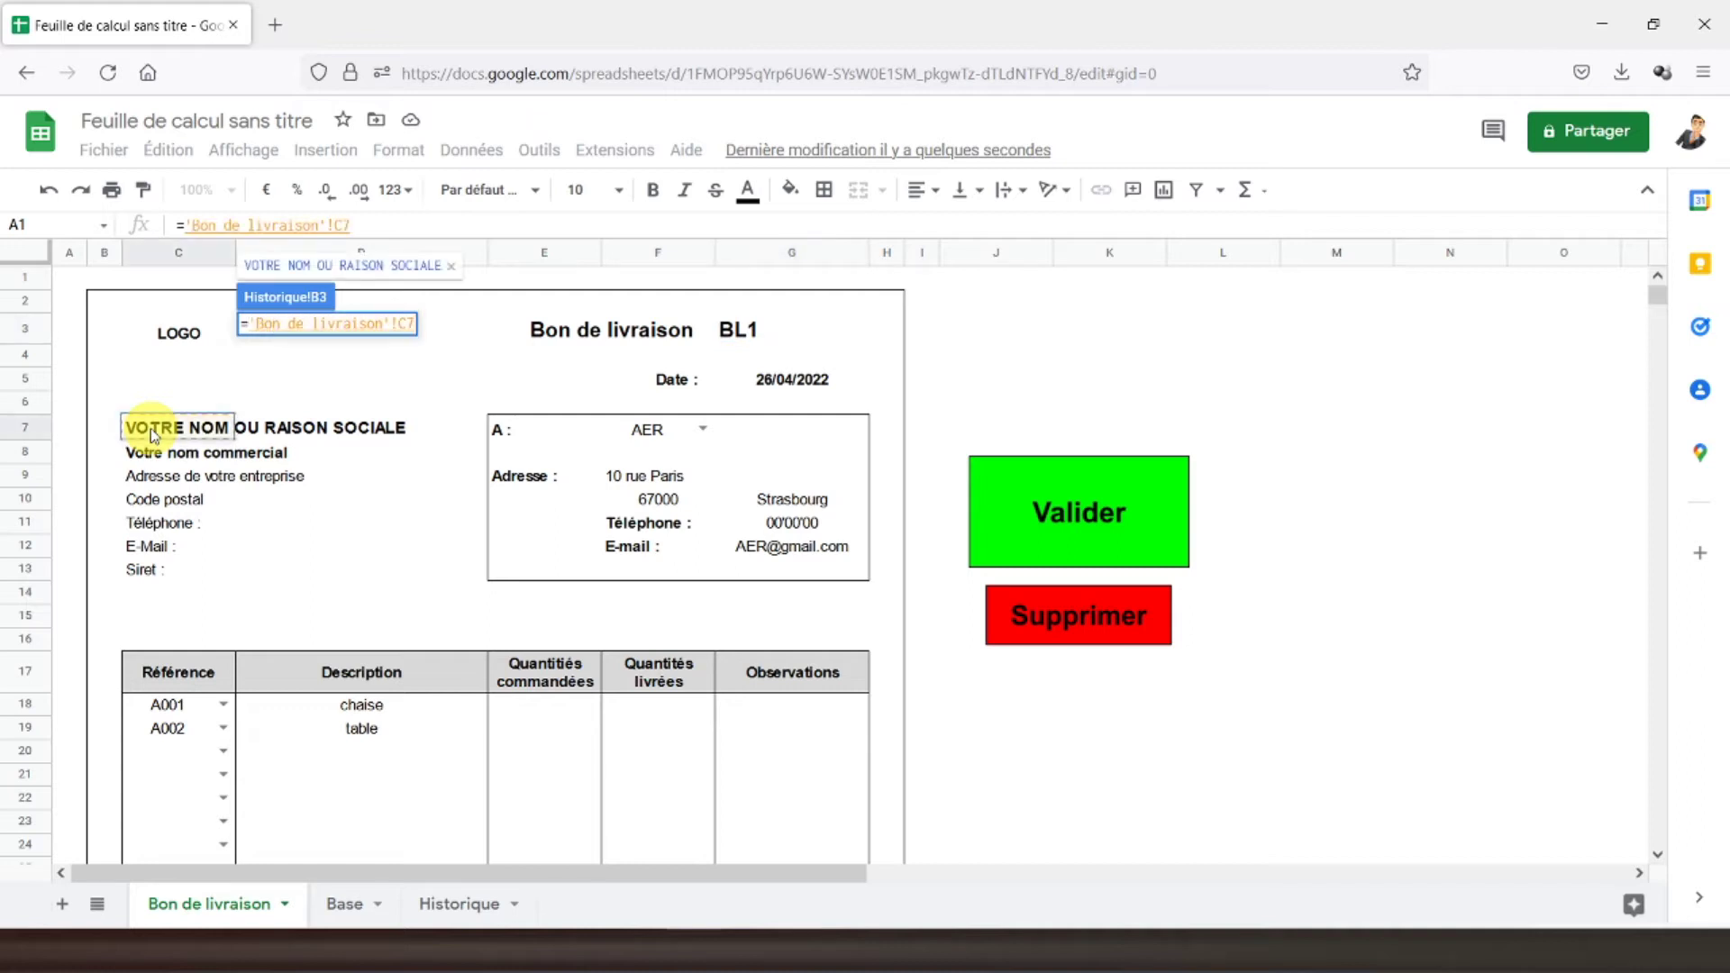
{"action": "left_click", "coordinate": [645, 433]}
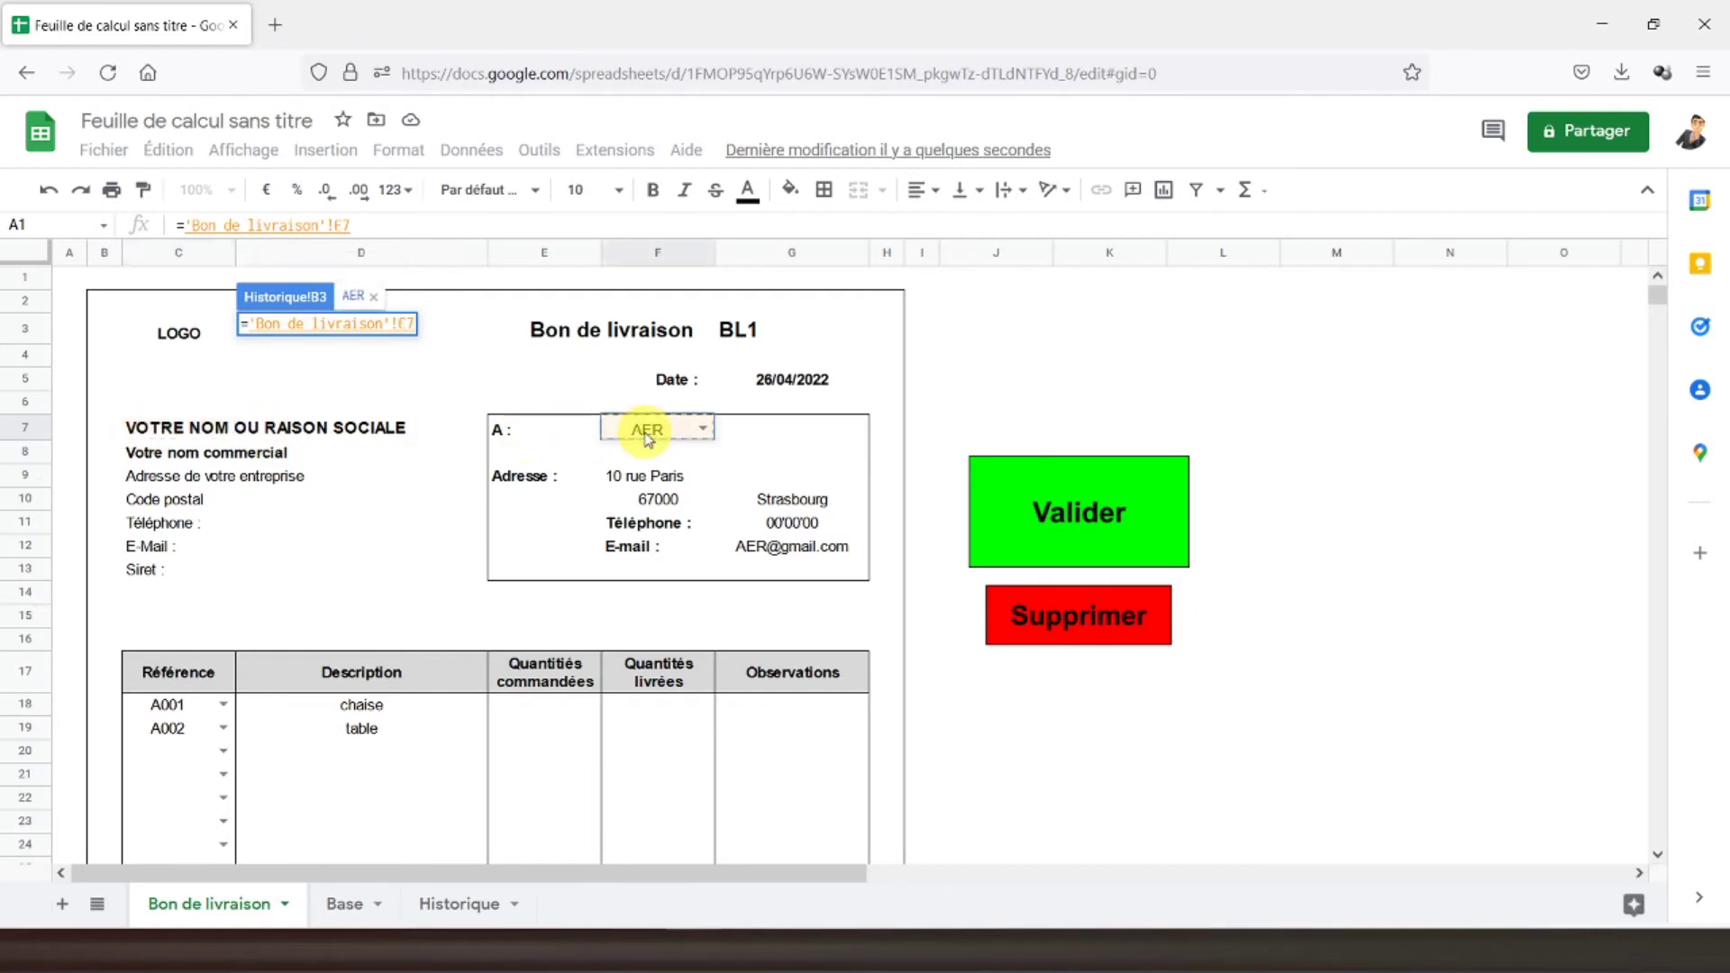
{"action": "key", "text": "Return"}
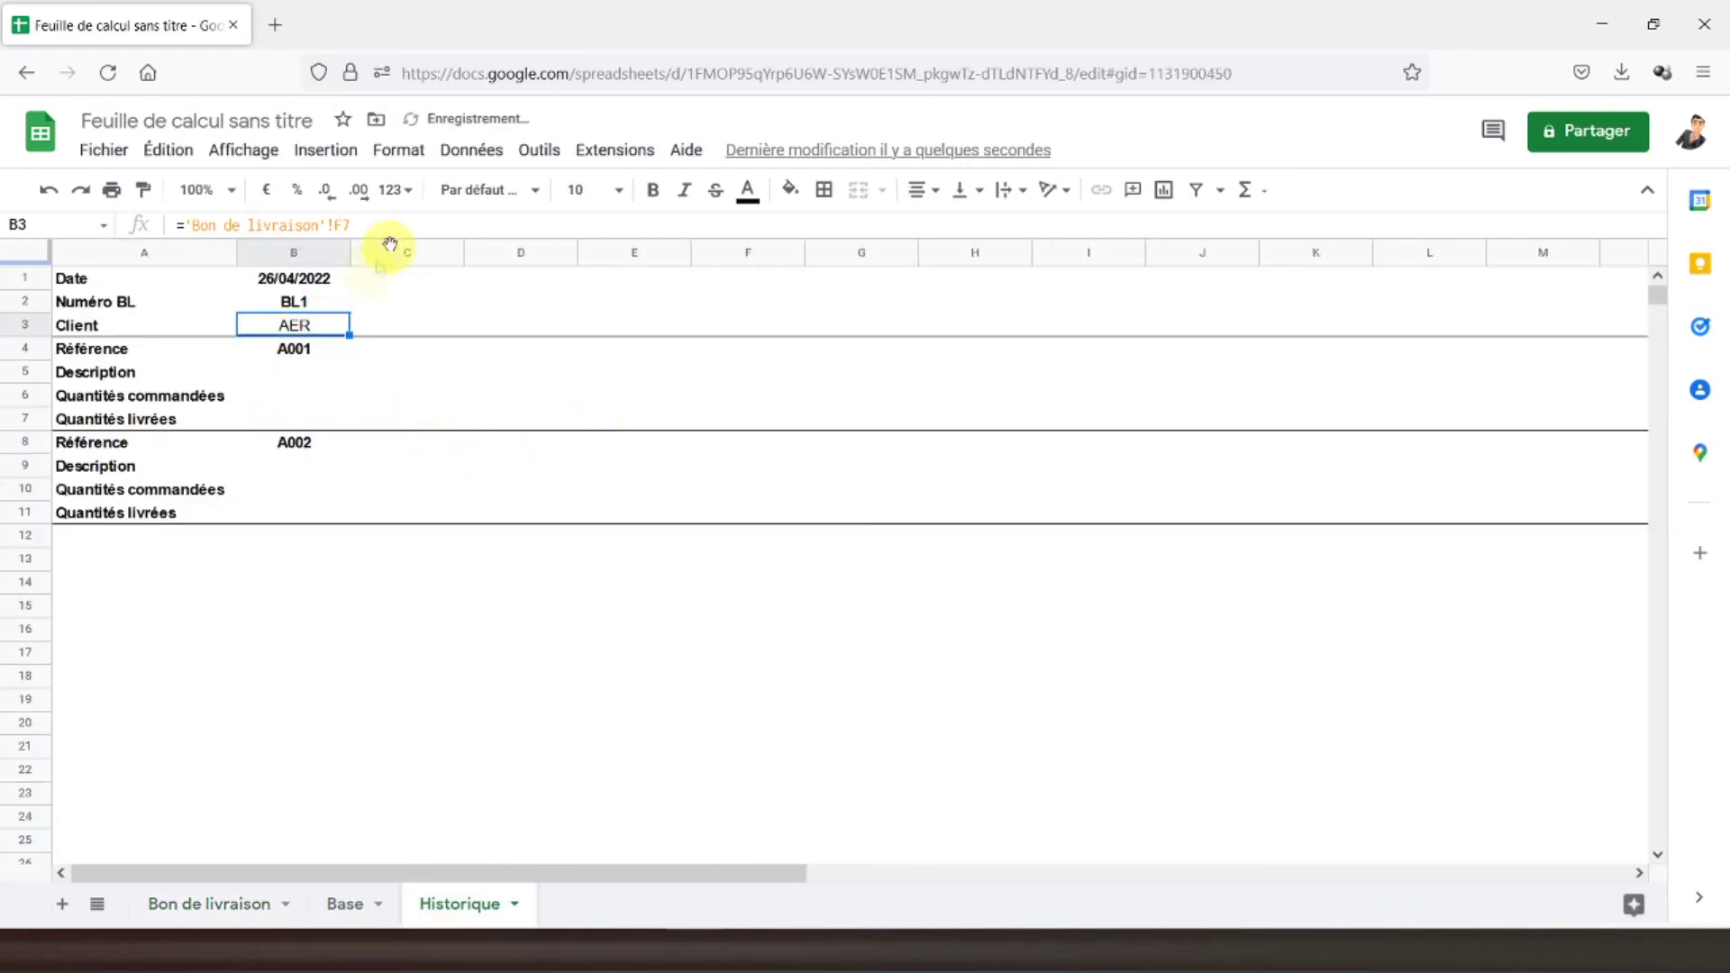
{"action": "left_click", "coordinate": [655, 193]}
{"action": "left_click", "coordinate": [300, 375]}
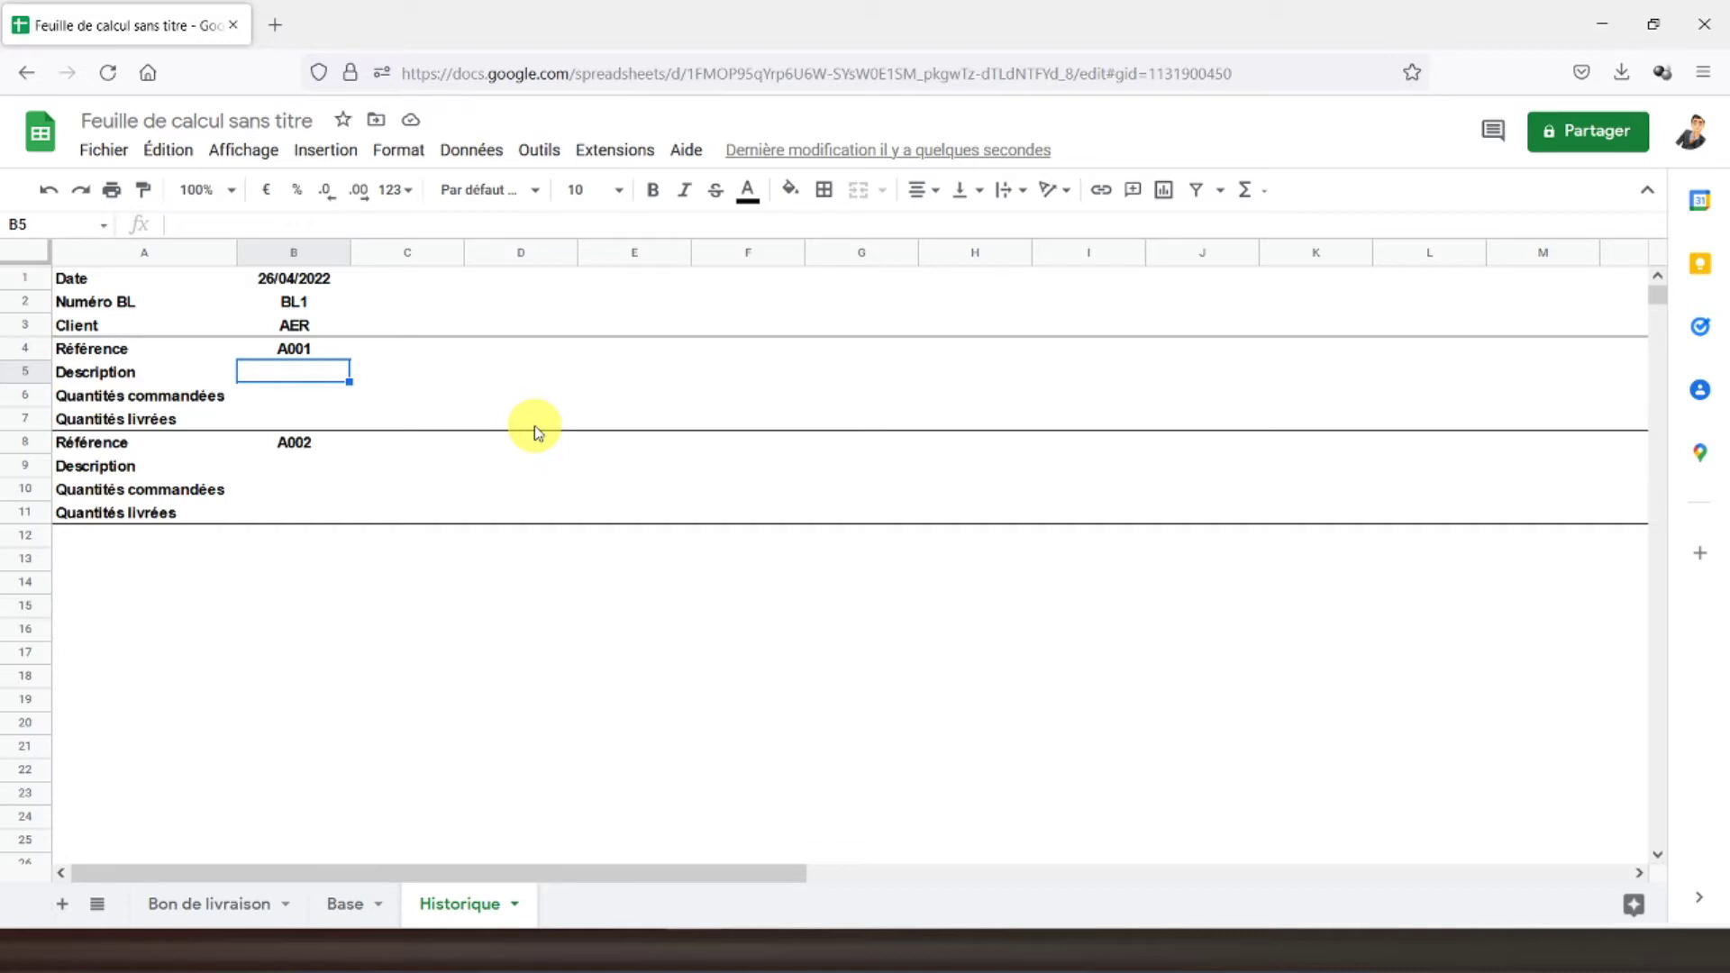
- Enter =RECHERCHEV(B4;Base!I2:J18;2;FAUX) in B5 so A001 returns chaise
{"action": "type", "text": "="}
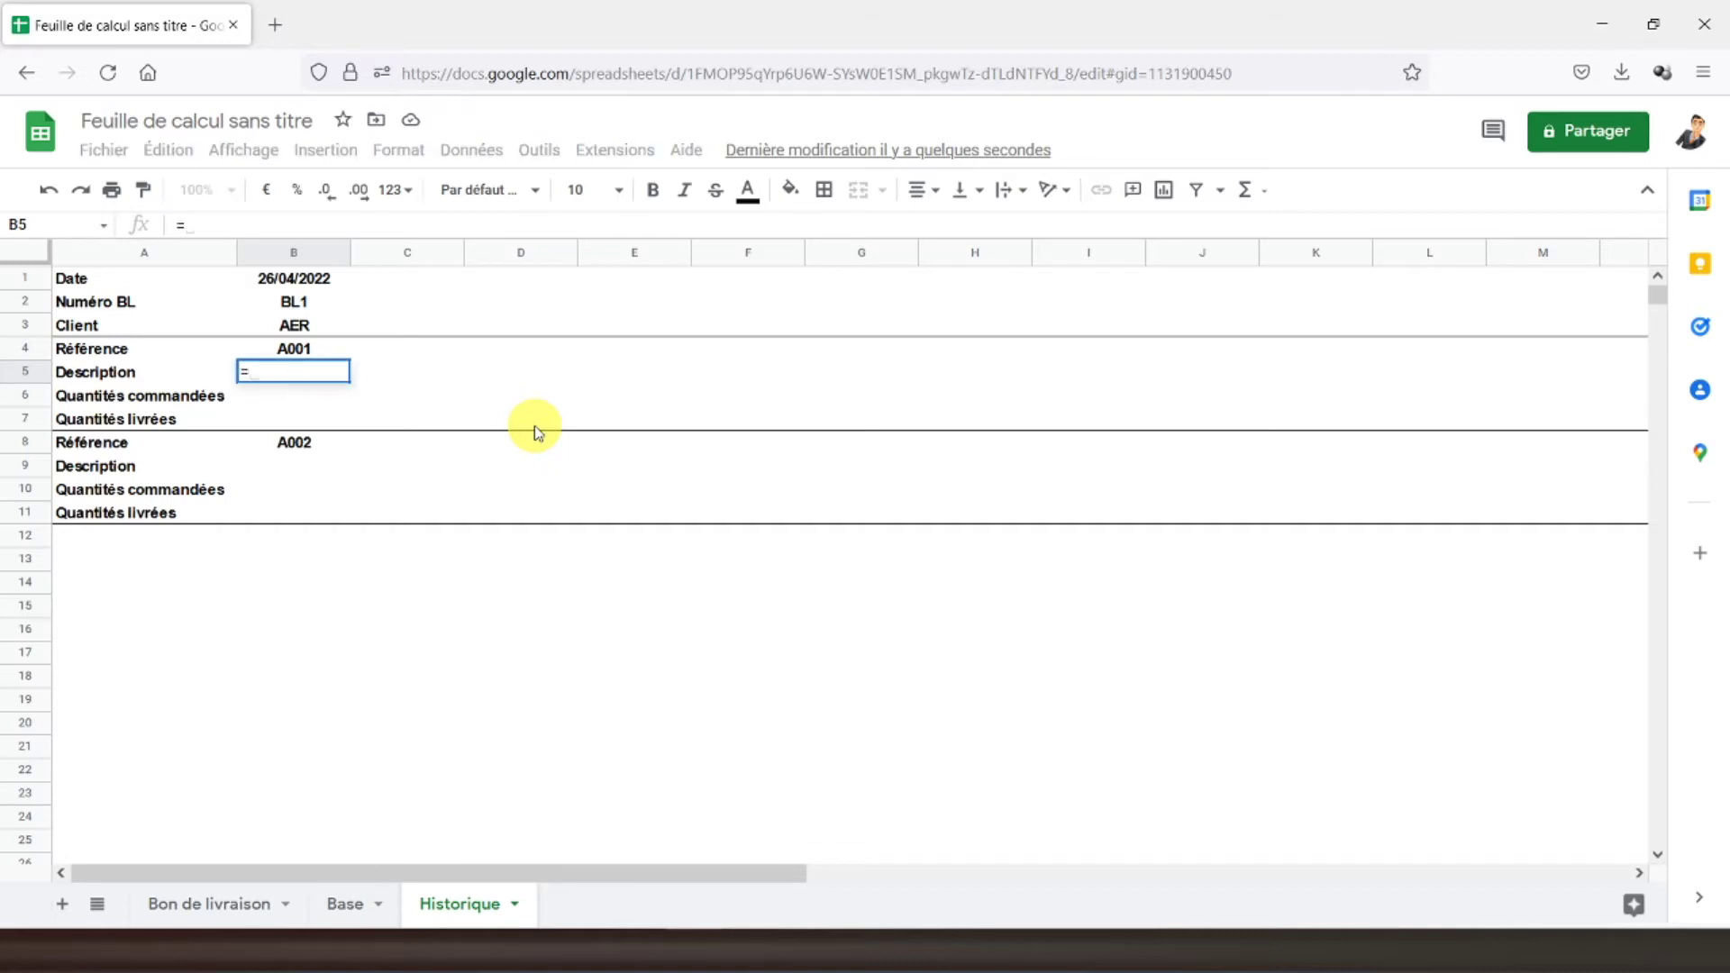
{"action": "type", "text": "recher"}
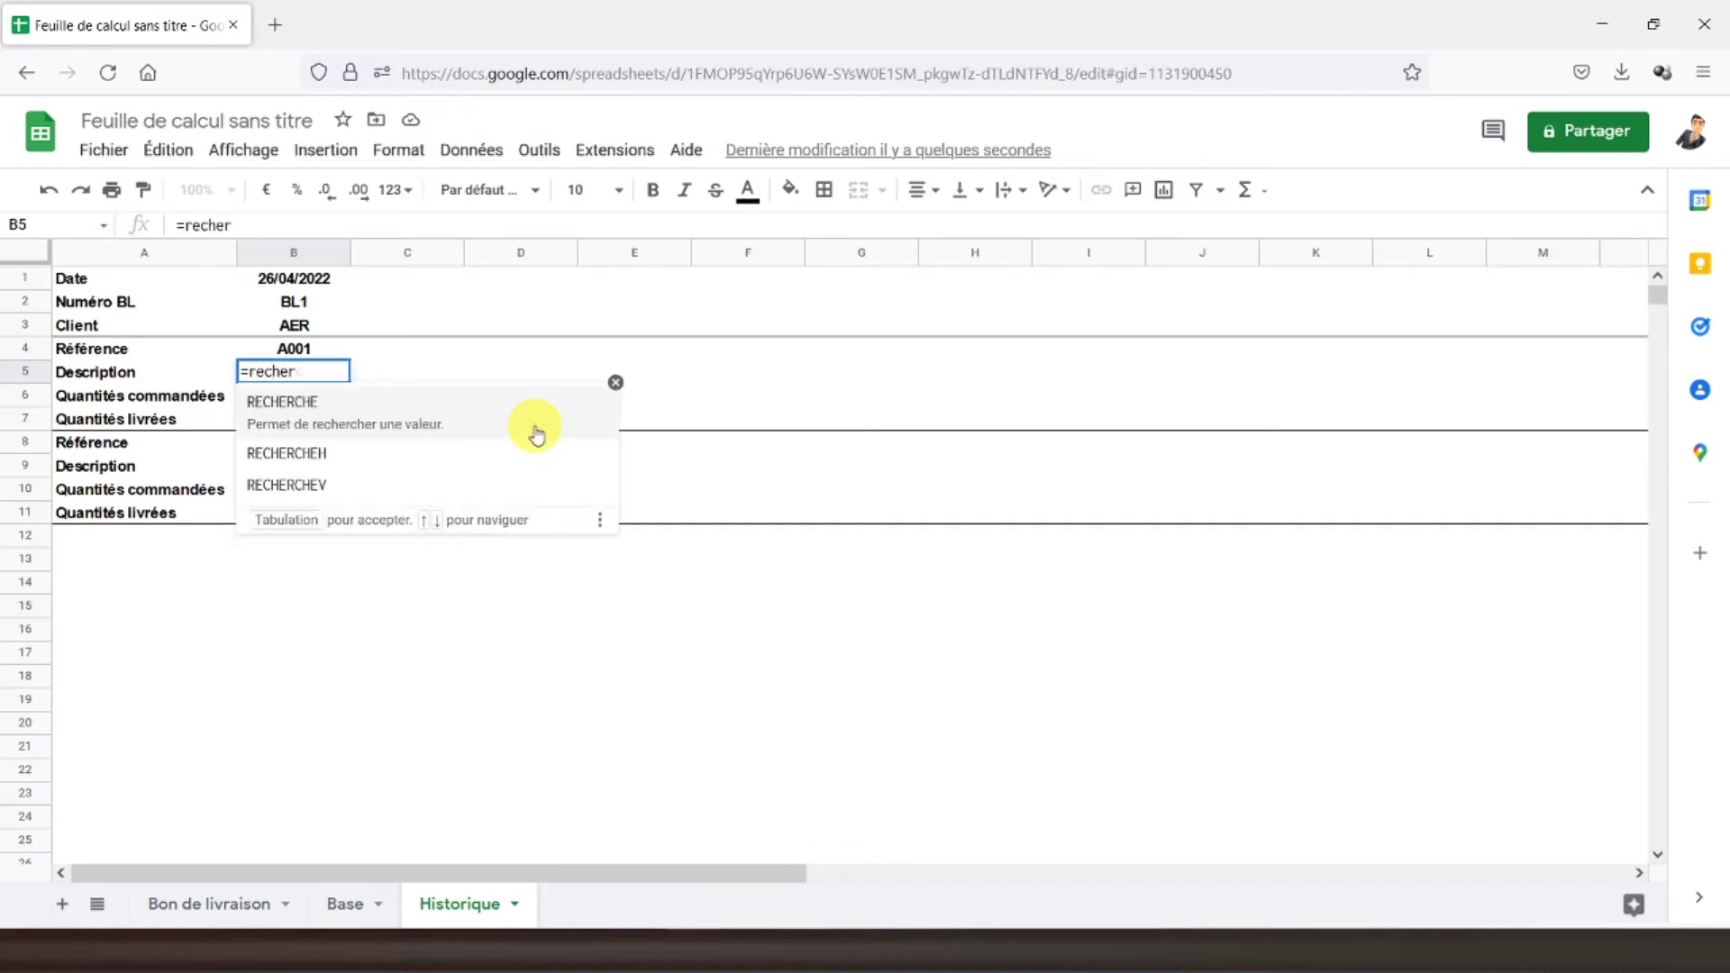
{"action": "type", "text": "chev("}
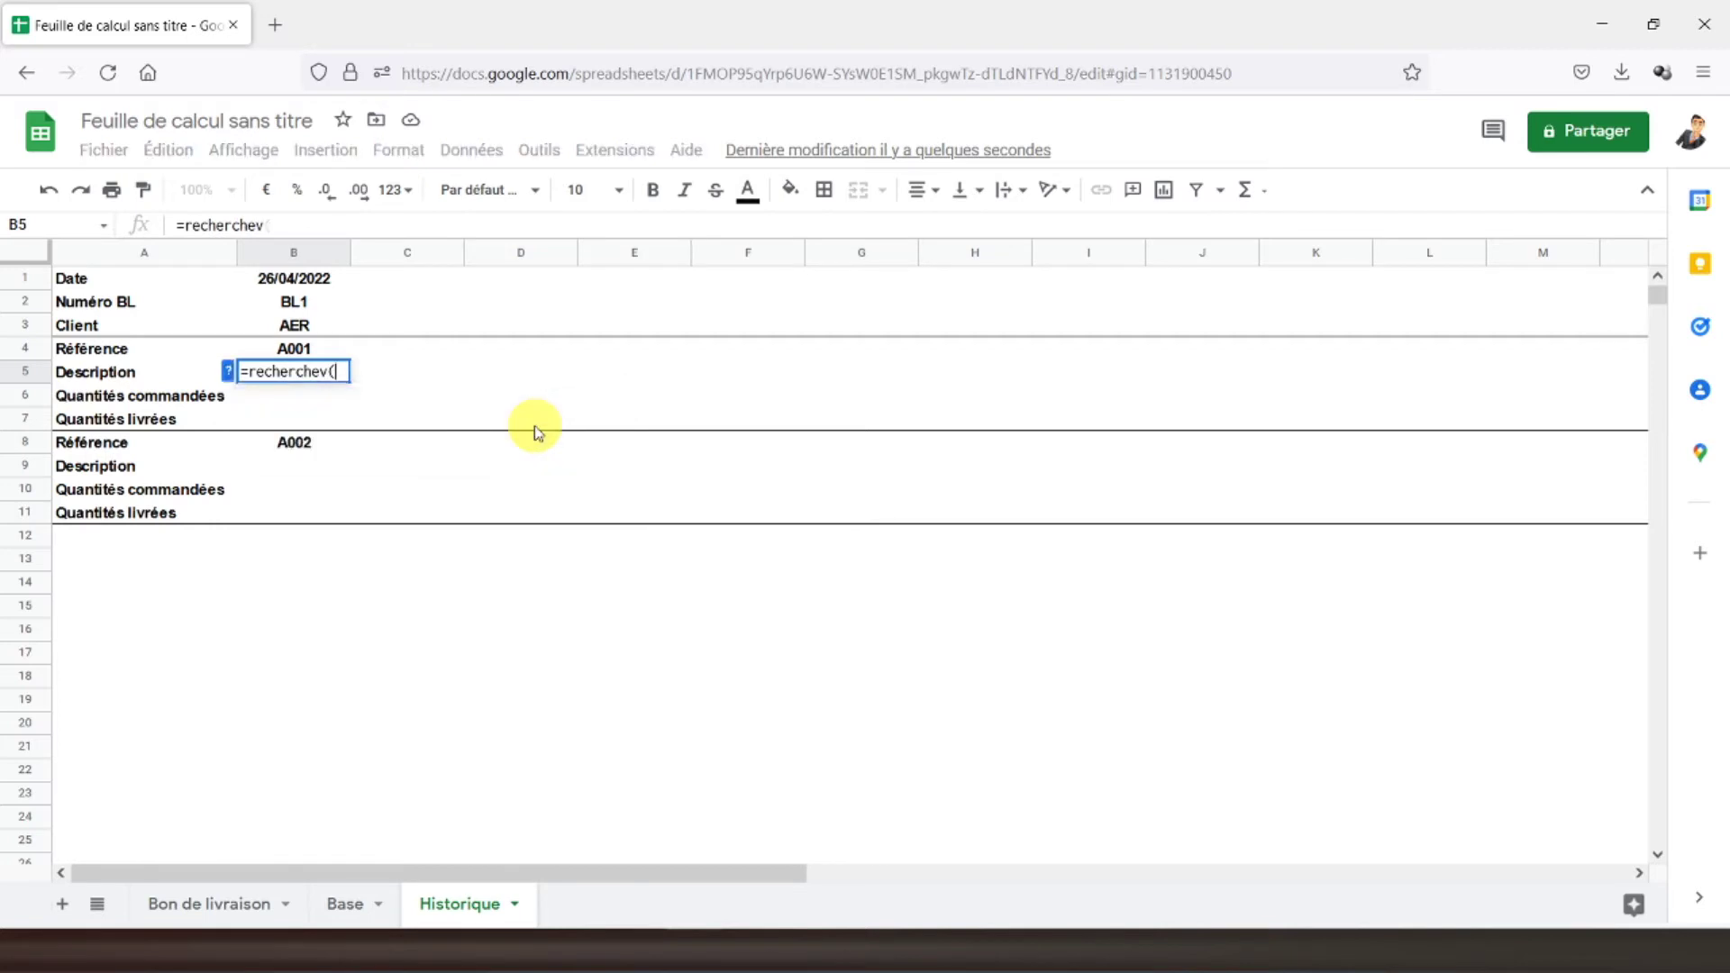
{"action": "left_click", "coordinate": [313, 352]}
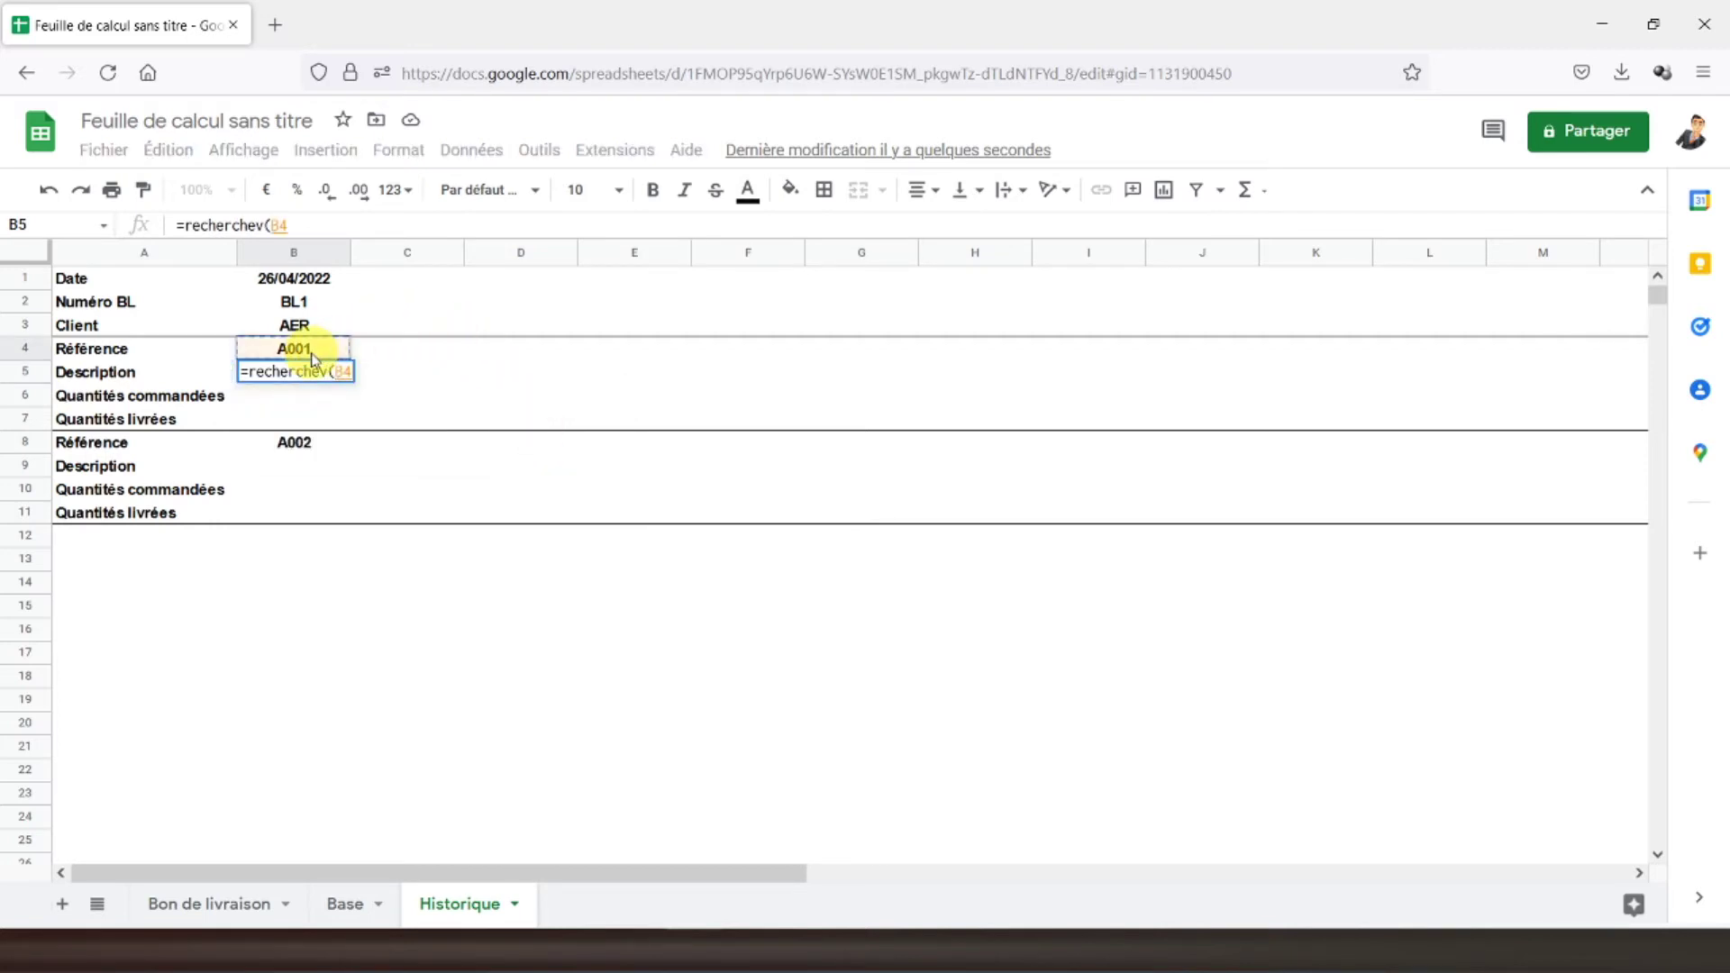
{"action": "type", "text": ";"}
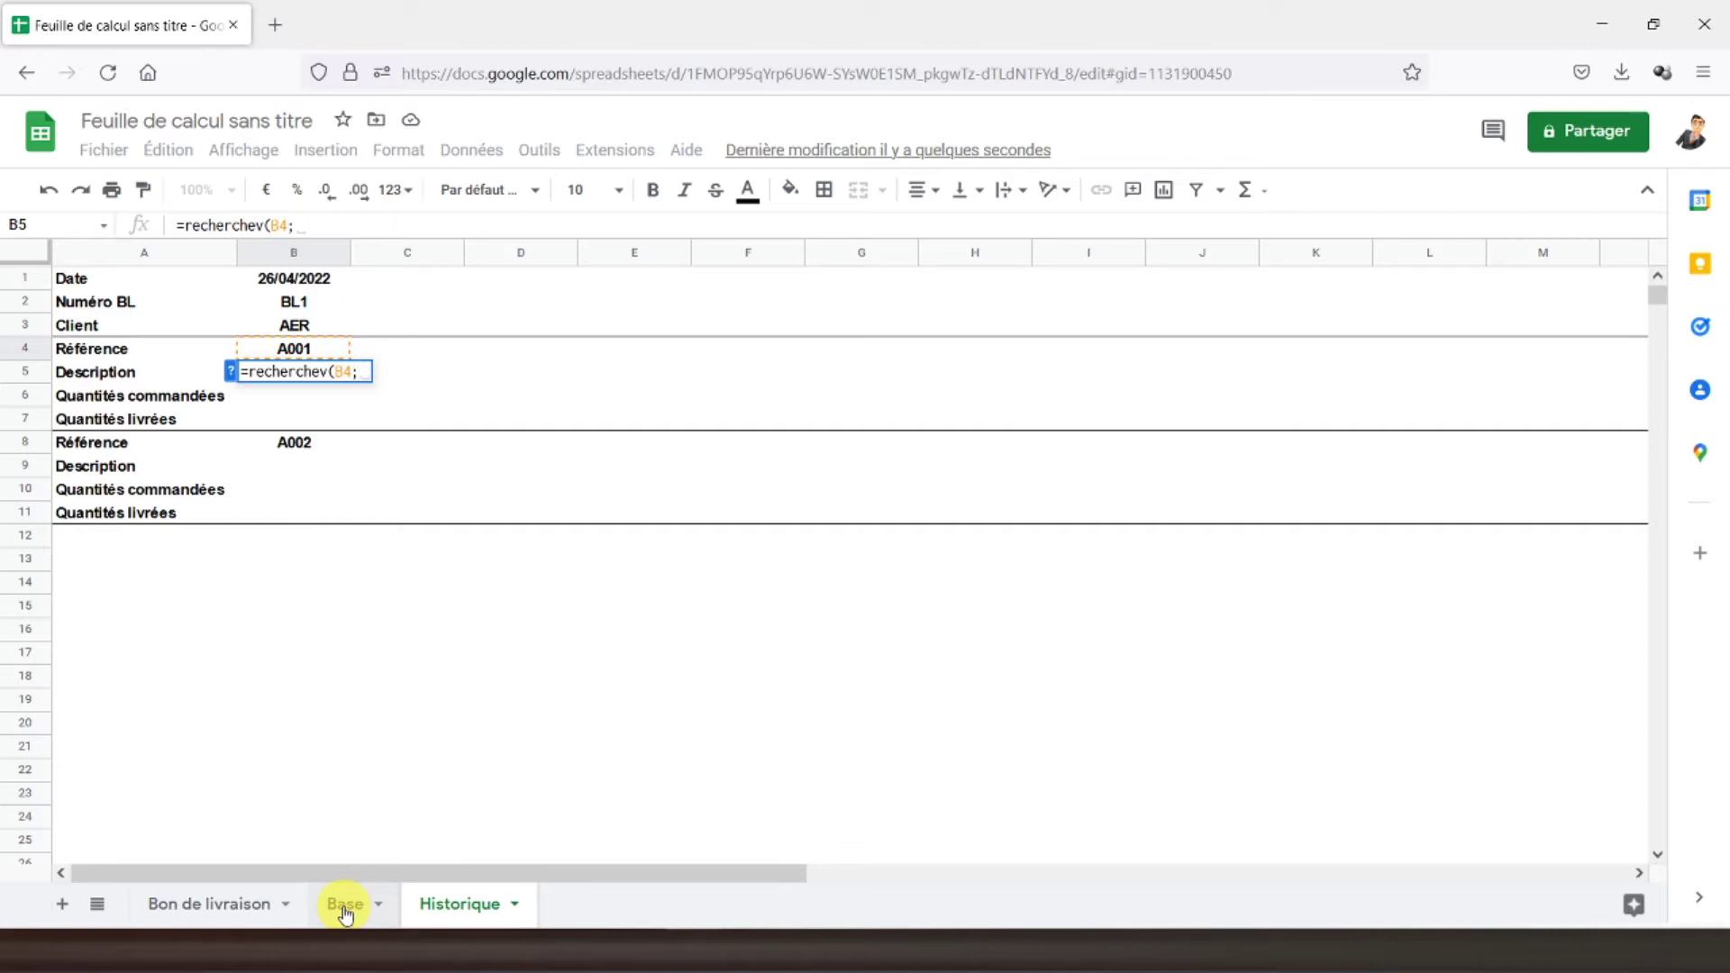
{"action": "left_click", "coordinate": [344, 905]}
{"action": "left_click", "coordinate": [829, 326]}
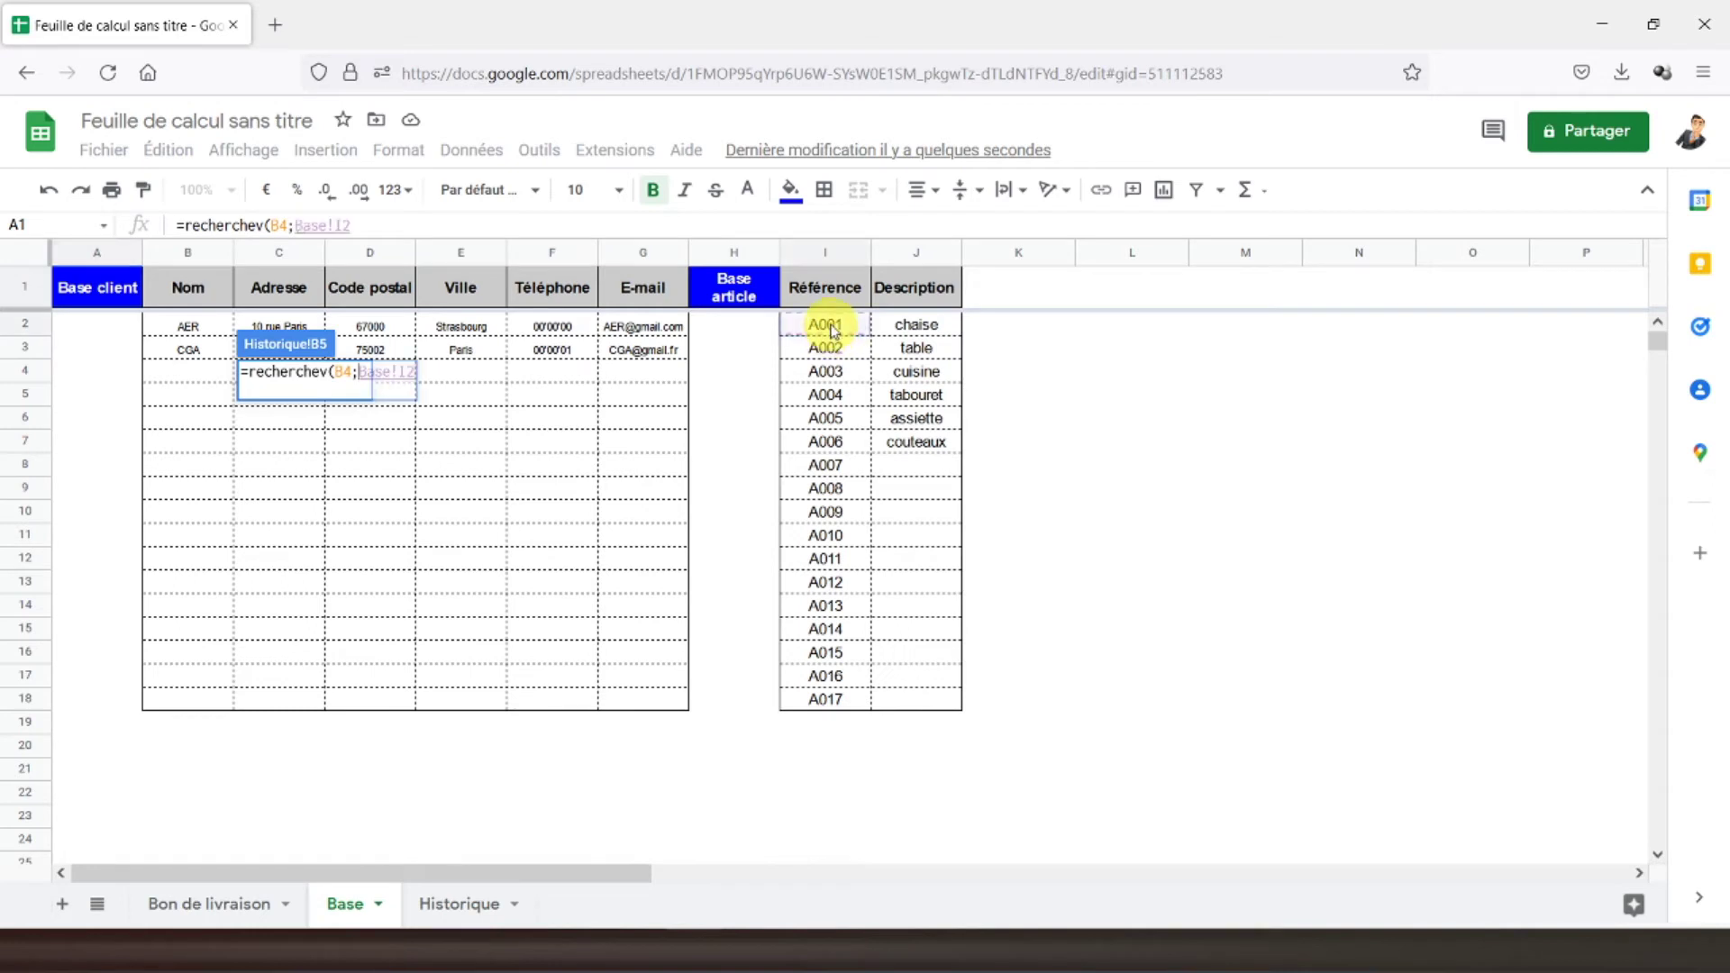
{"action": "left_click_drag", "start_coordinate": [831, 330], "coordinate": [899, 714]}
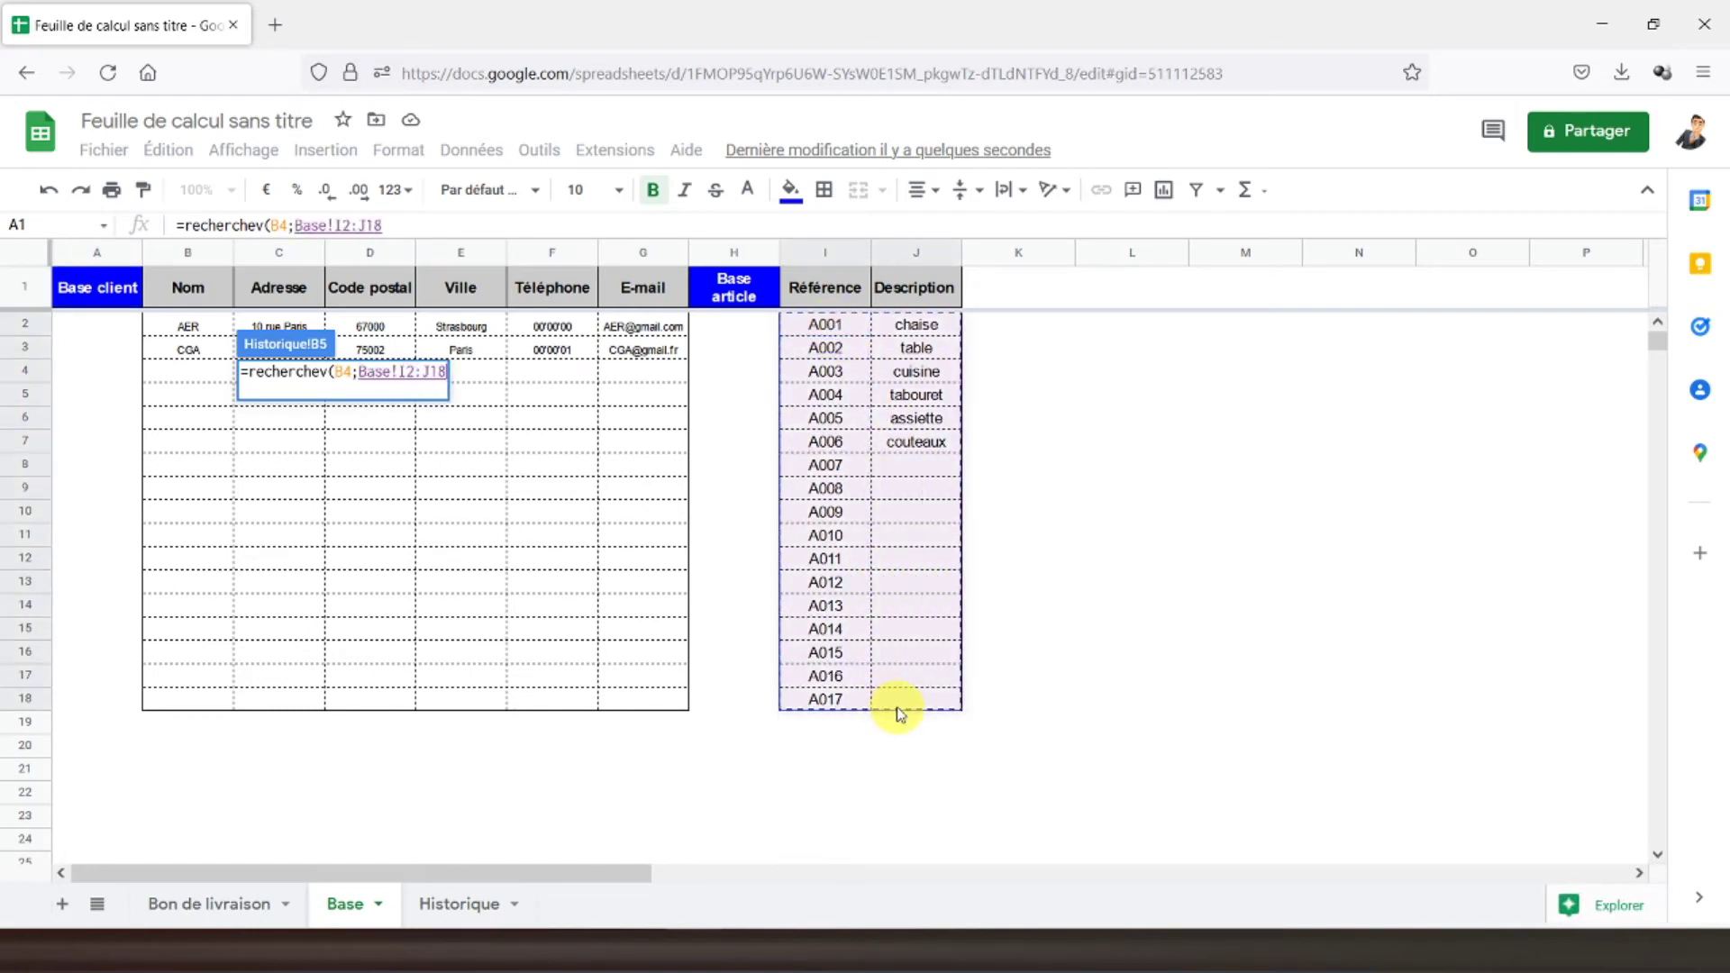
{"action": "type", "text": ";2;faux"}
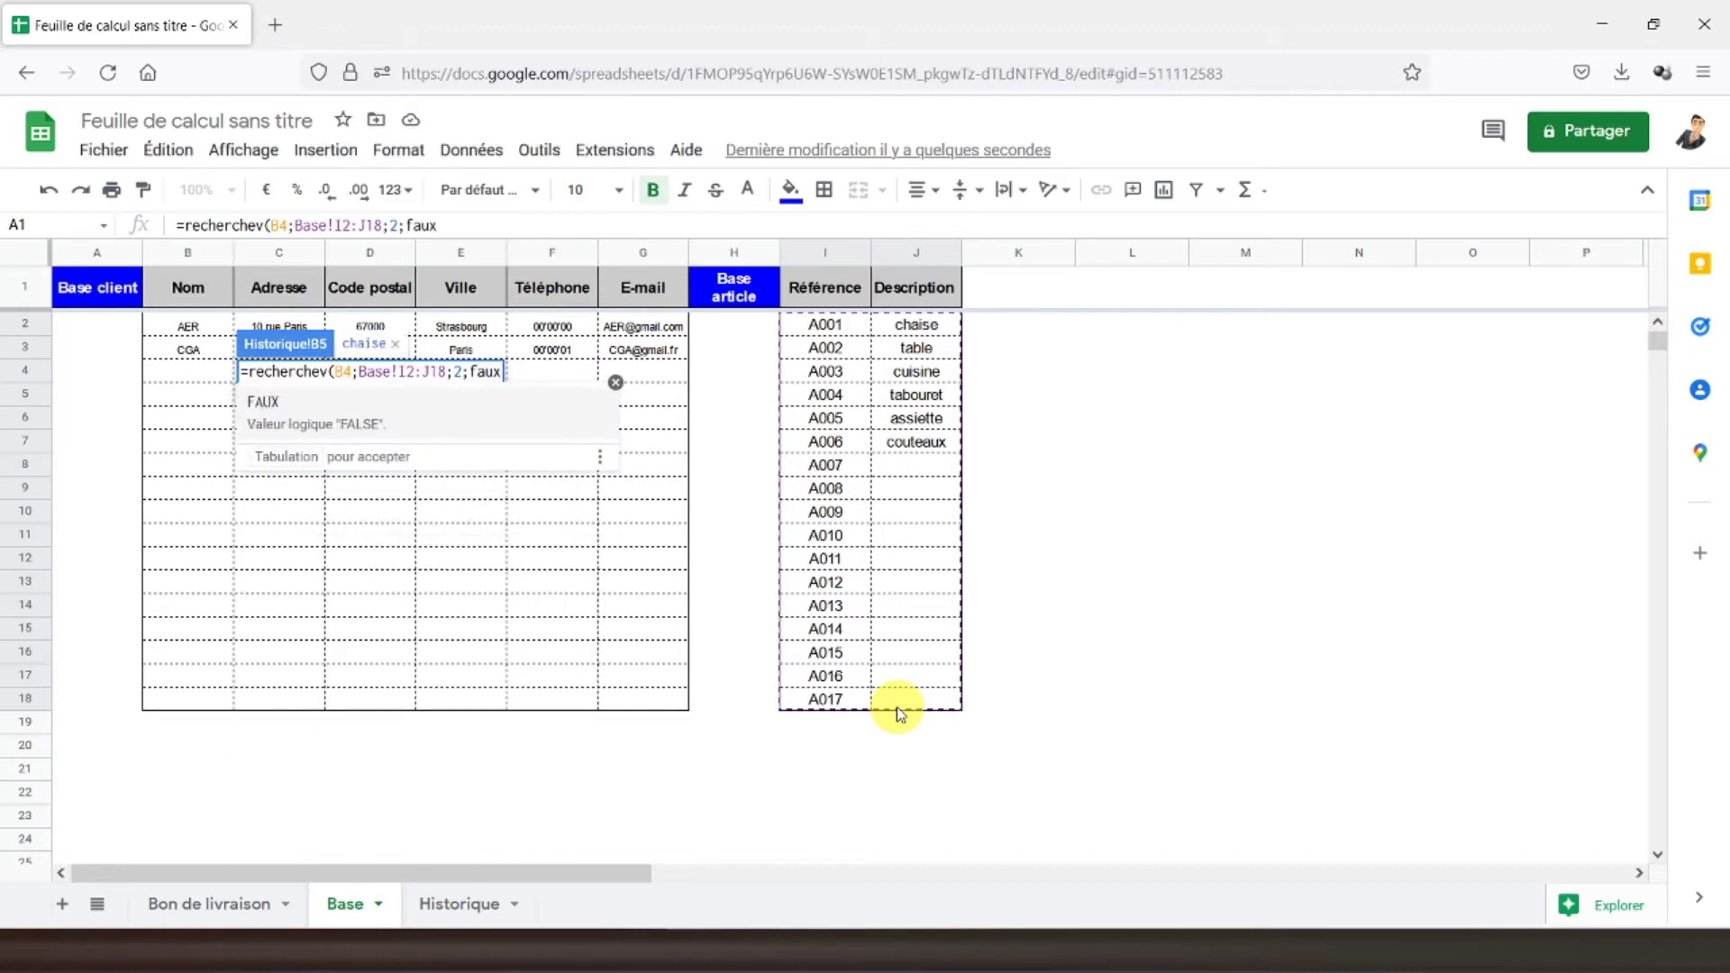
{"action": "key", "text": "Return"}
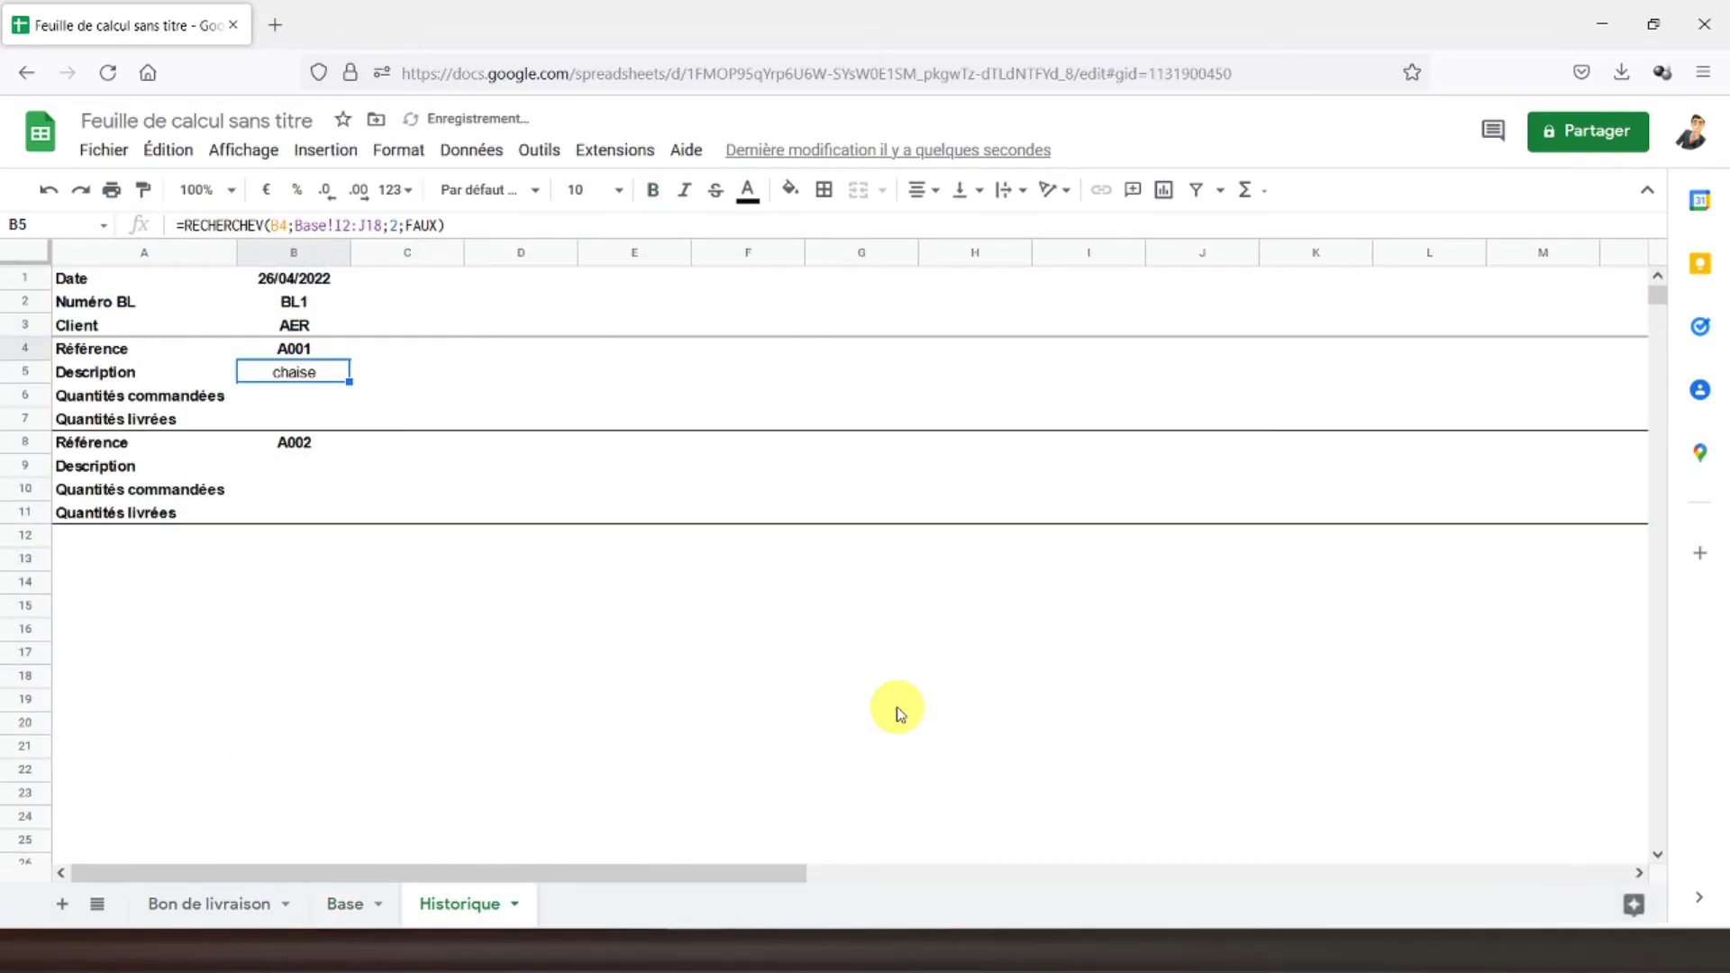
- Colour the references A001 in B4 and A002 in B8 blue
{"action": "left_click", "coordinate": [290, 347]}
{"action": "left_click", "coordinate": [746, 192]}
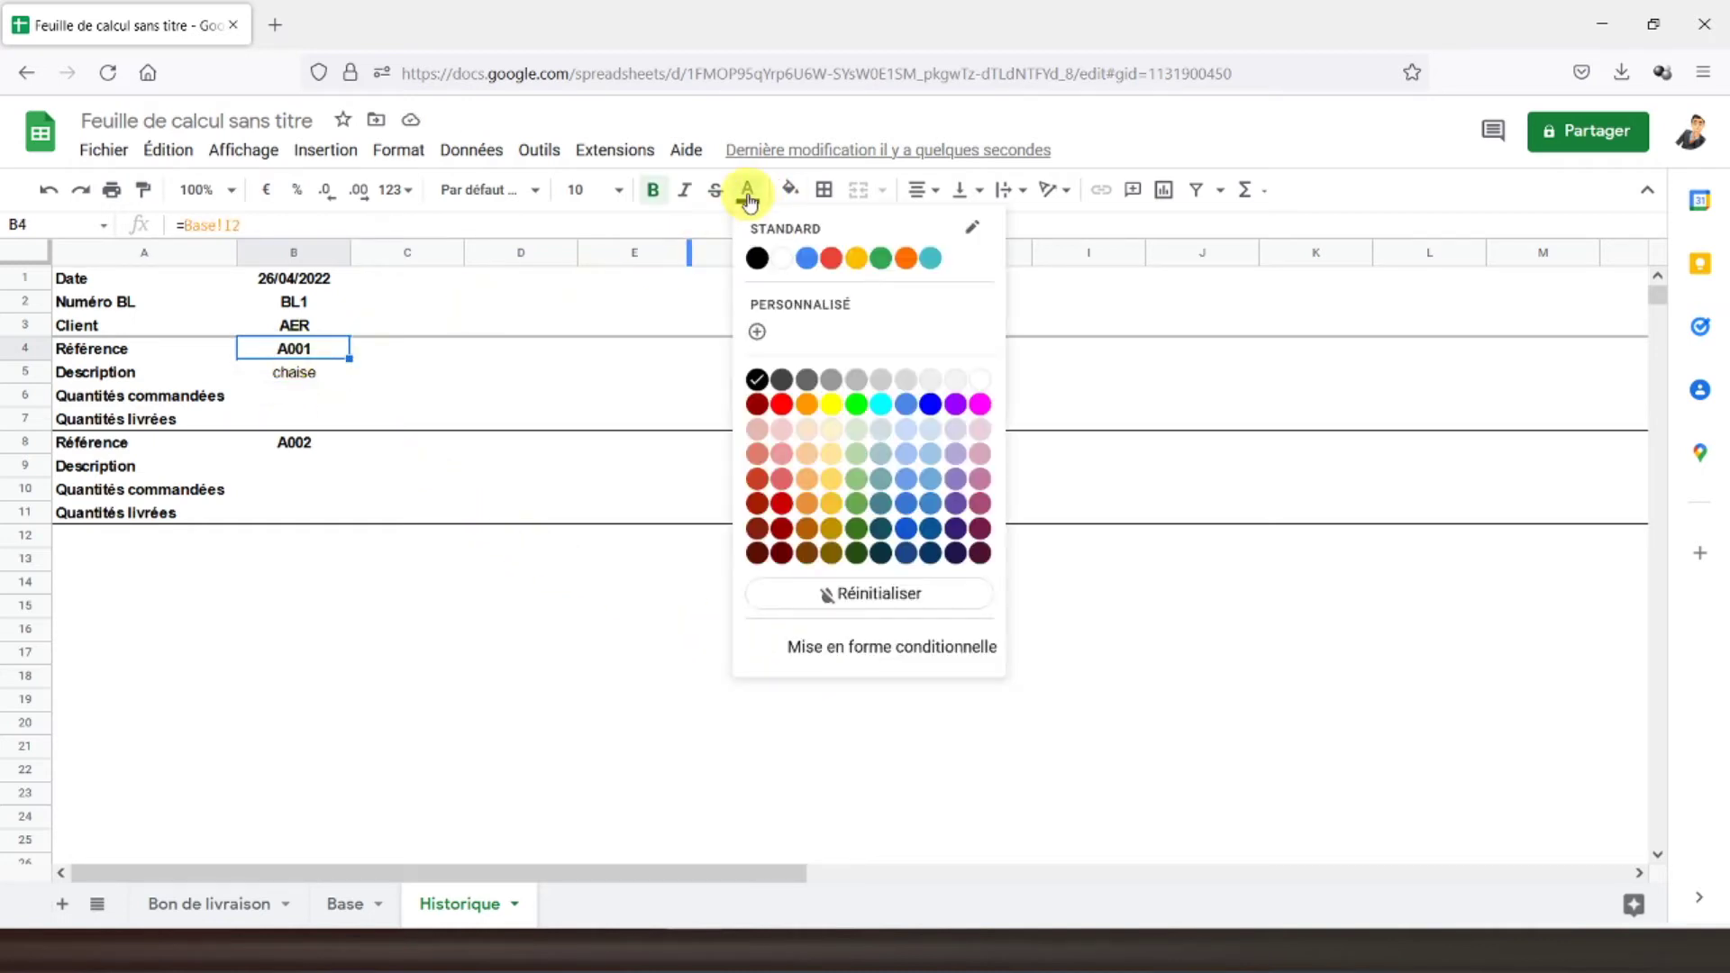
{"action": "left_click", "coordinate": [930, 404]}
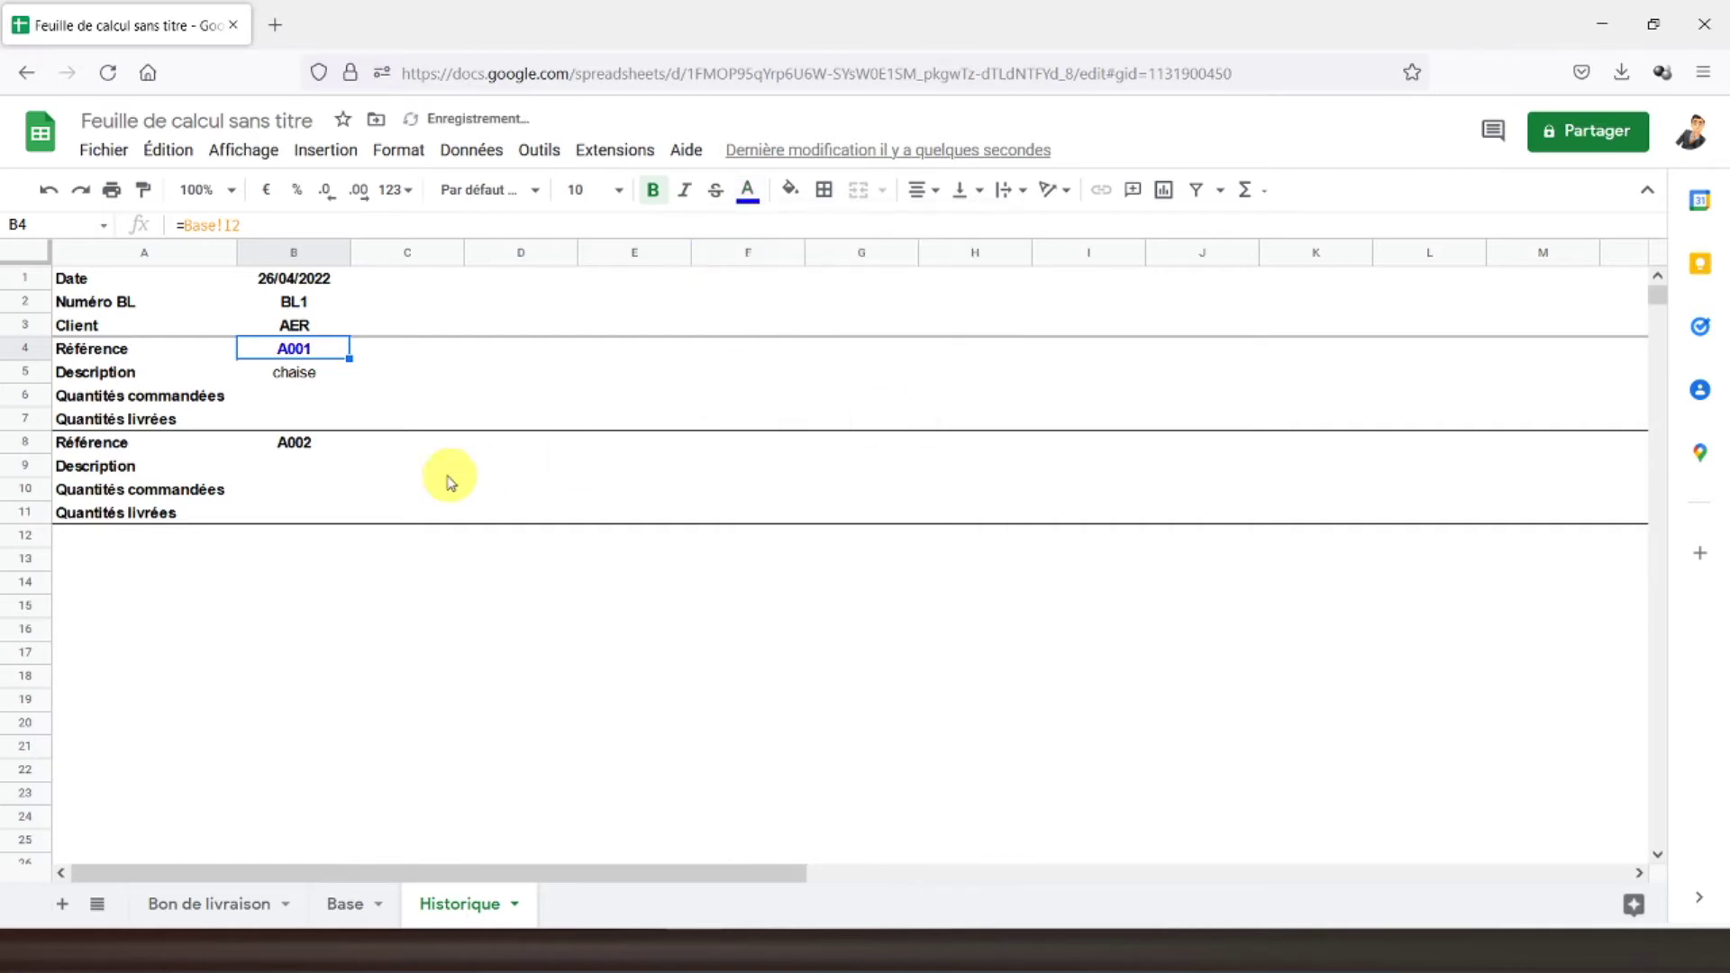
{"action": "left_click", "coordinate": [290, 443]}
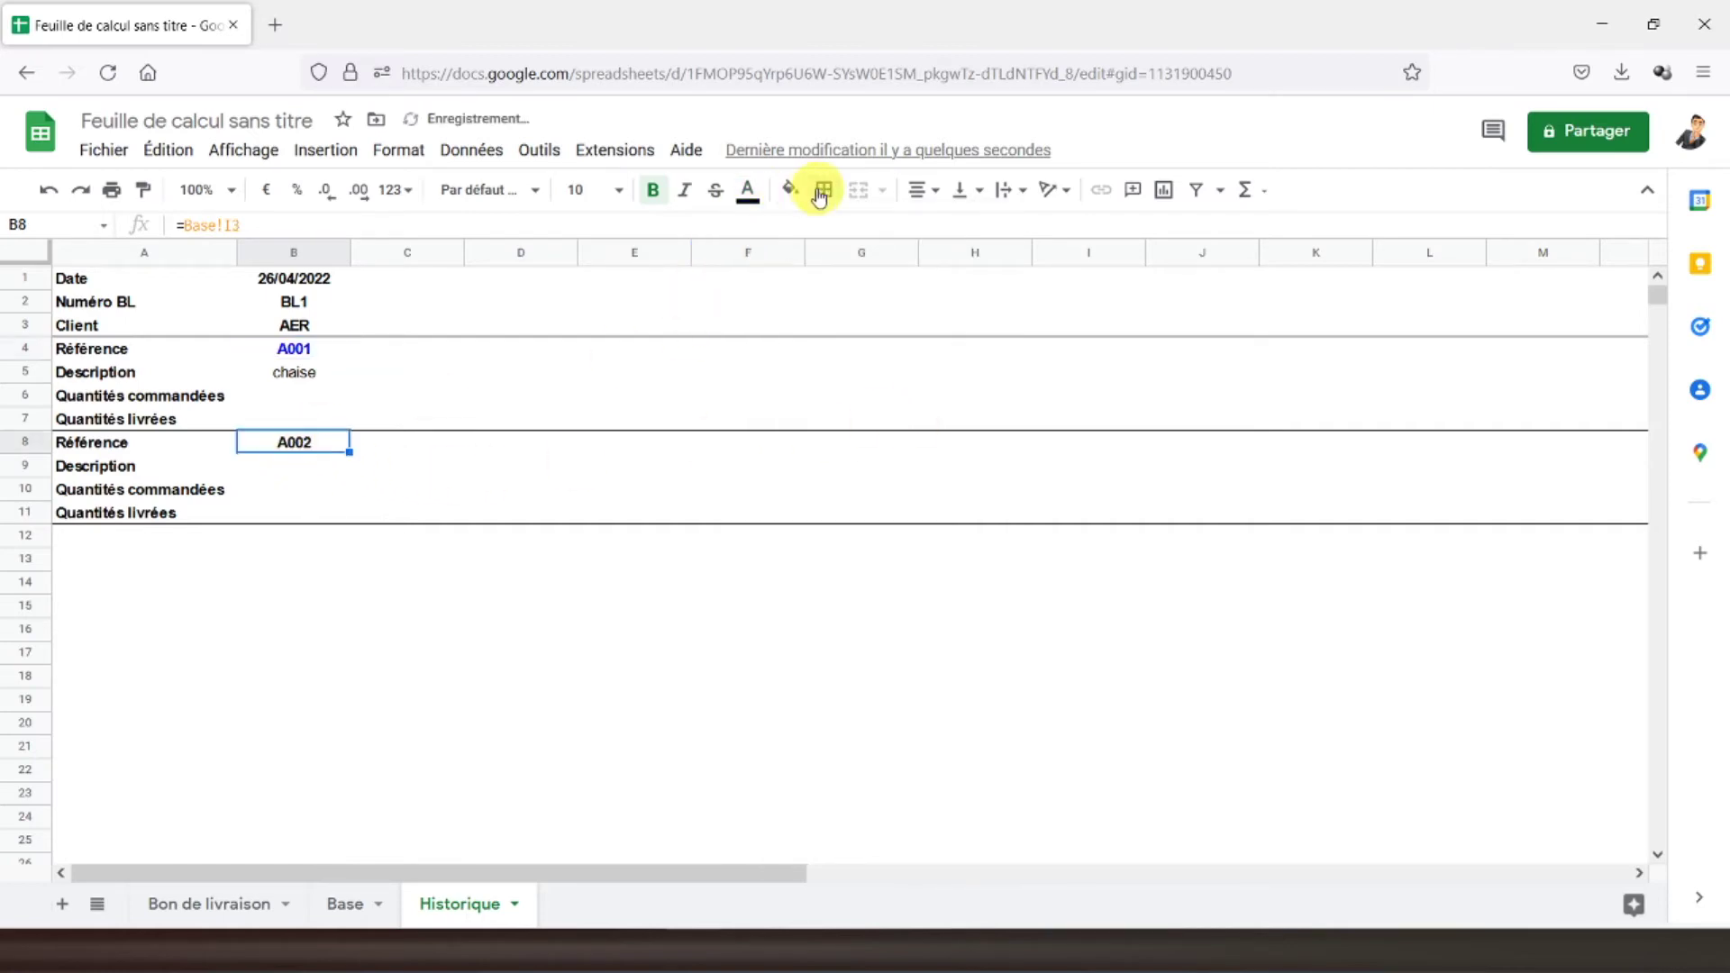
{"action": "left_click", "coordinate": [747, 192]}
{"action": "left_click", "coordinate": [930, 403]}
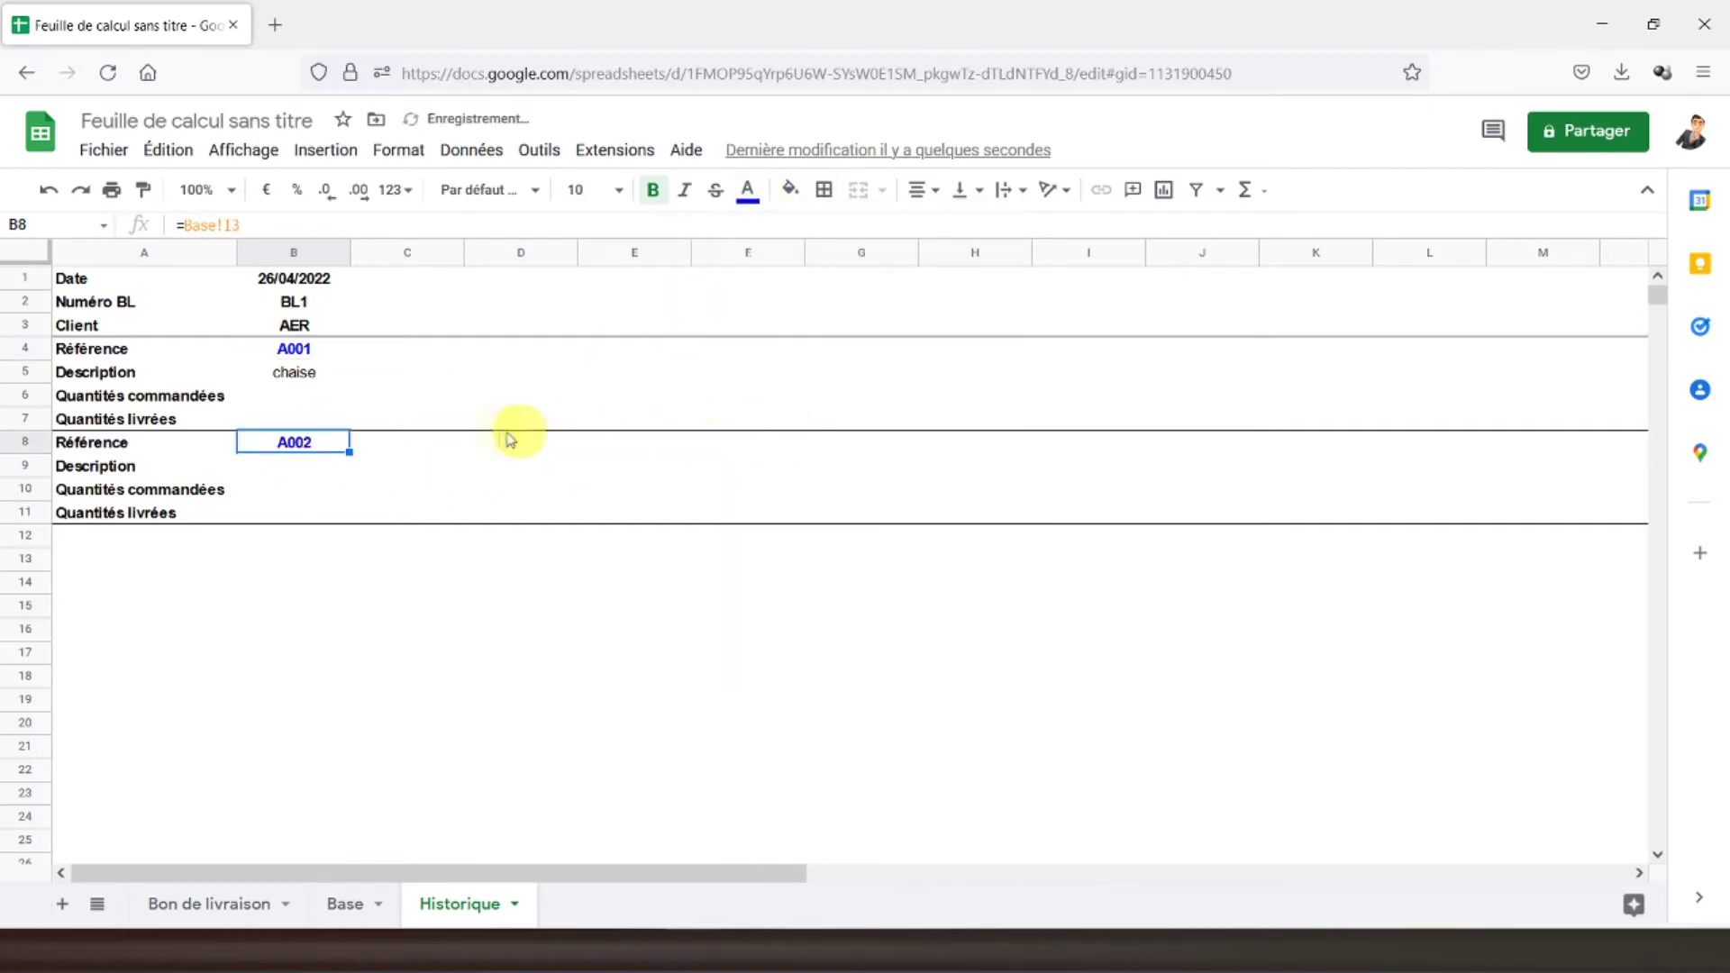
- Lock B5's lookup range as Base!$I$2:$J$18 and begin a SIERREUR lookup in B6
{"action": "left_click", "coordinate": [293, 373]}
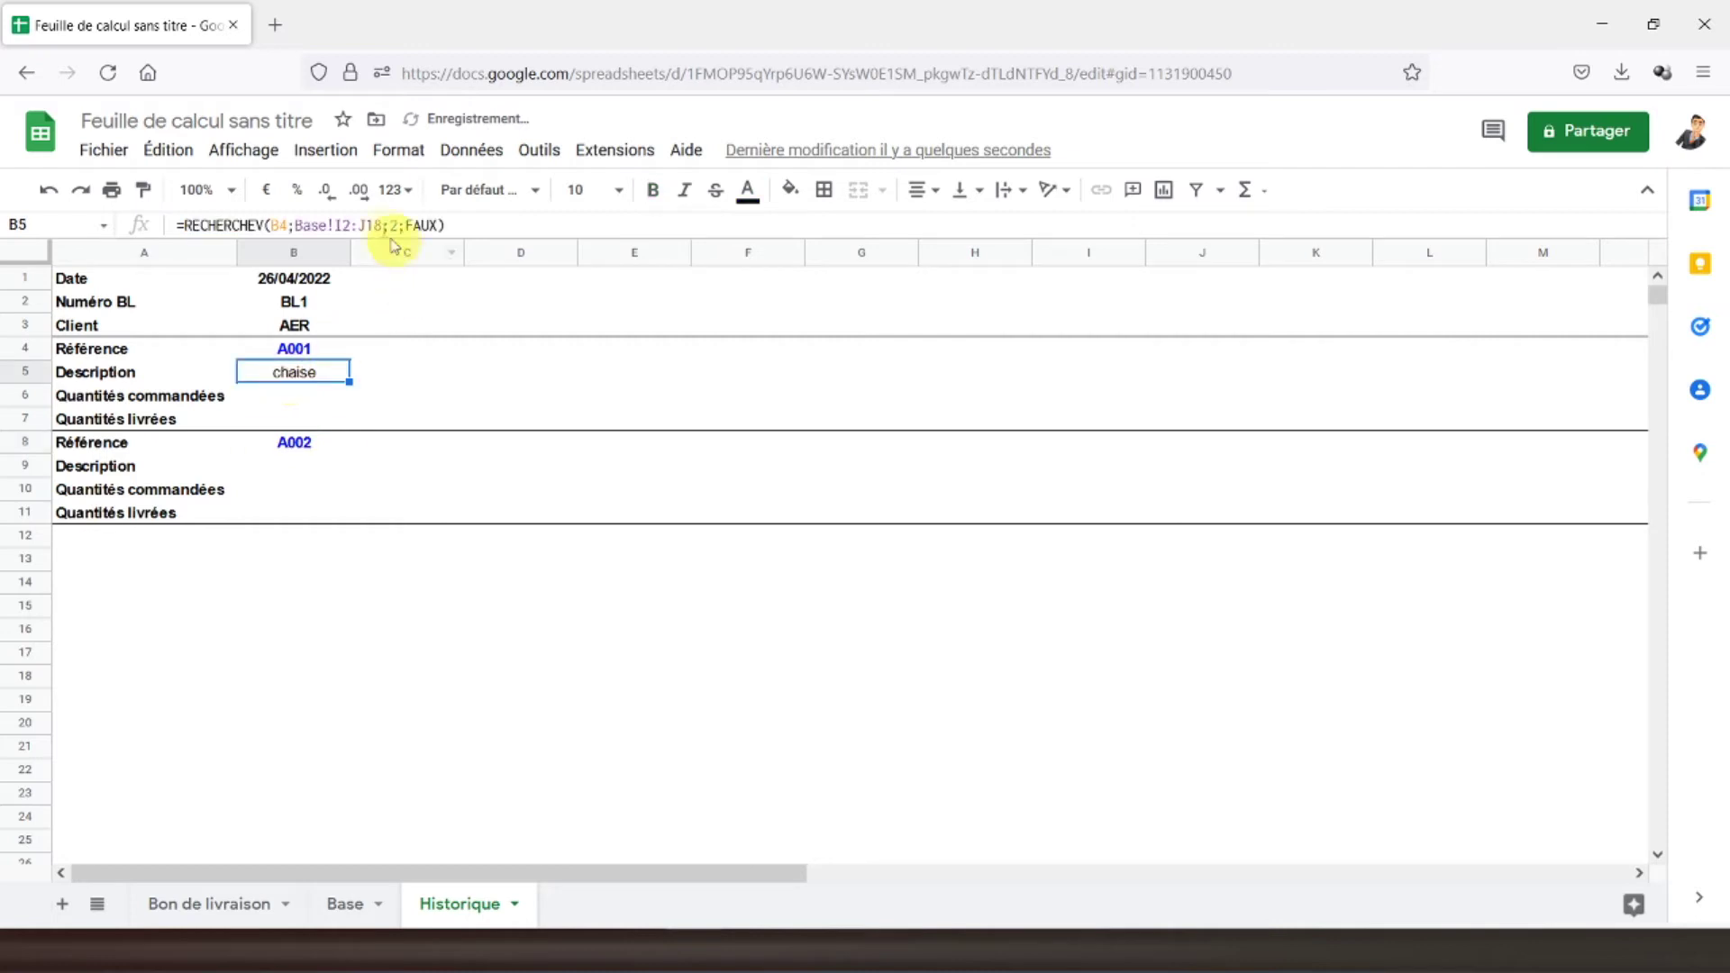
{"action": "left_click", "coordinate": [342, 225]}
{"action": "key", "text": "F4"}
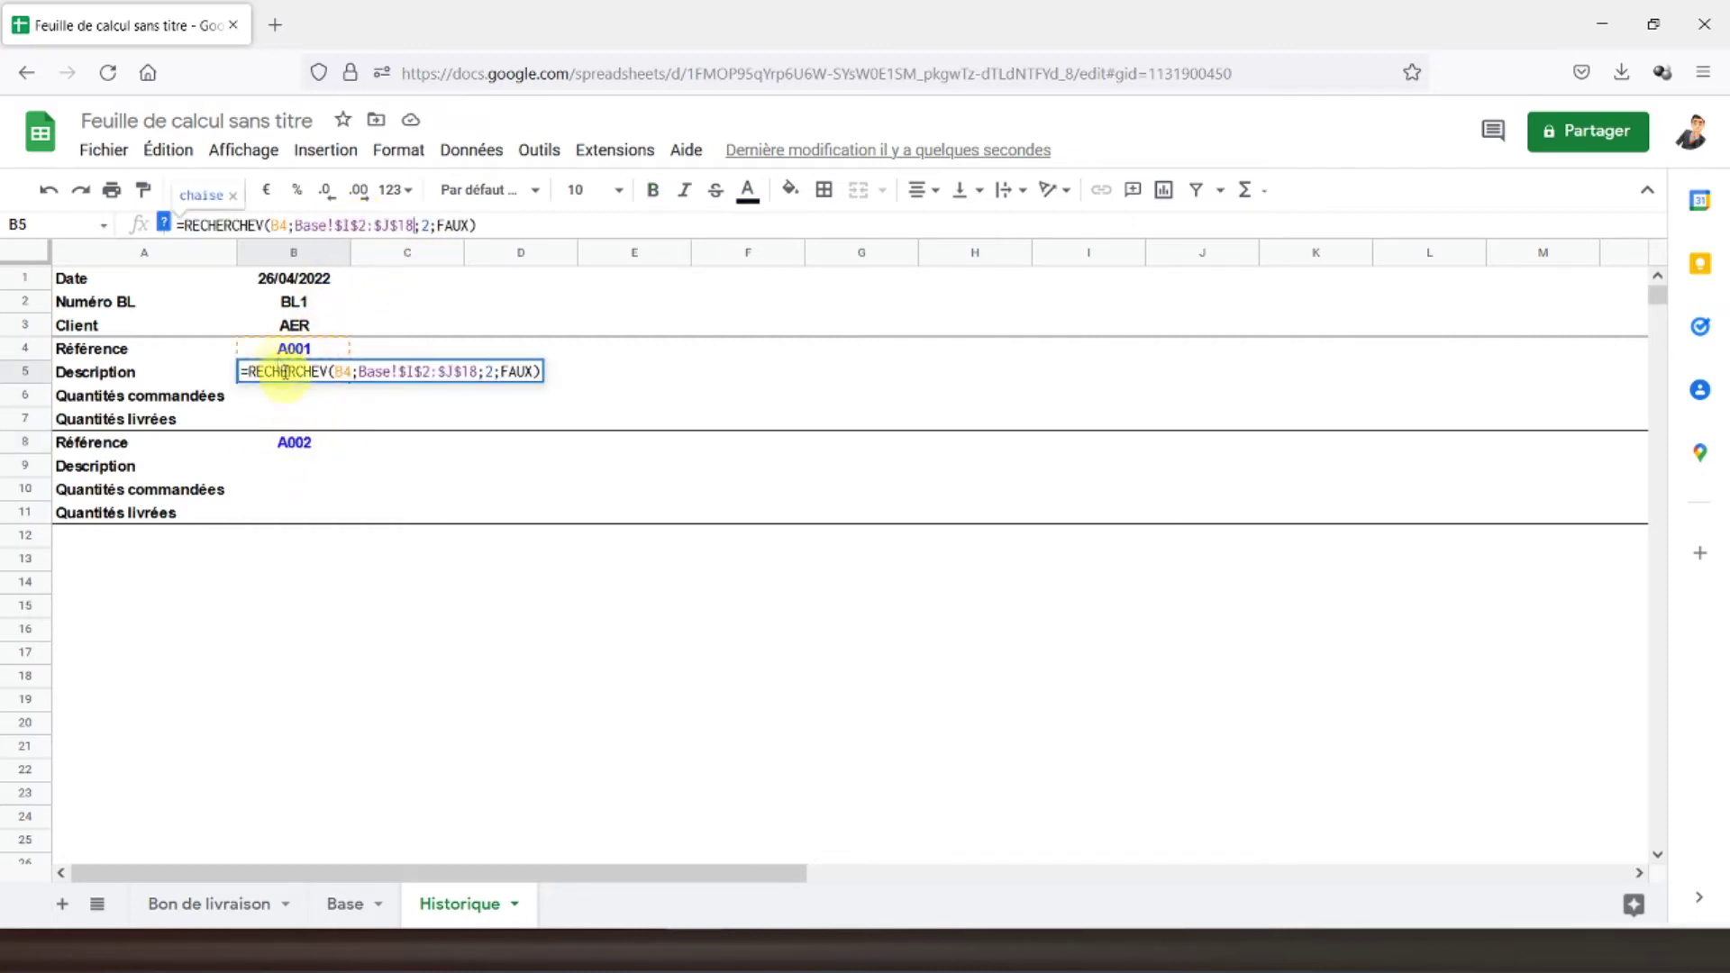
{"action": "key", "text": "Return"}
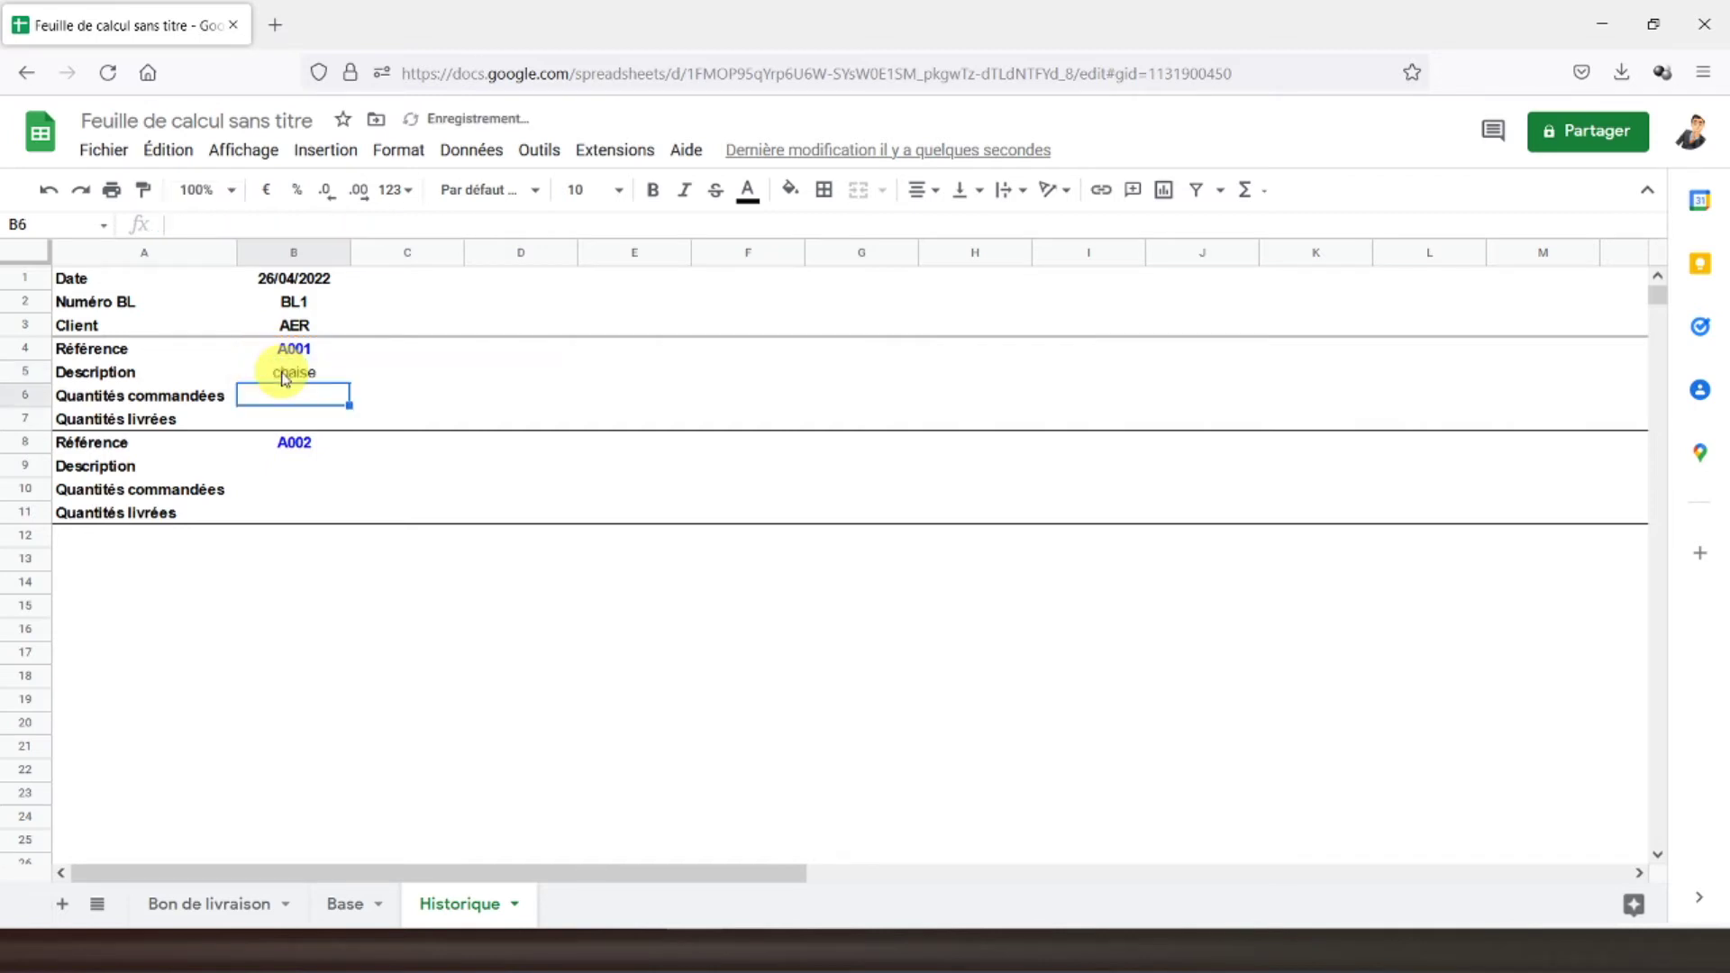
{"action": "left_click", "coordinate": [284, 375]}
{"action": "left_click", "coordinate": [284, 399]}
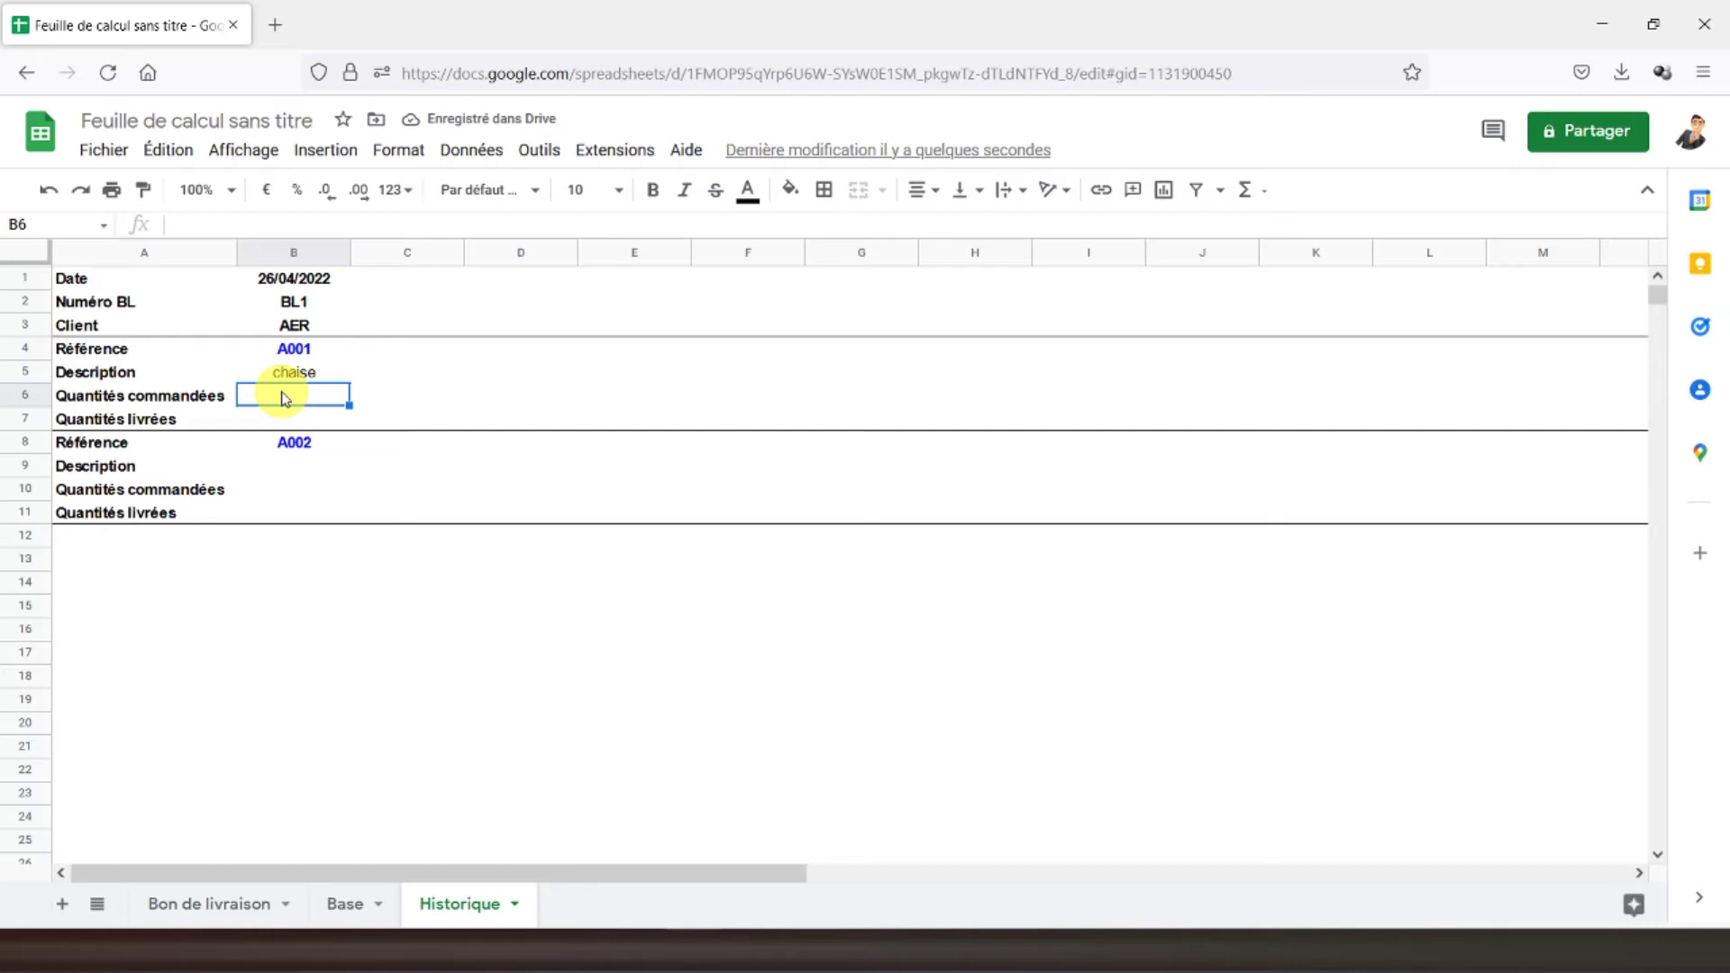
{"action": "type", "text": "=sierreur("}
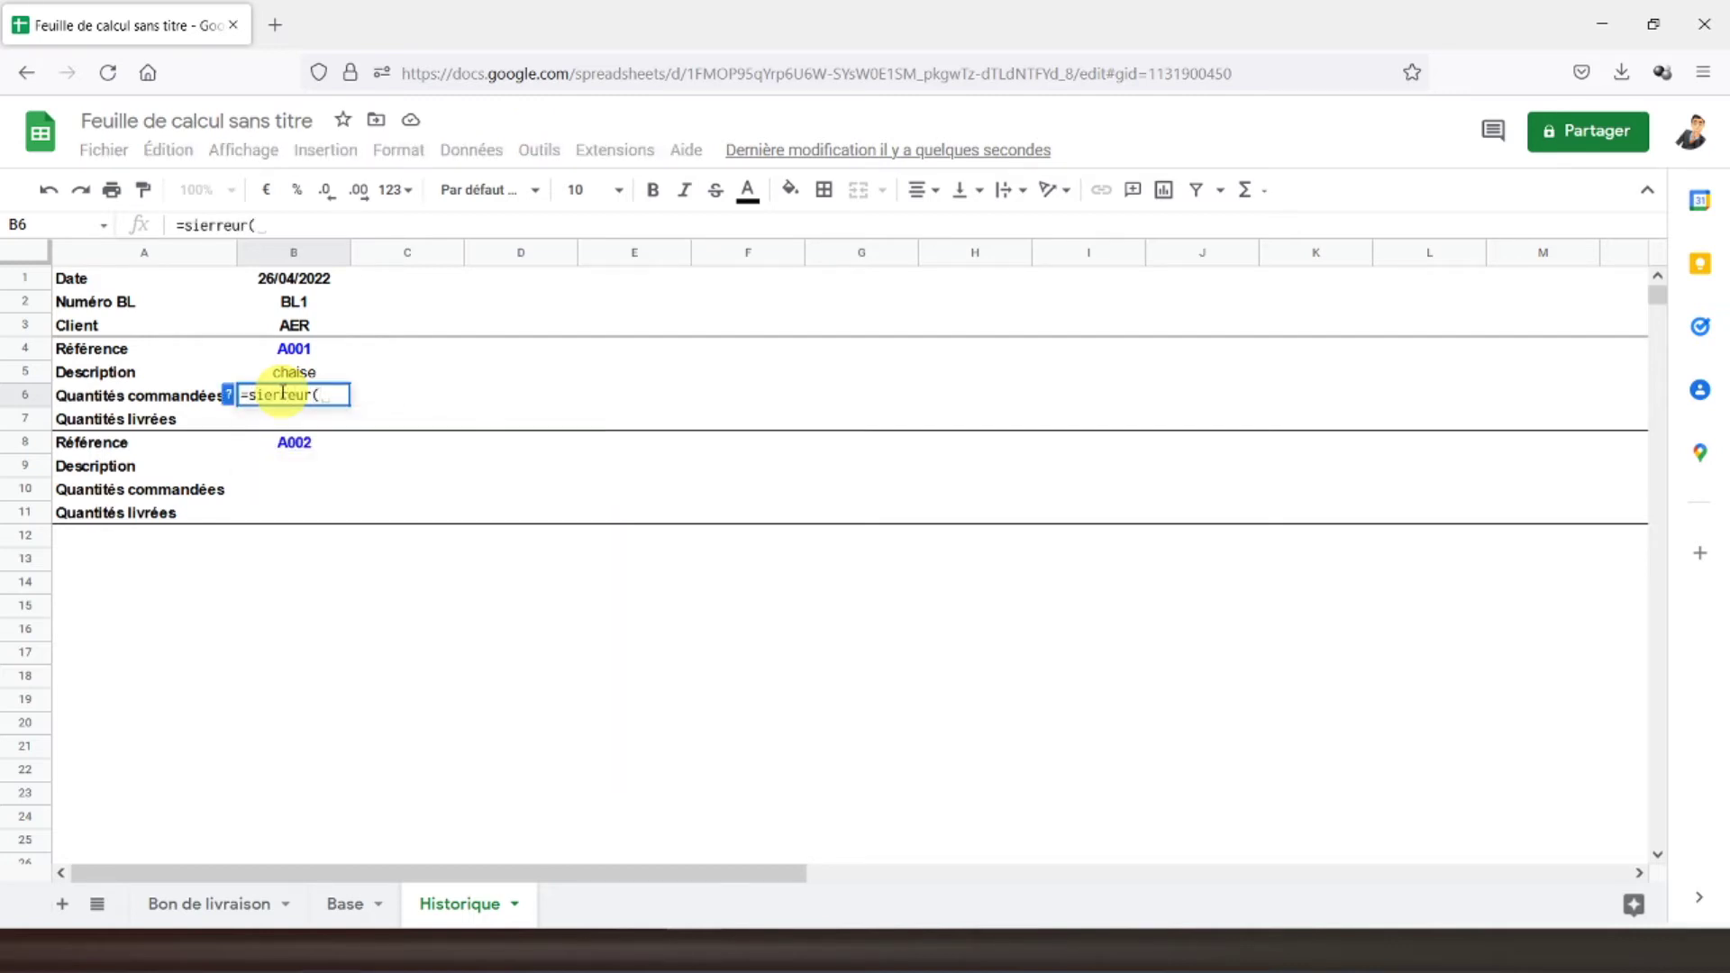
{"action": "type", "text": "recherchev("}
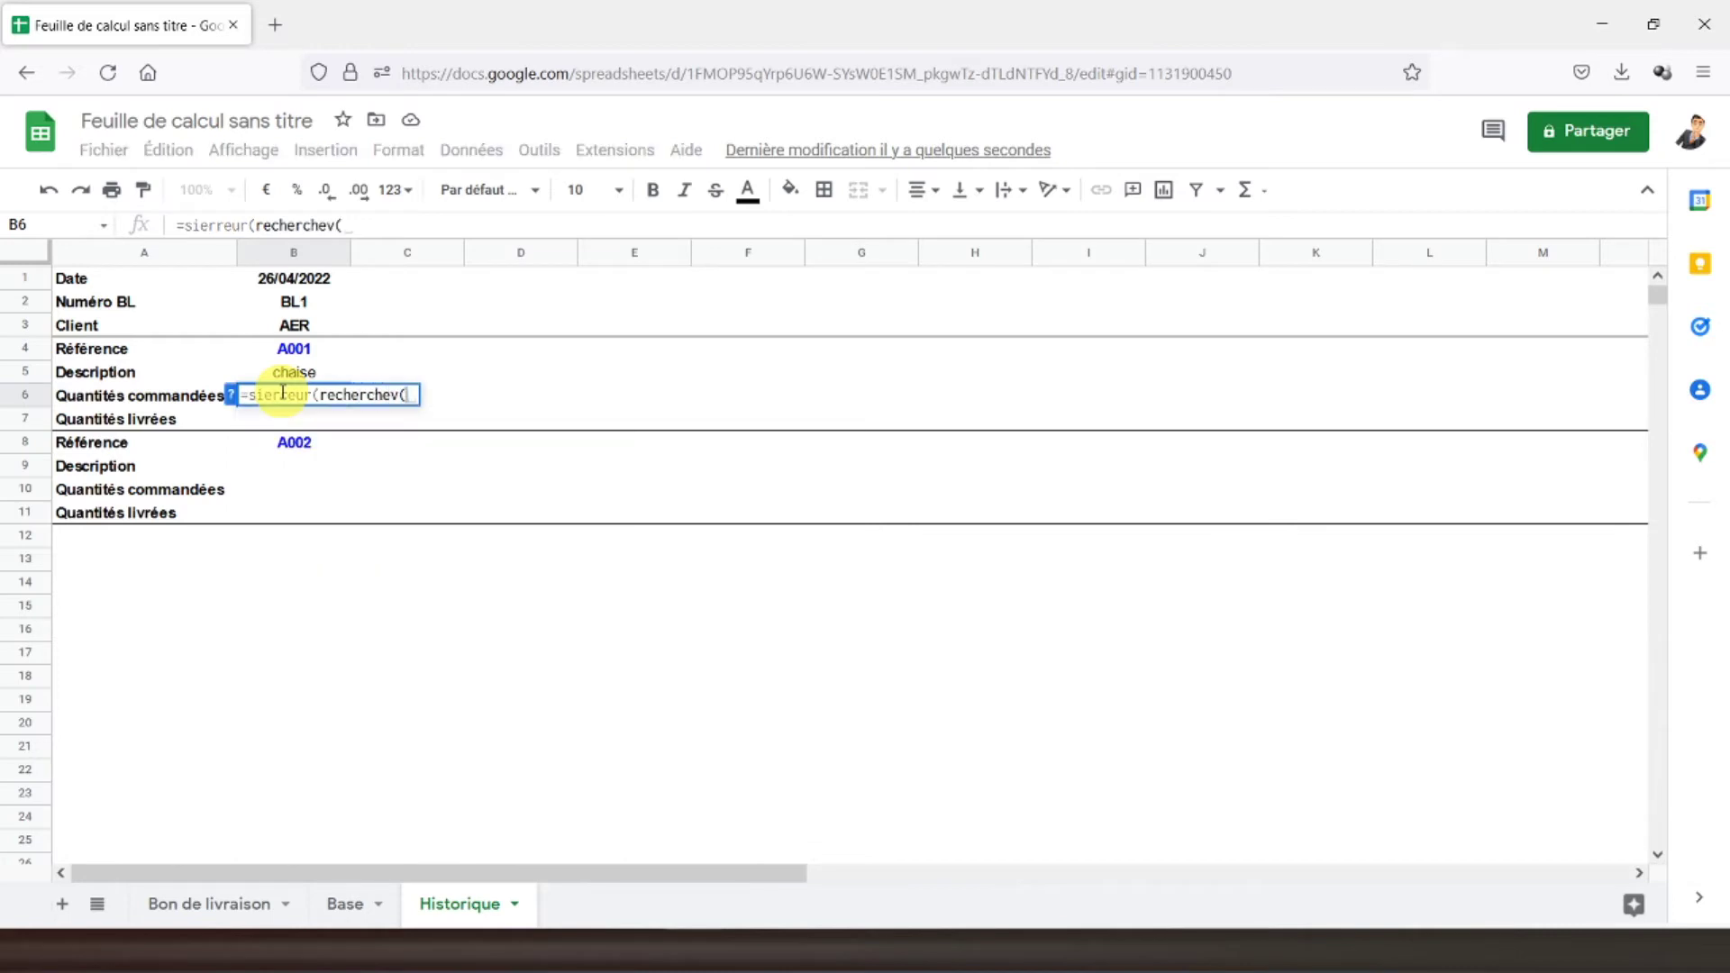
- Use B5 as lookup value and the Bon de livraison item table as range in B6
{"action": "left_click", "coordinate": [293, 377]}
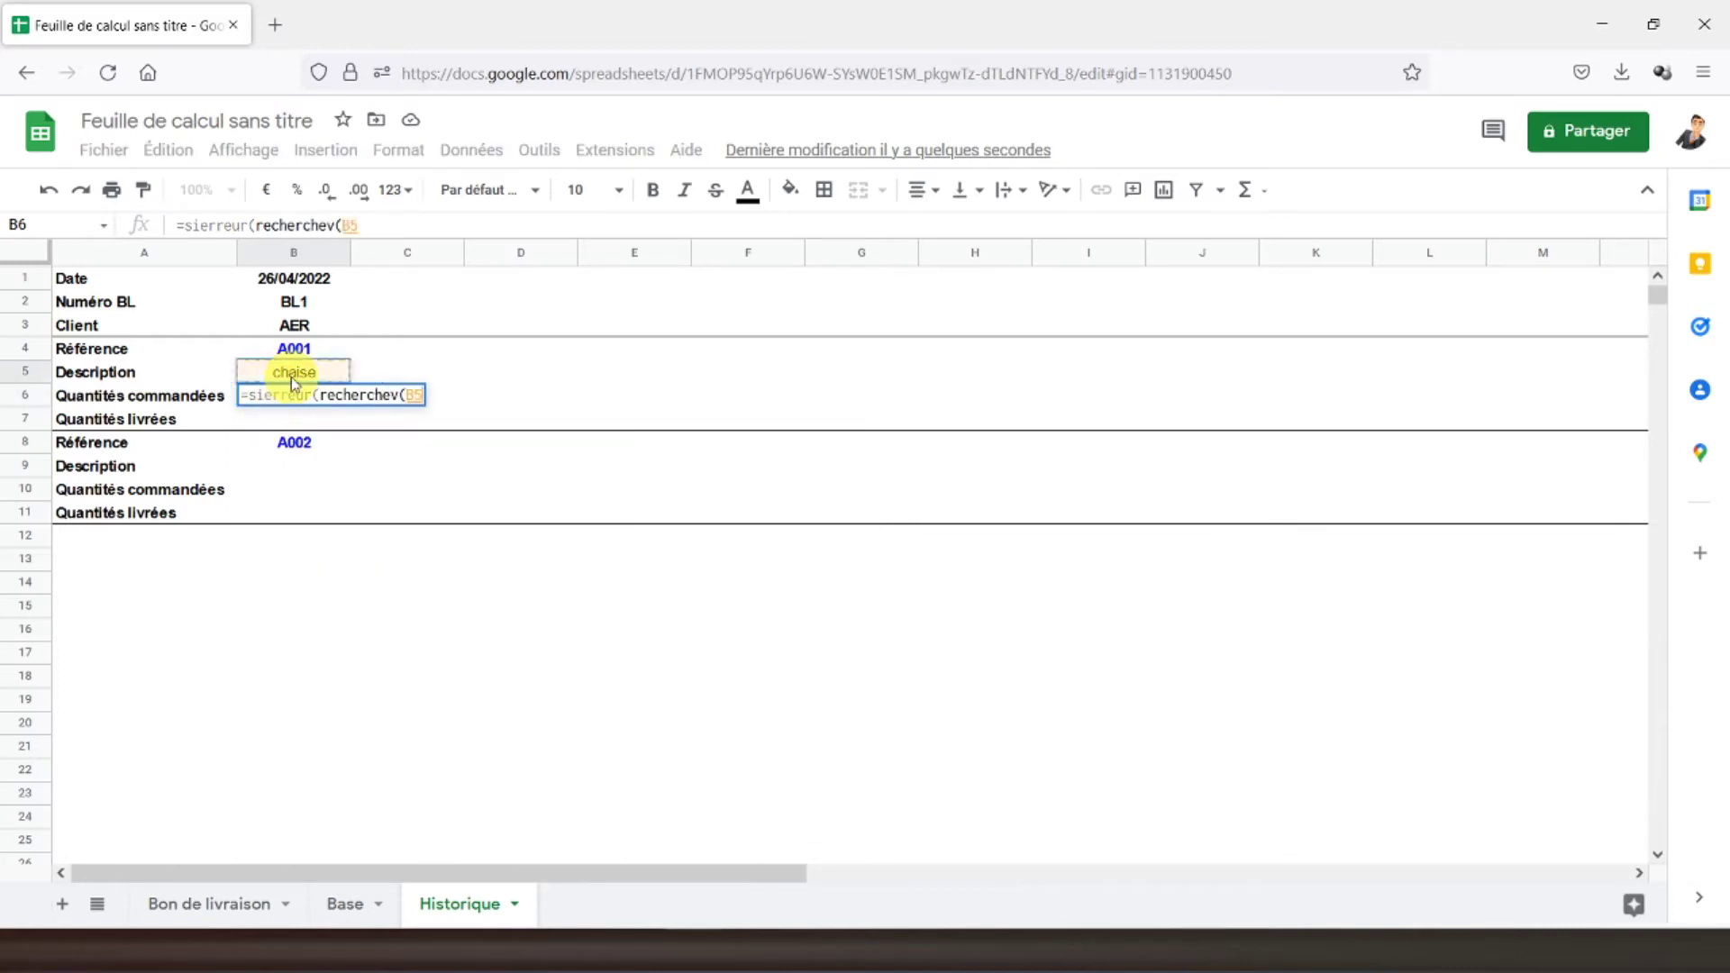
{"action": "type", "text": ";"}
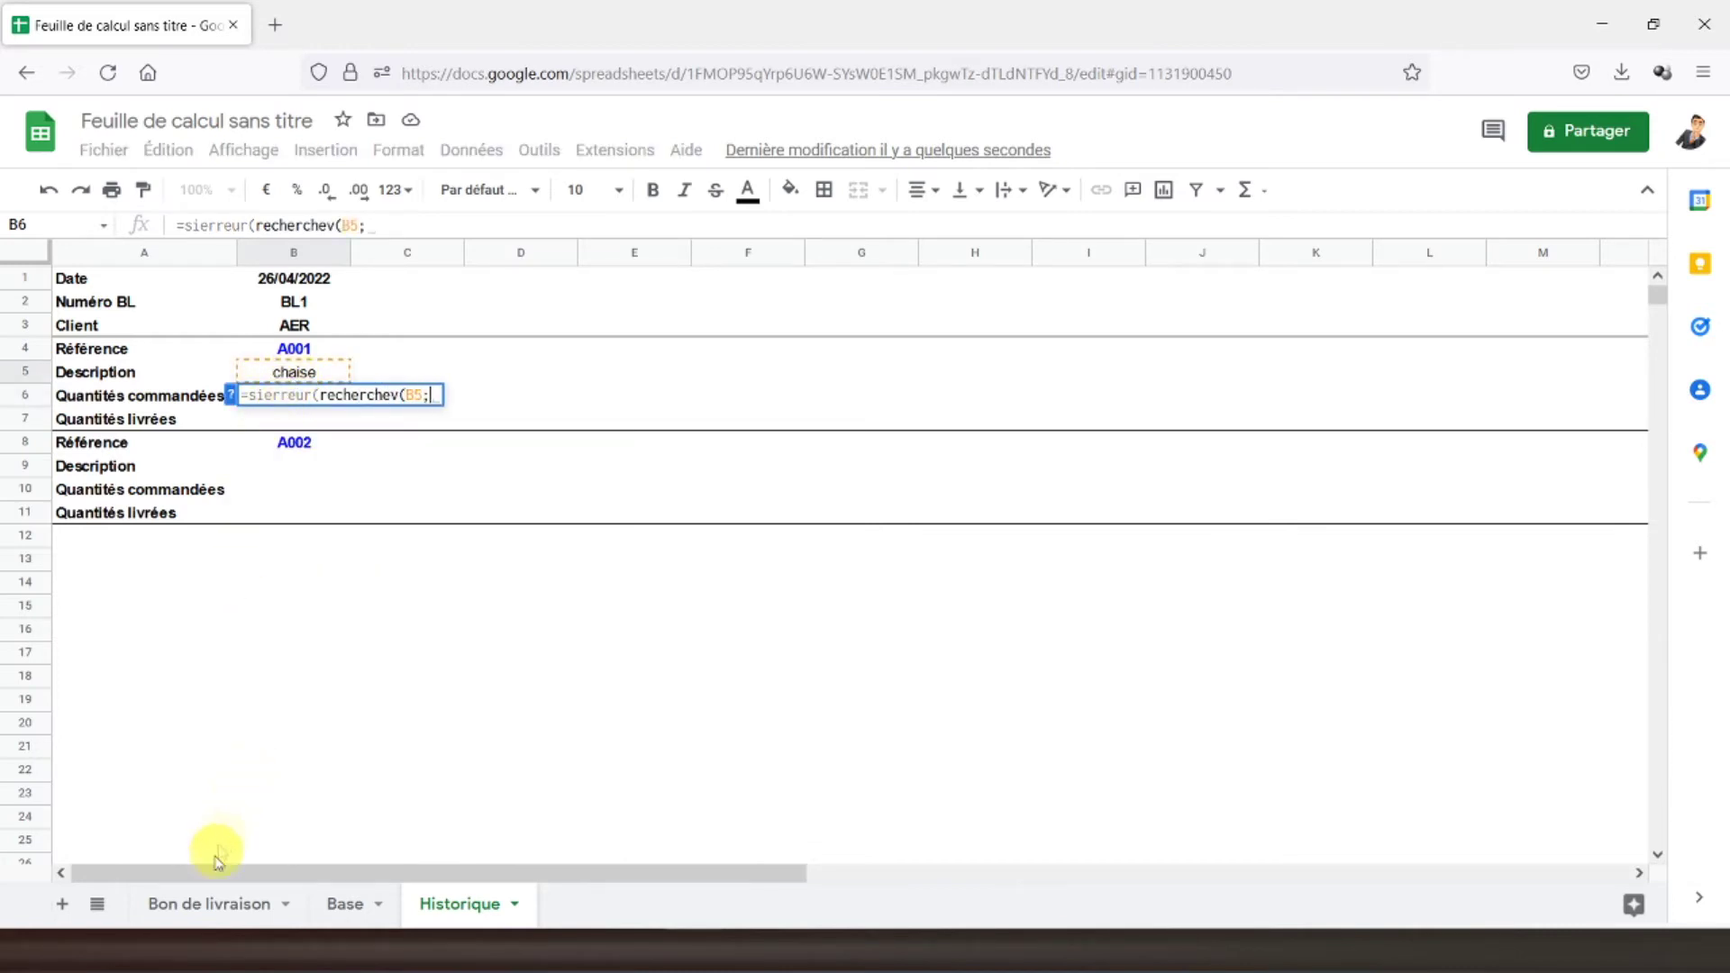
{"action": "left_click", "coordinate": [230, 901]}
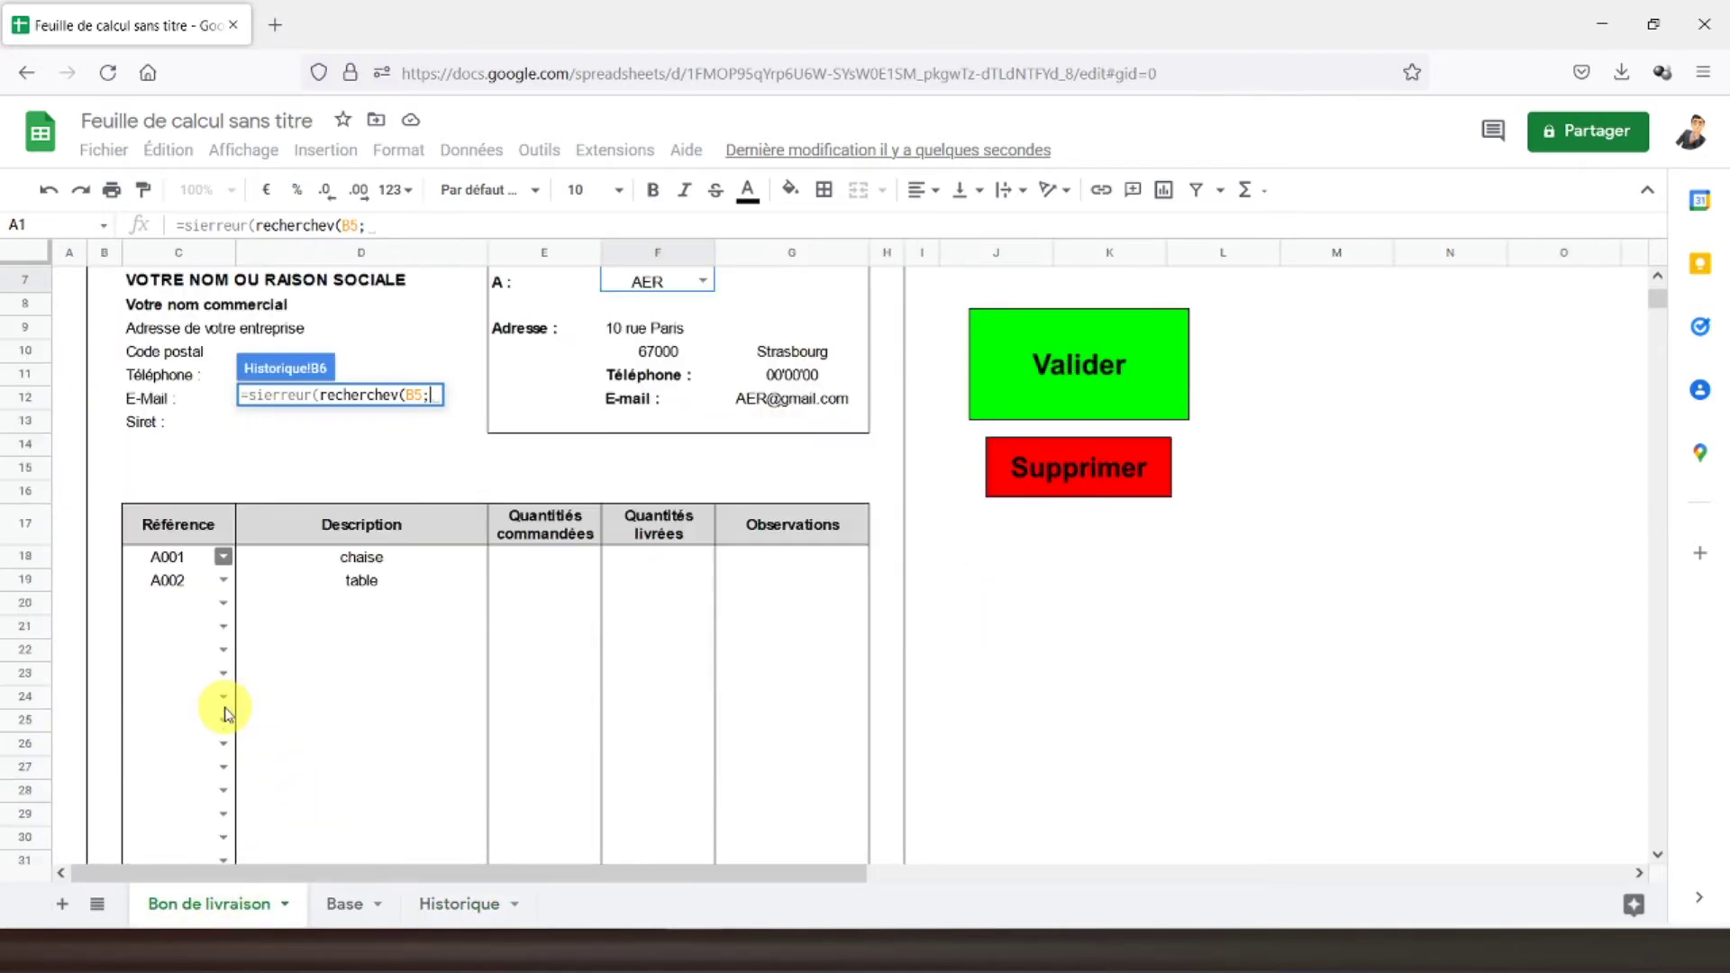
{"action": "scroll", "coordinate": [228, 706], "scroll_direction": "down", "scroll_amount": 2}
{"action": "scroll", "coordinate": [228, 706], "scroll_direction": "down", "scroll_amount": 2}
{"action": "left_click_drag", "start_coordinate": [164, 415], "coordinate": [687, 837]}
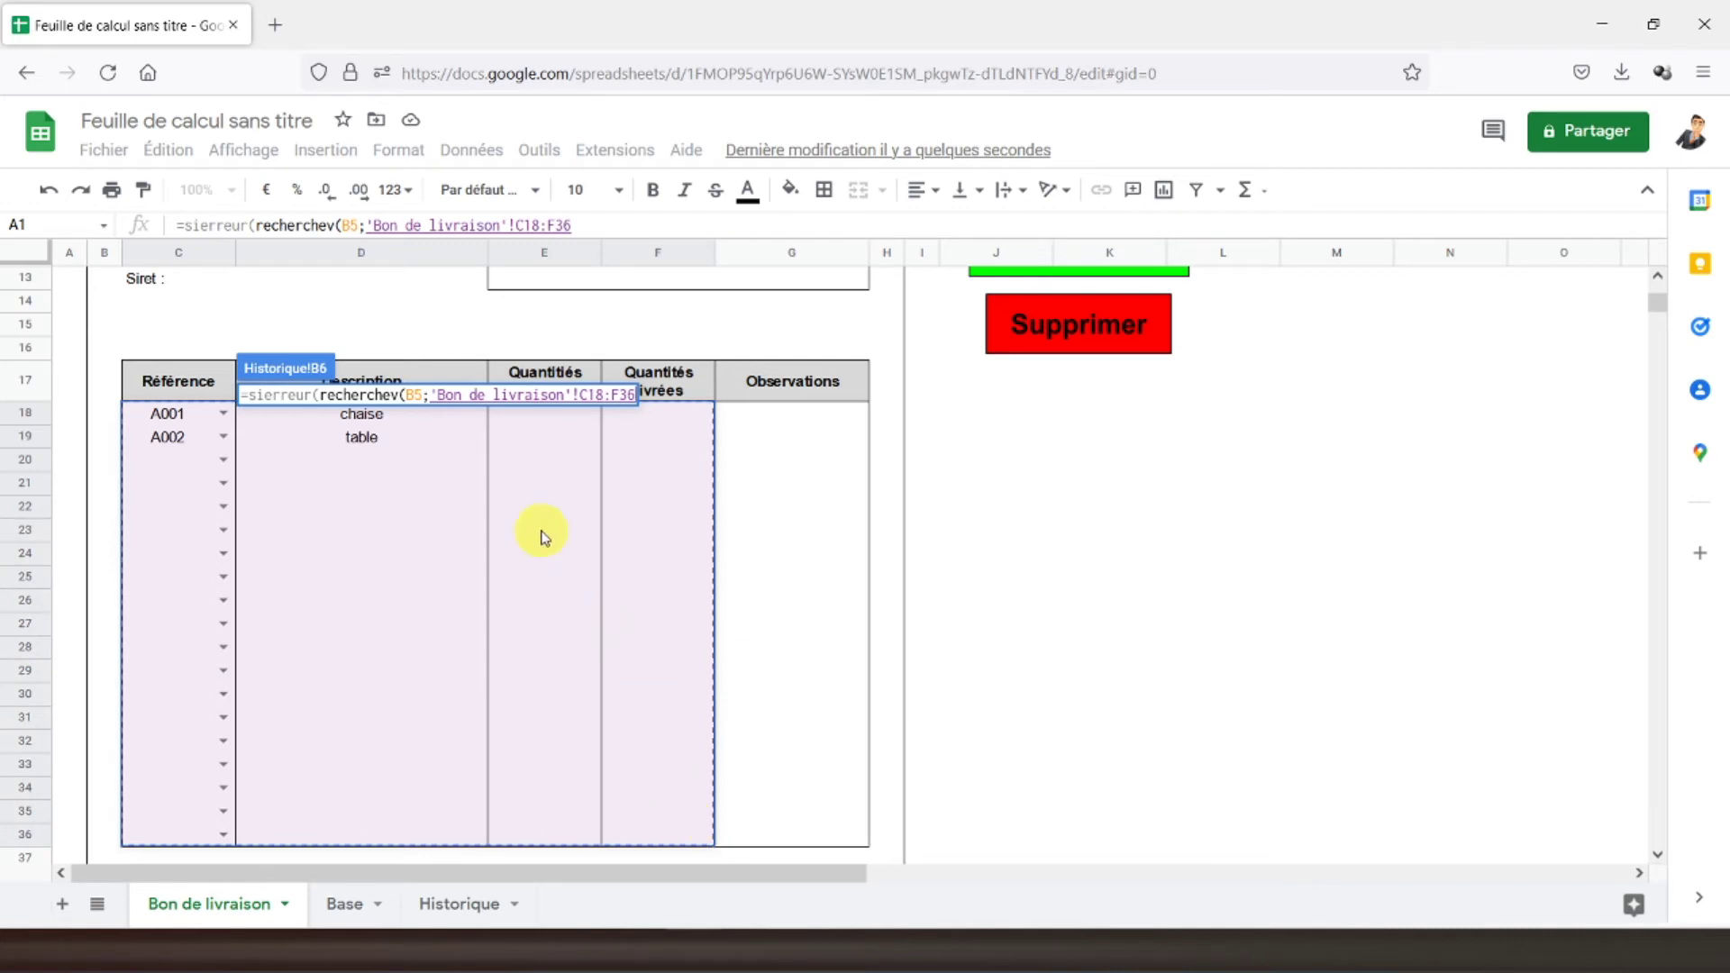
{"action": "type", "text": ";"}
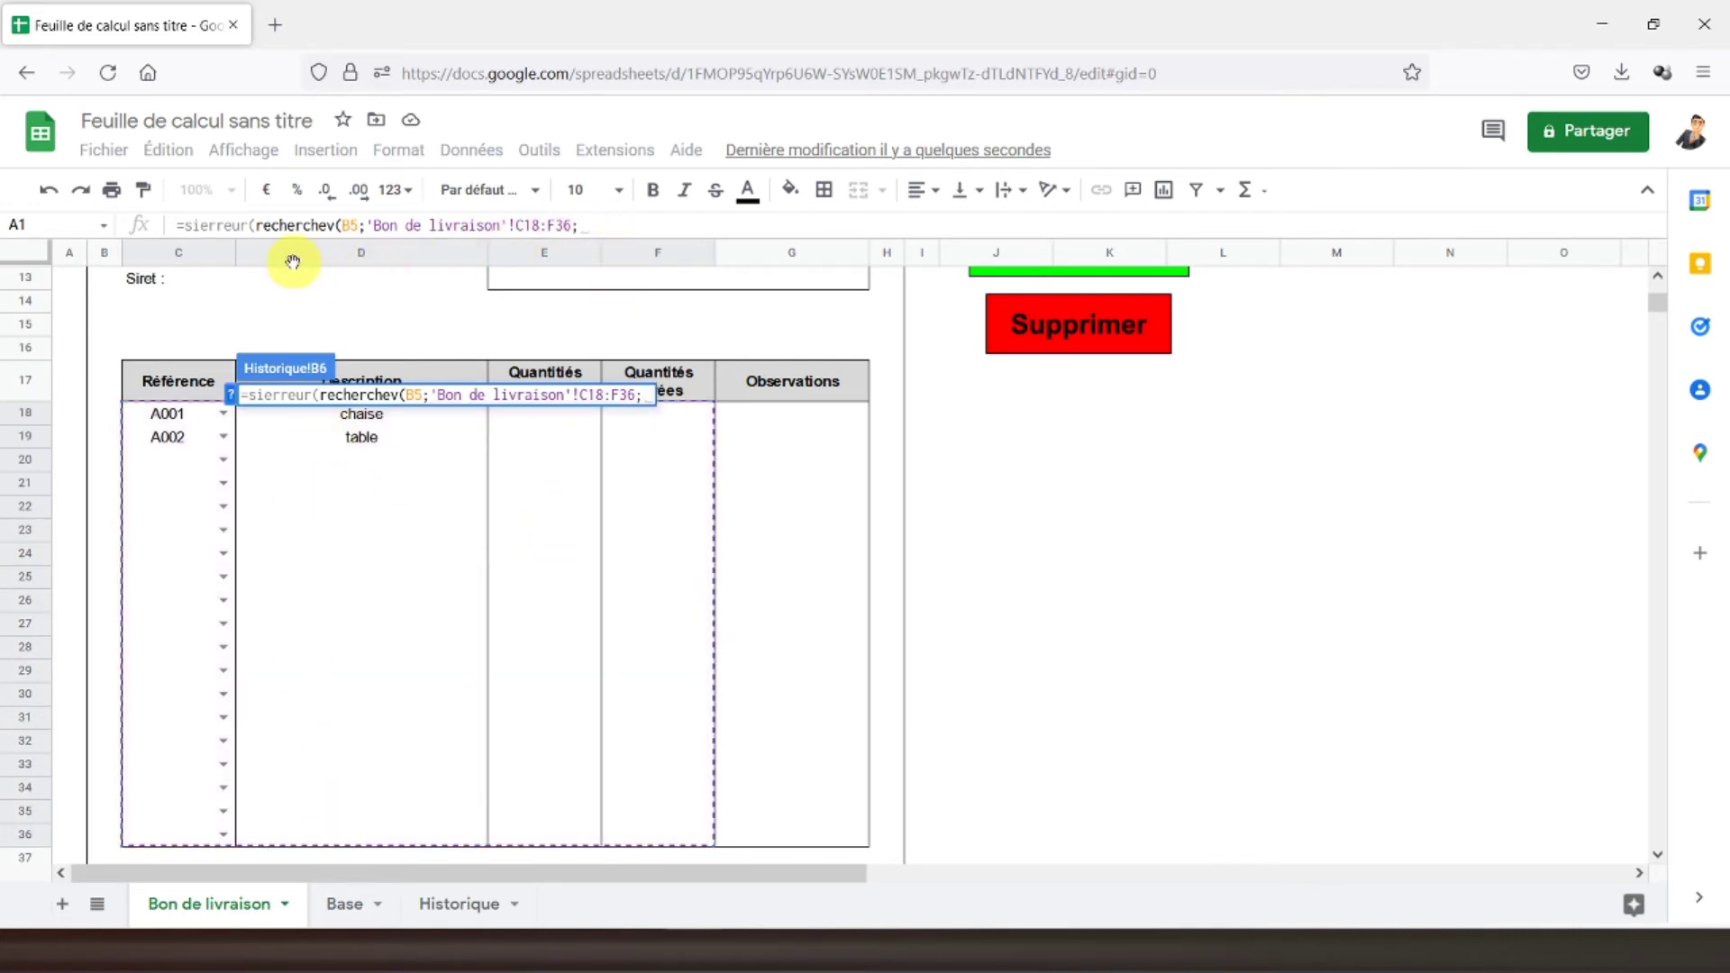
- Correct the range to 'Bon de livraison'!D18:F36 and finish the formula with ;2;FAUX))
{"action": "left_click", "coordinate": [527, 227]}
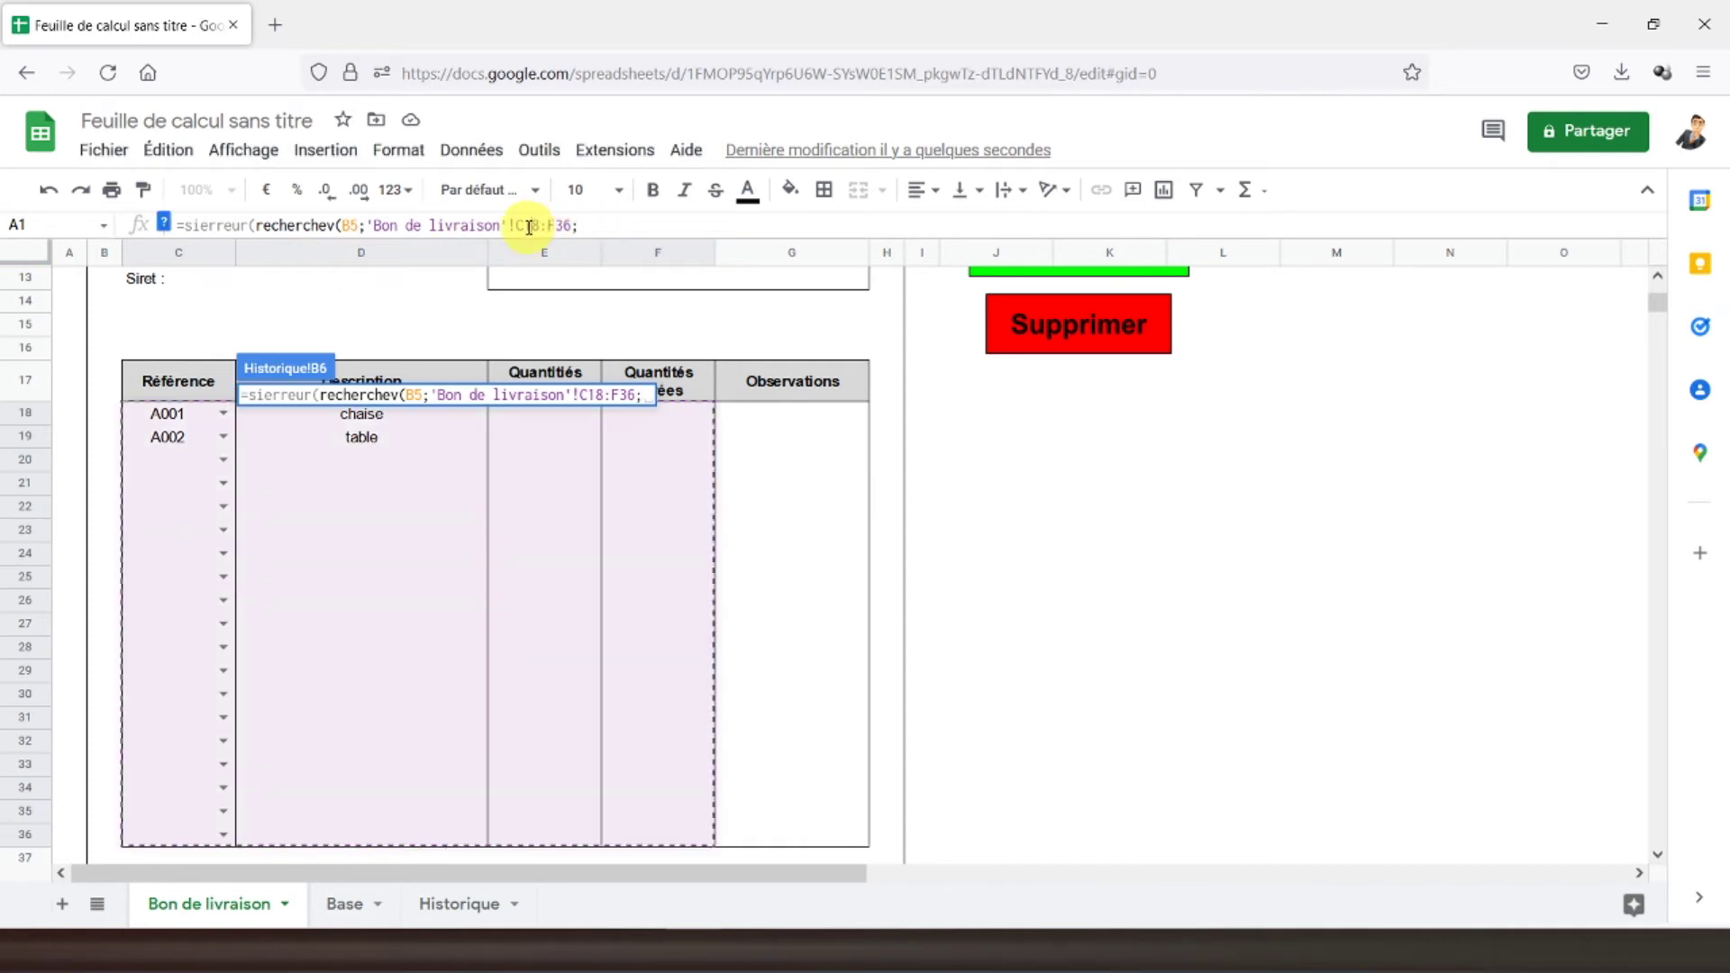
{"action": "key", "text": "BackSpace"}
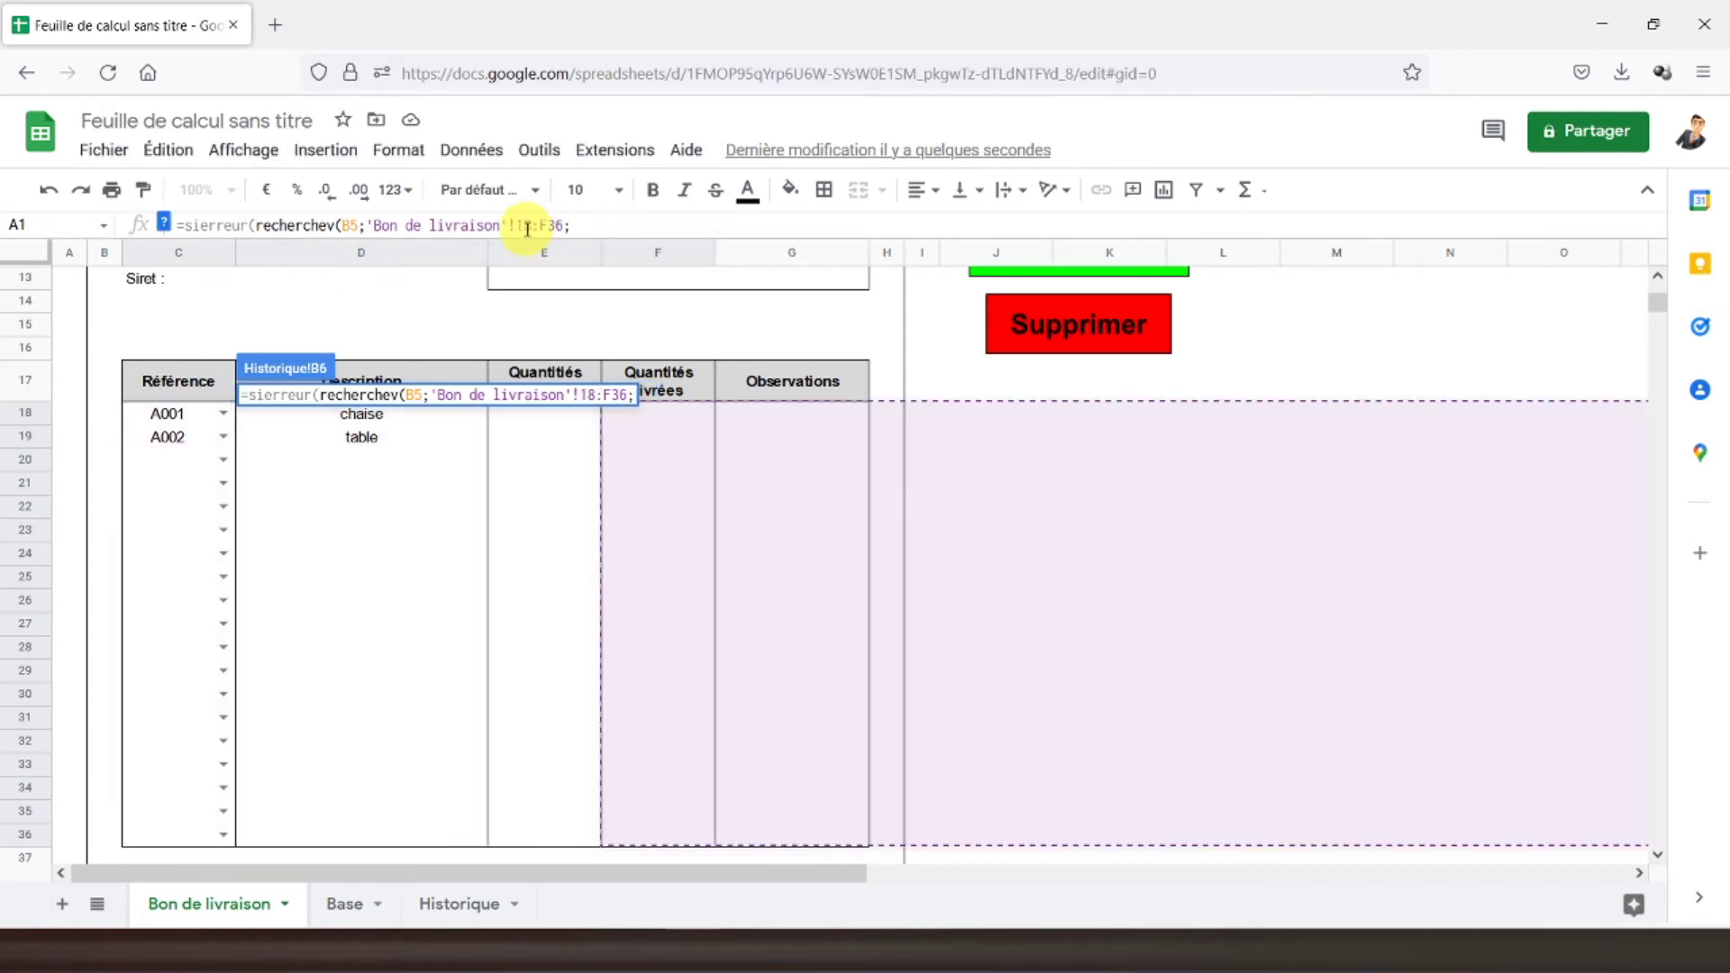
{"action": "type", "text": "d"}
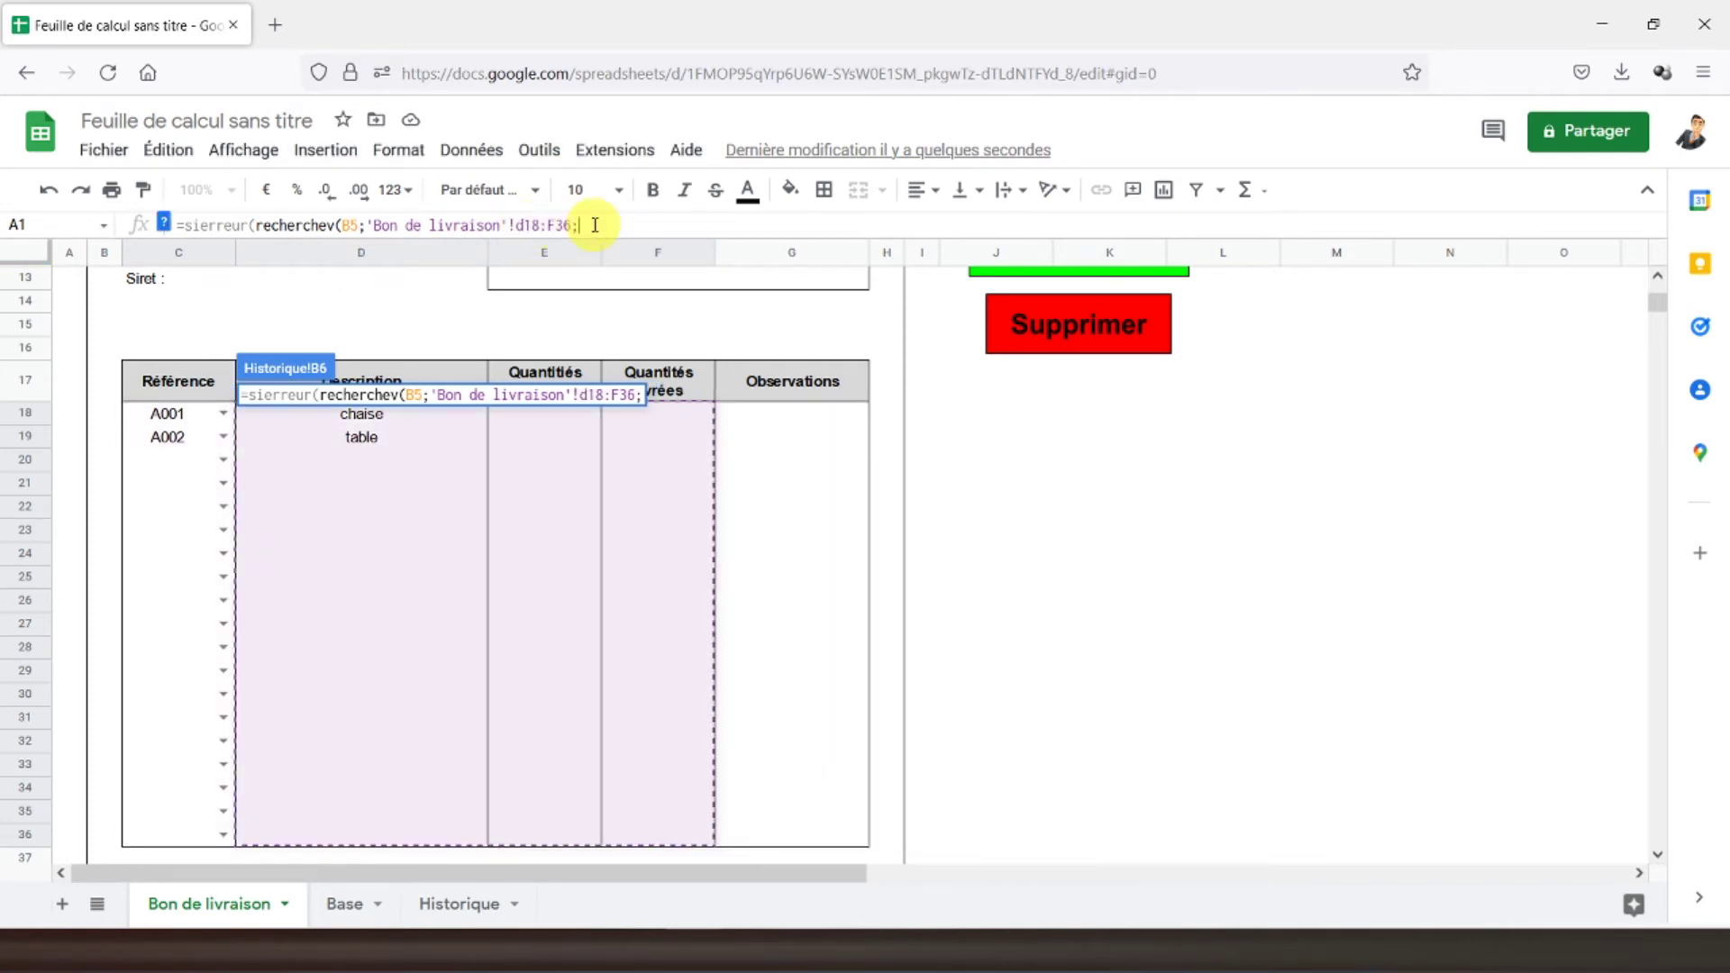
{"action": "left_click", "coordinate": [595, 226]}
{"action": "type", "text": "2"}
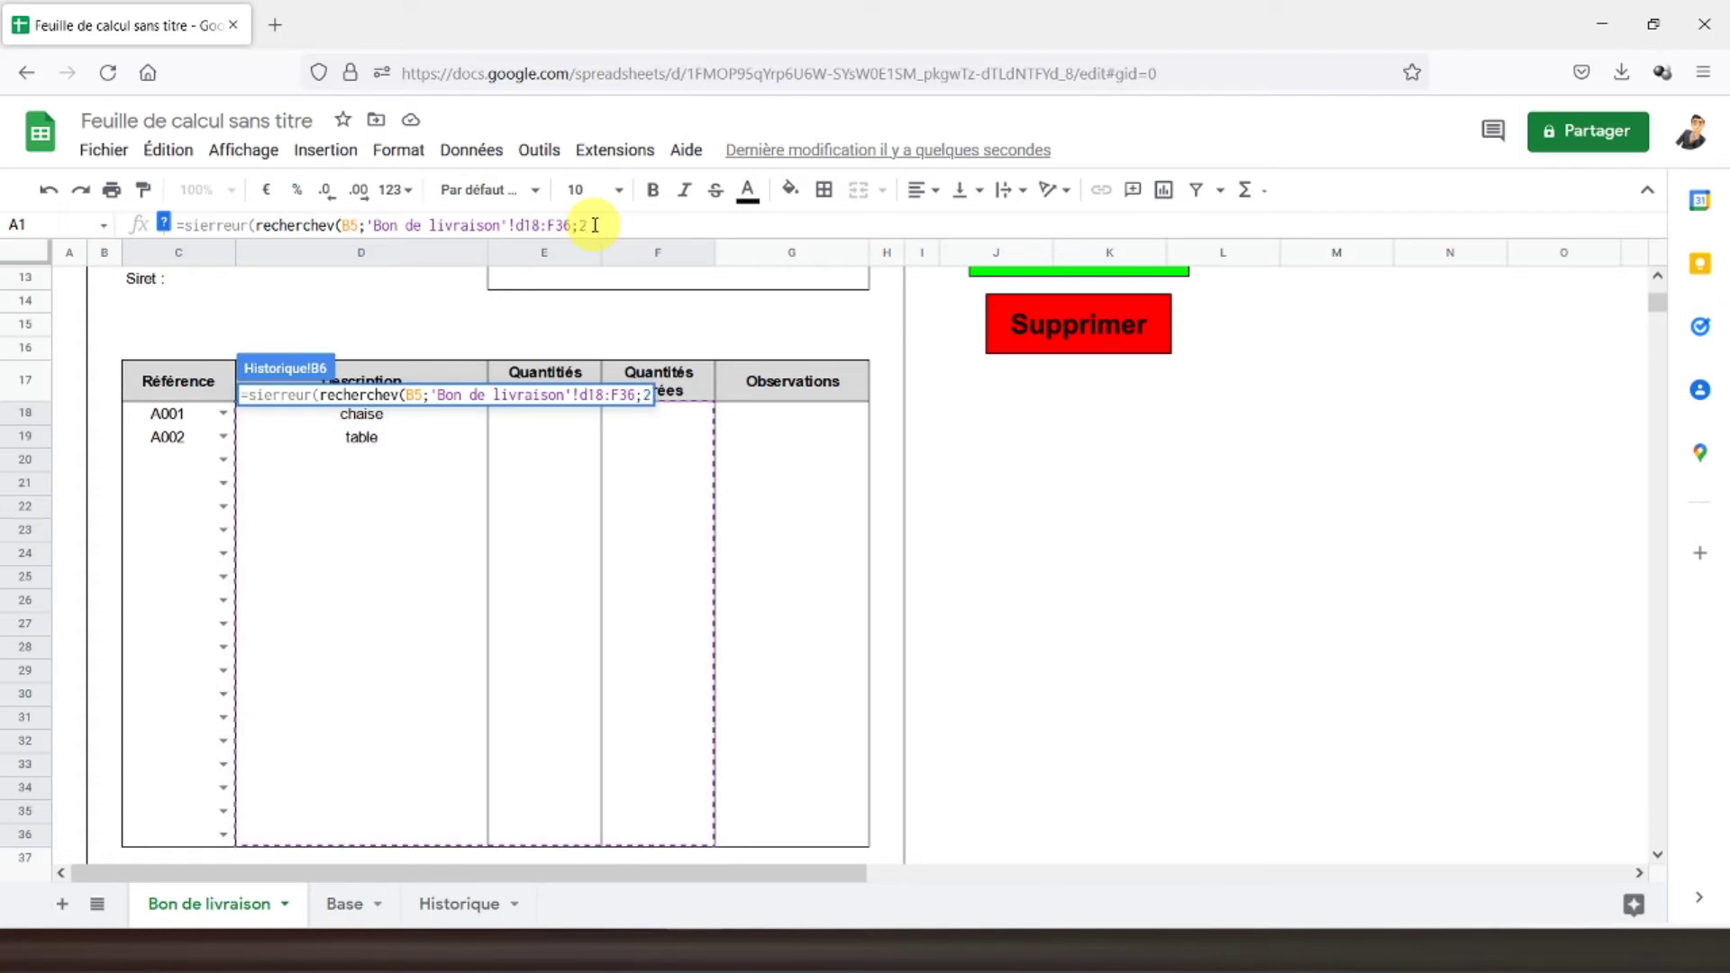
{"action": "type", "text": ";"}
{"action": "type", "text": "fau"}
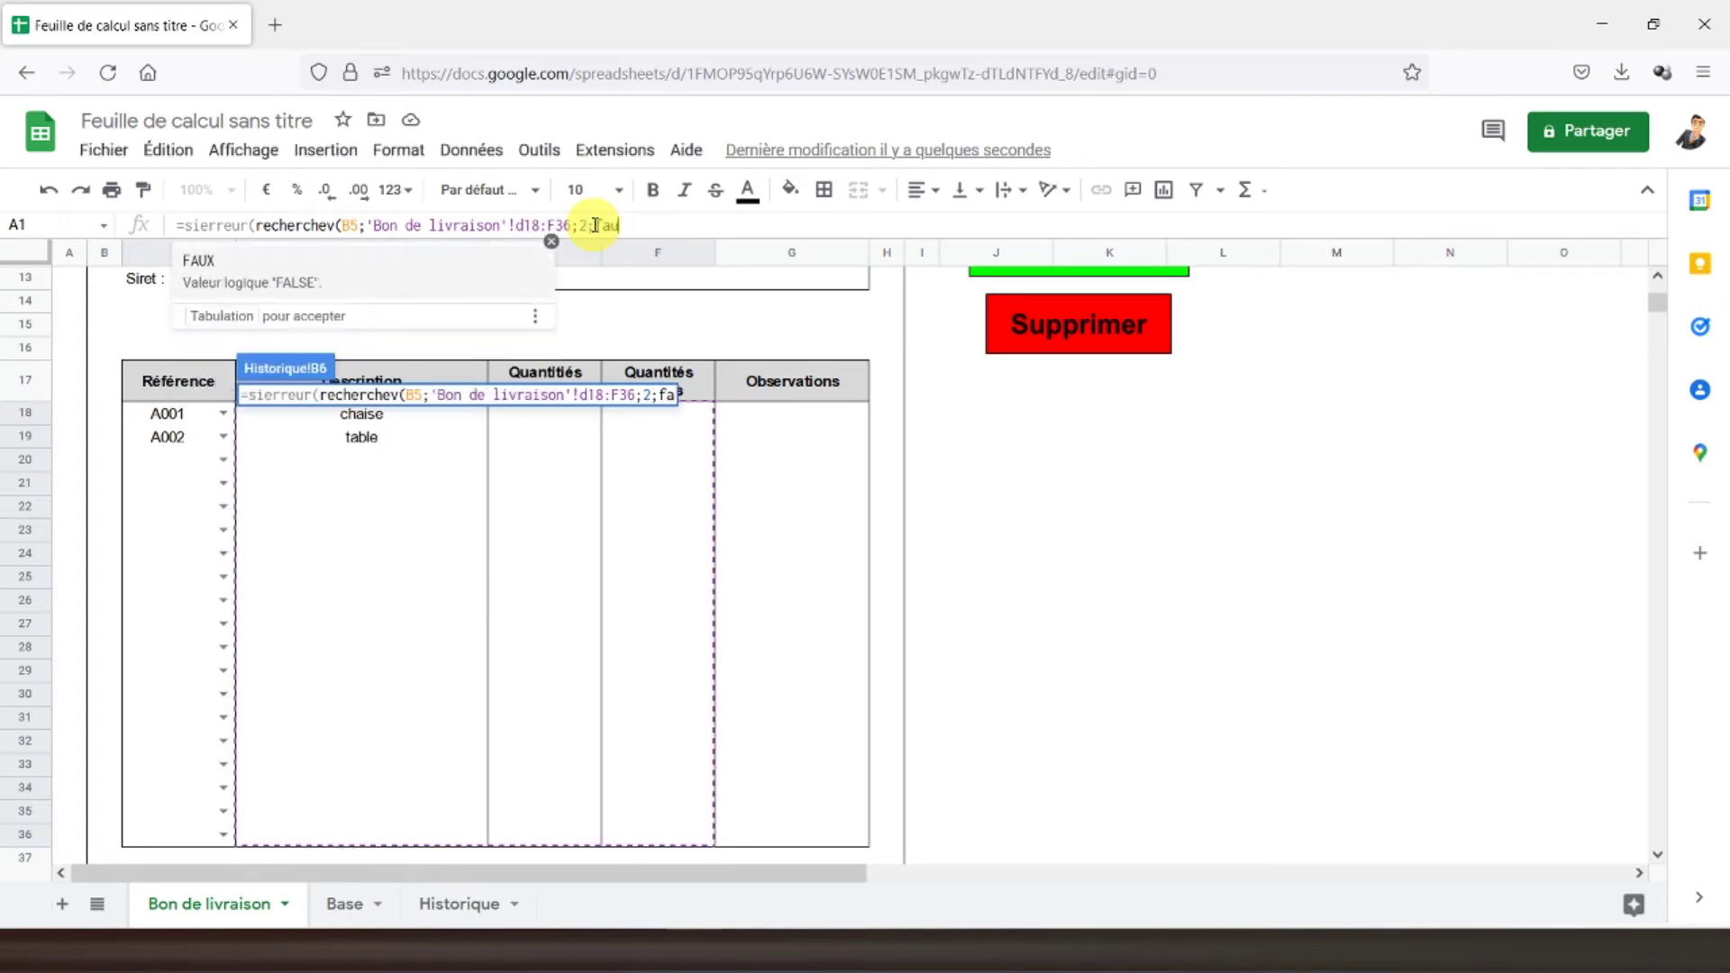
{"action": "type", "text": "x)"}
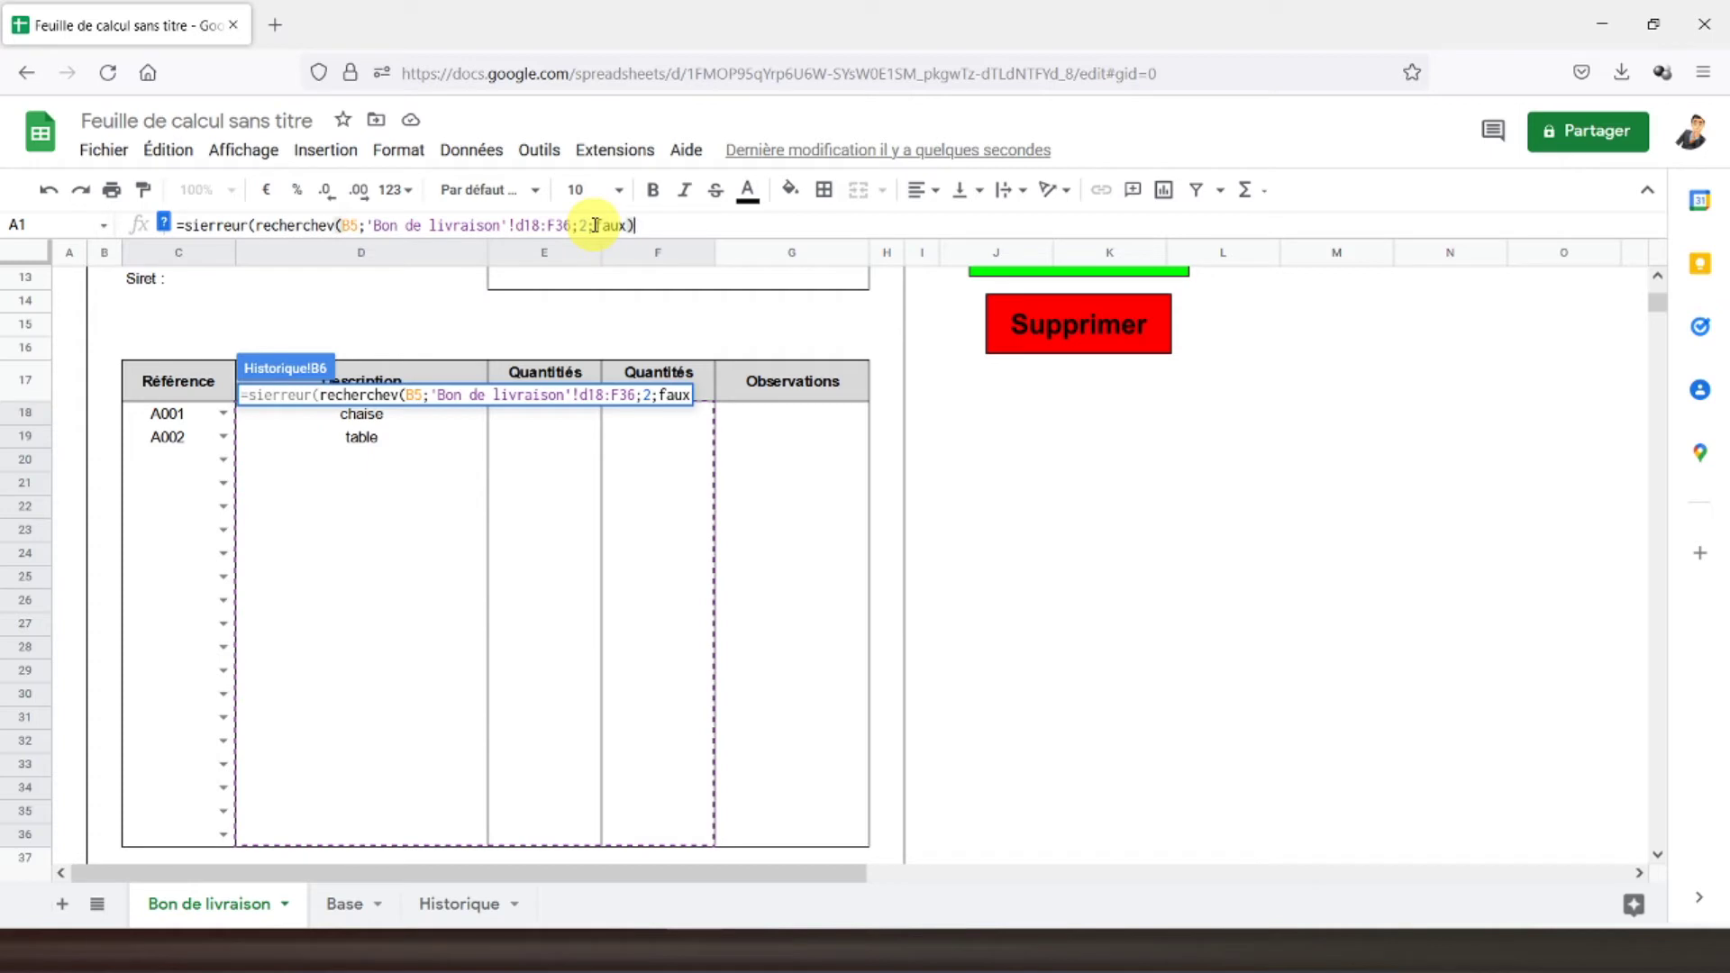
{"action": "key", "text": "Return"}
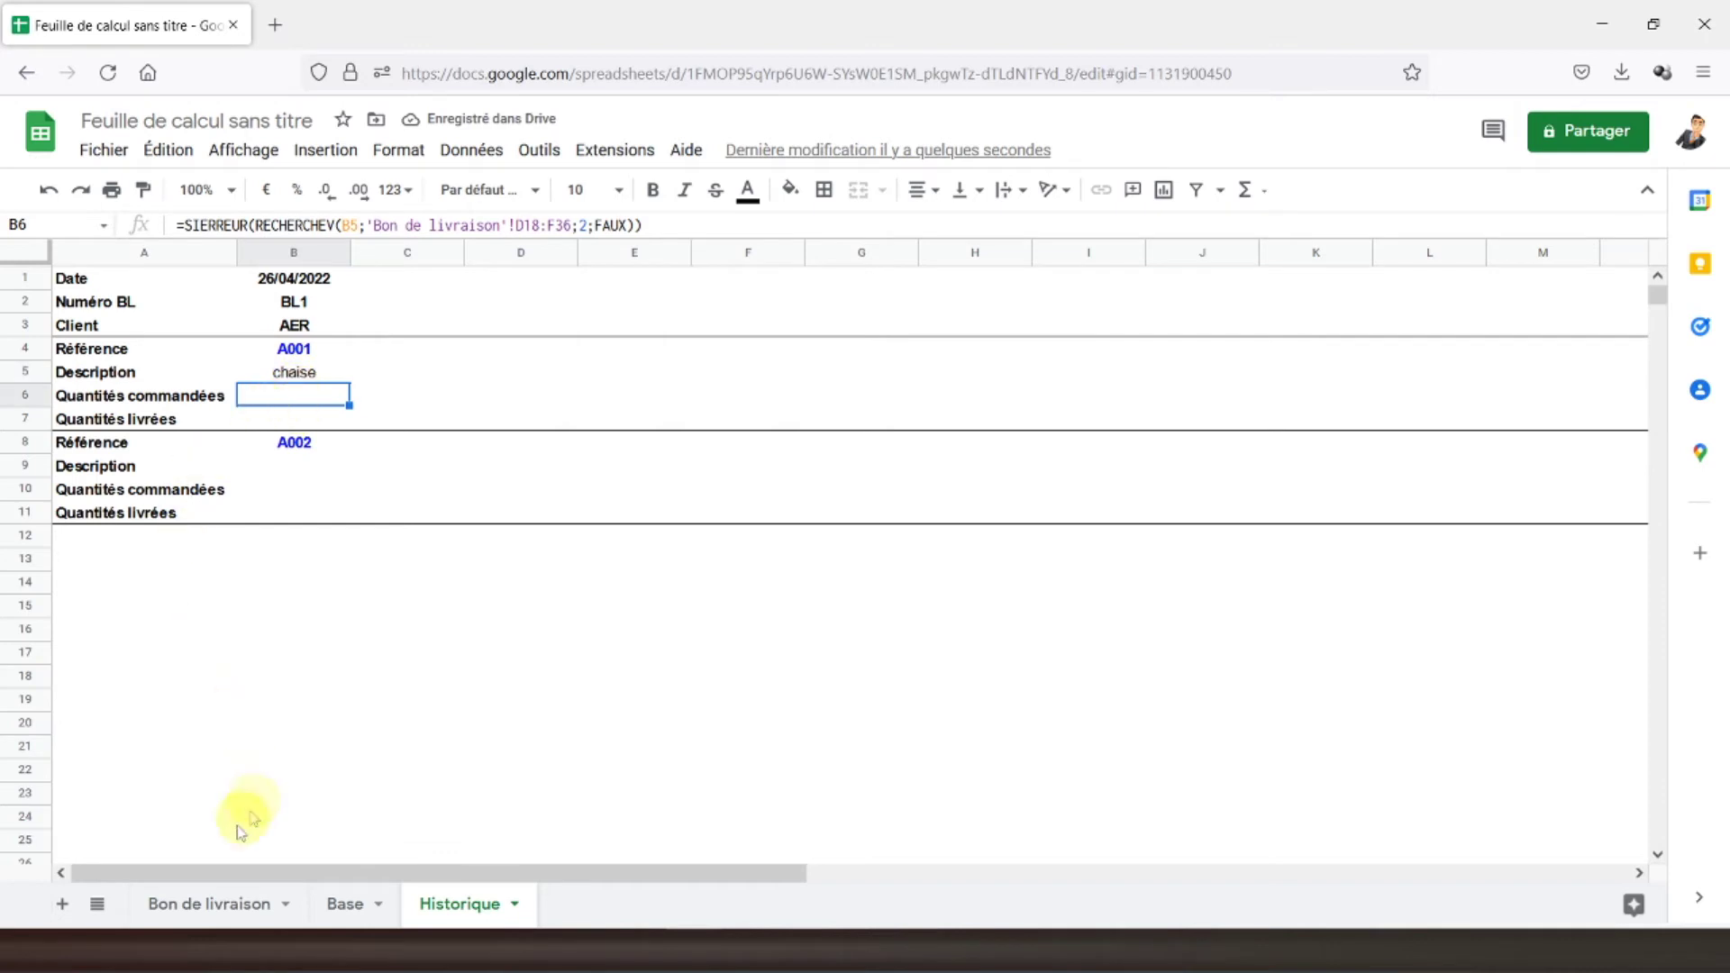
{"action": "left_click", "coordinate": [205, 903]}
- Fill E18:F18 with 10 and 10, E19:F19 with 20 and 18, then go back to Historique
{"action": "left_click", "coordinate": [546, 416]}
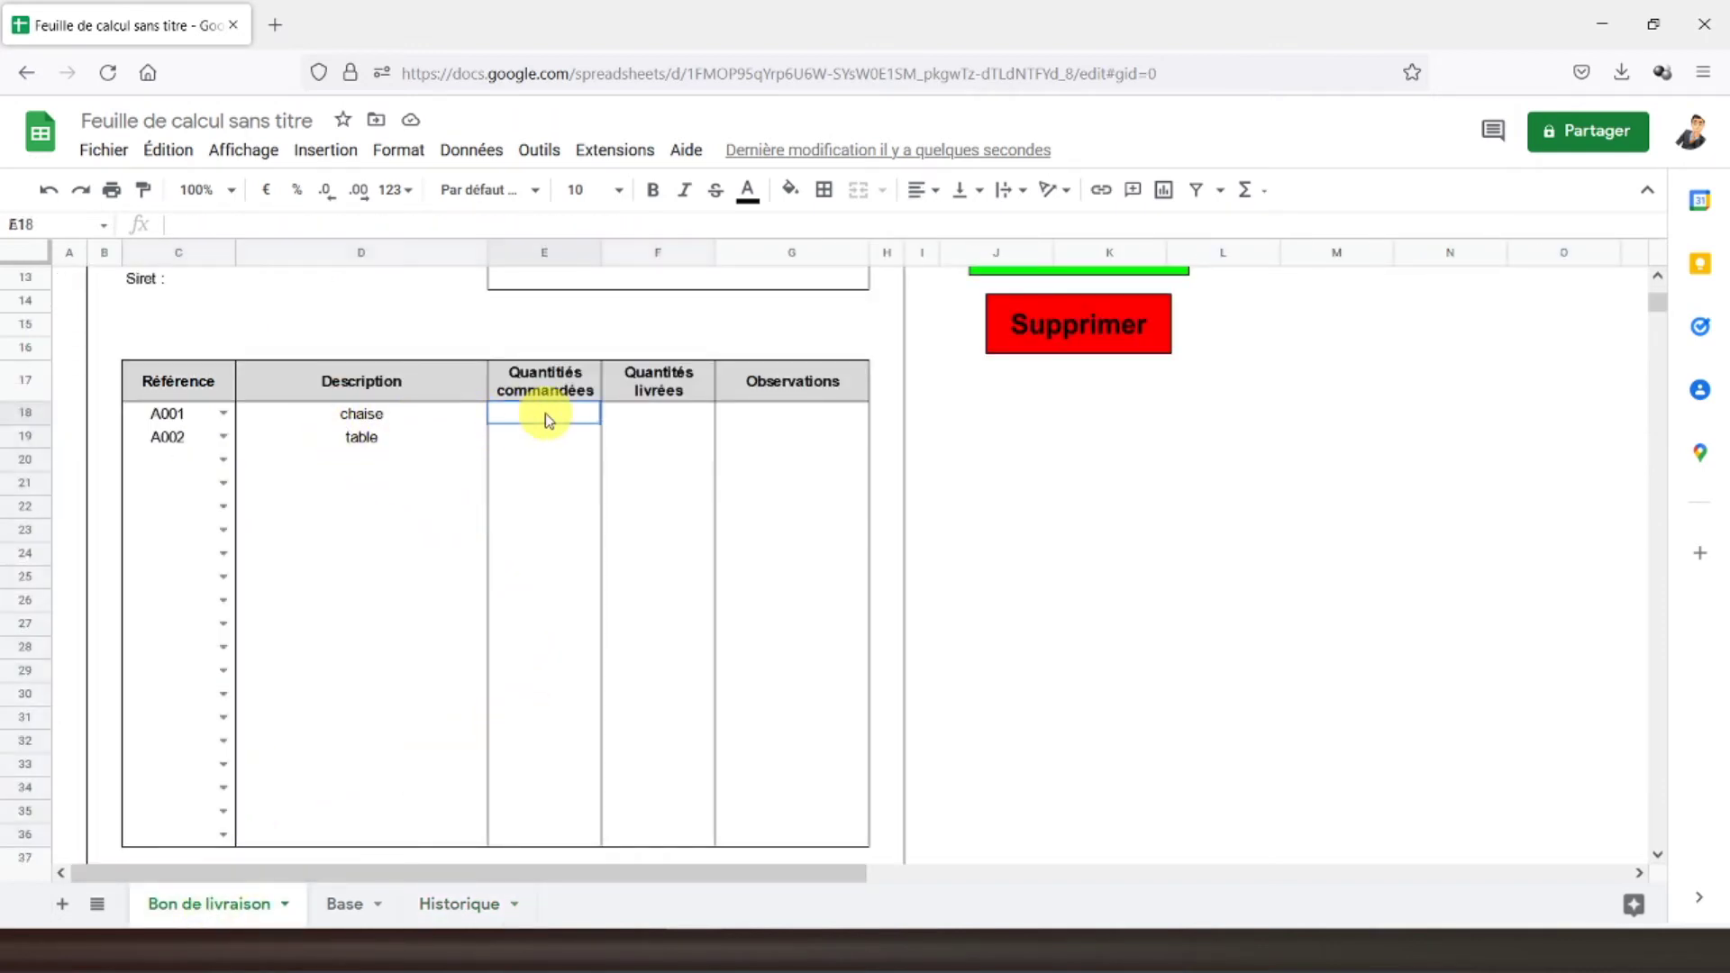
{"action": "type", "text": "10"}
{"action": "key", "text": "Tab"}
{"action": "type", "text": "10"}
{"action": "key", "text": "Return"}
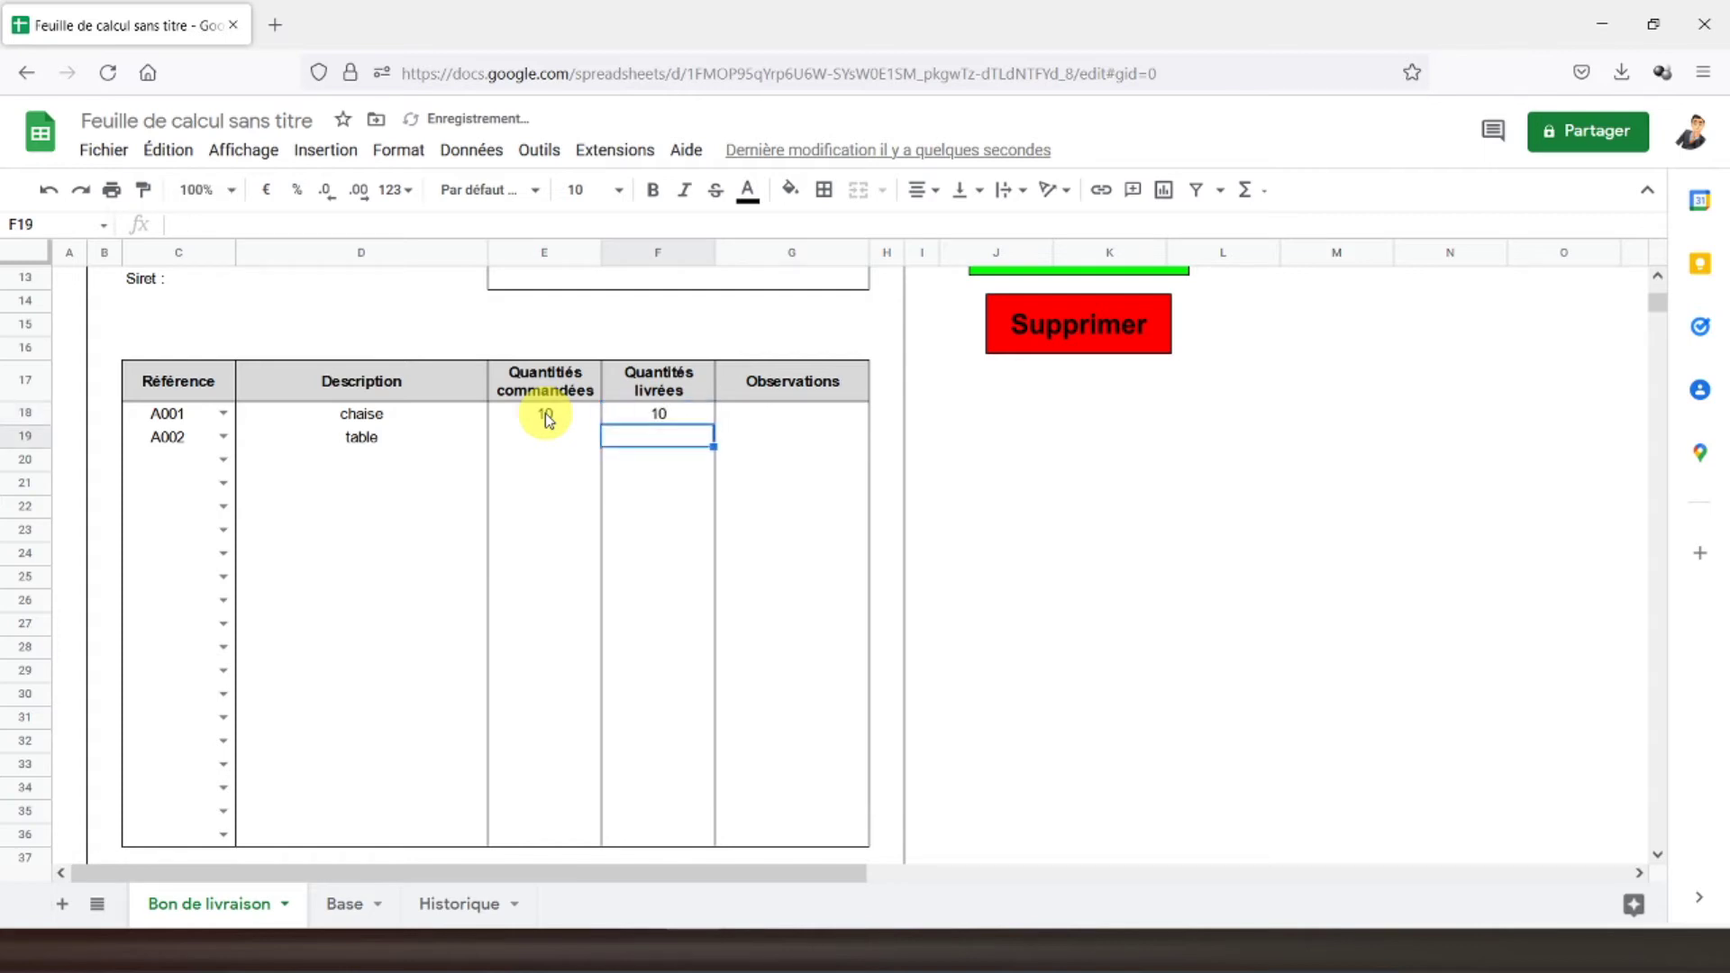
{"action": "key", "text": "Left"}
{"action": "type", "text": "2"}
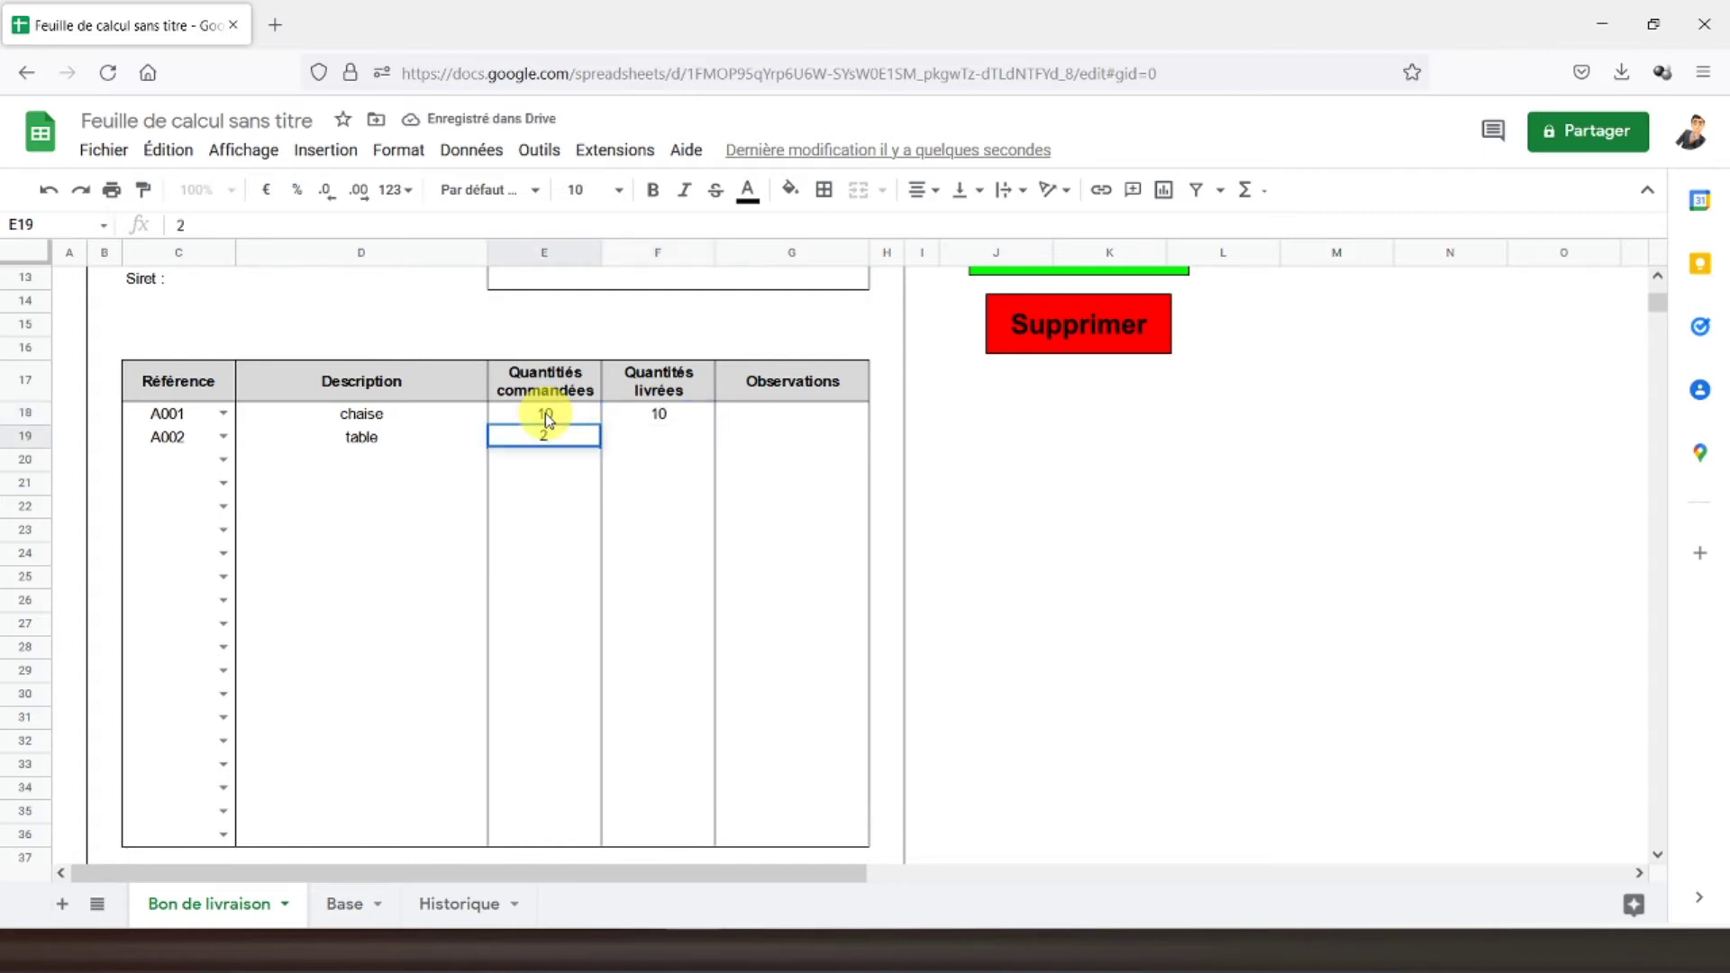
{"action": "type", "text": "0"}
{"action": "key", "text": "Tab"}
{"action": "type", "text": "18"}
{"action": "key", "text": "Return"}
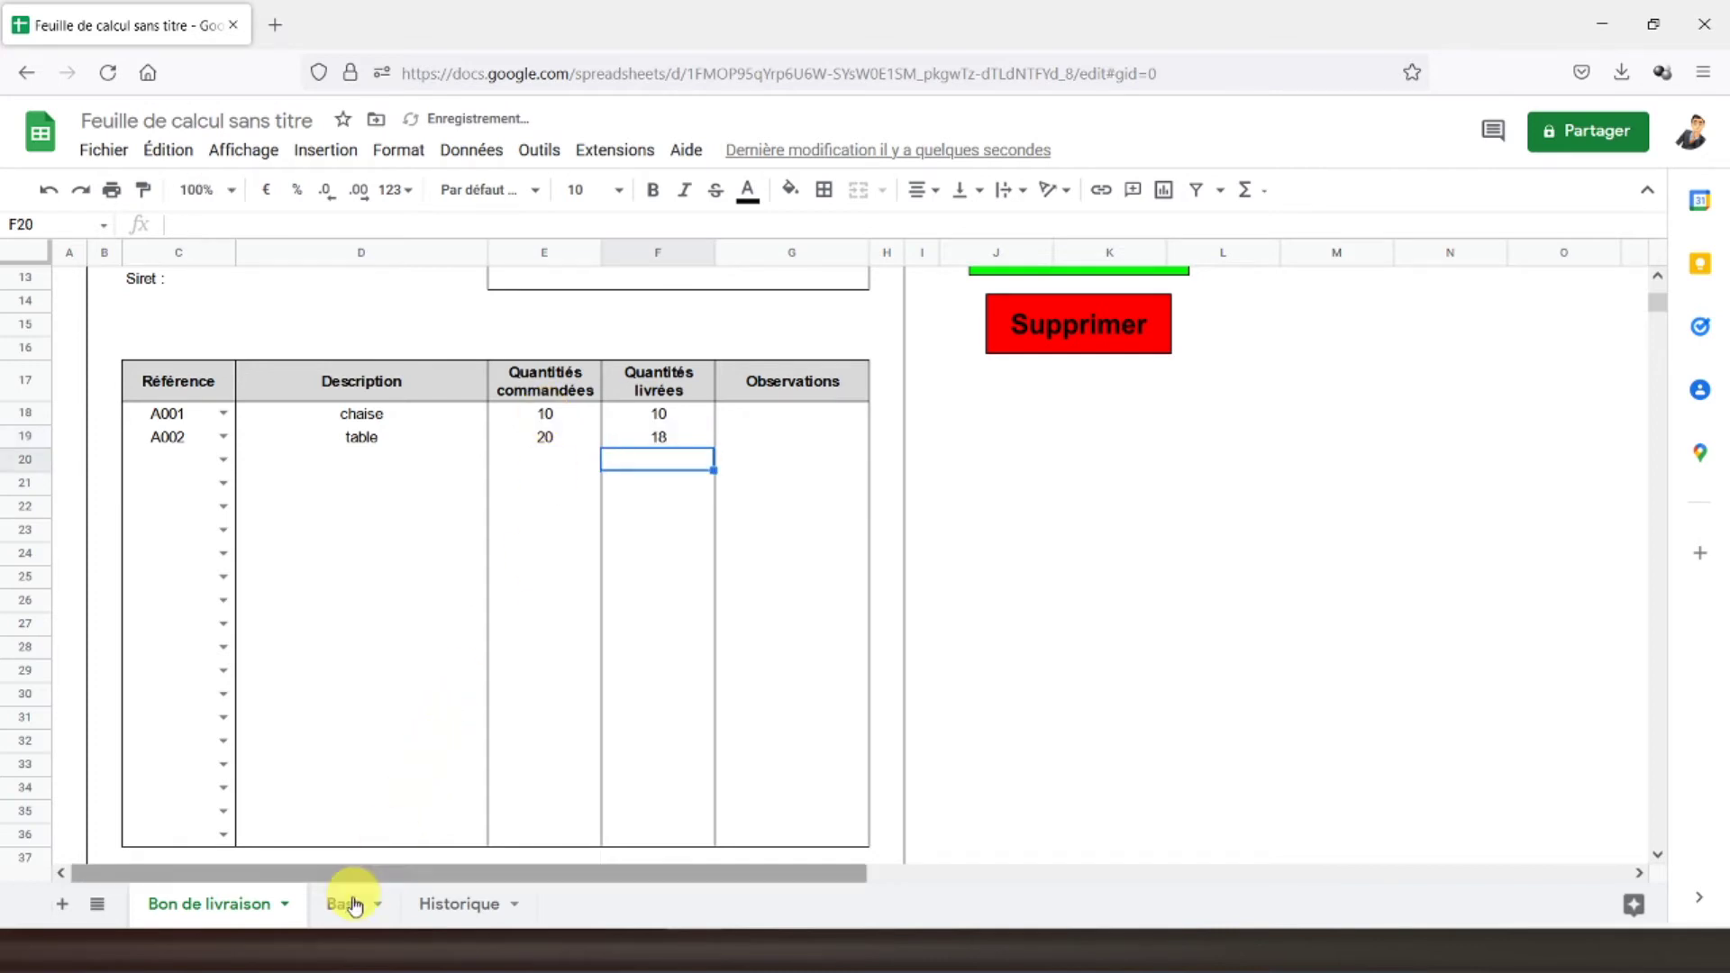
{"action": "left_click", "coordinate": [453, 903]}
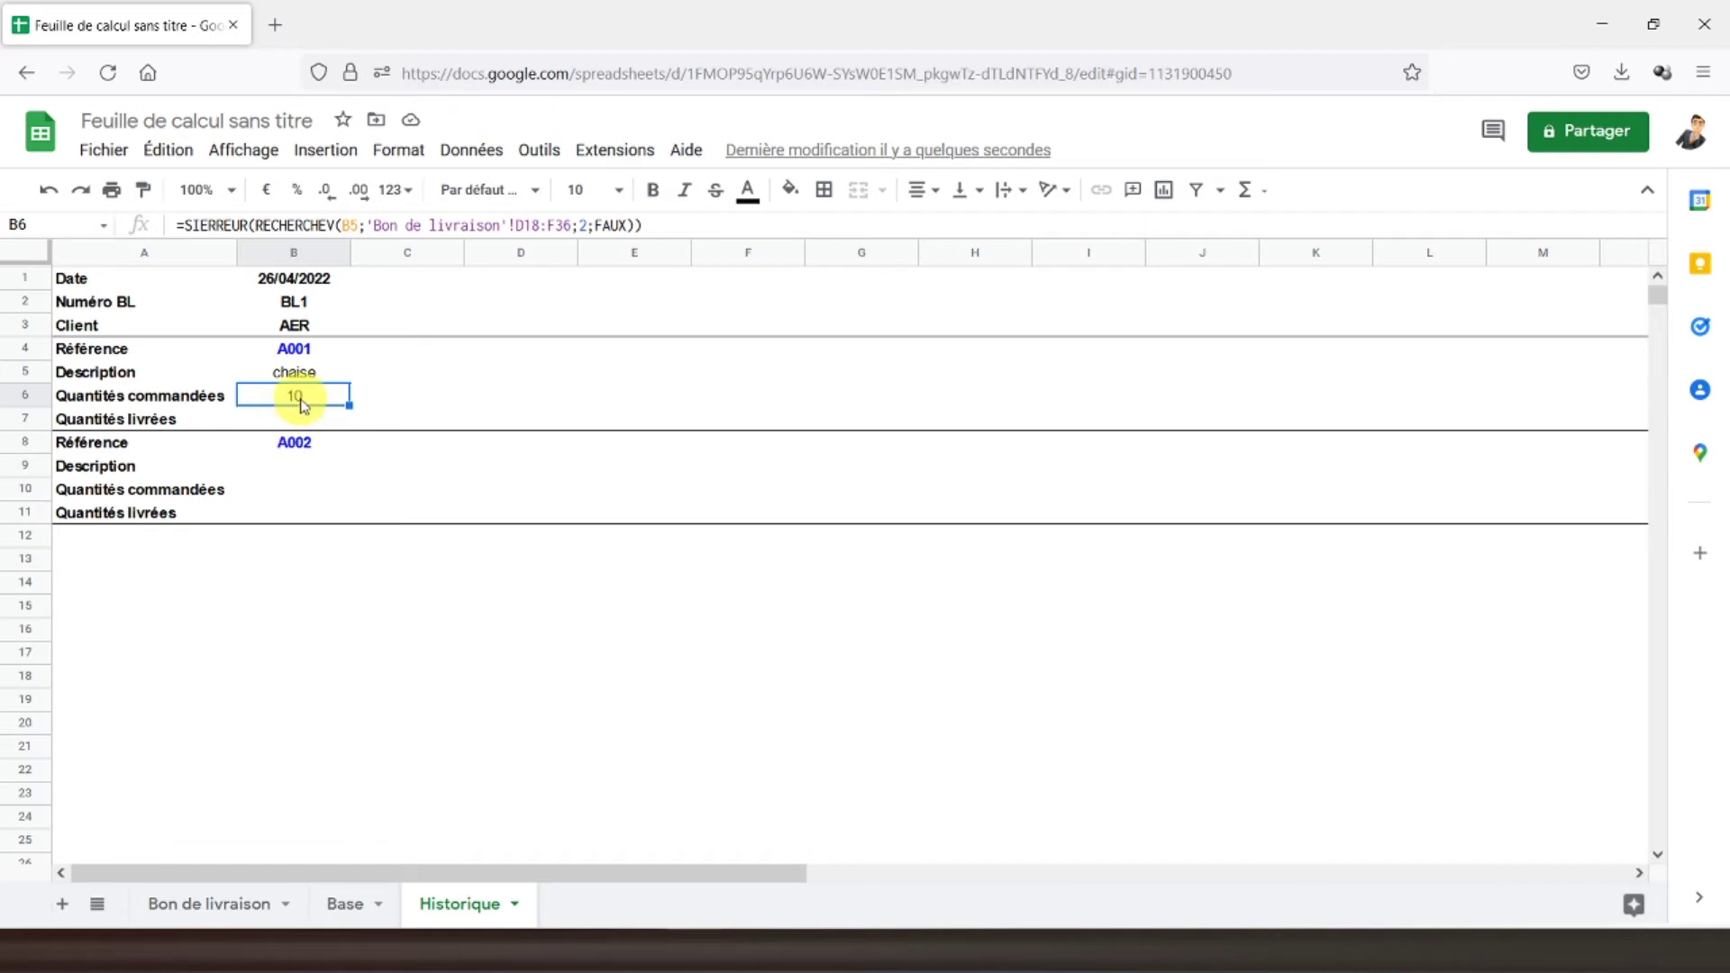
- Make B6's lookup range absolute, then copy its formula to B7 to return the delivered quantity 10
{"action": "left_click", "coordinate": [529, 225]}
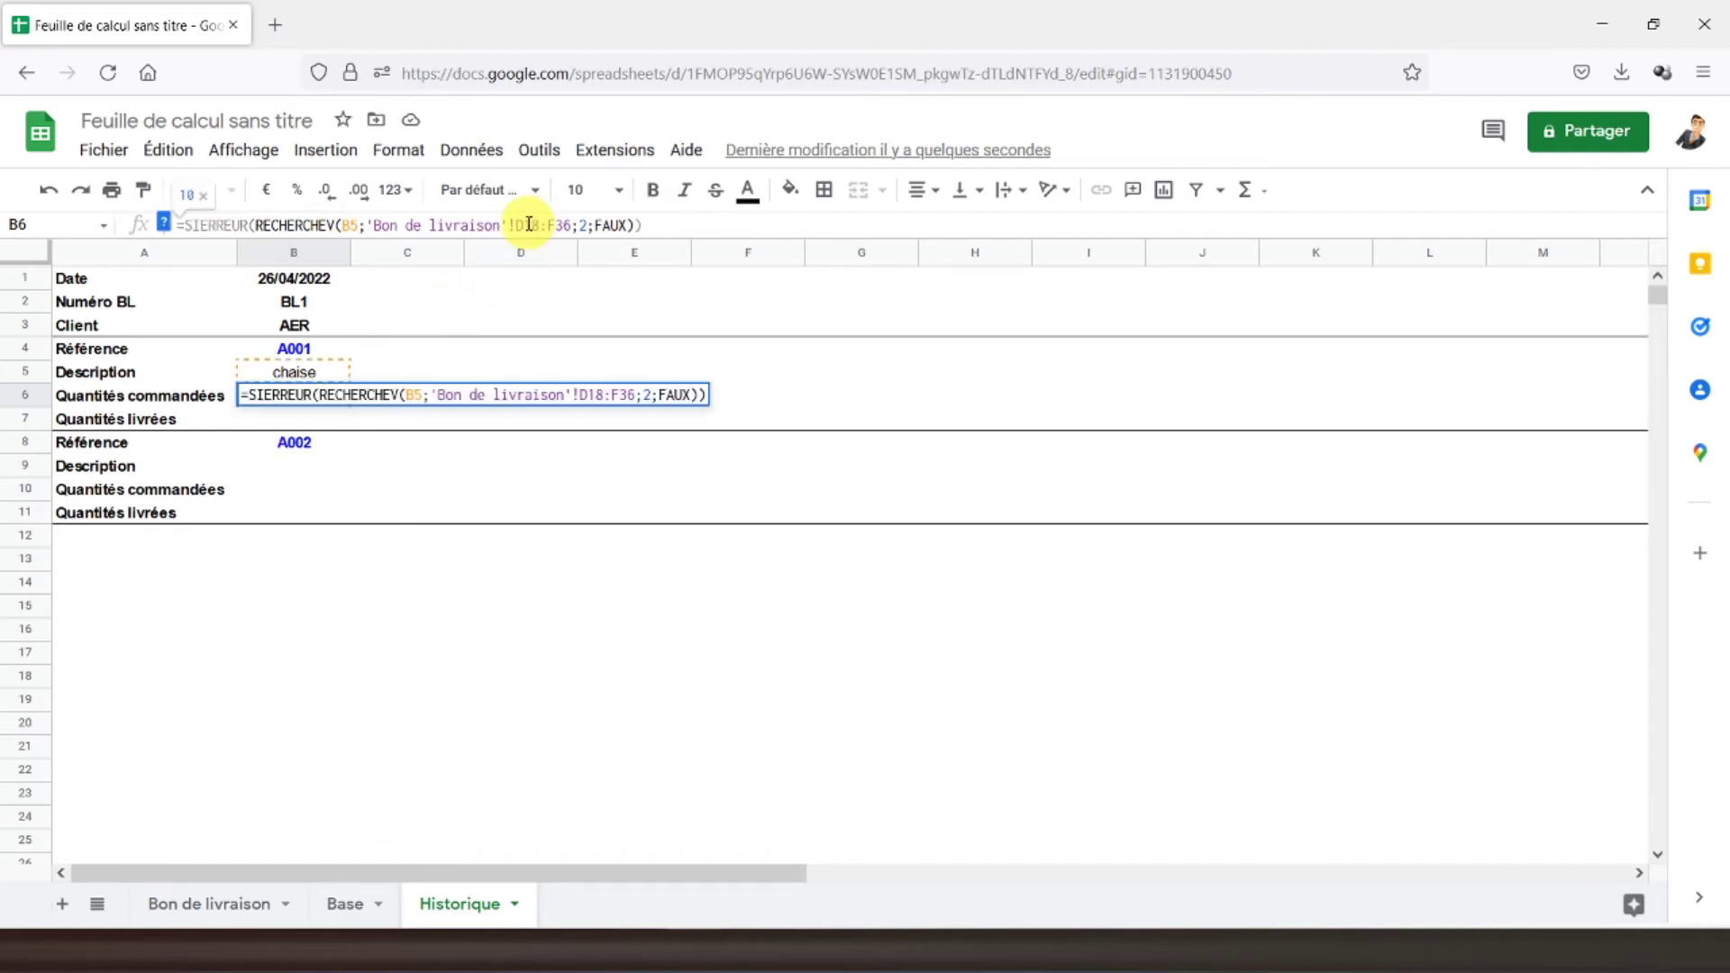
{"action": "key", "text": "F4"}
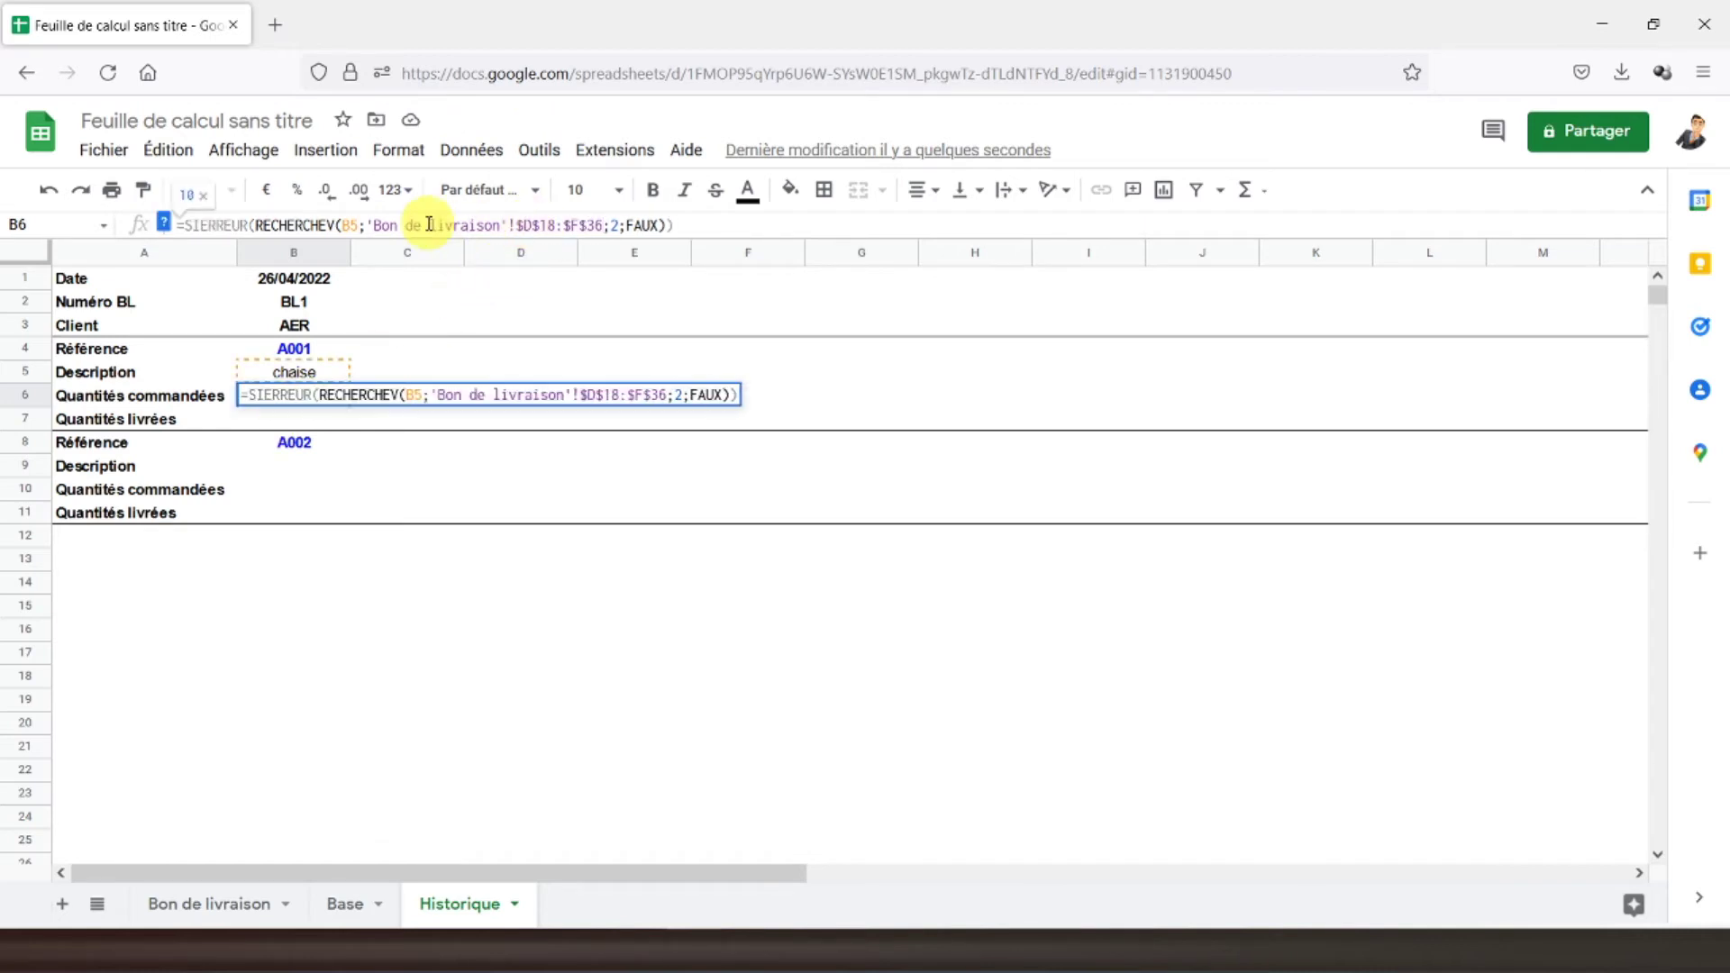
{"action": "key", "text": "Return"}
{"action": "left_click", "coordinate": [306, 395]}
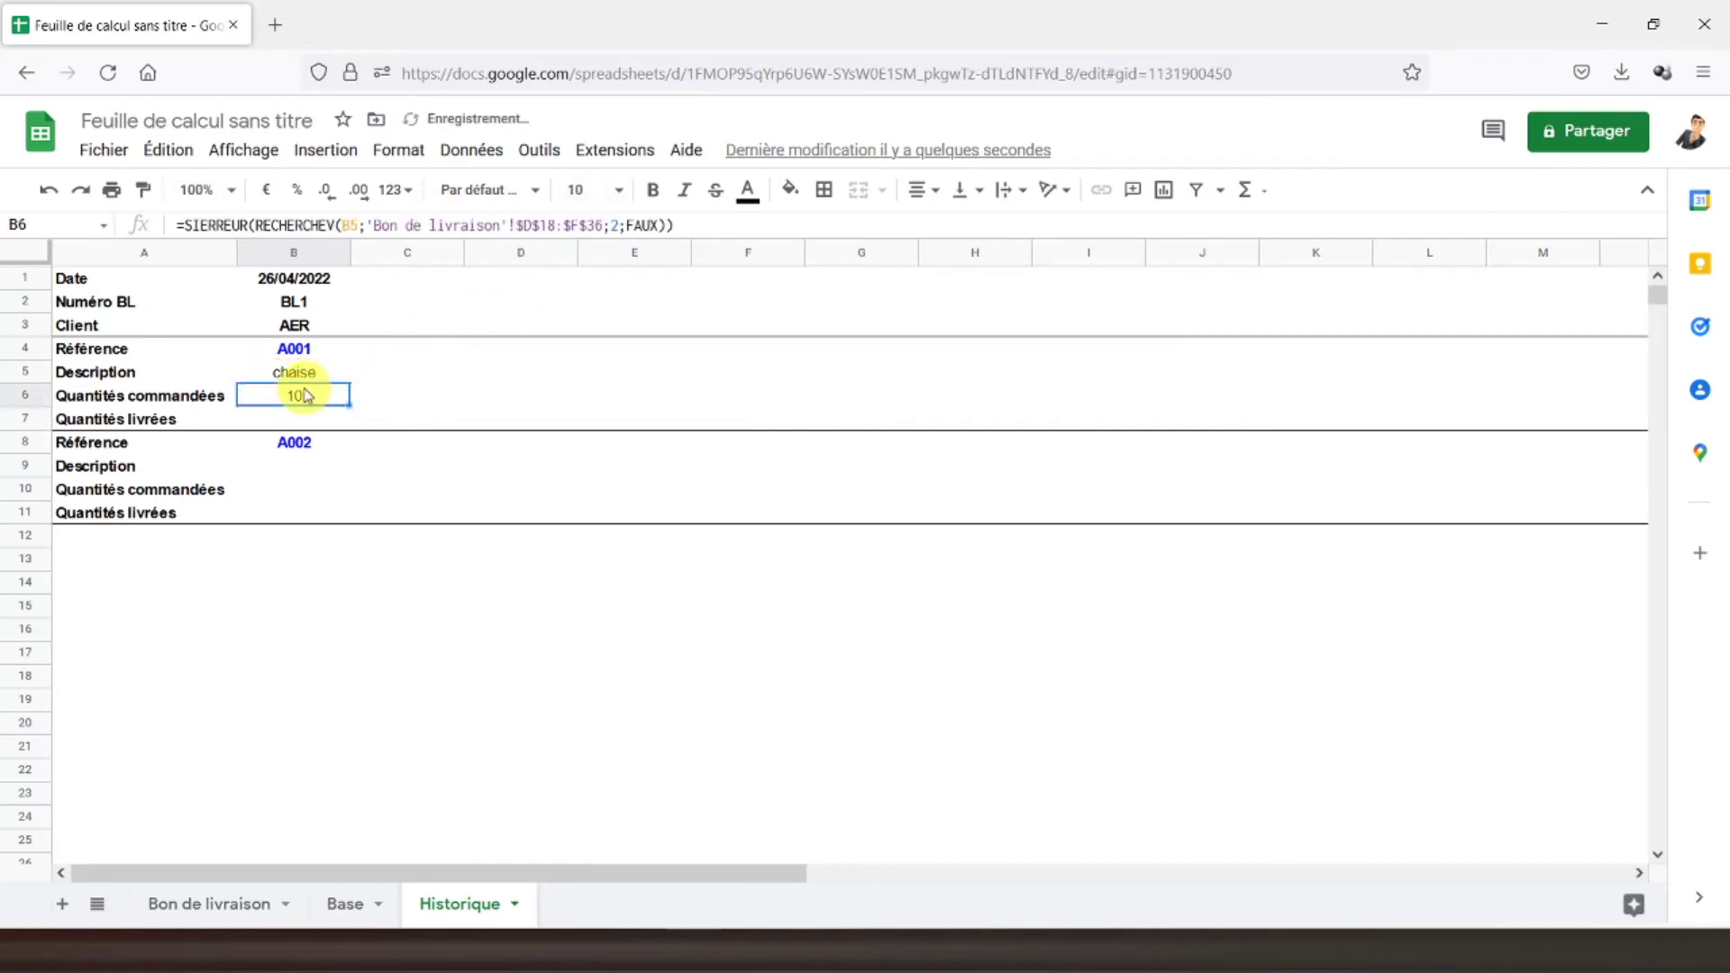
{"action": "left_click_drag", "start_coordinate": [683, 225], "coordinate": [133, 227]}
{"action": "key", "text": "ctrl+c"}
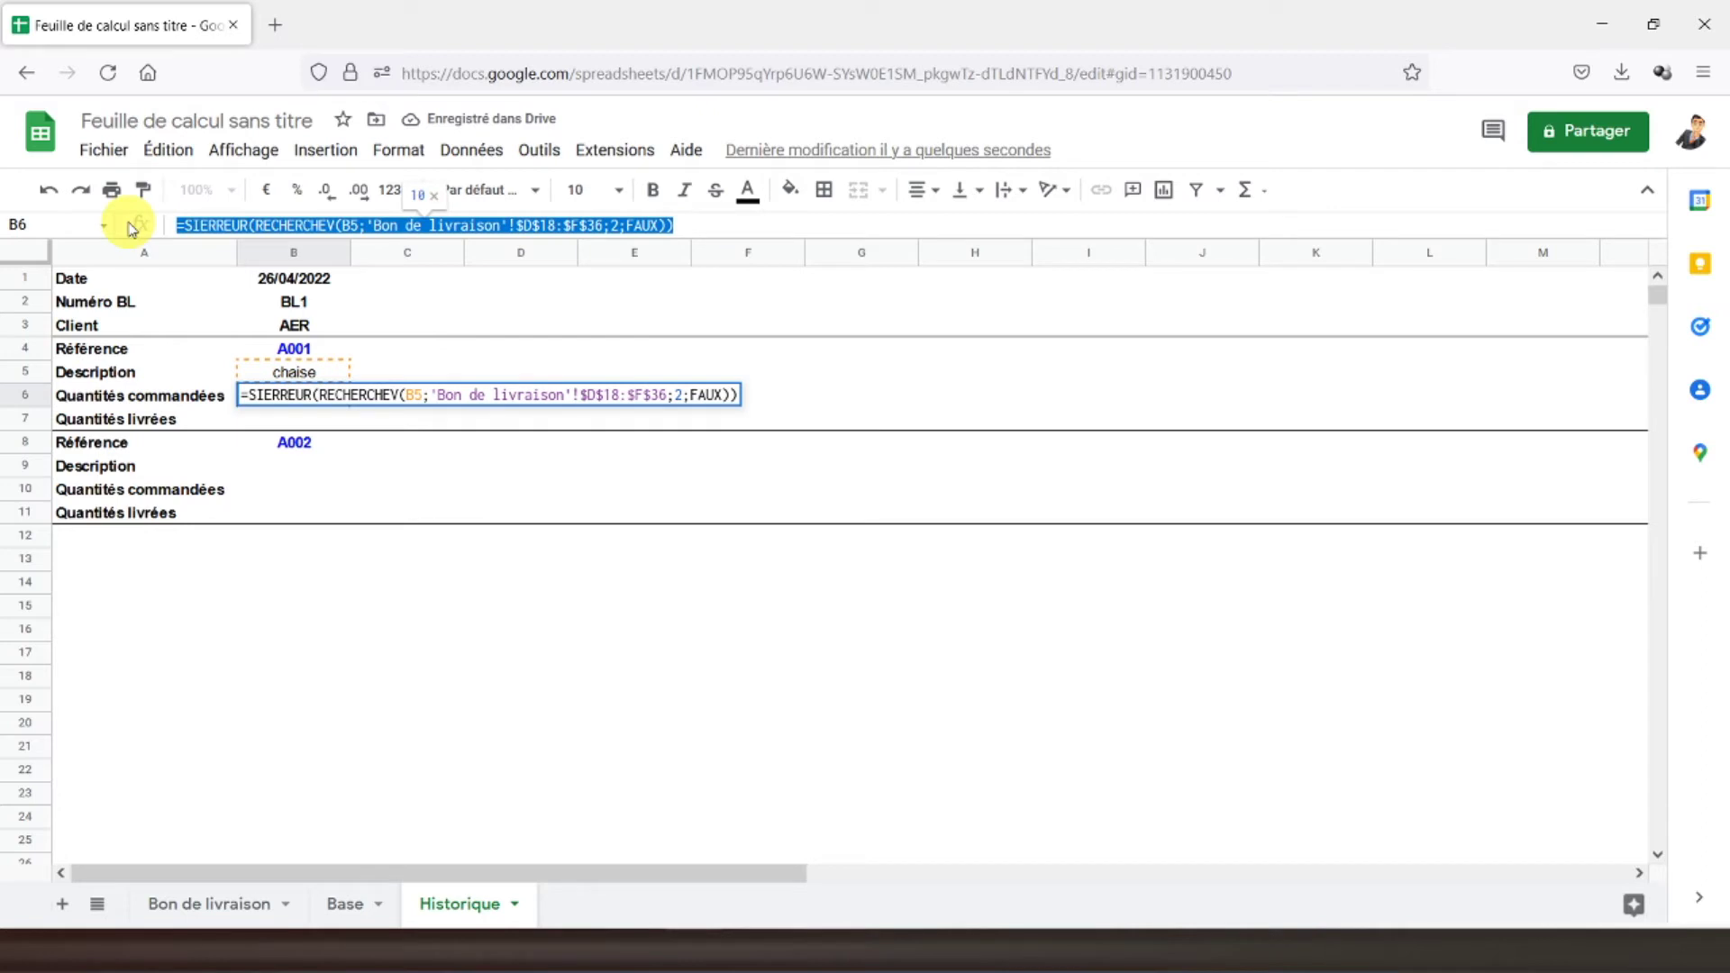
{"action": "left_click", "coordinate": [261, 420]}
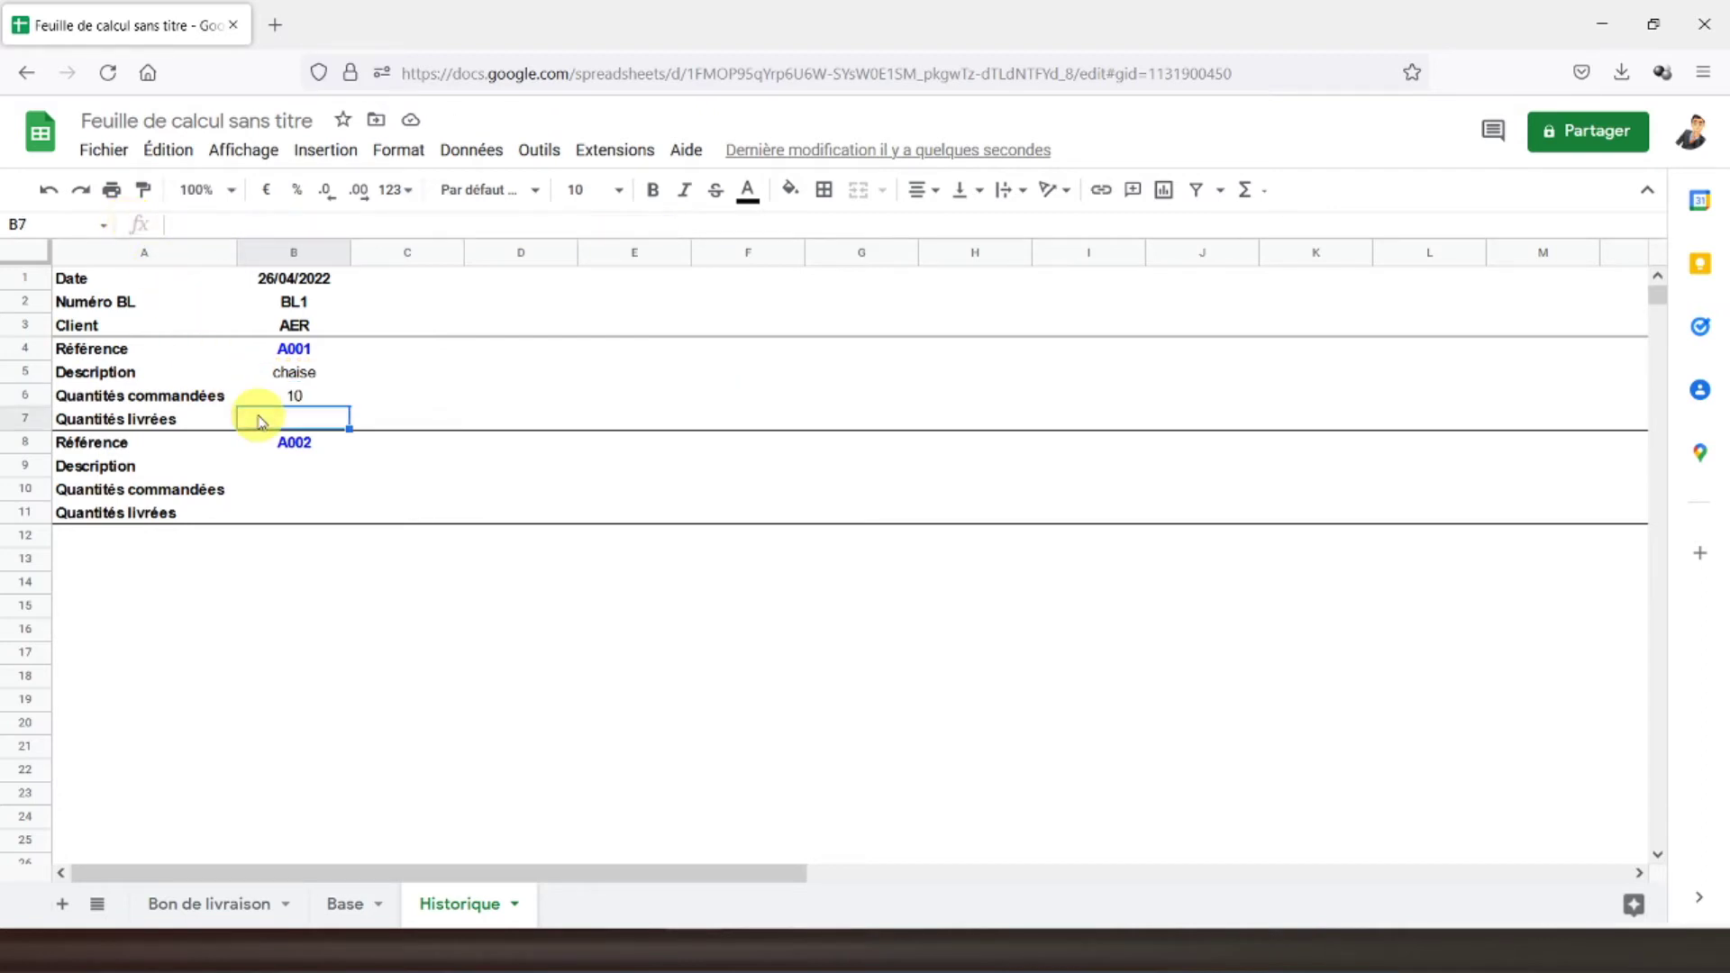
{"action": "key", "text": "ctrl+v"}
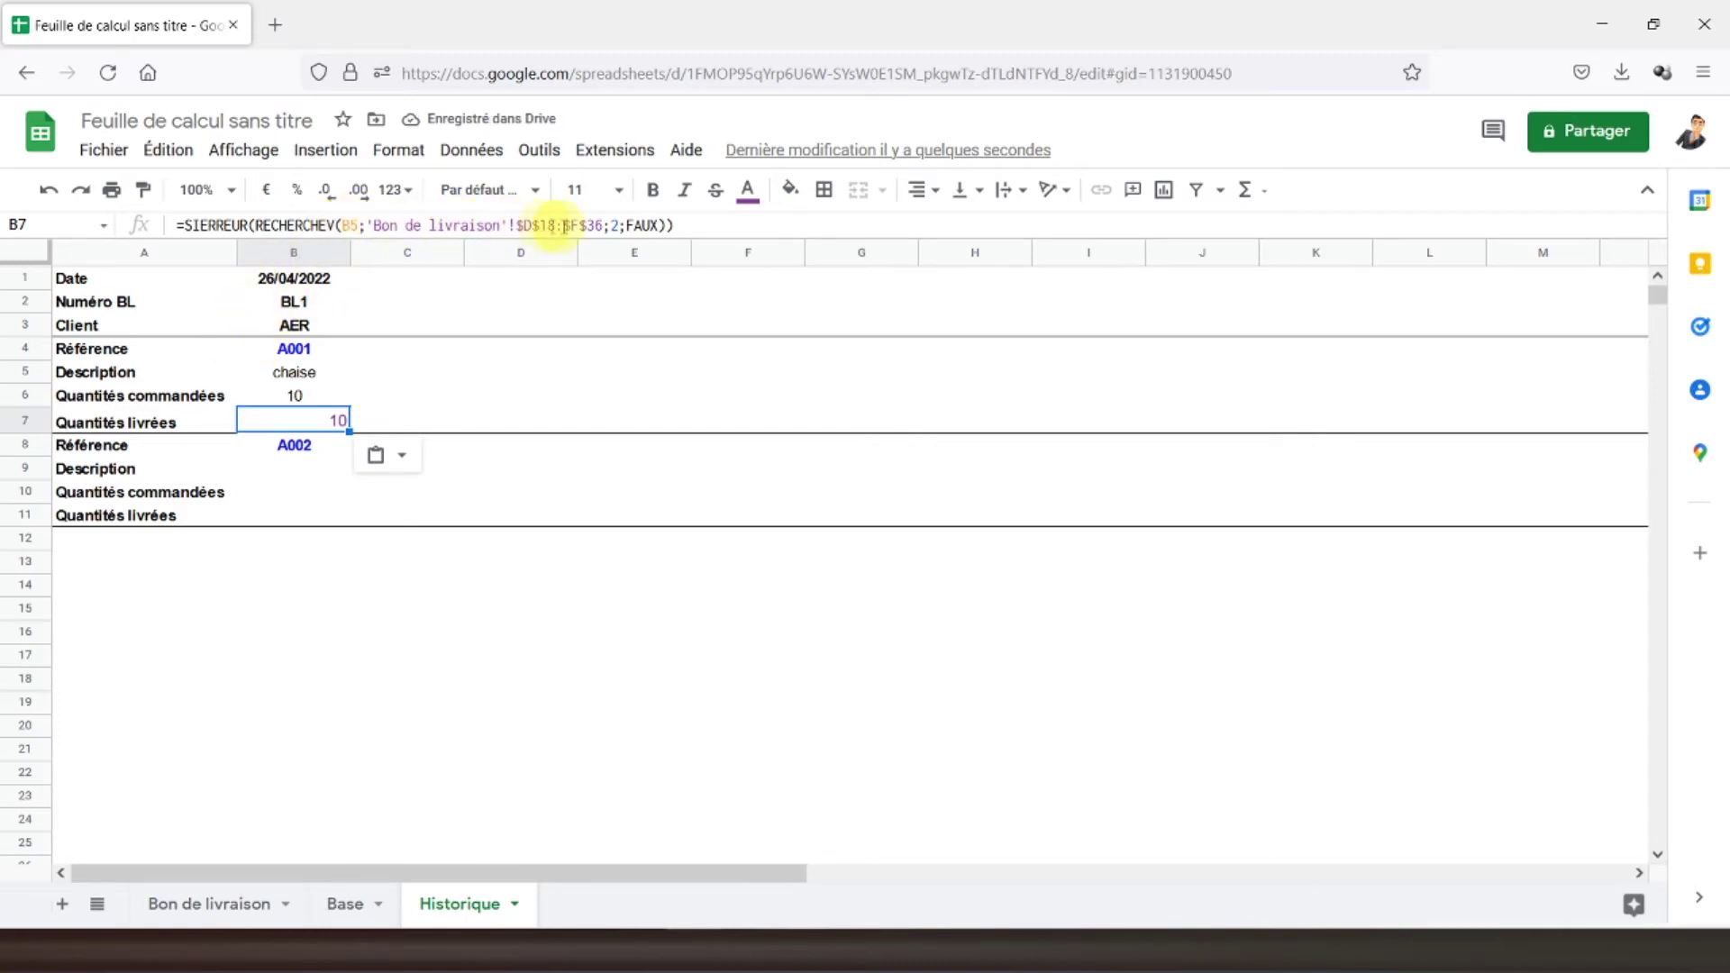
{"action": "left_click", "coordinate": [619, 222]}
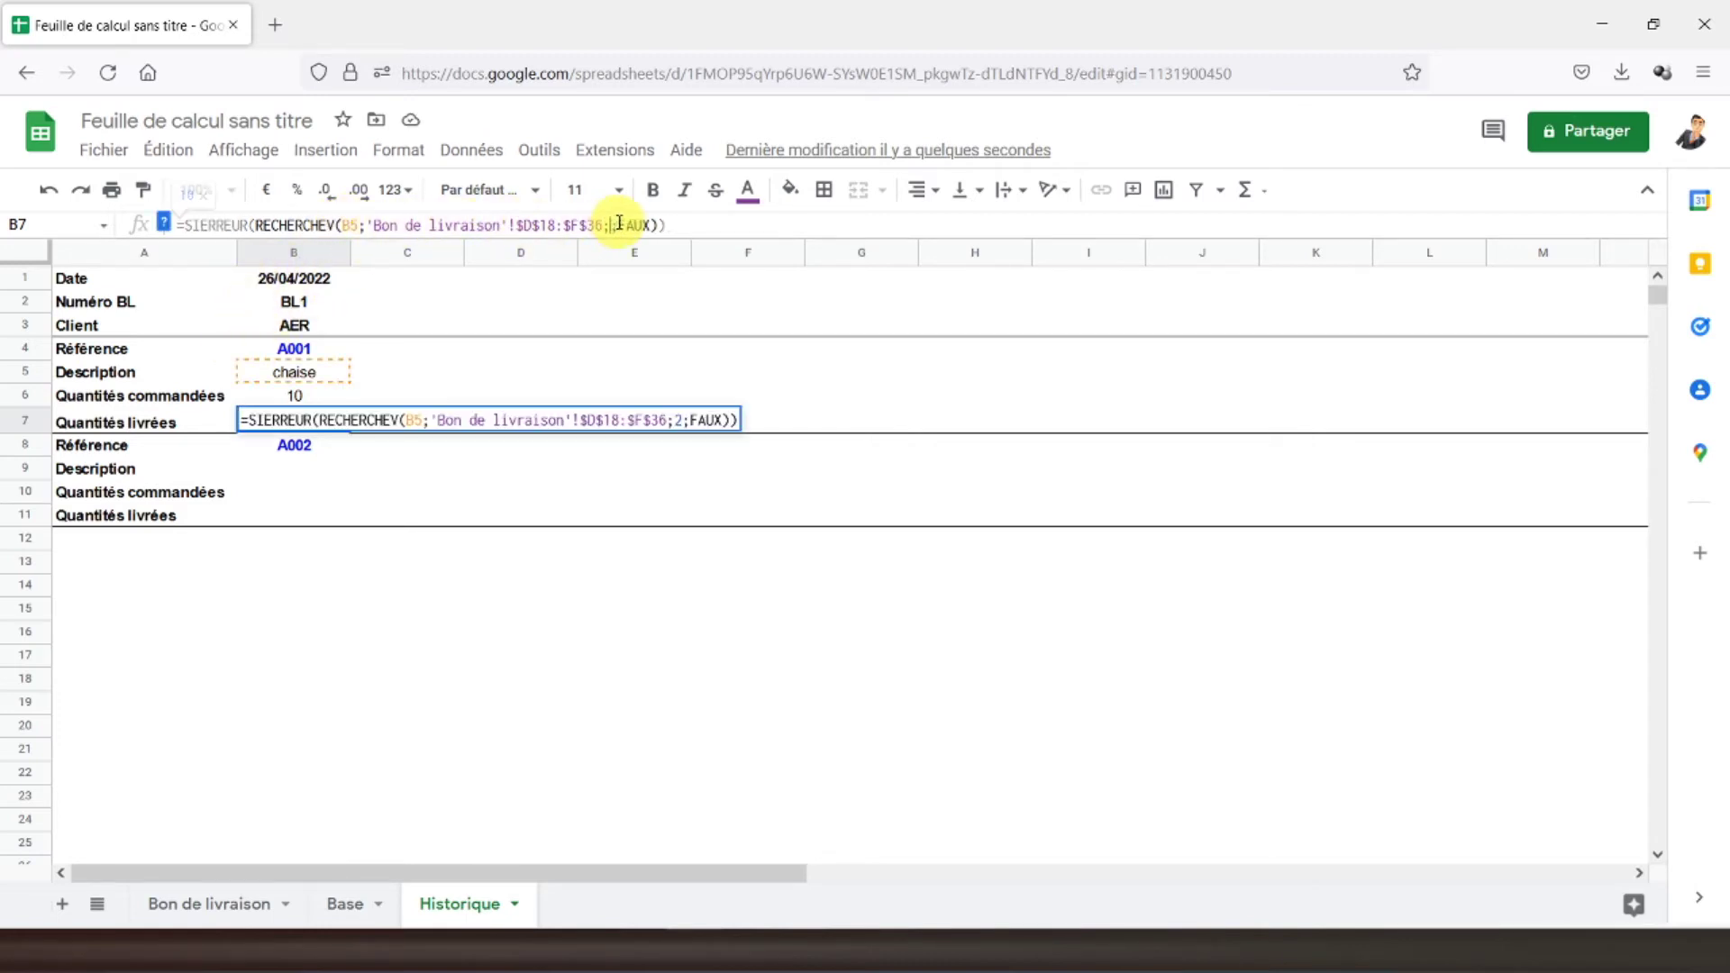
{"action": "type", "text": "3"}
{"action": "key", "text": "Return"}
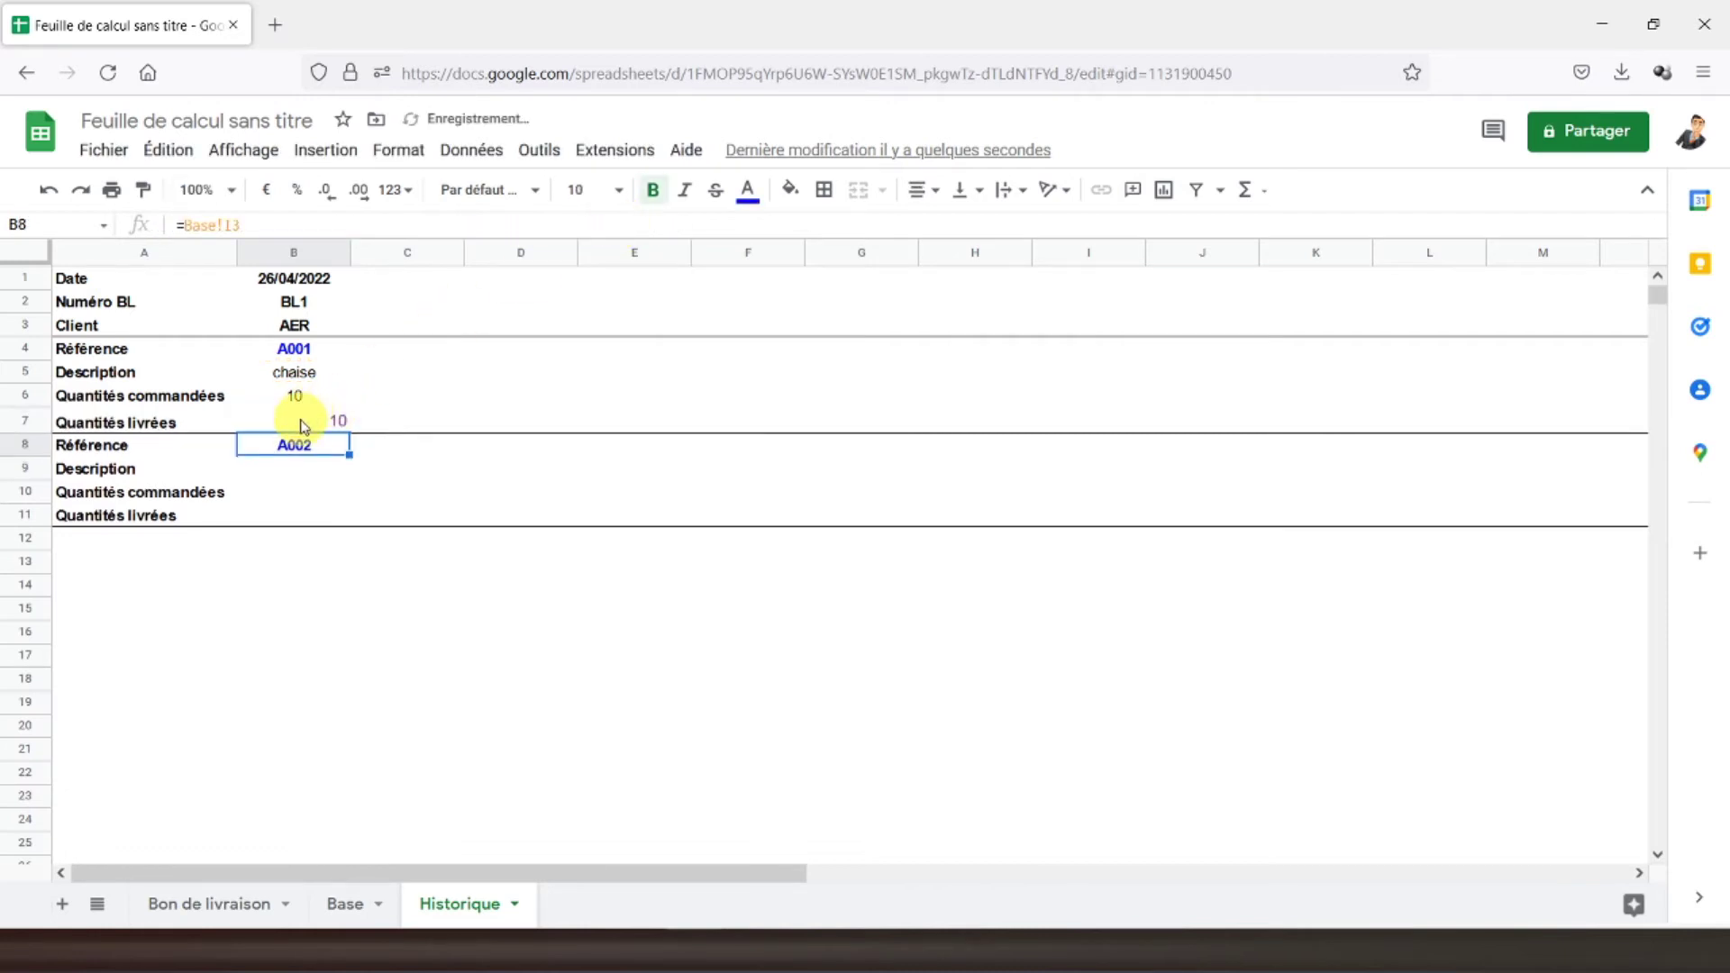
- Format B7 to match B6: centred, black text, font size 10
{"action": "left_click", "coordinate": [335, 422]}
{"action": "left_click", "coordinate": [921, 189]}
{"action": "left_click", "coordinate": [938, 230]}
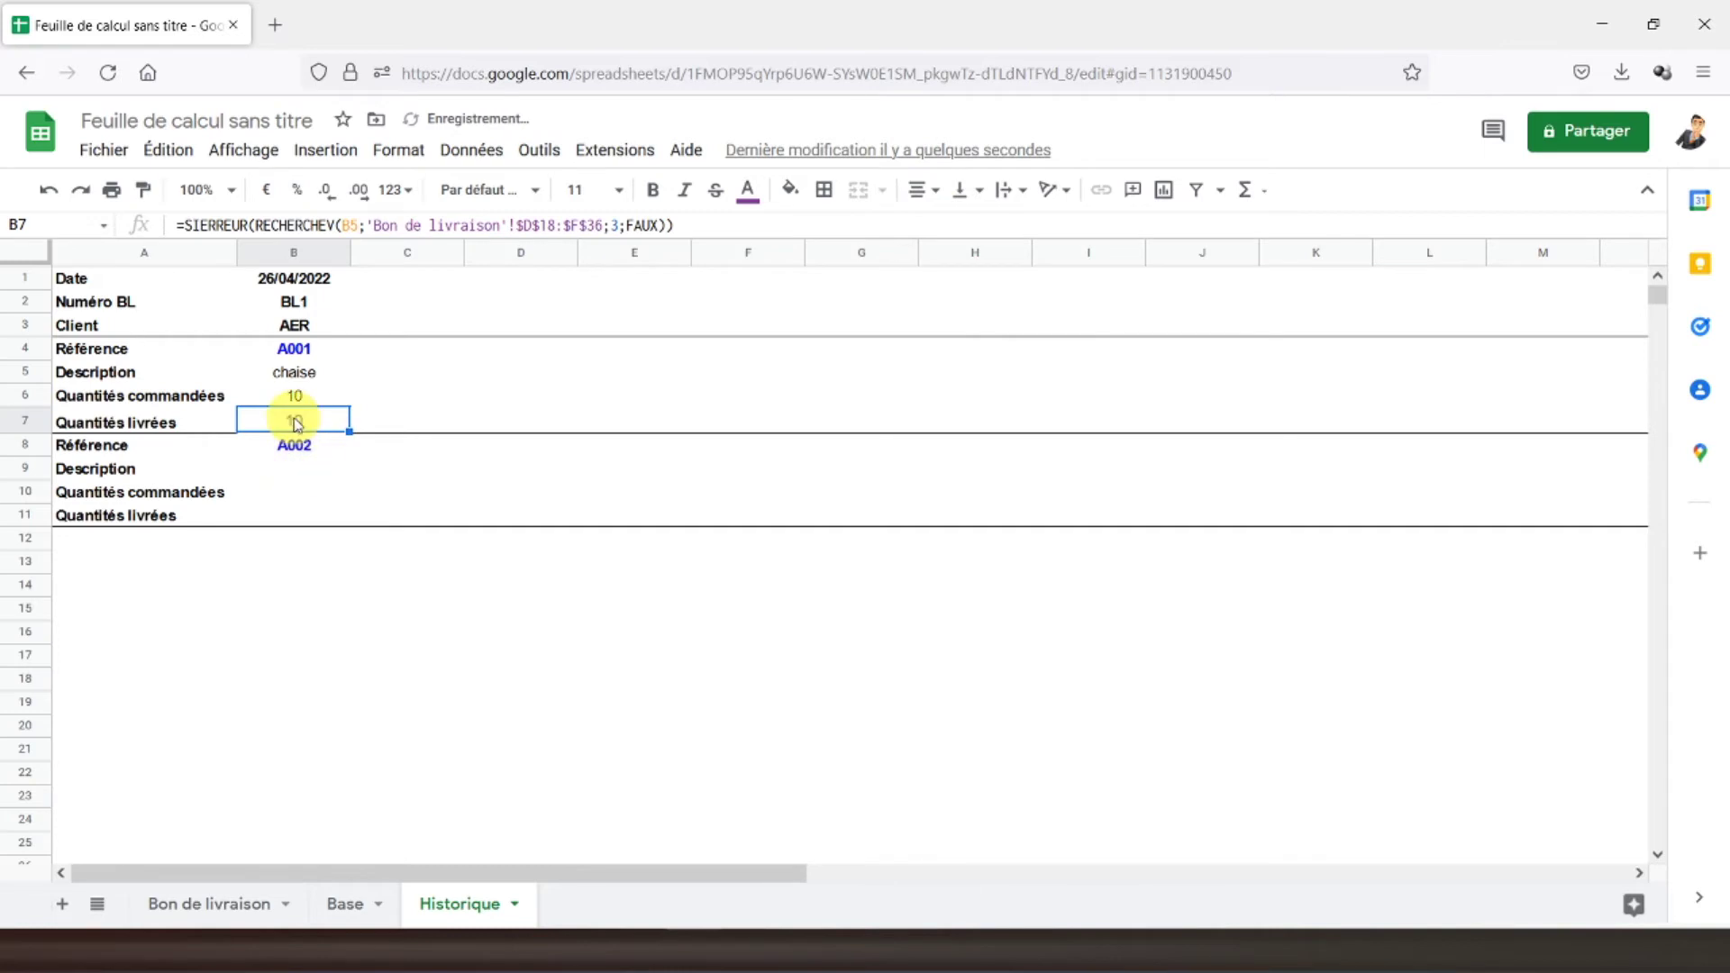
{"action": "left_click", "coordinate": [747, 189]}
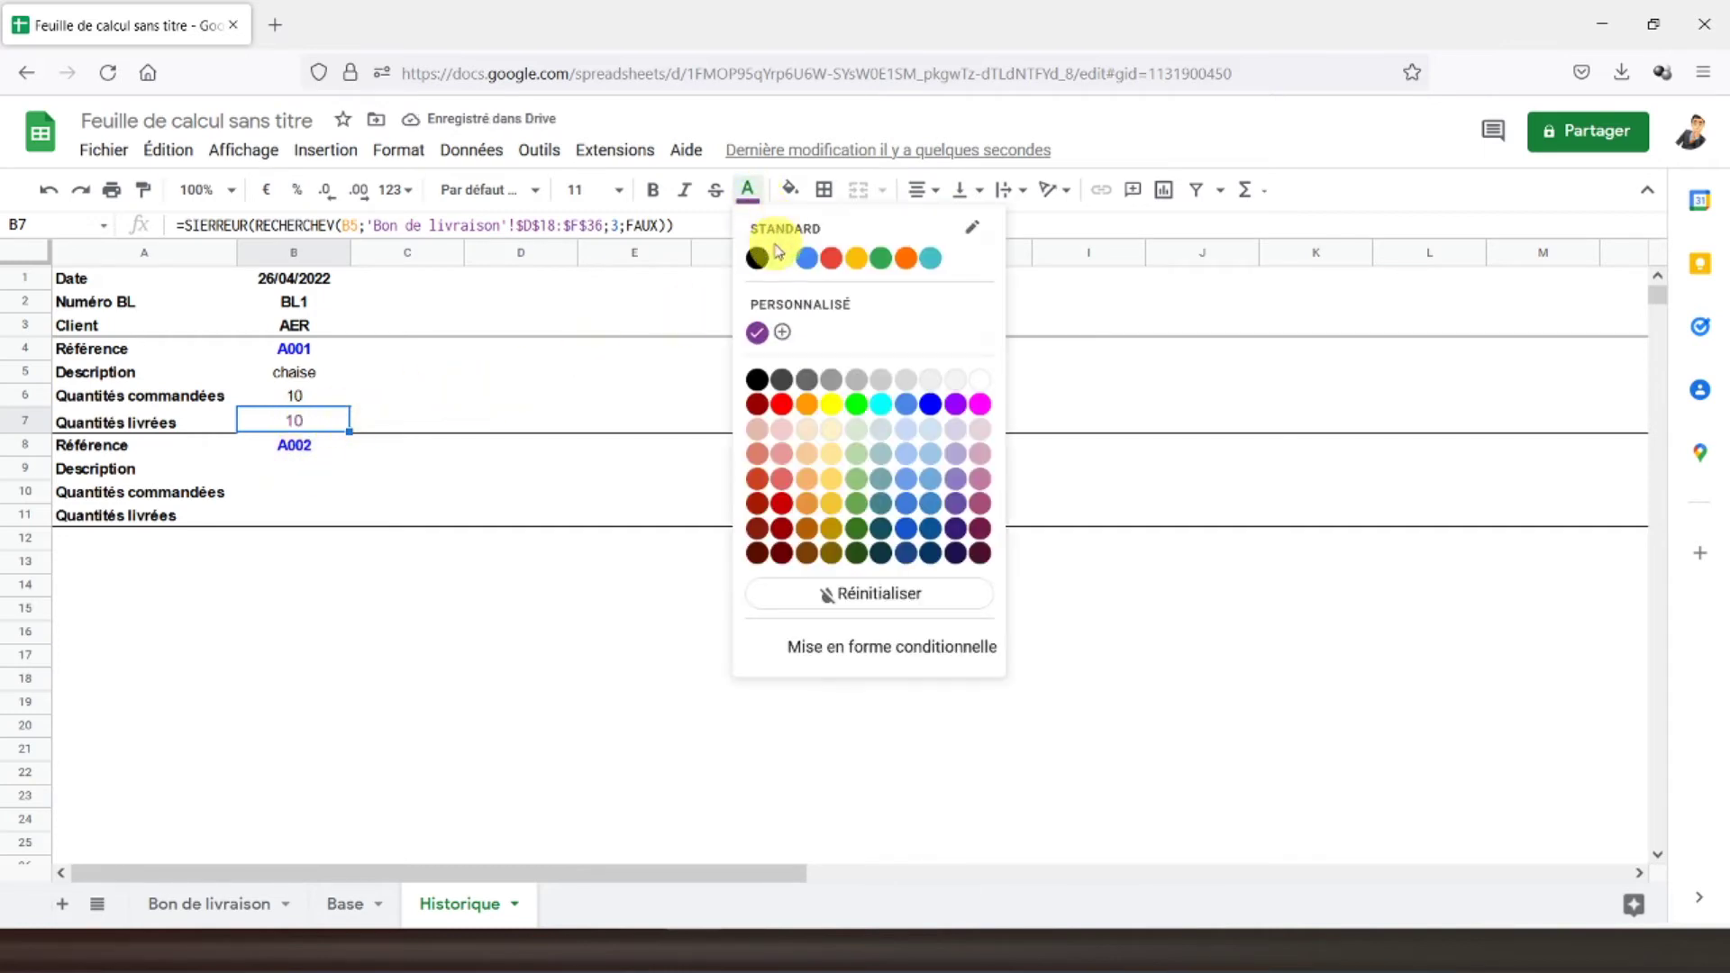
{"action": "left_click", "coordinate": [761, 260]}
{"action": "left_click", "coordinate": [313, 399]}
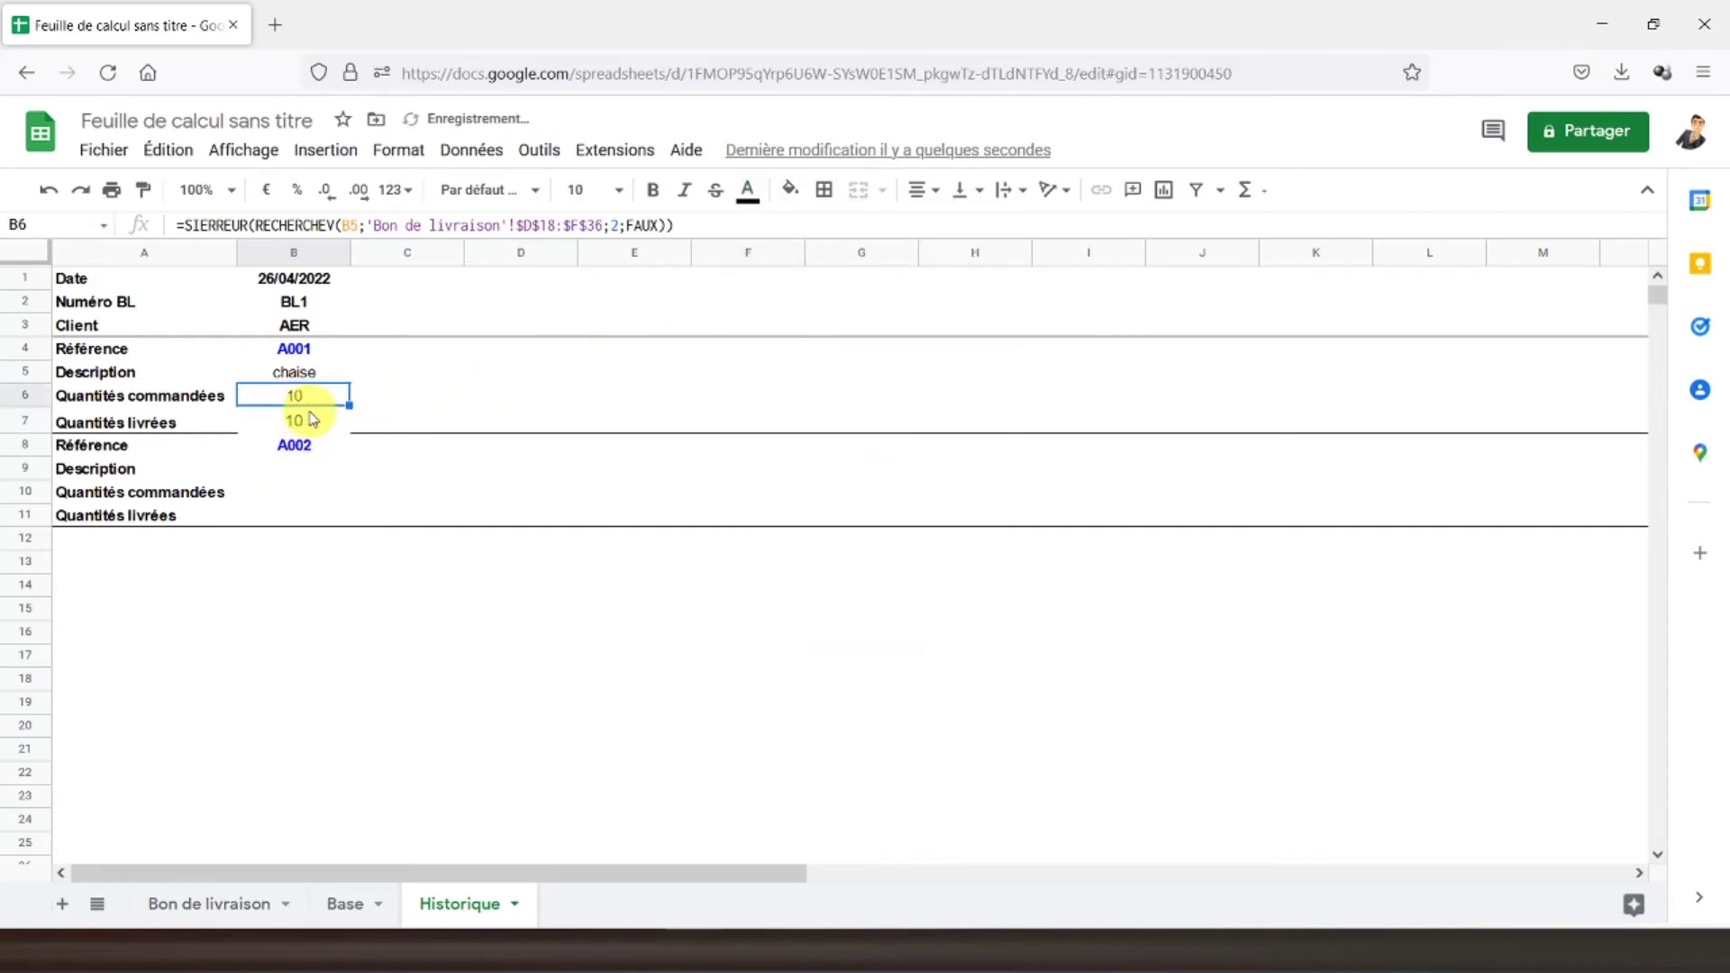
{"action": "left_click", "coordinate": [310, 424]}
{"action": "left_click", "coordinate": [619, 190]}
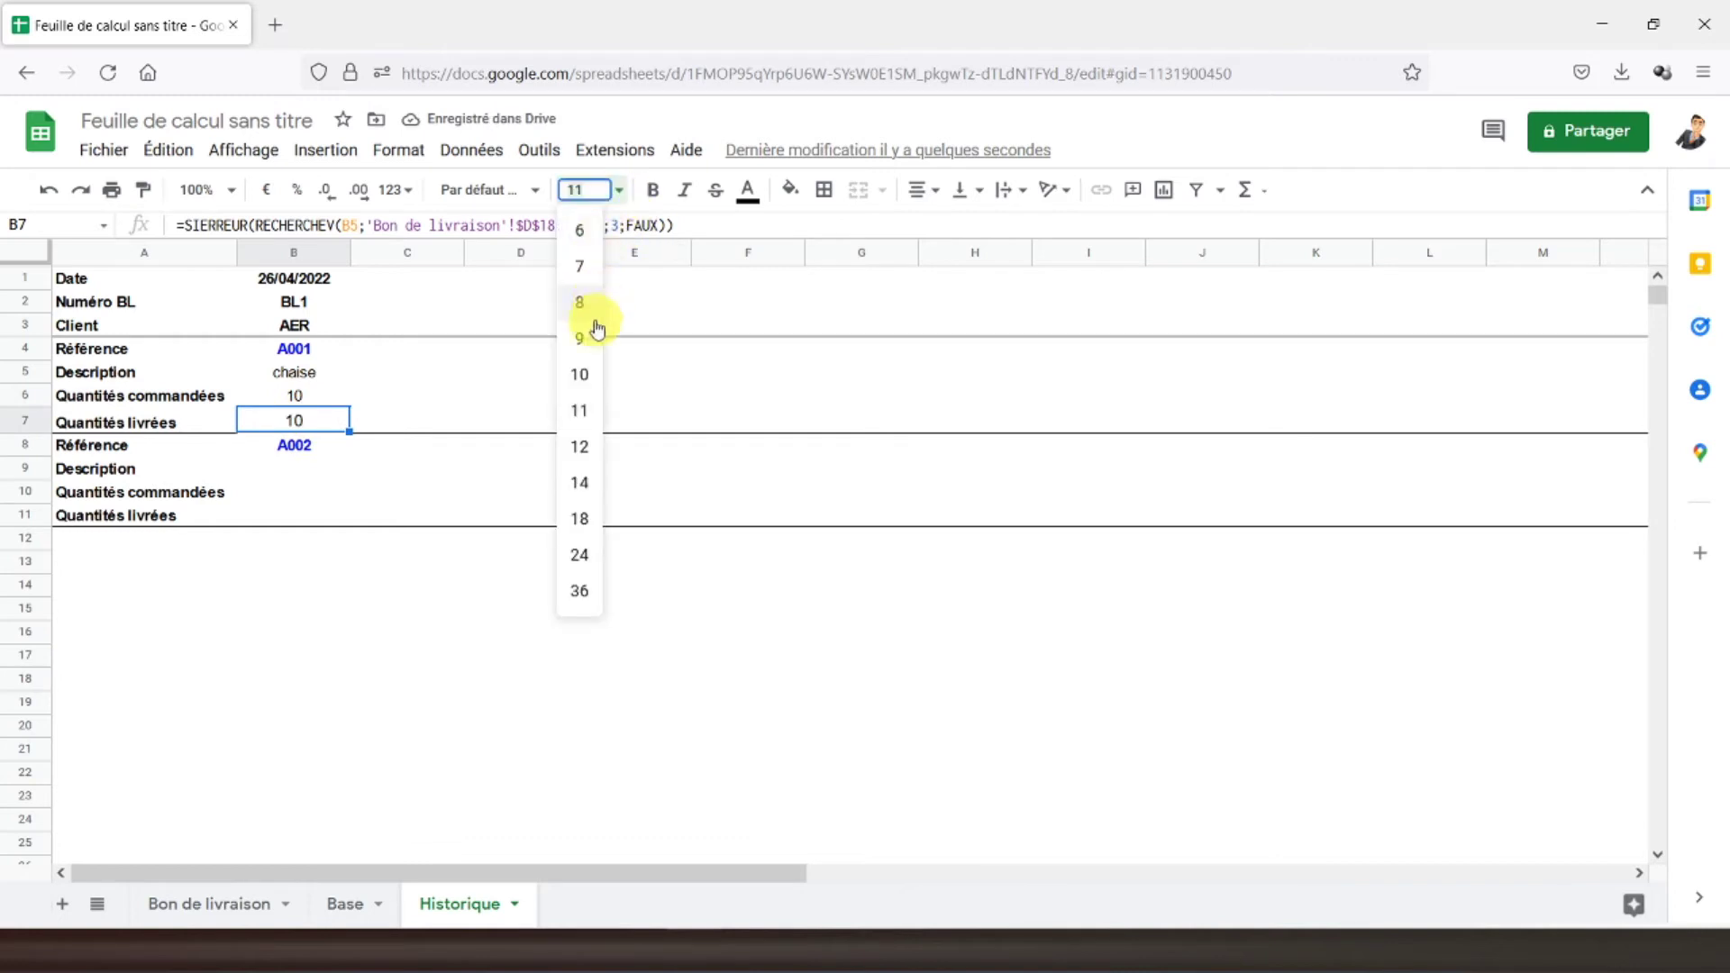
{"action": "left_click", "coordinate": [581, 369]}
{"action": "left_click", "coordinate": [306, 396]}
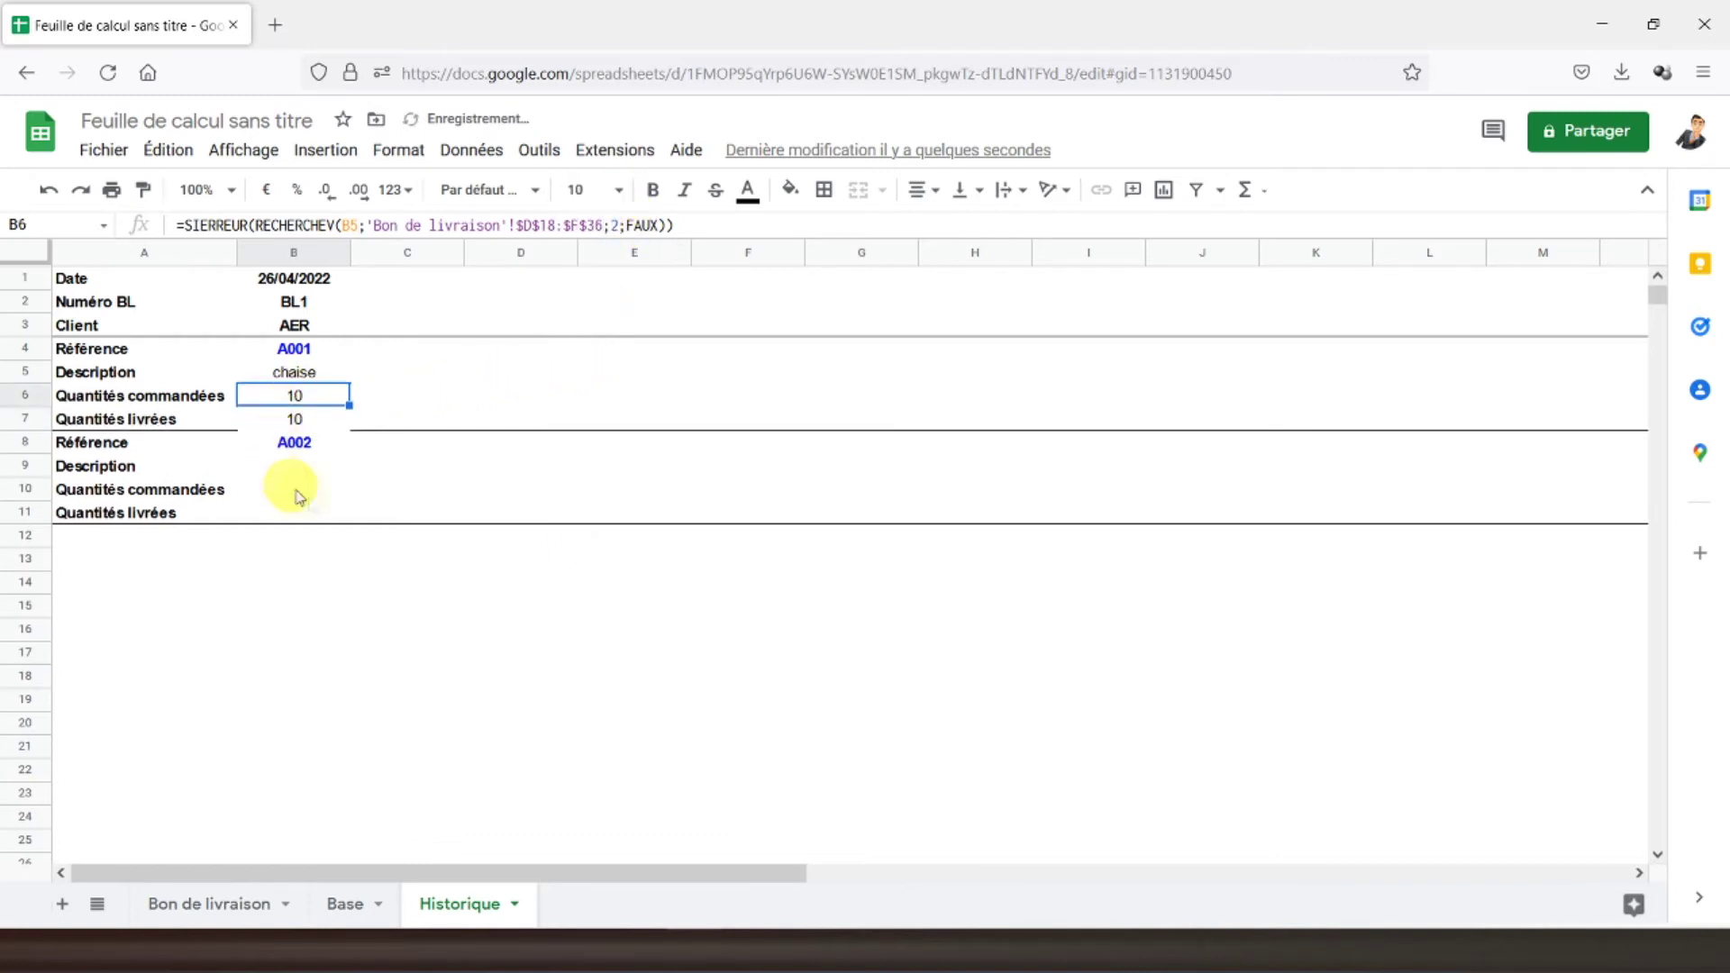
{"action": "left_click", "coordinate": [299, 423]}
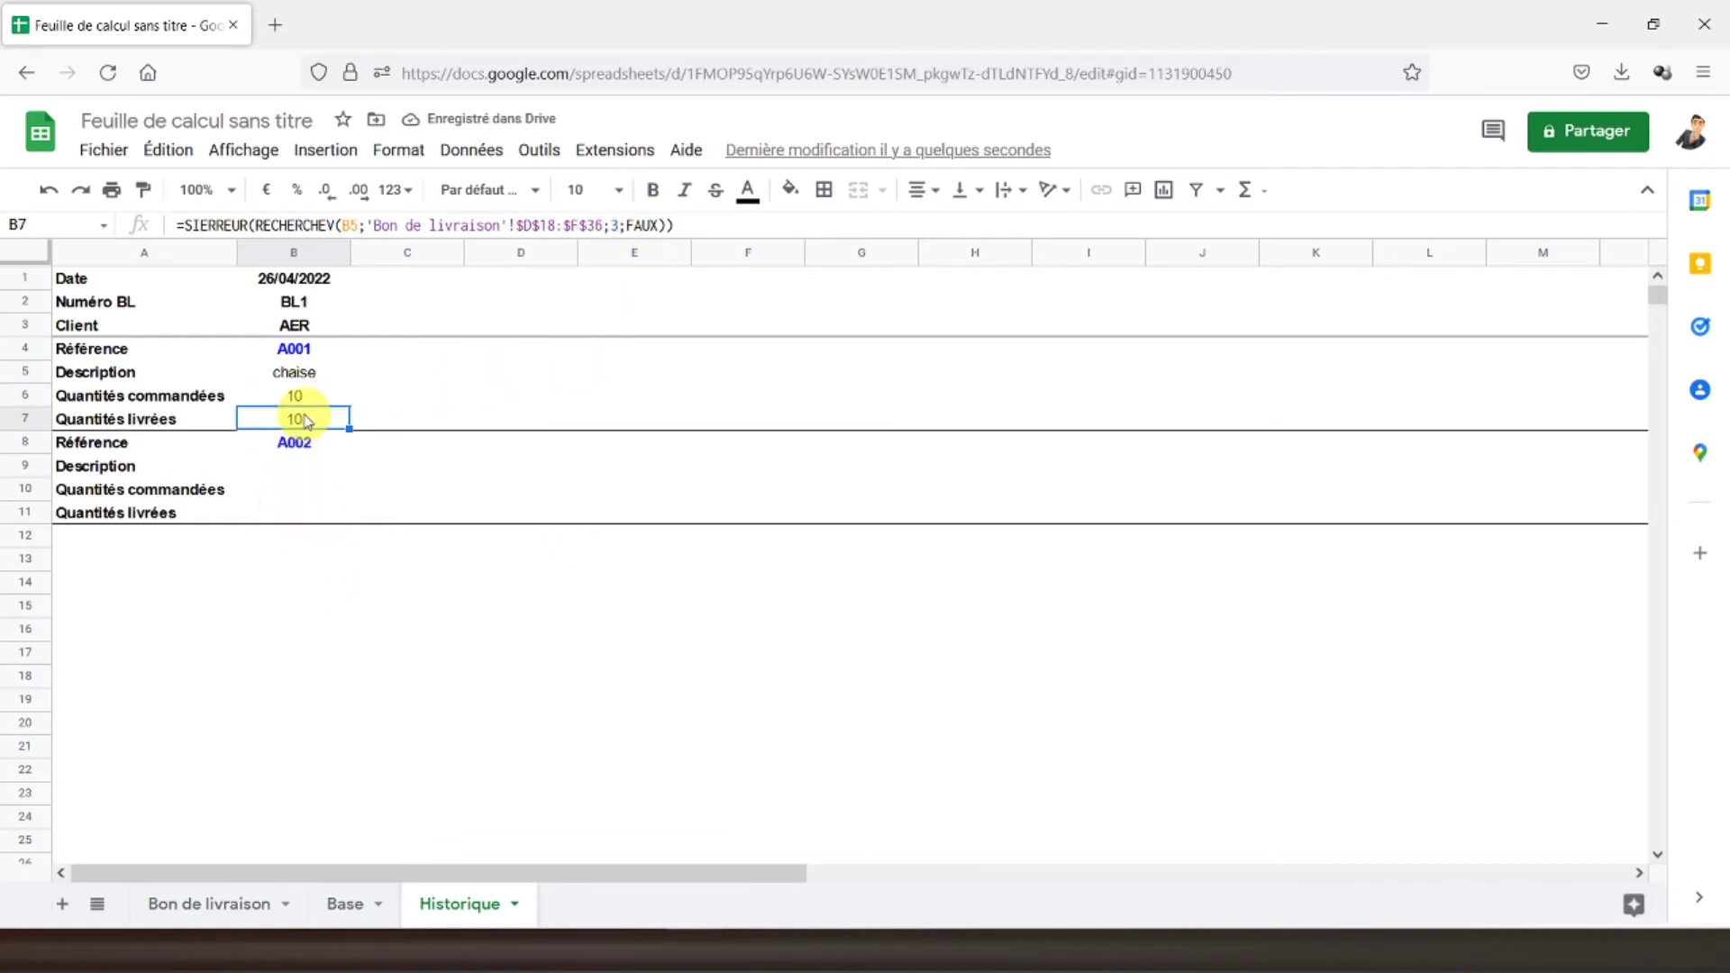
- Add a bottom border under row 7 to close the first article block
{"action": "left_click", "coordinate": [27, 419]}
{"action": "left_click", "coordinate": [824, 189]}
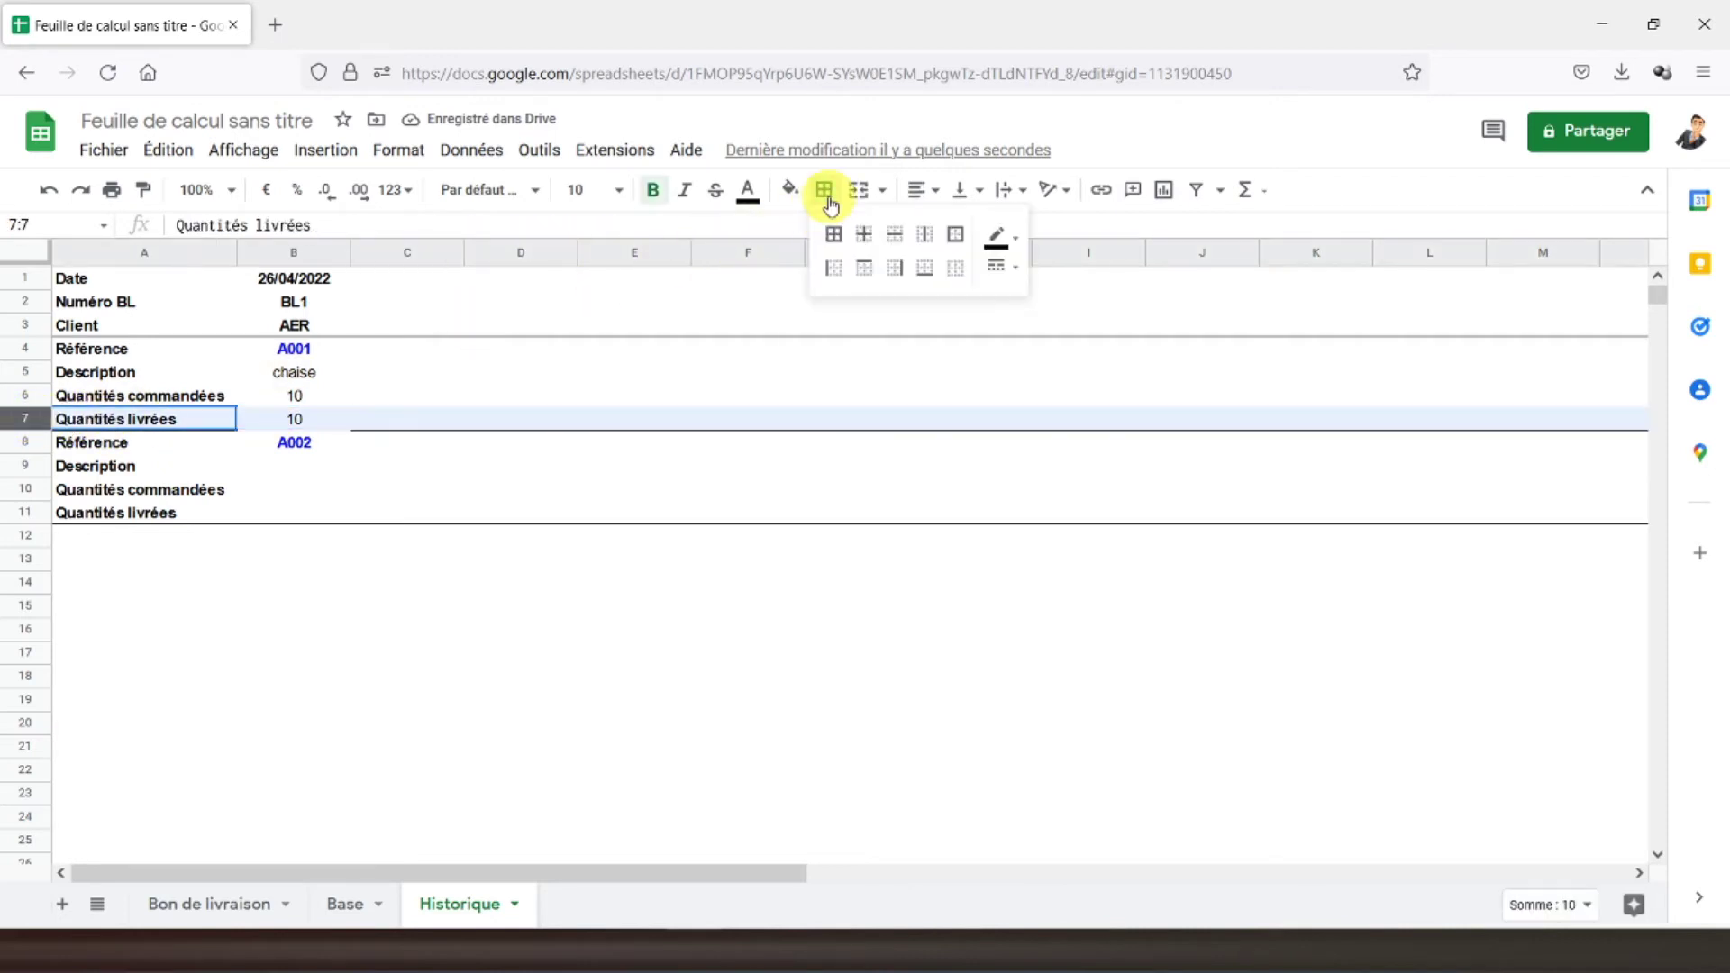
{"action": "left_click", "coordinate": [924, 269]}
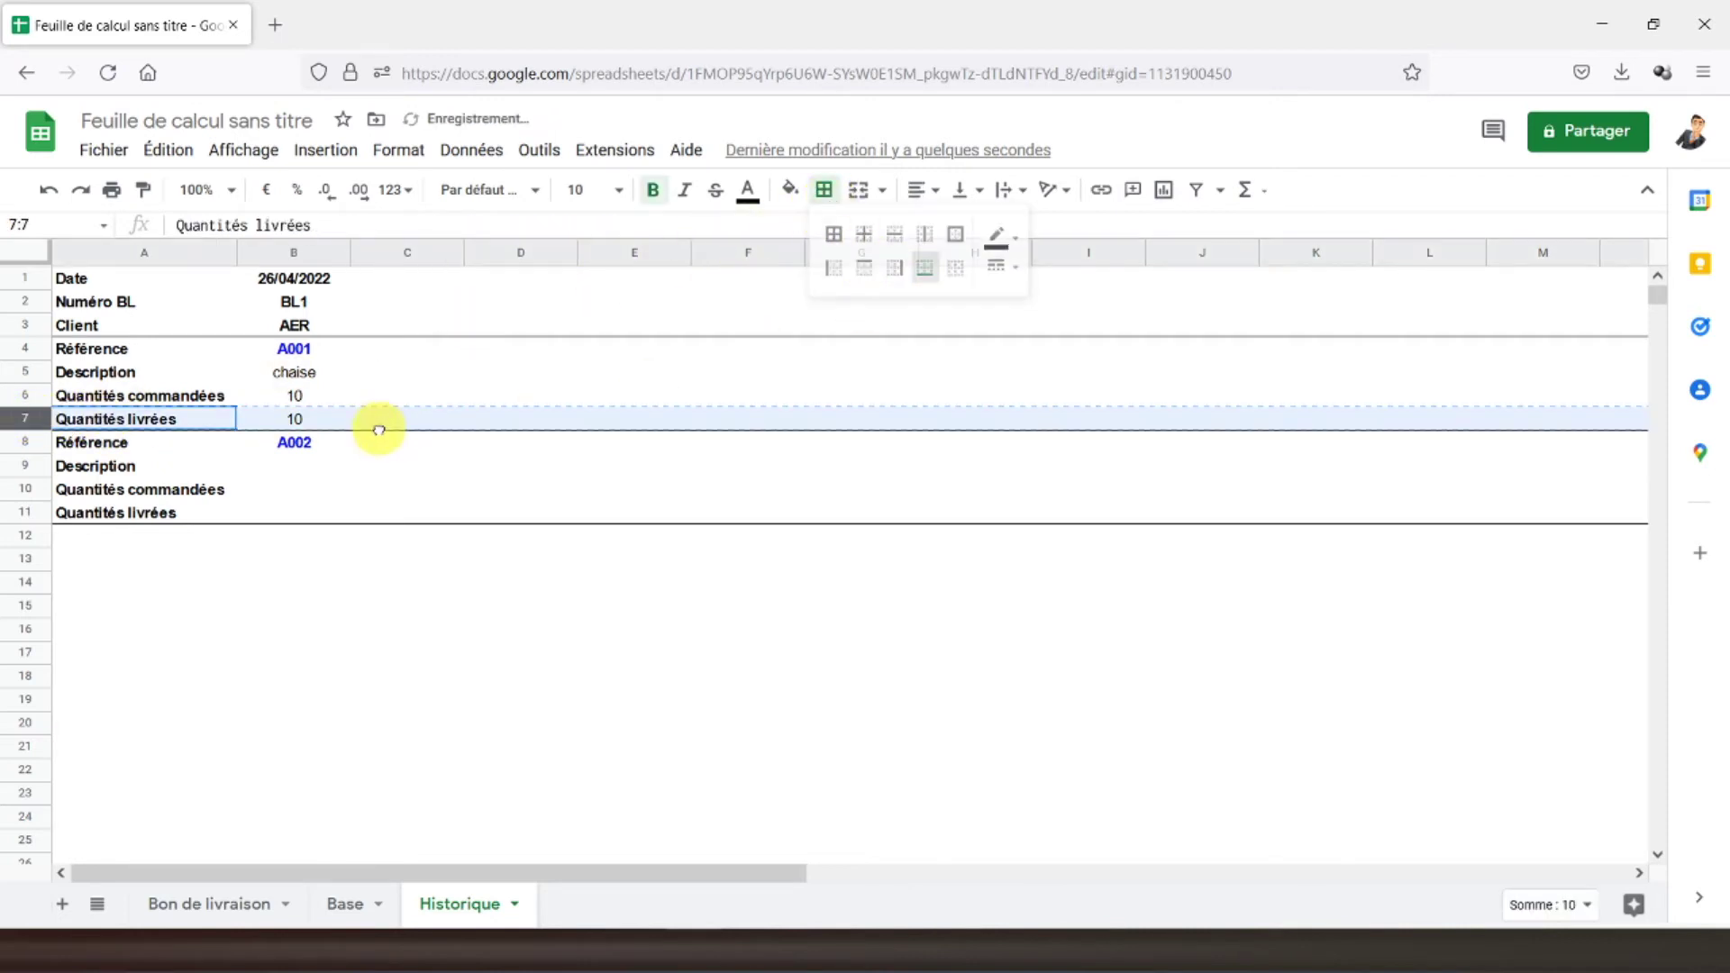
{"action": "left_click", "coordinate": [294, 465]}
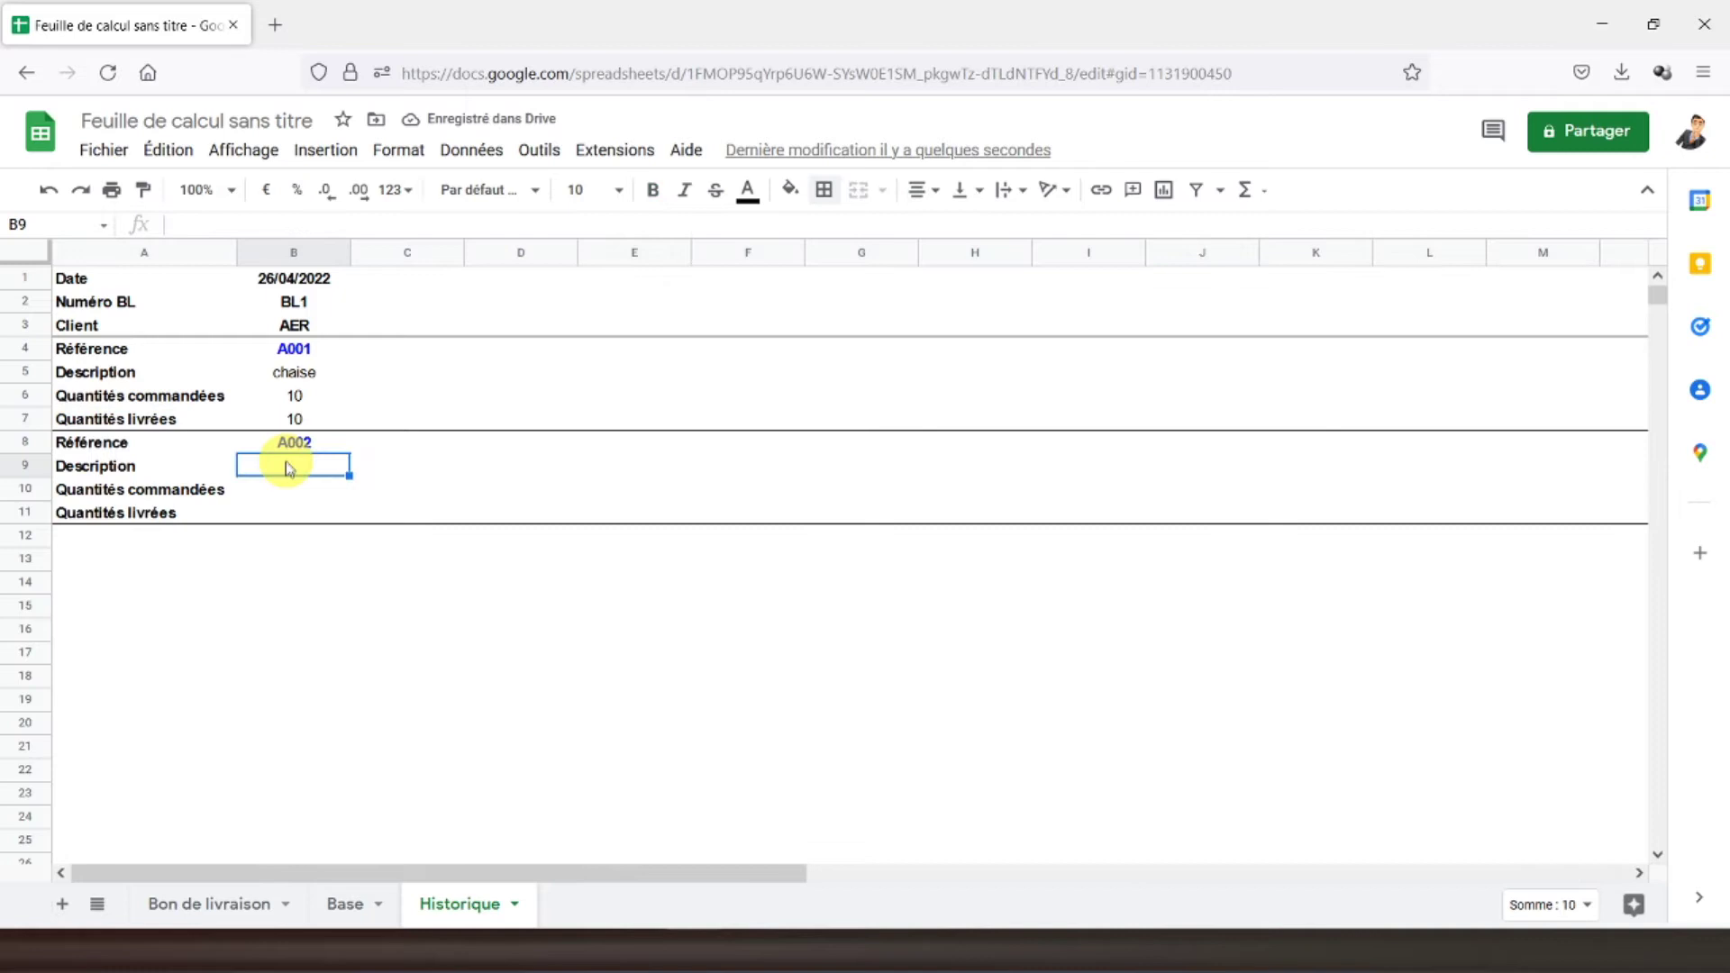
- Copy the first article's formulas from B5:B7 into B9:B11
{"action": "left_click", "coordinate": [290, 377]}
{"action": "left_click", "coordinate": [300, 396]}
{"action": "left_click", "coordinate": [290, 376]}
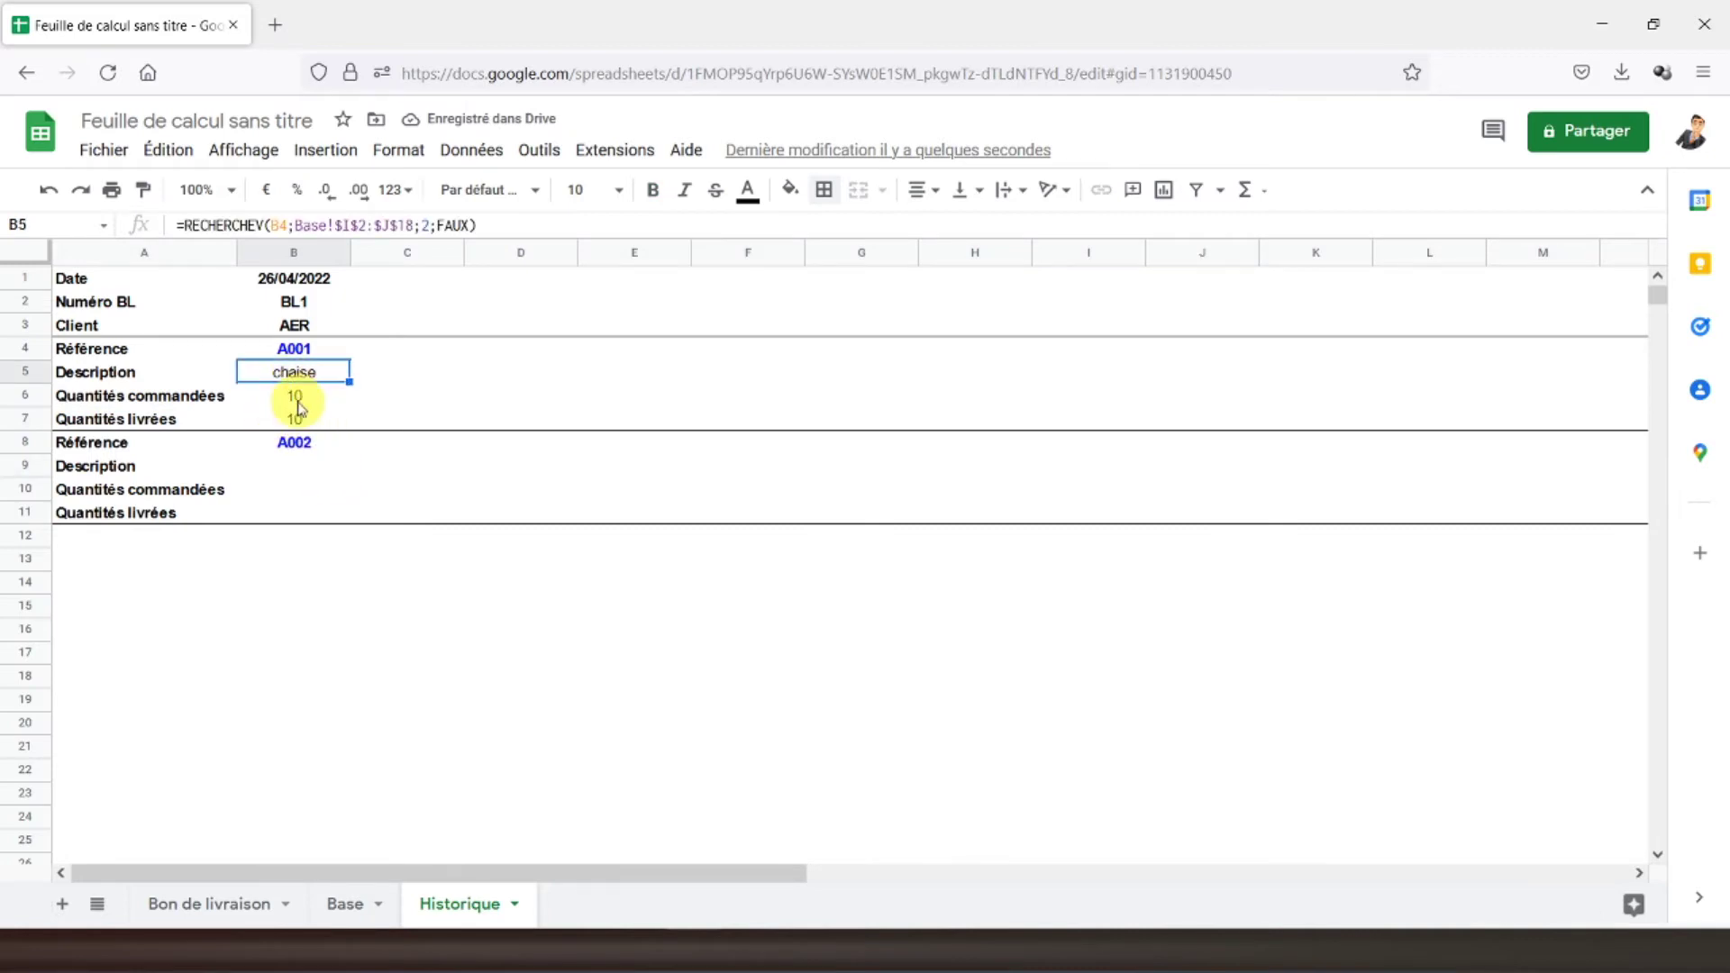
{"action": "left_click", "coordinate": [304, 400]}
{"action": "left_click", "coordinate": [305, 421]}
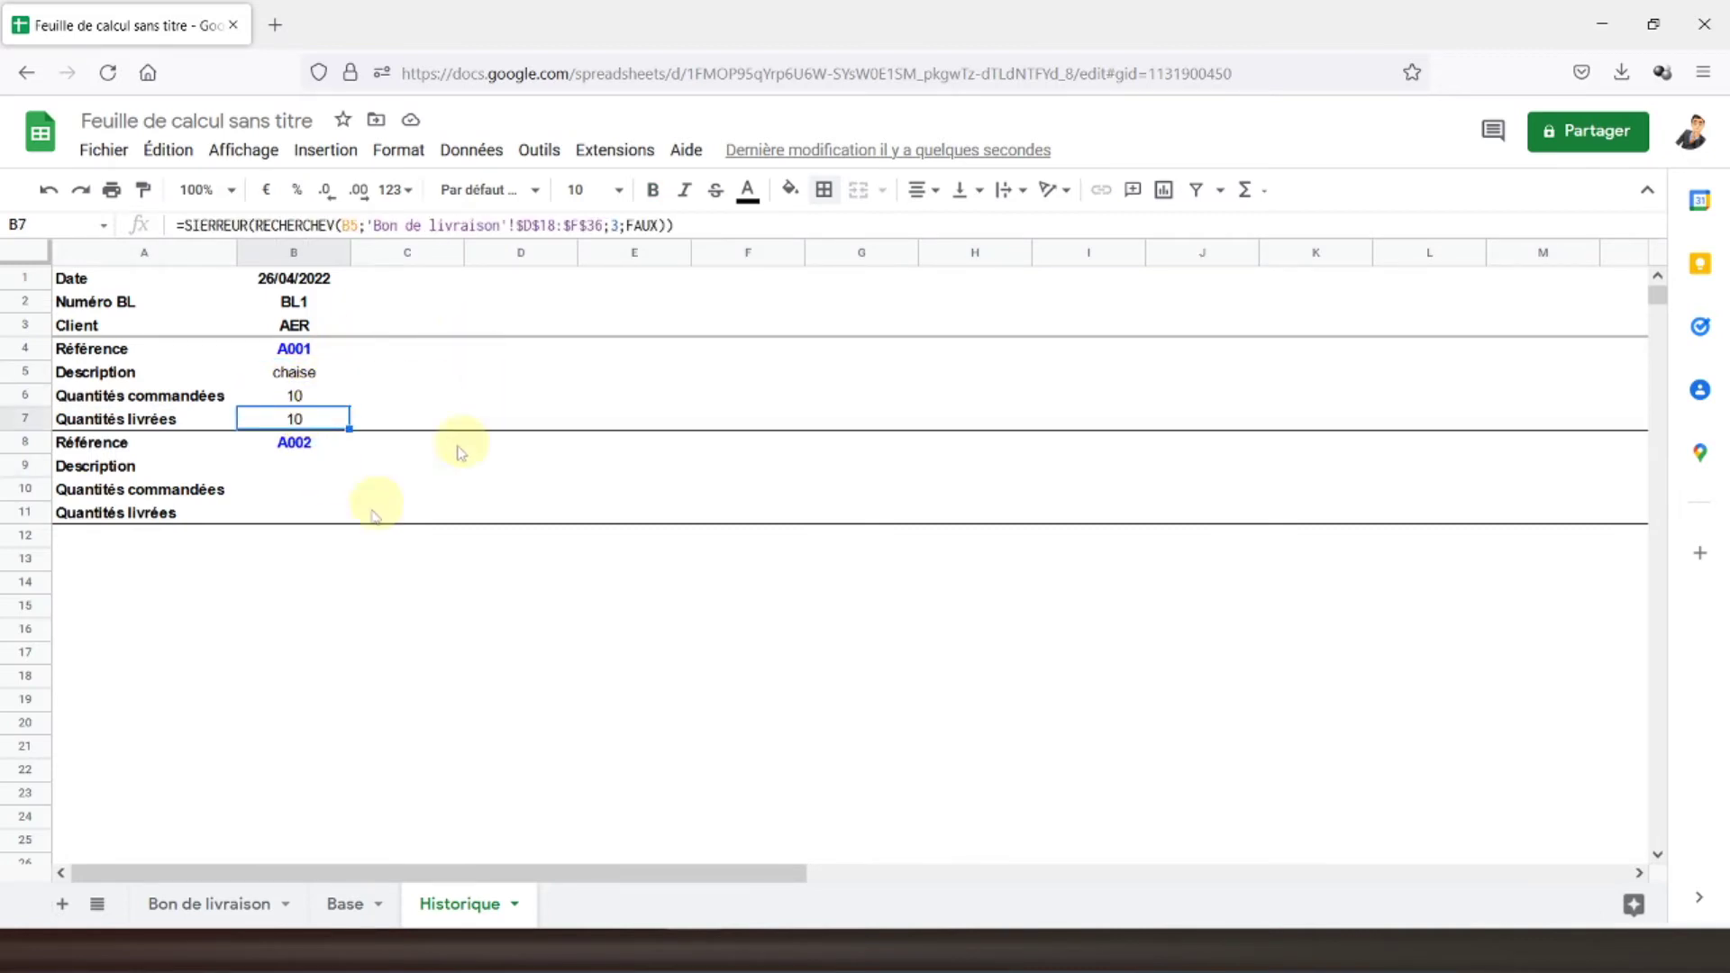
{"action": "left_click", "coordinate": [279, 469]}
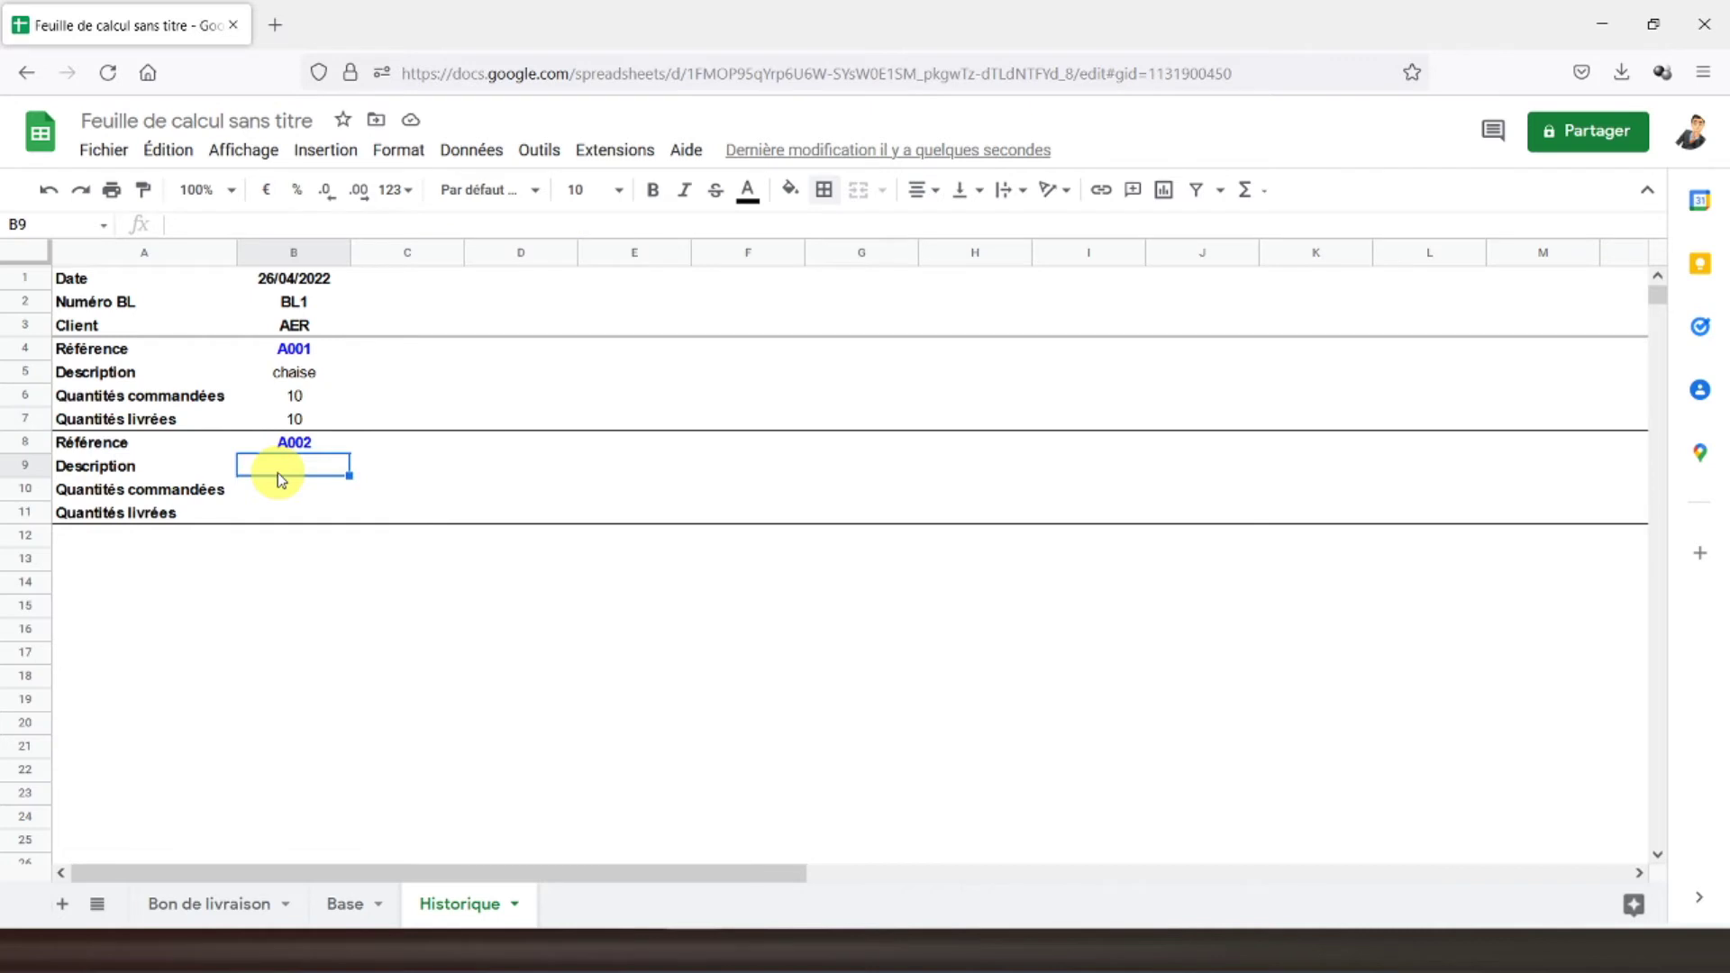
{"action": "left_click", "coordinate": [293, 374]}
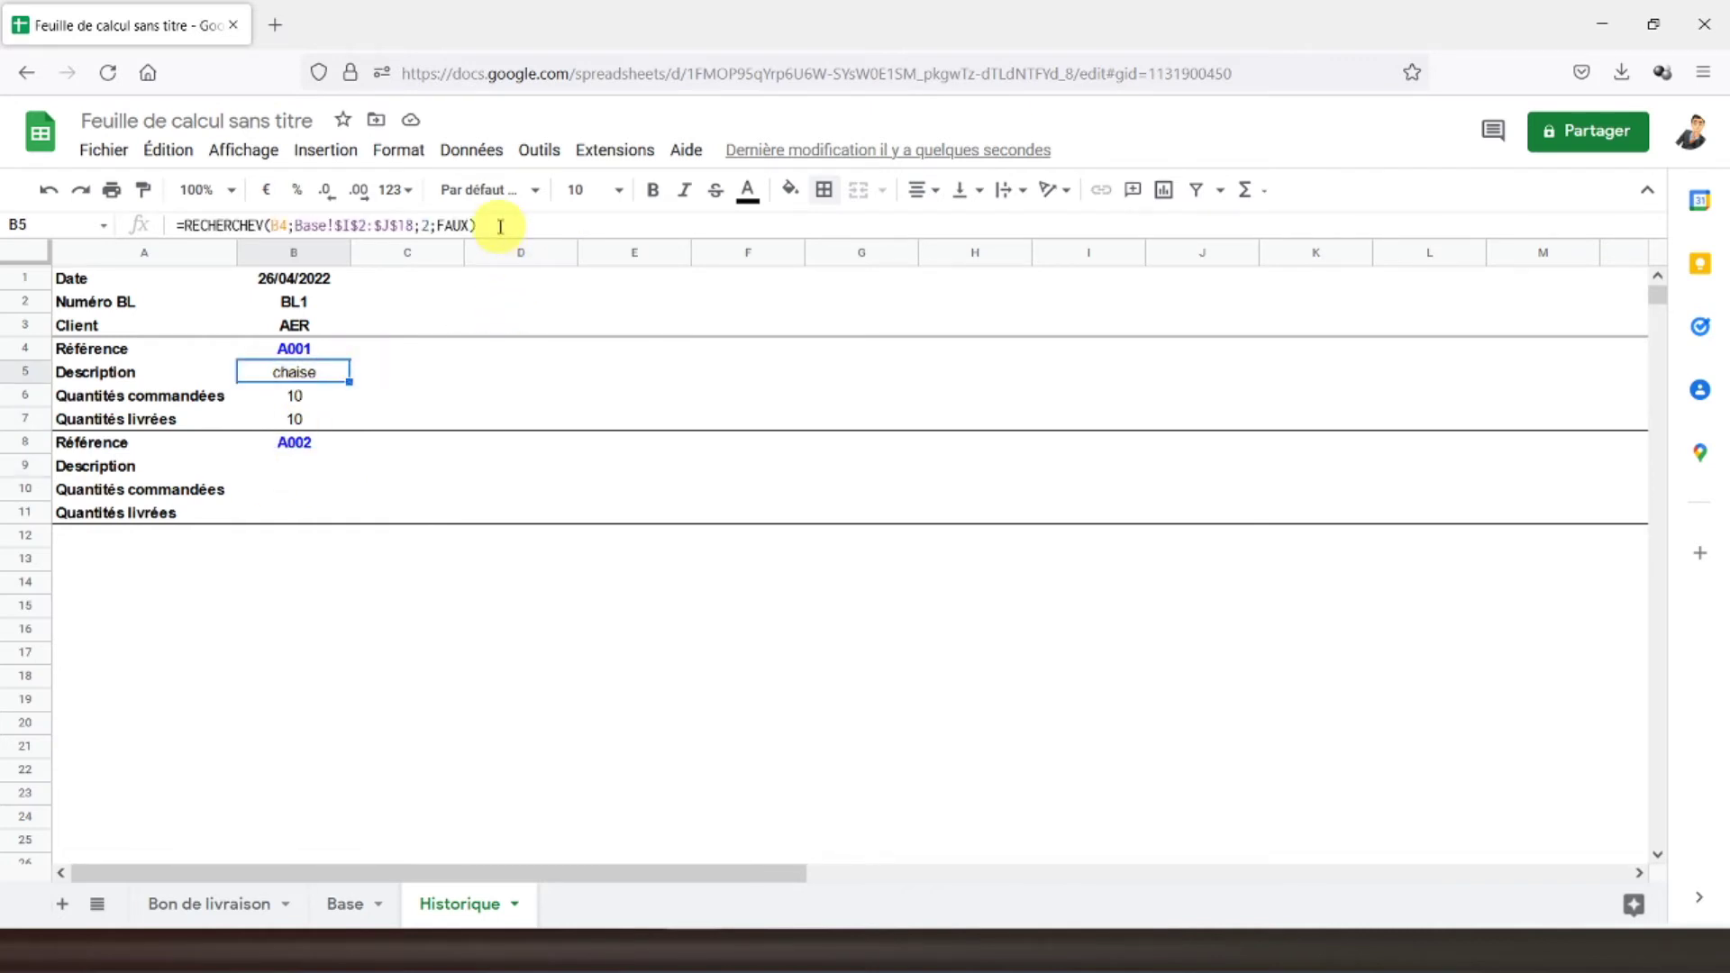
{"action": "left_click_drag", "start_coordinate": [295, 379], "coordinate": [295, 415]}
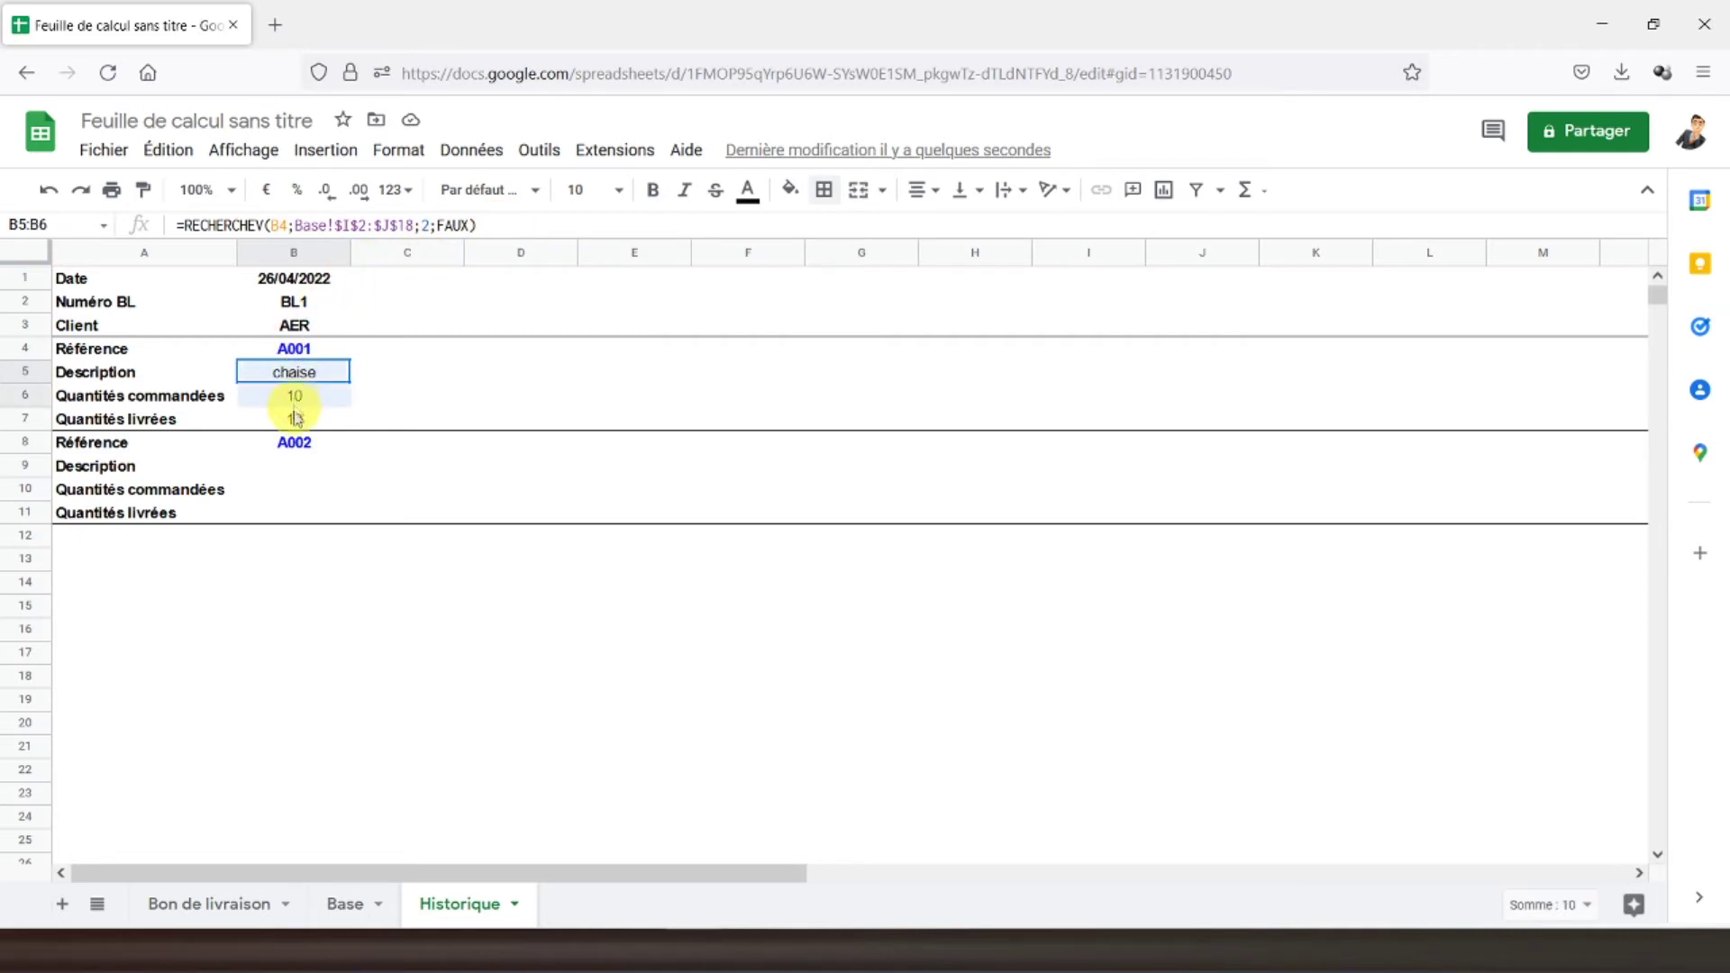
{"action": "key", "text": "ctrl+c"}
{"action": "left_click", "coordinate": [288, 467]}
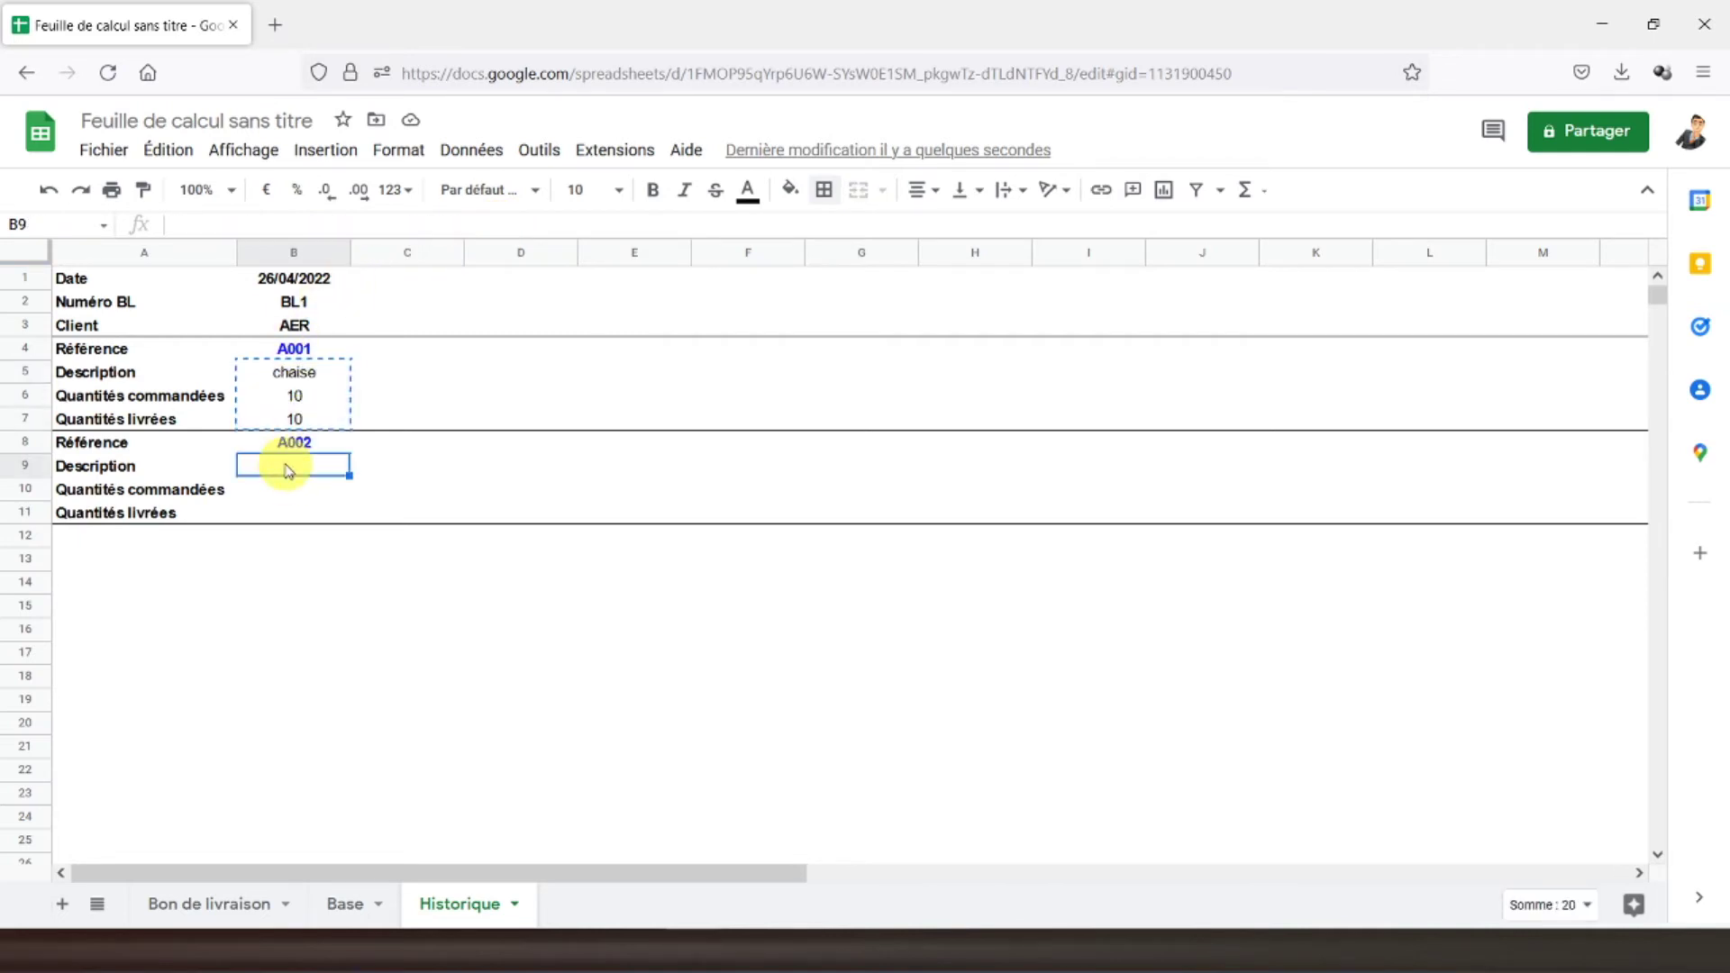
{"action": "key", "text": "ctrl+v"}
{"action": "left_click", "coordinate": [290, 463]}
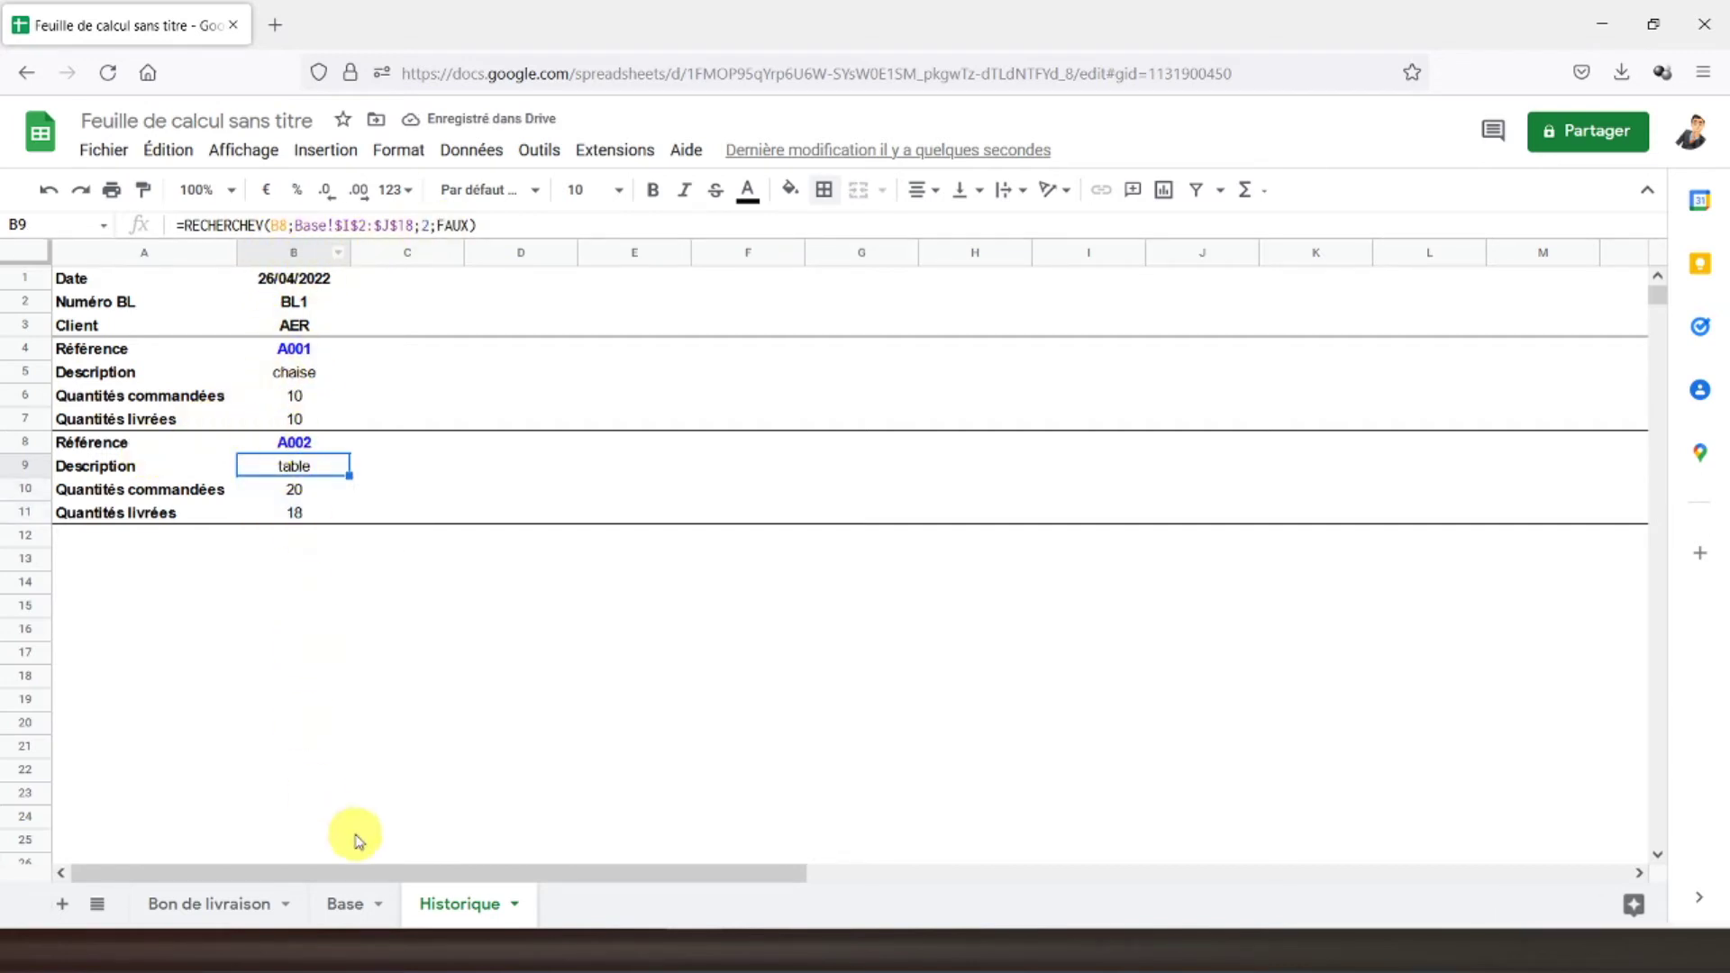
- Verify table, 20 ordered and 18 delivered against the Base and Bon de livraison sheets
{"action": "left_click", "coordinate": [345, 902]}
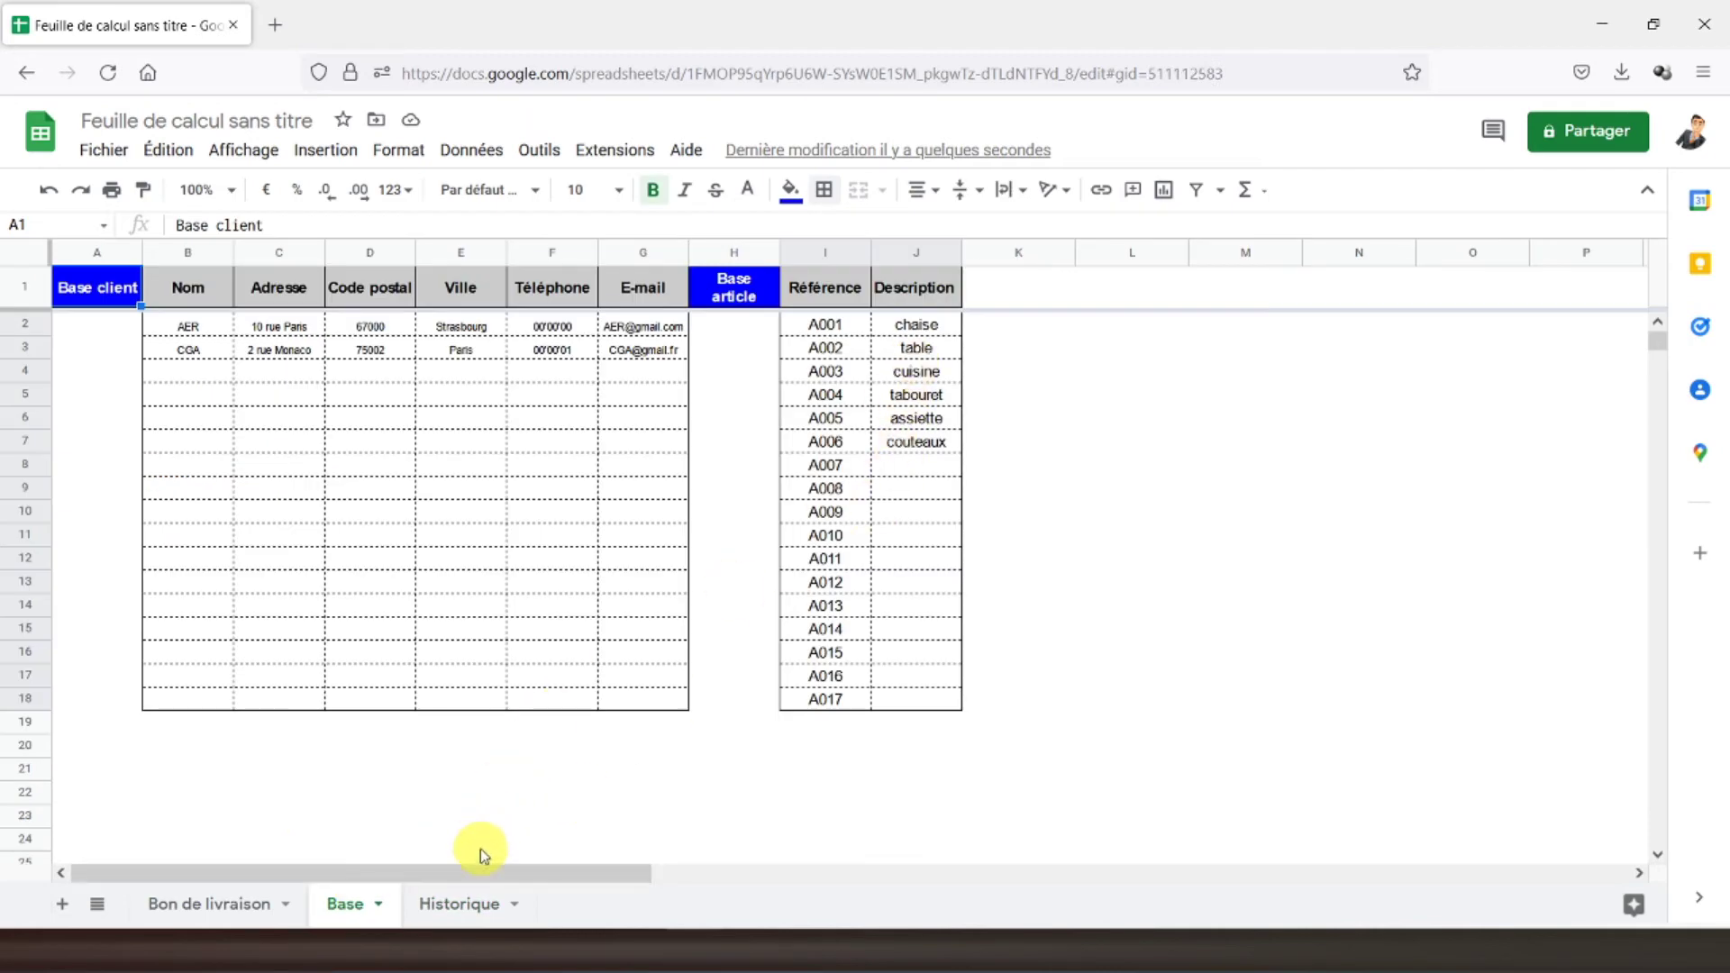
{"action": "left_click", "coordinate": [435, 901]}
{"action": "left_click", "coordinate": [293, 491]}
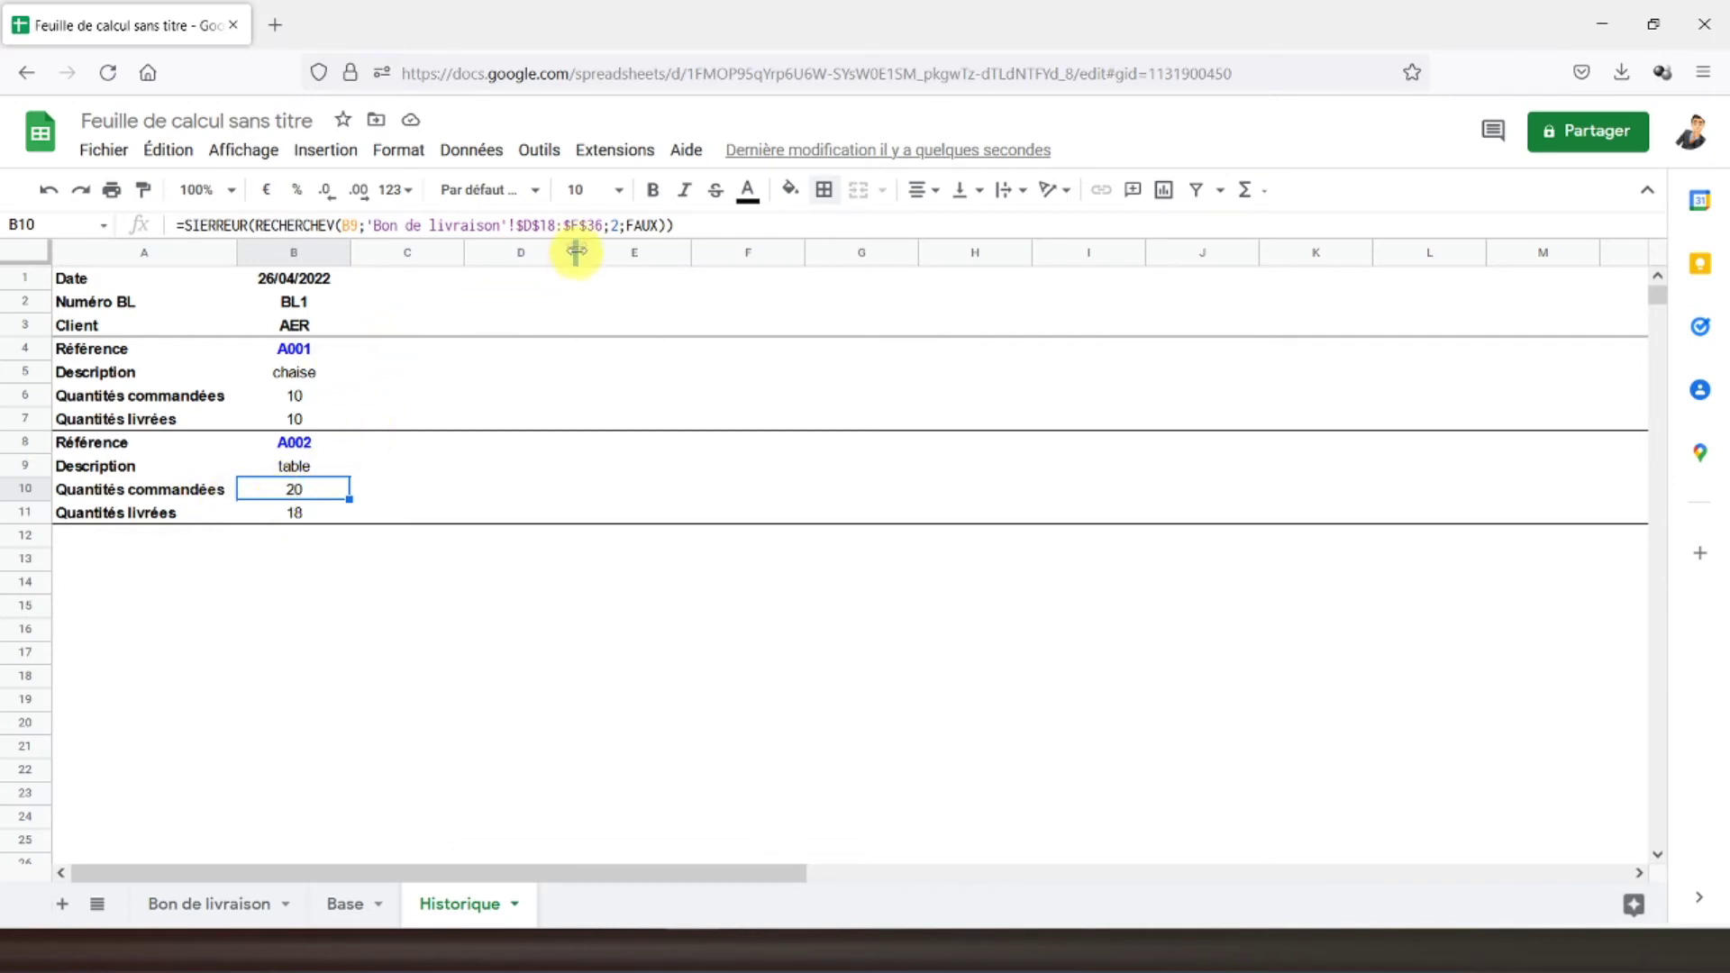
{"action": "left_click", "coordinate": [236, 903]}
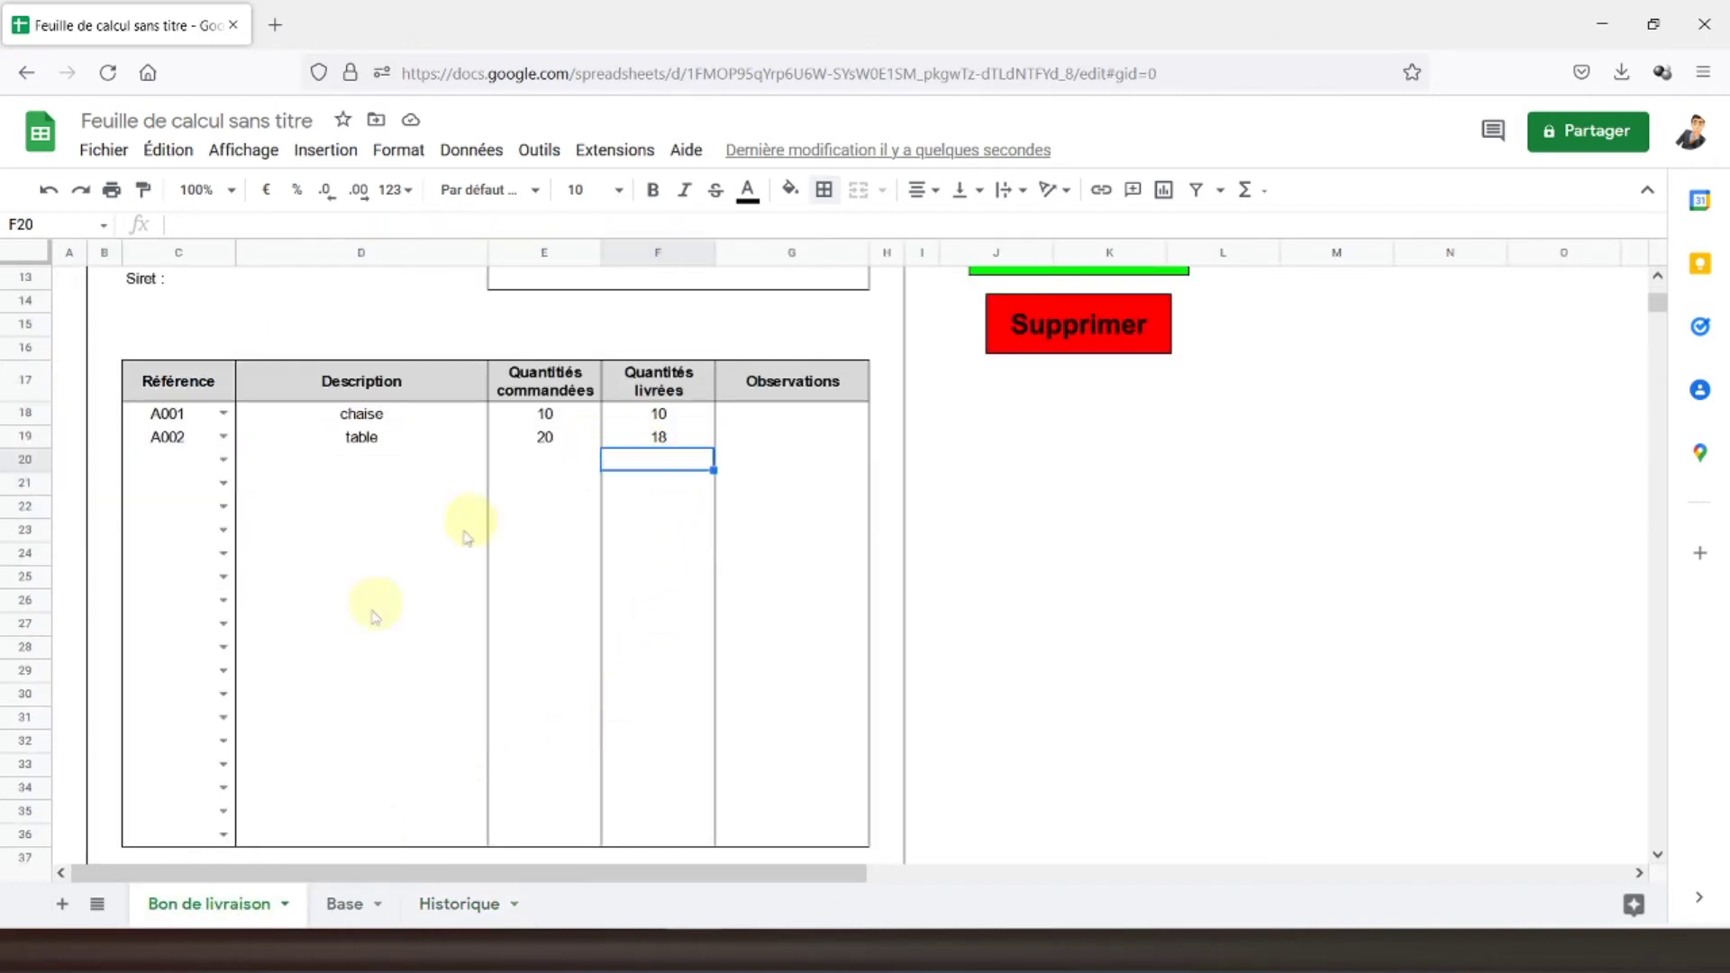
{"action": "left_click", "coordinate": [364, 910]}
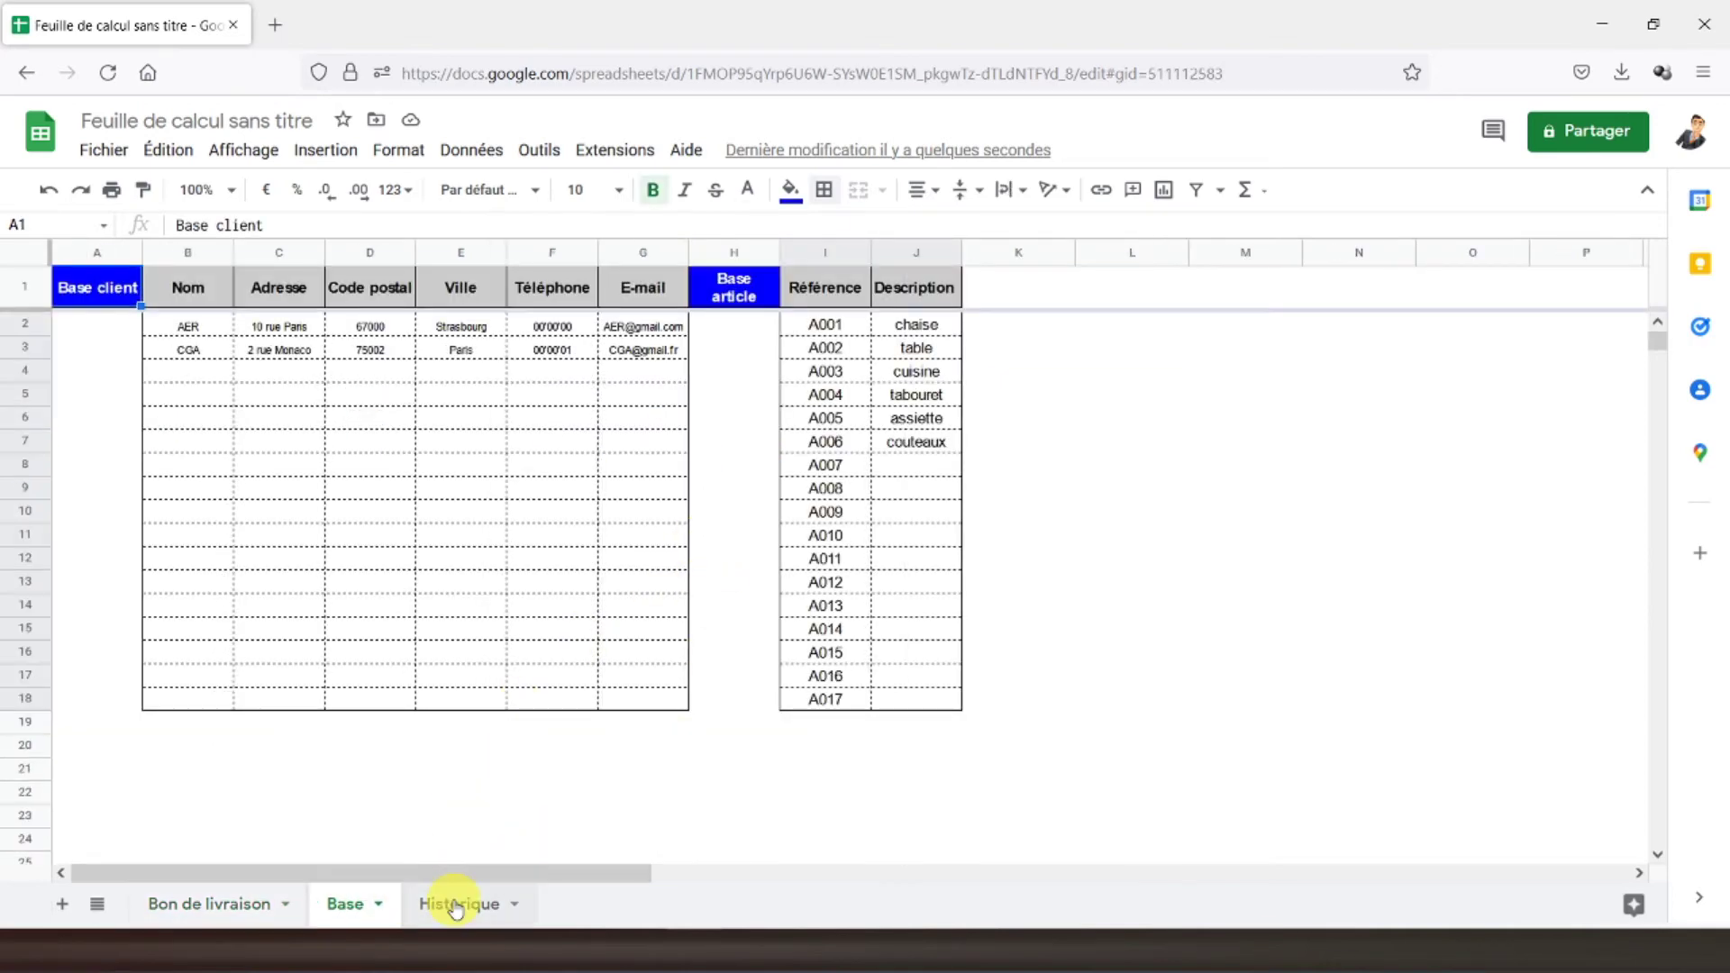
{"action": "left_click", "coordinate": [457, 904]}
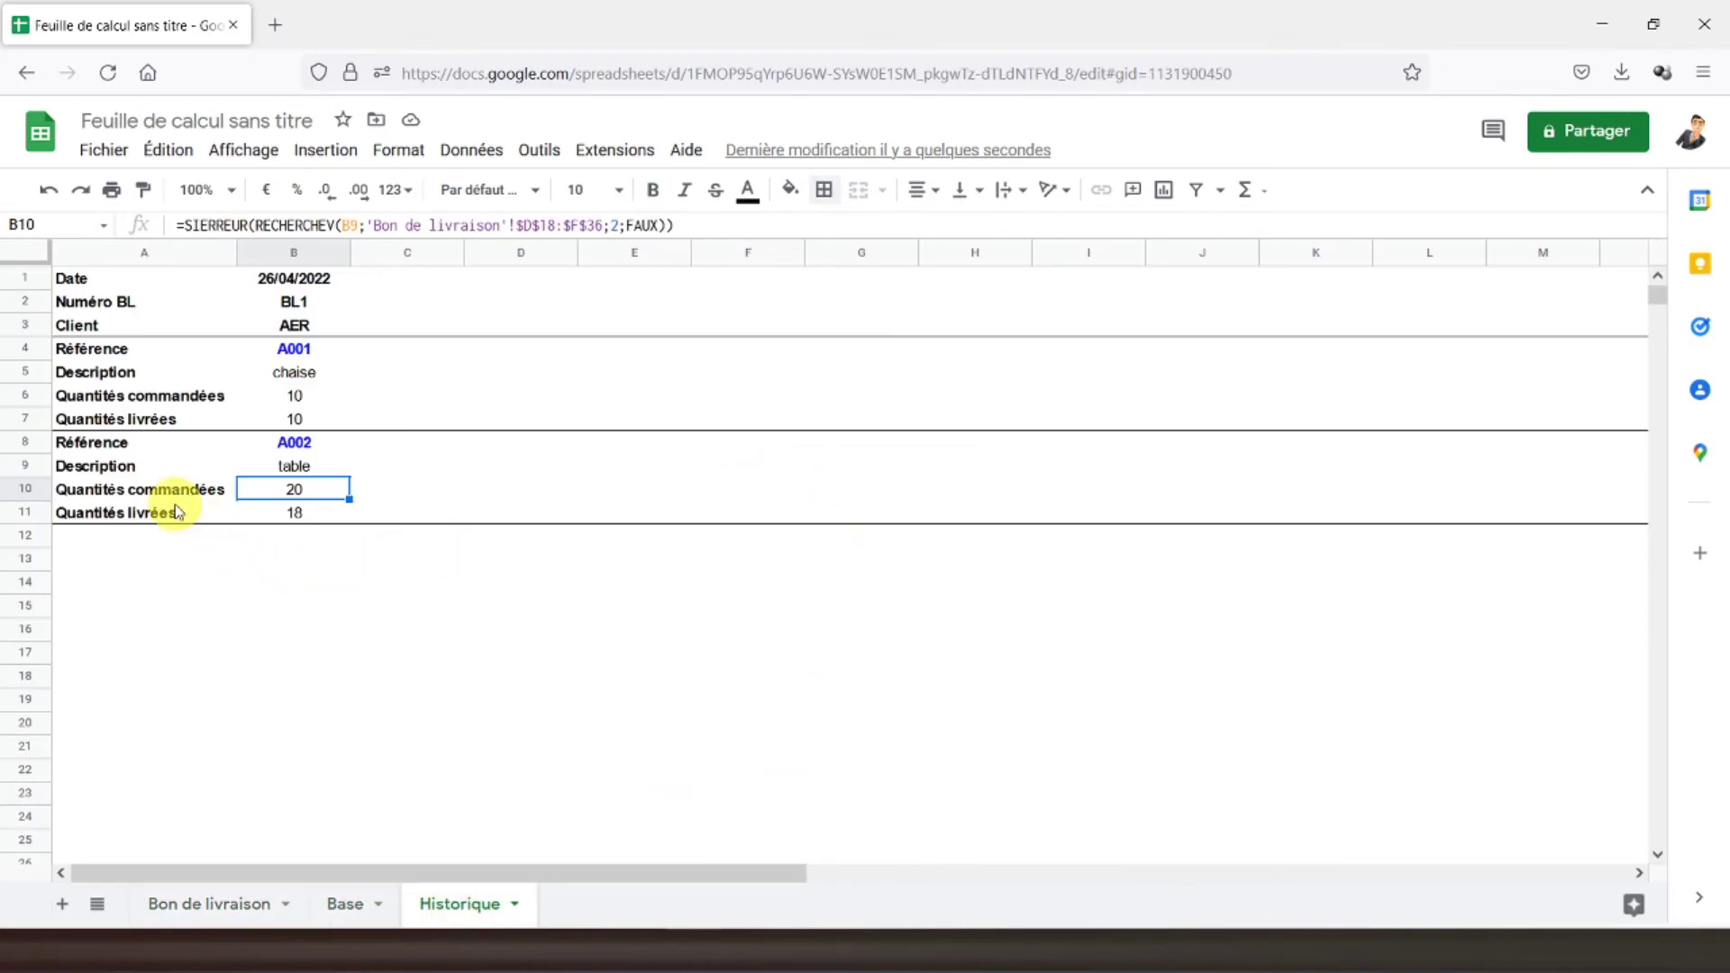
{"action": "left_click", "coordinate": [31, 443]}
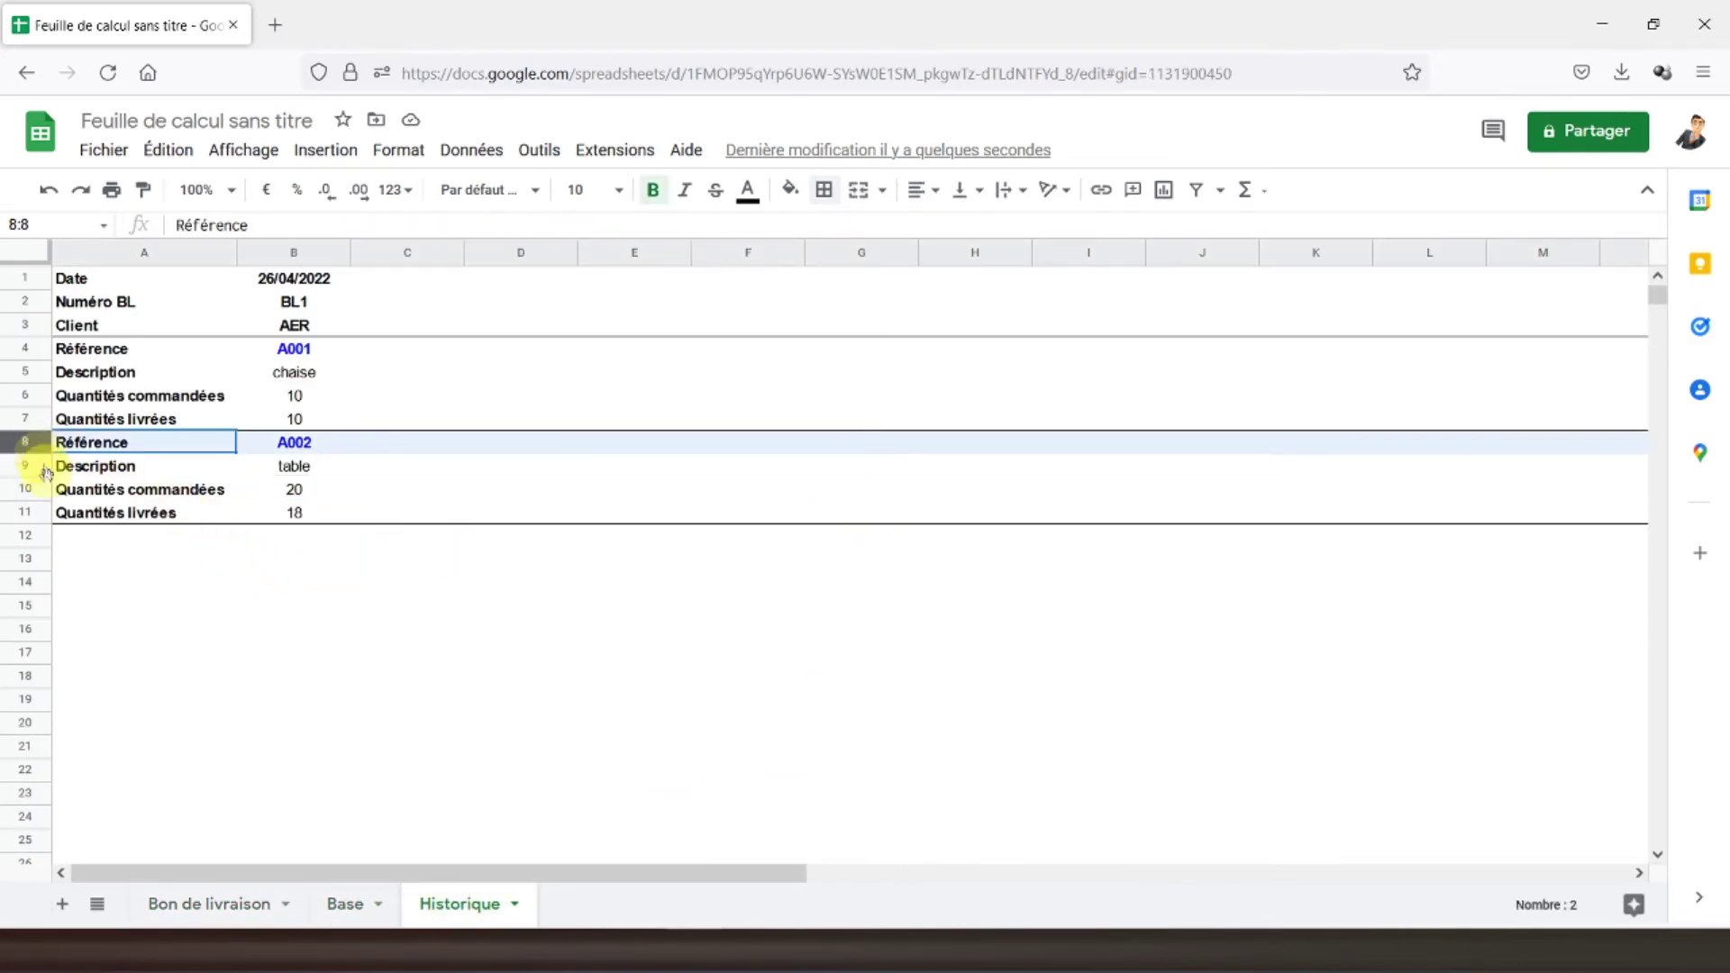
- Paste the rows 8–11 article block into rows 12–15
{"action": "left_click_drag", "start_coordinate": [47, 472], "coordinate": [49, 504]}
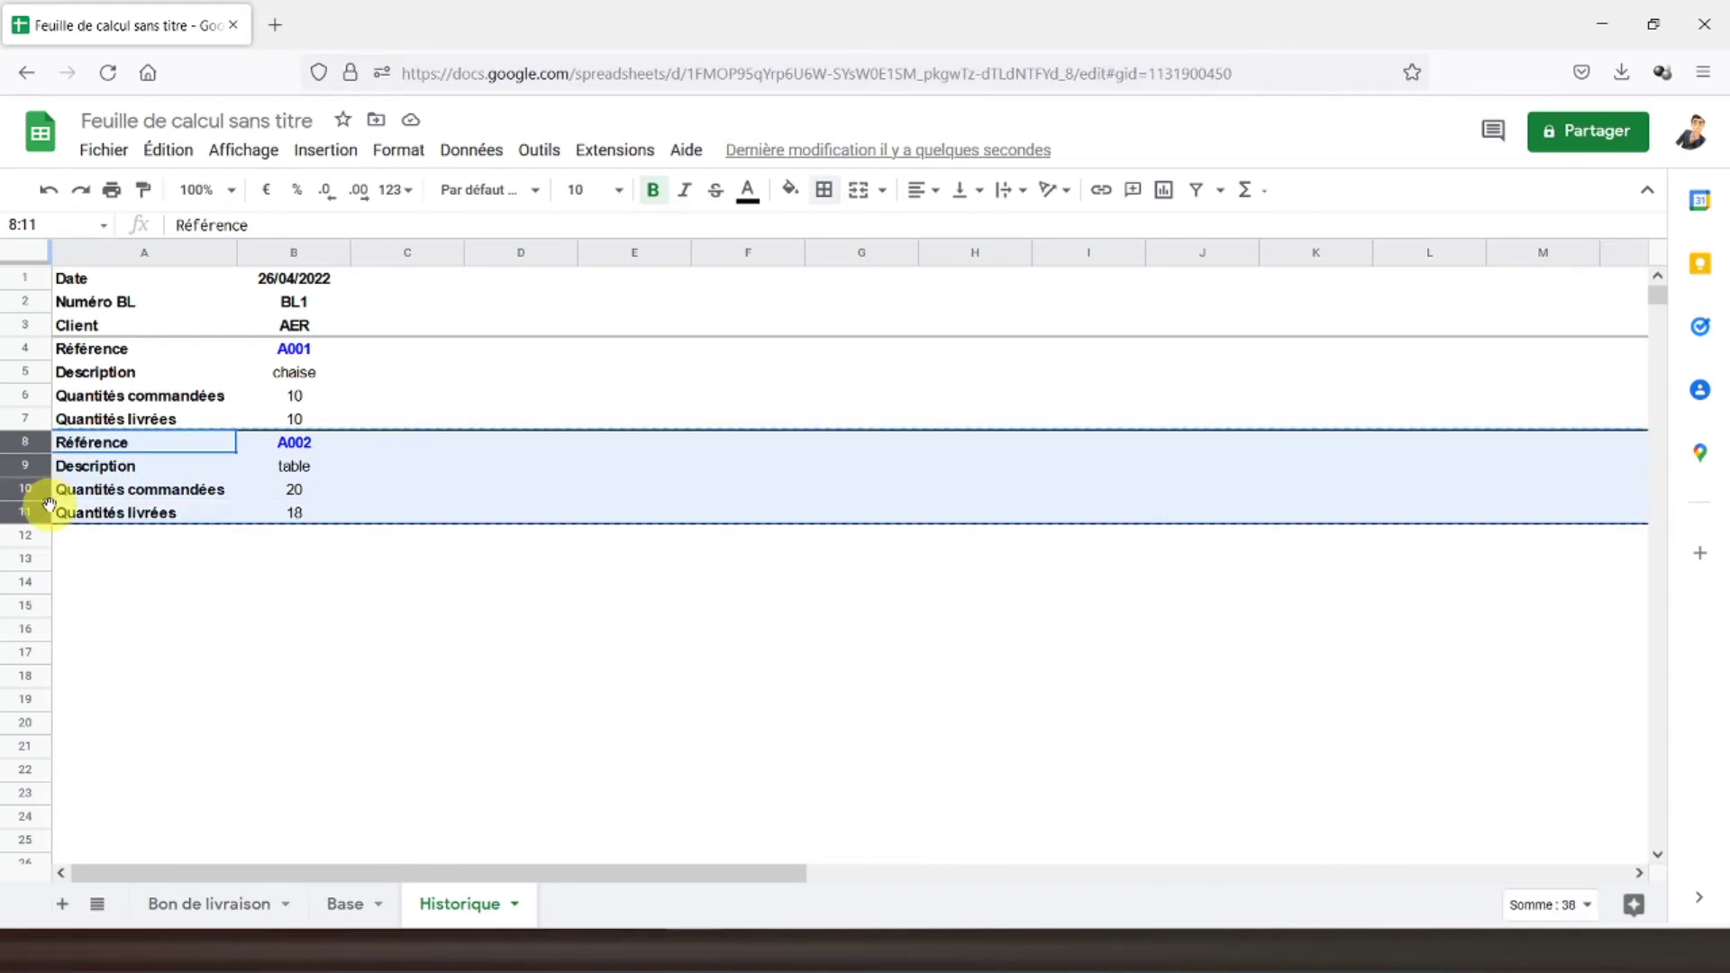
{"action": "left_click", "coordinate": [72, 539]}
{"action": "key", "text": "ctrl+v"}
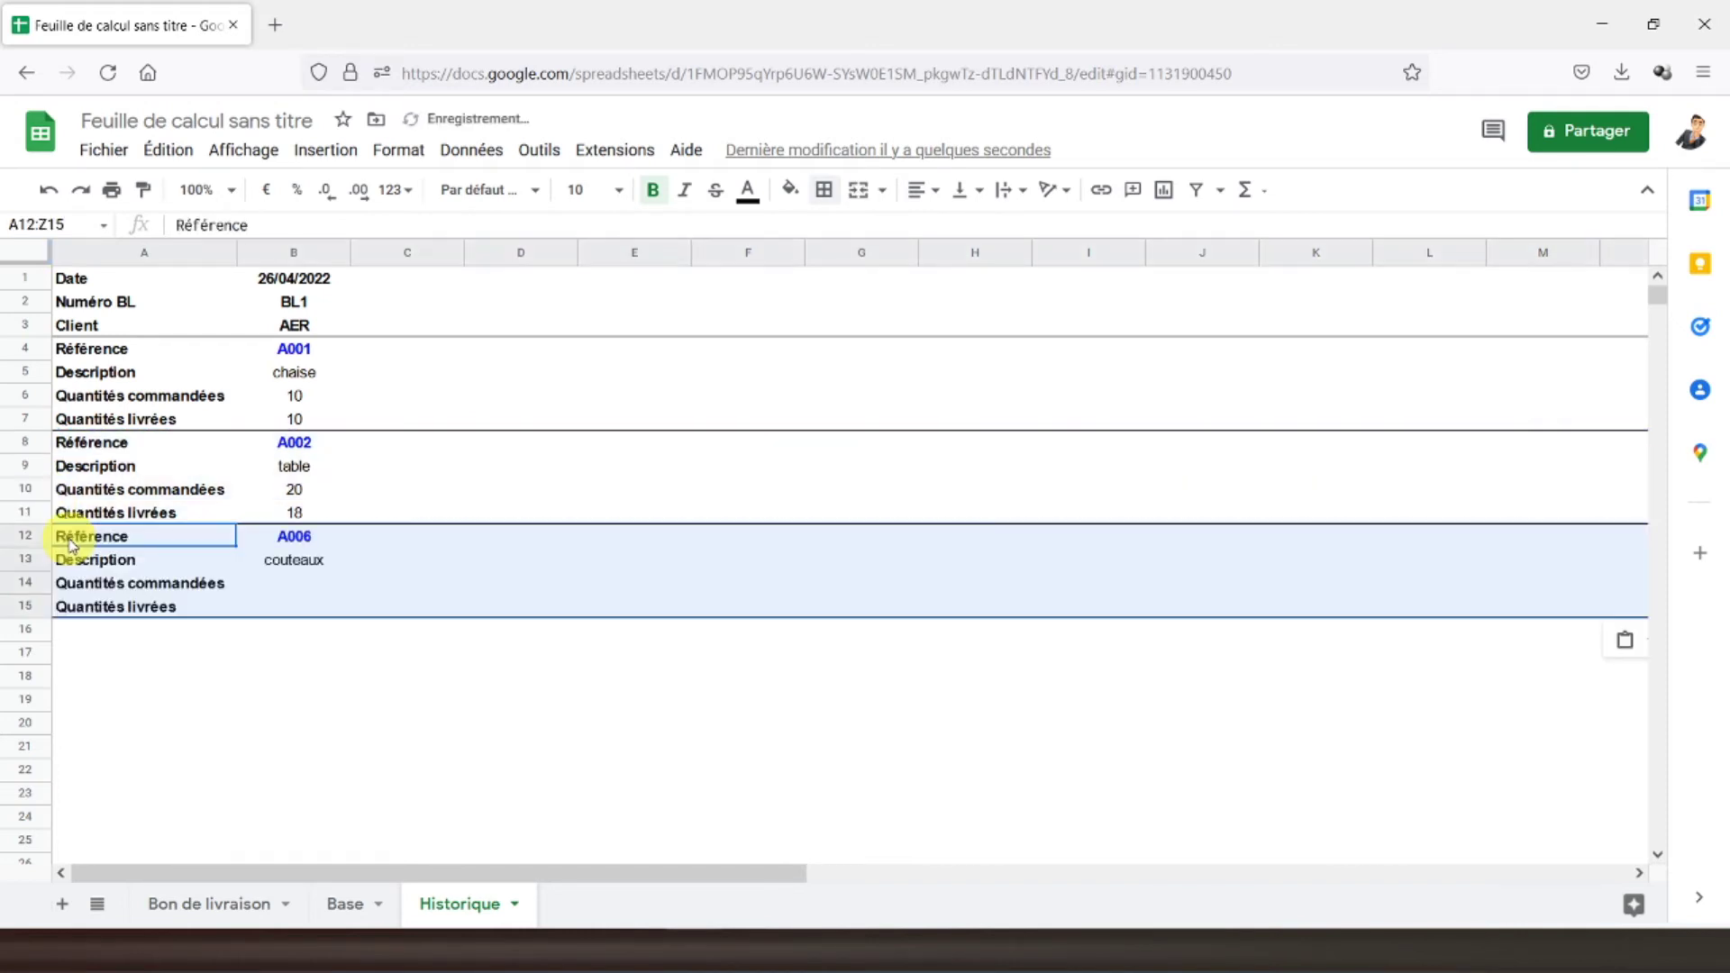
- Link B12 to =Base!I4 so the third block shows A003, cuisine
{"action": "left_click", "coordinate": [290, 538]}
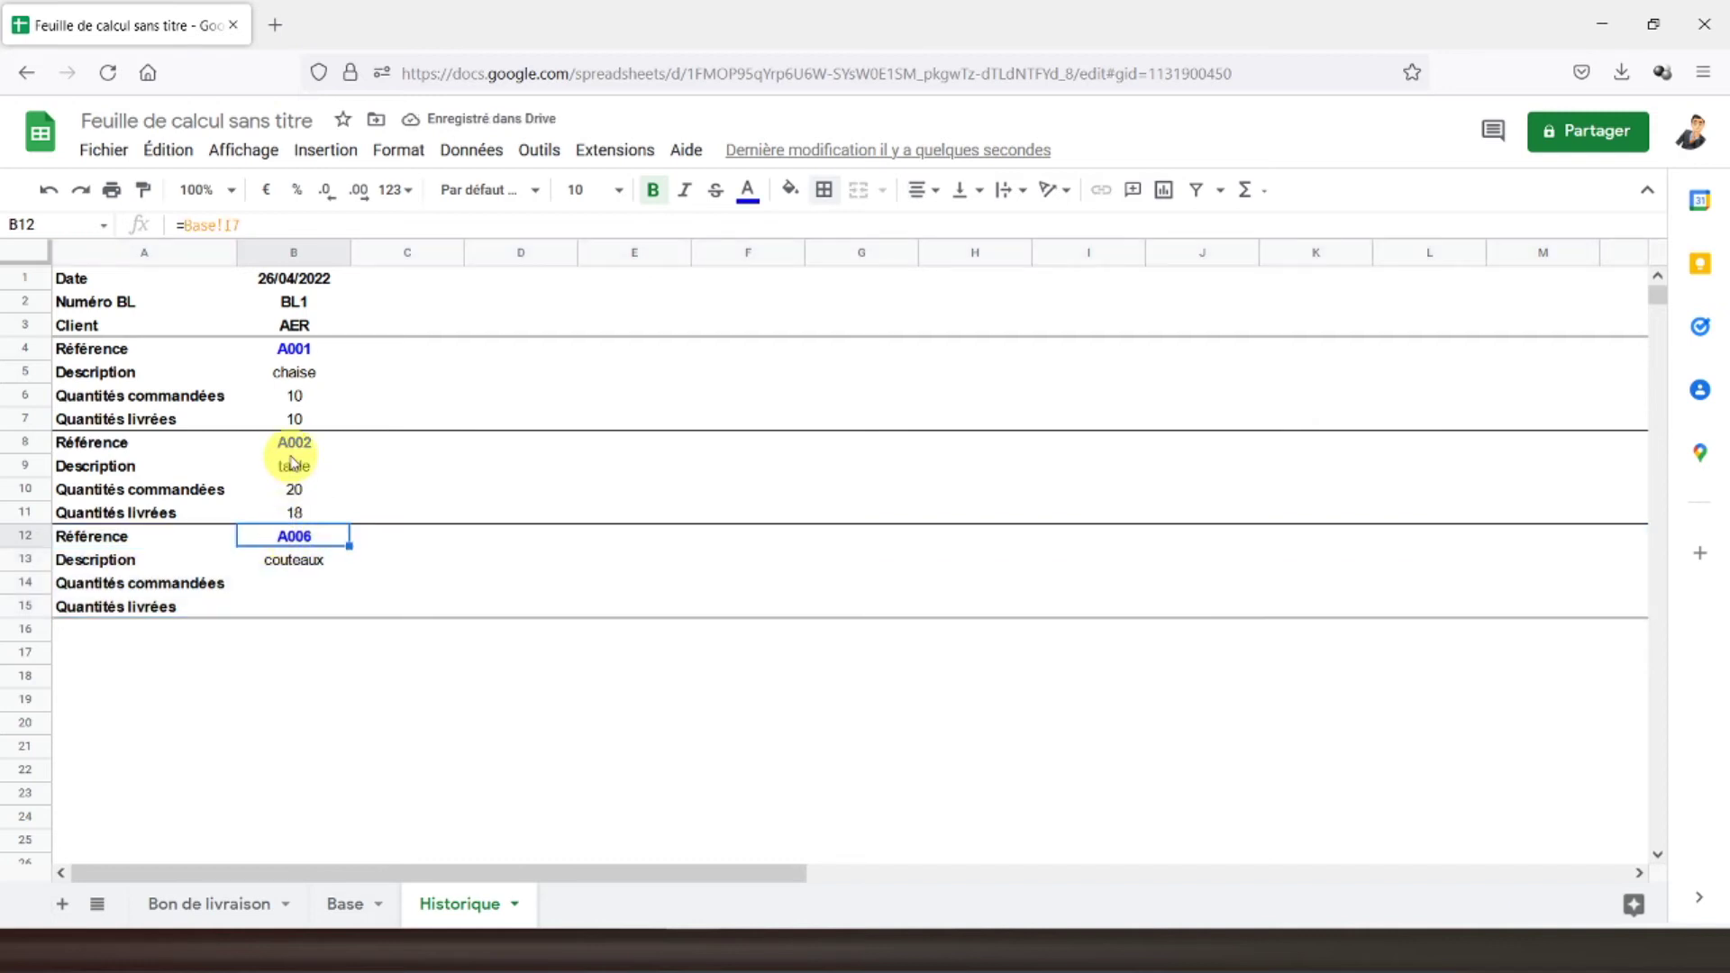
{"action": "type", "text": "="}
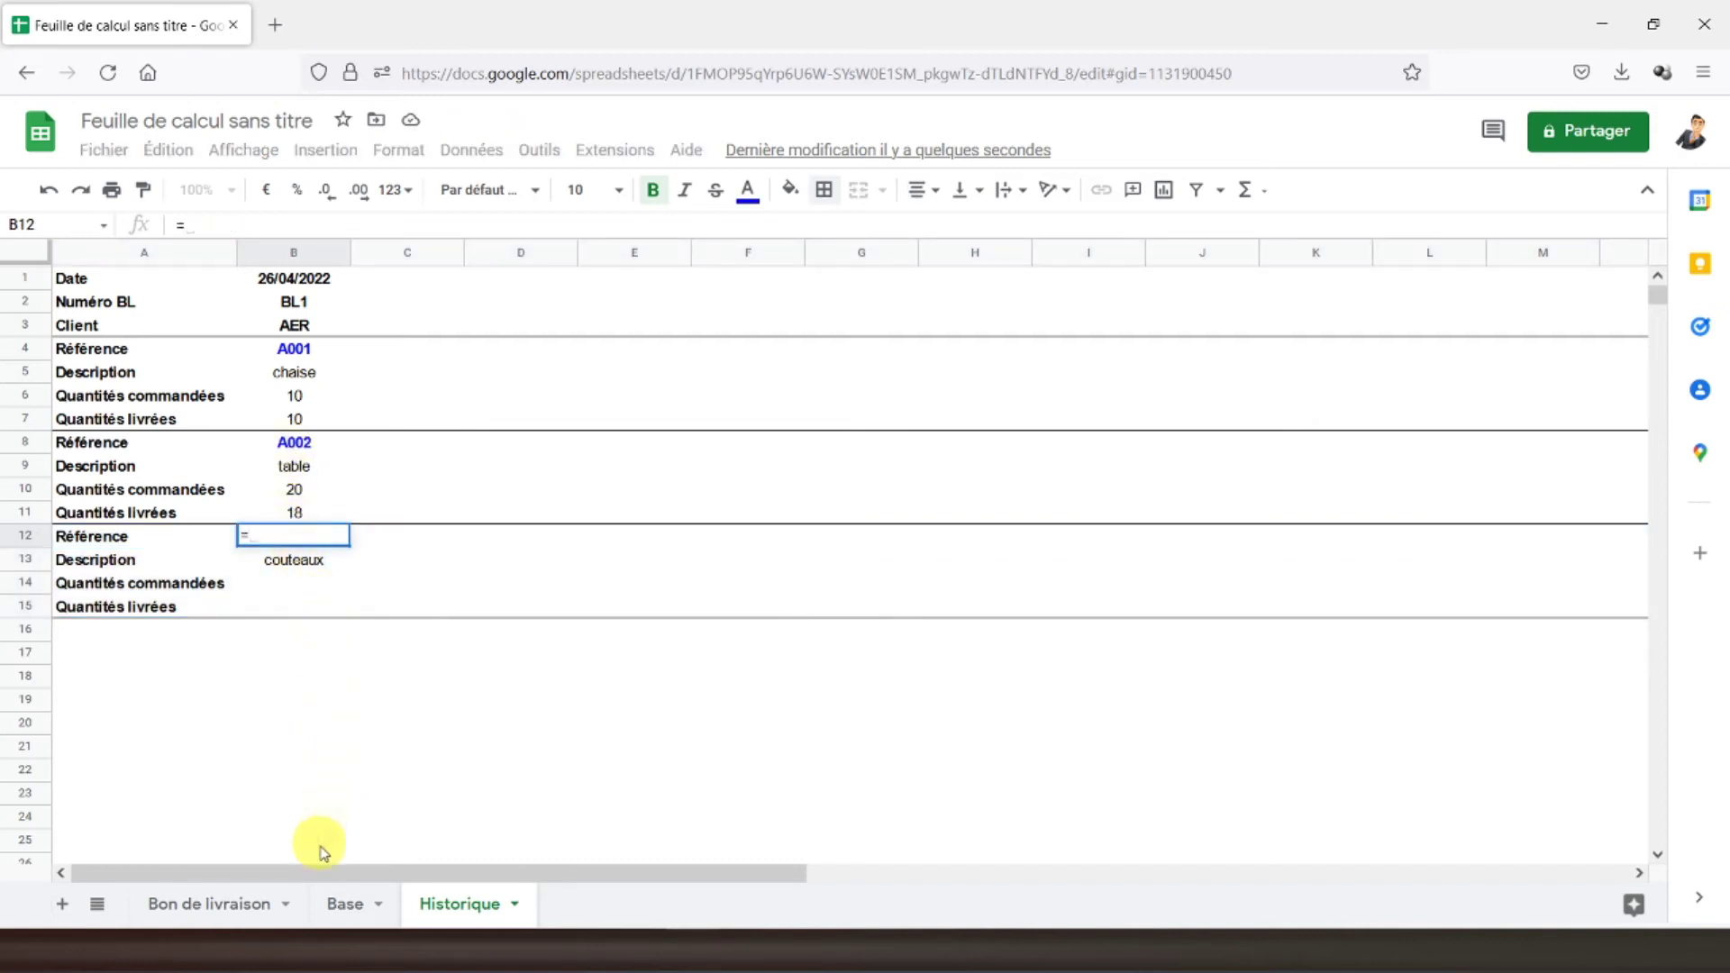
{"action": "left_click", "coordinate": [345, 904]}
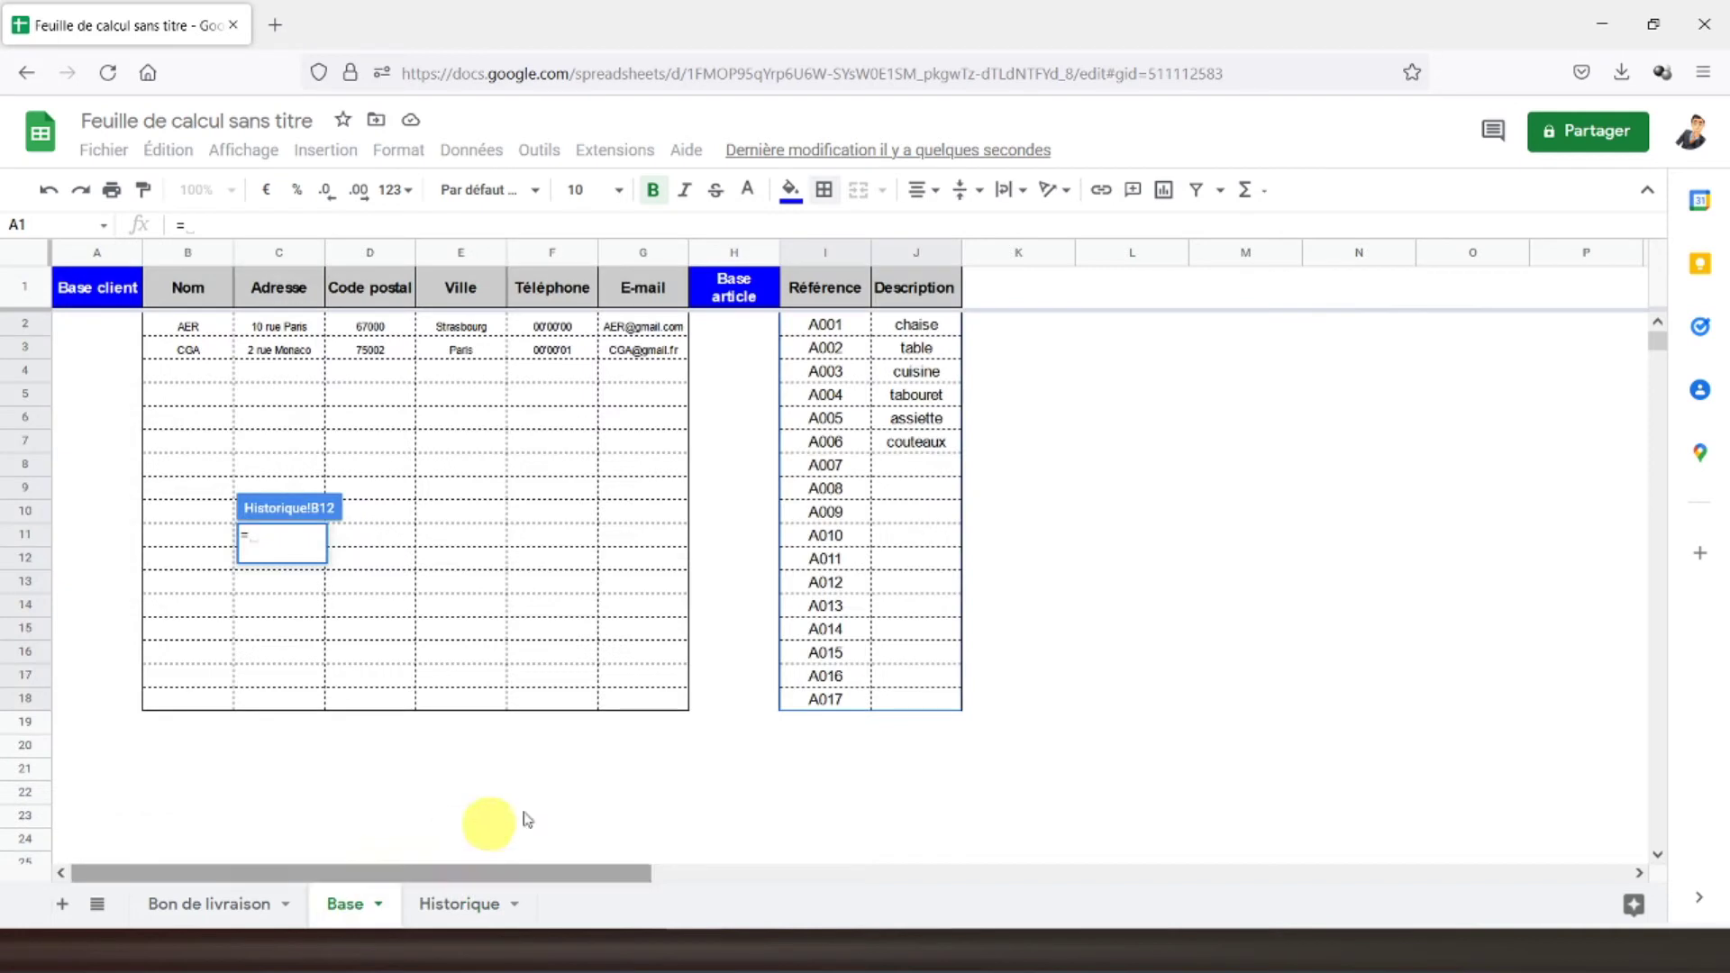
{"action": "left_click", "coordinate": [837, 373]}
{"action": "key", "text": "Return"}
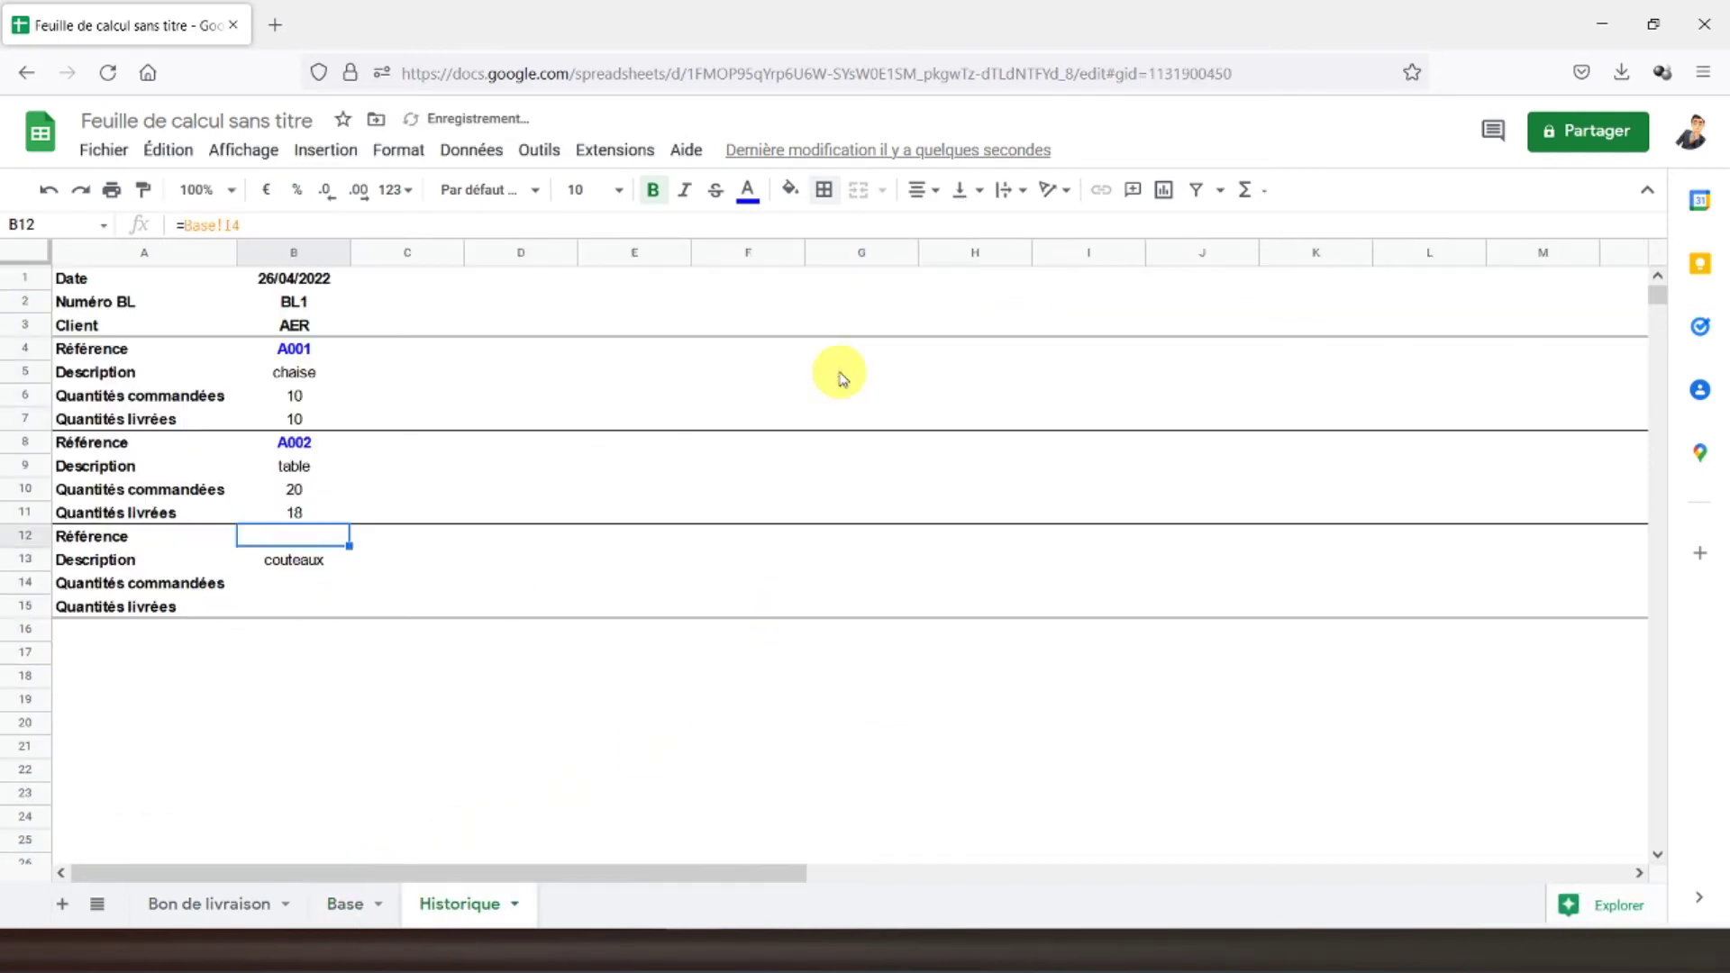
{"action": "left_click", "coordinate": [303, 587]}
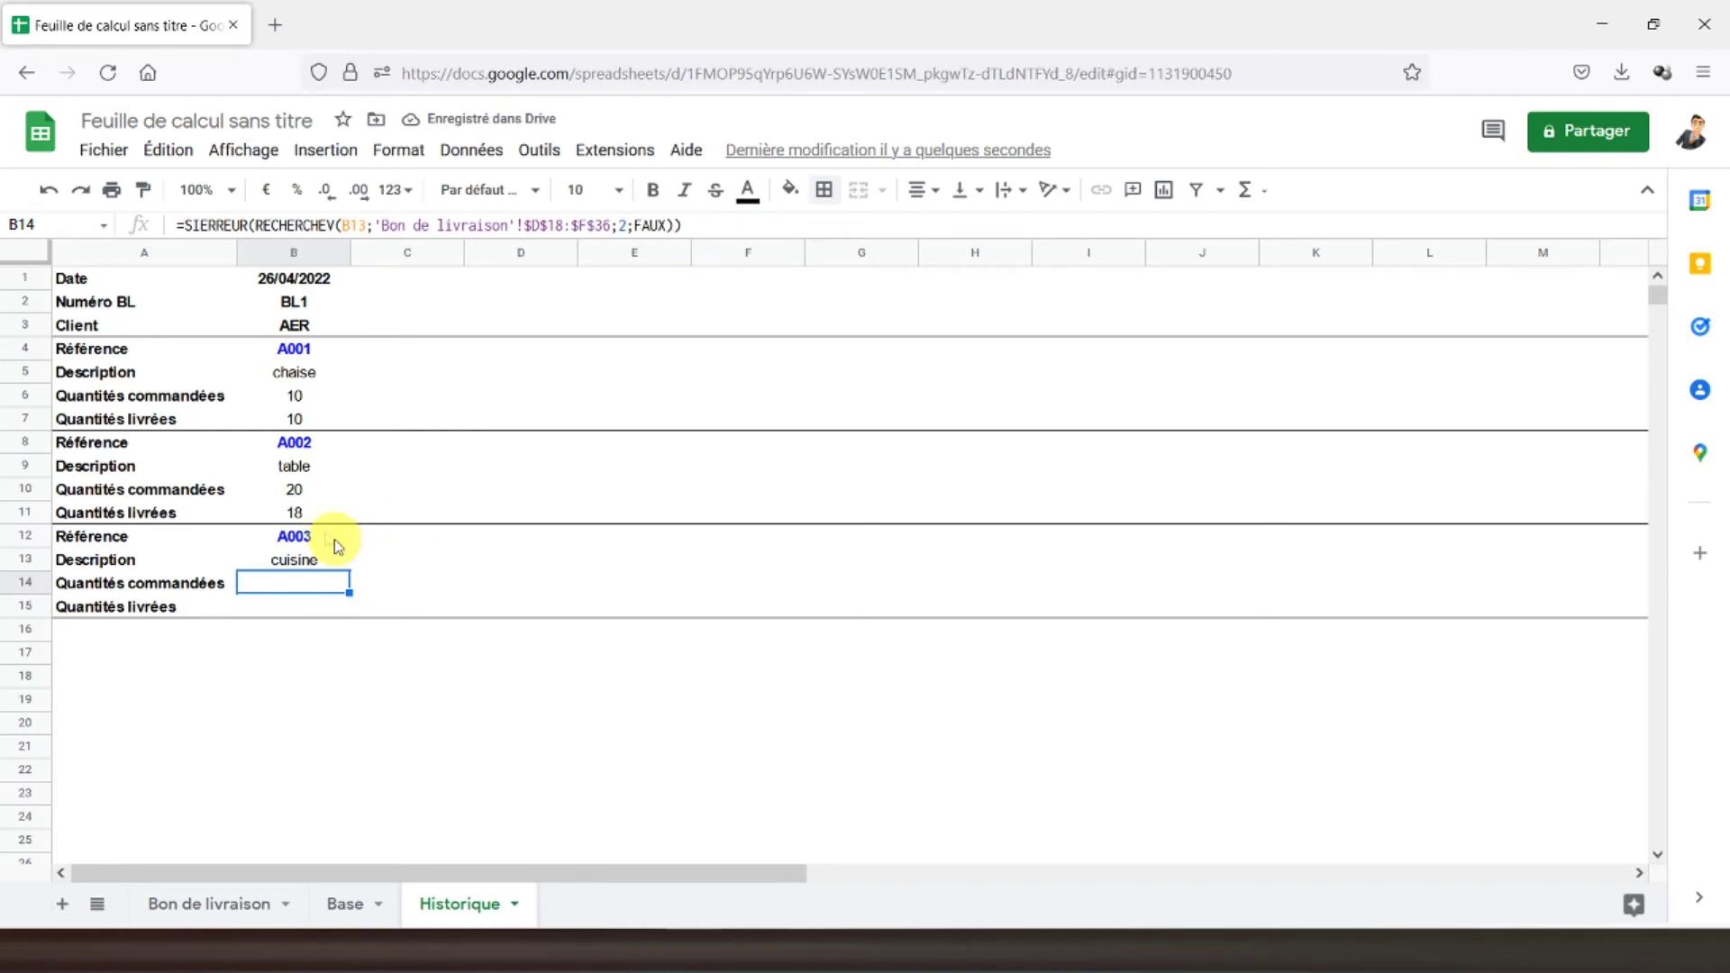
{"action": "left_click", "coordinate": [296, 490]}
{"action": "left_click", "coordinate": [288, 514]}
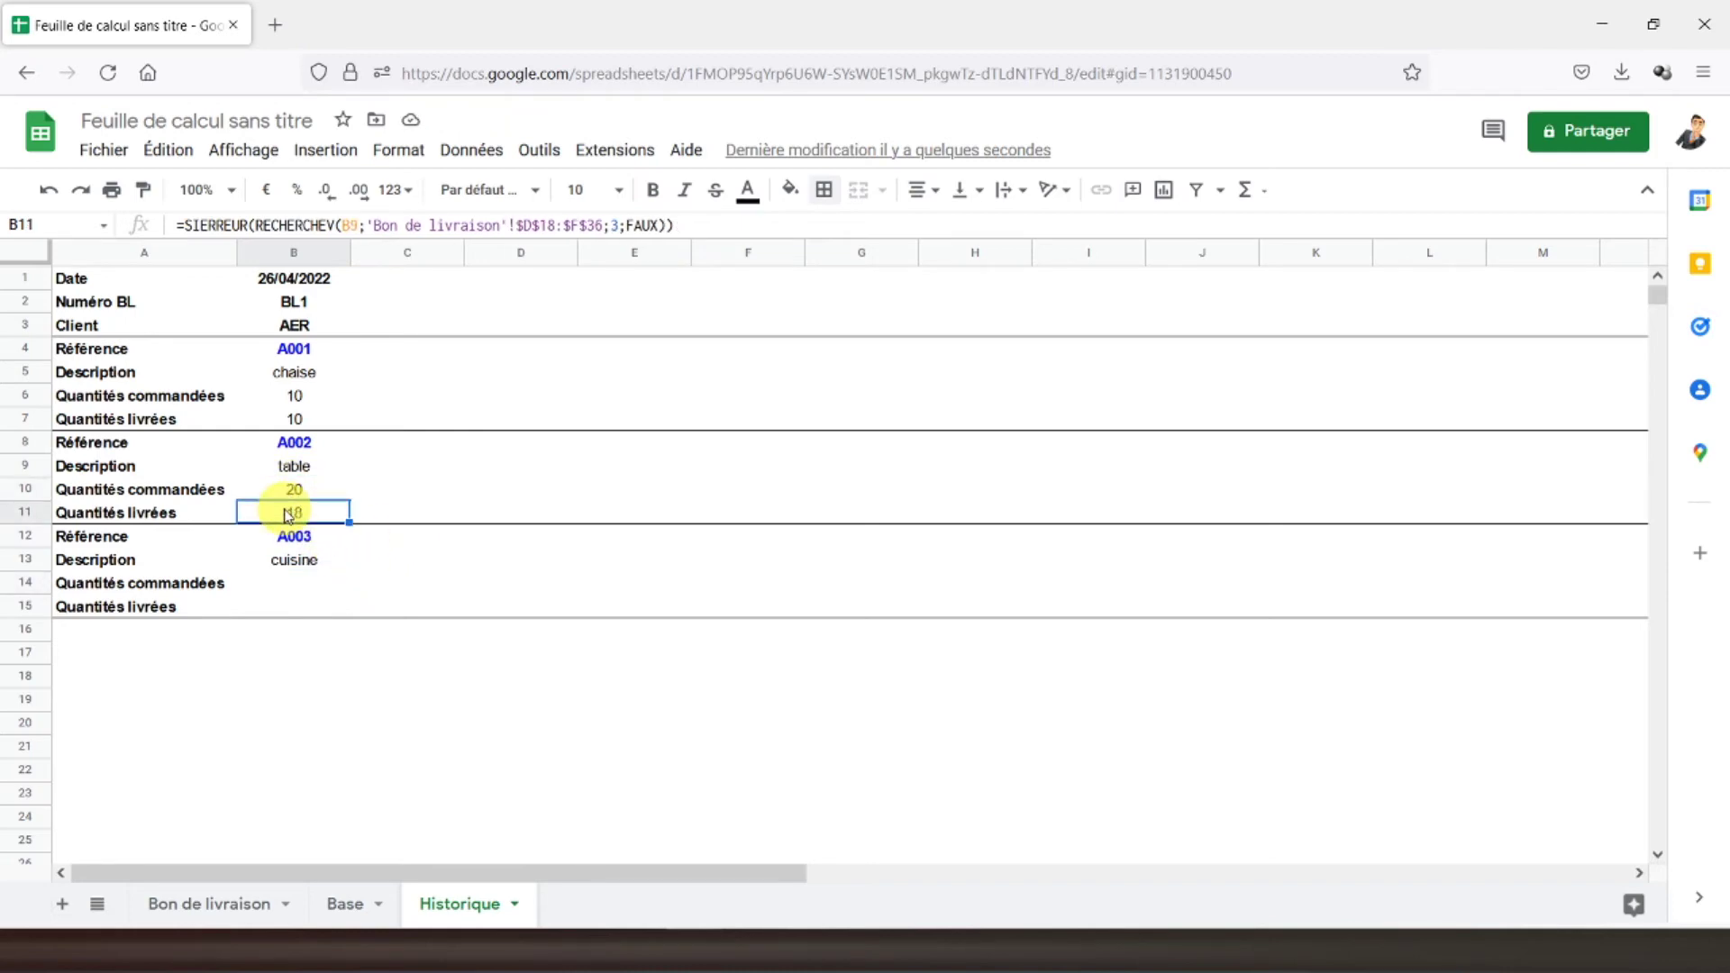
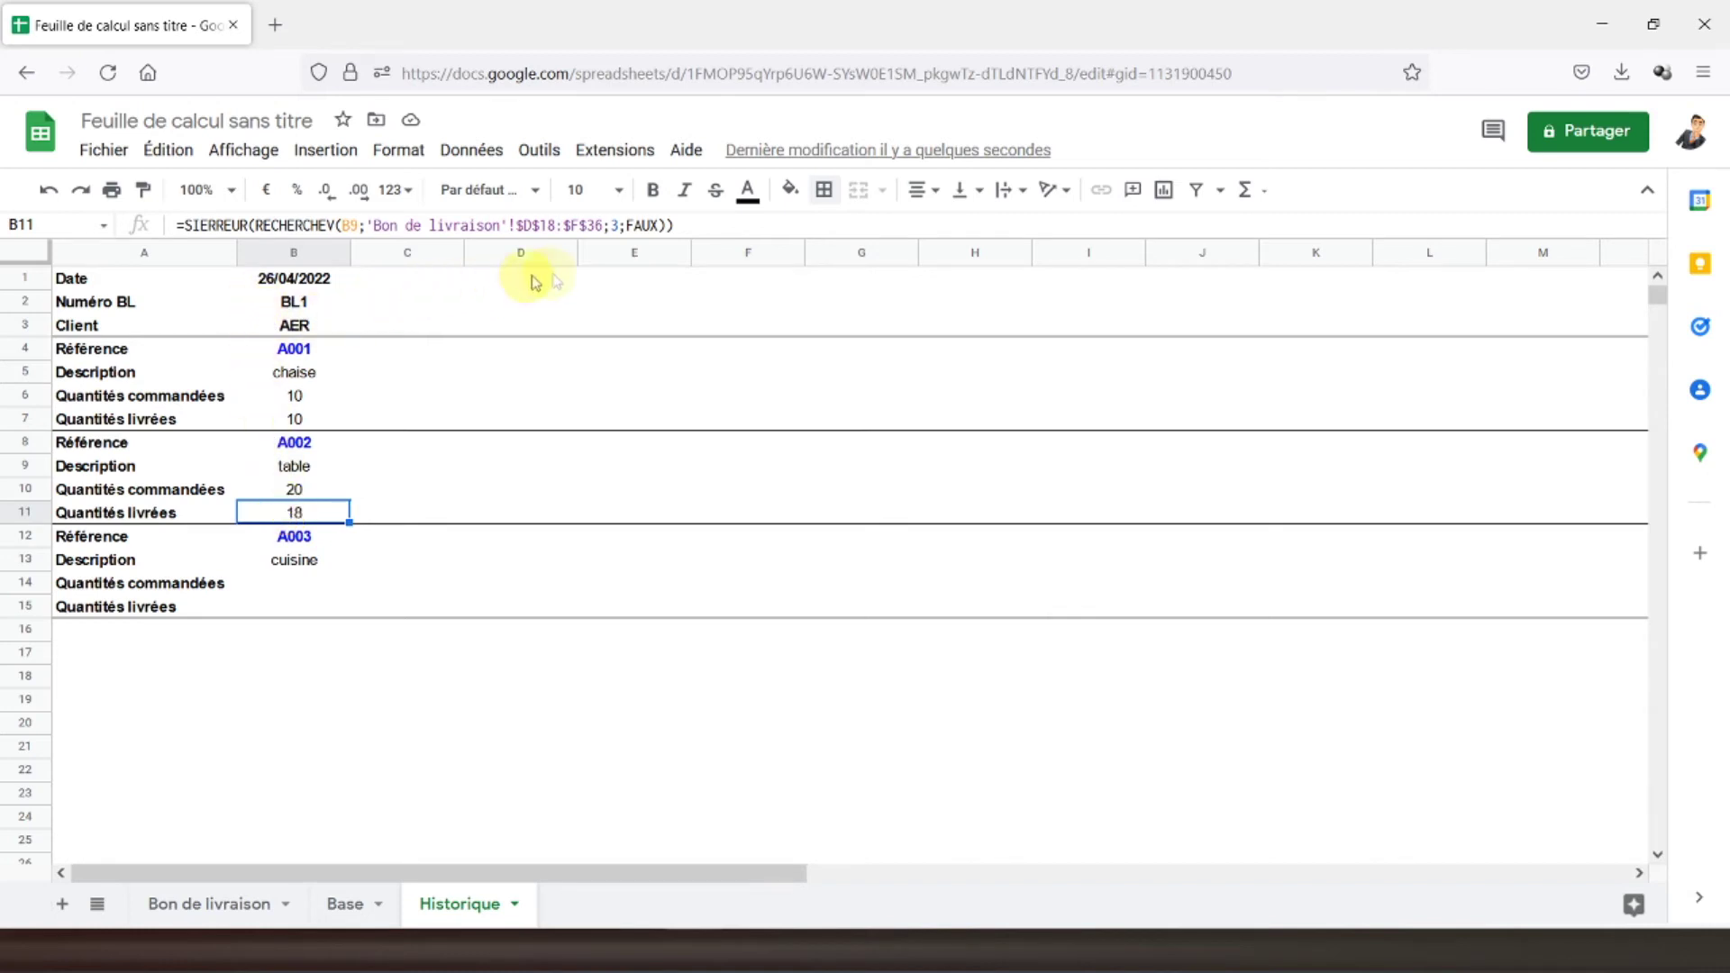
- Add ;0 as the SIERREUR error value to the B6 and B7 quantity lookup formulas
{"action": "left_click", "coordinate": [298, 402]}
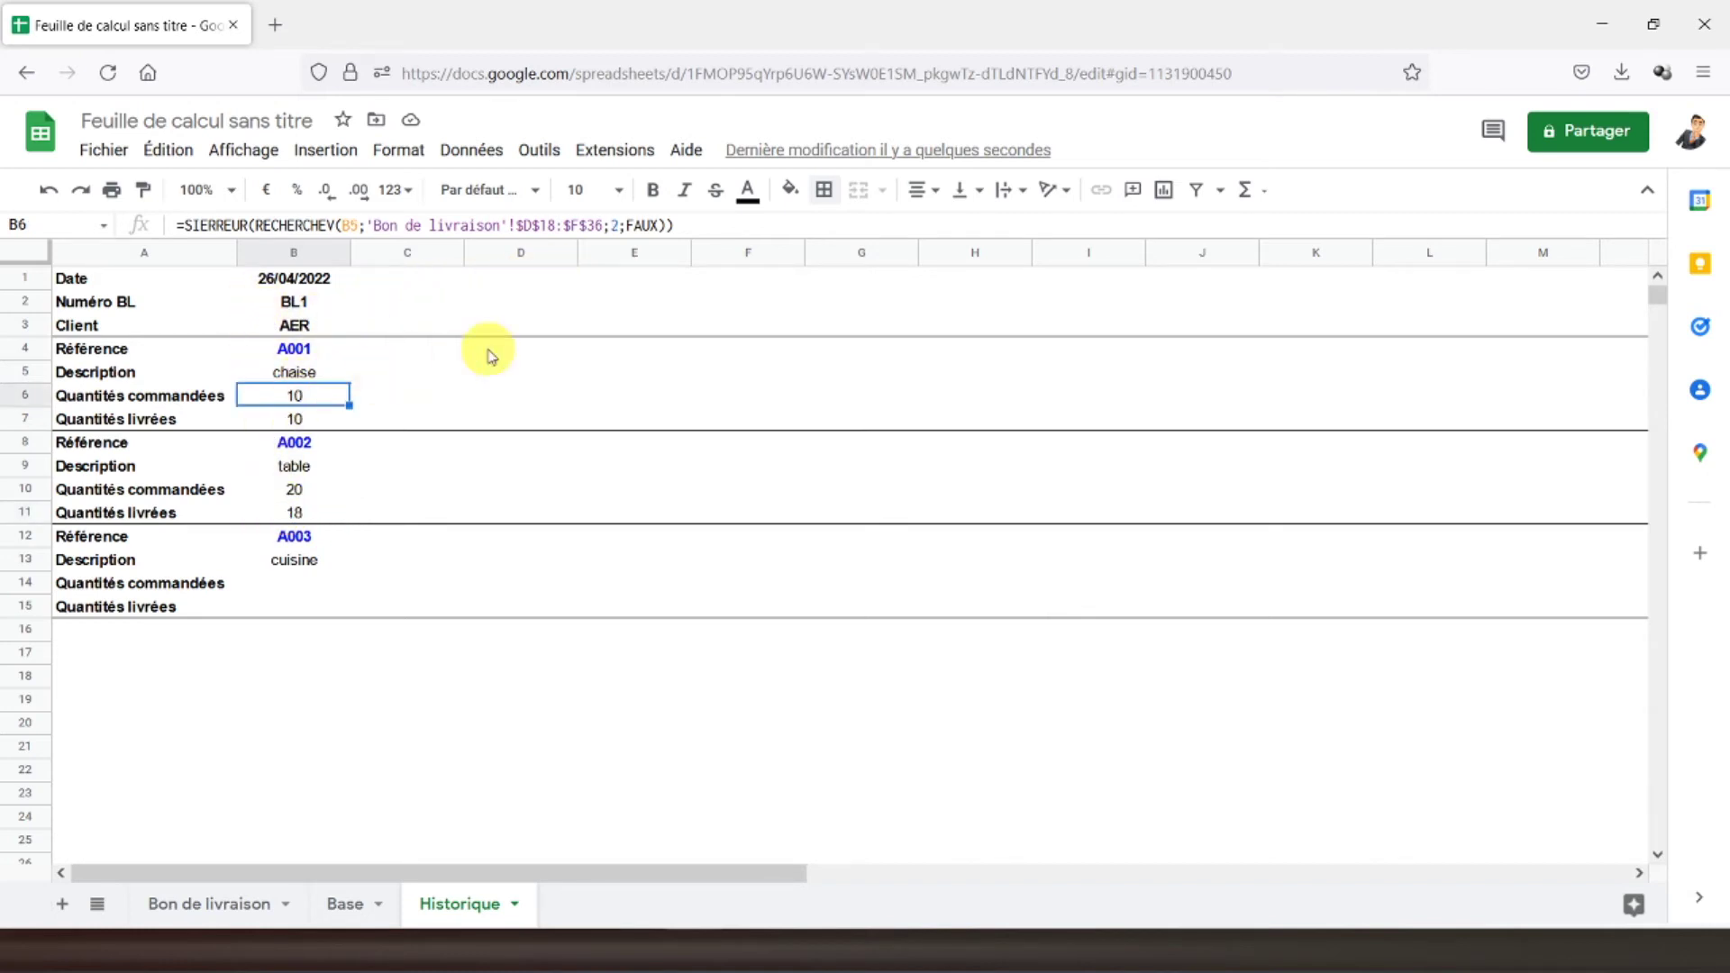
{"action": "left_click", "coordinate": [672, 227]}
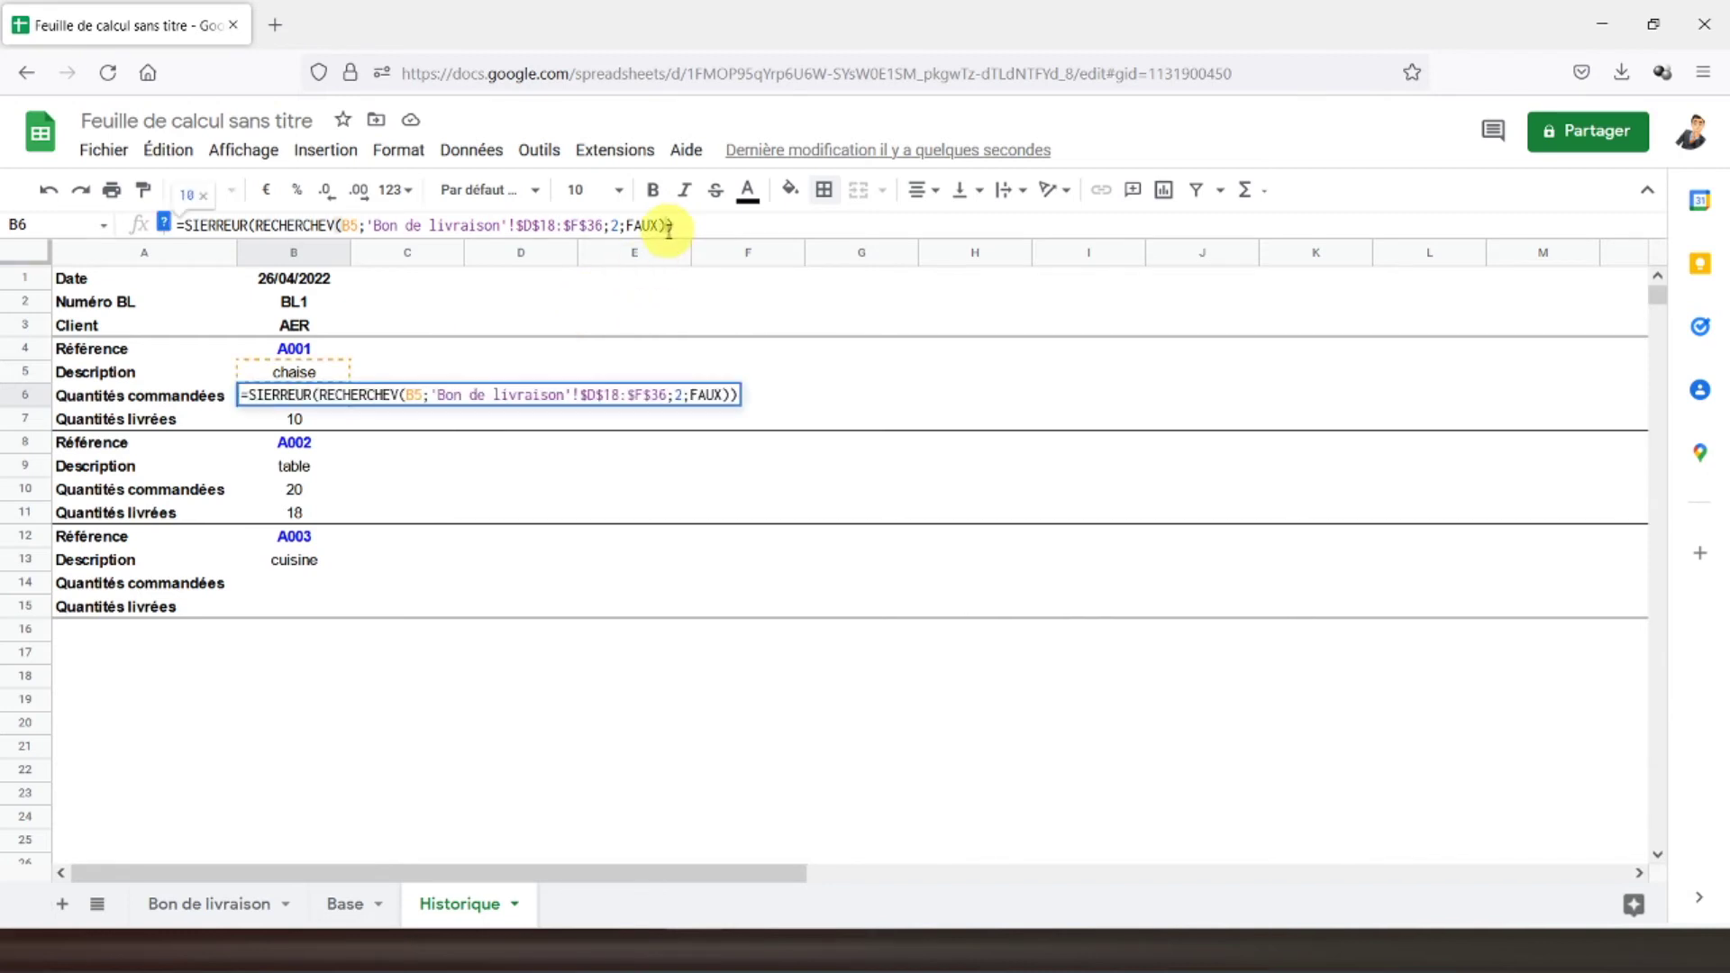
{"action": "type", "text": ";0"}
{"action": "key", "text": "Return"}
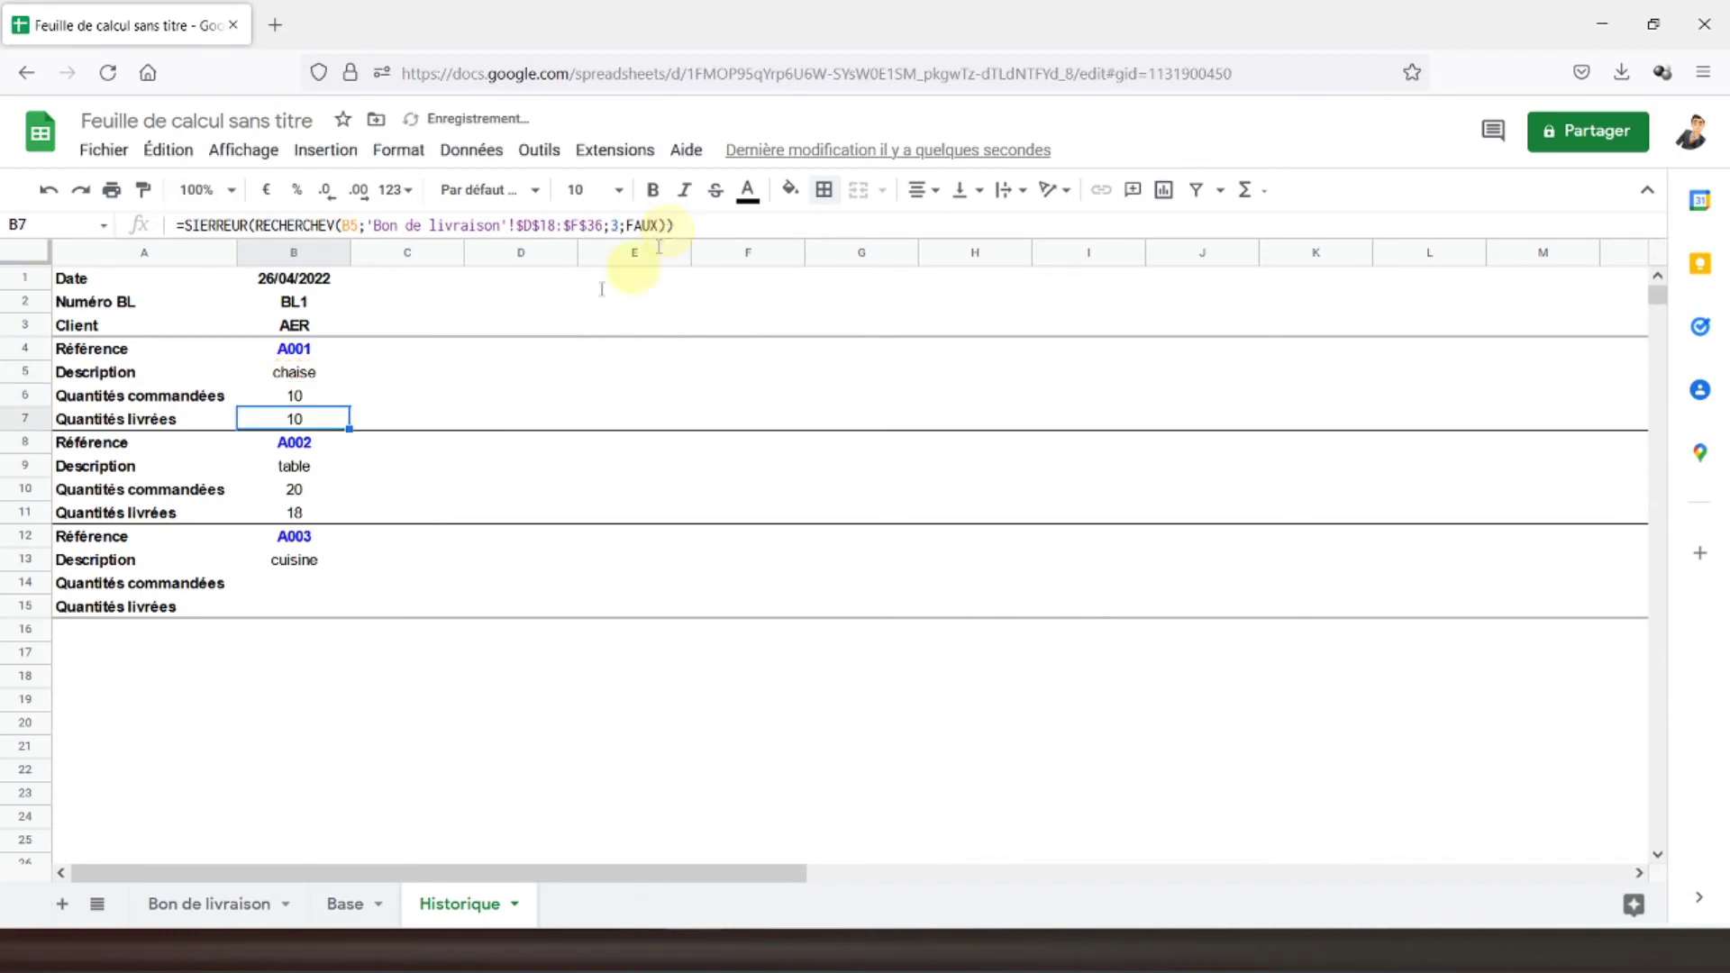
{"action": "left_click", "coordinate": [668, 226]}
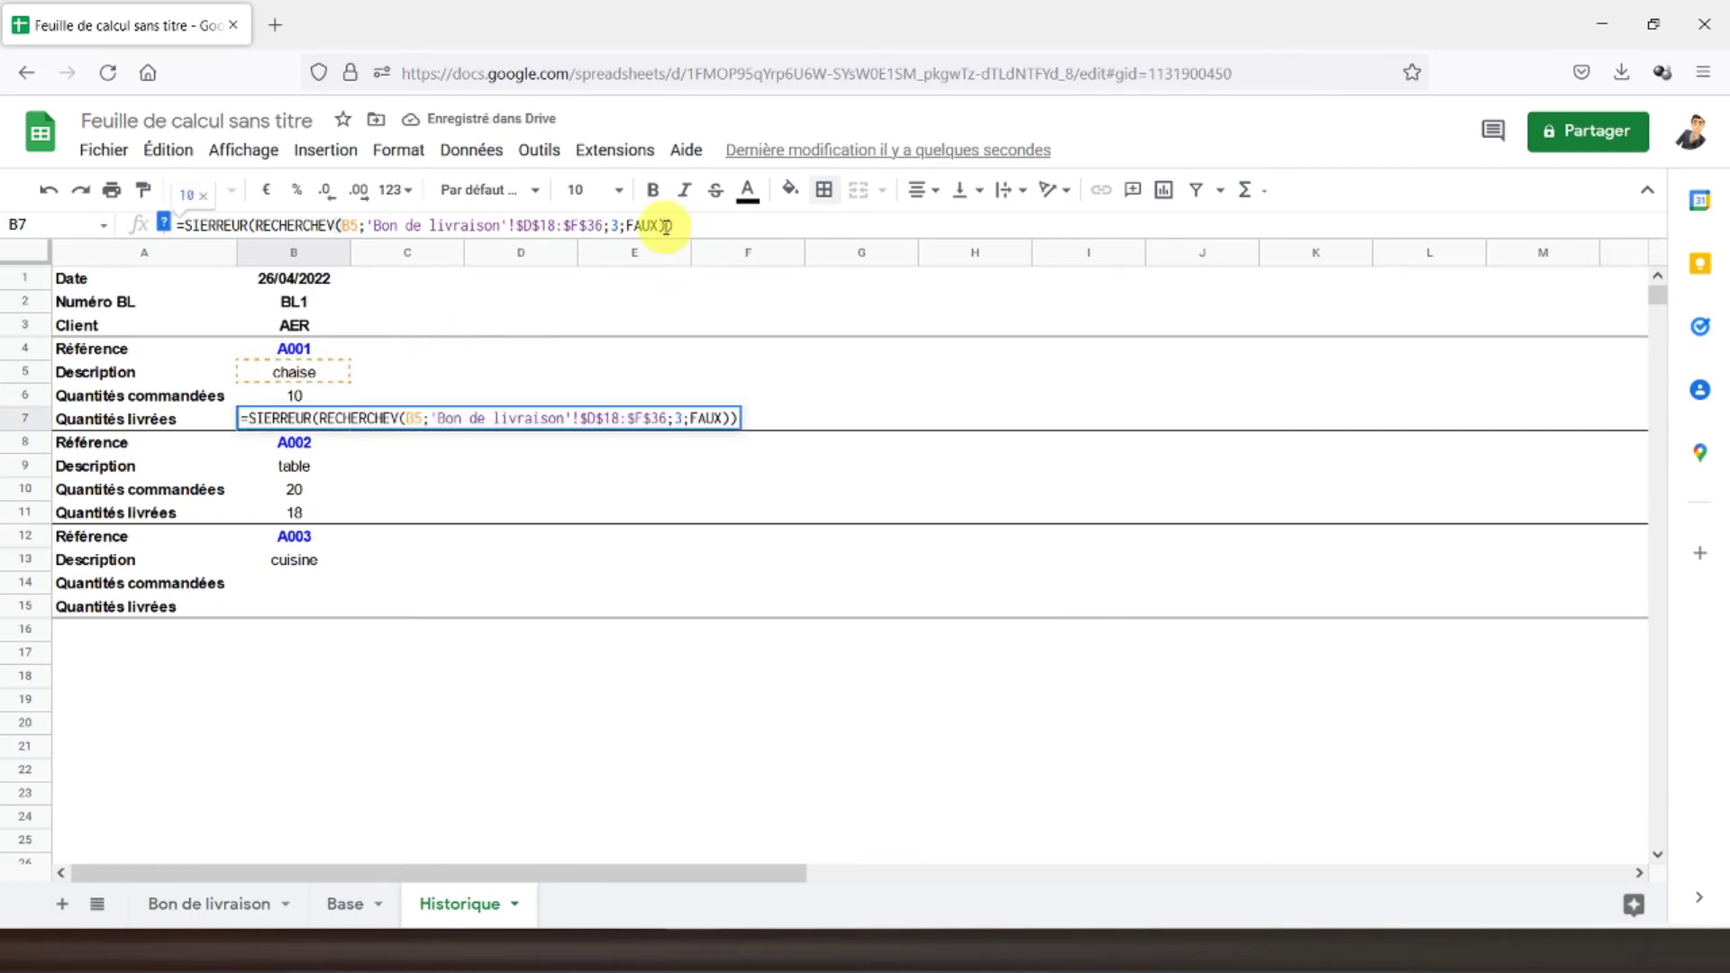
{"action": "type", "text": ";0"}
{"action": "key", "text": "Return"}
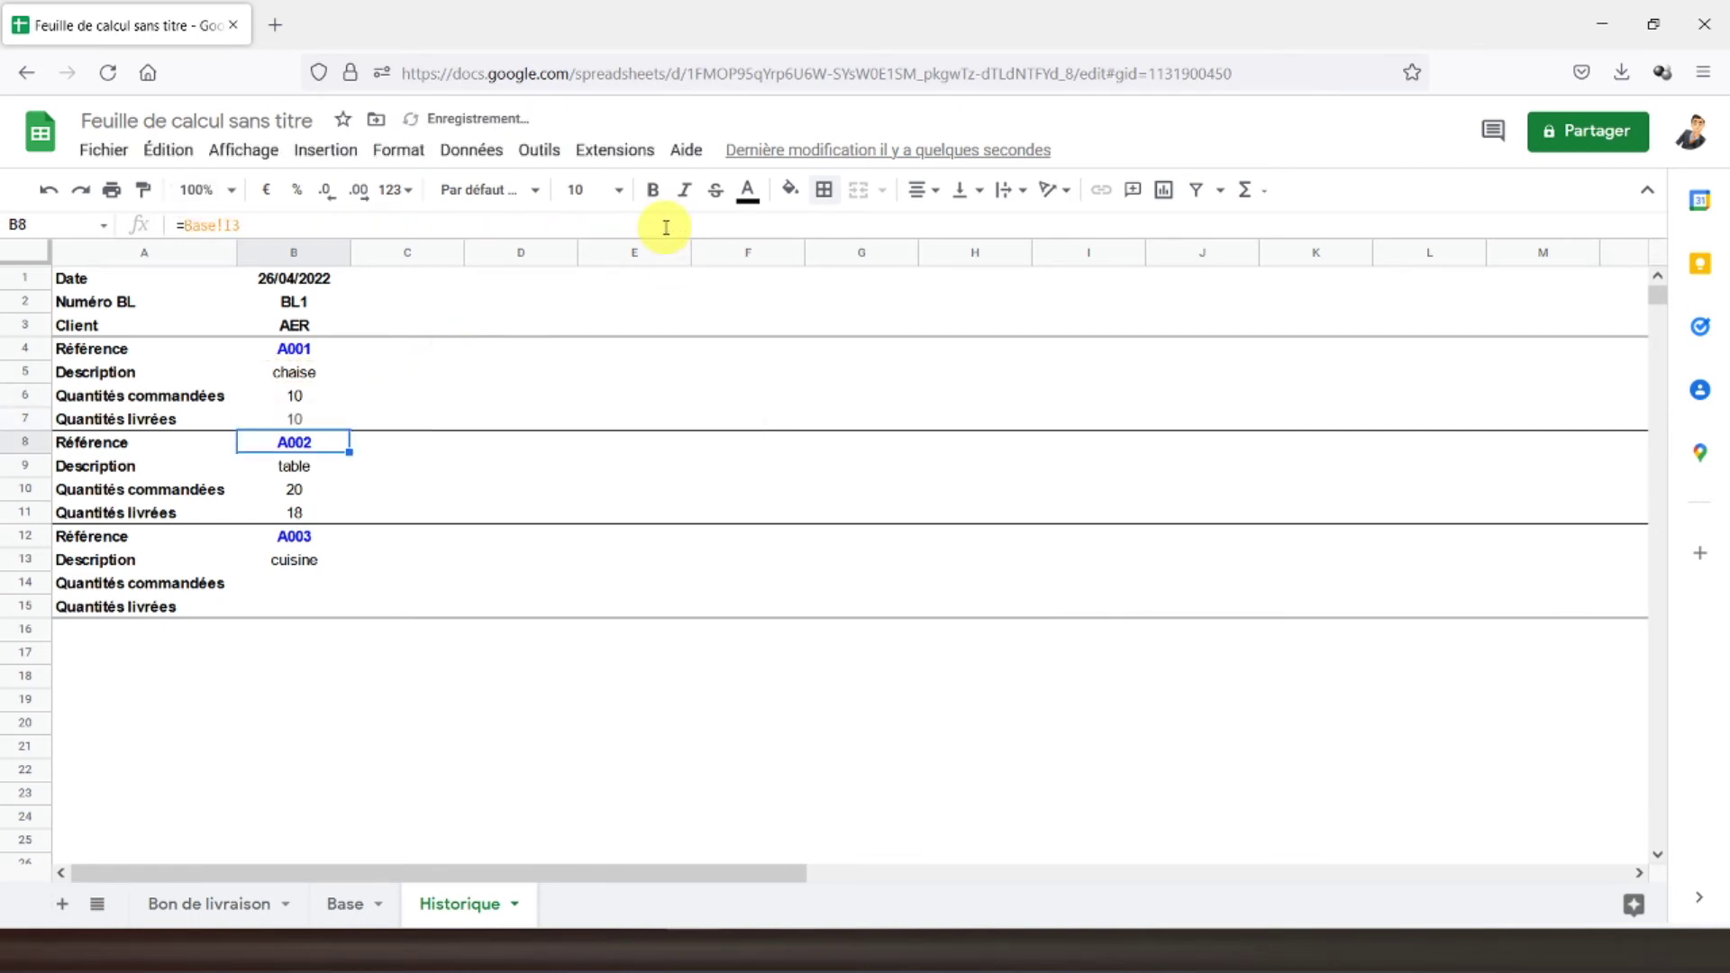
- Give the B10, B11, B14 and B15 lookups the same 0 fallback, correcting the B14 formula
{"action": "left_click", "coordinate": [302, 489]}
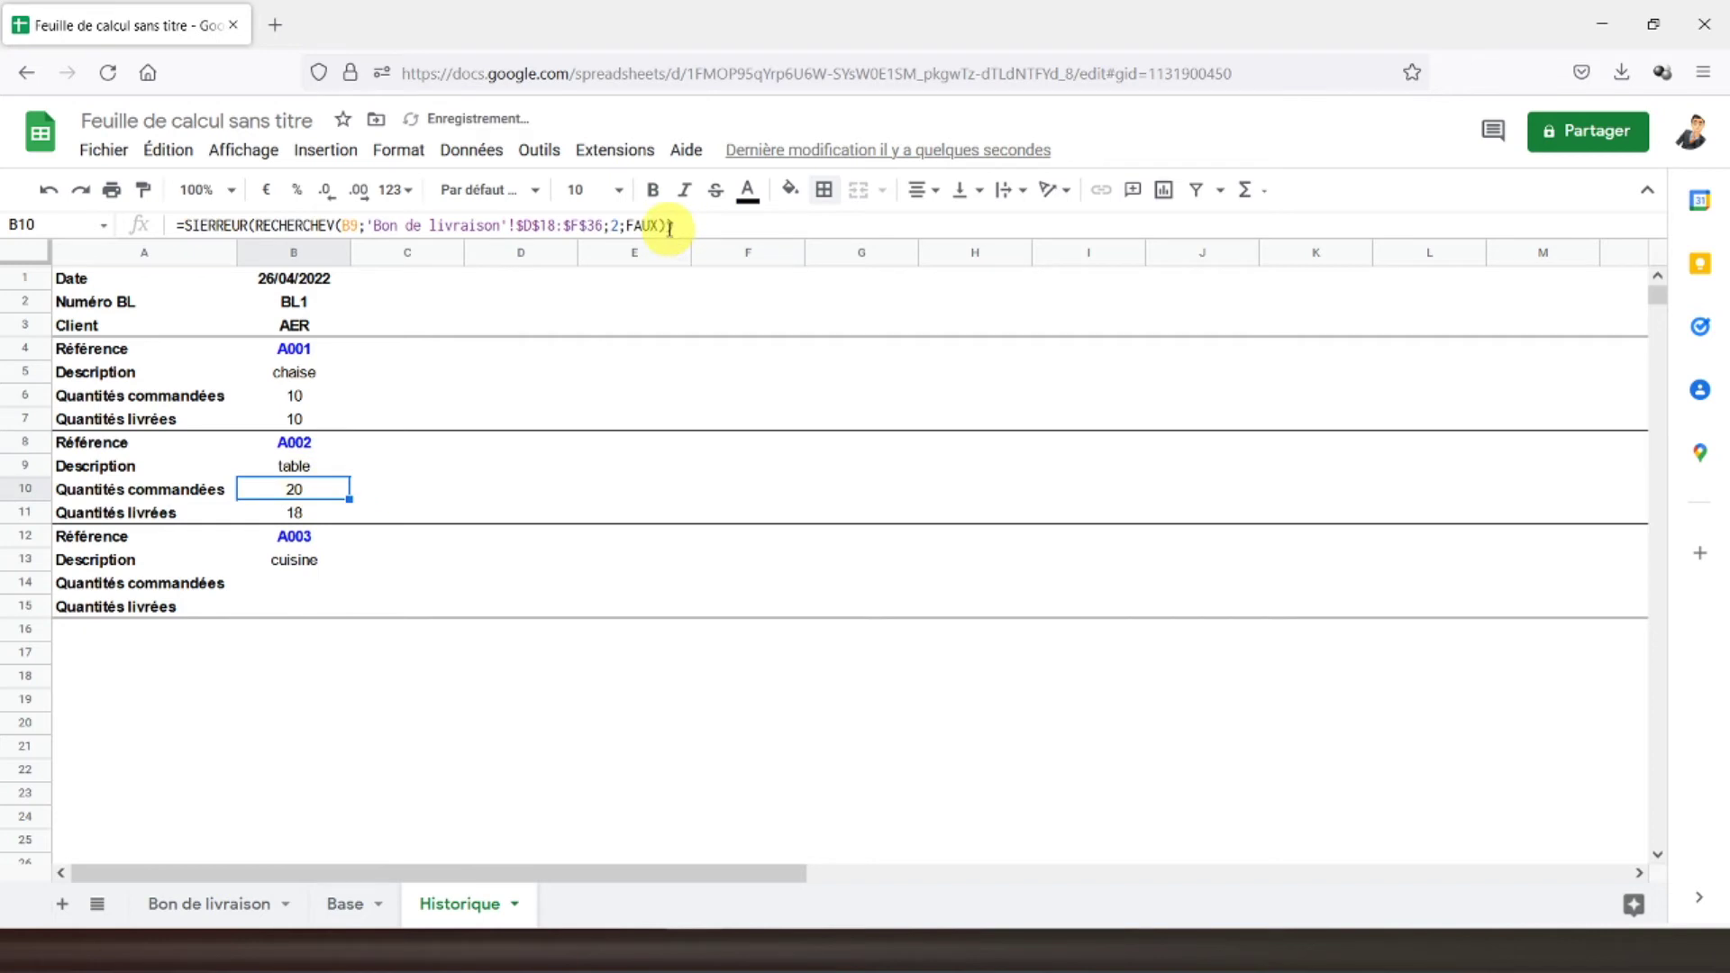
{"action": "left_click", "coordinate": [667, 226]}
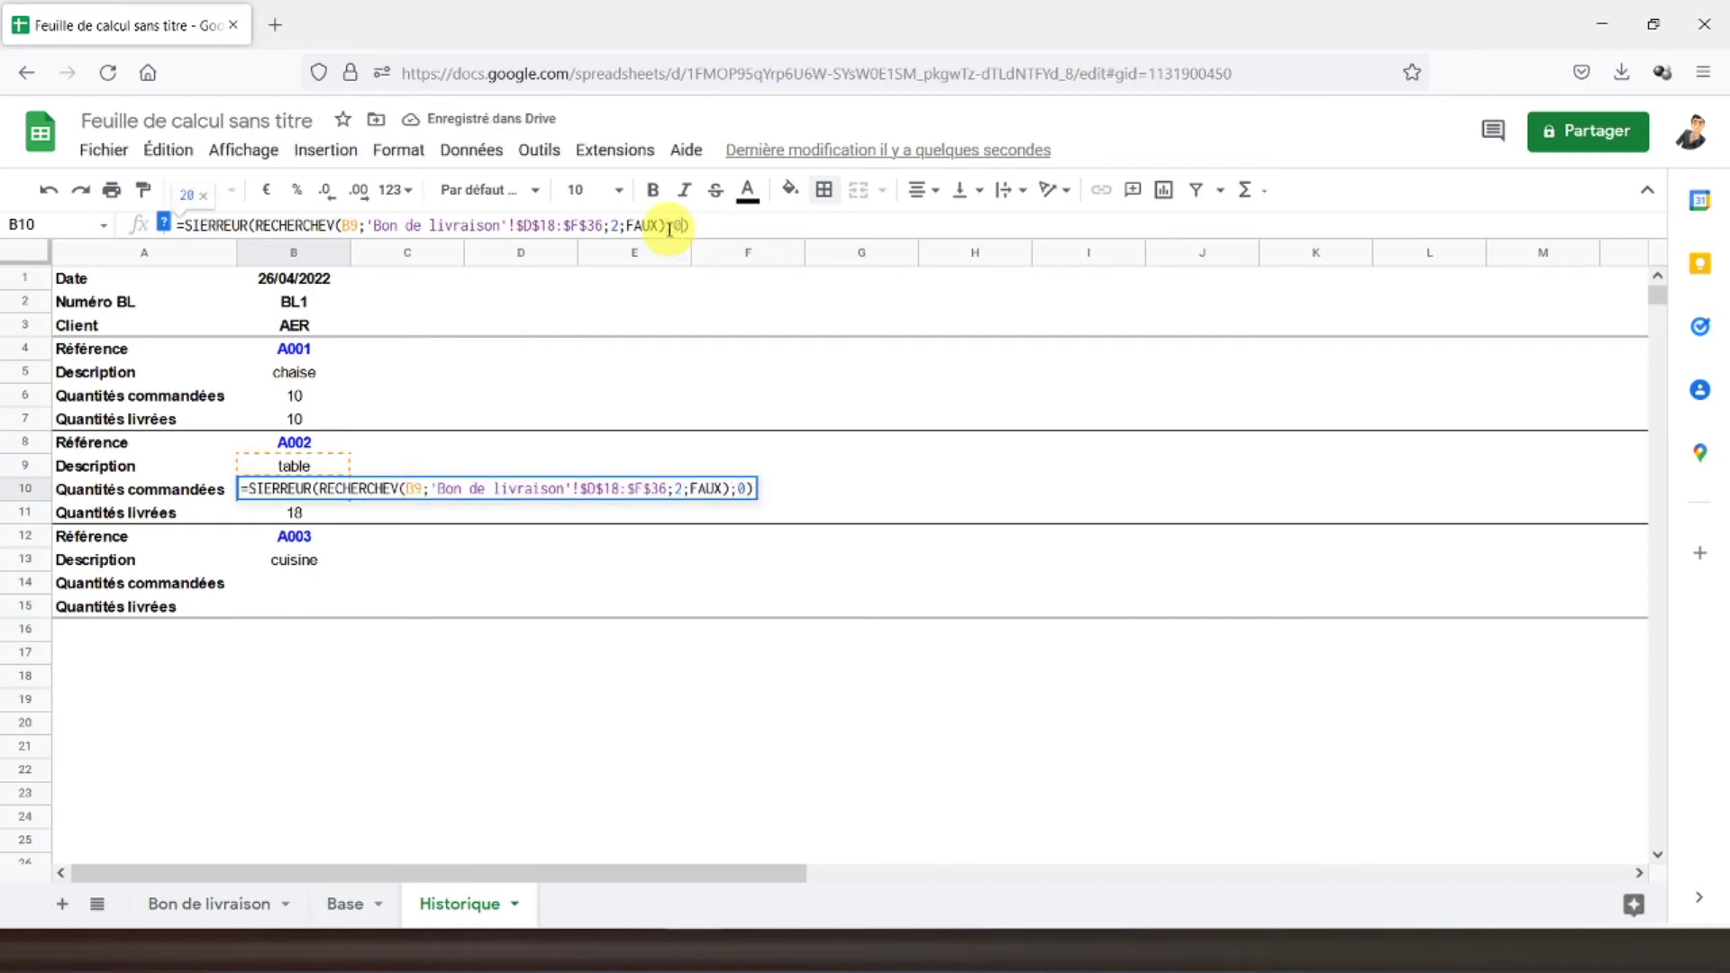
{"action": "key", "text": "Return"}
{"action": "left_click", "coordinate": [668, 227]}
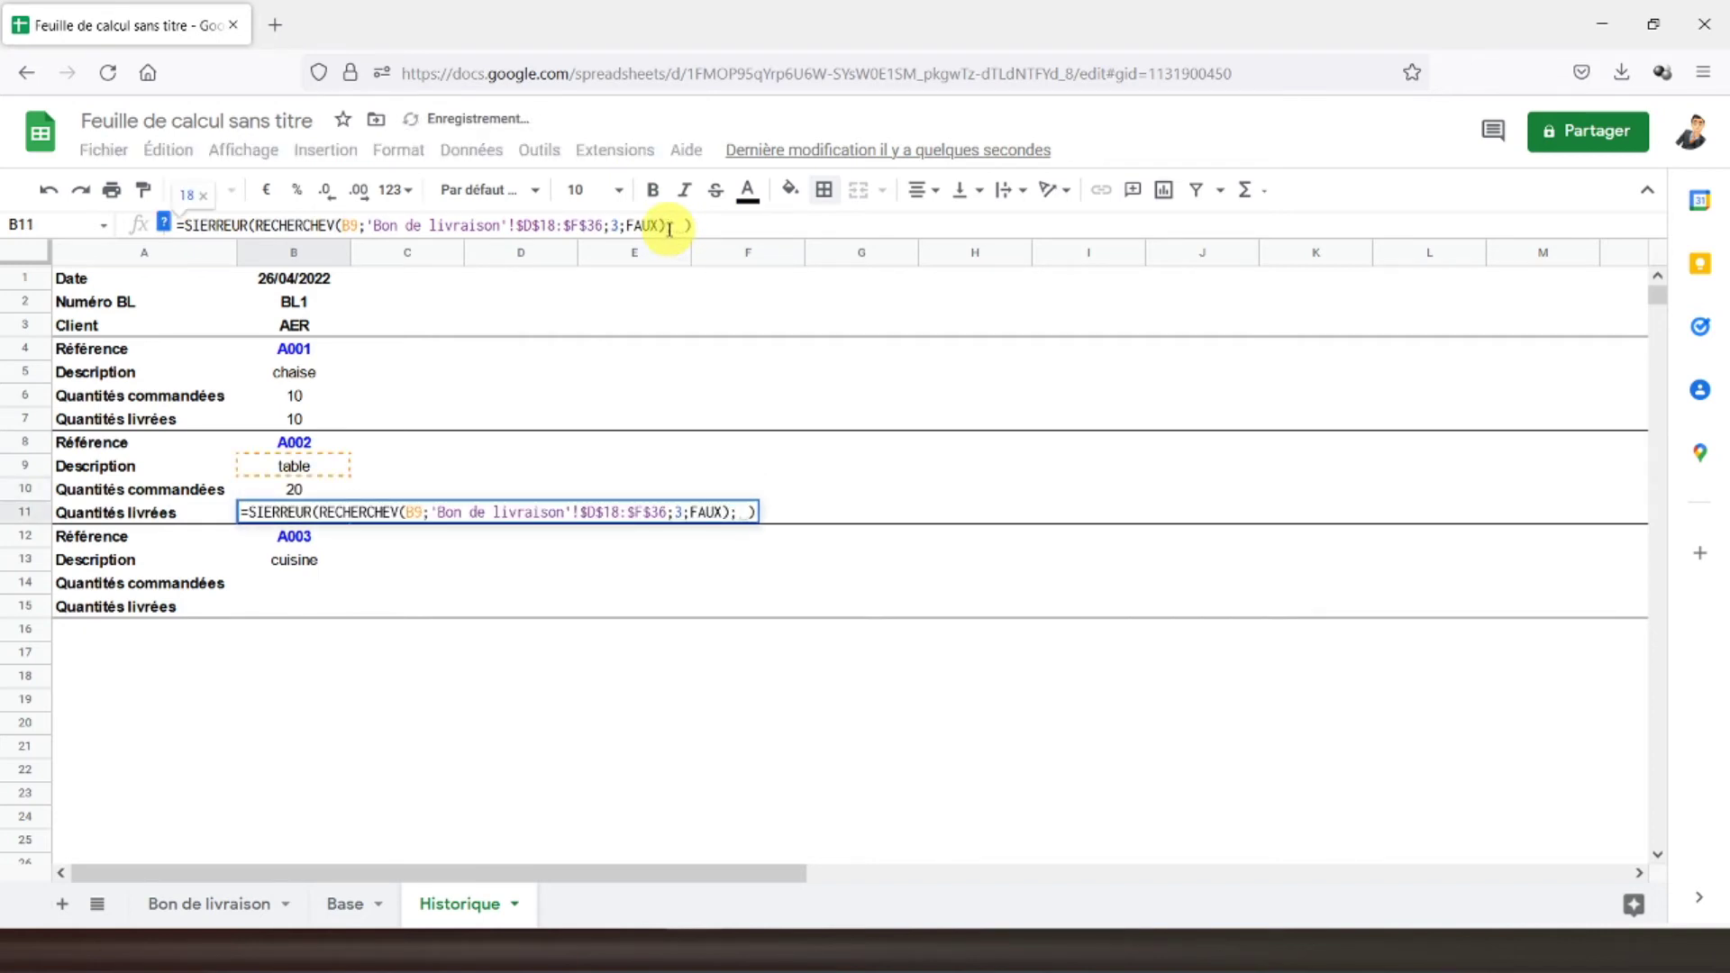
{"action": "key", "text": "Return"}
{"action": "left_click", "coordinate": [298, 585]}
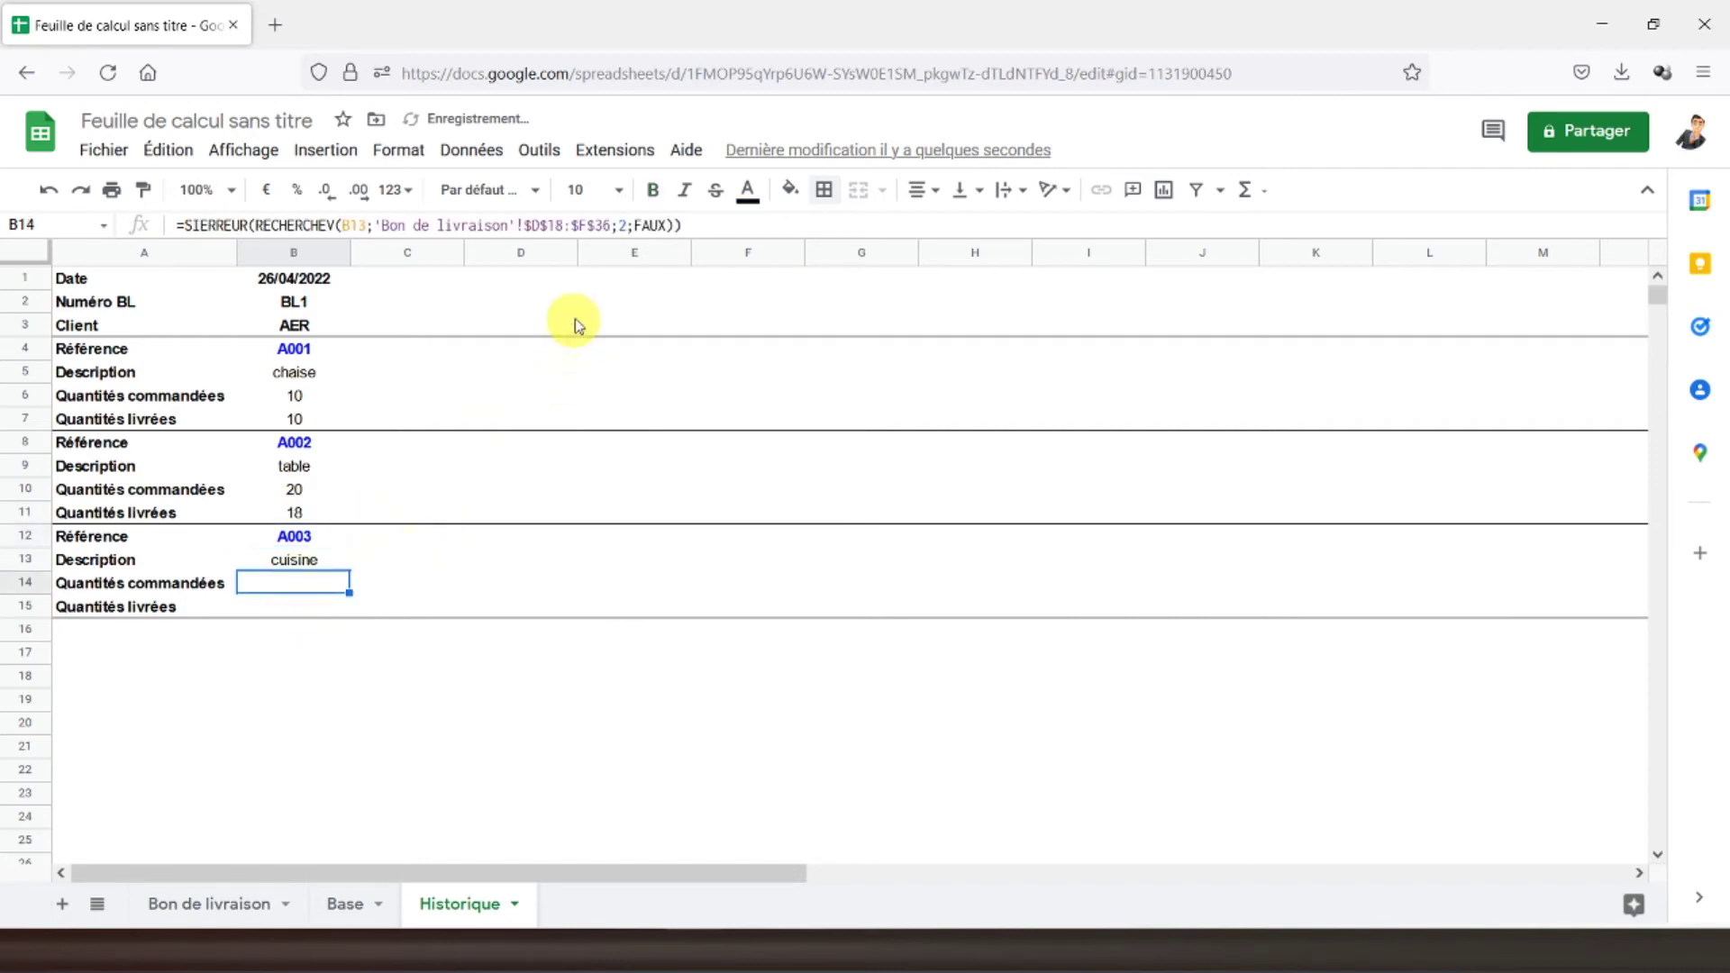
{"action": "left_click", "coordinate": [669, 226]}
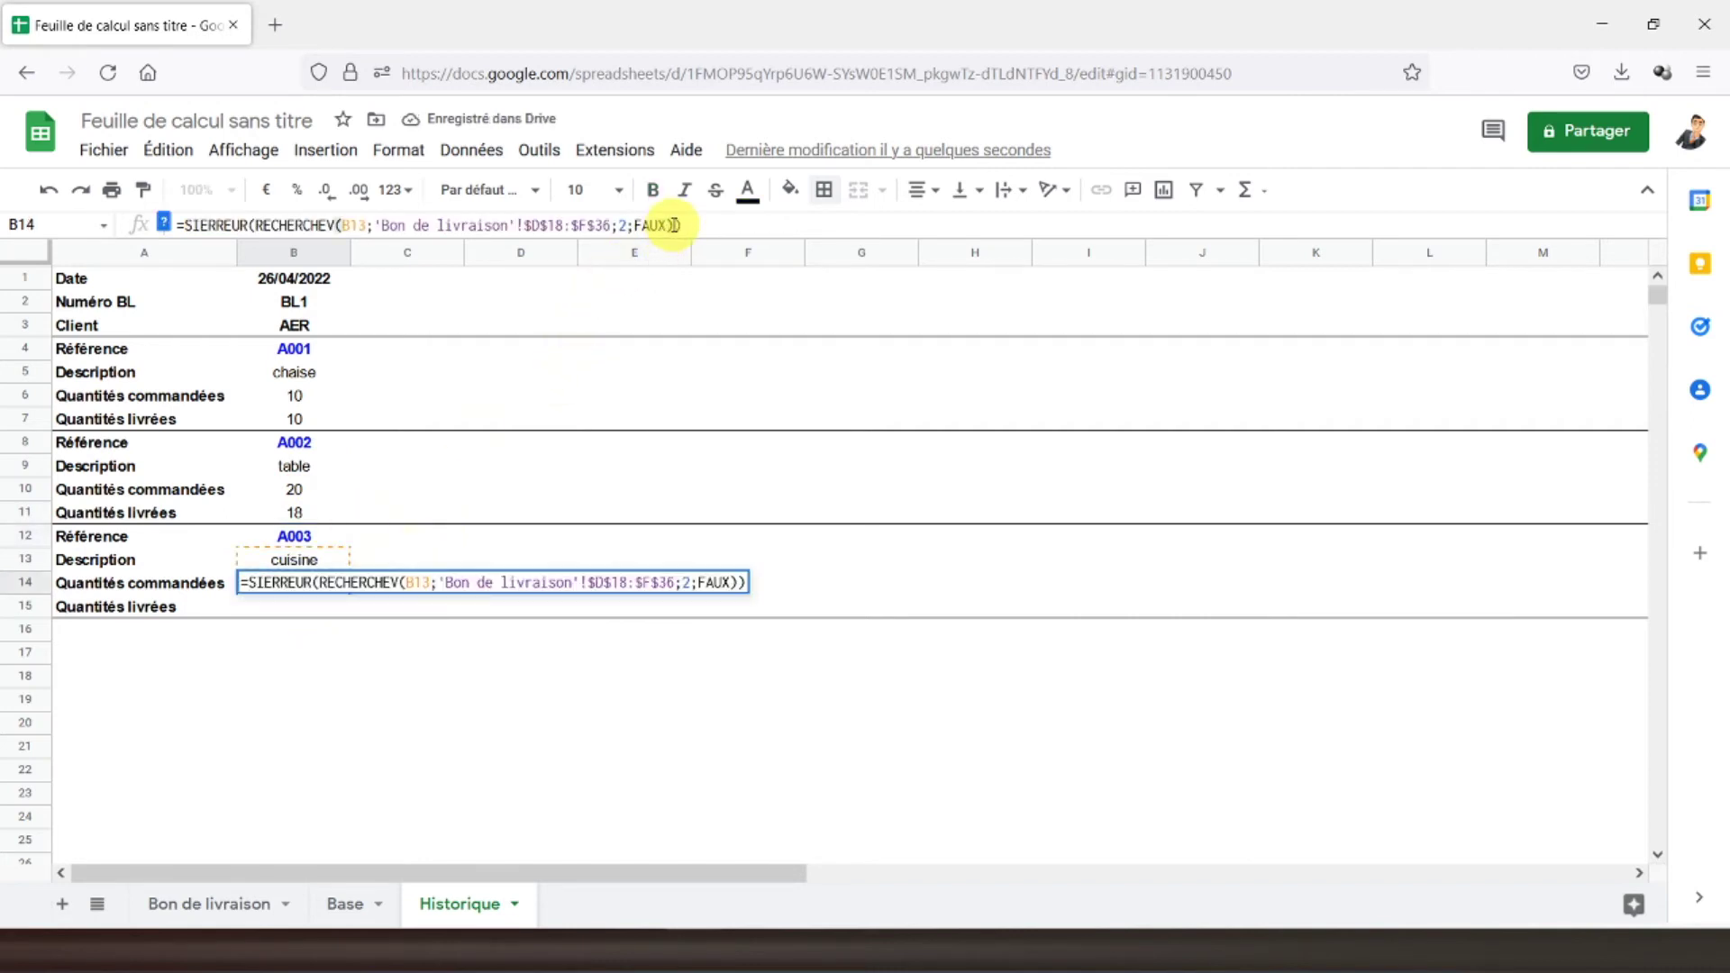
{"action": "type", "text": ";"}
{"action": "key", "text": "BackSpace"}
{"action": "type", "text": "3"}
{"action": "key", "text": "Return"}
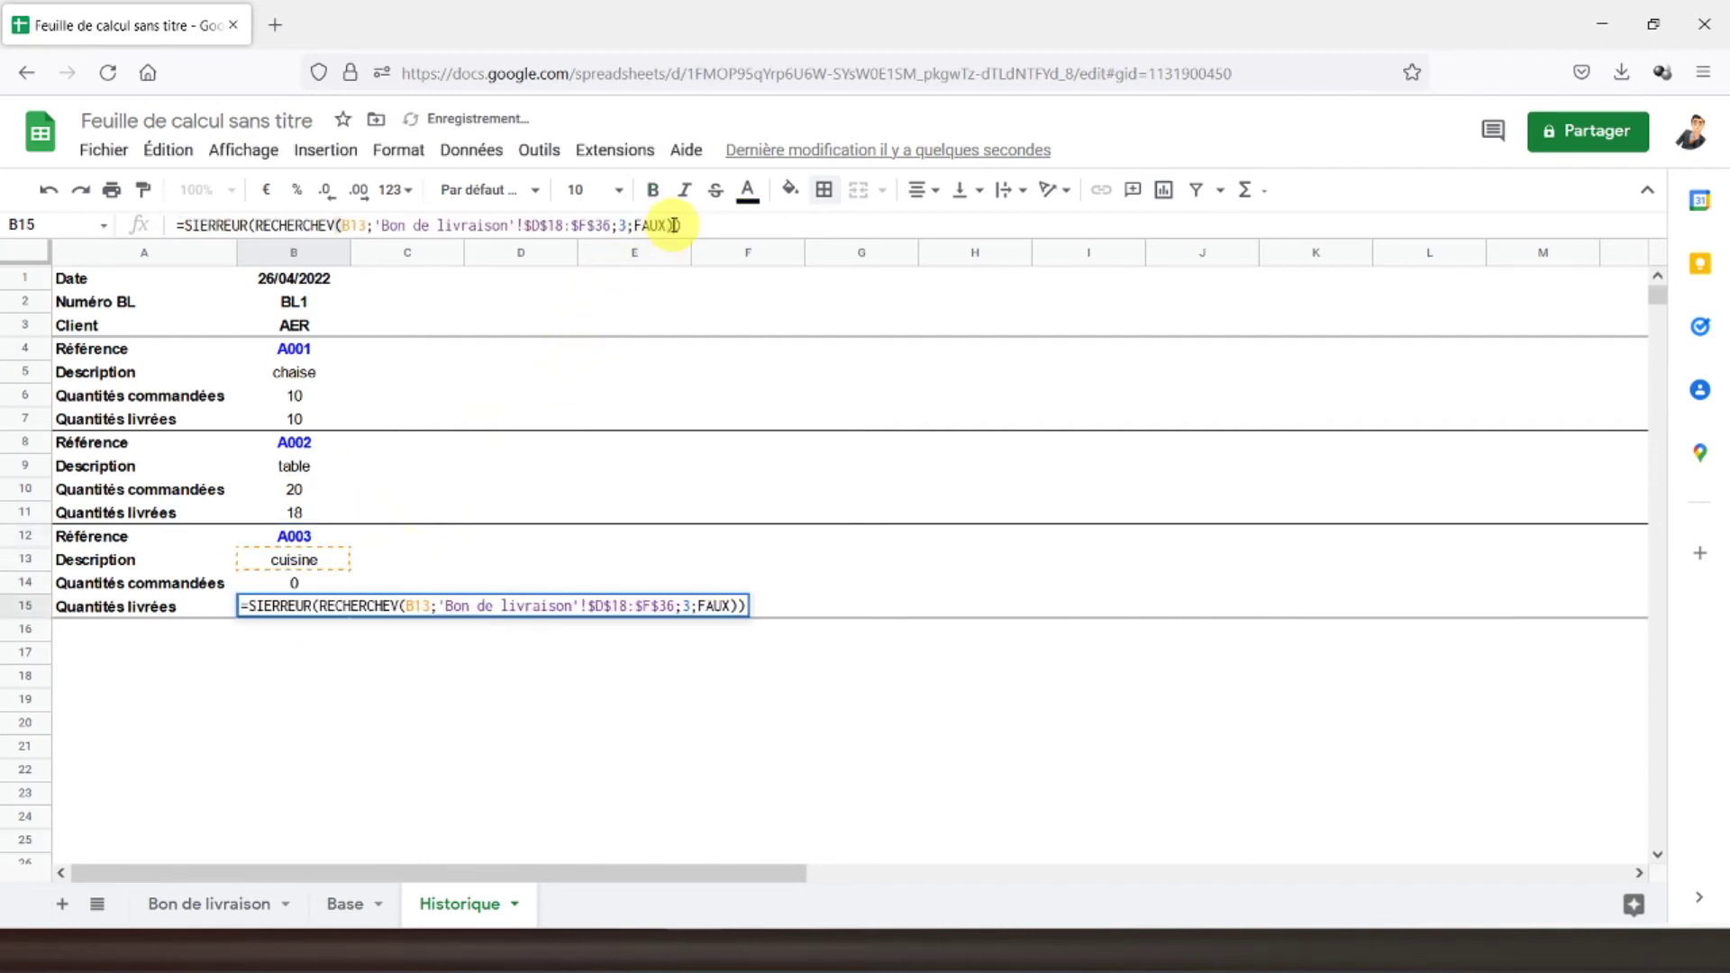
{"action": "key", "text": "Return"}
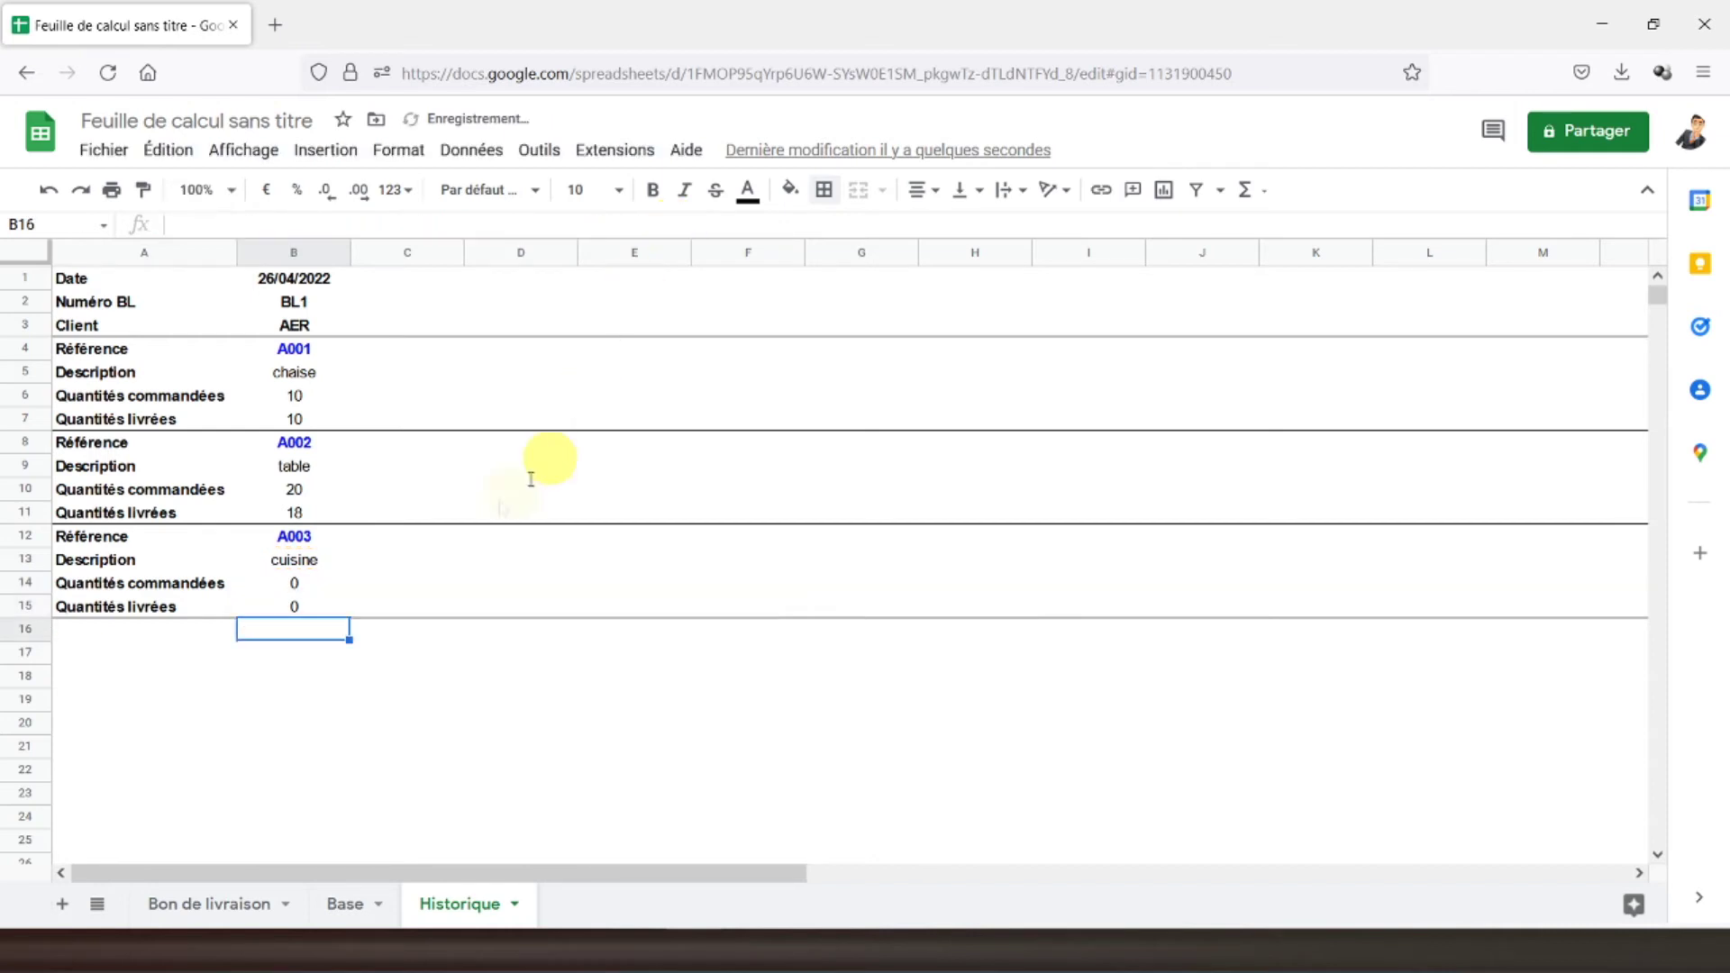
{"action": "left_click", "coordinate": [290, 582]}
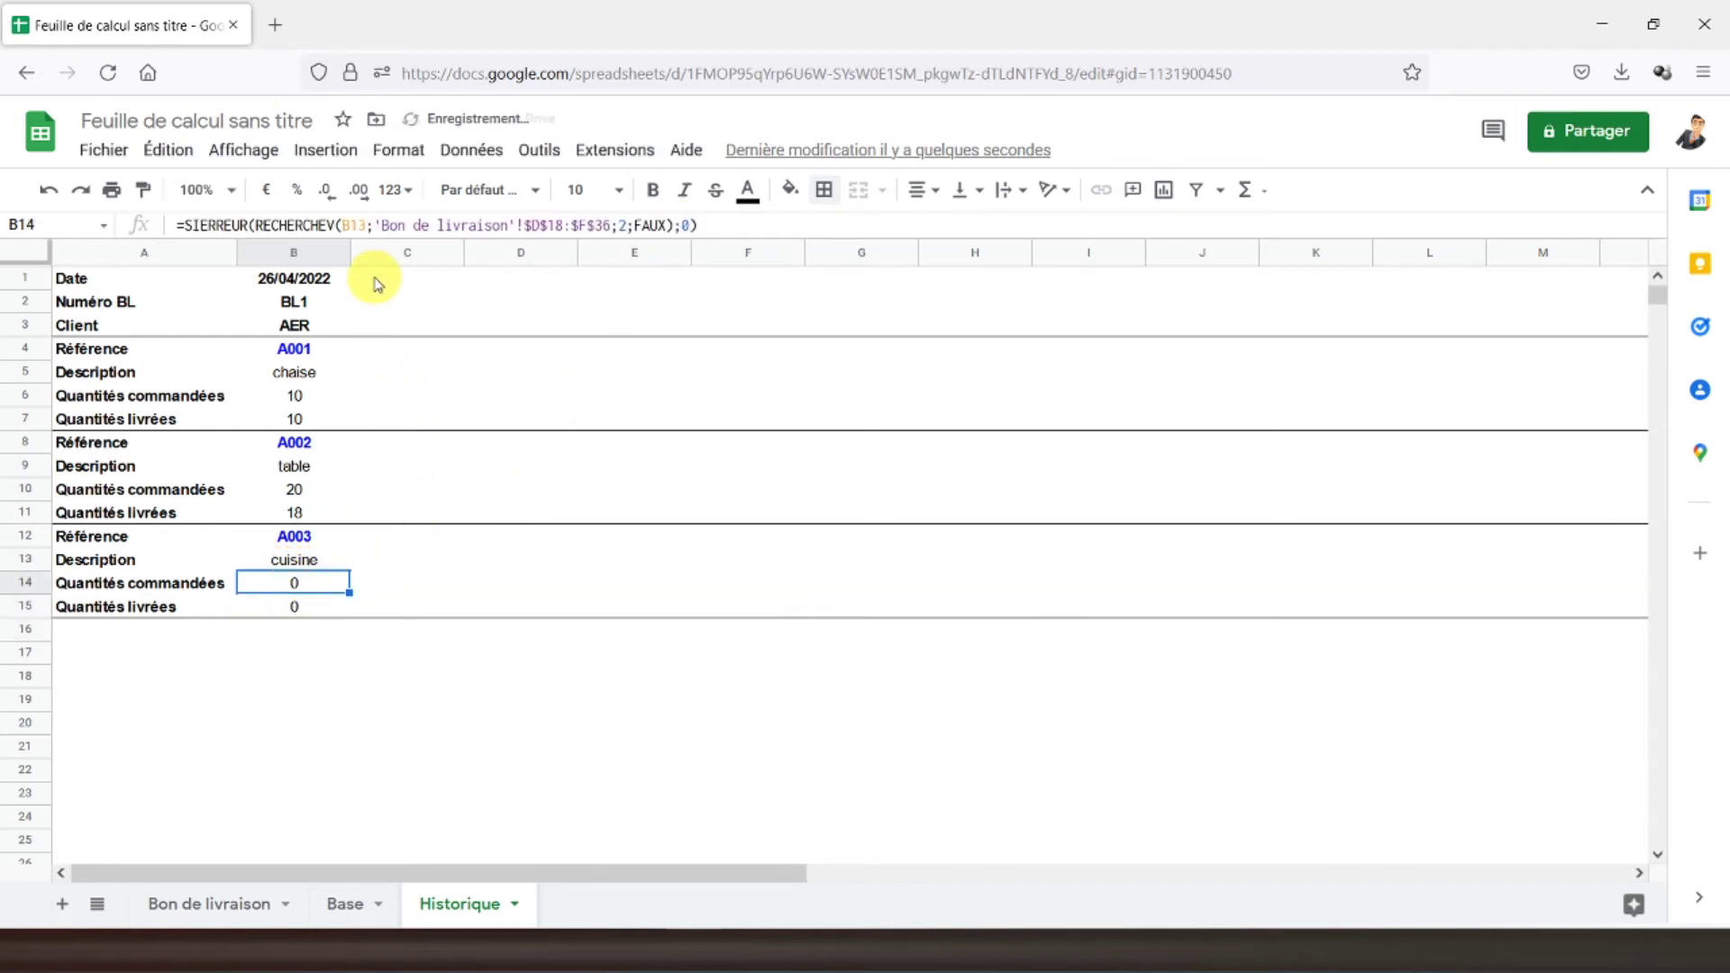
- Copy the A002 and A003 article blocks in rows 8–15 and paste them at A16
{"action": "left_click", "coordinate": [306, 562]}
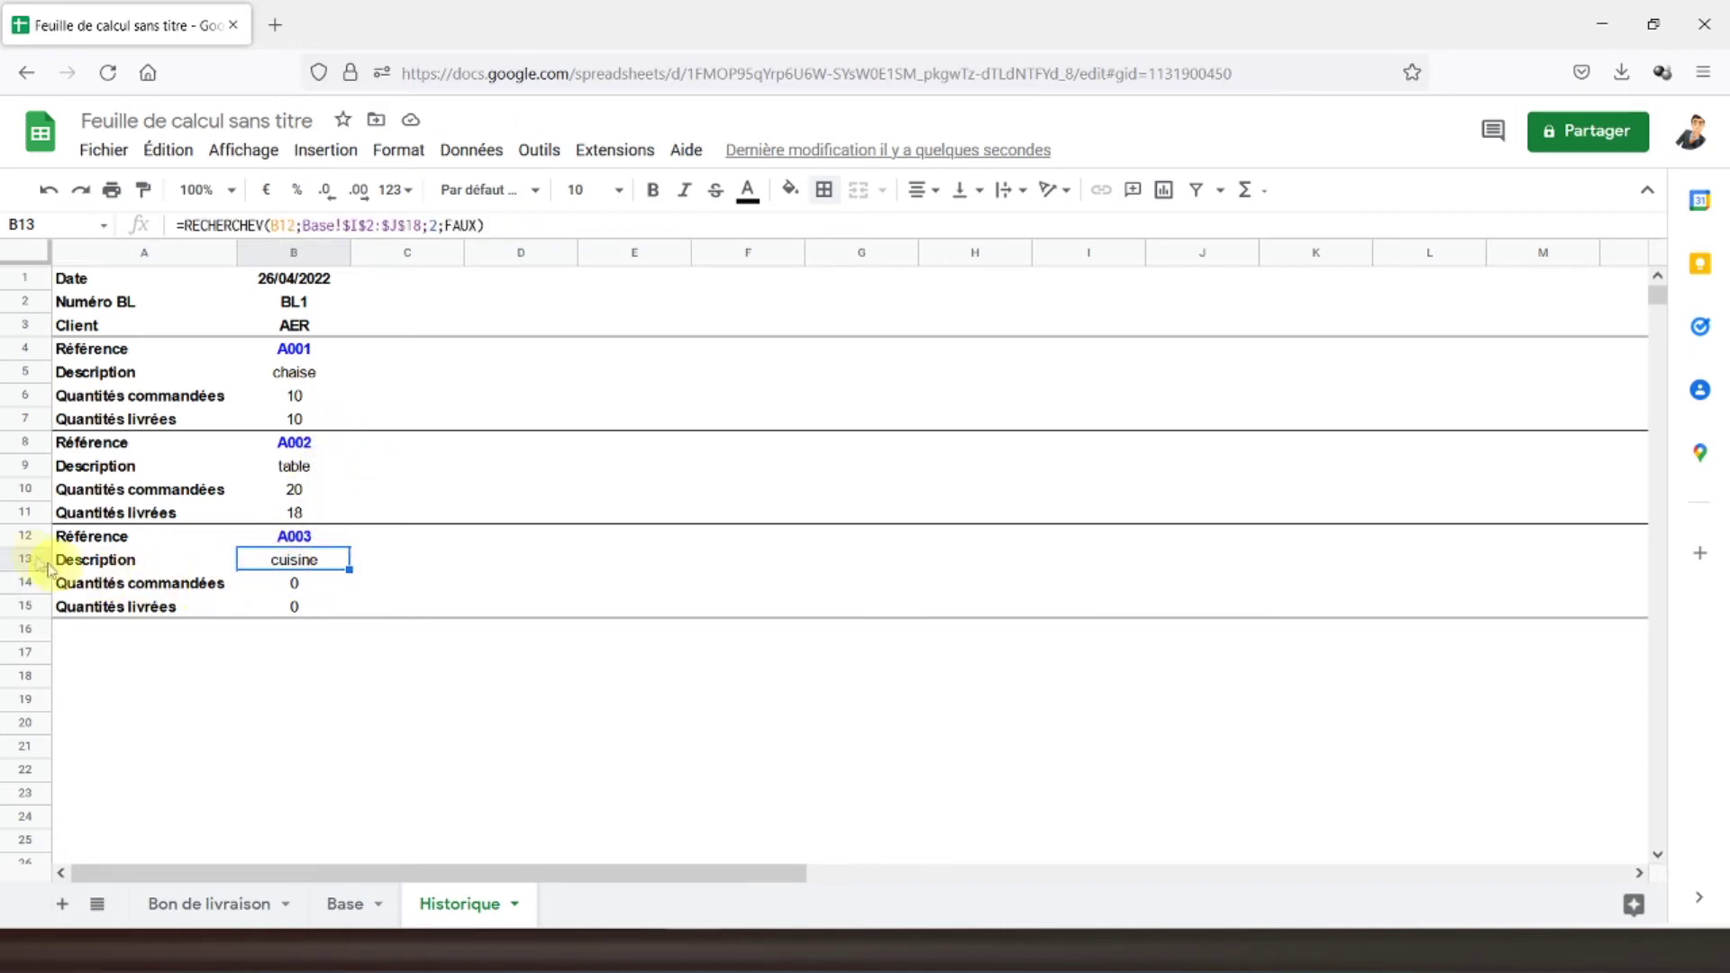
{"action": "mouse_move", "coordinate": [30, 441]}
{"action": "left_mouse_down"}
{"action": "mouse_move", "coordinate": [29, 621]}
{"action": "mouse_move", "coordinate": [27, 607]}
{"action": "left_mouse_up"}
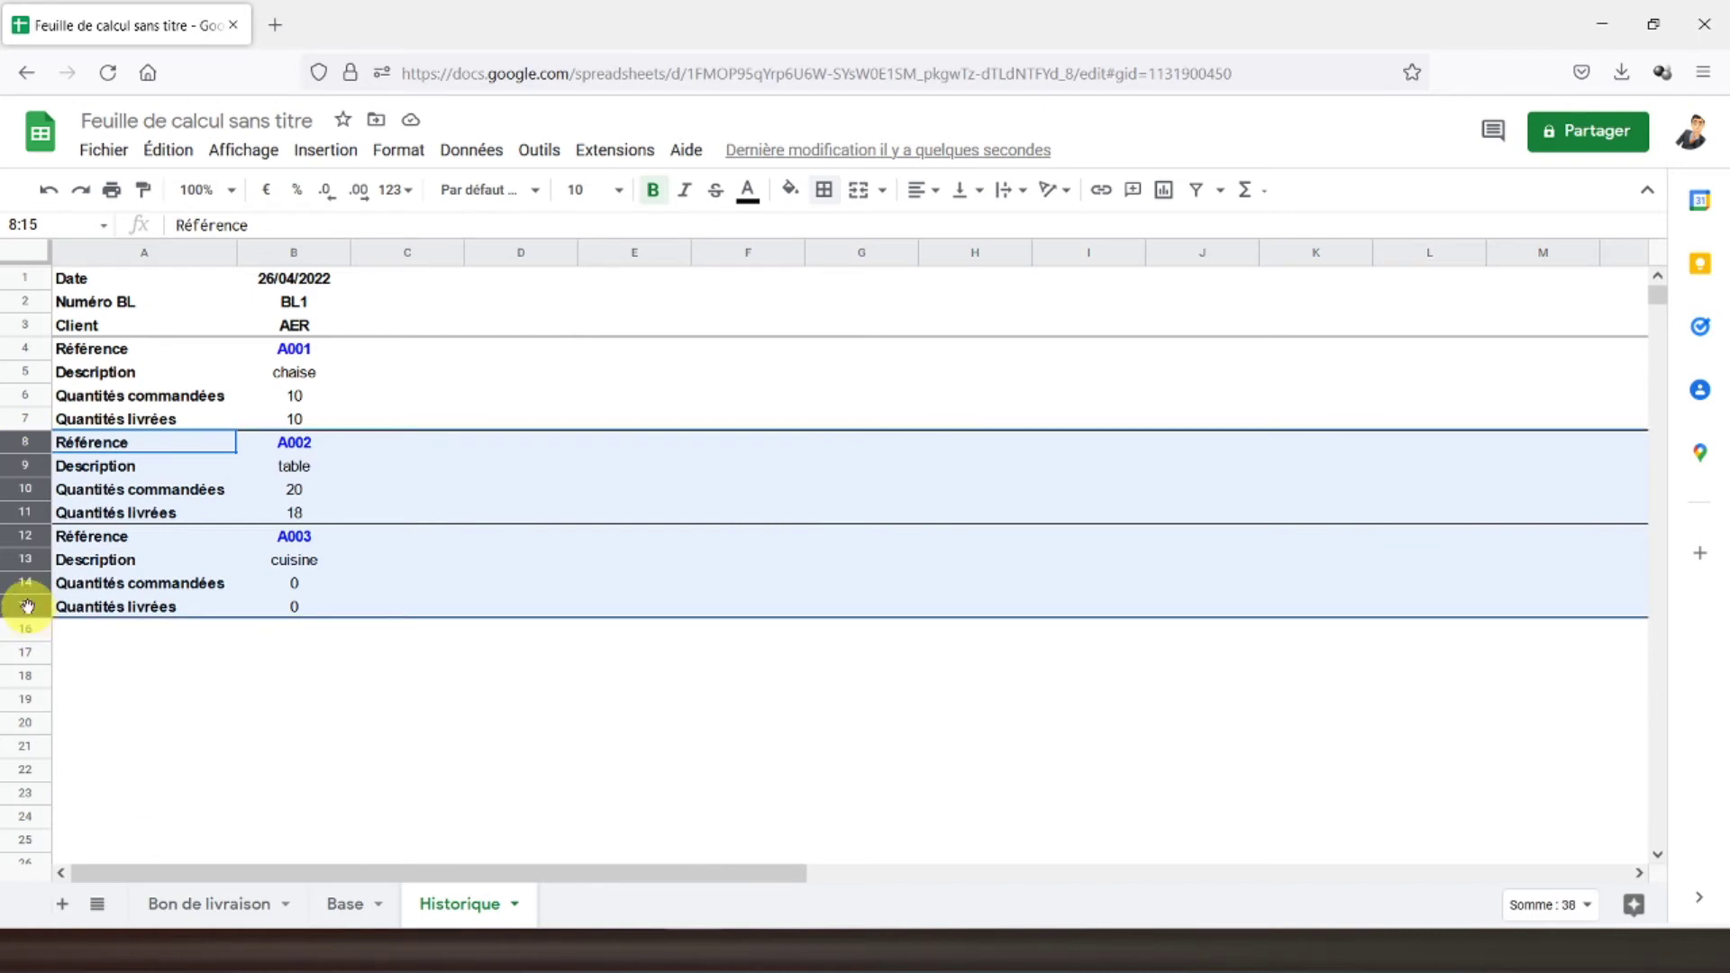
{"action": "key", "text": "ctrl+c"}
{"action": "left_click", "coordinate": [72, 638]}
{"action": "key", "text": "ctrl+v"}
- Link B16 to Base!I5 (A004, tabouret) and B20 to Base!I6 (A005, assiette)
{"action": "left_click", "coordinate": [297, 635]}
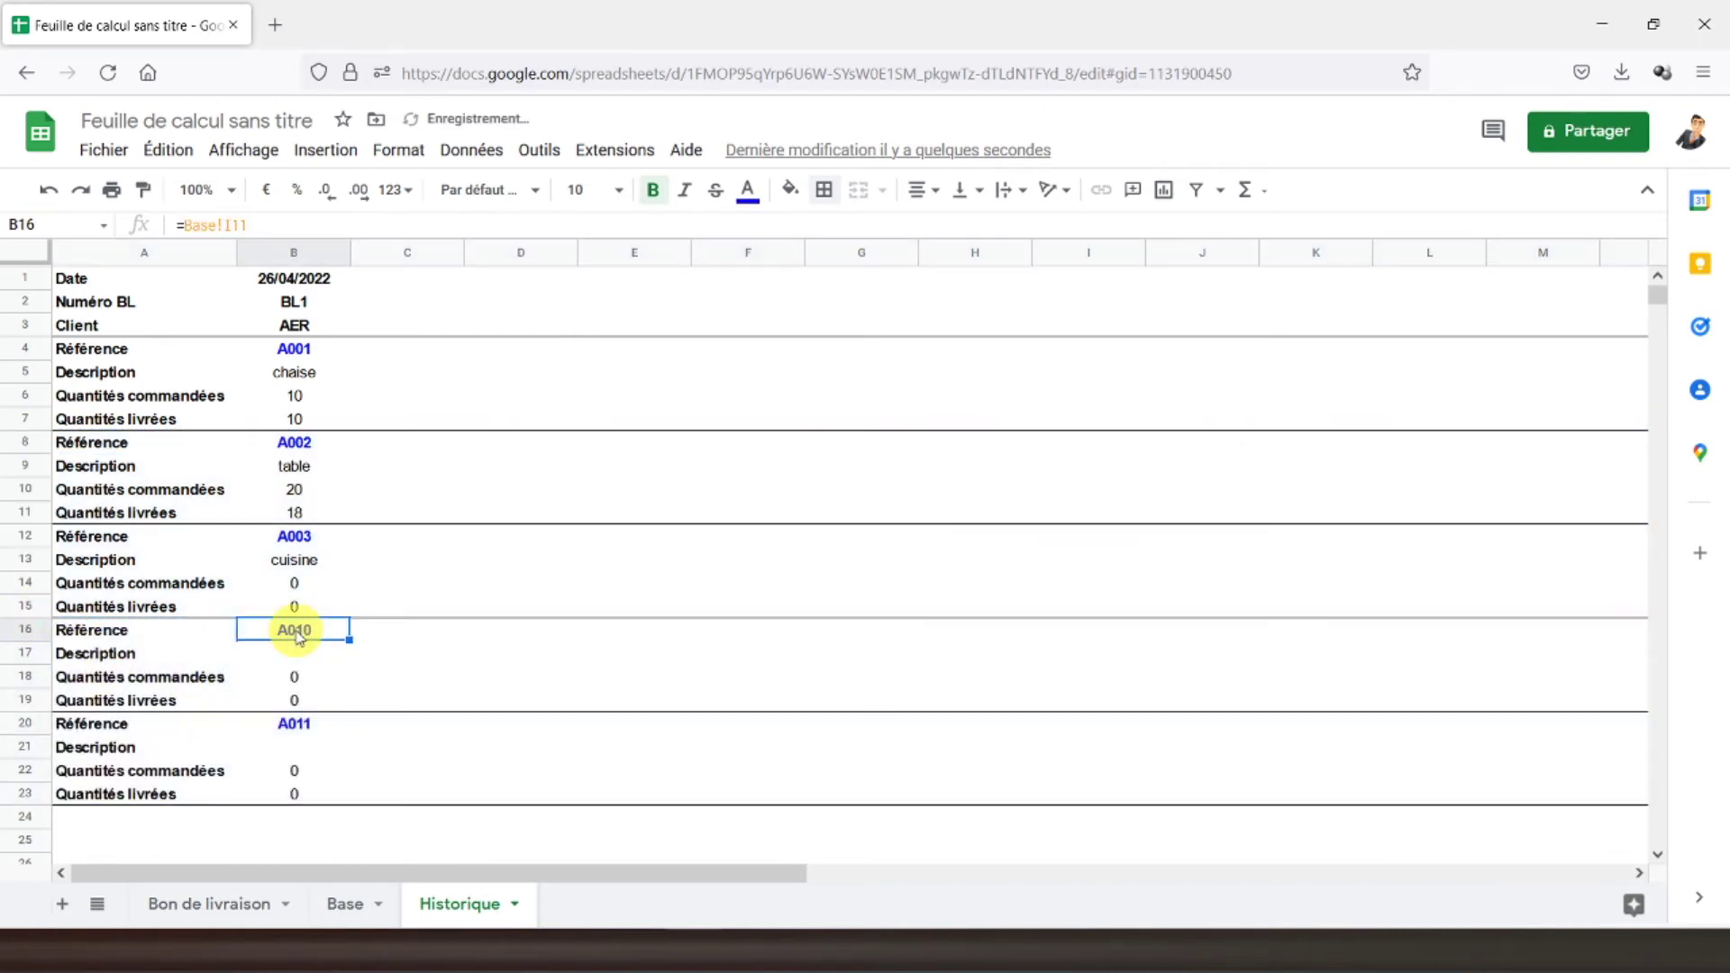
{"action": "type", "text": "="}
{"action": "left_click", "coordinate": [345, 904]}
{"action": "left_click", "coordinate": [825, 395]}
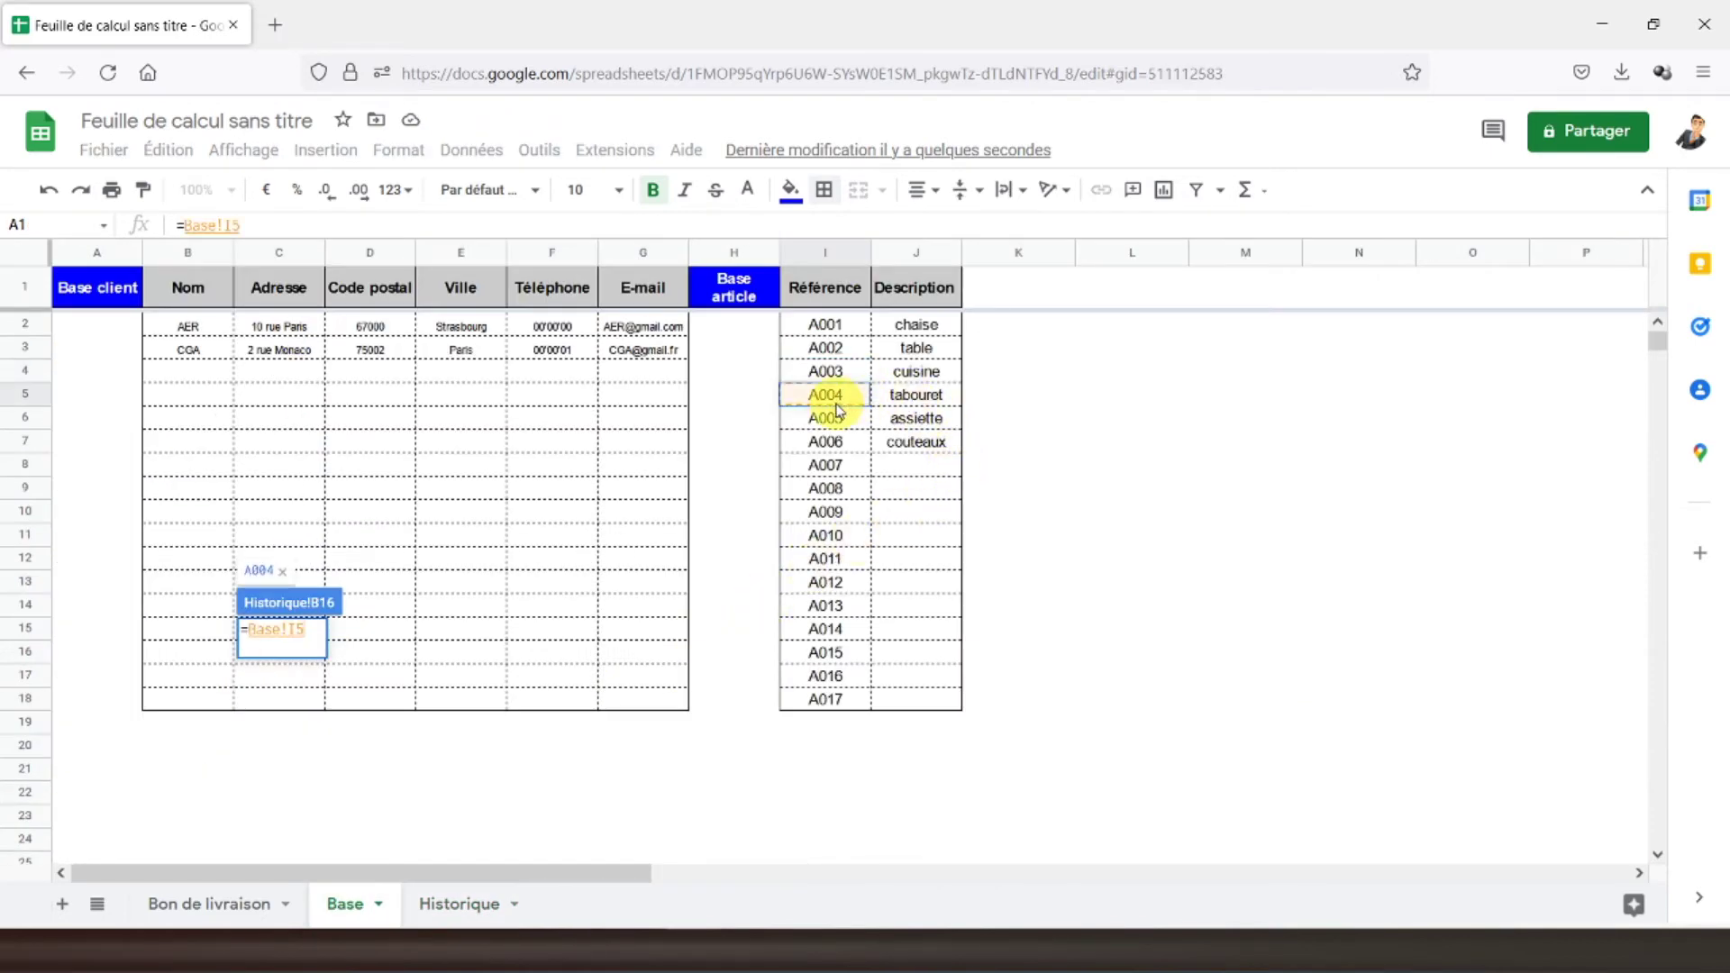
{"action": "key", "text": "Return"}
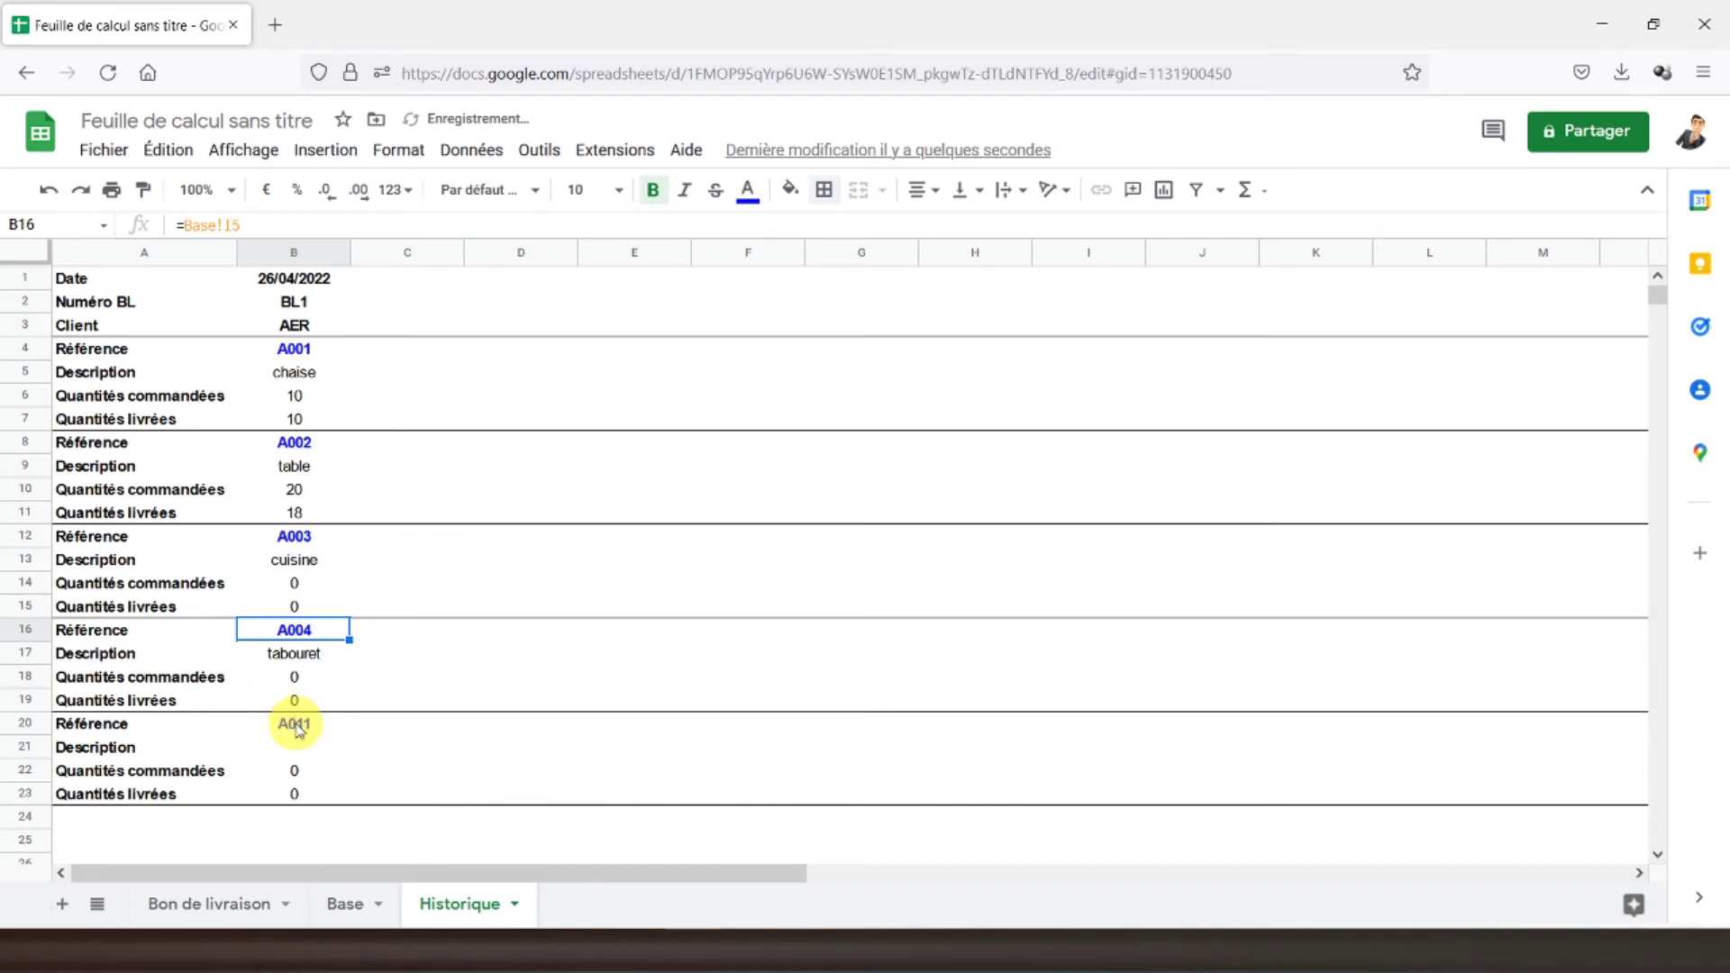
{"action": "left_click", "coordinate": [298, 726]}
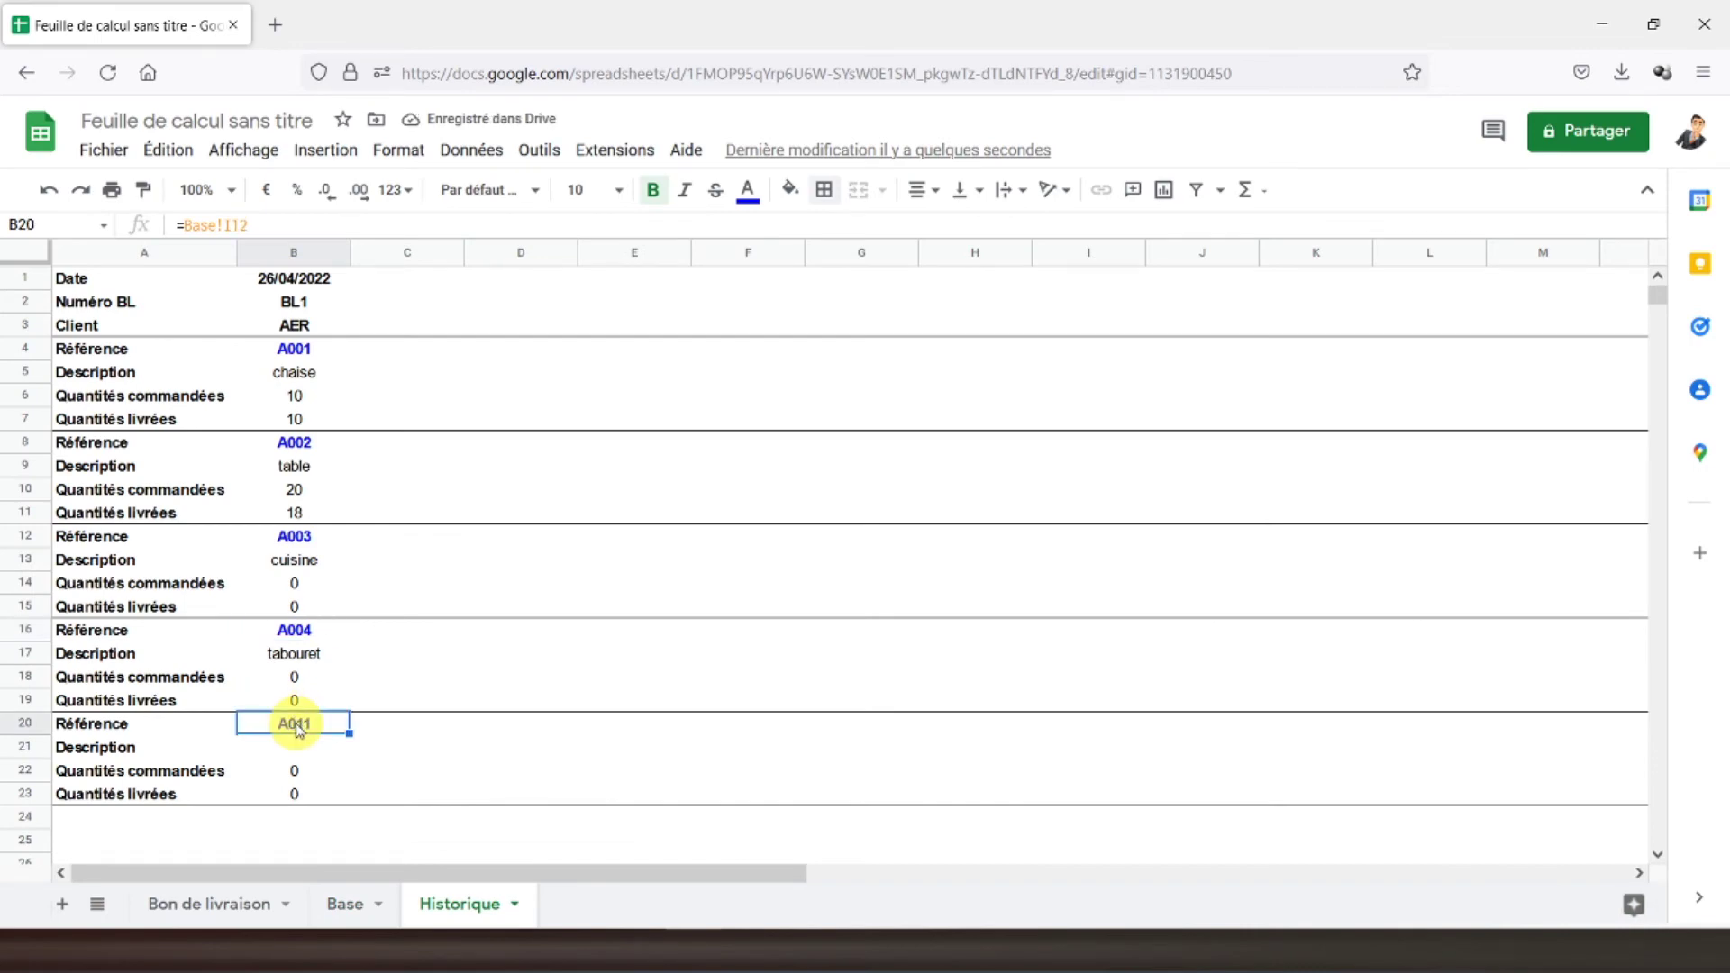
{"action": "type", "text": "="}
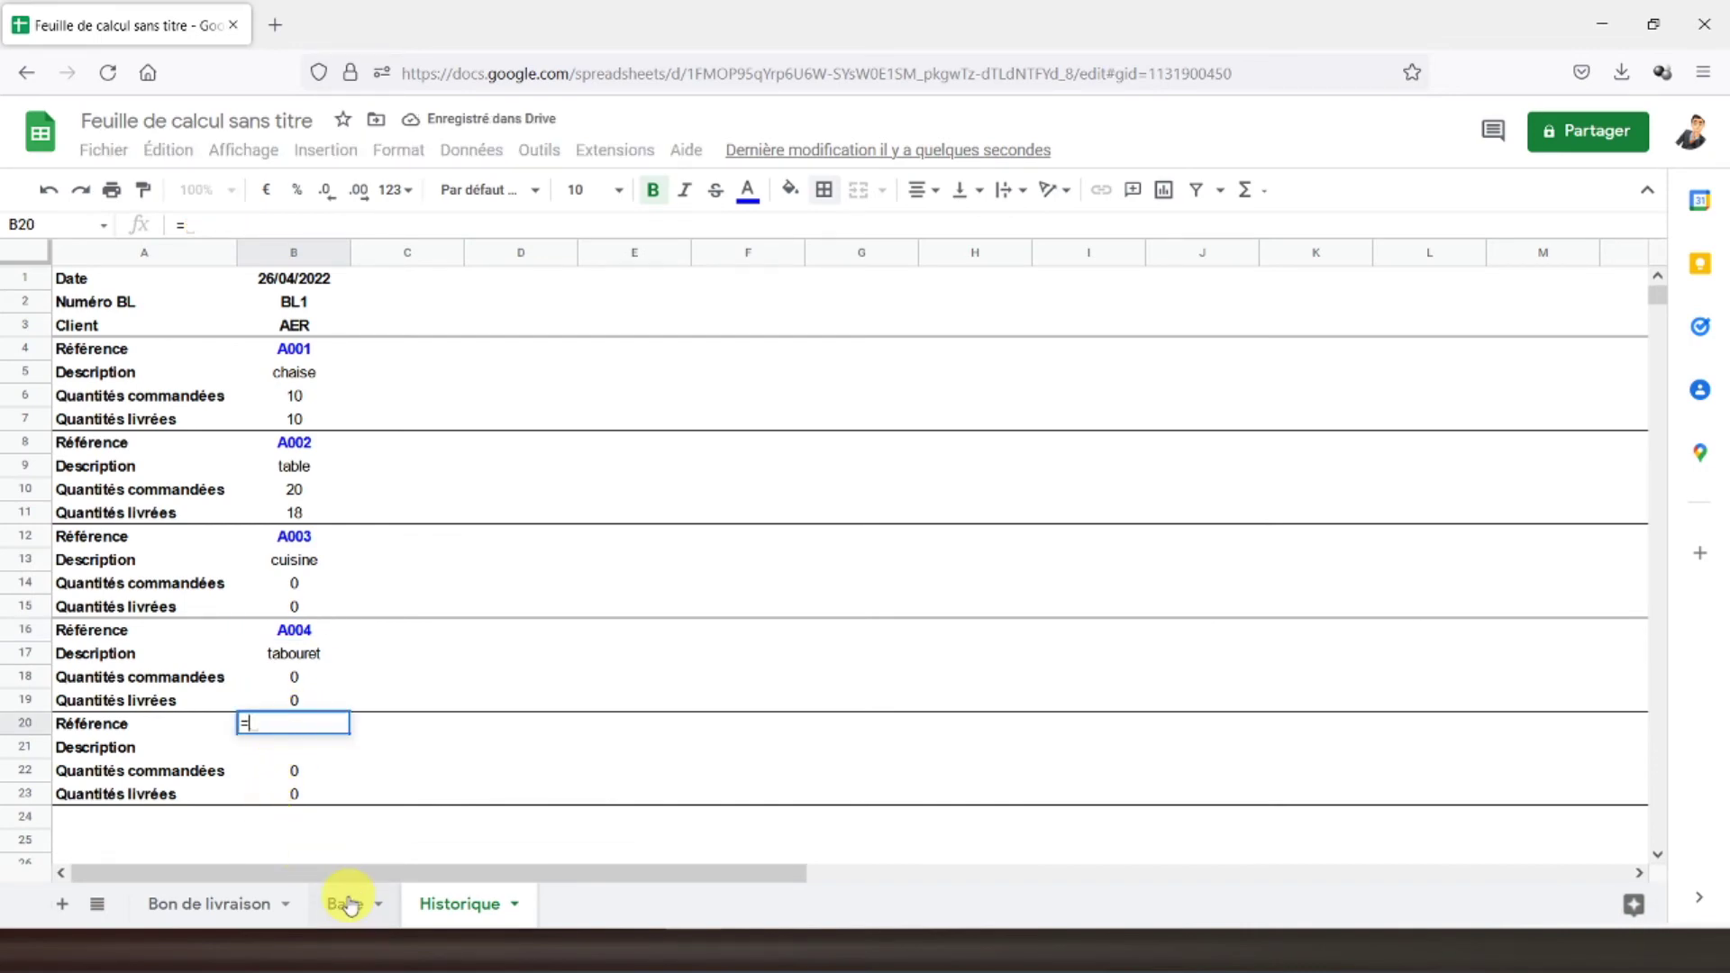
{"action": "left_click", "coordinate": [347, 903]}
{"action": "left_click", "coordinate": [827, 424]}
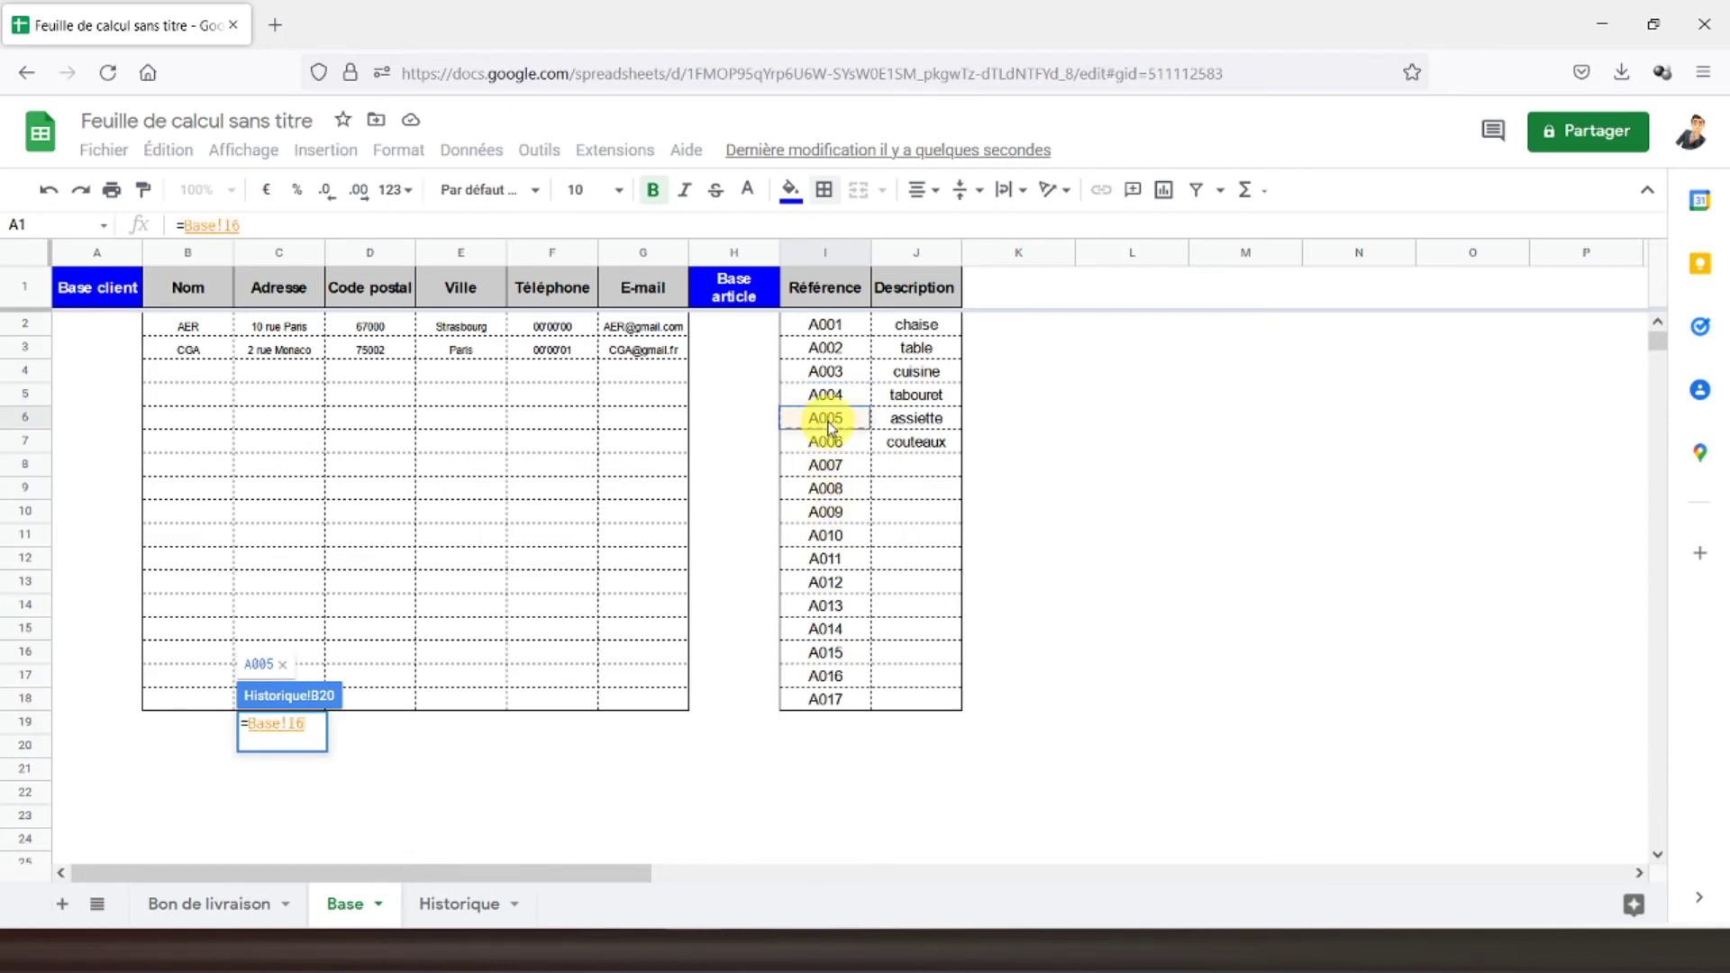
{"action": "key", "text": "Return"}
{"action": "left_click", "coordinate": [235, 192]}
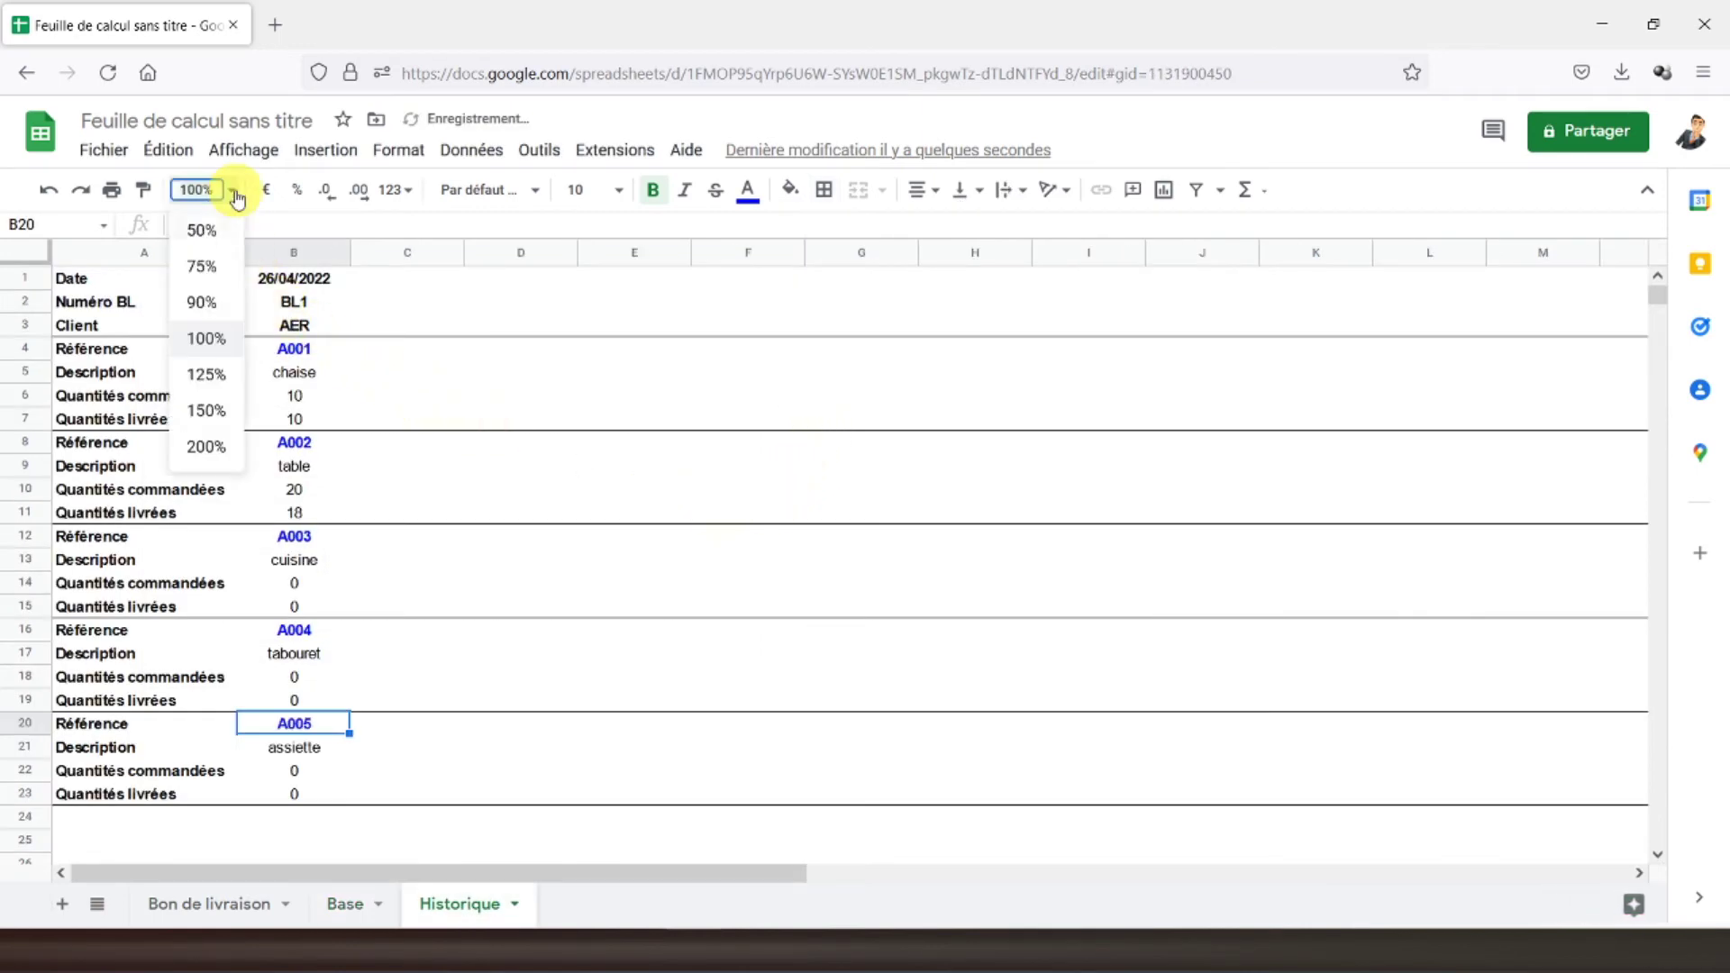
- Zoom to 75% and copy the four article blocks in rows 8–23 to A24
{"action": "left_click", "coordinate": [219, 269]}
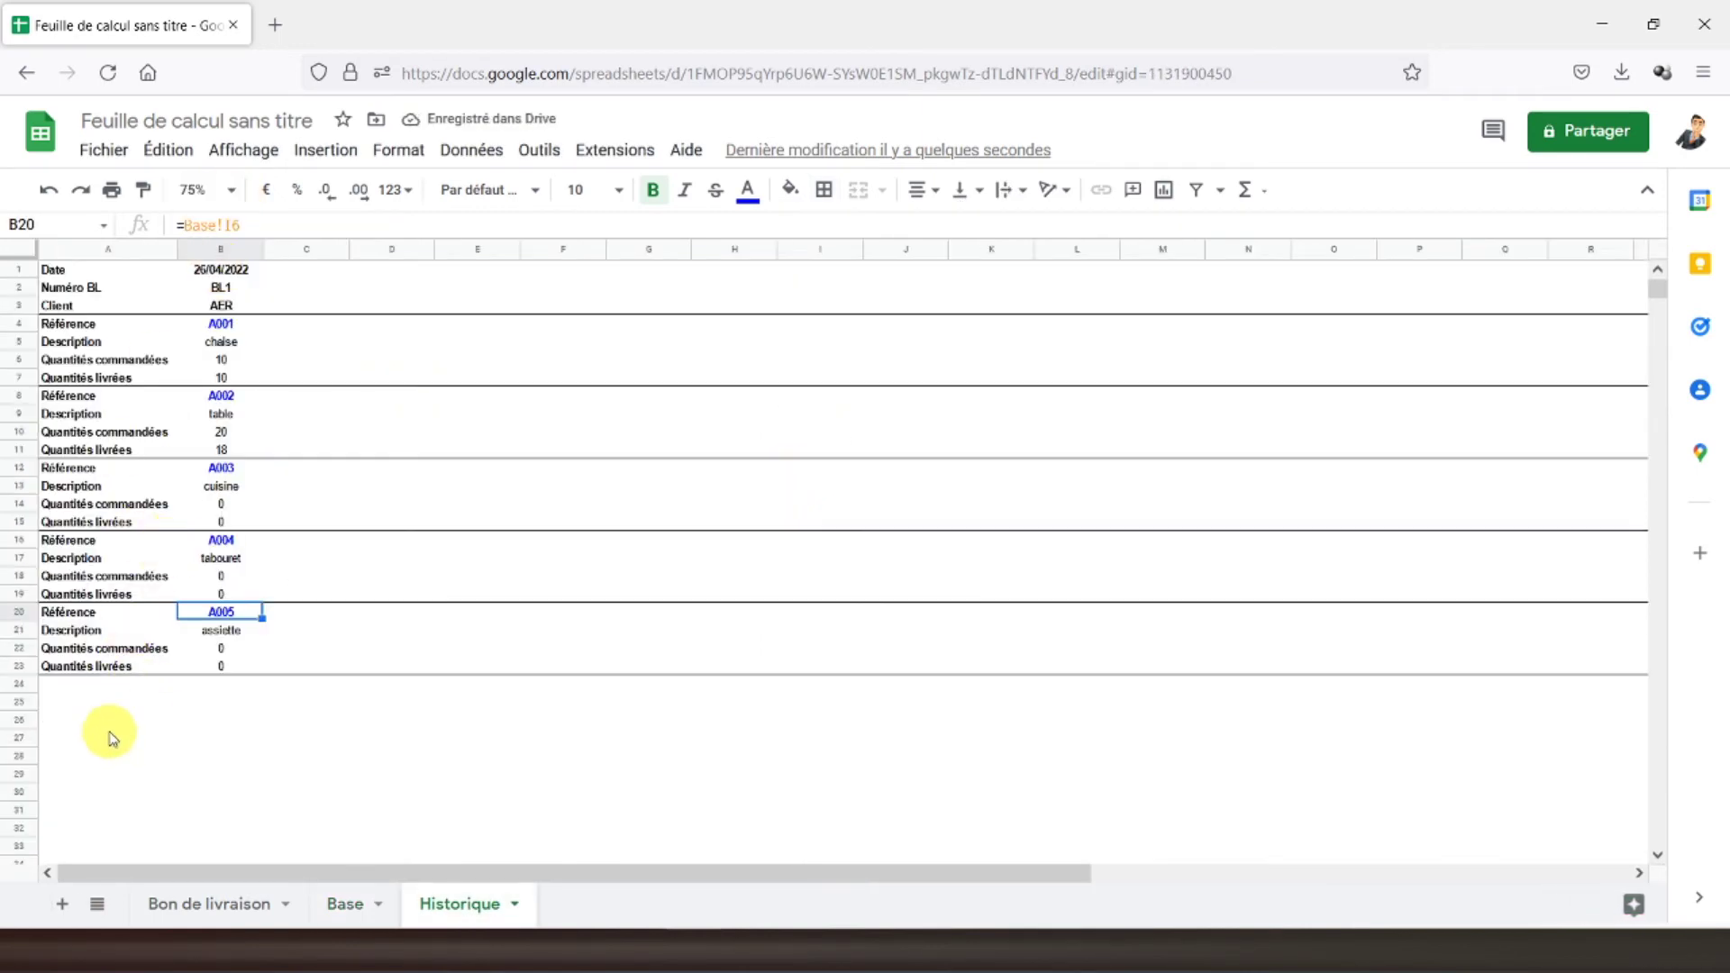
{"action": "scroll", "coordinate": [109, 734], "scroll_direction": "down", "scroll_amount": 3}
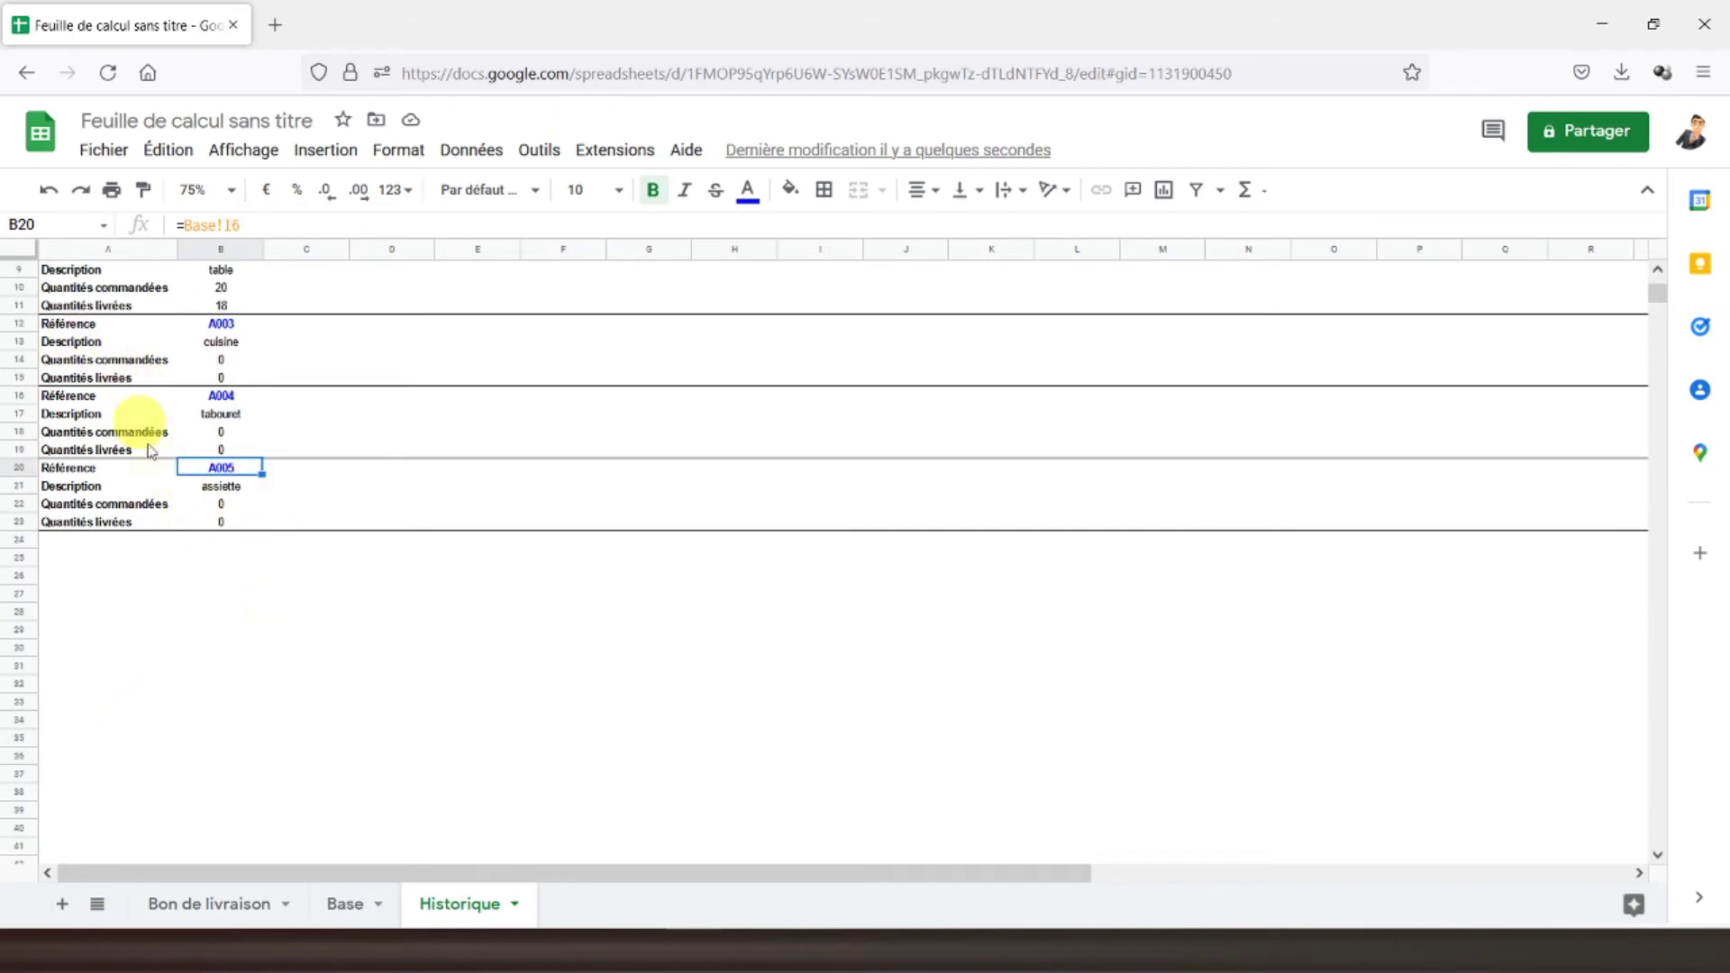
{"action": "scroll", "coordinate": [144, 423], "scroll_direction": "up", "scroll_amount": 3}
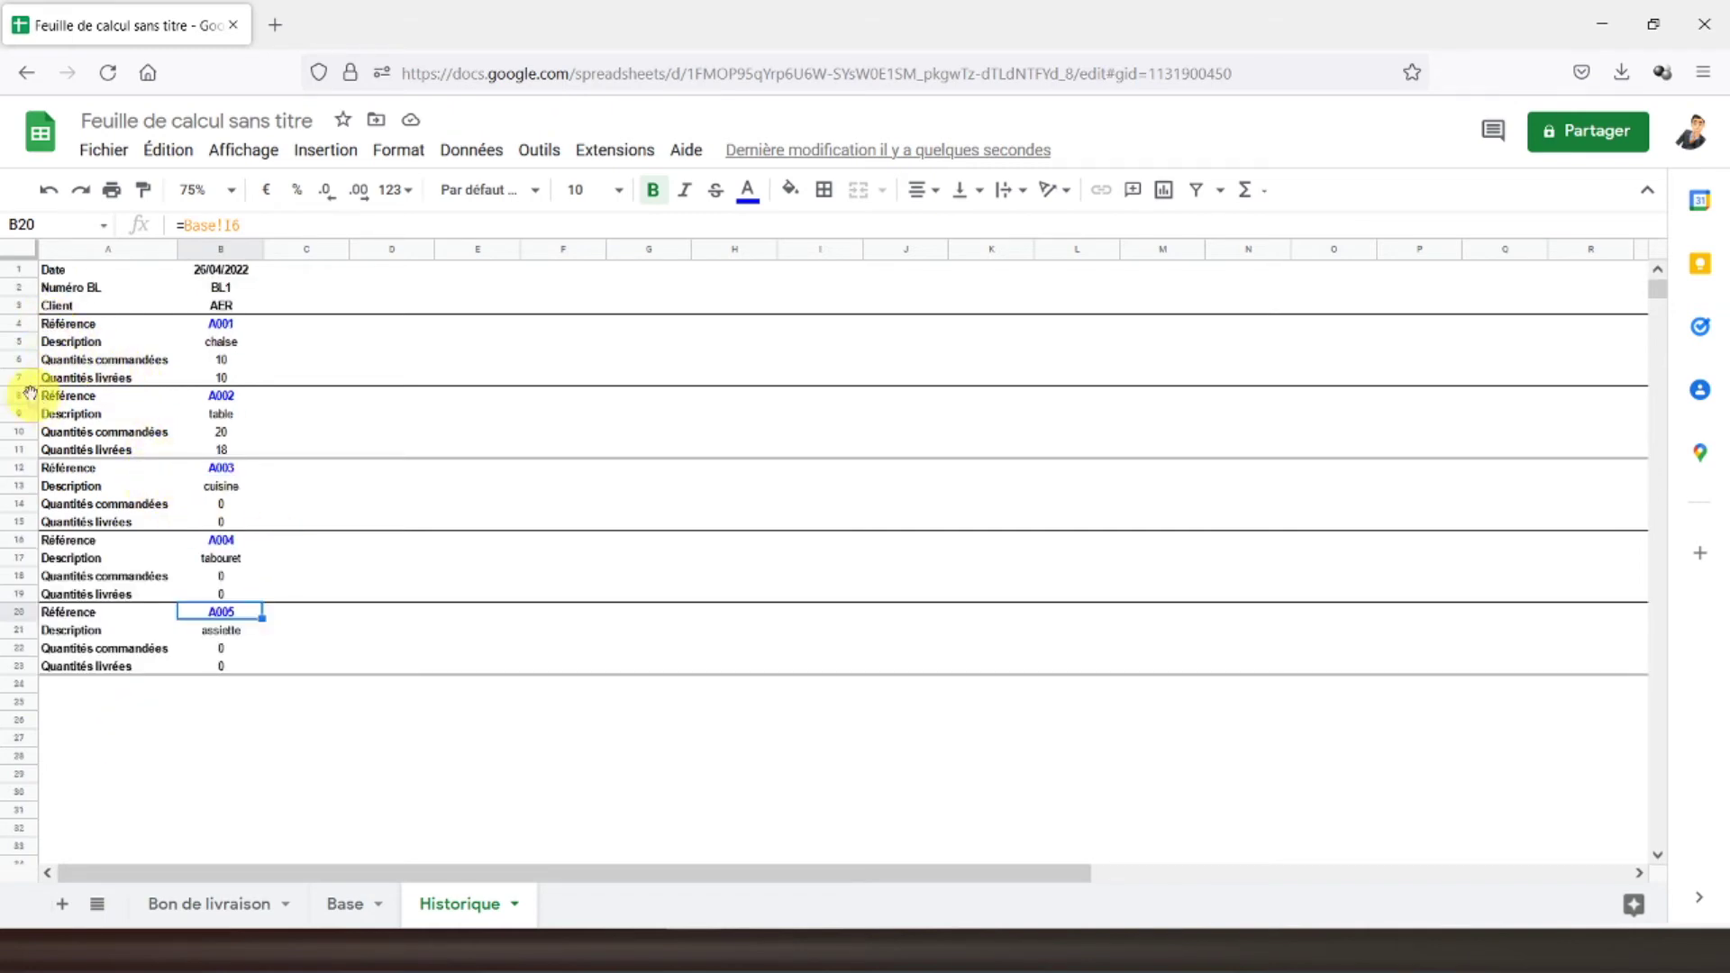
{"action": "left_click_drag", "start_coordinate": [20, 395], "coordinate": [20, 666]}
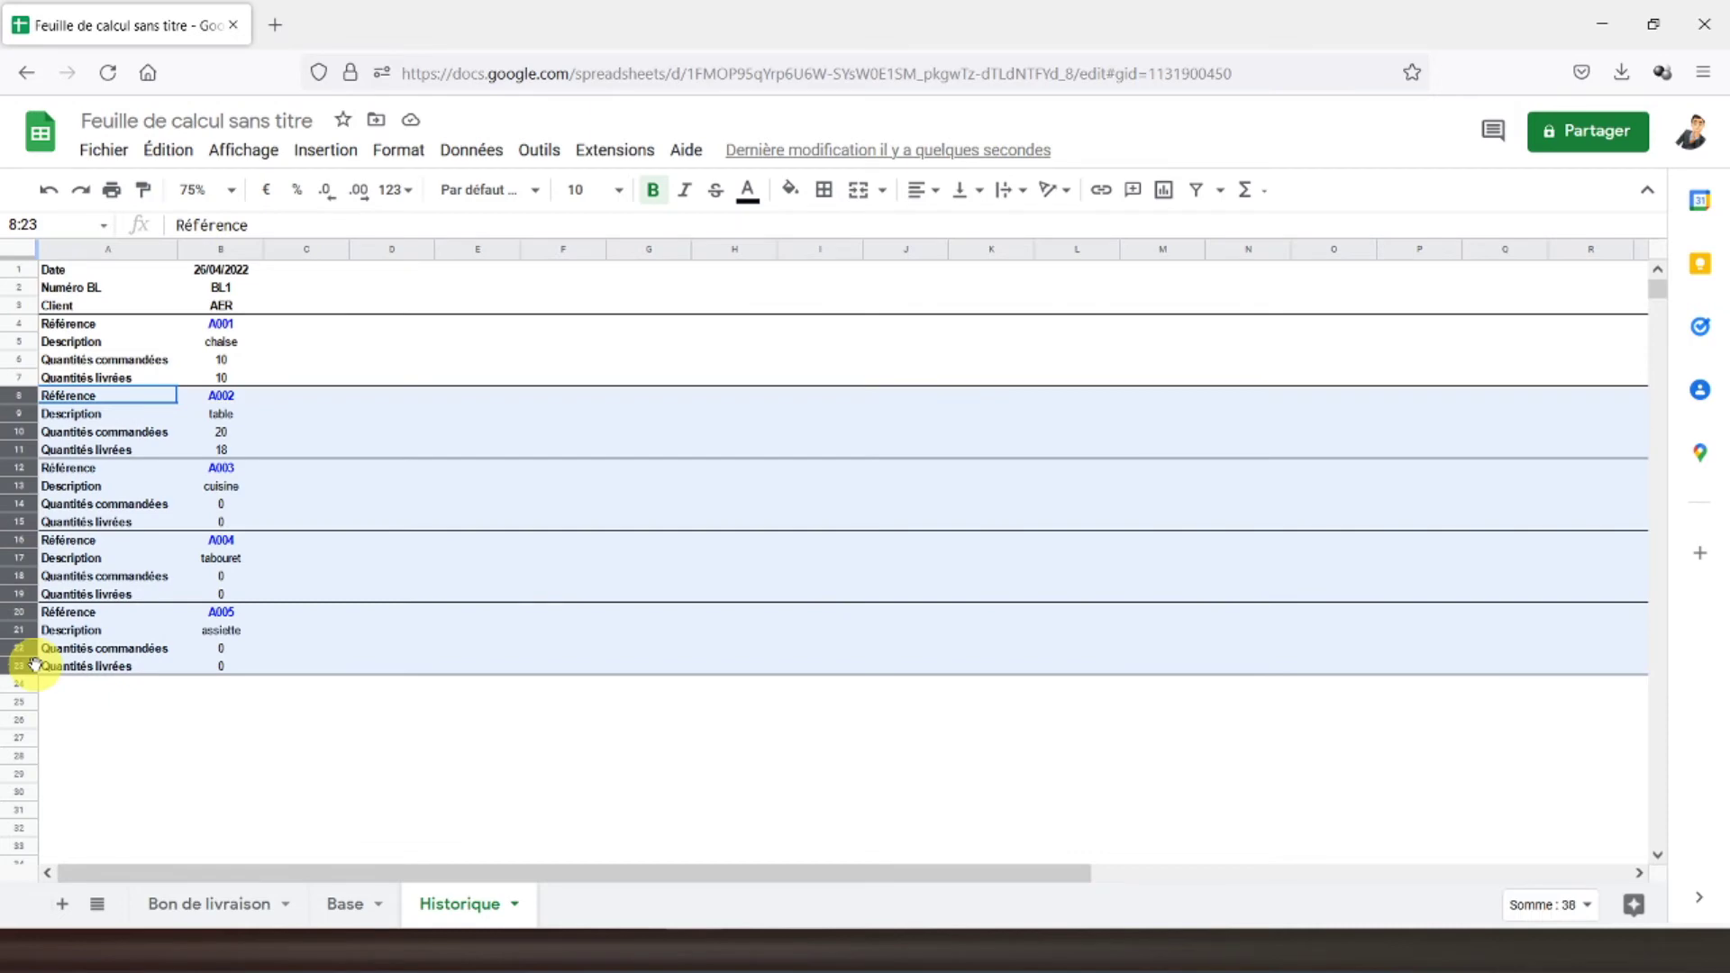
{"action": "key", "text": "ctrl+c"}
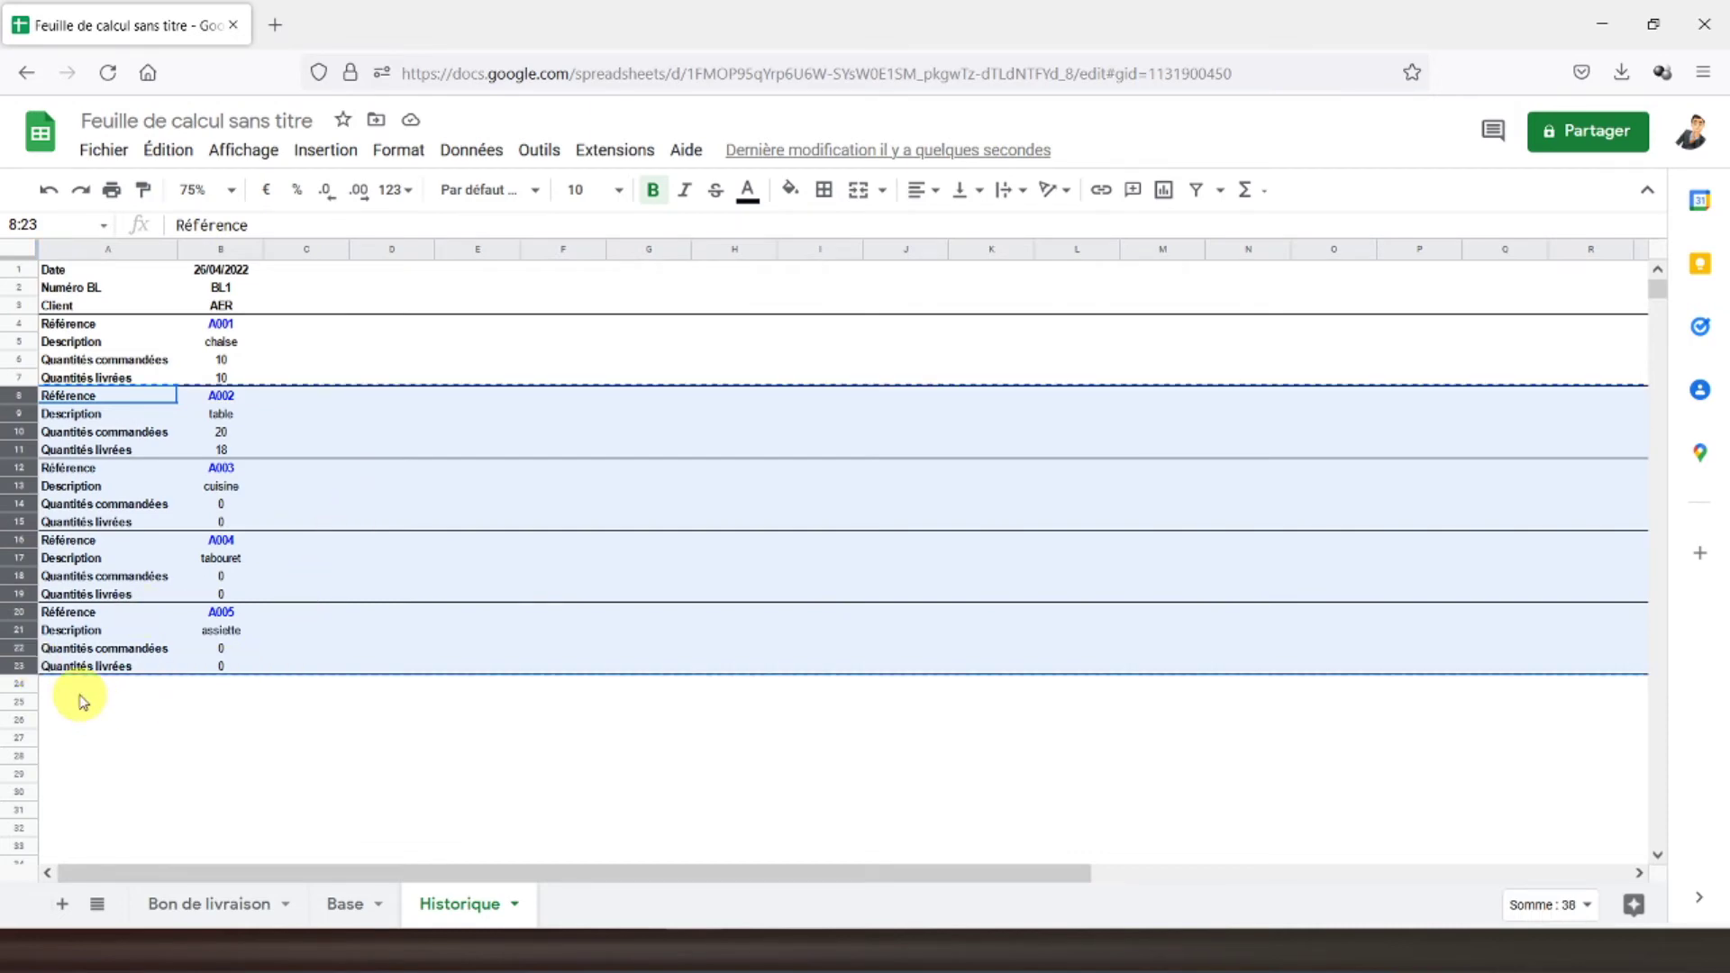
{"action": "left_click", "coordinate": [79, 684]}
{"action": "key", "text": "ctrl+v"}
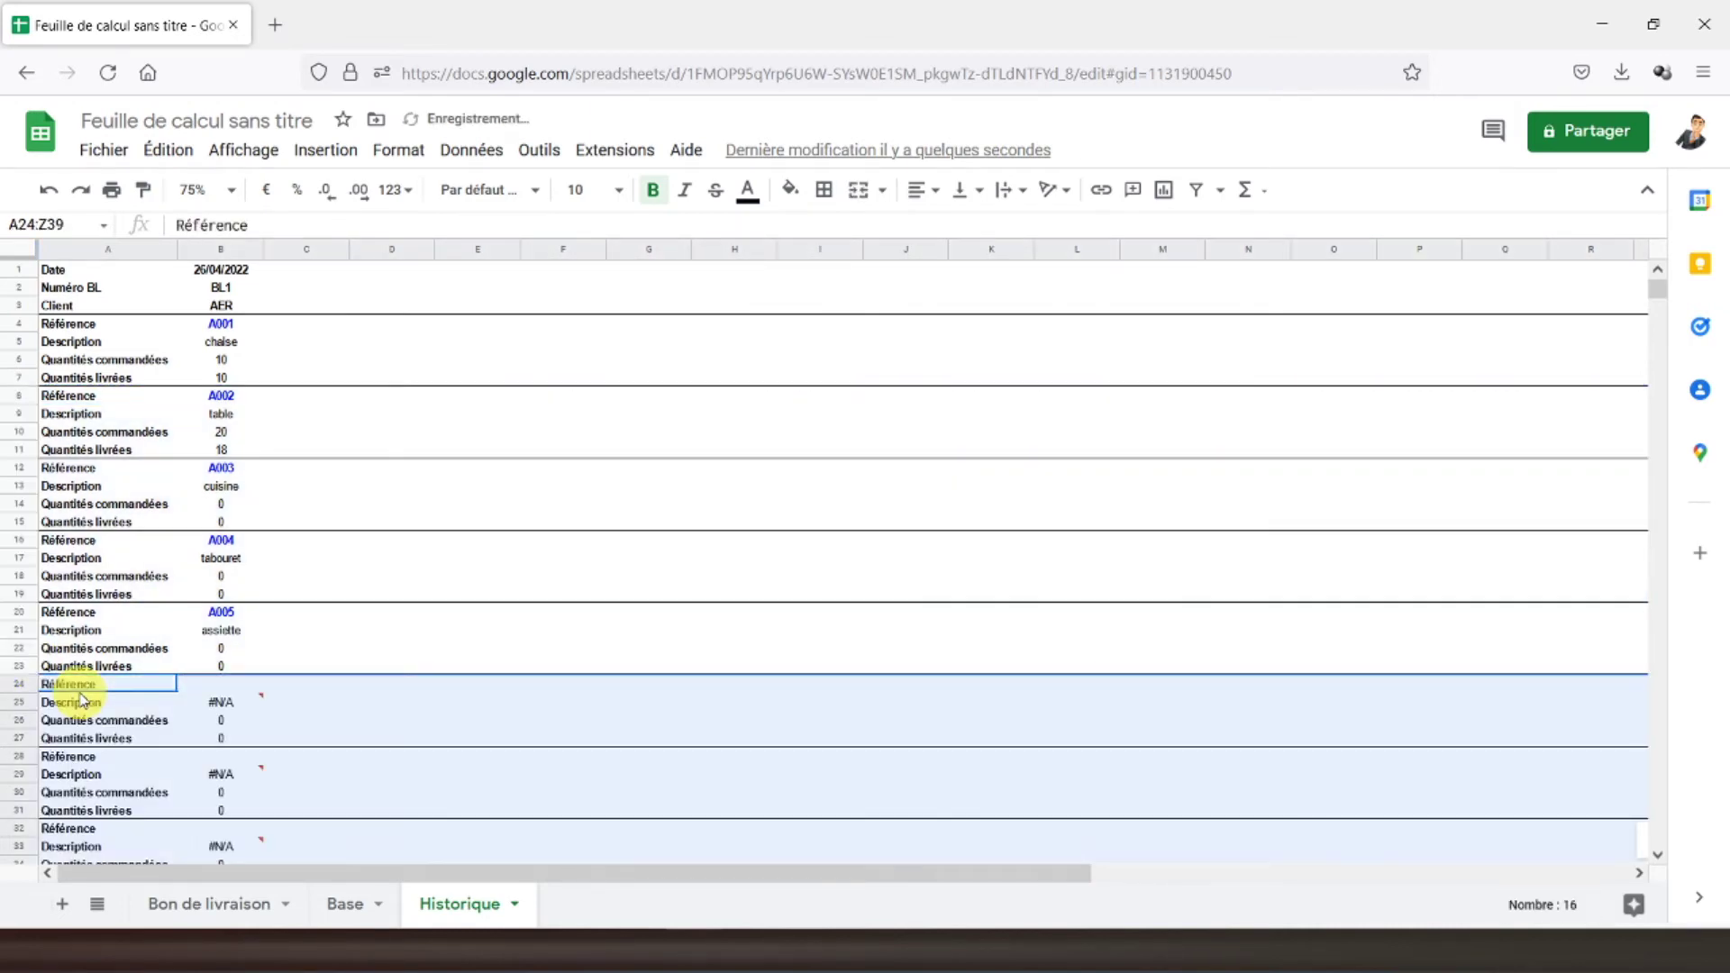
{"action": "scroll", "coordinate": [77, 688], "scroll_direction": "down", "scroll_amount": 3}
{"action": "scroll", "coordinate": [77, 687], "scroll_direction": "down", "scroll_amount": 2}
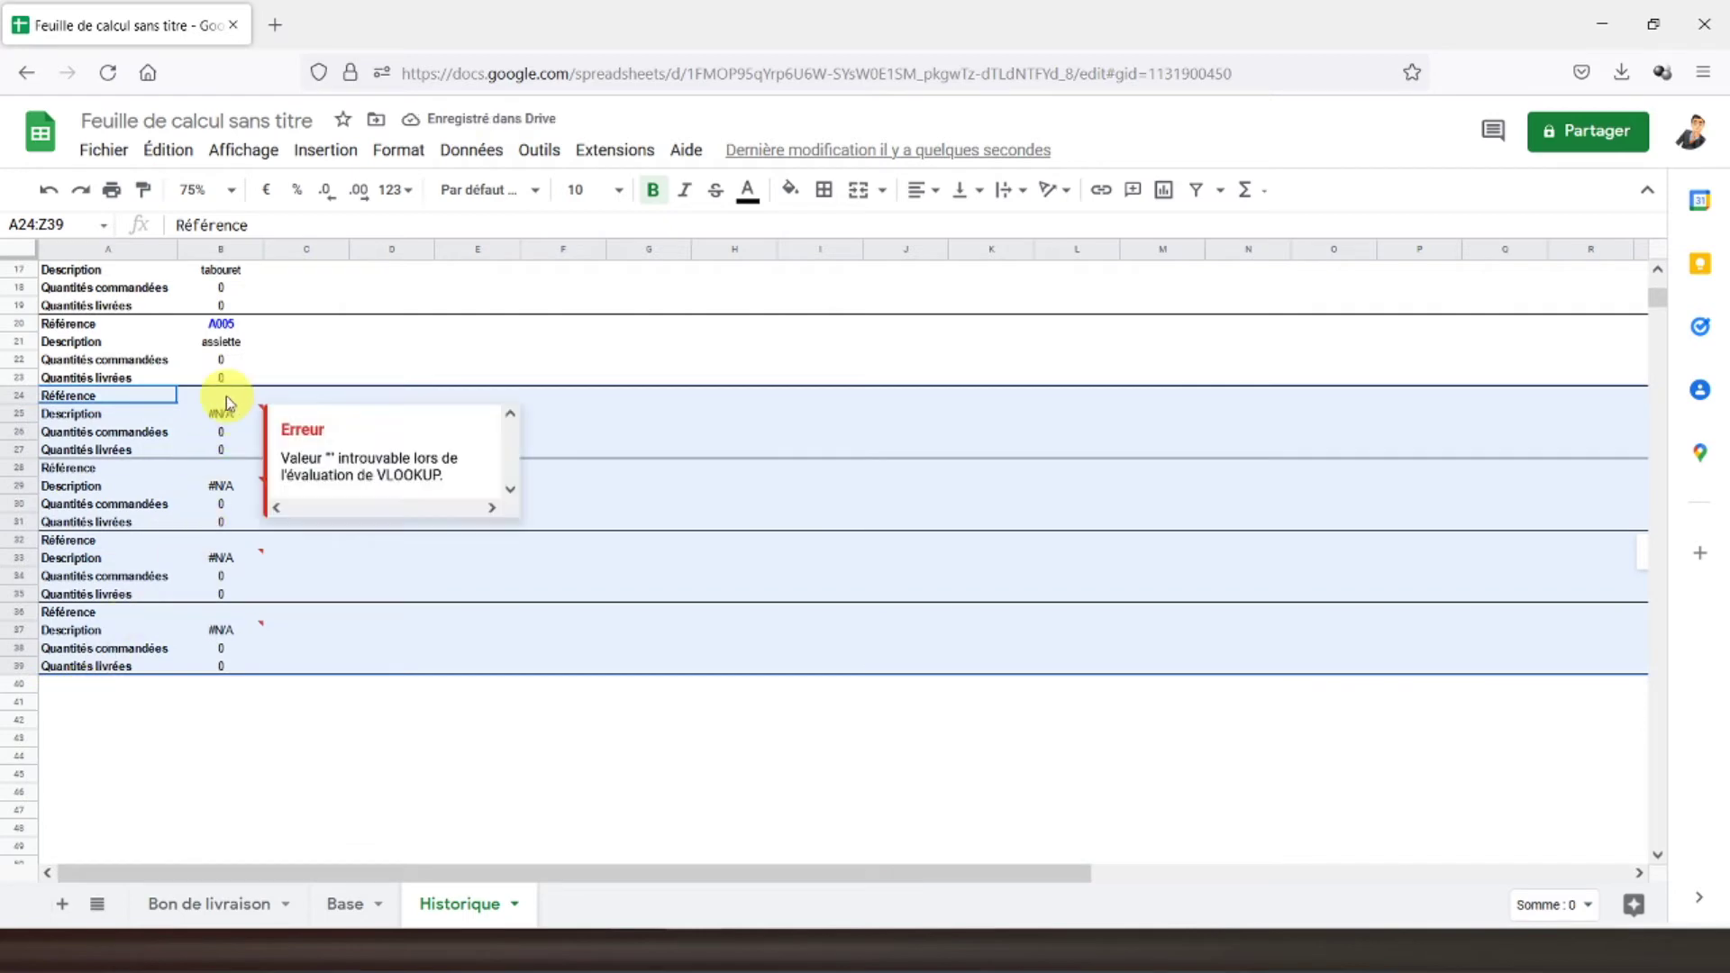
- Link B24 to Base reference A006 and B28 to A007
{"action": "left_click", "coordinate": [225, 396]}
{"action": "type", "text": "="}
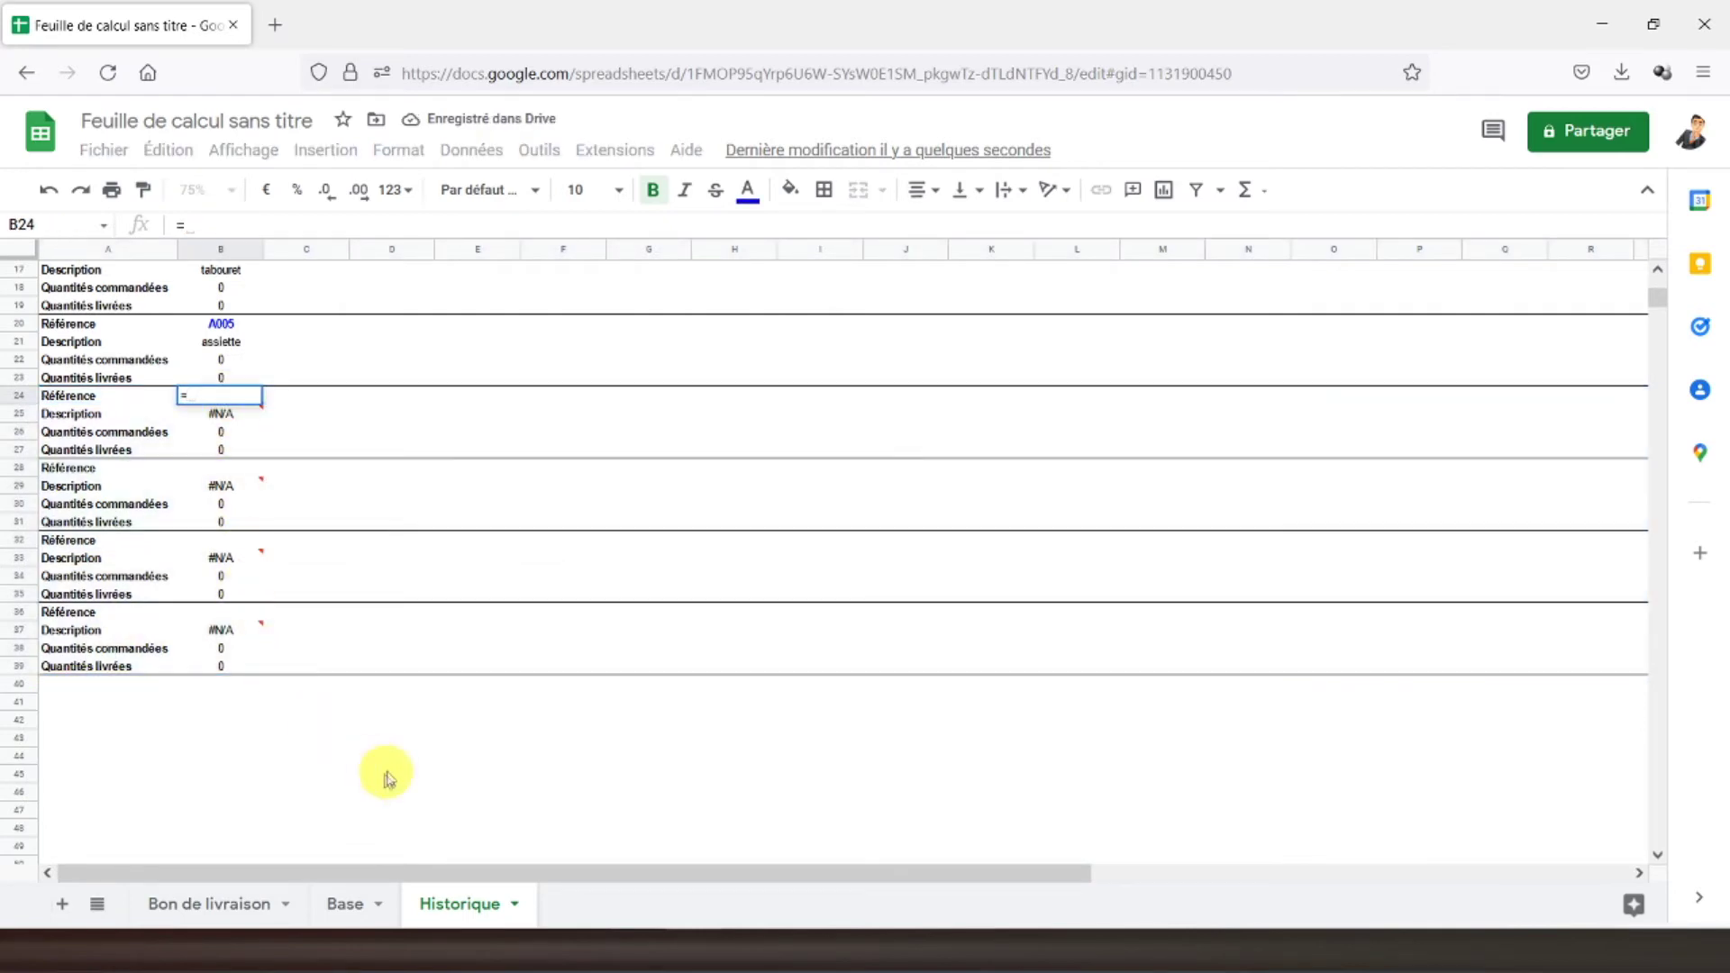
{"action": "left_click", "coordinate": [345, 903]}
{"action": "left_click", "coordinate": [620, 381]}
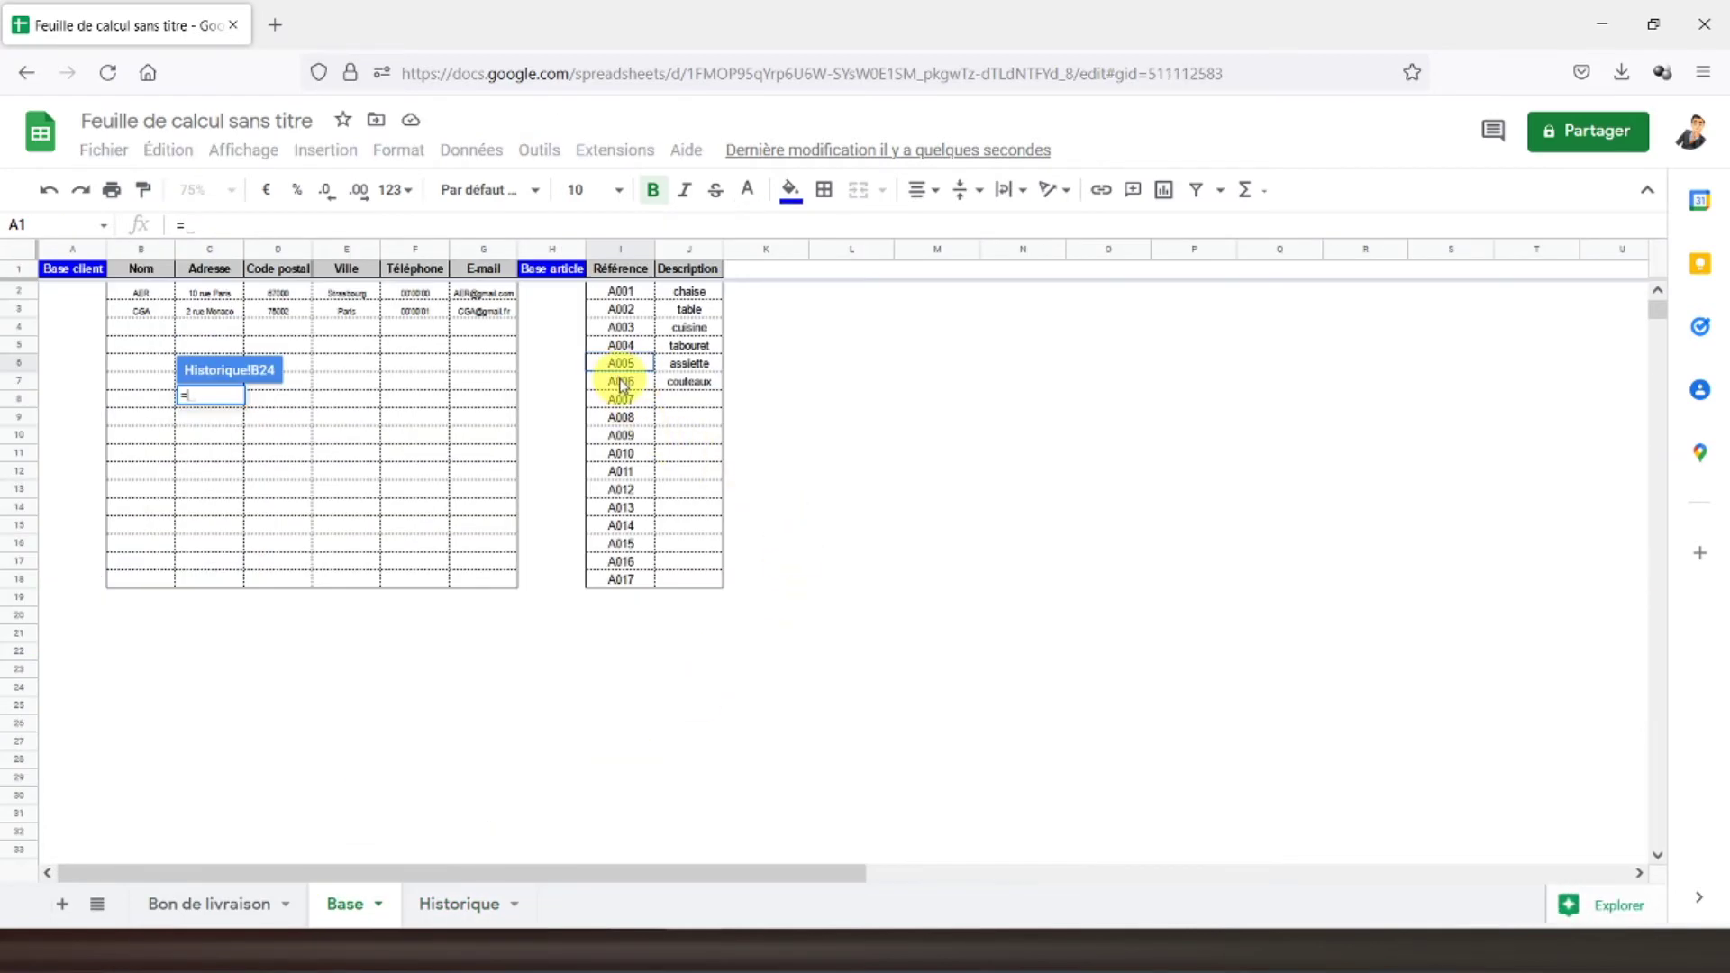
{"action": "key", "text": "Return"}
{"action": "left_click", "coordinate": [217, 489]}
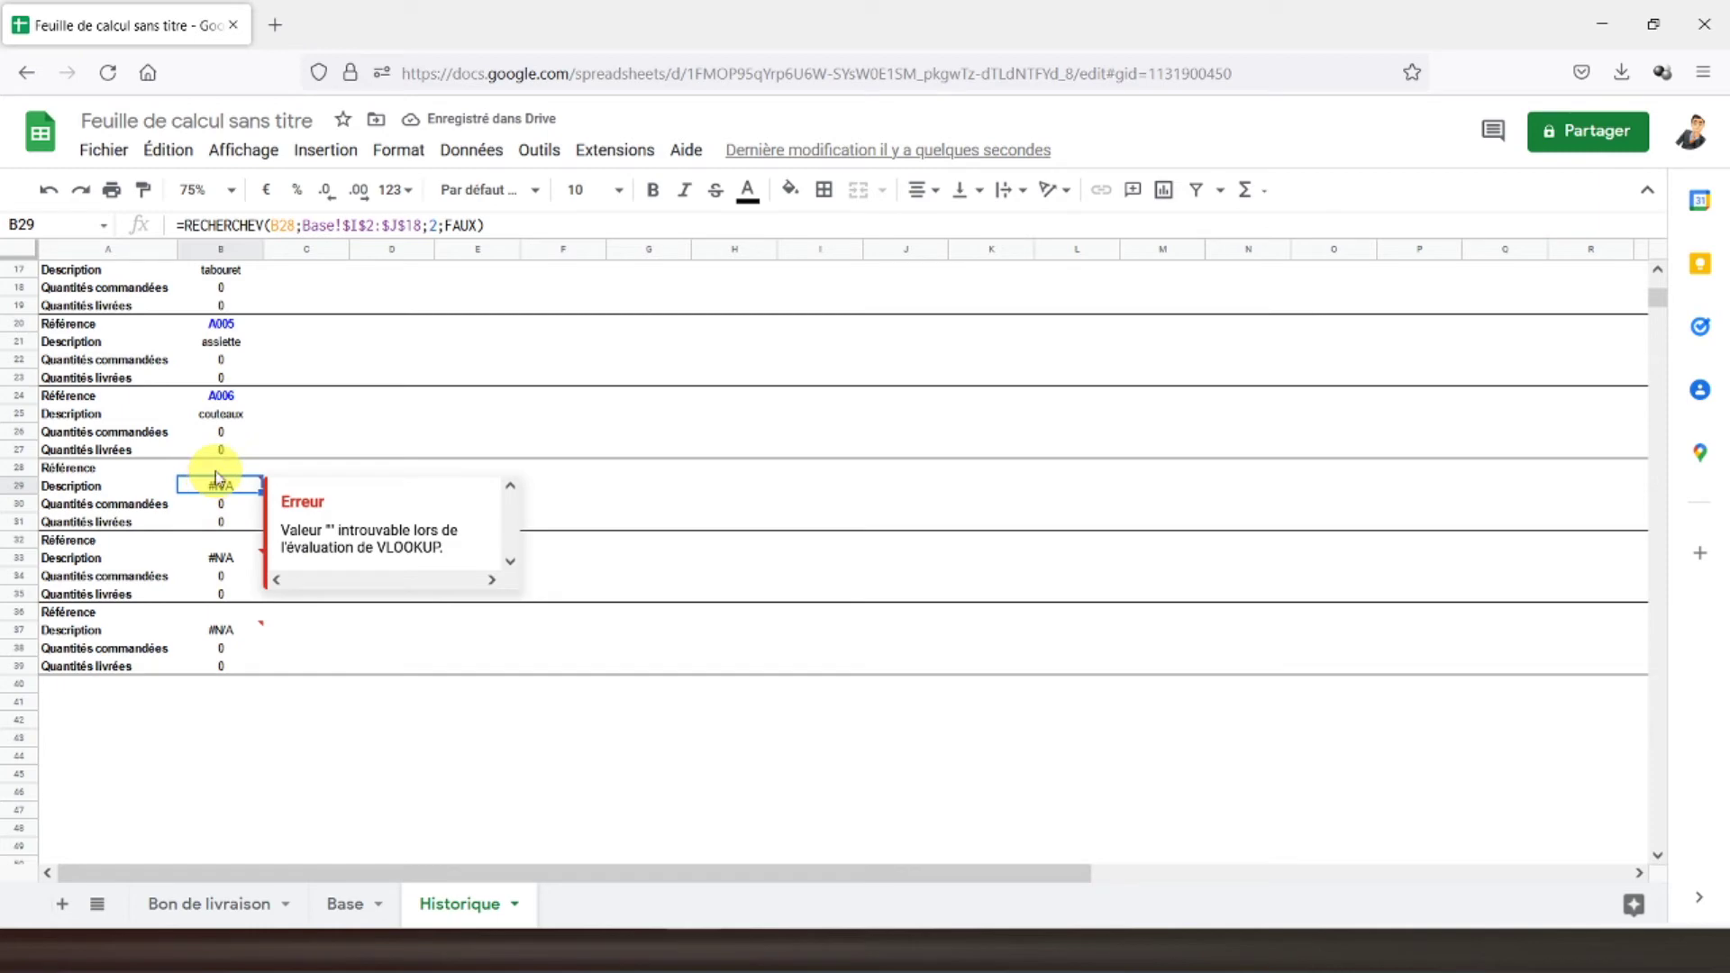
{"action": "double_click", "coordinate": [216, 470]}
{"action": "type", "text": "="}
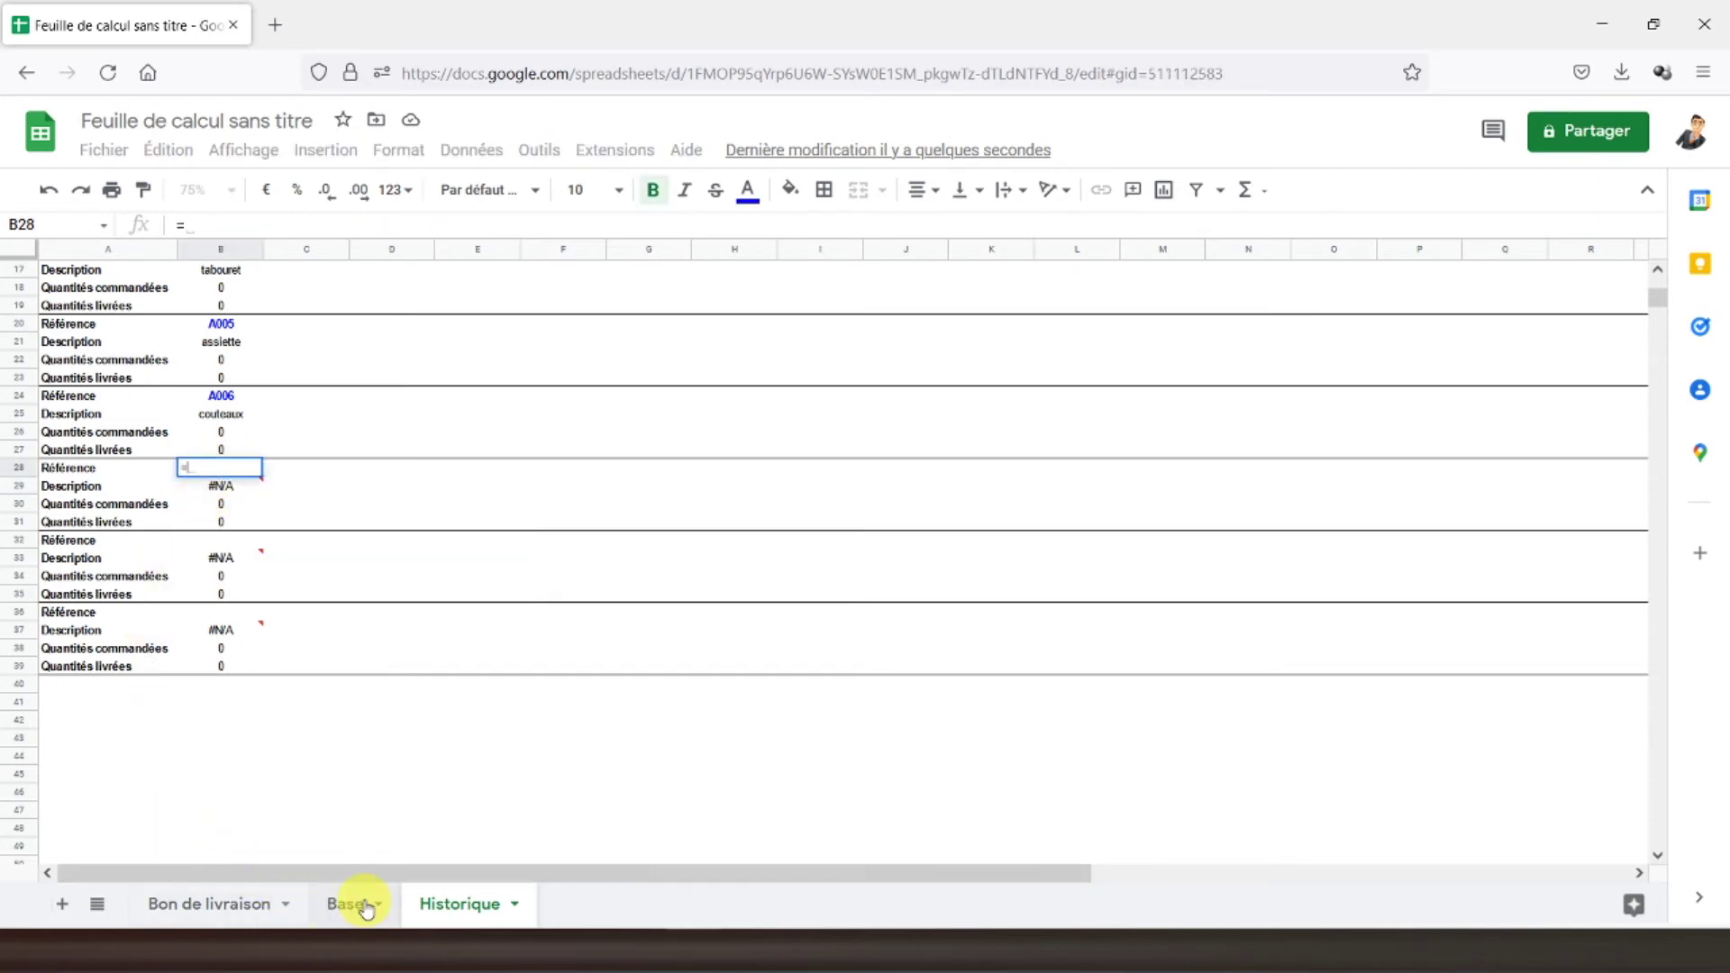
{"action": "left_click", "coordinate": [351, 903]}
{"action": "left_click", "coordinate": [620, 403]}
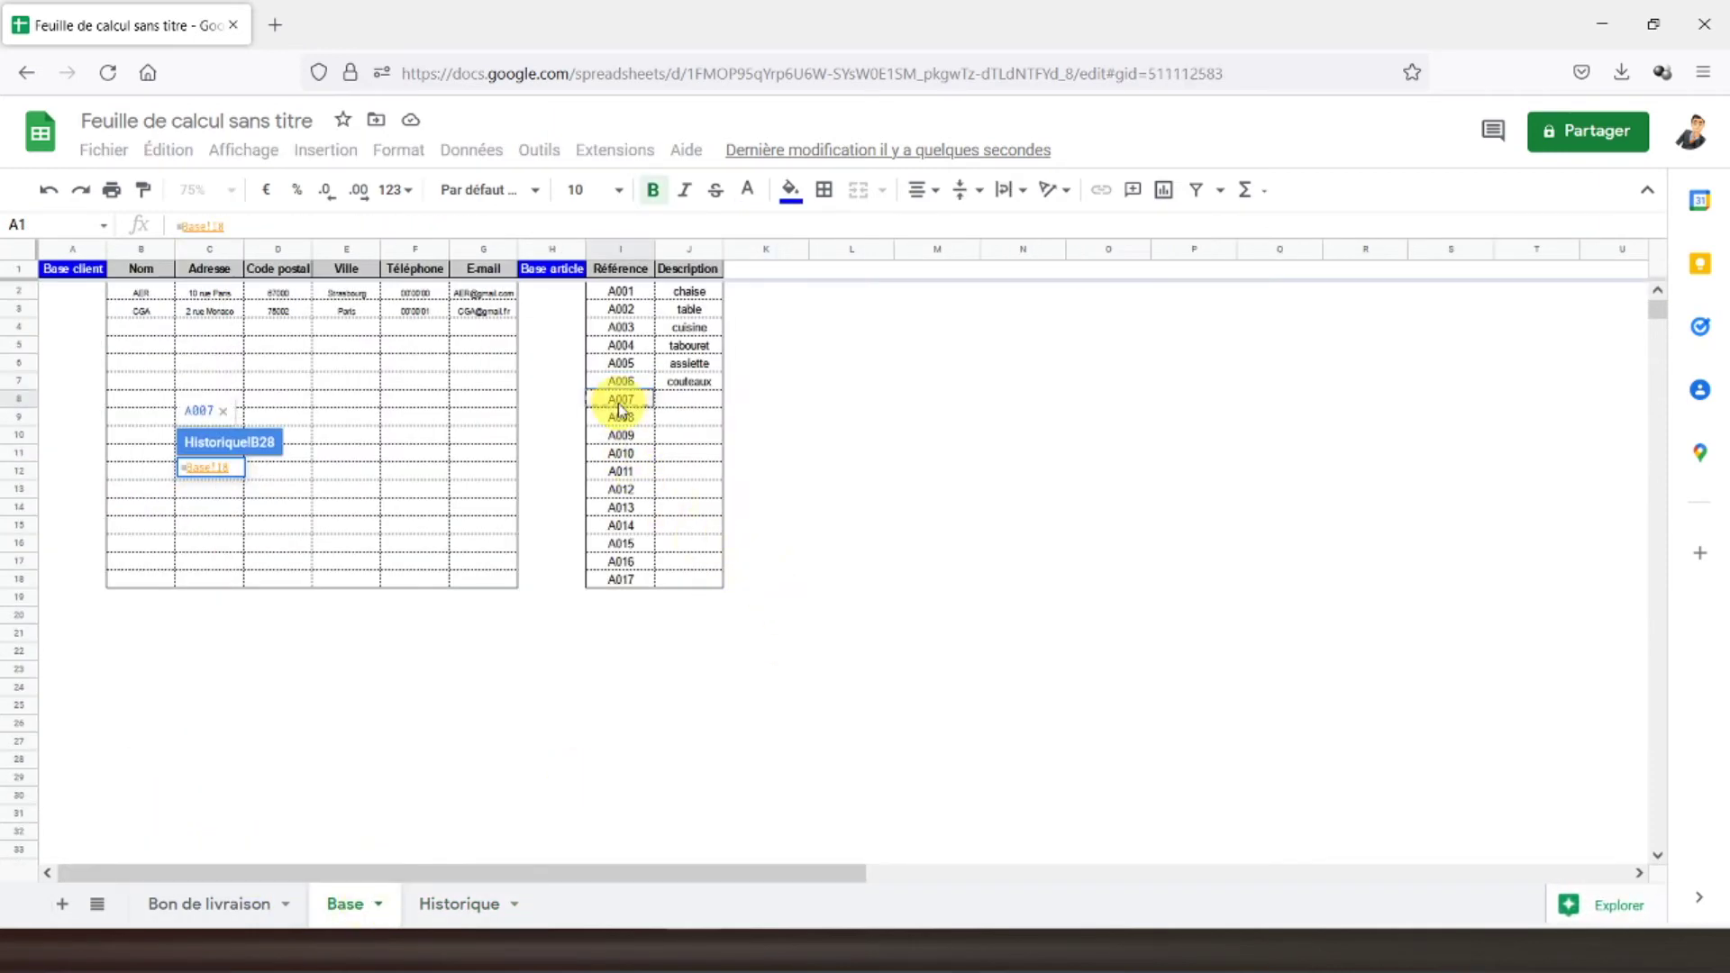
{"action": "key", "text": "Return"}
- Link B32 to Base reference A008 and B36 to A009
{"action": "left_click", "coordinate": [218, 540]}
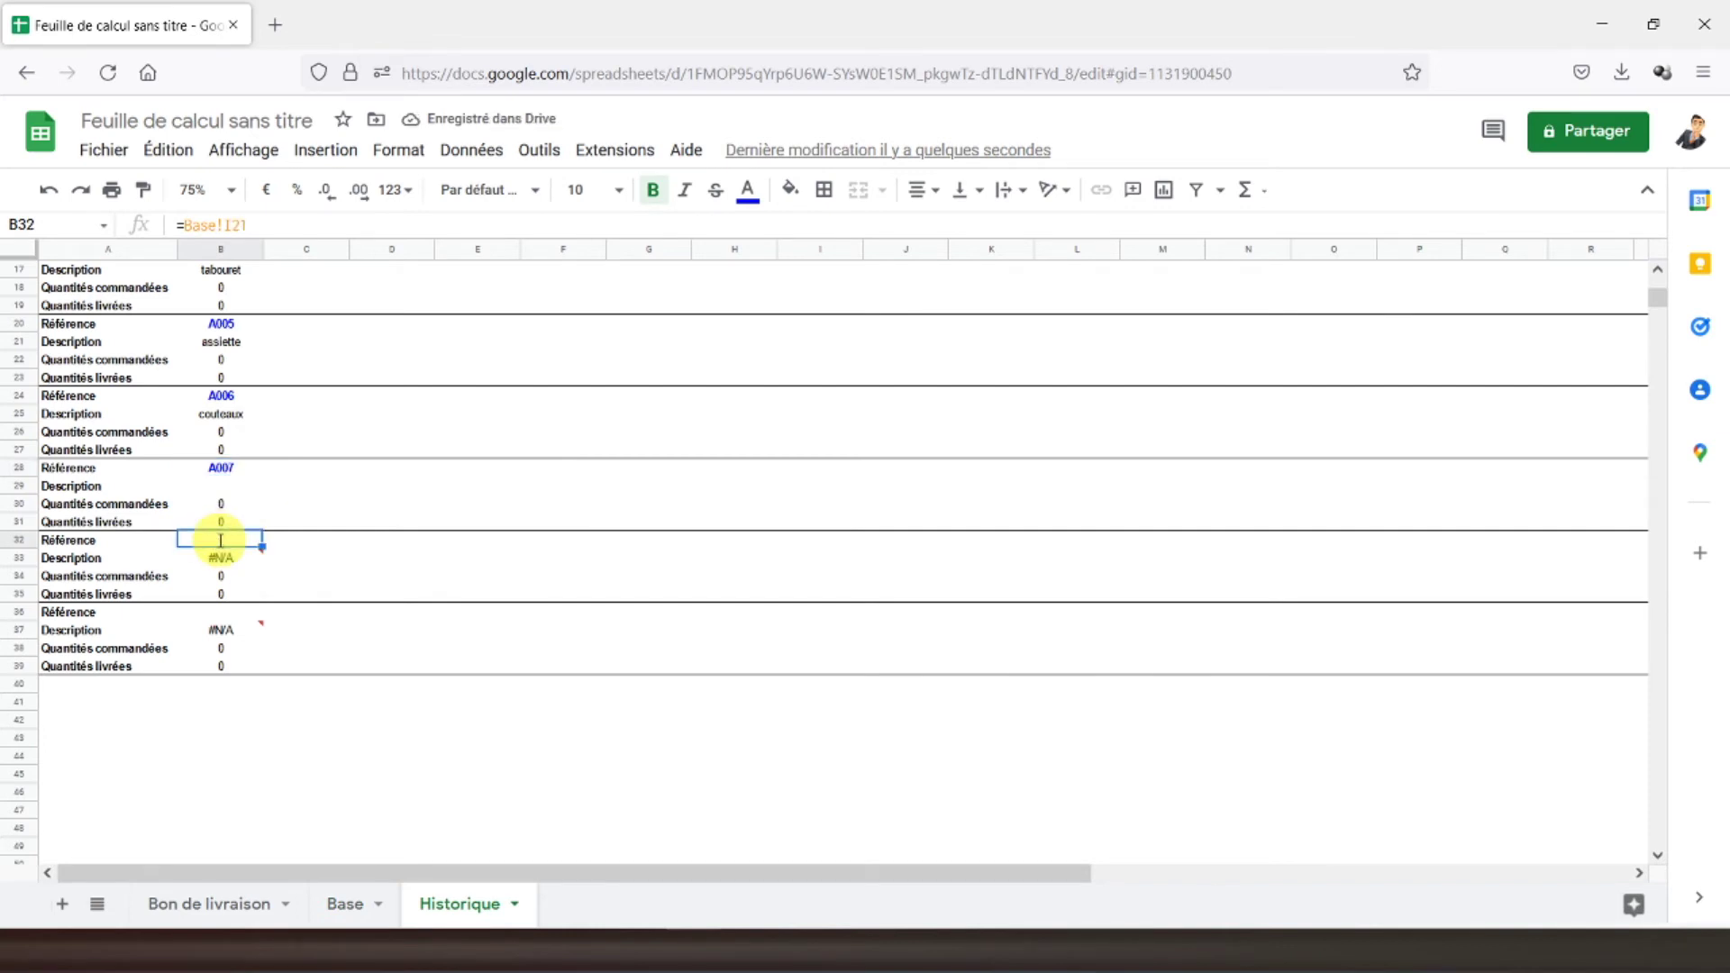
{"action": "type", "text": "="}
{"action": "left_click", "coordinate": [347, 905]}
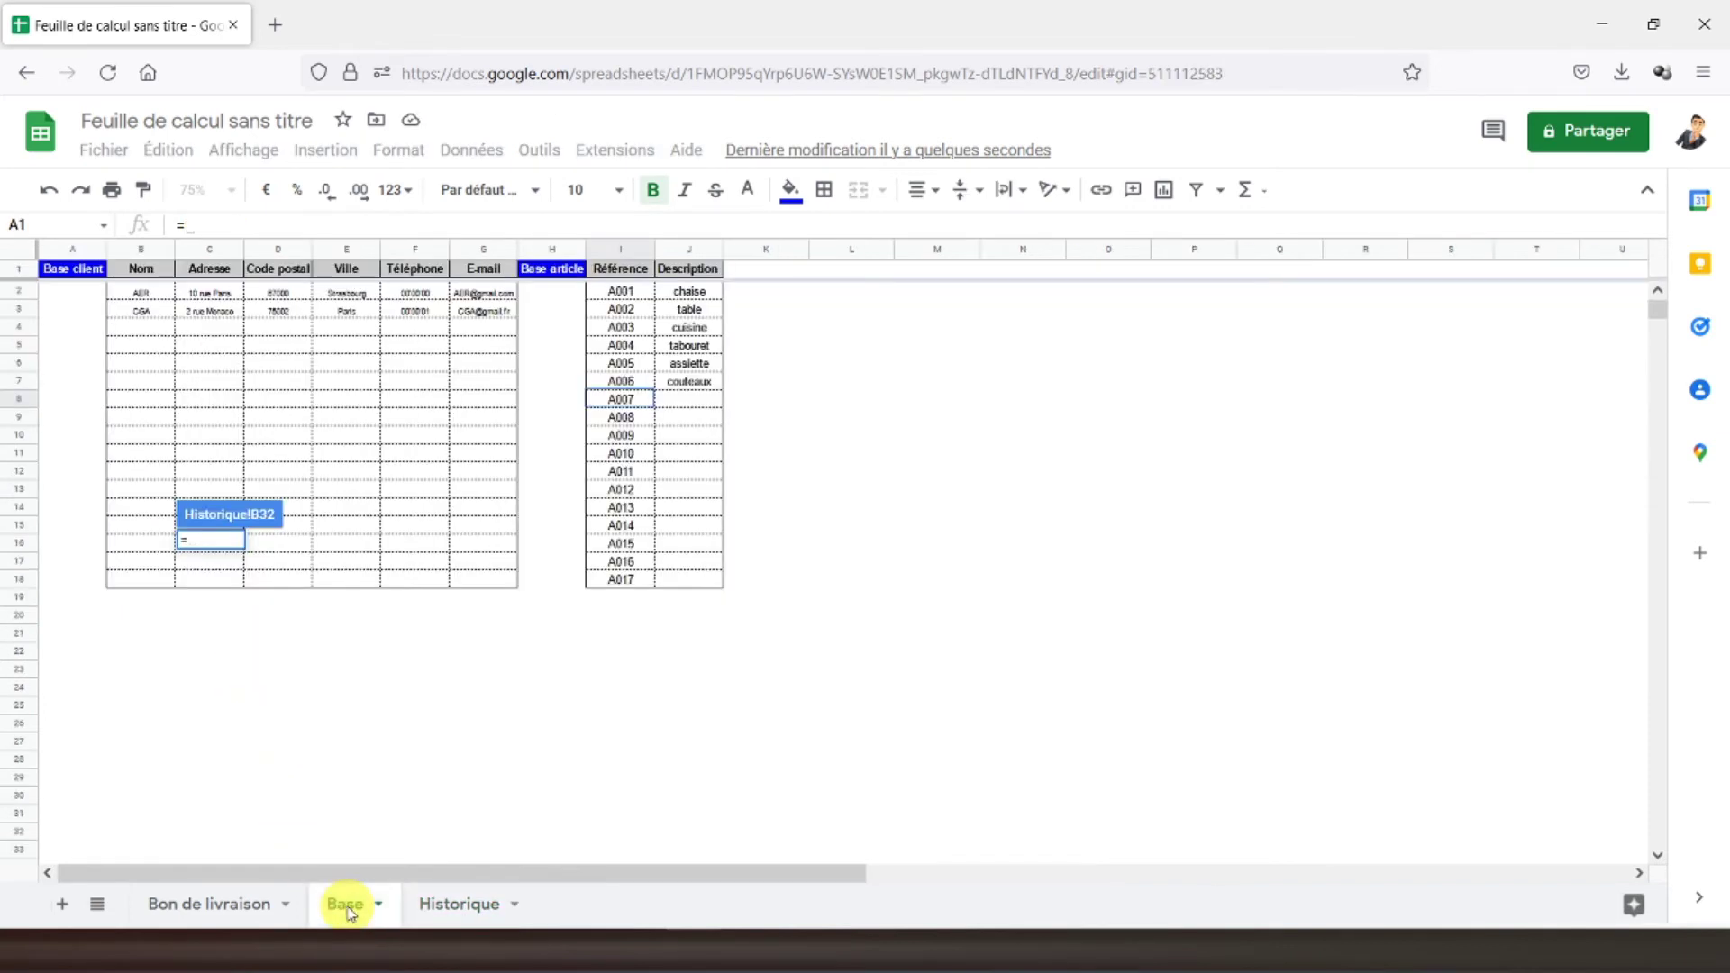
{"action": "left_click", "coordinate": [622, 419]}
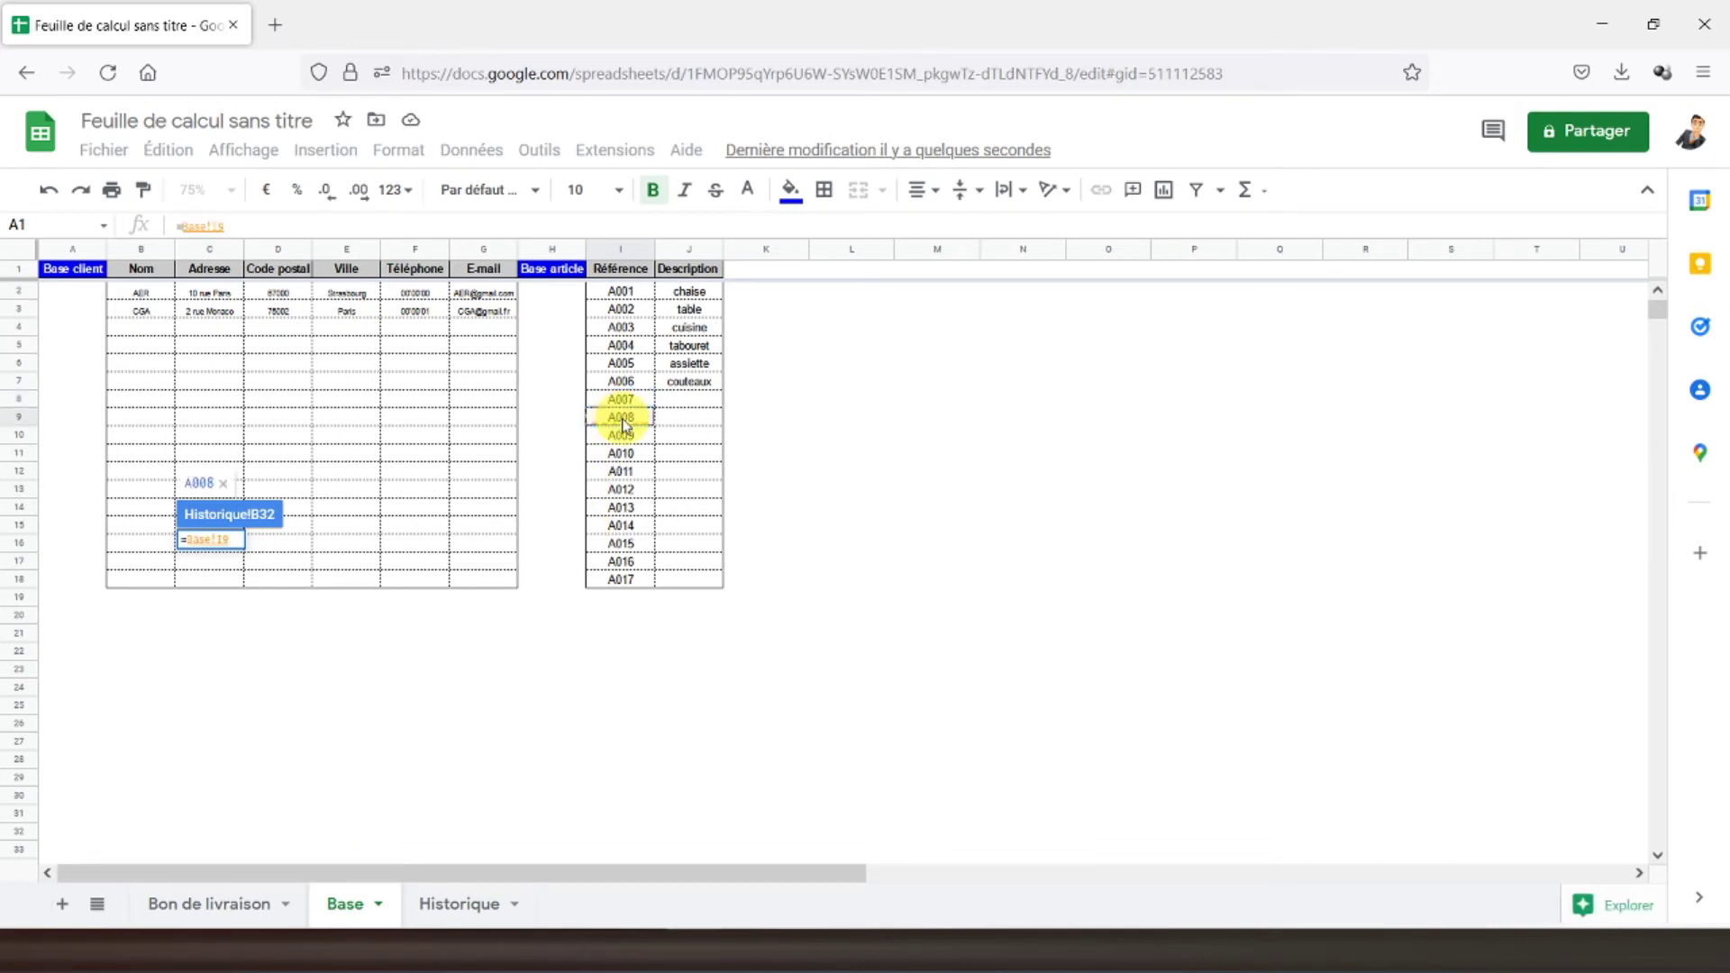
{"action": "key", "text": "Return"}
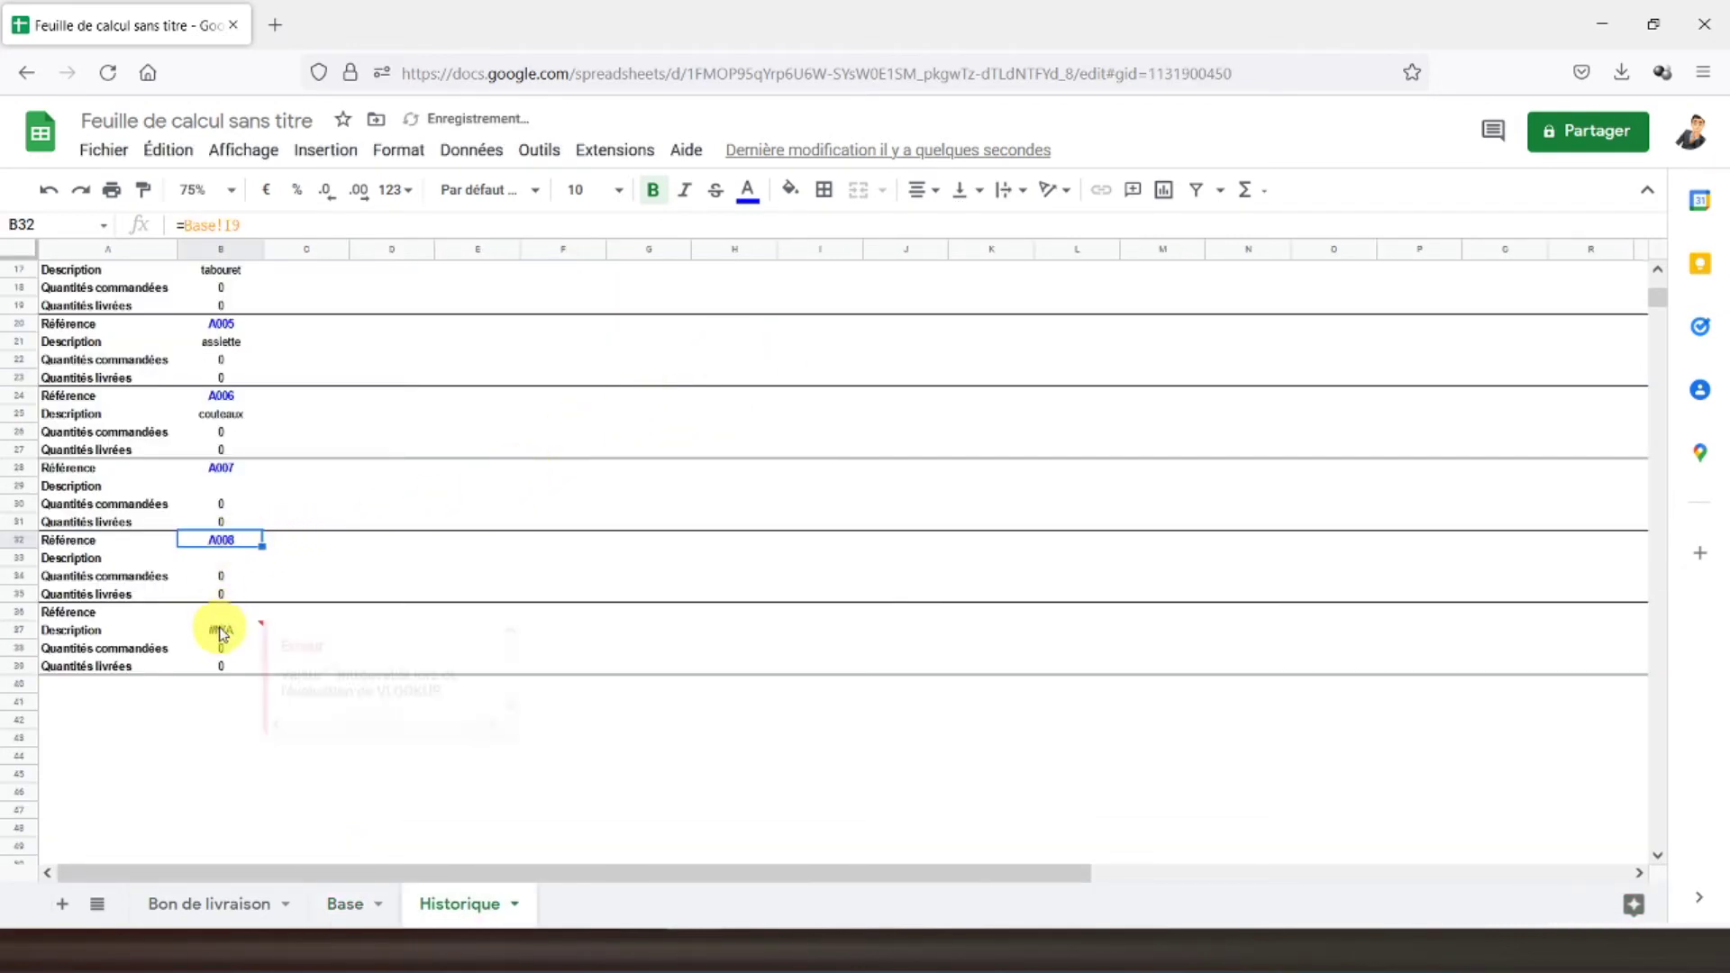
{"action": "left_click", "coordinate": [219, 616]}
{"action": "type", "text": "="}
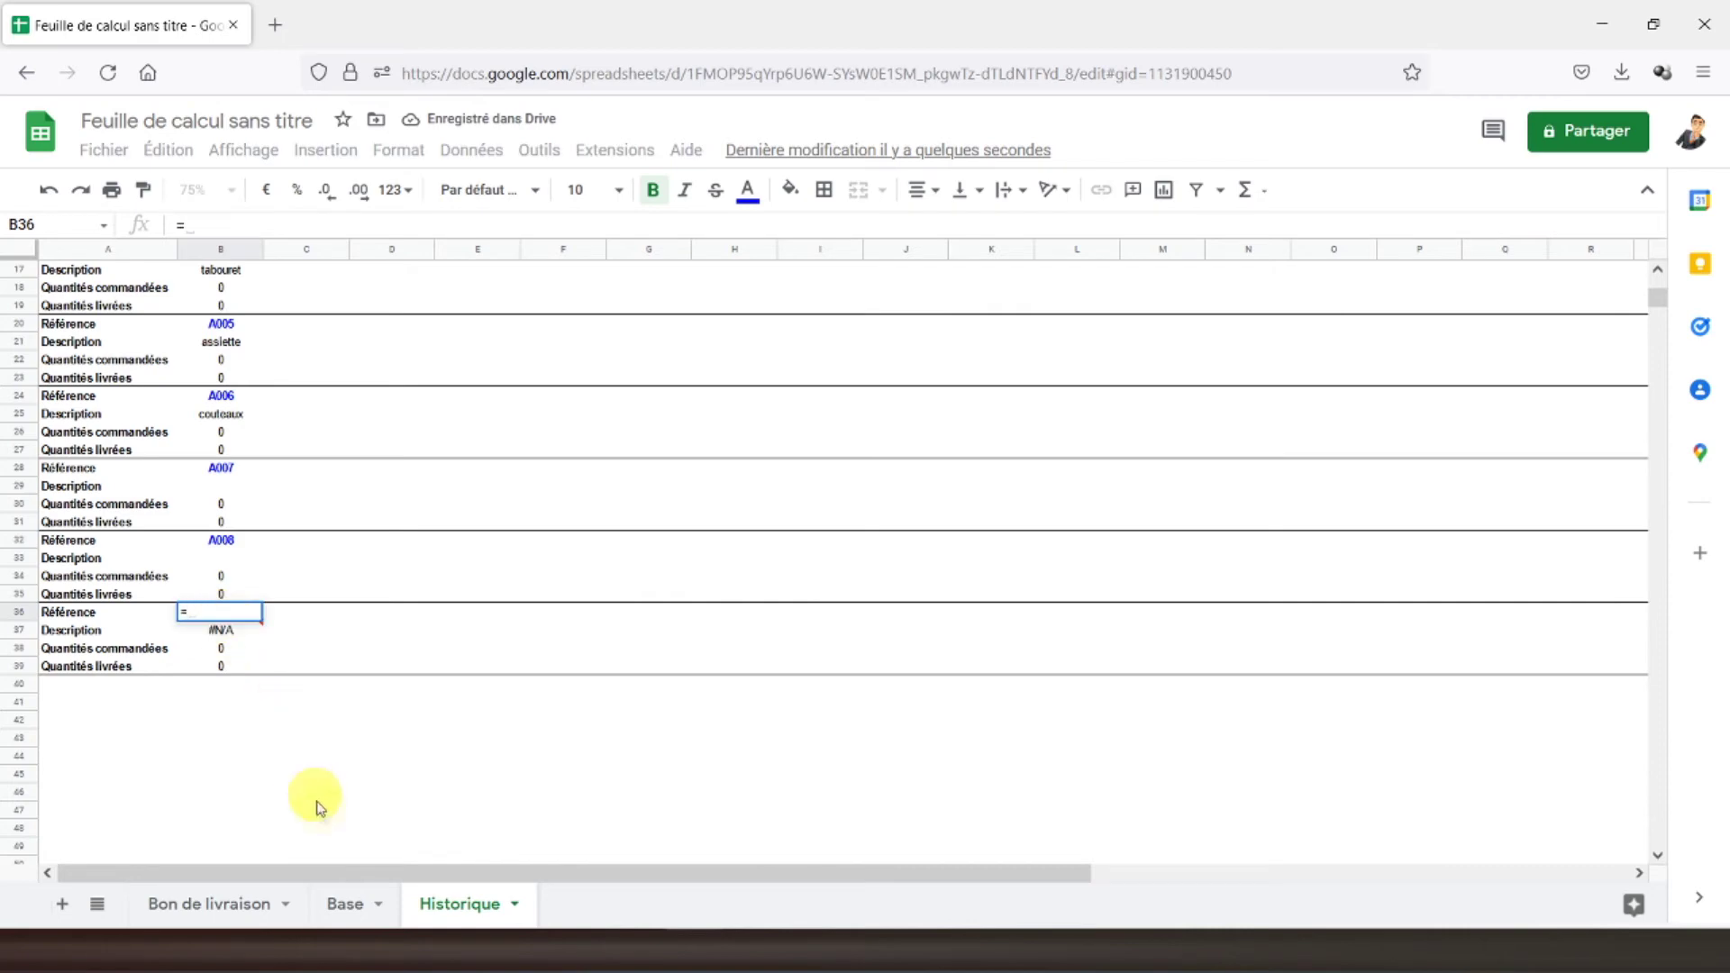
{"action": "left_click", "coordinate": [345, 904]}
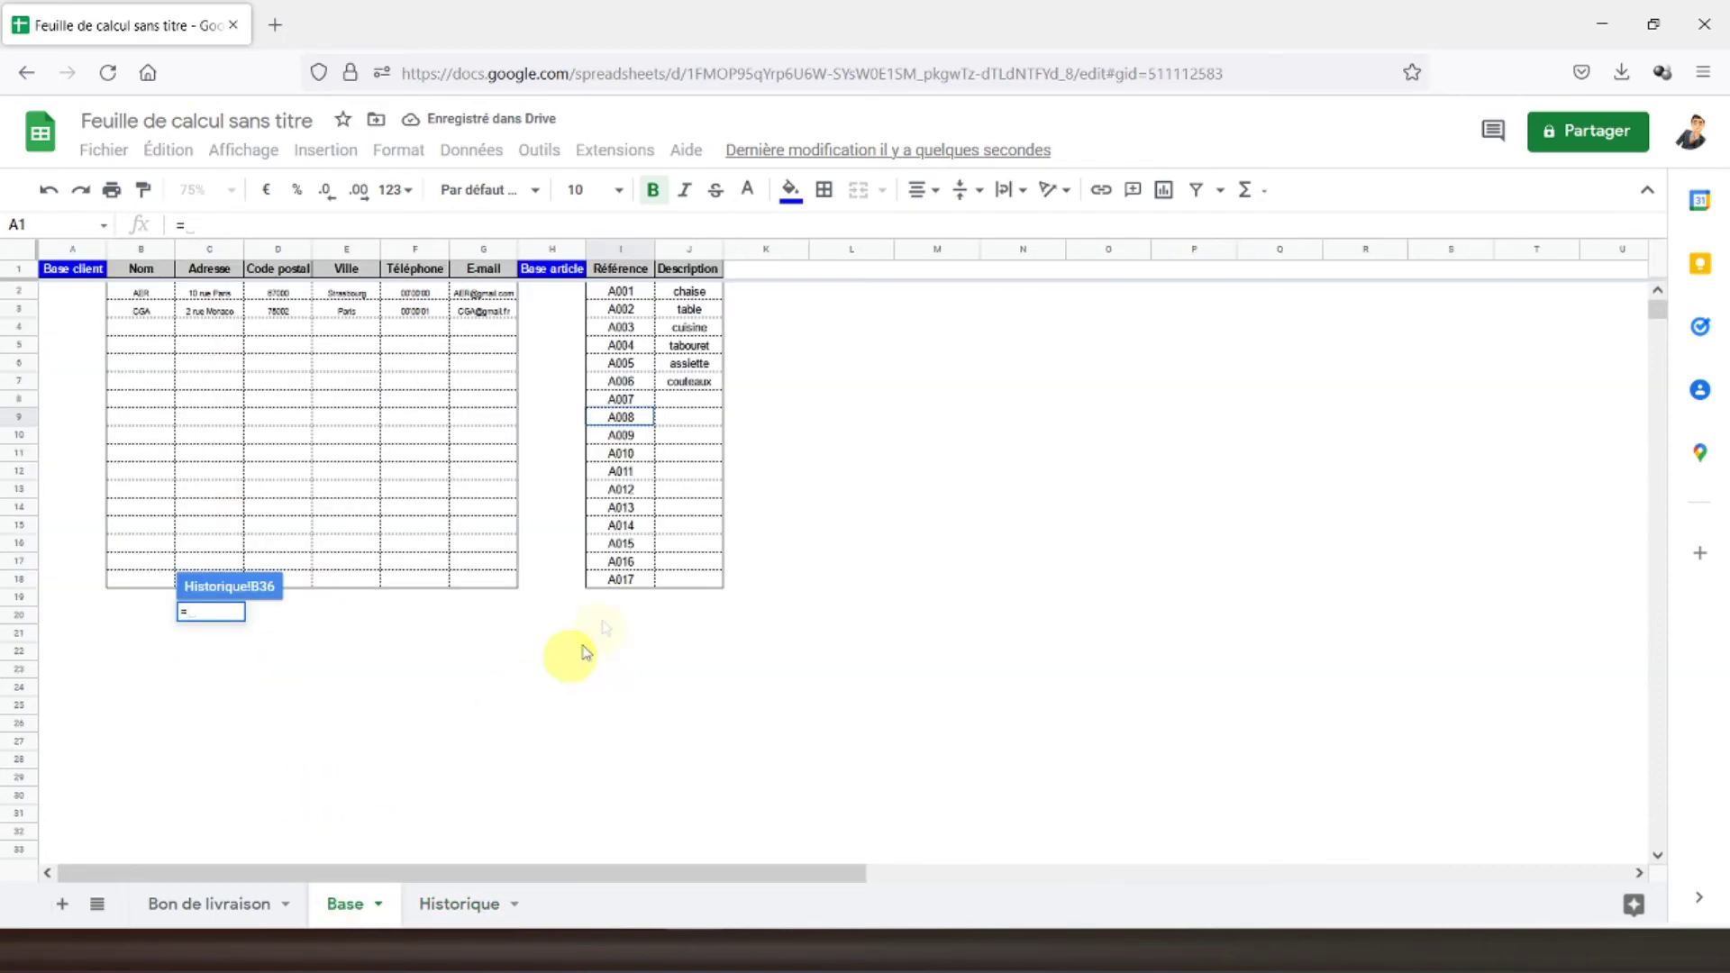
{"action": "left_click", "coordinate": [620, 436]}
{"action": "key", "text": "Return"}
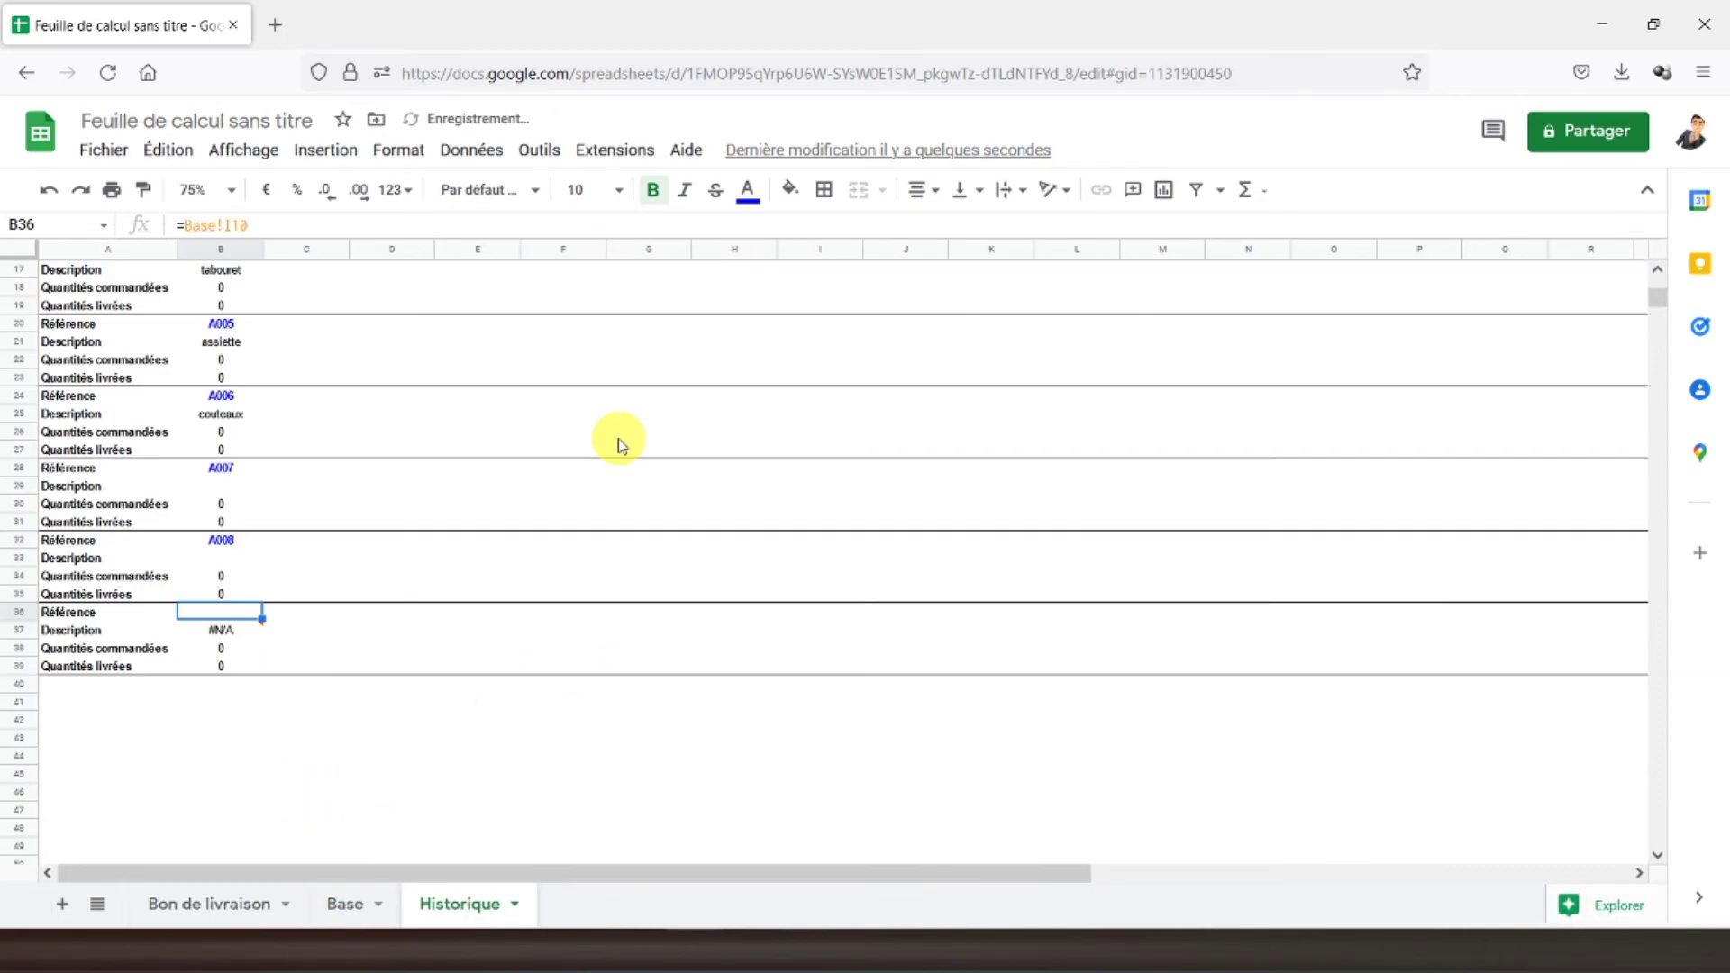
- Paste the copied article blocks again starting at row 40
{"action": "scroll", "coordinate": [193, 648], "scroll_direction": "up", "scroll_amount": 3}
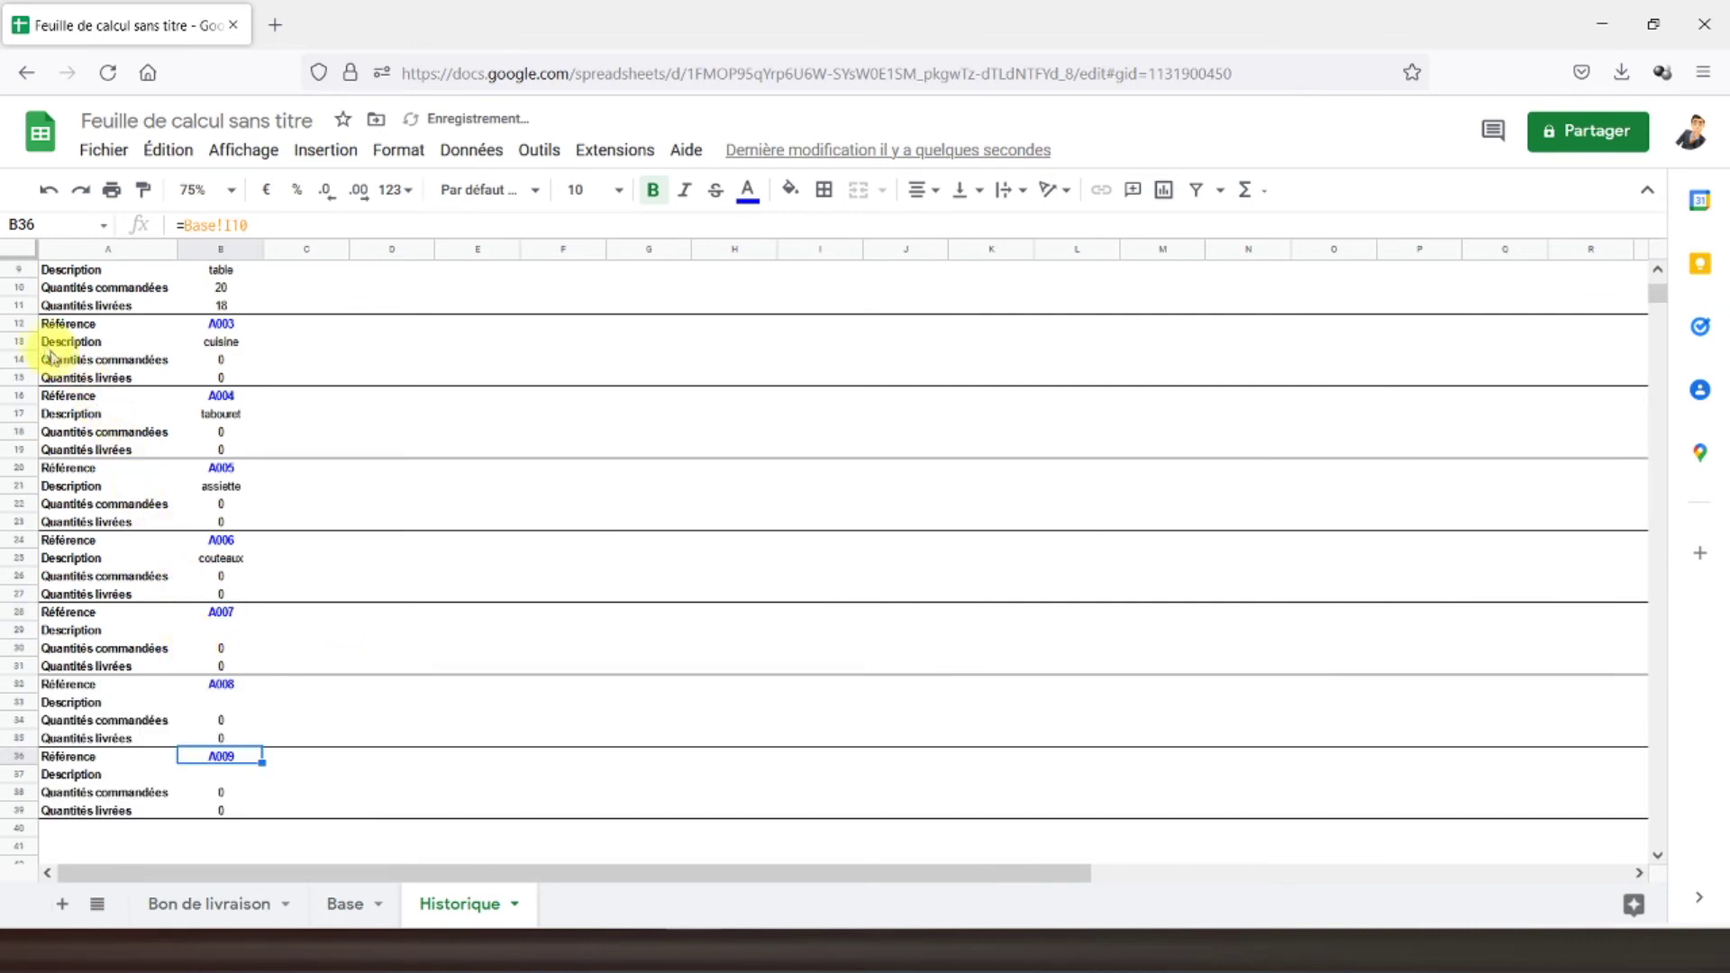
{"action": "left_click_drag", "start_coordinate": [31, 326], "coordinate": [100, 815]}
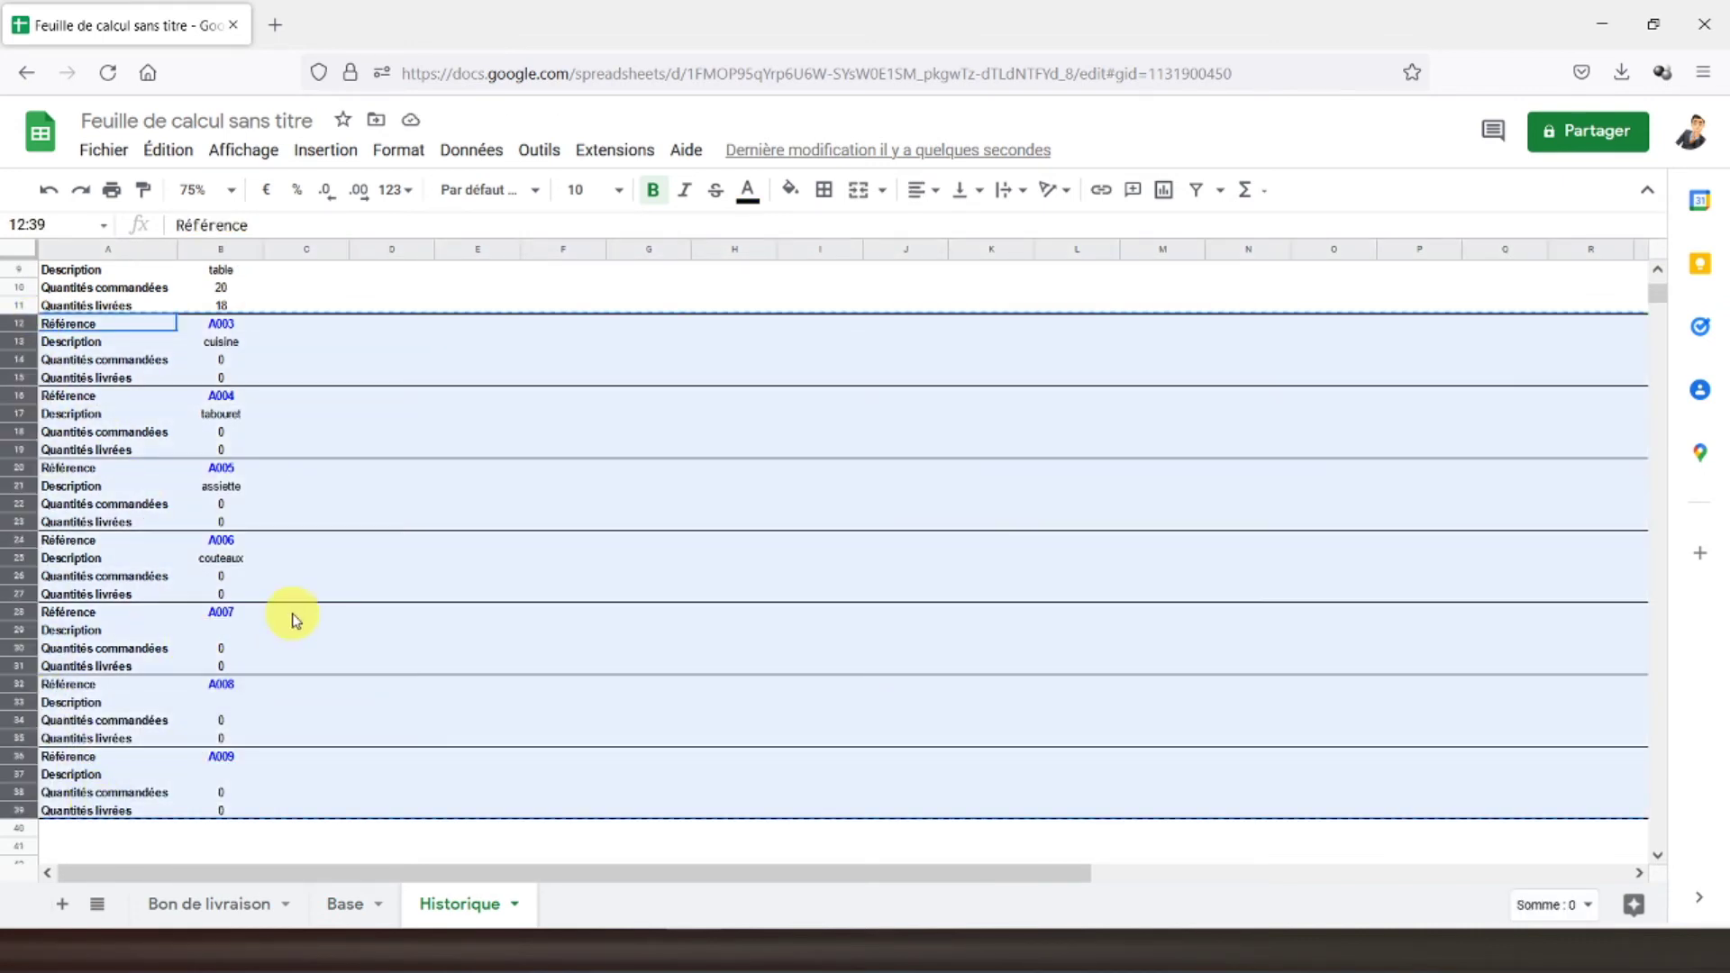
{"action": "left_click", "coordinate": [71, 836]}
{"action": "key", "text": "ctrl+v"}
{"action": "scroll", "coordinate": [108, 747], "scroll_direction": "down", "scroll_amount": 2}
{"action": "scroll", "coordinate": [157, 656], "scroll_direction": "down", "scroll_amount": 4}
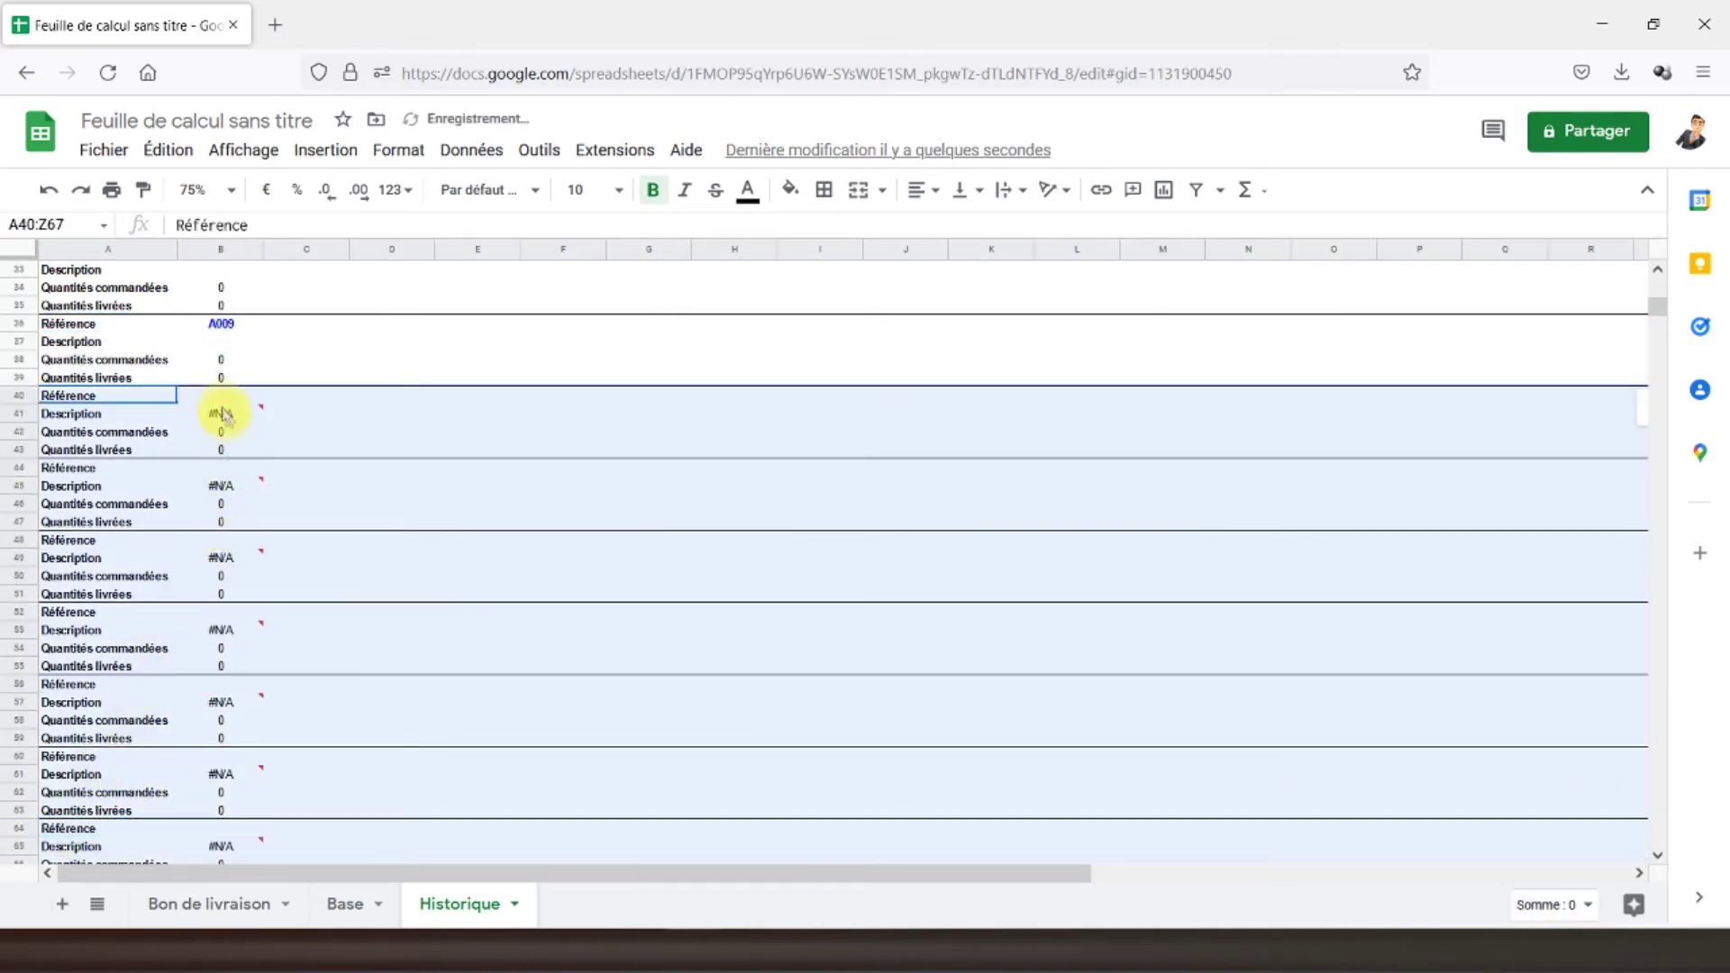
- Link B40 to Base reference A010 and B44 to A011
{"action": "left_click", "coordinate": [216, 397]}
{"action": "type", "text": "="}
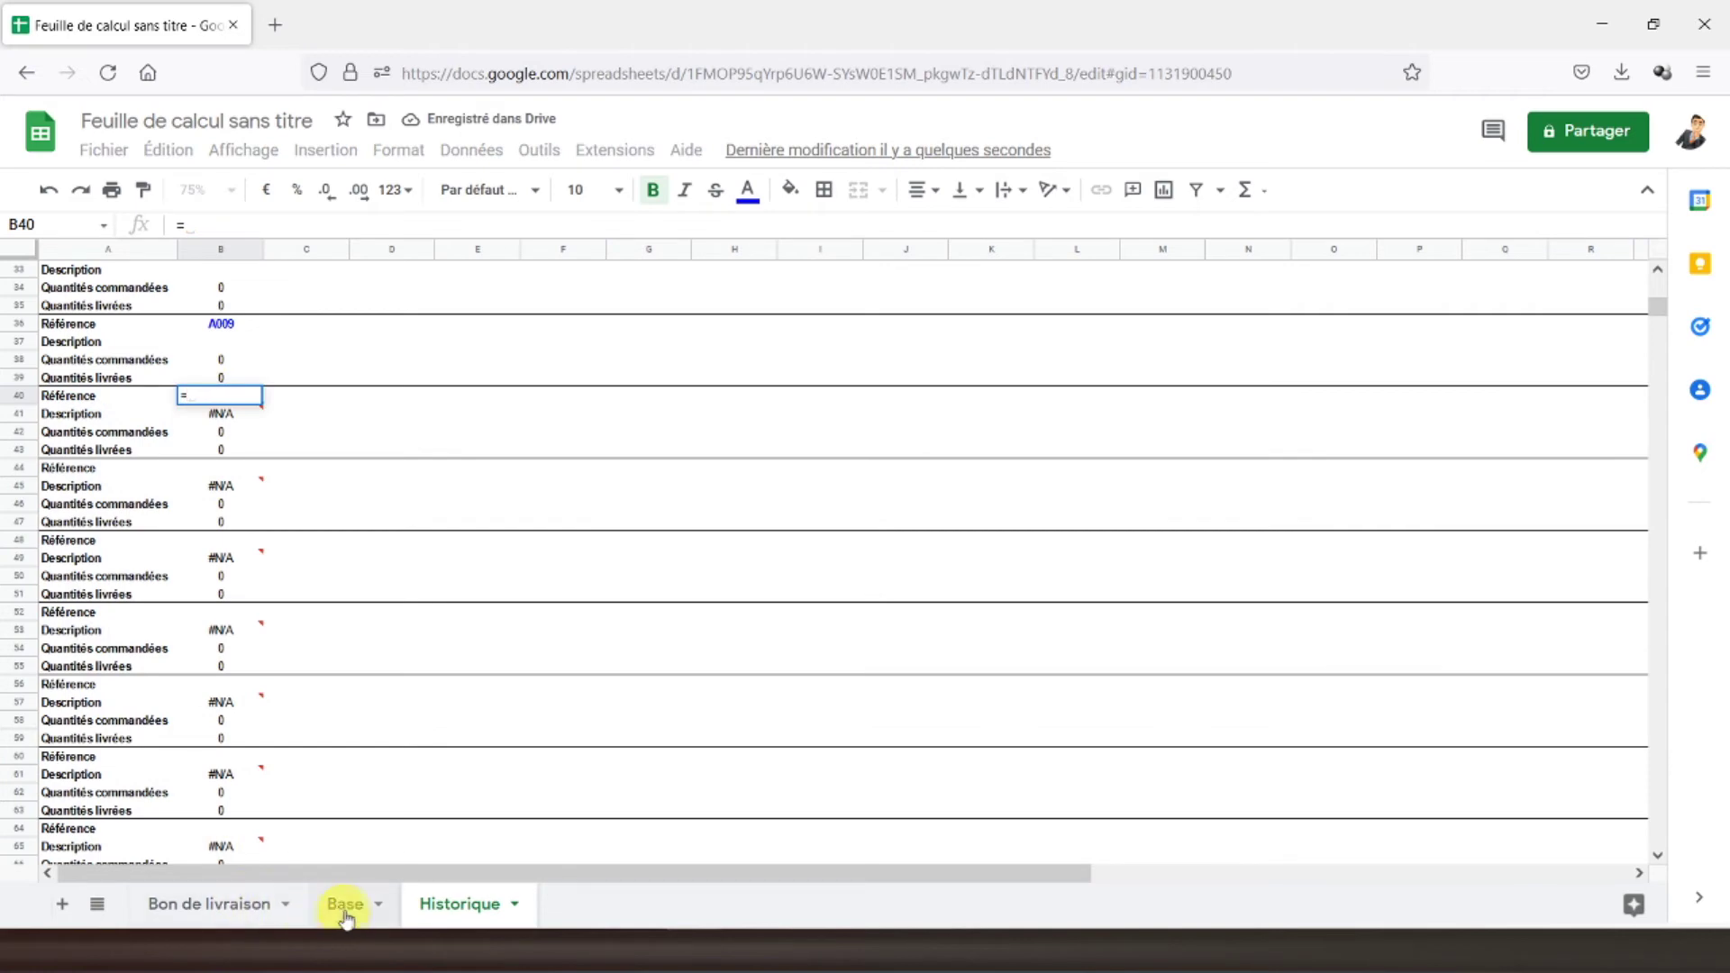
{"action": "left_click", "coordinate": [345, 905]}
{"action": "left_click", "coordinate": [623, 453]}
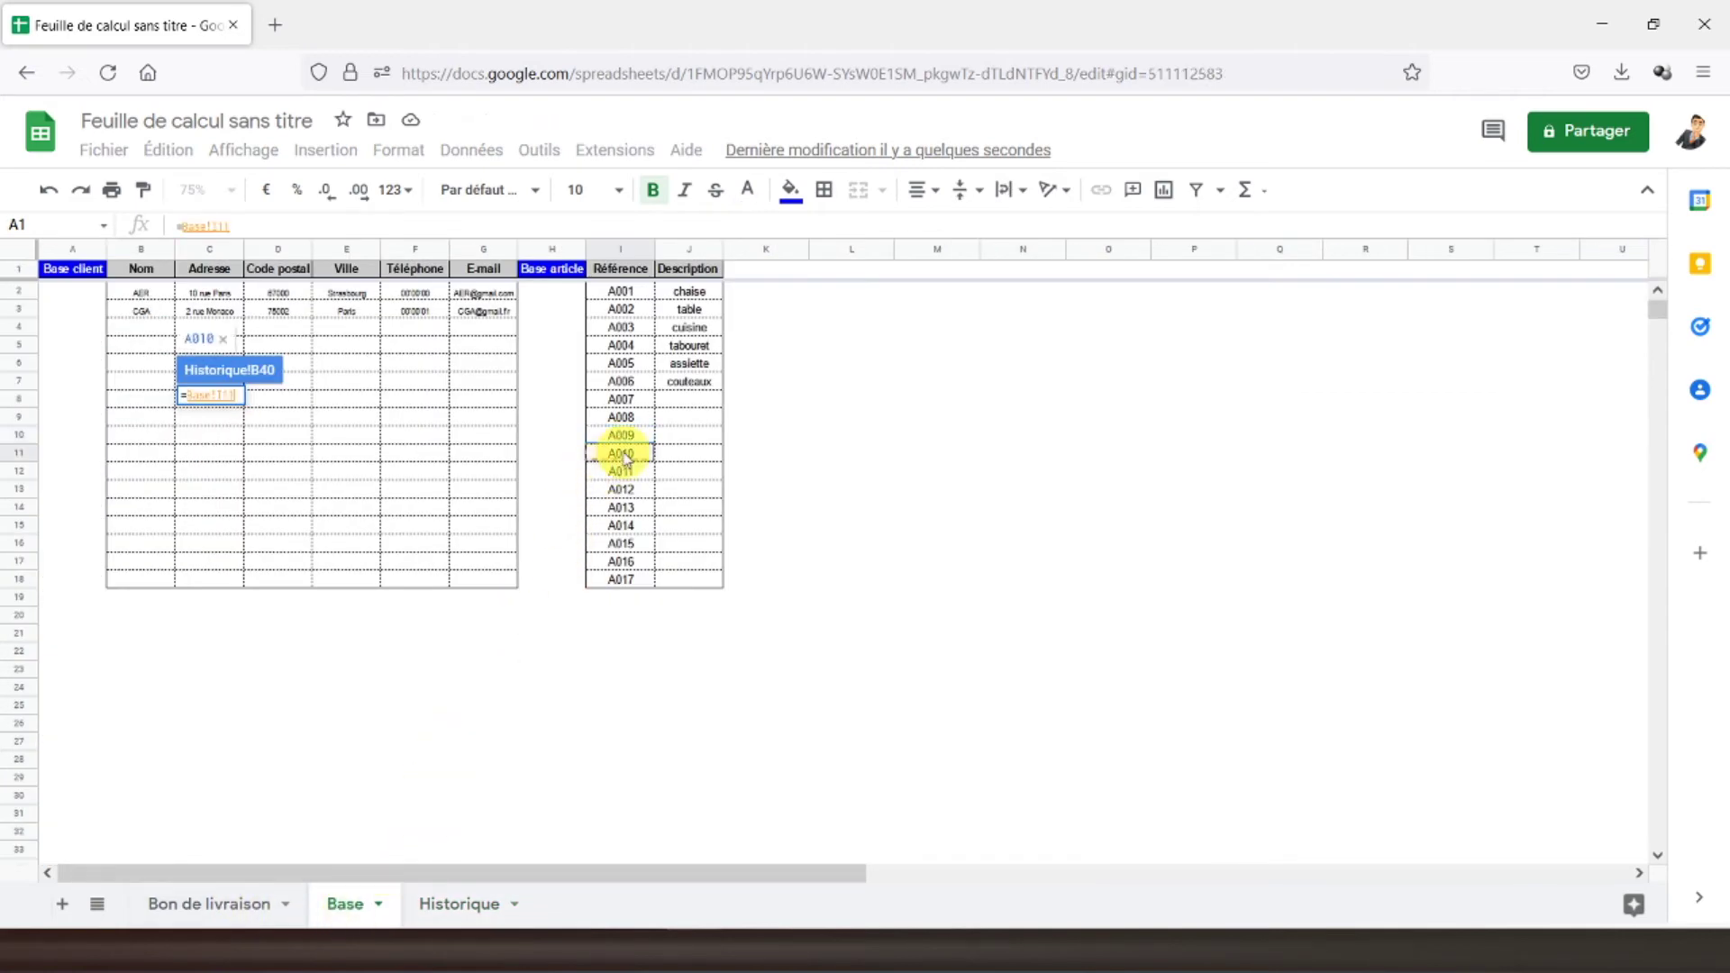
{"action": "key", "text": "Return"}
{"action": "left_click", "coordinate": [222, 468]}
{"action": "type", "text": "="}
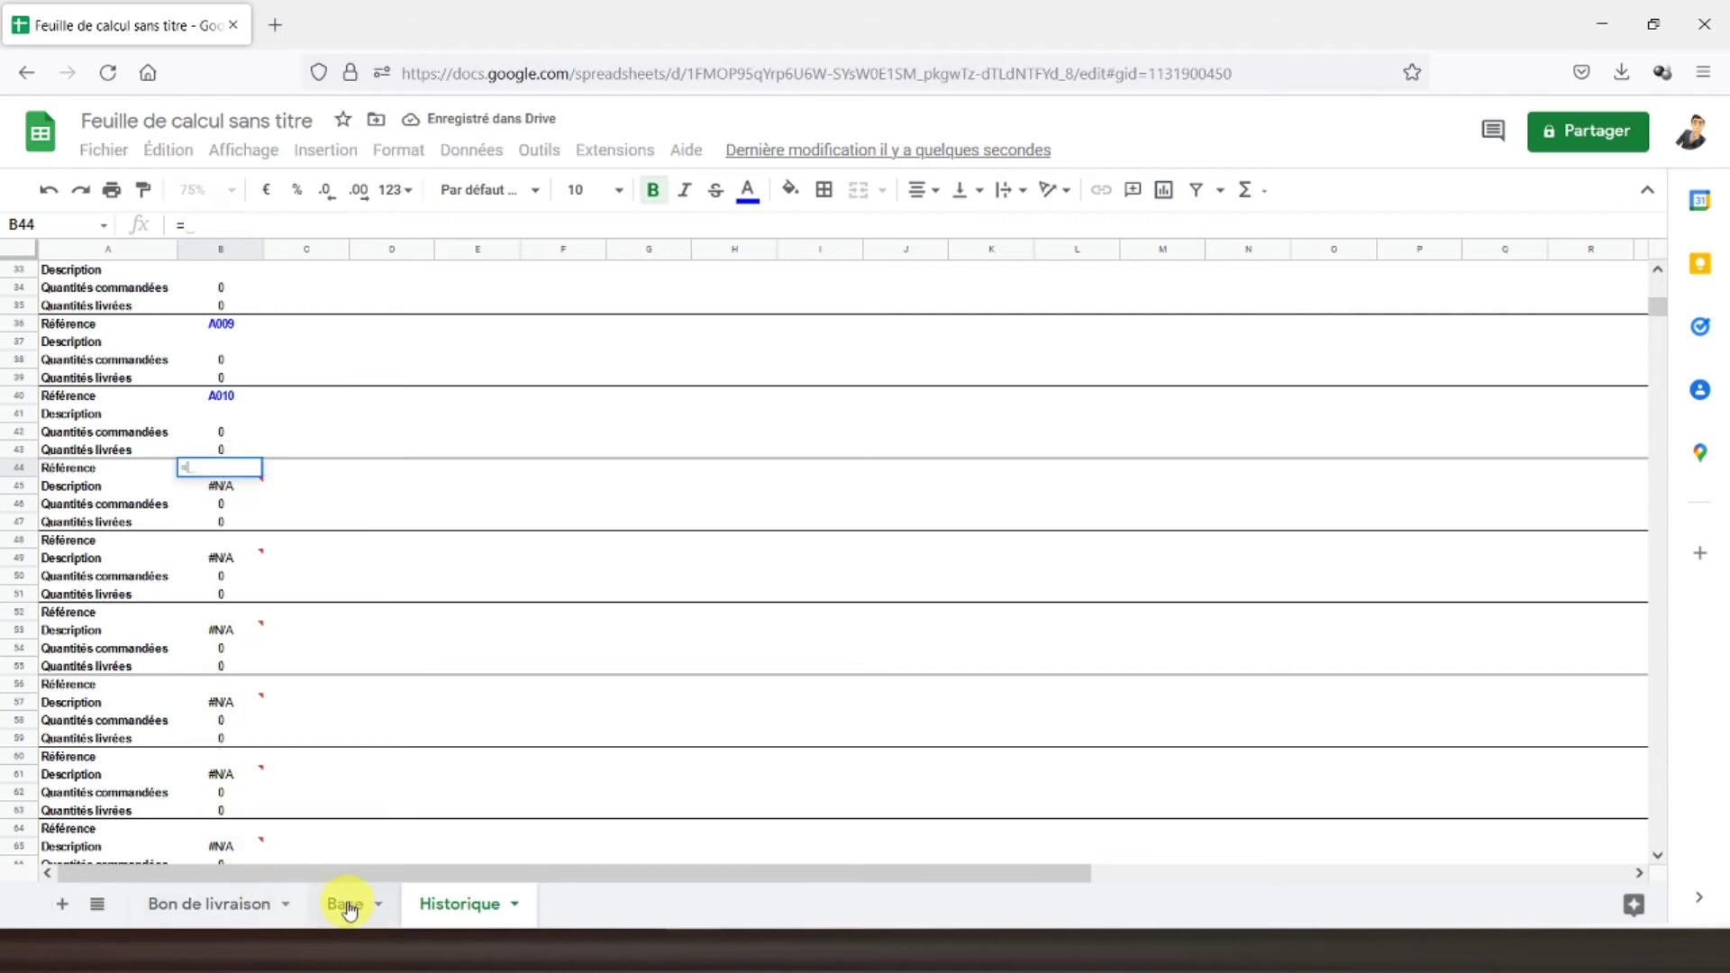
{"action": "left_click", "coordinate": [345, 904]}
{"action": "left_click", "coordinate": [613, 481]}
{"action": "key", "text": "Return"}
- Link B48 to Base reference A012 and B52 to A013
{"action": "left_click", "coordinate": [227, 543]}
{"action": "type", "text": "="}
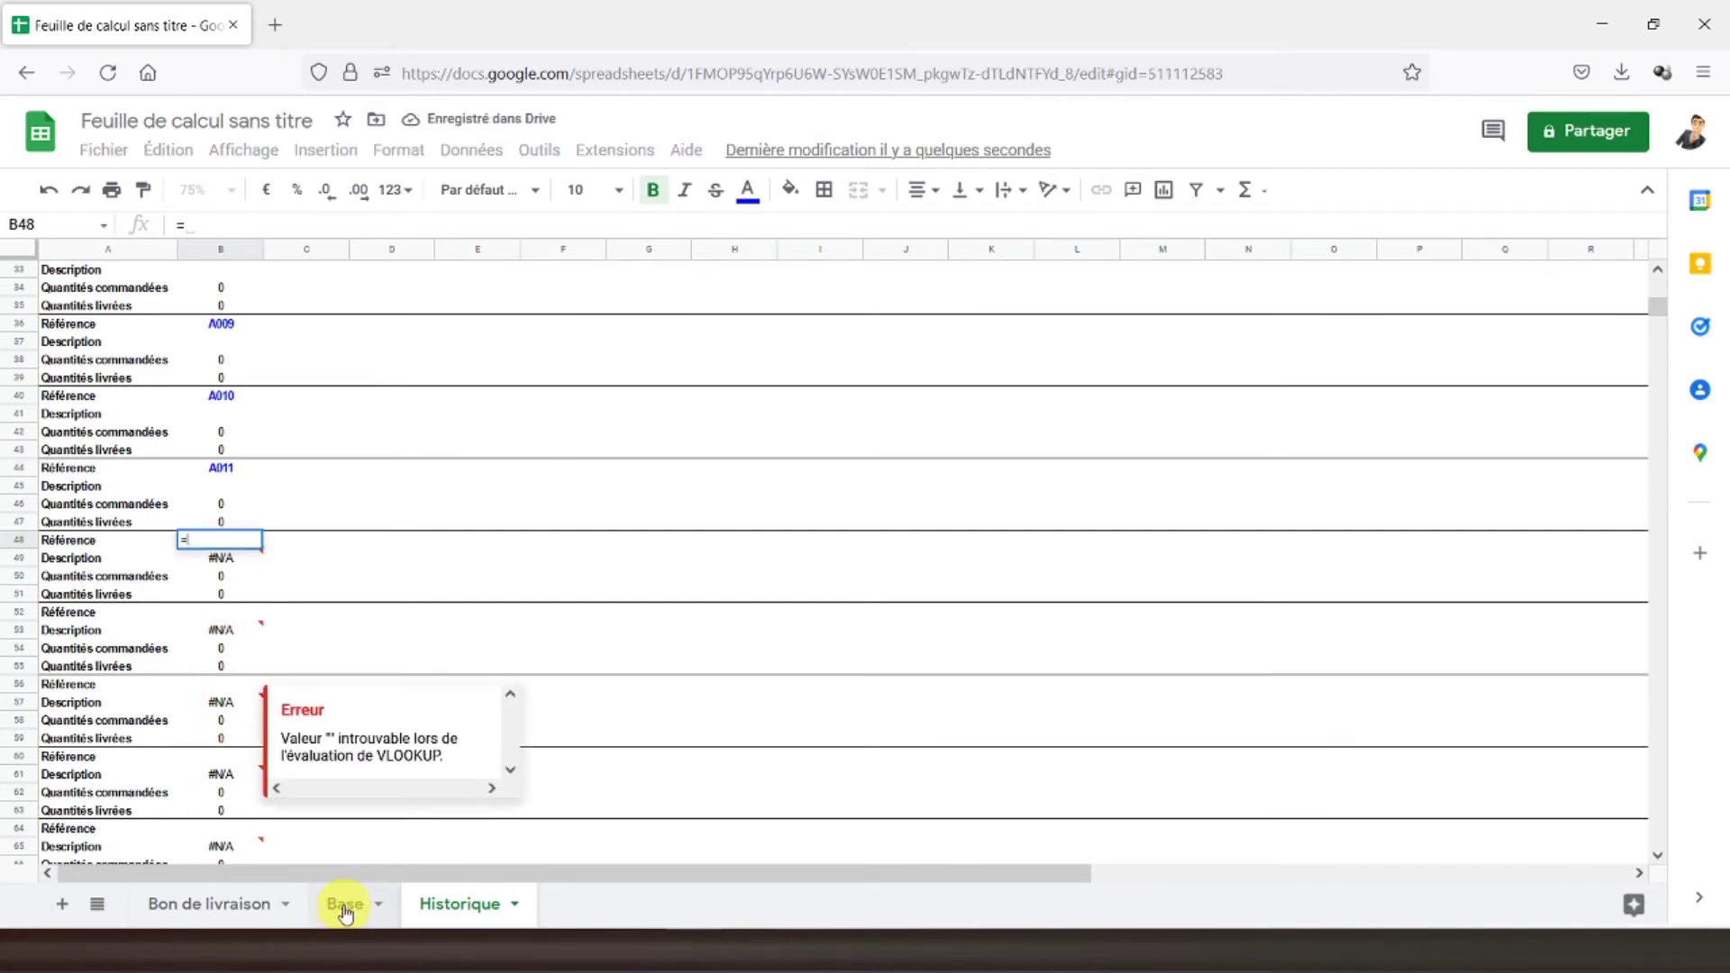
{"action": "left_click", "coordinate": [345, 903]}
{"action": "left_click", "coordinate": [615, 495]}
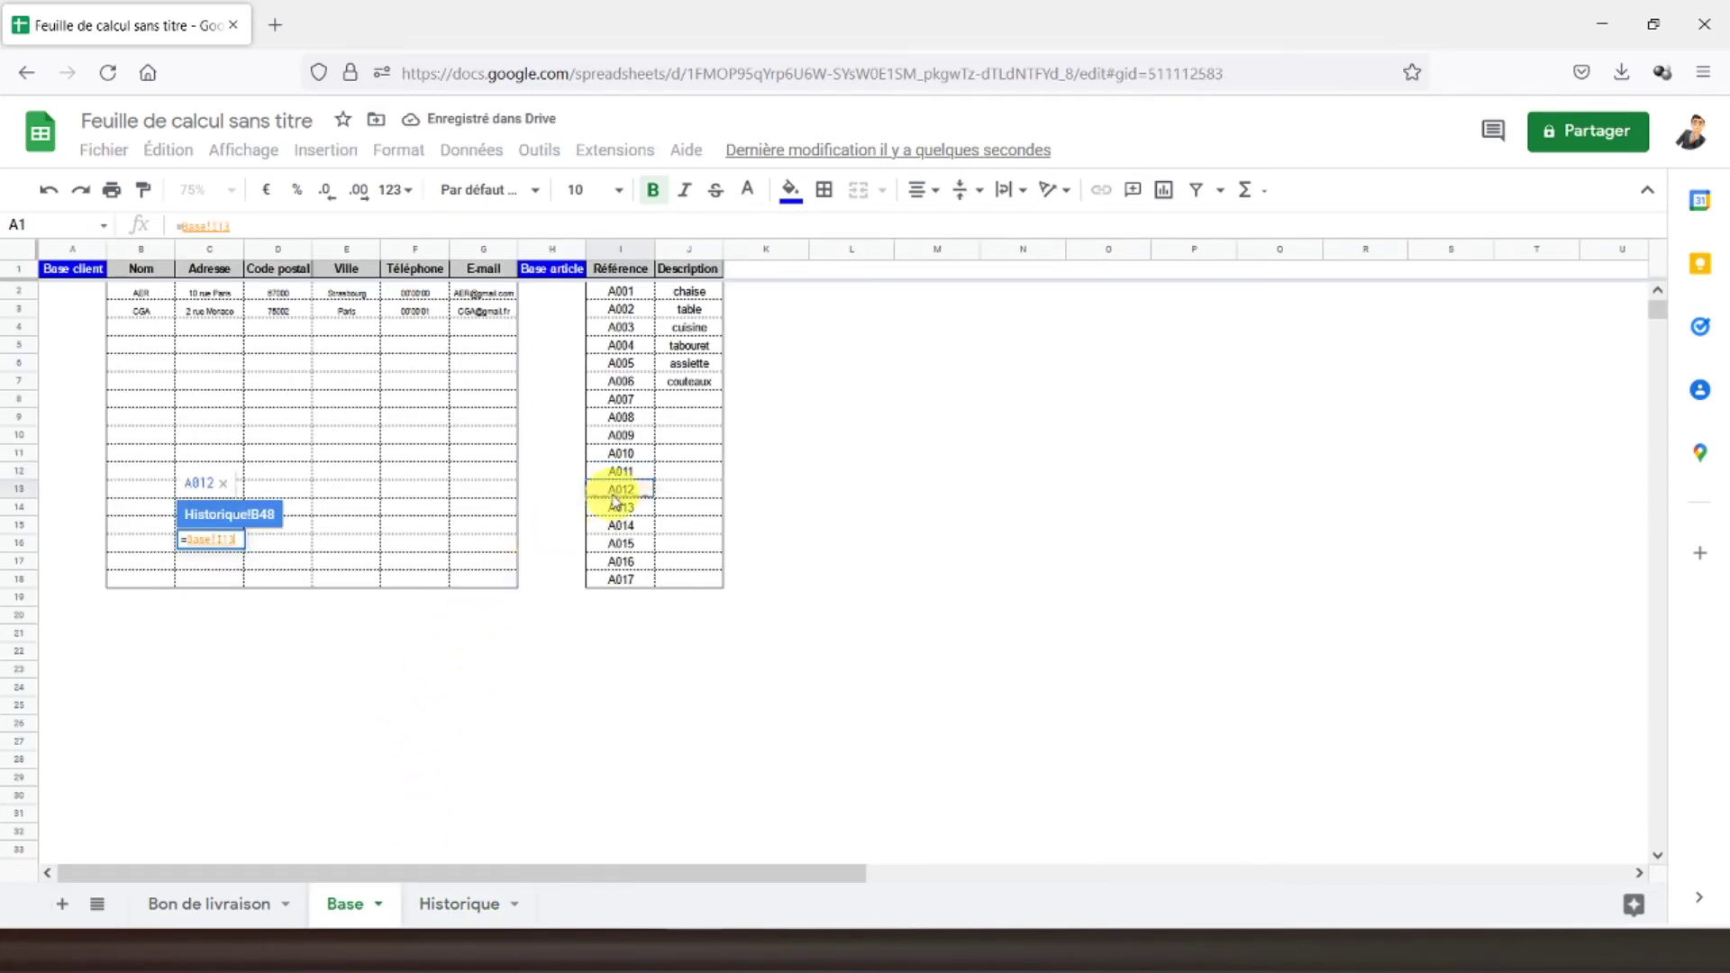
{"action": "key", "text": "Return"}
{"action": "left_click", "coordinate": [222, 615]}
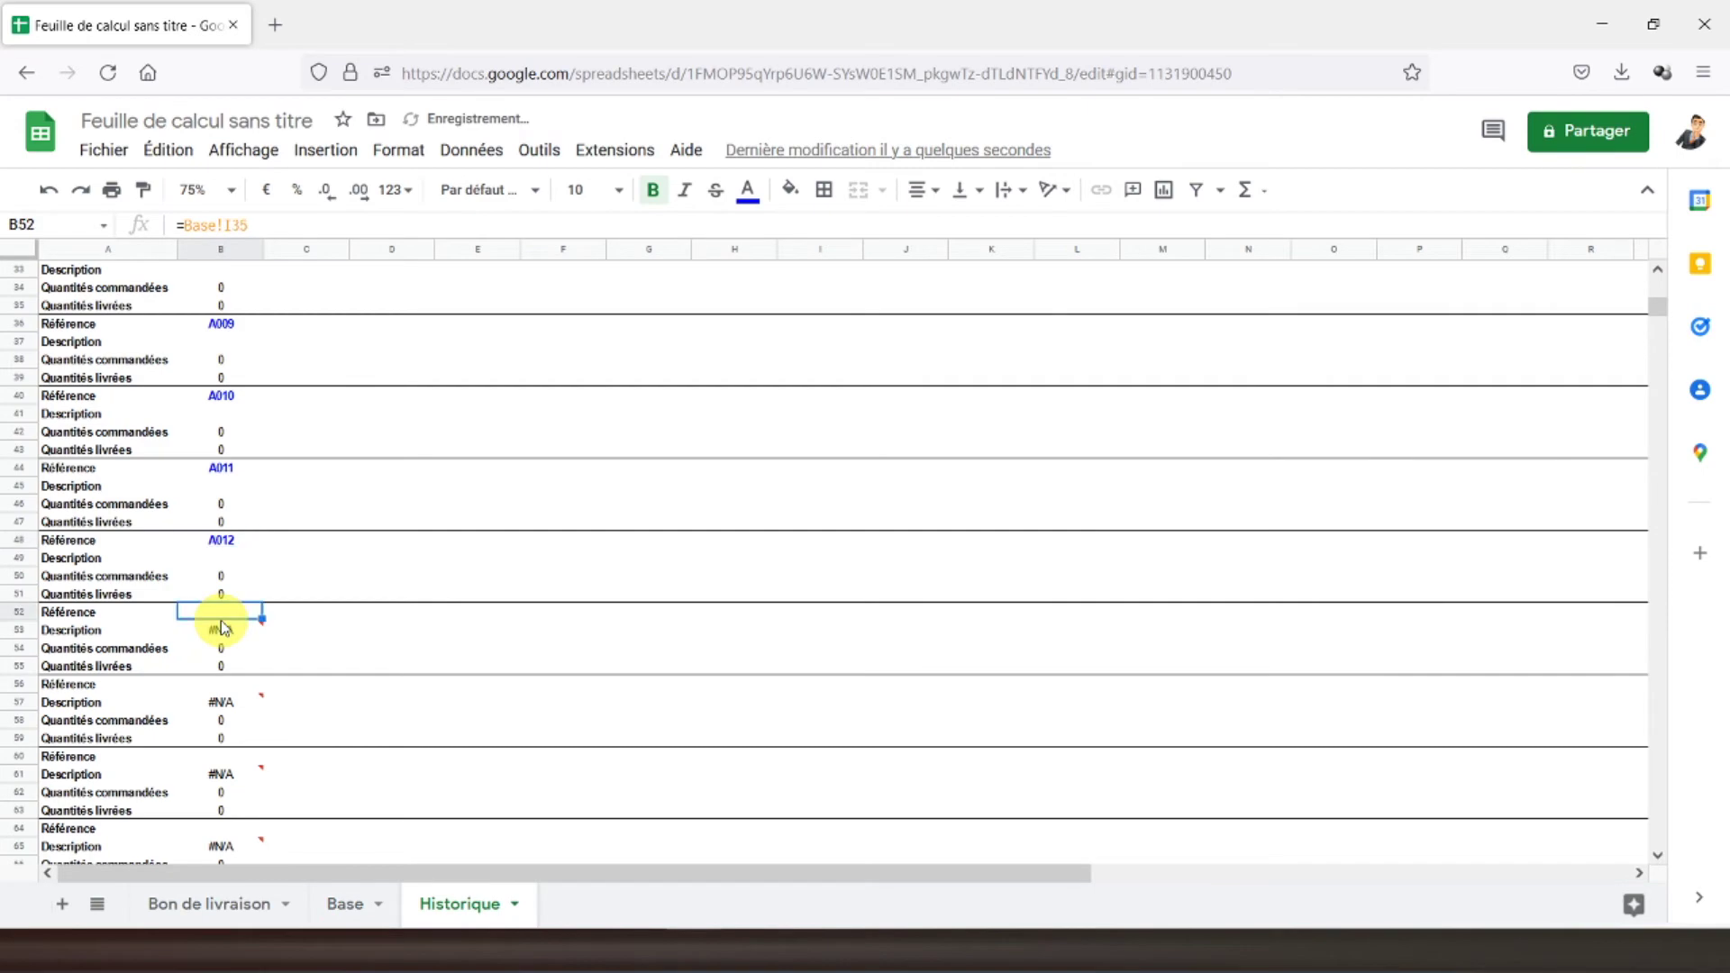
{"action": "type", "text": "="}
{"action": "left_click", "coordinate": [345, 903]}
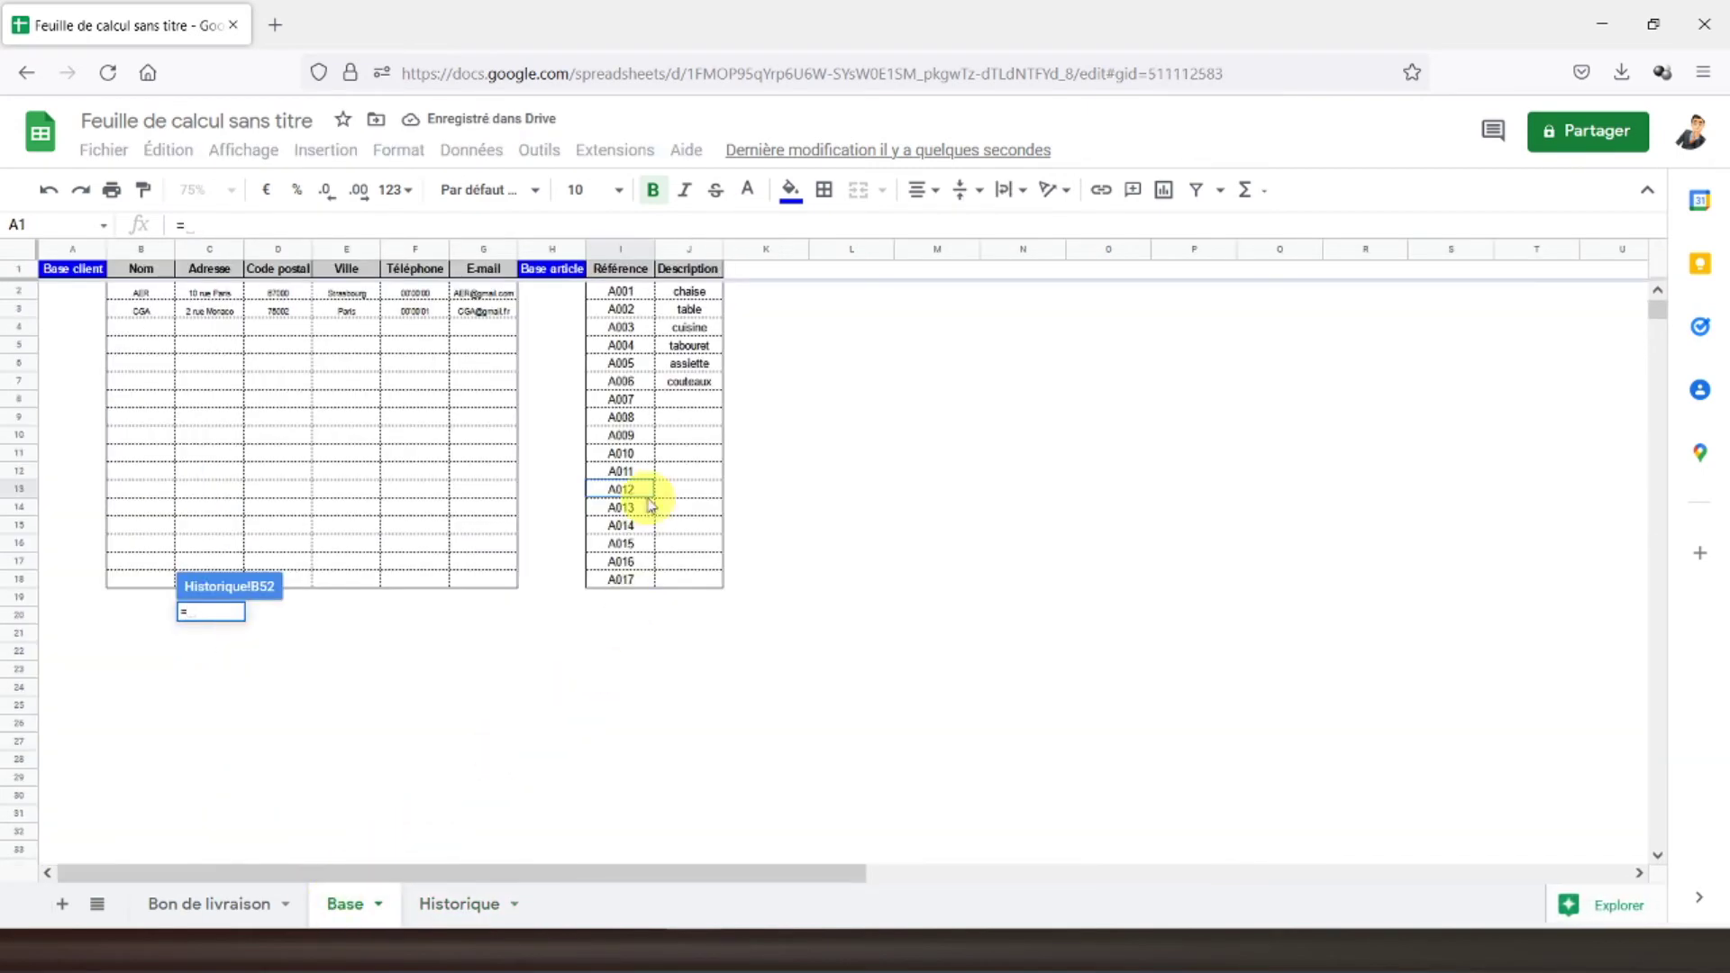
{"action": "left_click", "coordinate": [620, 507]}
{"action": "key", "text": "Return"}
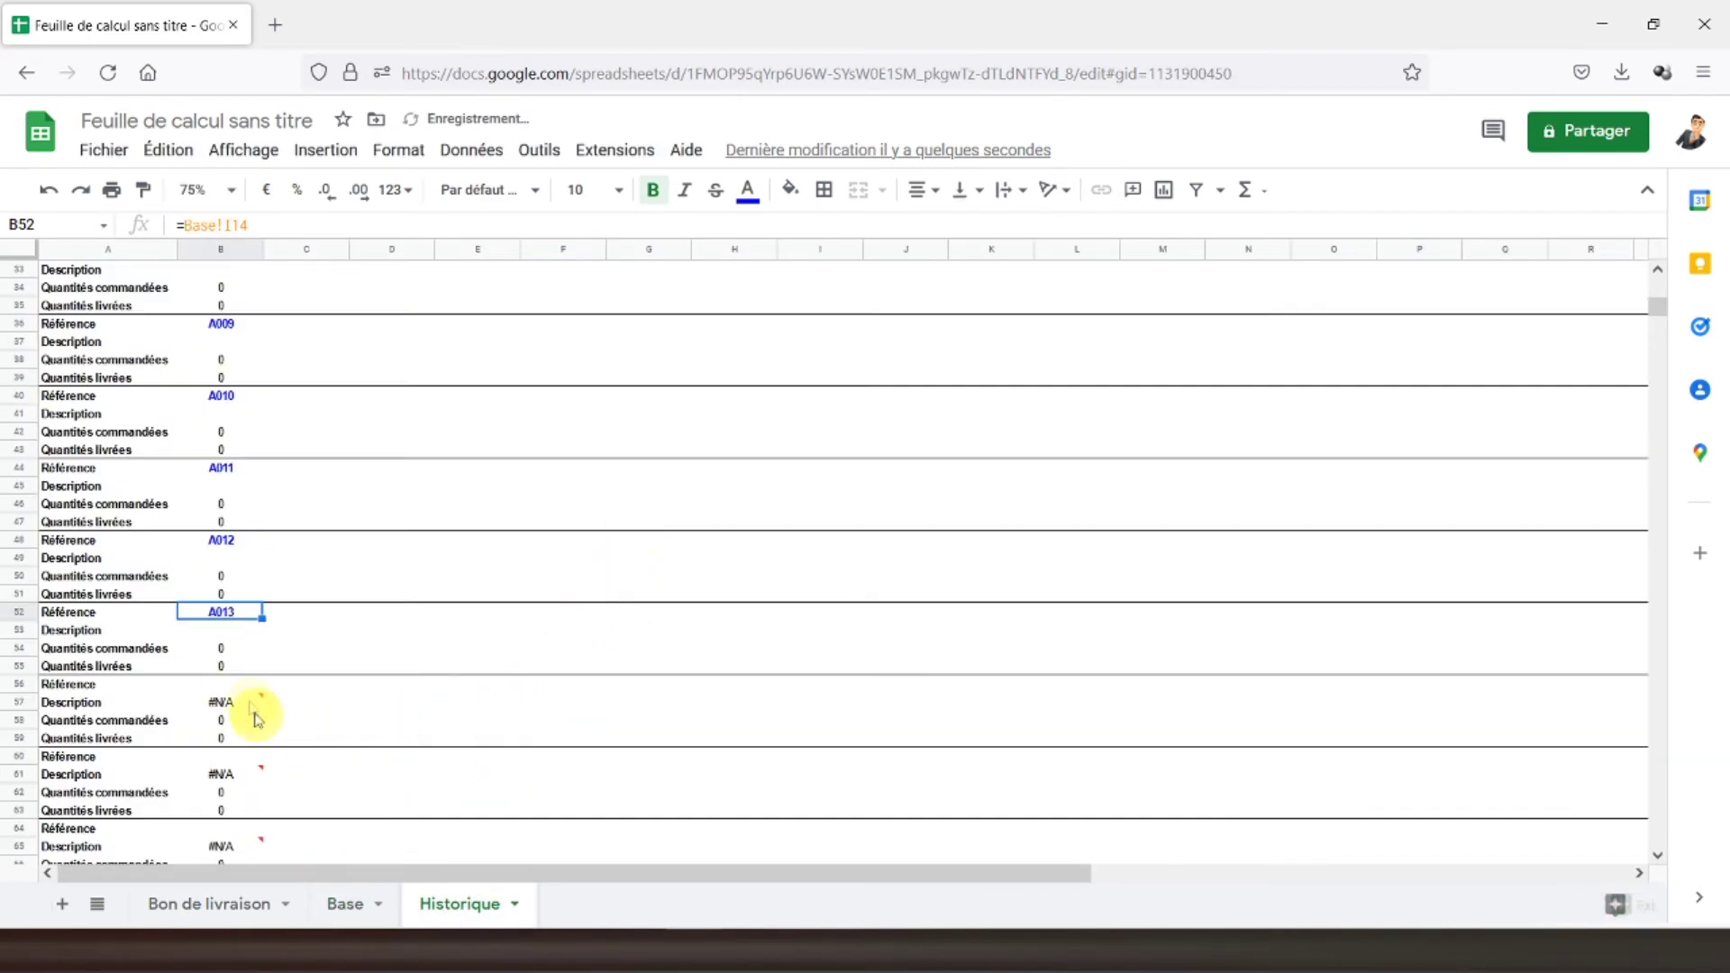
- Link B56, B60 and B64 to Base references A014, A015 and A016
{"action": "type", "text": "="}
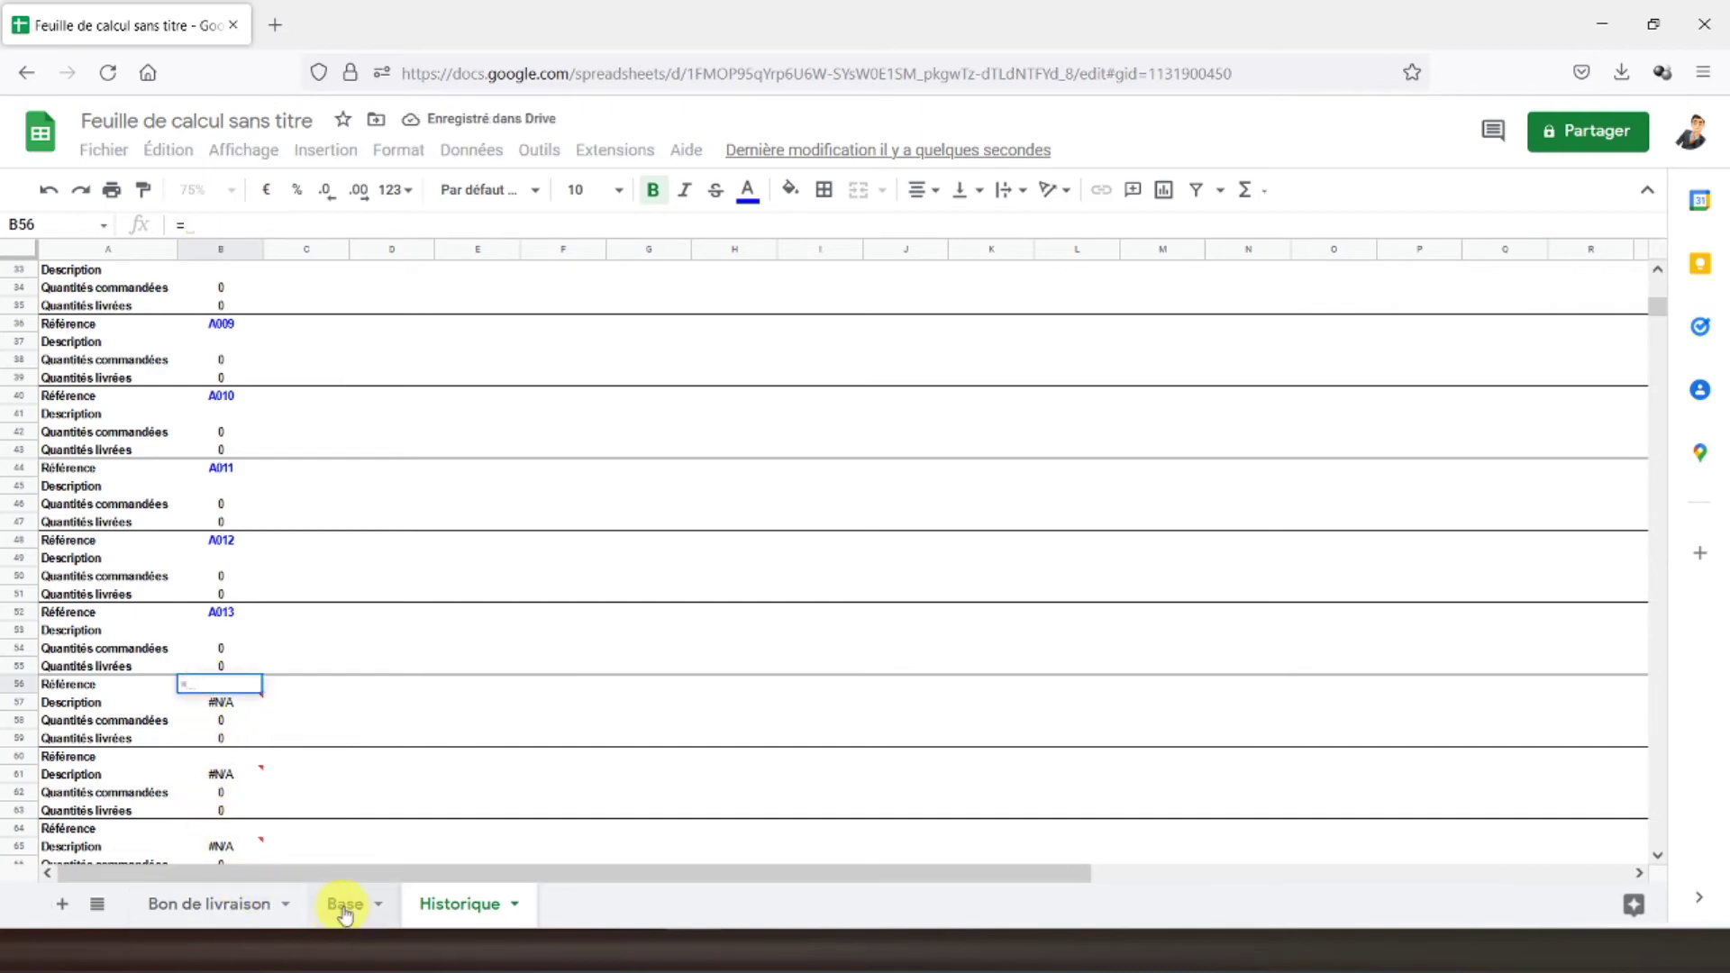
{"action": "left_click", "coordinate": [345, 903]}
{"action": "left_click", "coordinate": [636, 525]}
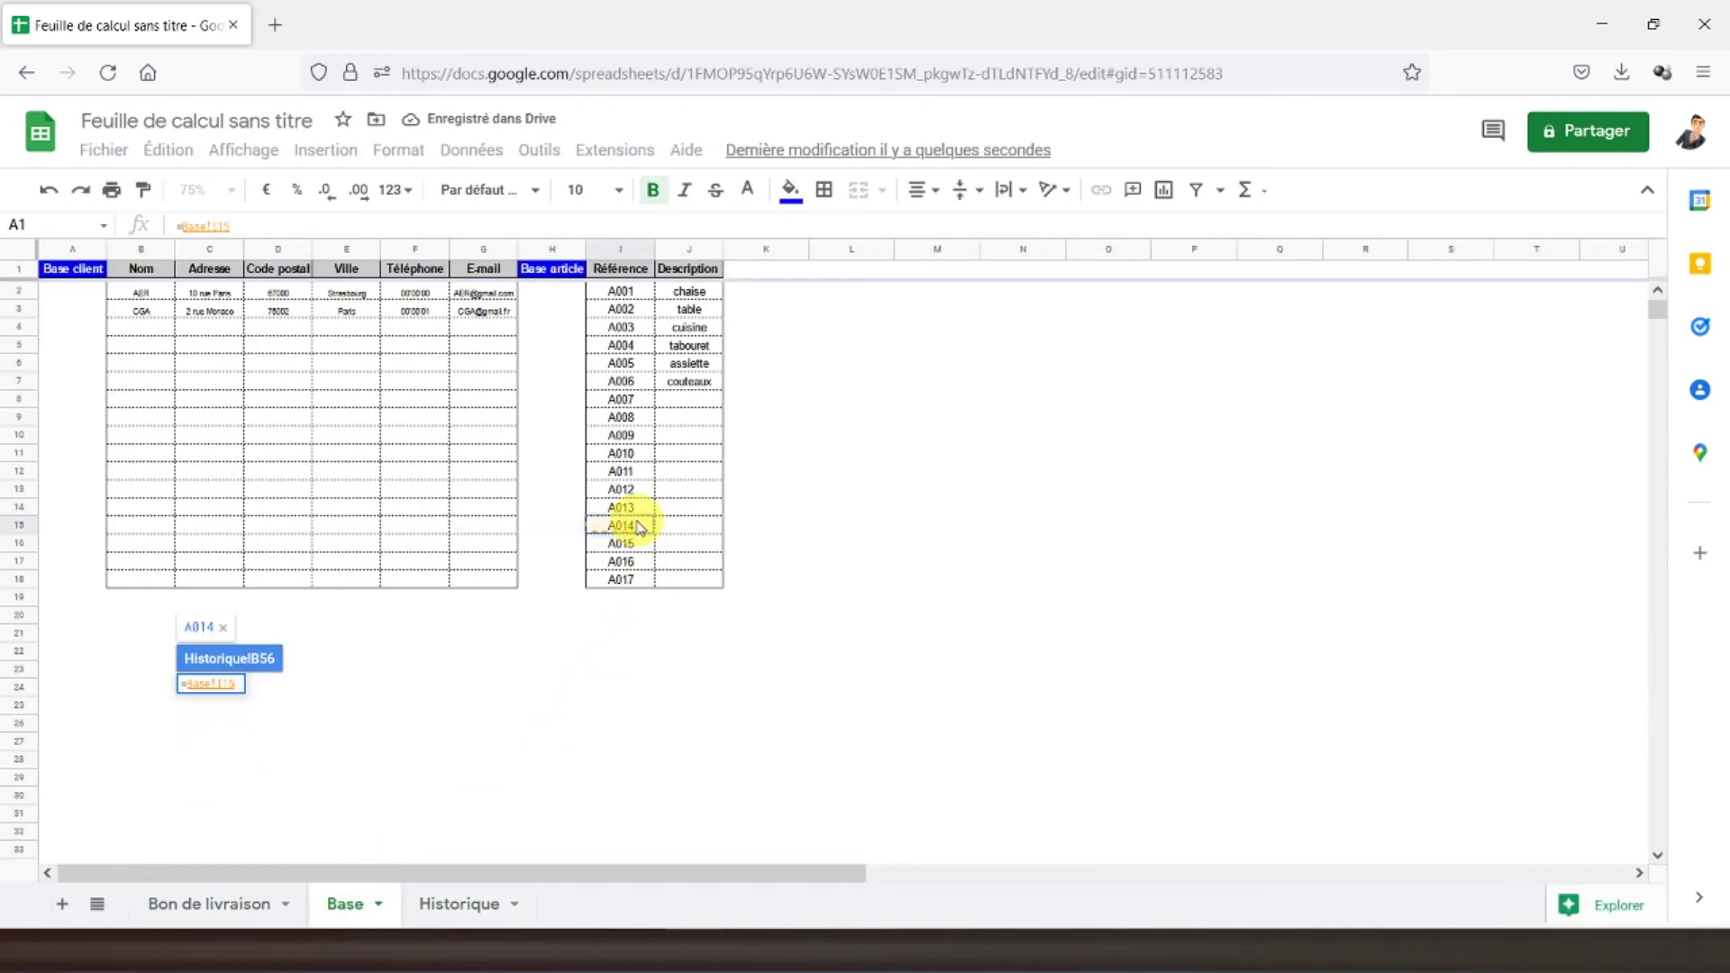
{"action": "key", "text": "Return"}
{"action": "double_click", "coordinate": [216, 757]}
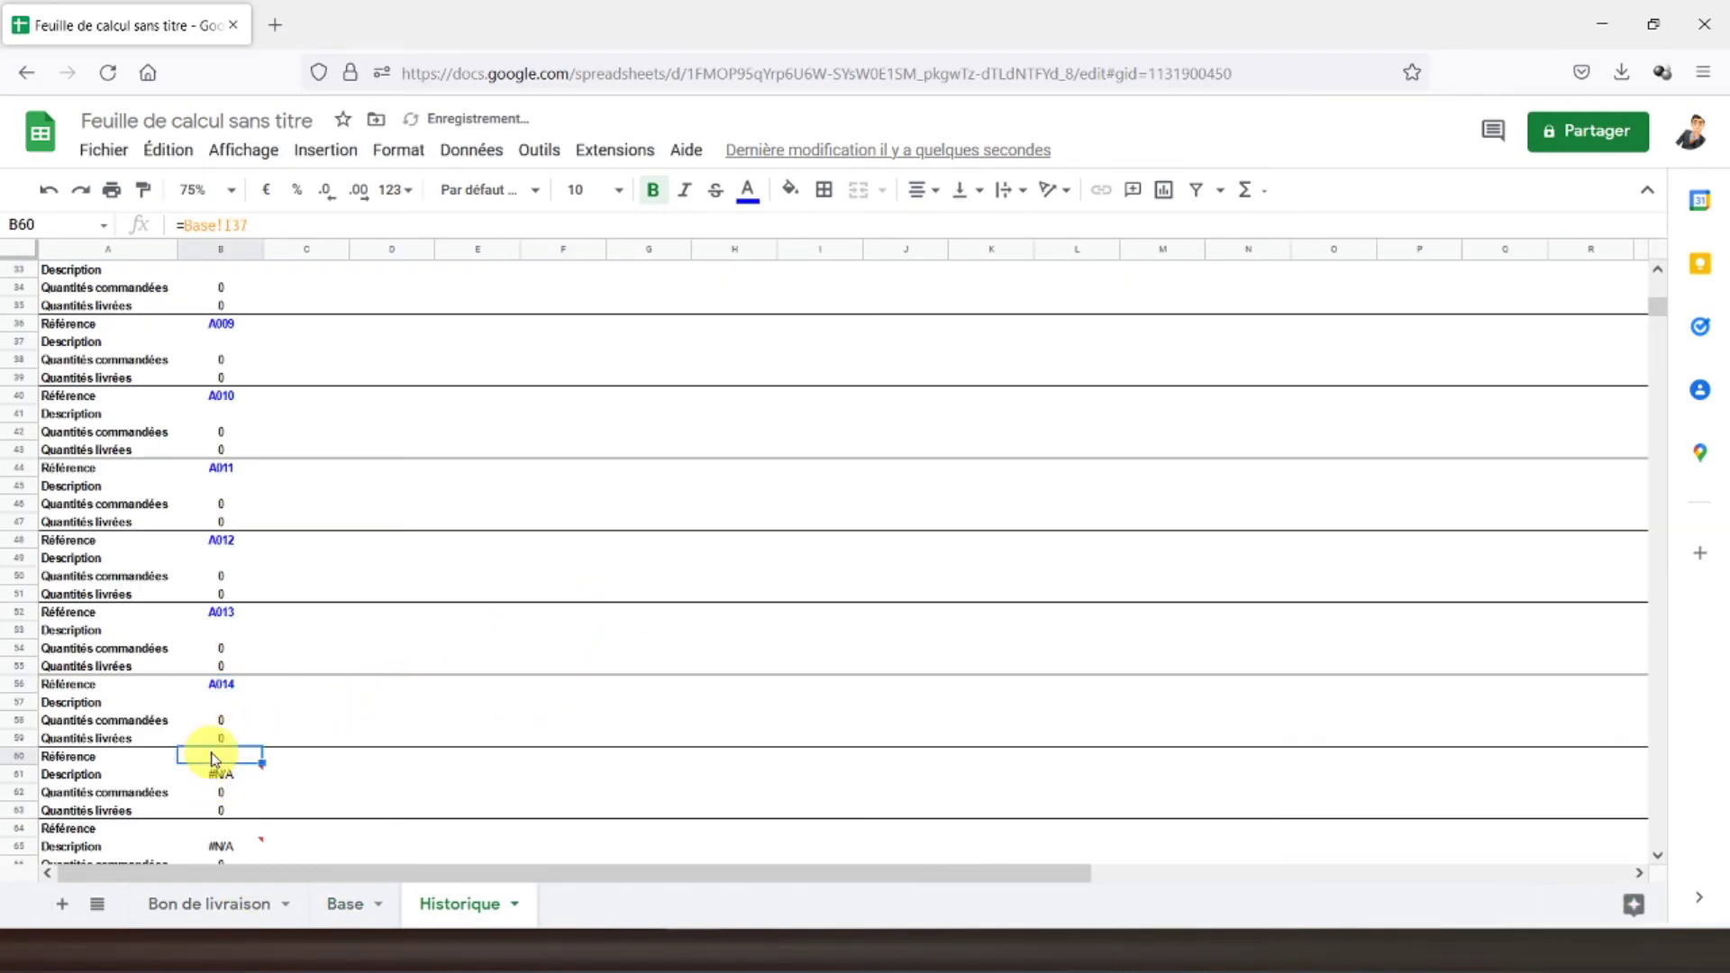
{"action": "type", "text": "="}
{"action": "left_click", "coordinate": [348, 903]}
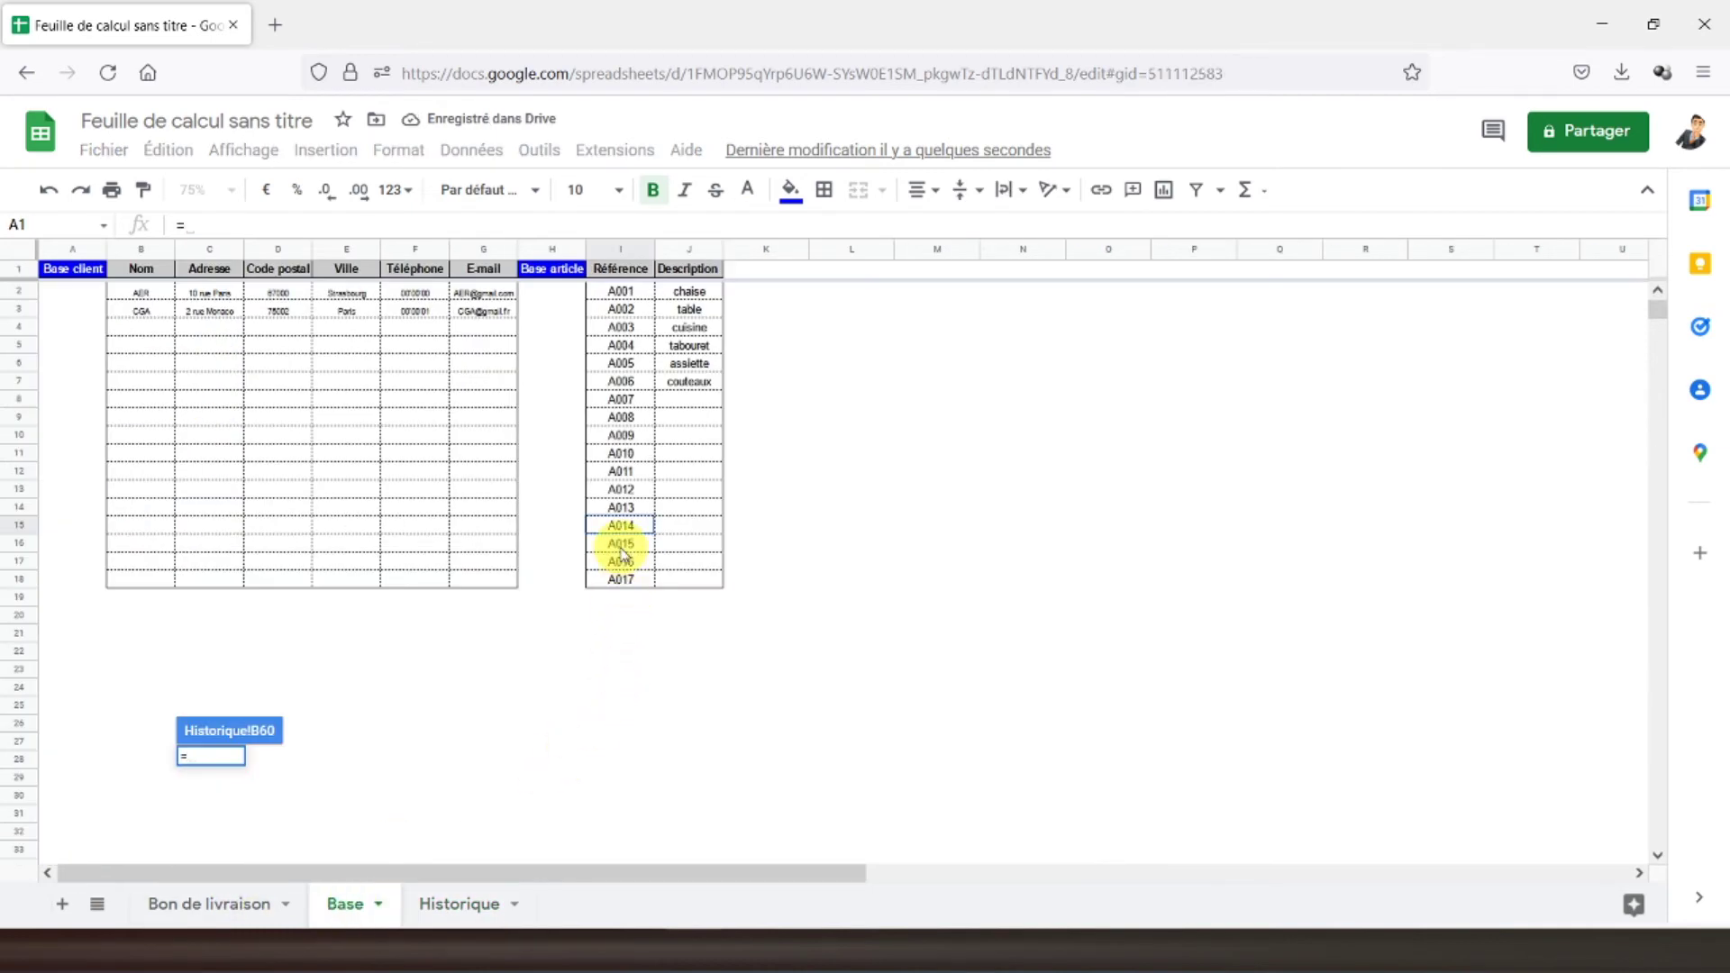
{"action": "left_click", "coordinate": [620, 545]}
{"action": "key", "text": "Return"}
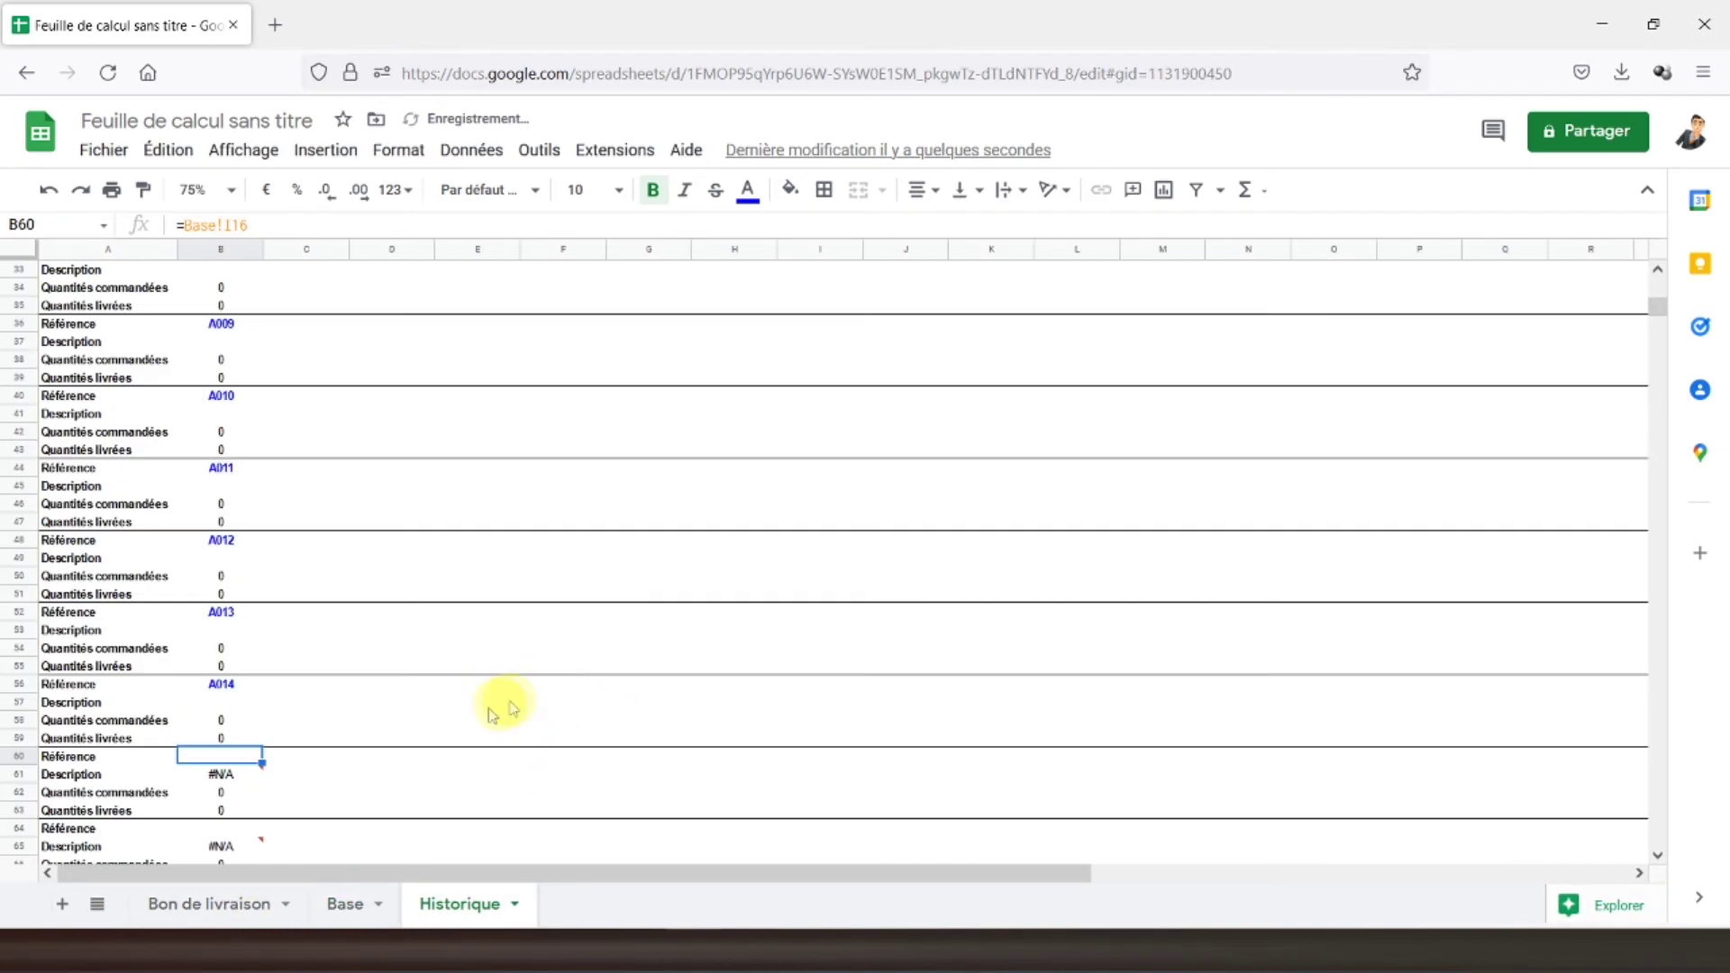
{"action": "scroll", "coordinate": [211, 689], "scroll_direction": "down", "scroll_amount": 5}
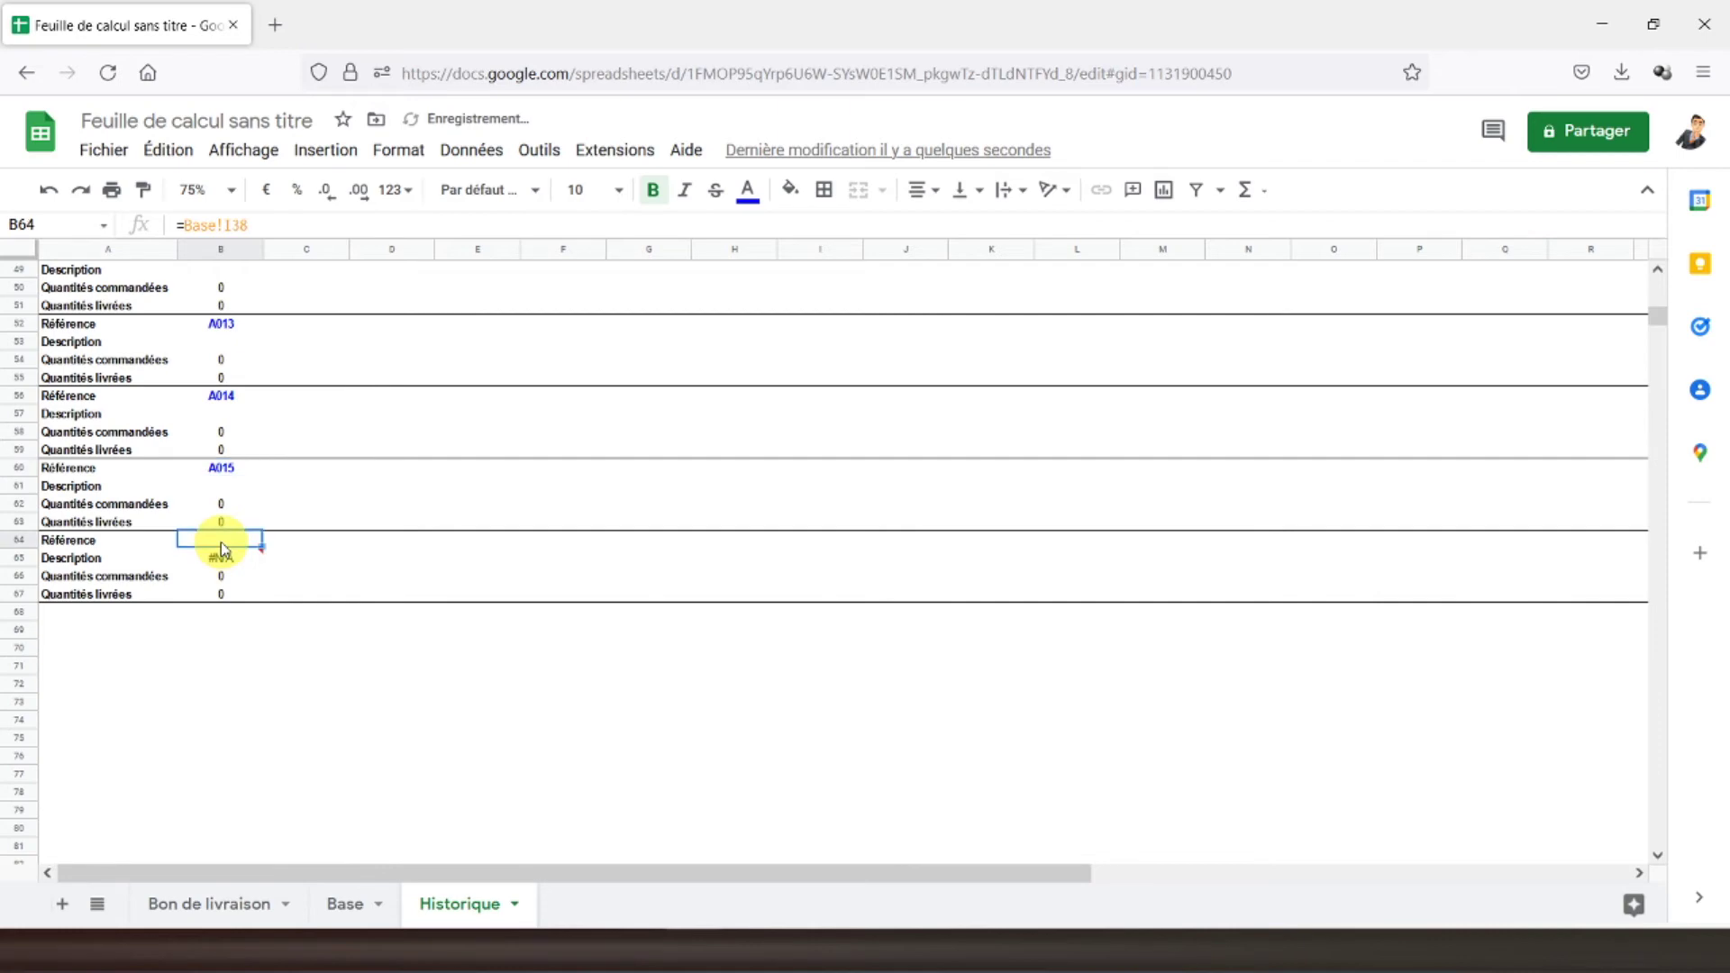
{"action": "type", "text": "="}
{"action": "left_click", "coordinate": [345, 904]}
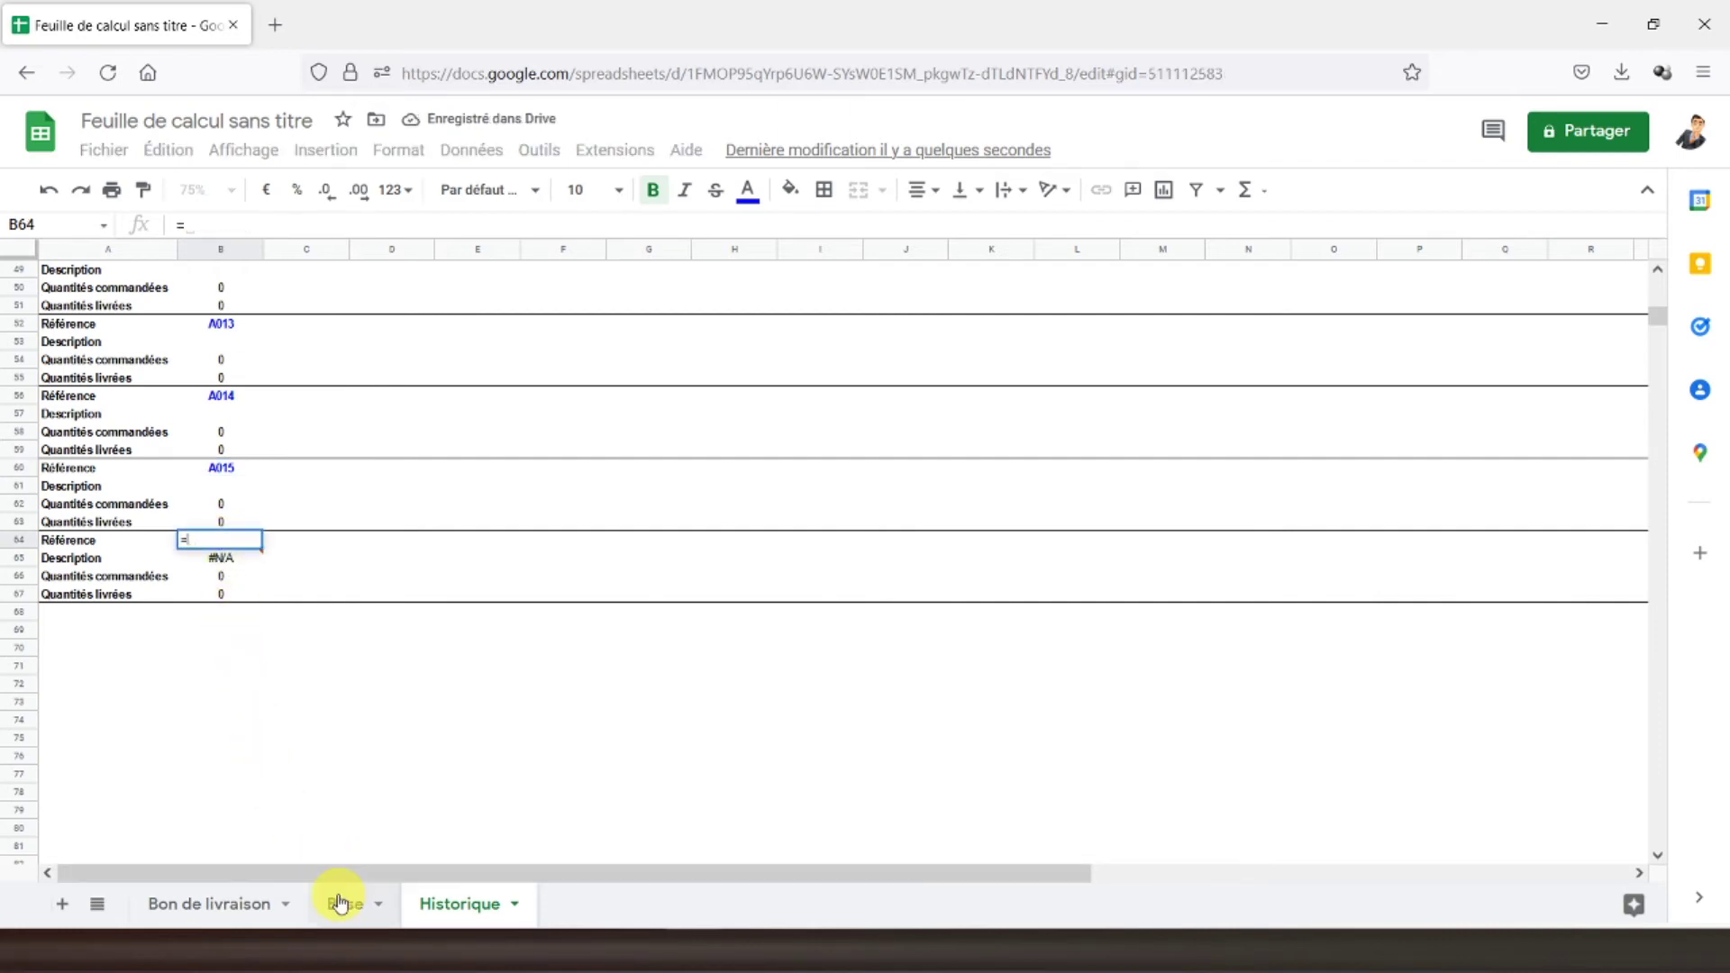
{"action": "left_click", "coordinate": [621, 562]}
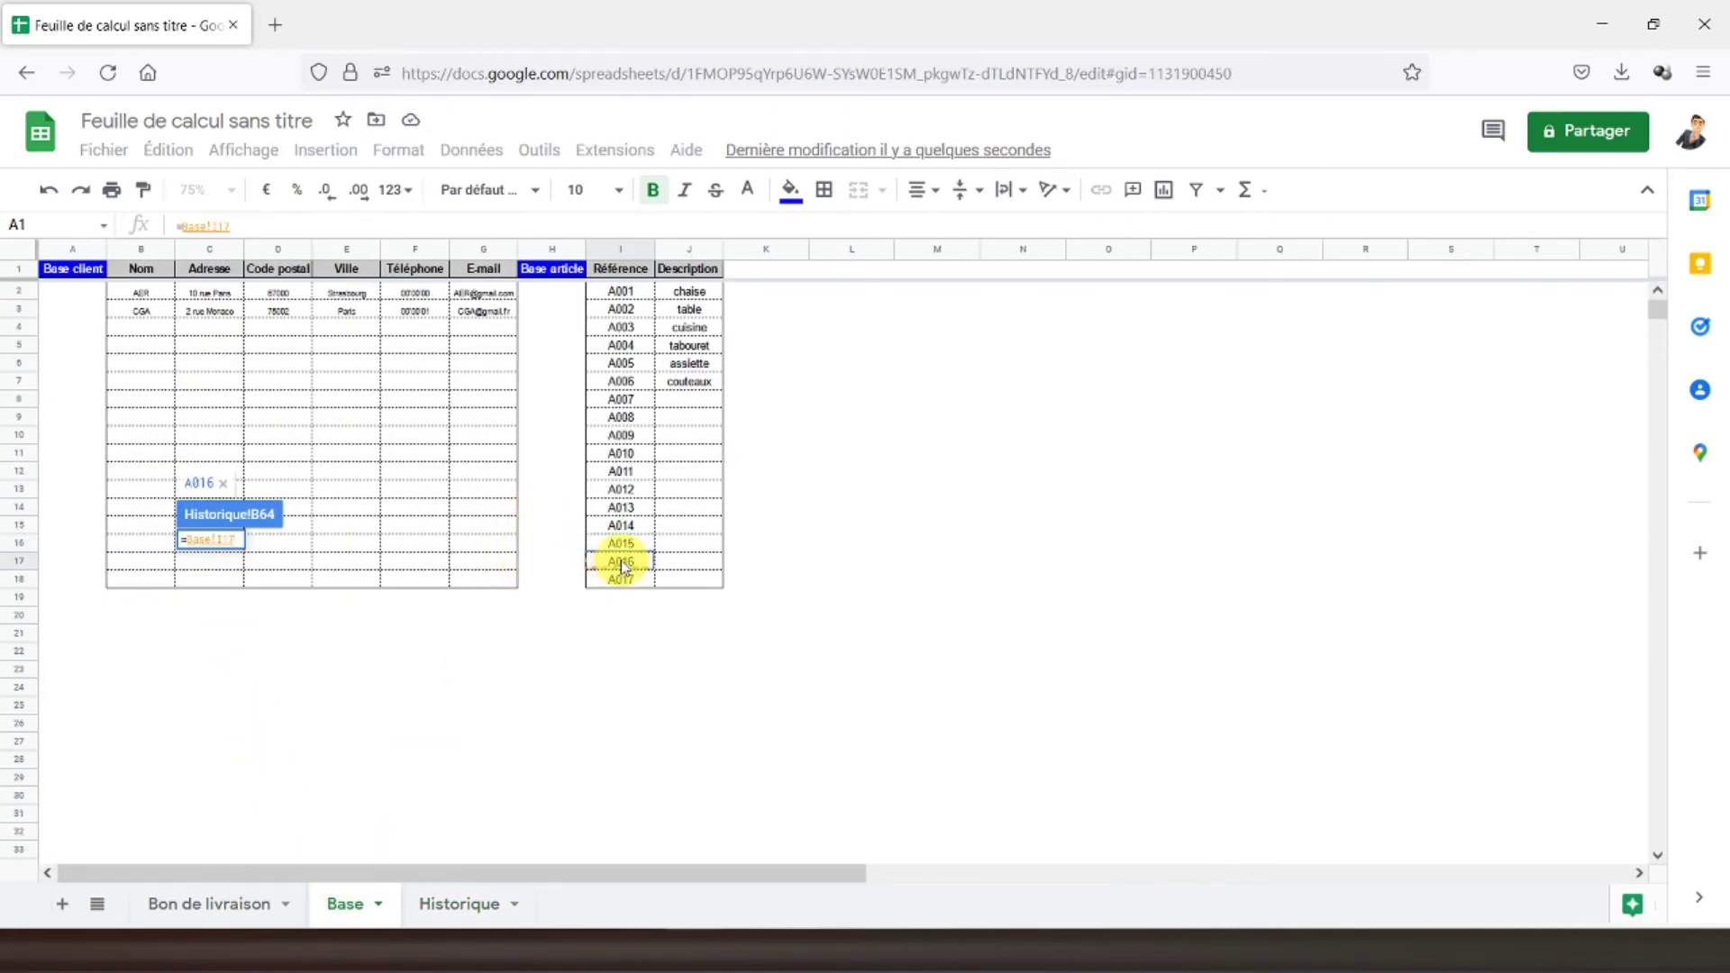
{"action": "key", "text": "Return"}
- Duplicate the rows 64–67 block into row 68 and link B68 to Base!I18 (A017)
{"action": "left_click_drag", "start_coordinate": [19, 540], "coordinate": [45, 596]}
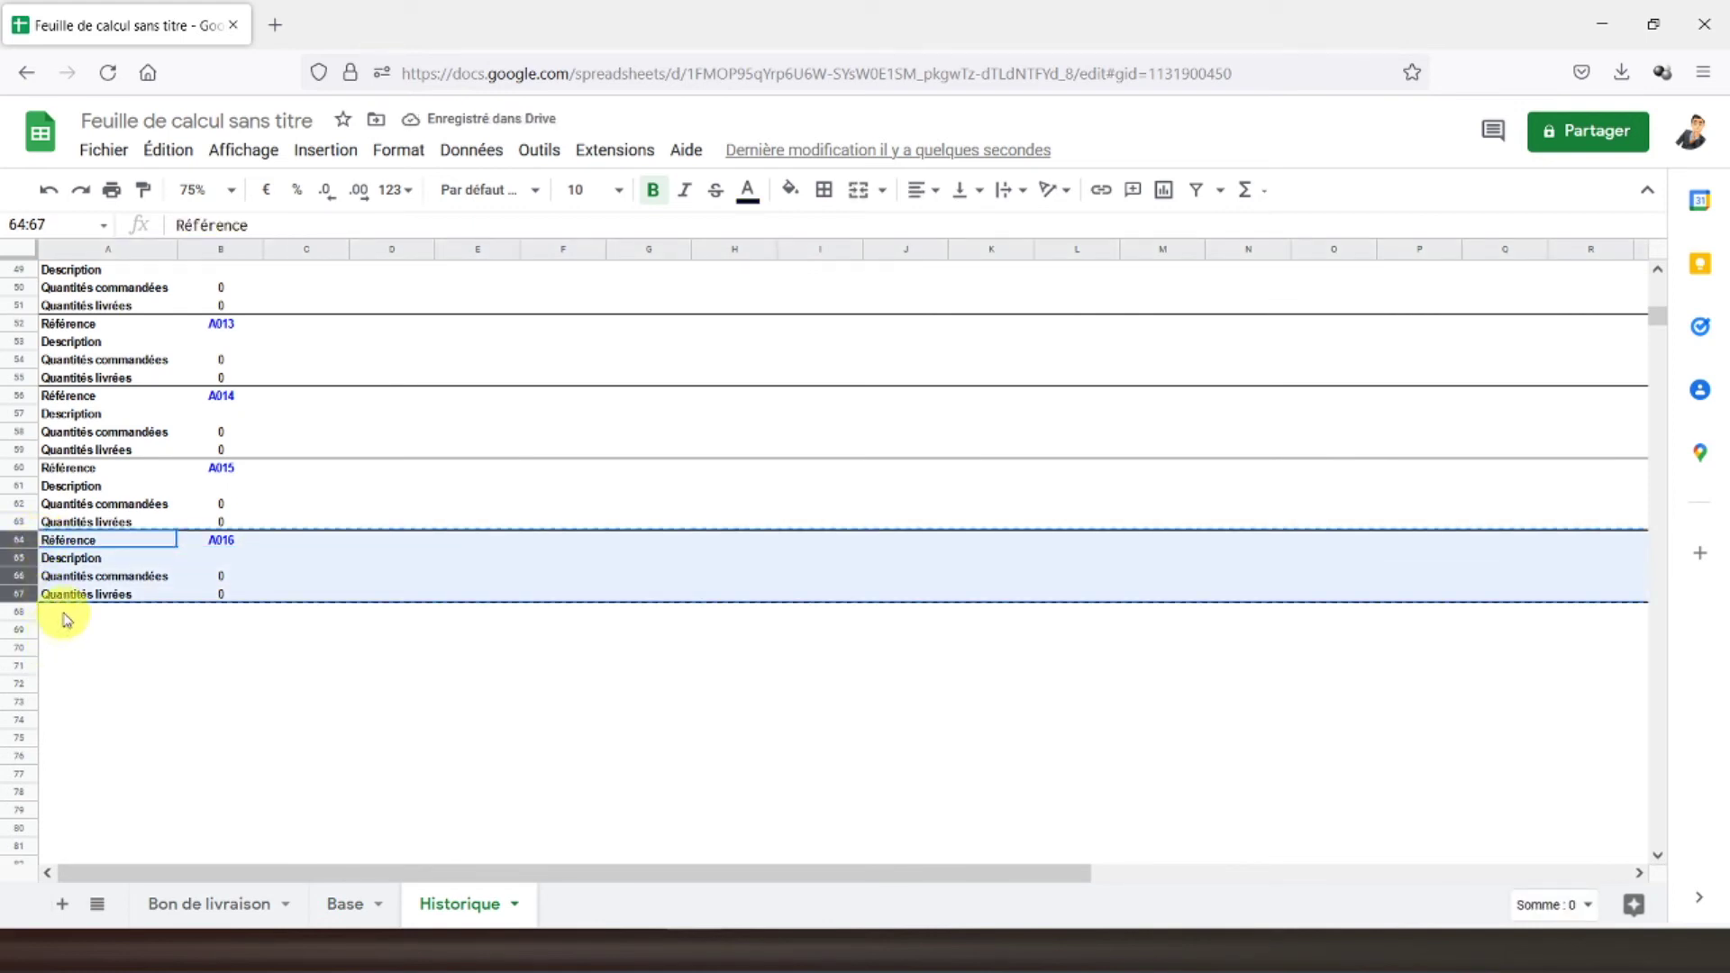
{"action": "left_click", "coordinate": [66, 619]}
{"action": "key", "text": "ctrl+v"}
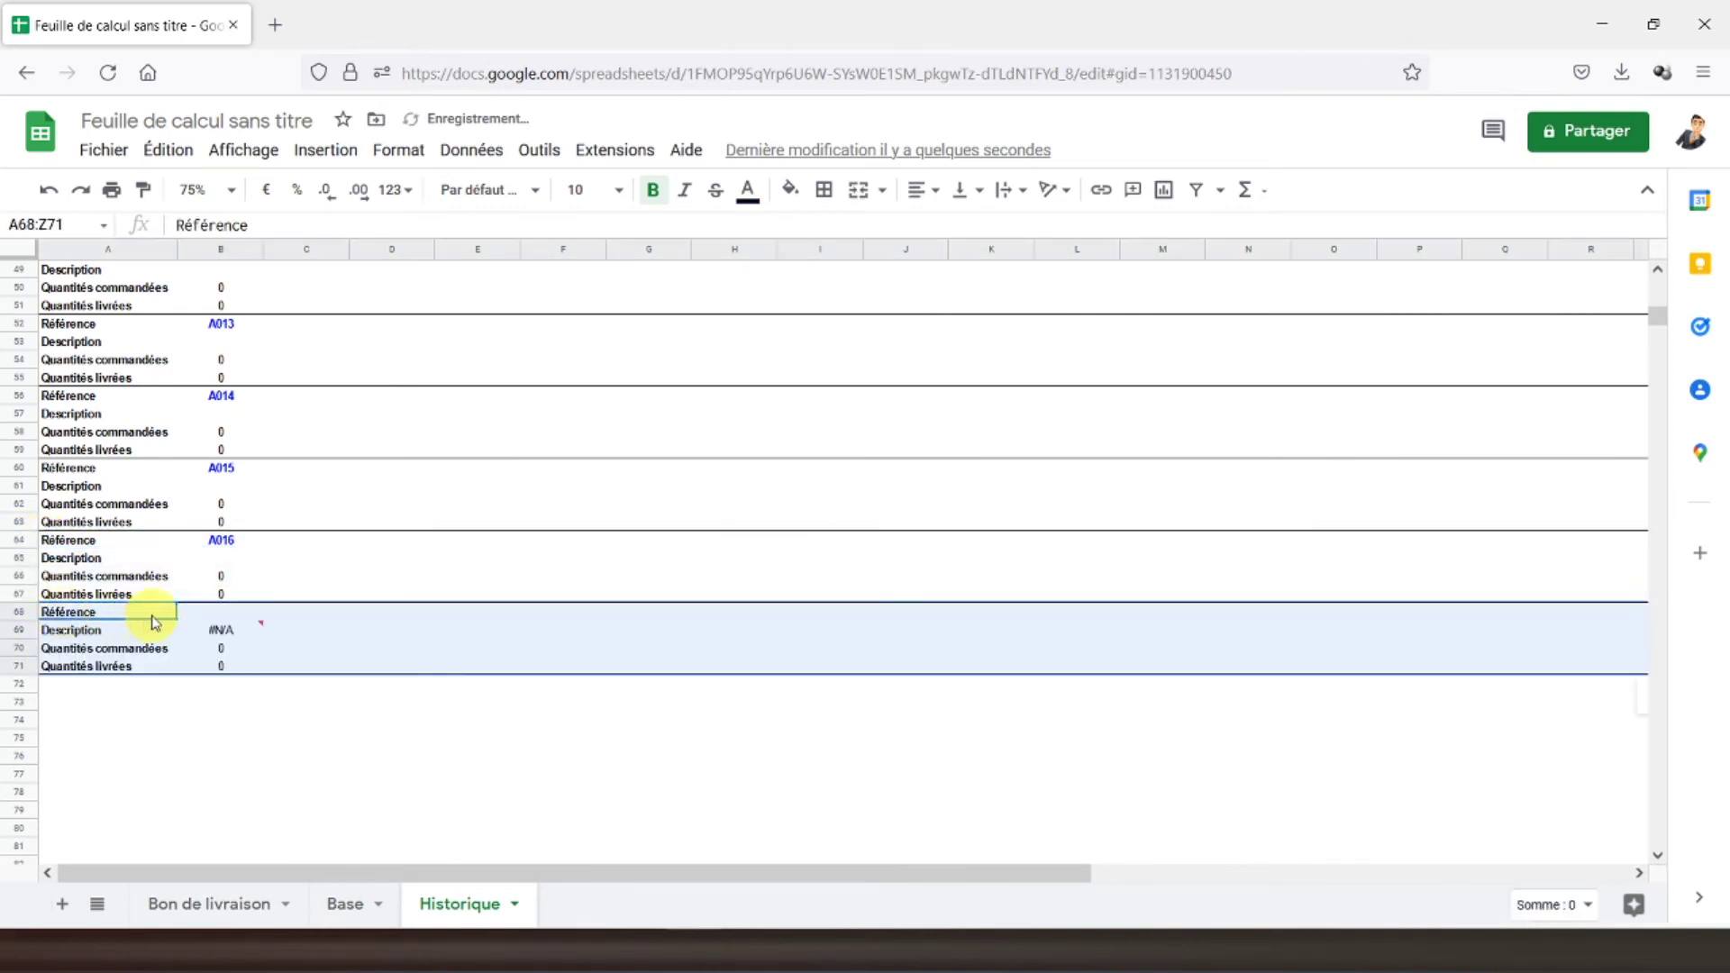
{"action": "left_click", "coordinate": [213, 614]}
{"action": "type", "text": "="}
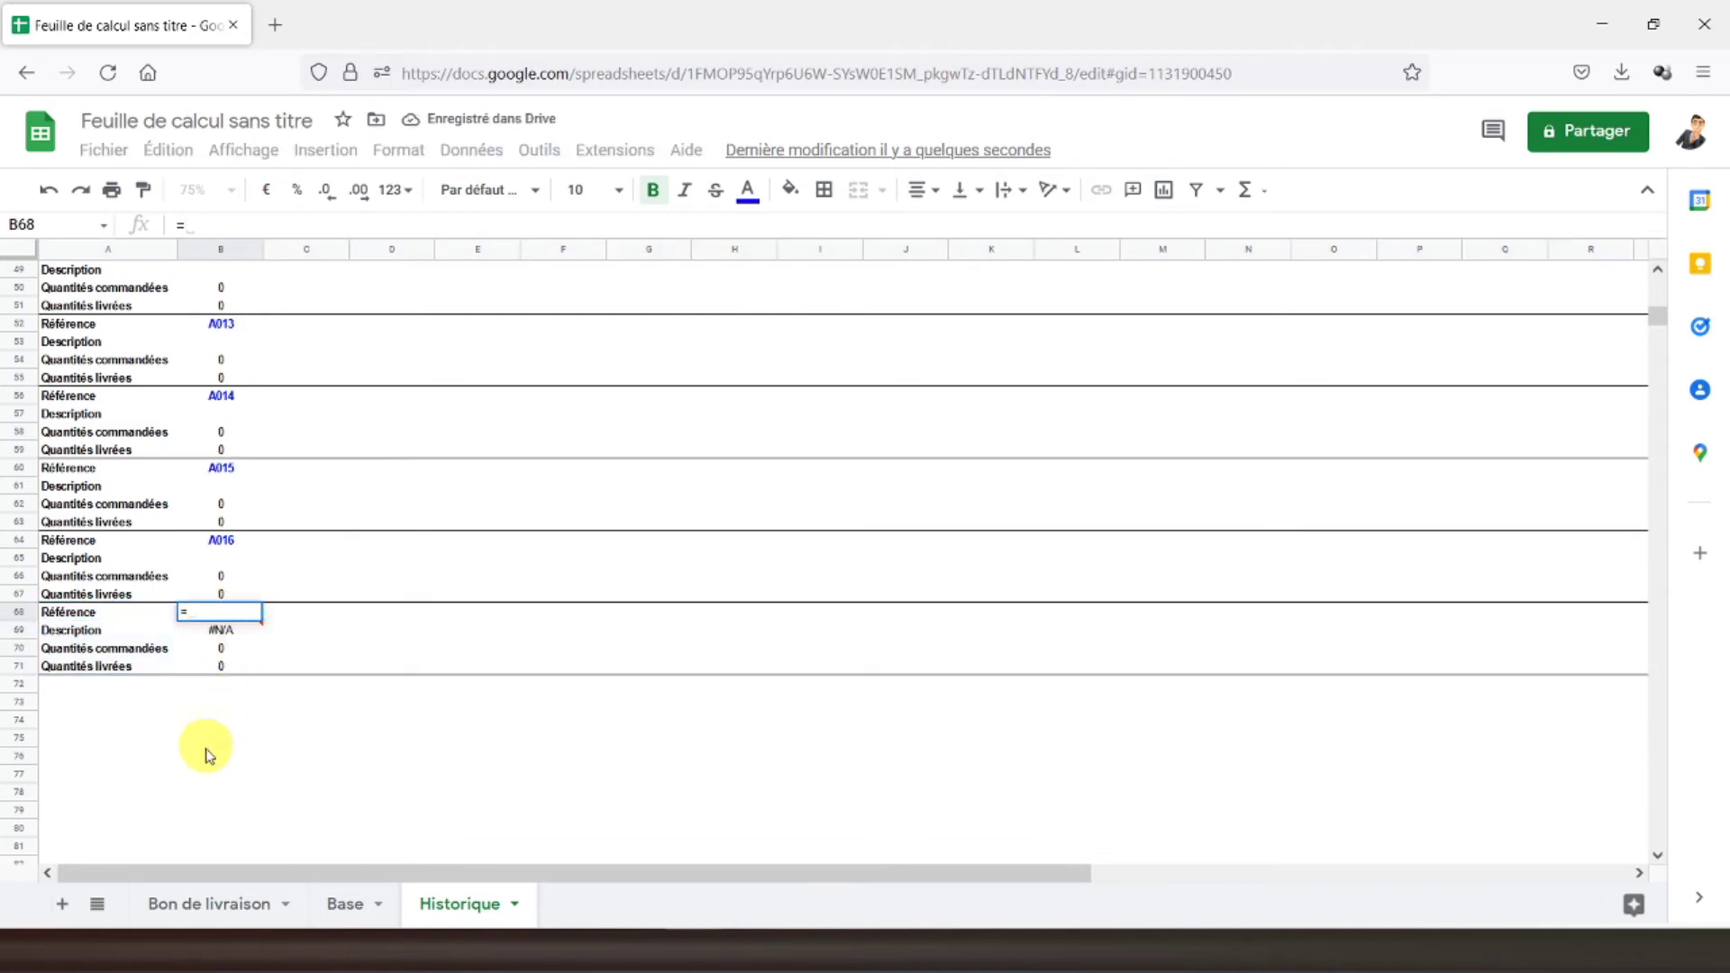
{"action": "left_click", "coordinate": [341, 901]}
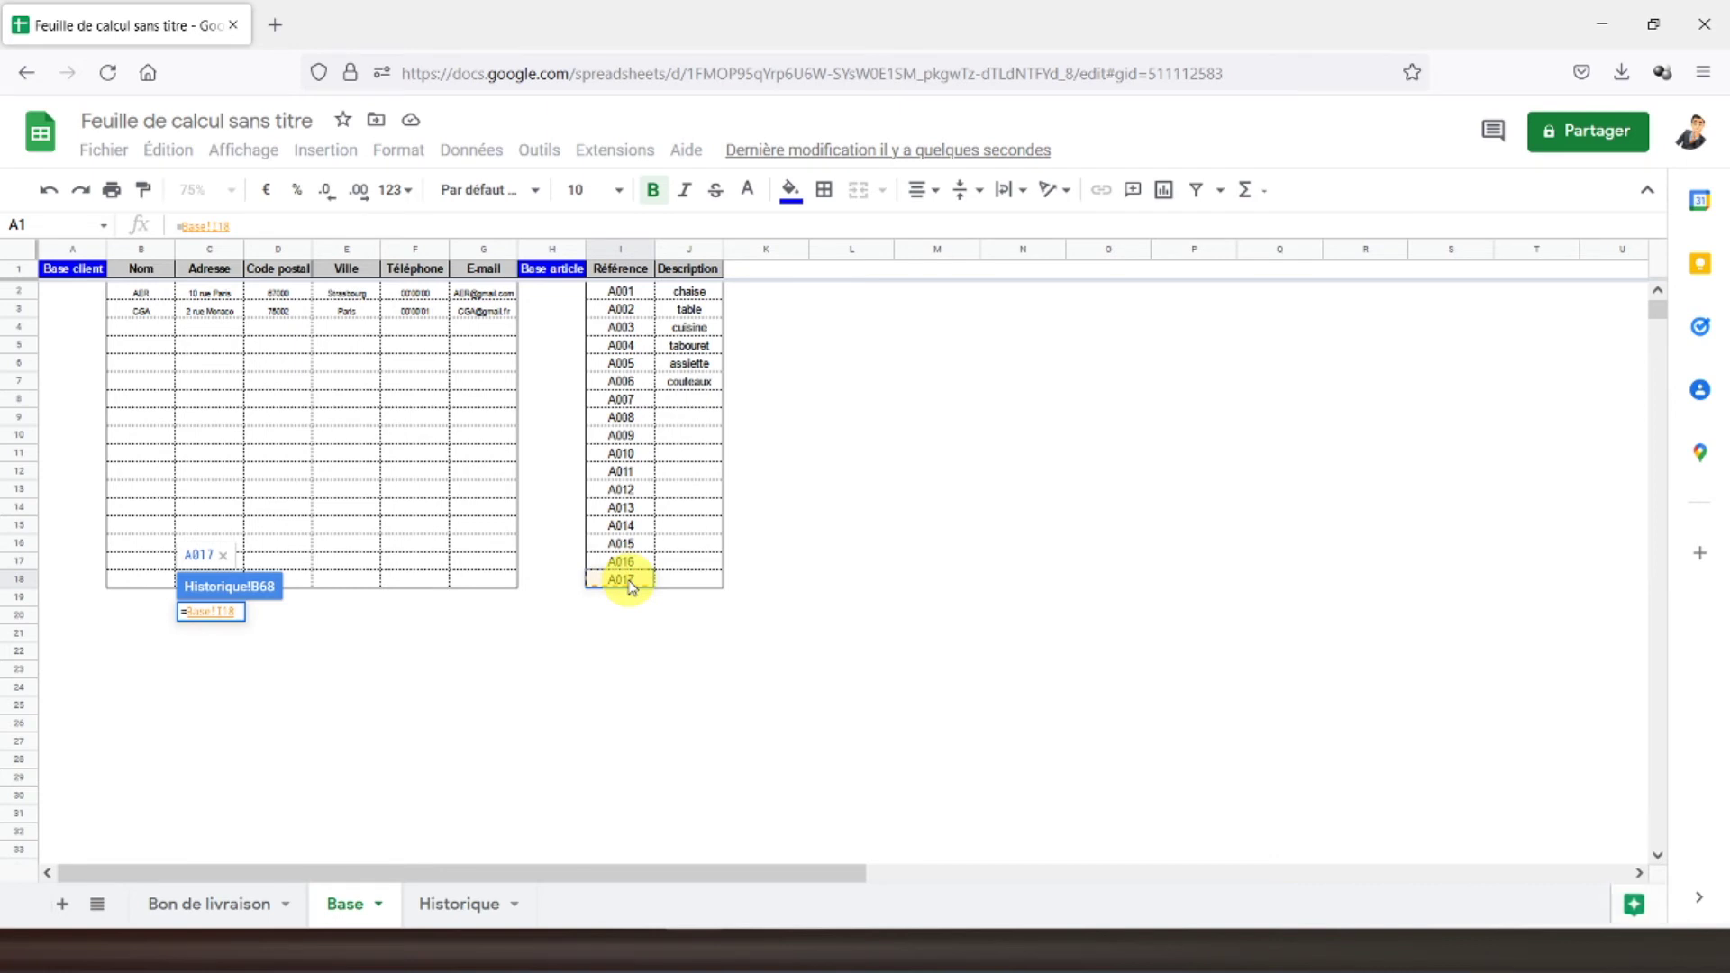
{"action": "key", "text": "Return"}
{"action": "scroll", "coordinate": [521, 567], "scroll_direction": "up", "scroll_amount": 10}
{"action": "scroll", "coordinate": [502, 575], "scroll_direction": "up", "scroll_amount": 1}
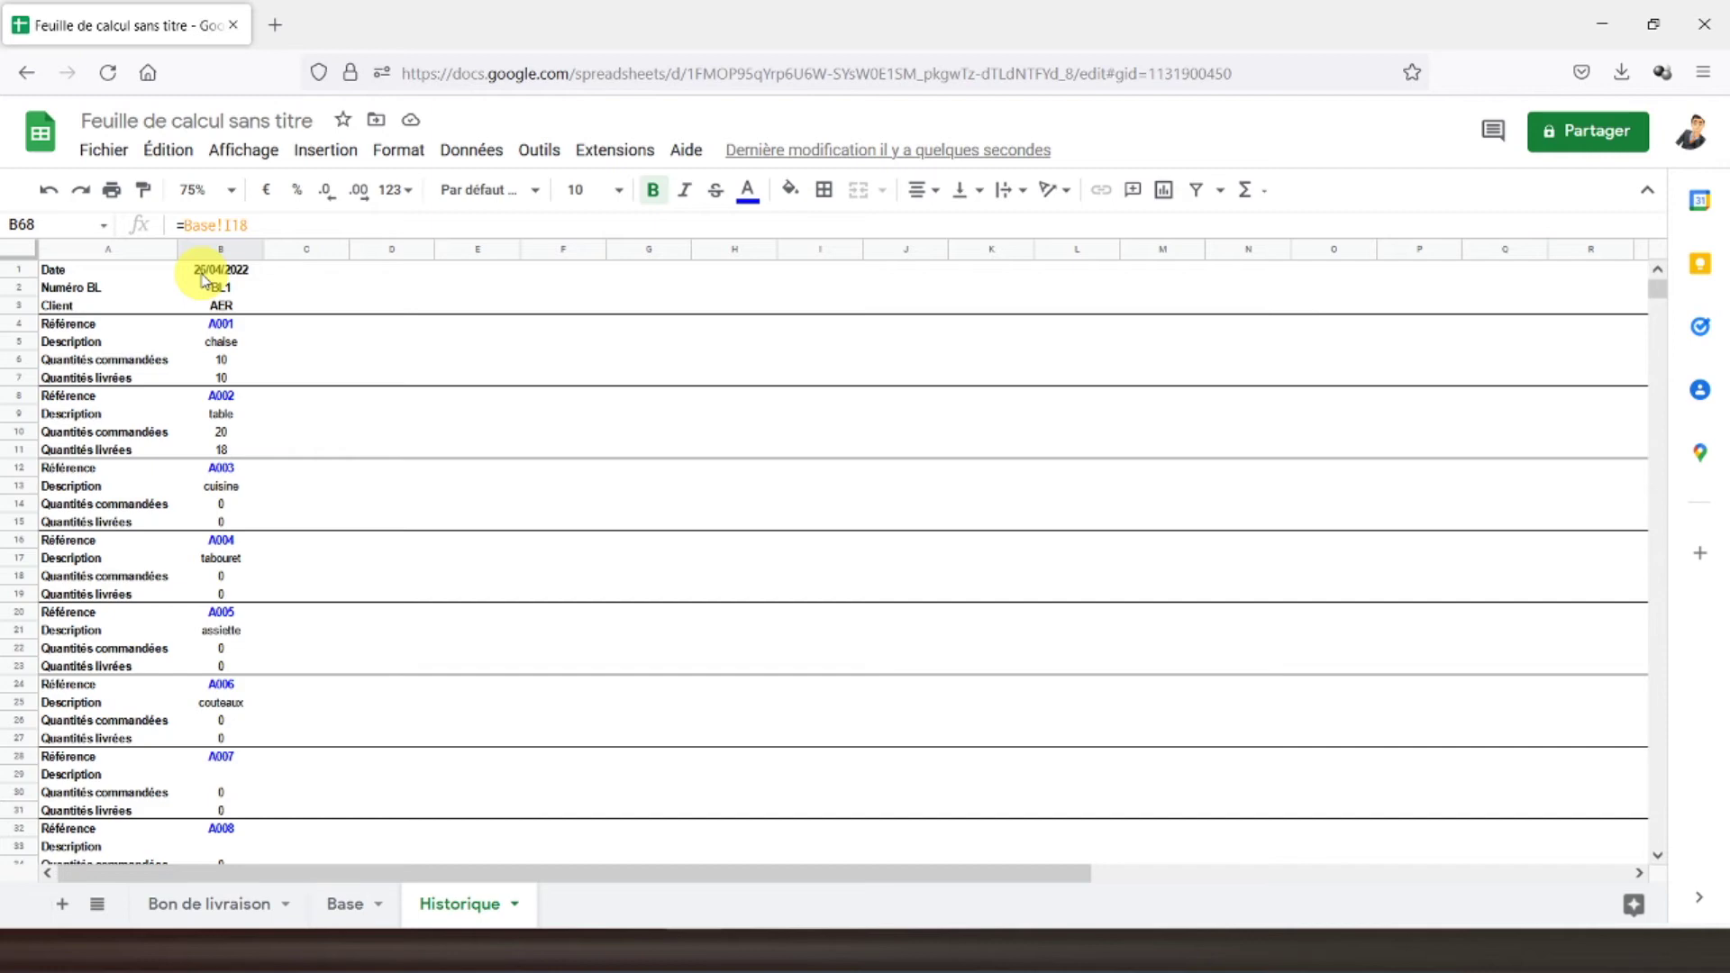
- Select every cell of the Historique sheet with the corner box above row 1
{"action": "left_click", "coordinate": [19, 249]}
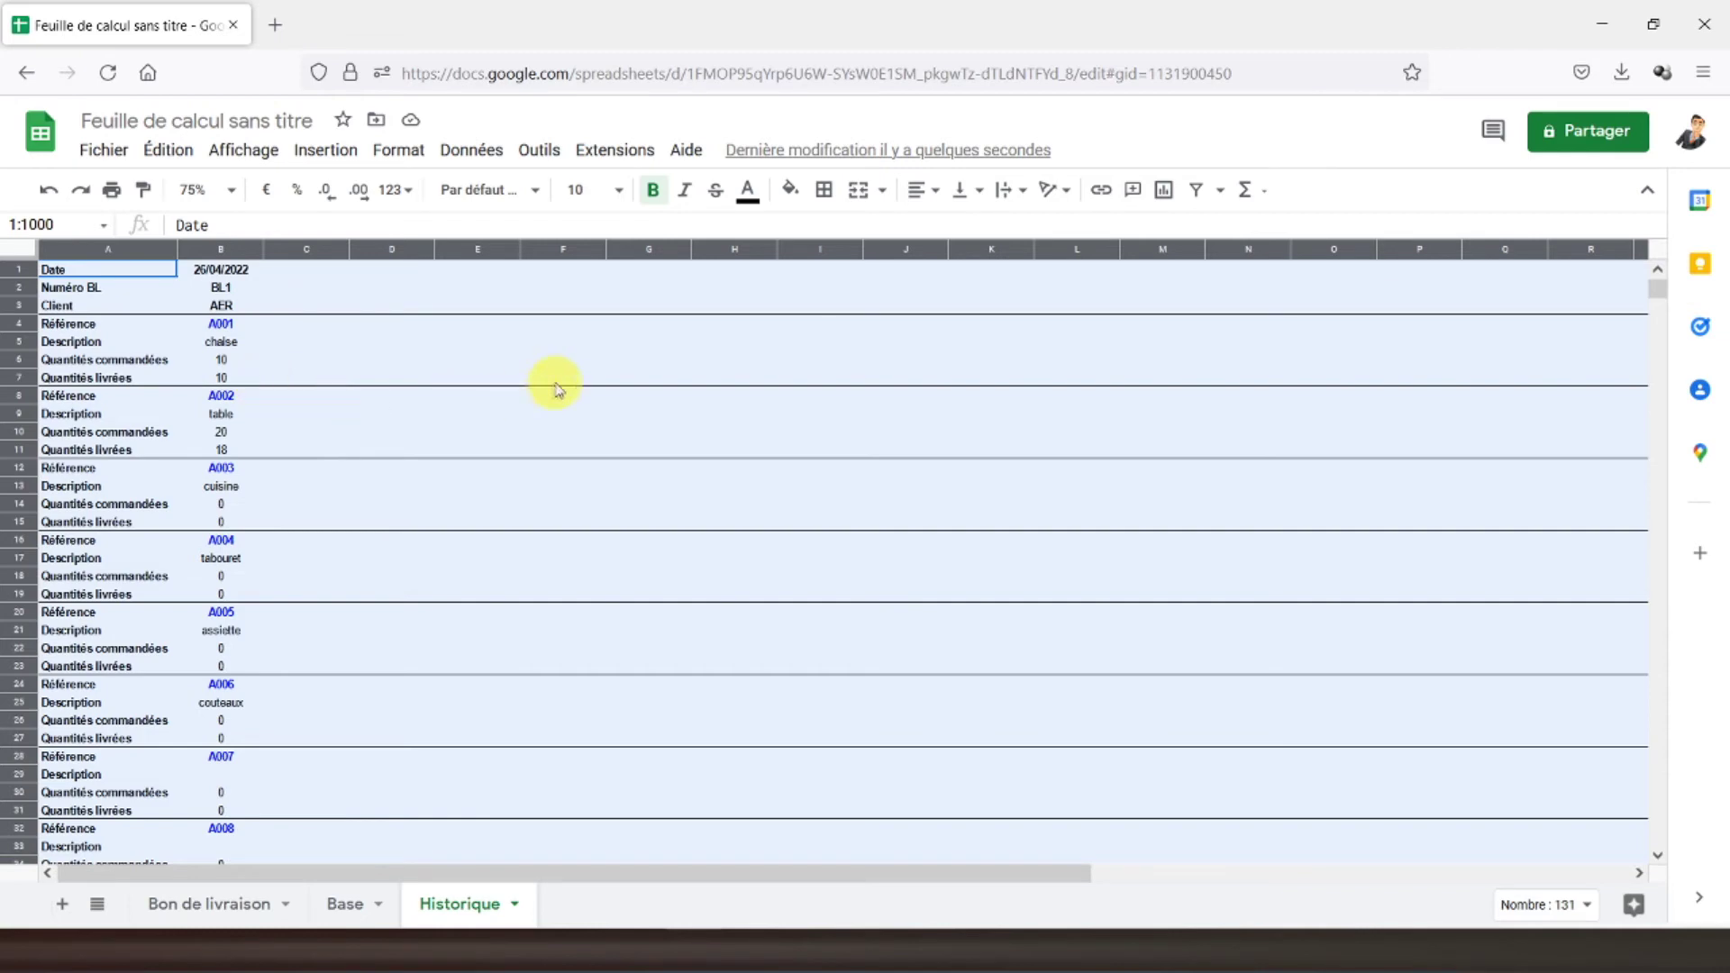
- Create a conditional formatting rule with the condition 'Est égal(e) à' 0
{"action": "left_click", "coordinate": [398, 151]}
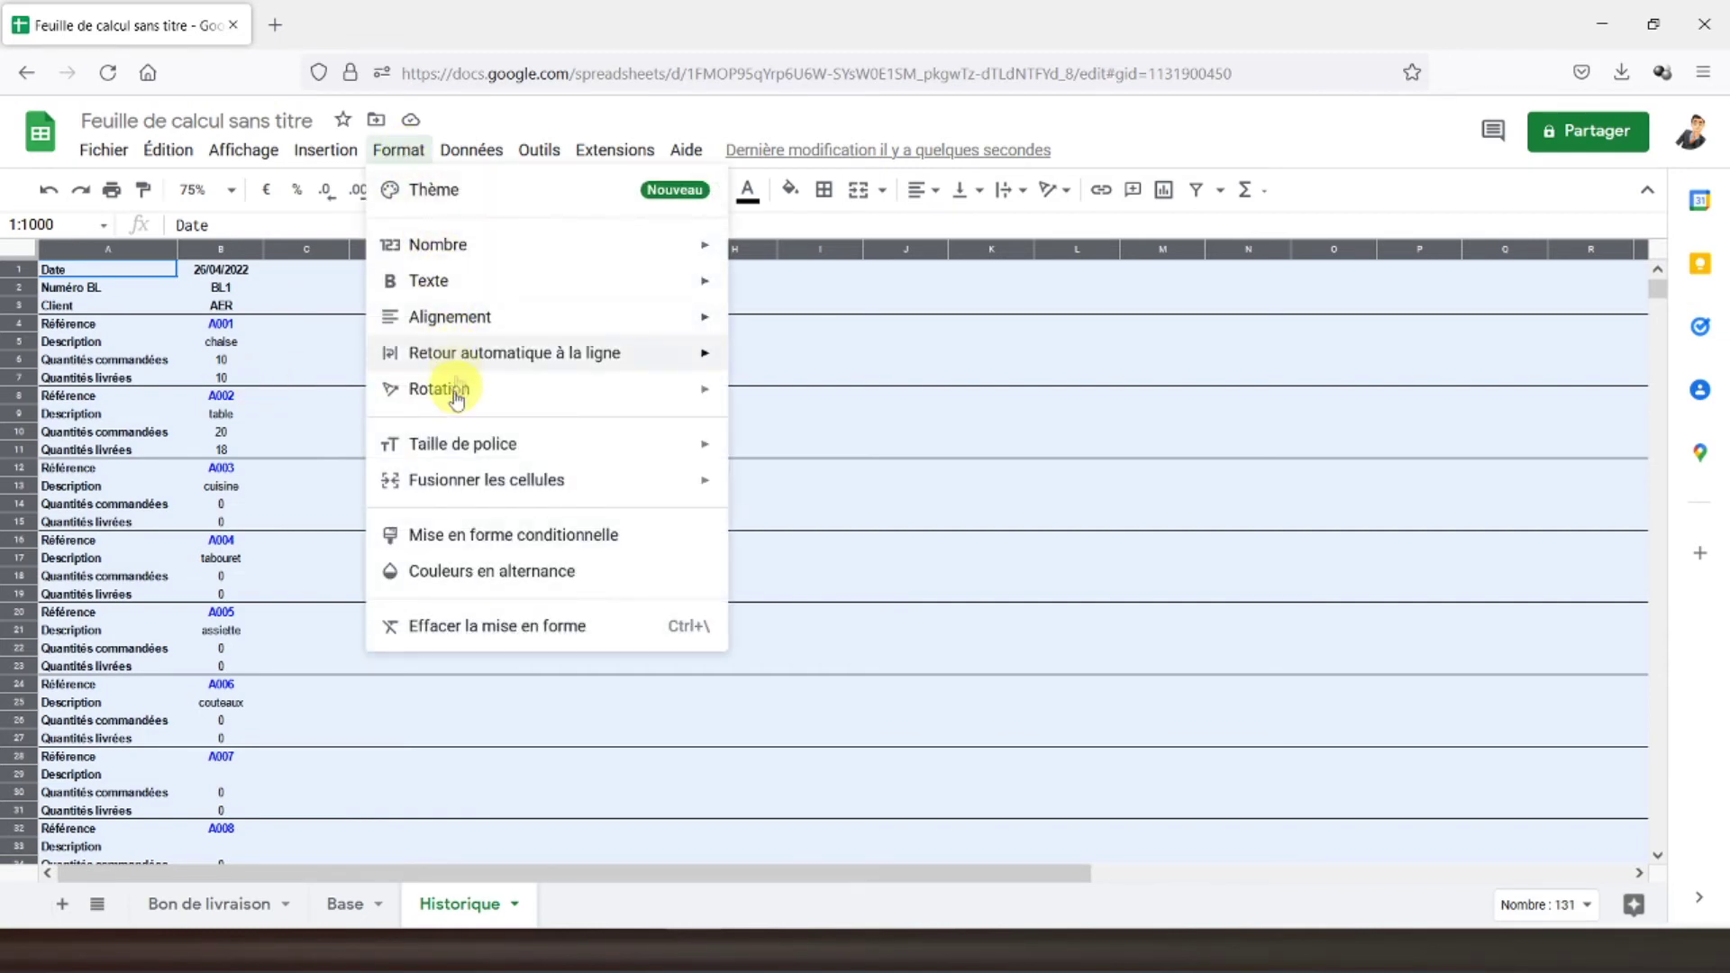
{"action": "left_click", "coordinate": [469, 535]}
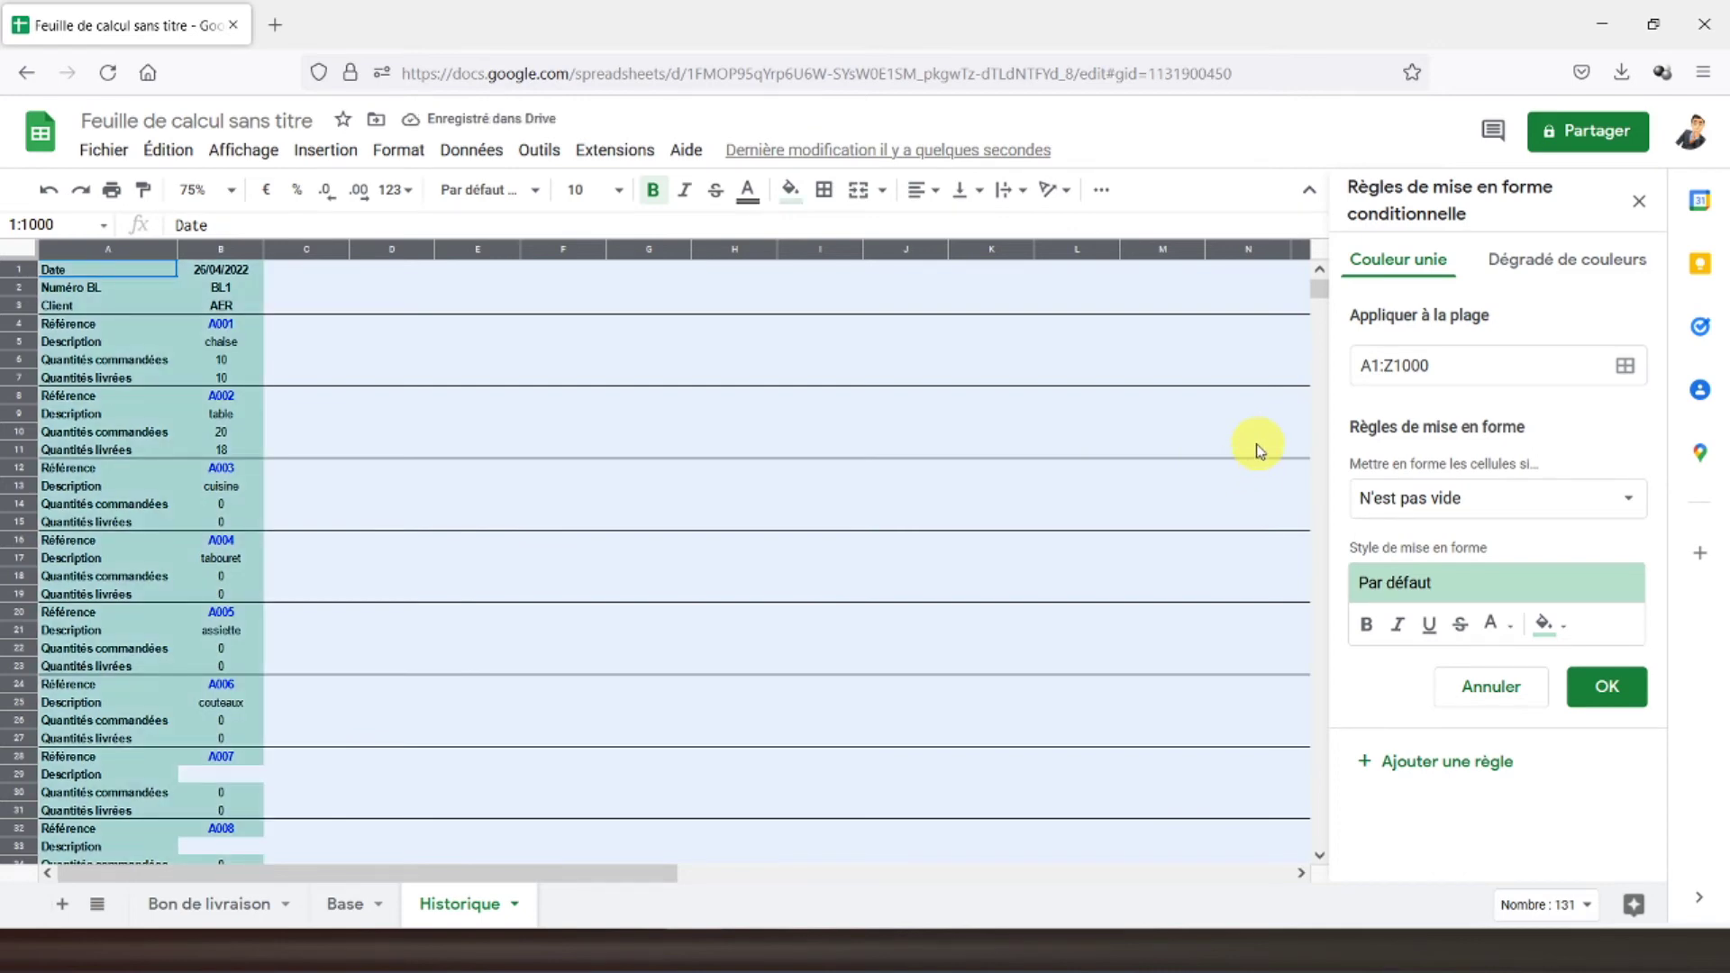
{"action": "left_click", "coordinate": [1511, 505]}
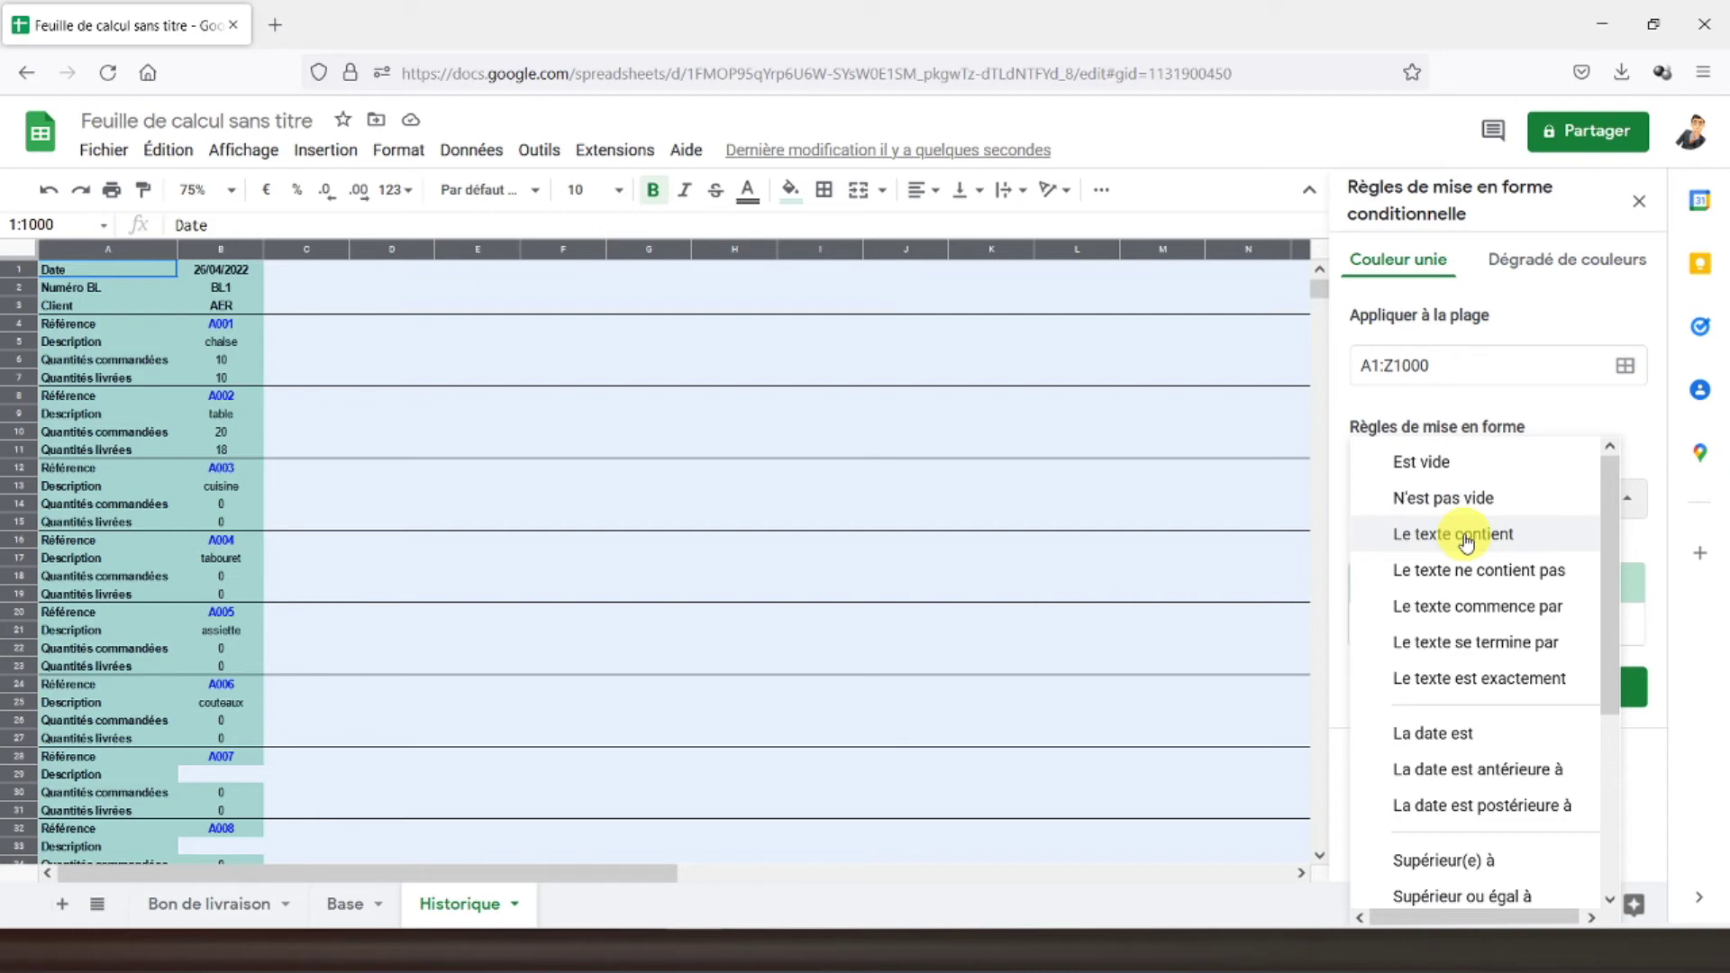
{"action": "scroll", "coordinate": [1482, 752], "scroll_direction": "down", "scroll_amount": 3}
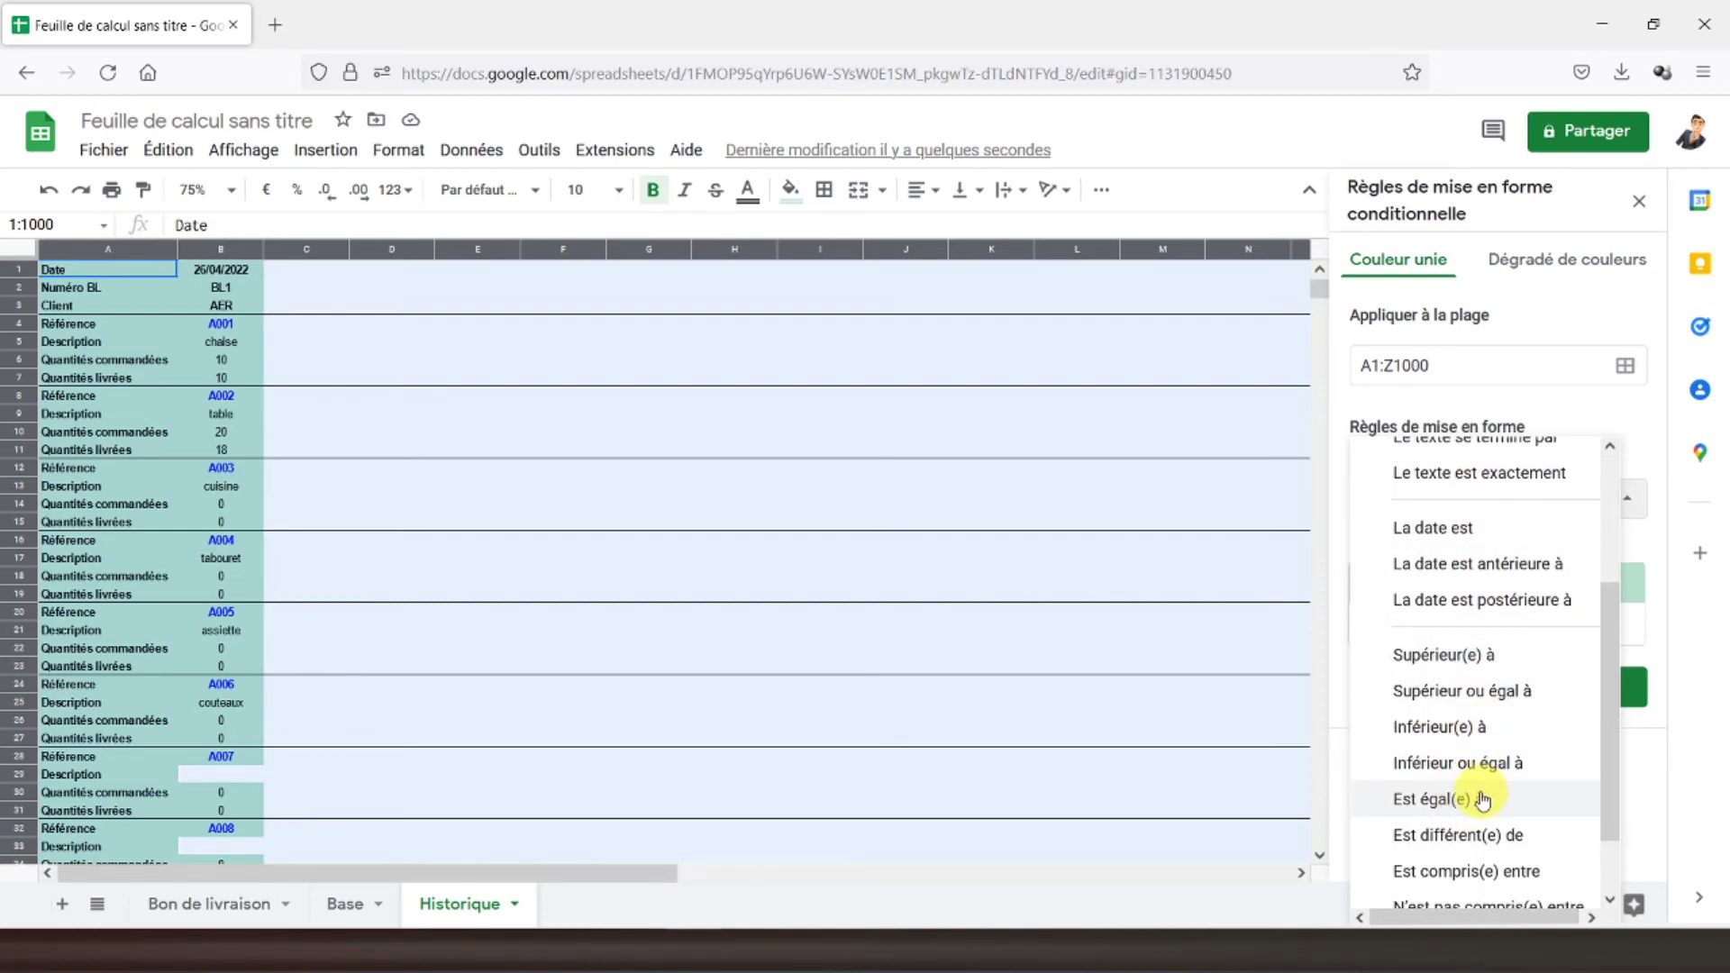
{"action": "scroll", "coordinate": [1481, 799], "scroll_direction": "down", "scroll_amount": 1}
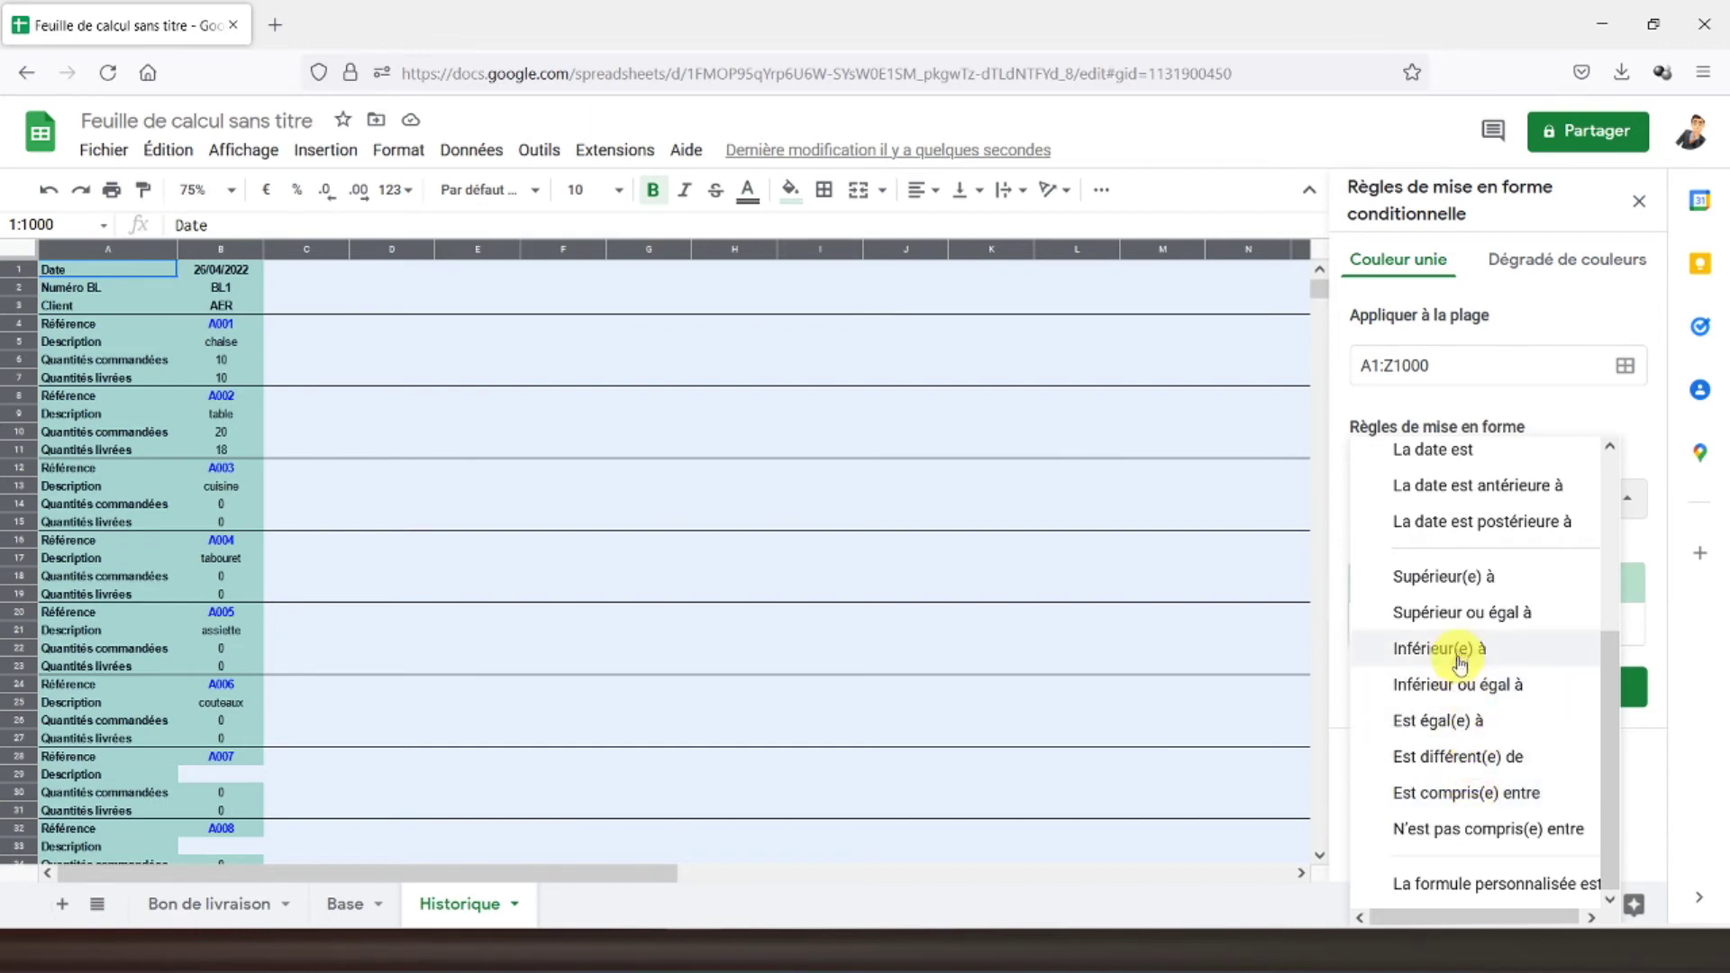
{"action": "left_click", "coordinate": [1459, 721]}
{"action": "left_click", "coordinate": [1446, 541]}
{"action": "type", "text": "0"}
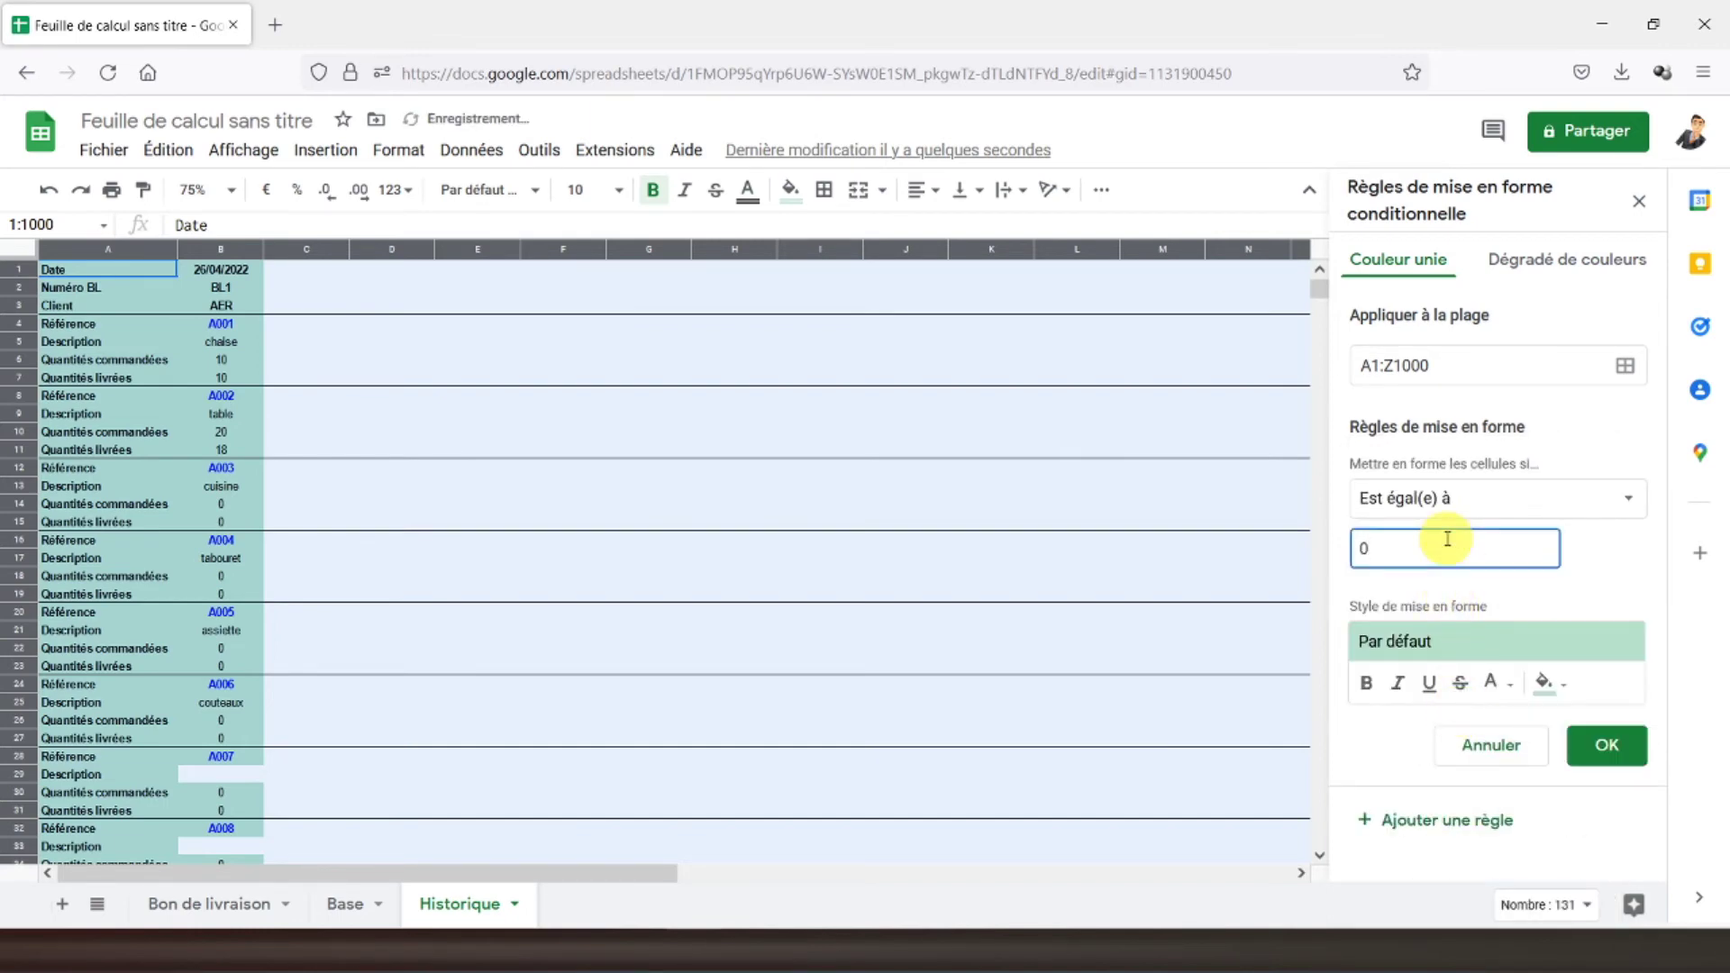
- Style the equals-zero rule with red bold text and no fill, and save it
{"action": "left_click", "coordinate": [1505, 688]}
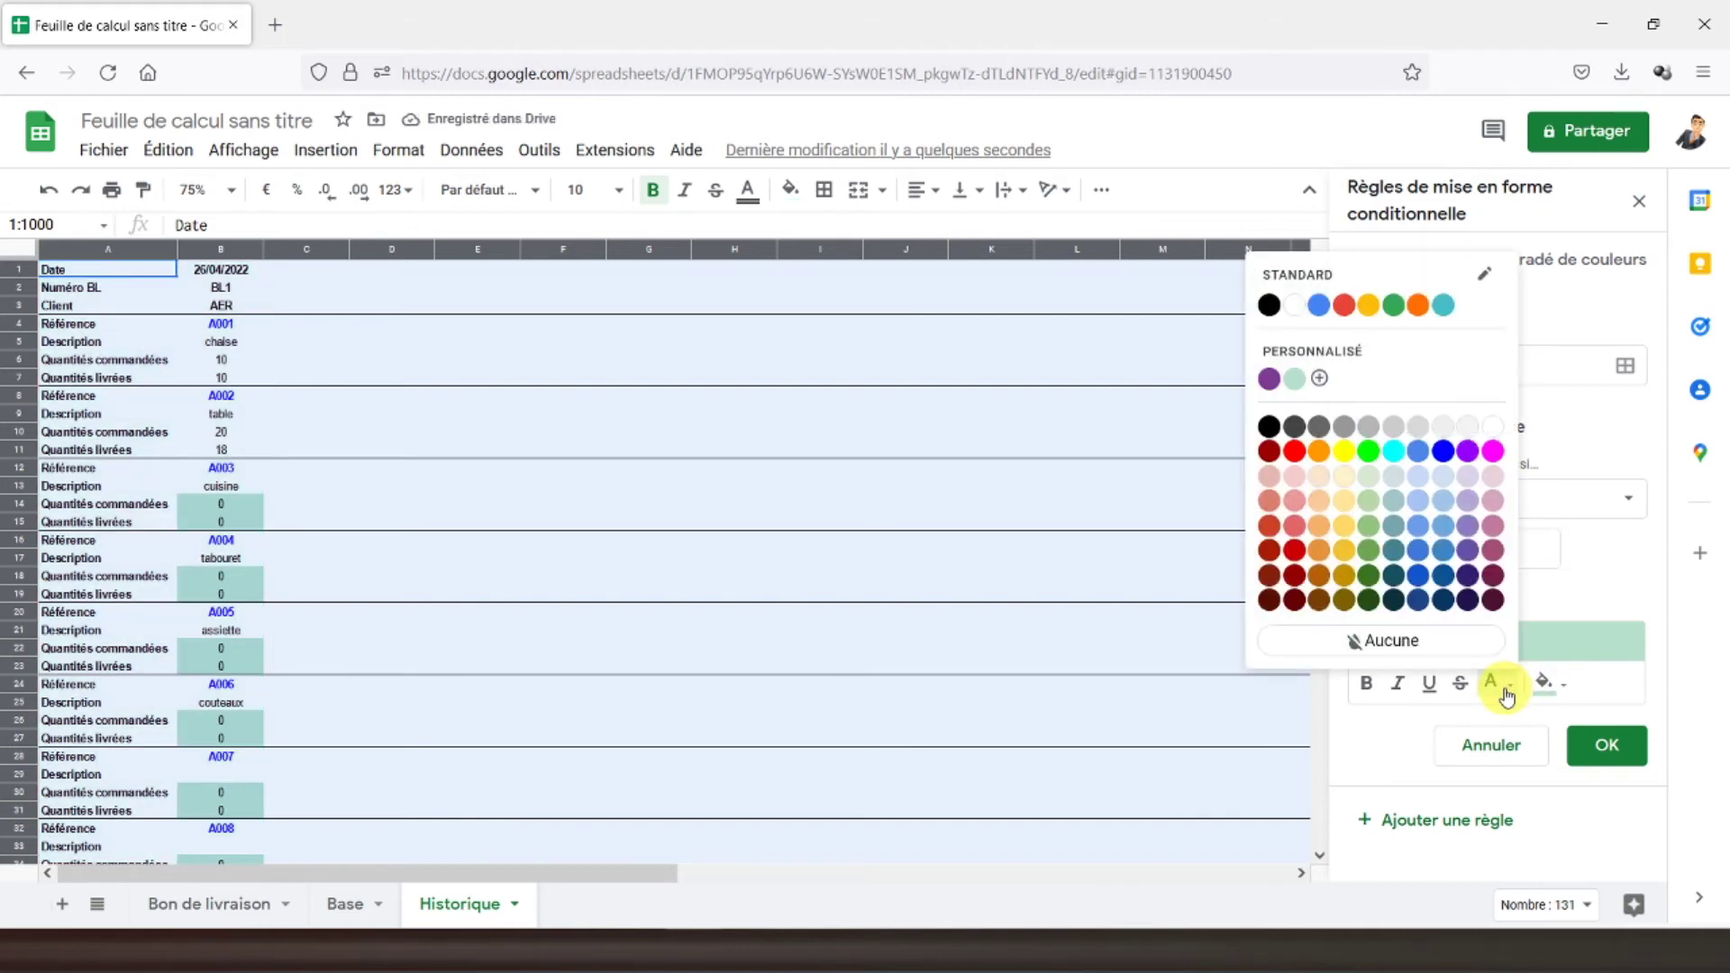
{"action": "left_click", "coordinate": [1294, 451]}
{"action": "left_click", "coordinate": [1367, 683]}
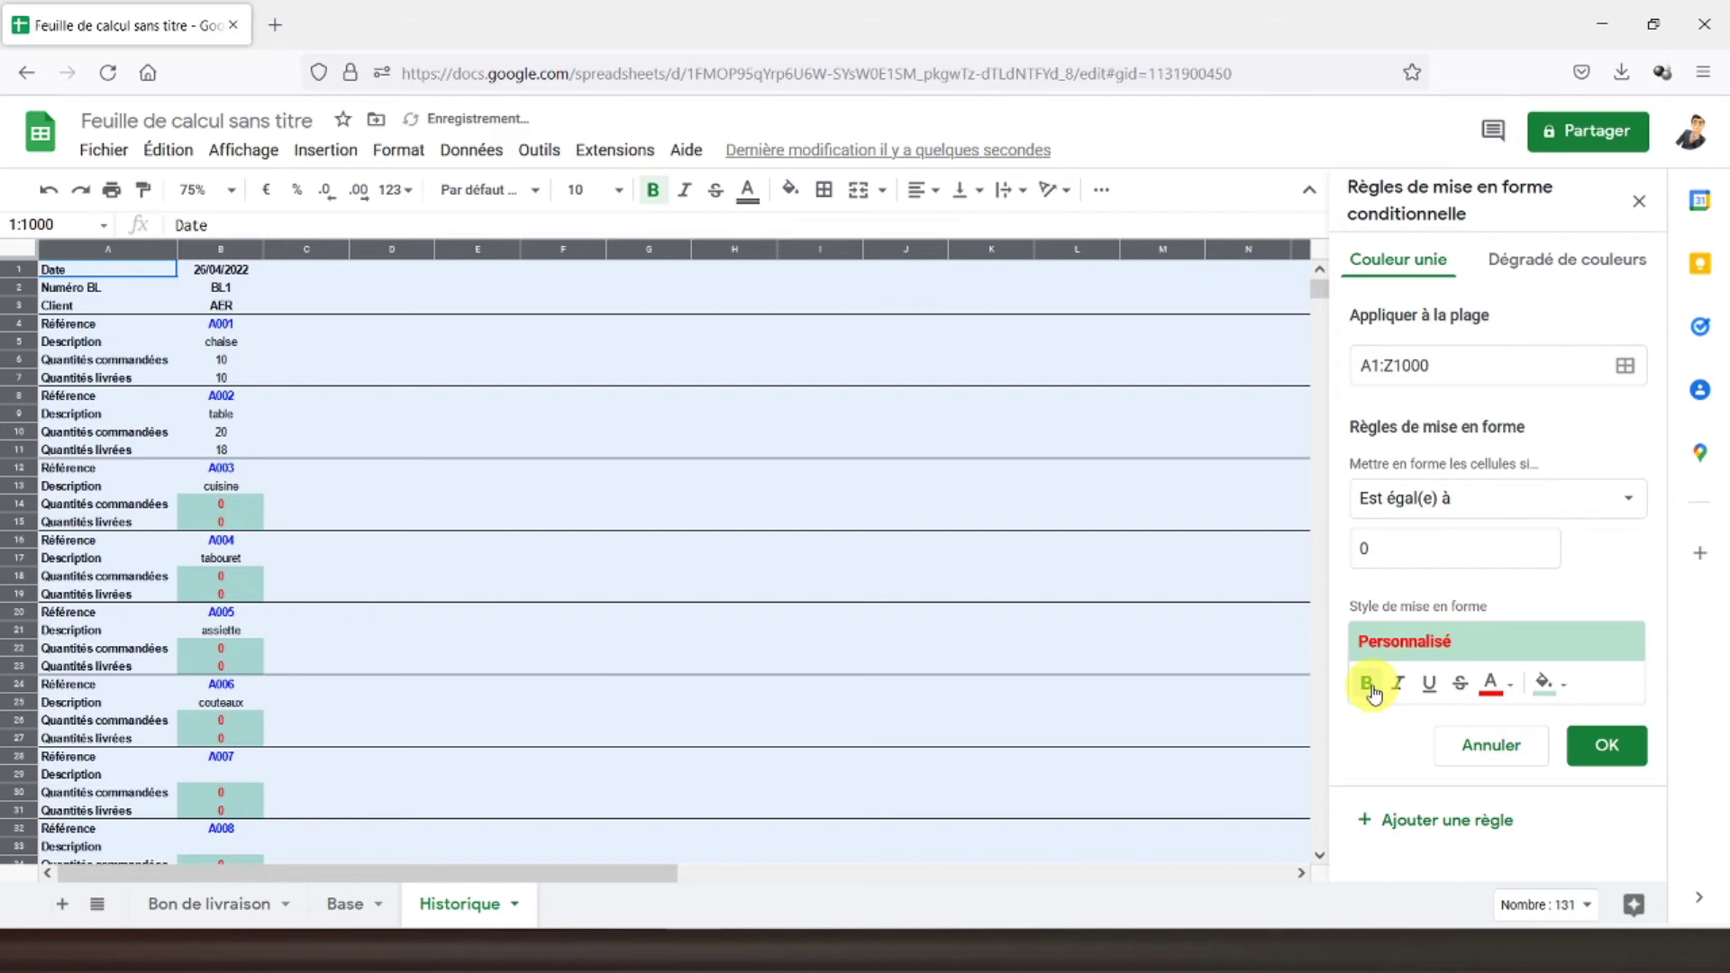
{"action": "left_click", "coordinate": [1548, 685]}
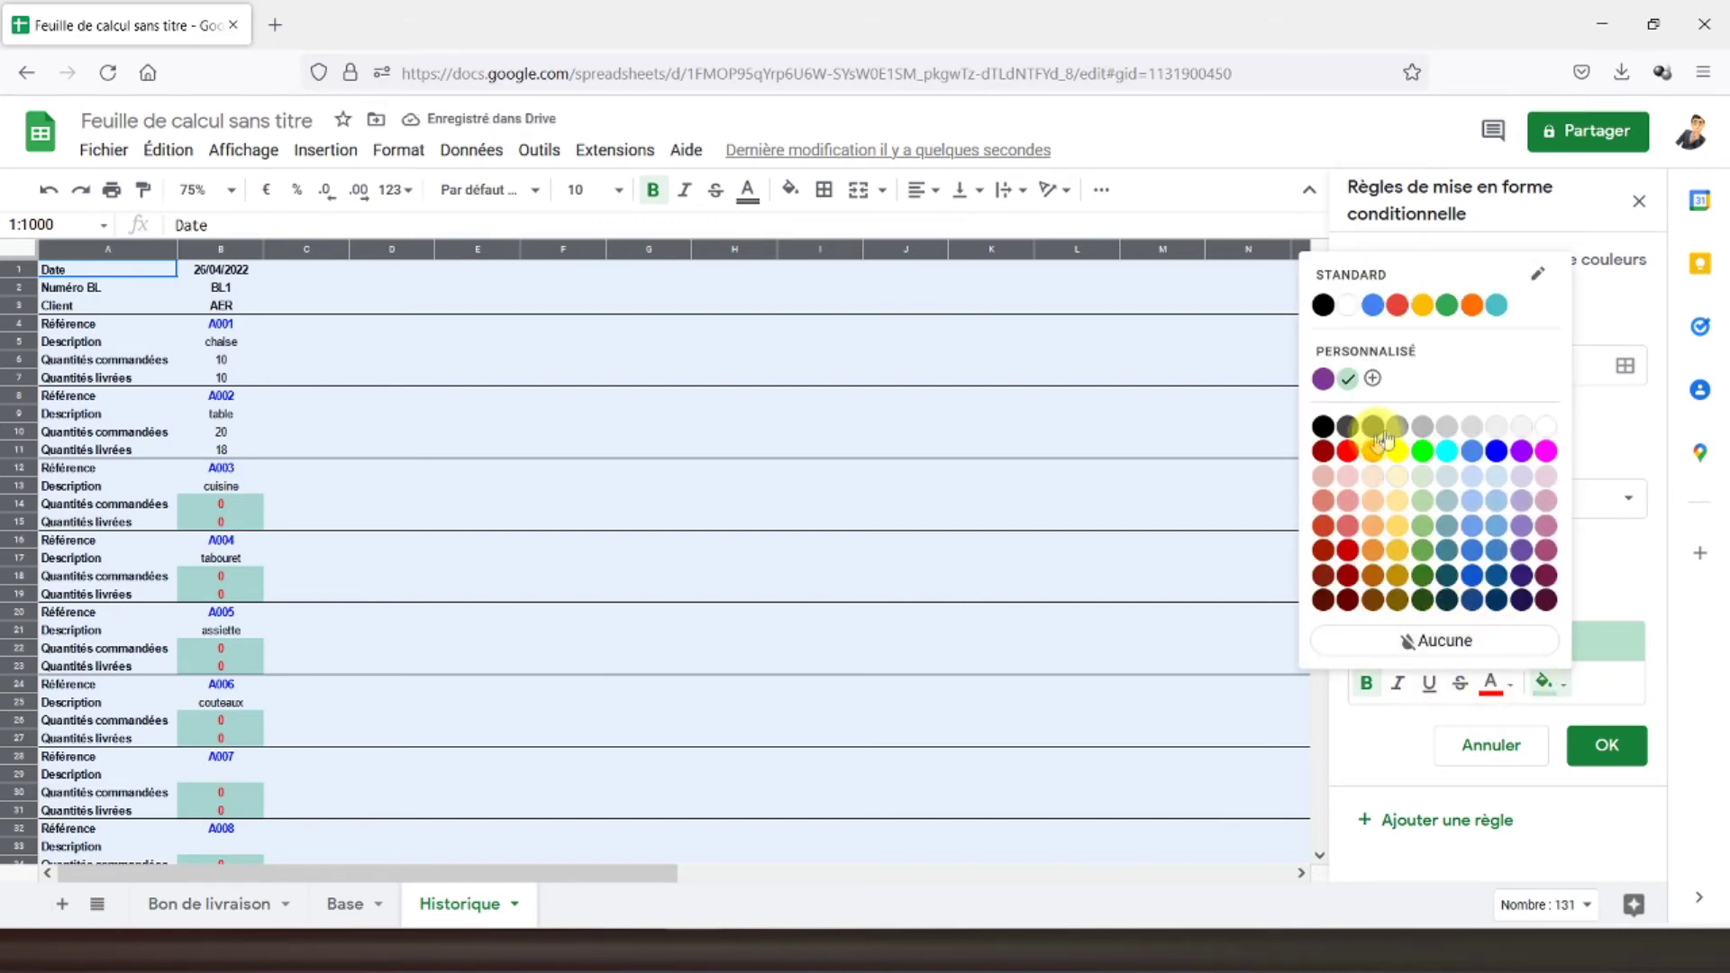
{"action": "left_click", "coordinate": [1432, 641]}
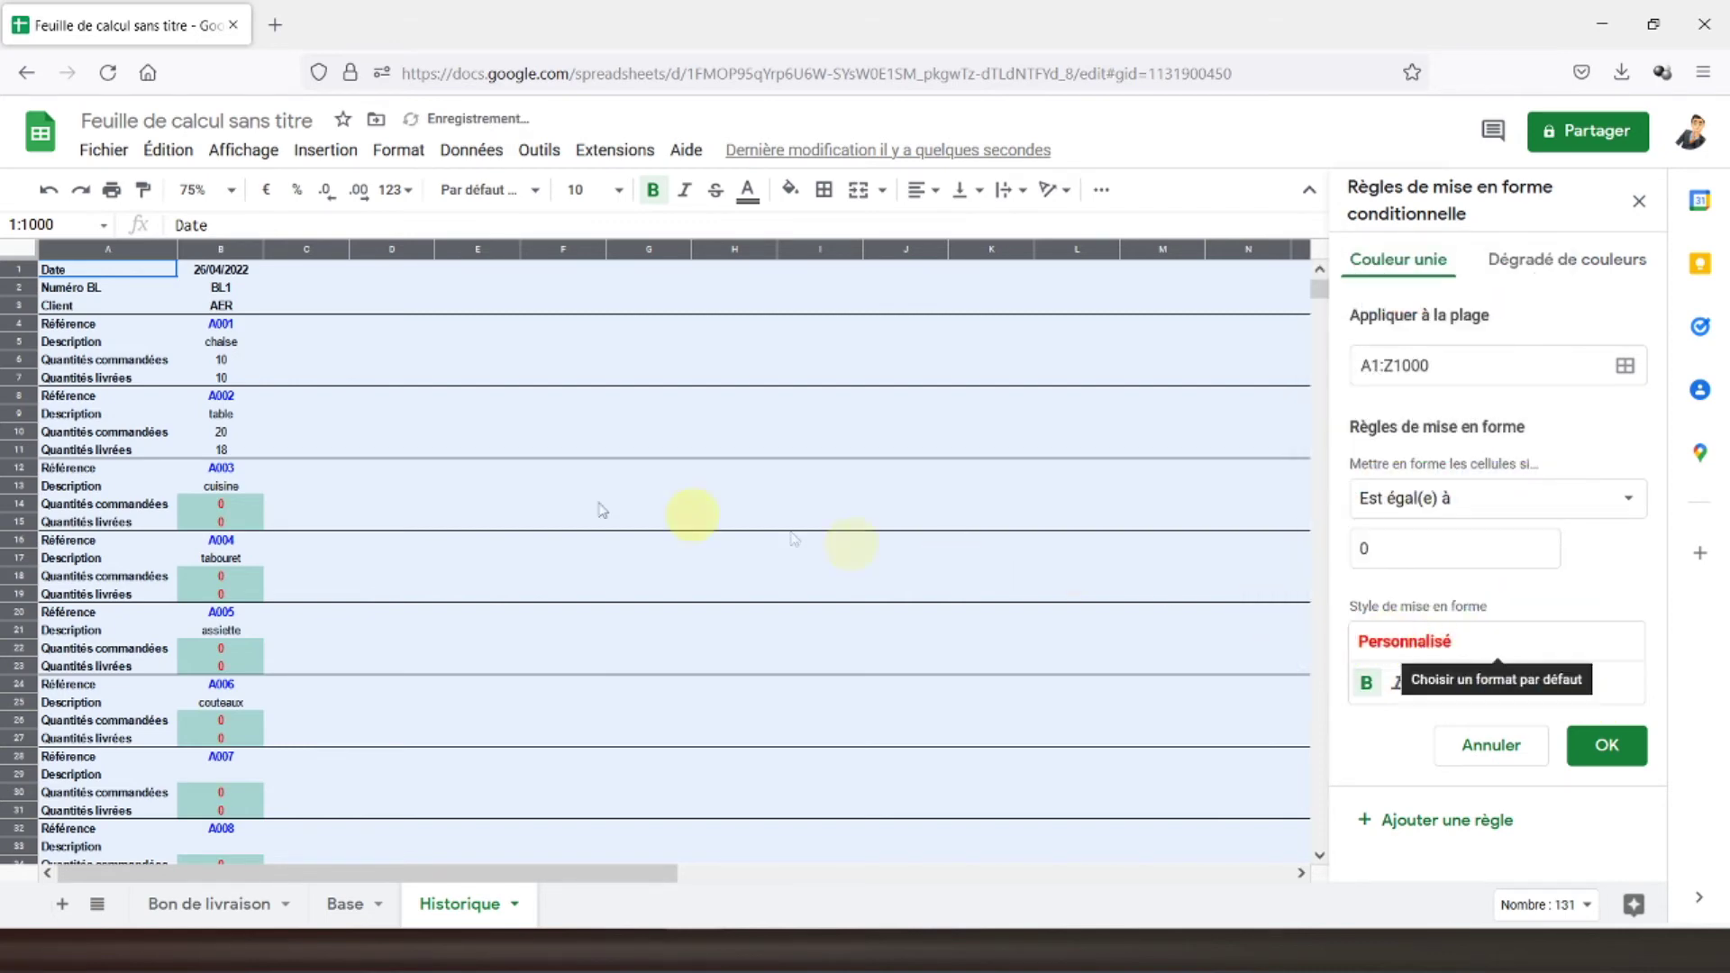
{"action": "left_click", "coordinate": [1612, 748]}
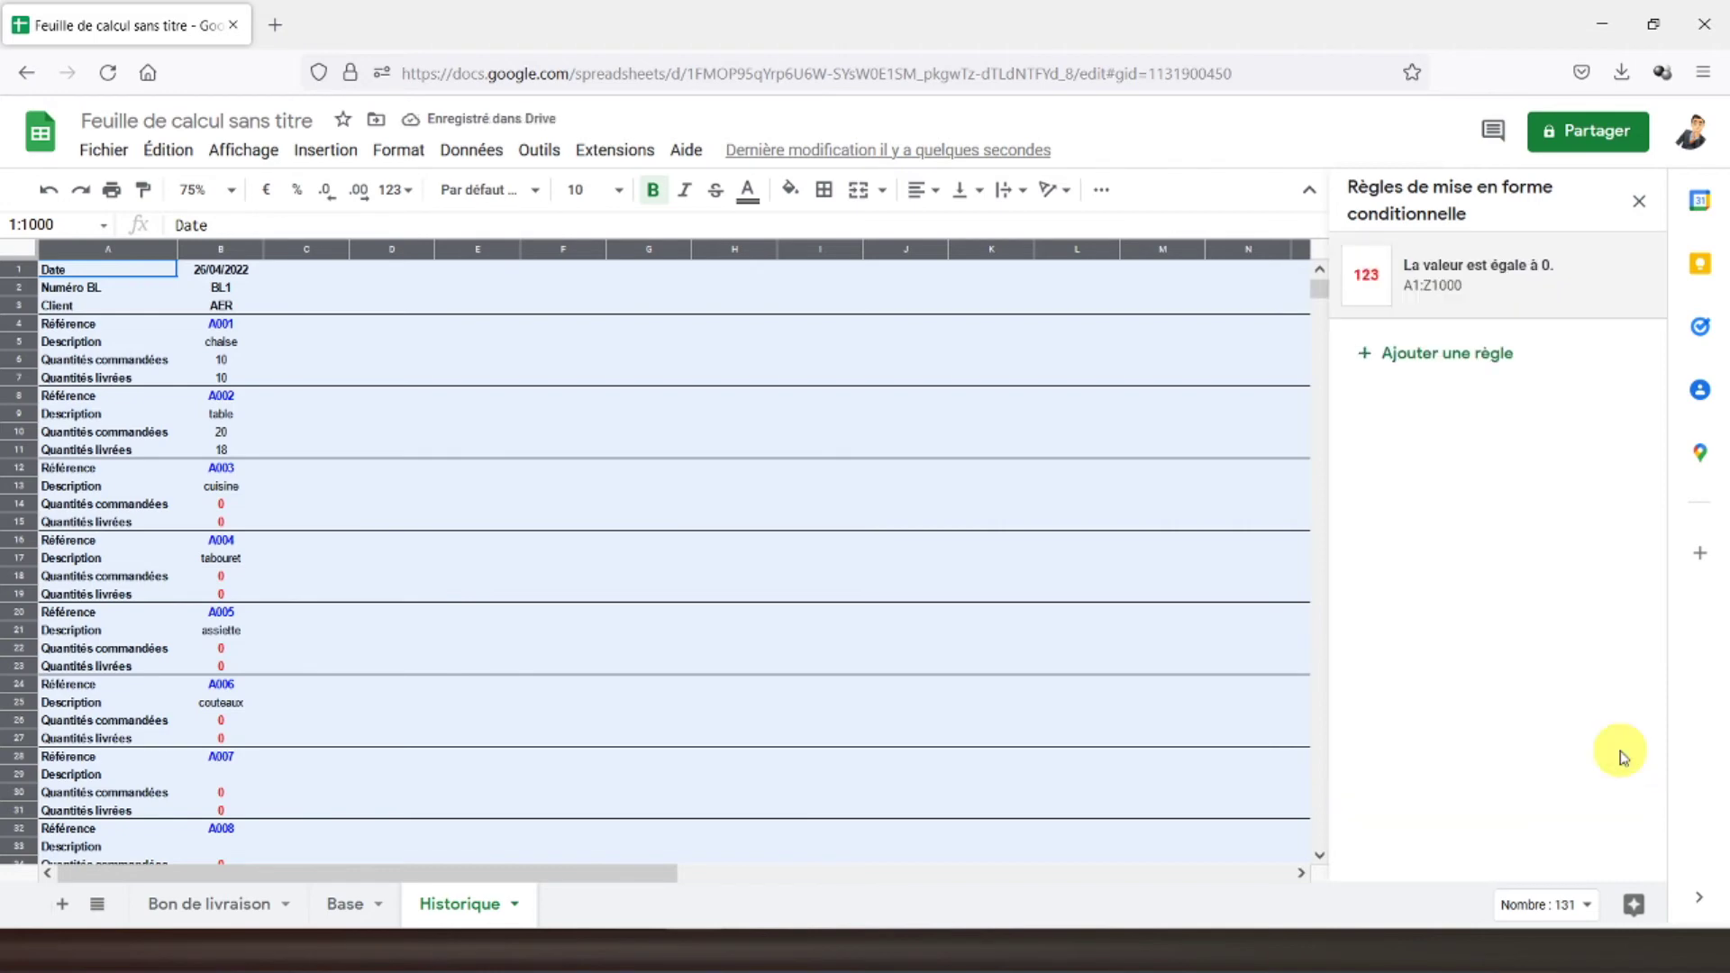
{"action": "left_click", "coordinate": [298, 448]}
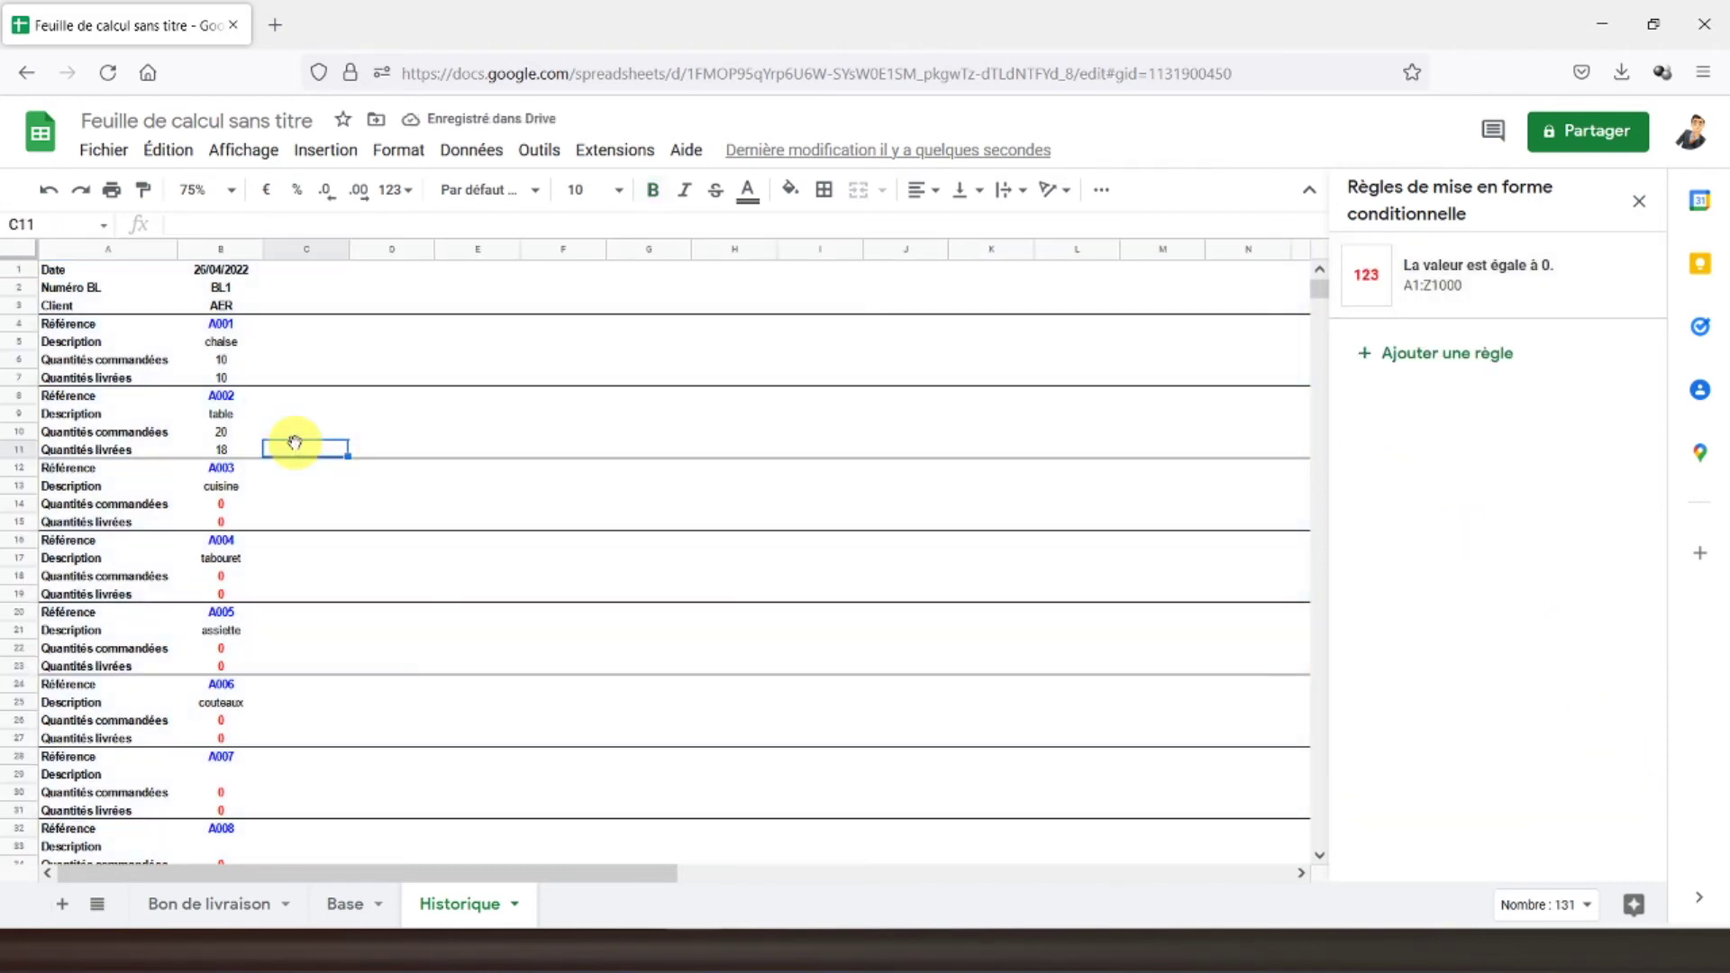
- Select rows 4 to 71 on Historique and add a second rule for values greater than 0
{"action": "left_click", "coordinate": [23, 323]}
{"action": "left_click_drag", "start_coordinate": [23, 324], "coordinate": [225, 928]}
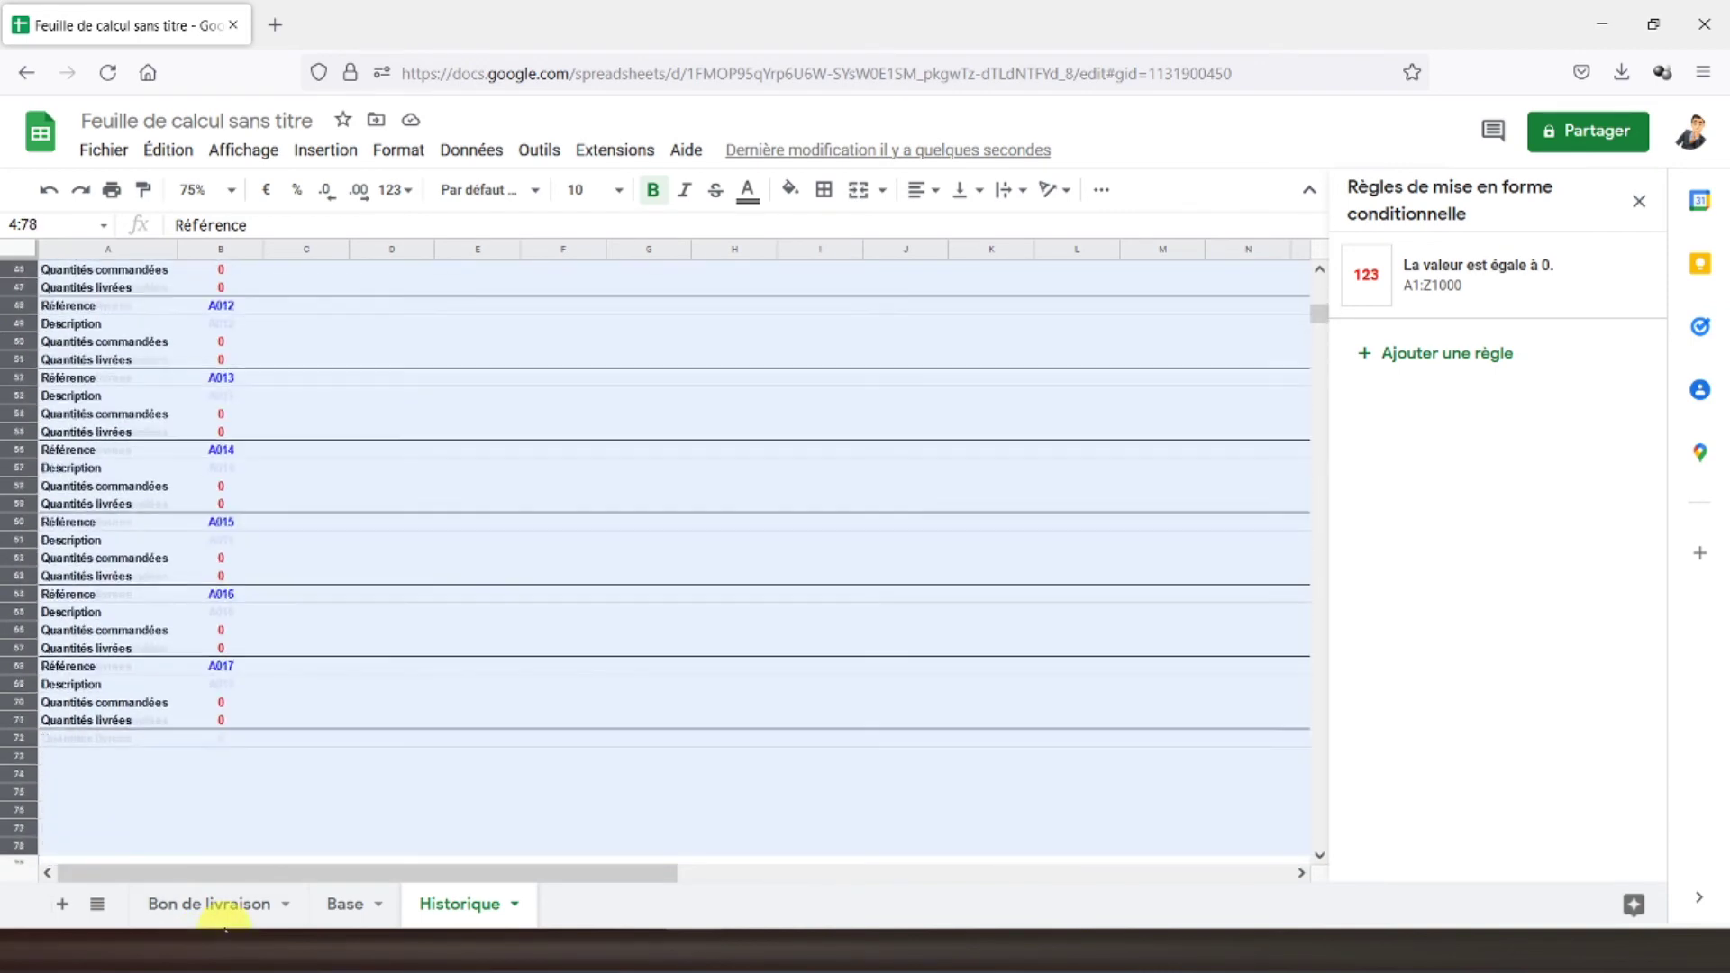
{"action": "left_click_drag", "start_coordinate": [225, 928], "coordinate": [251, 712]}
{"action": "scroll", "coordinate": [417, 631], "scroll_direction": "up", "scroll_amount": 10}
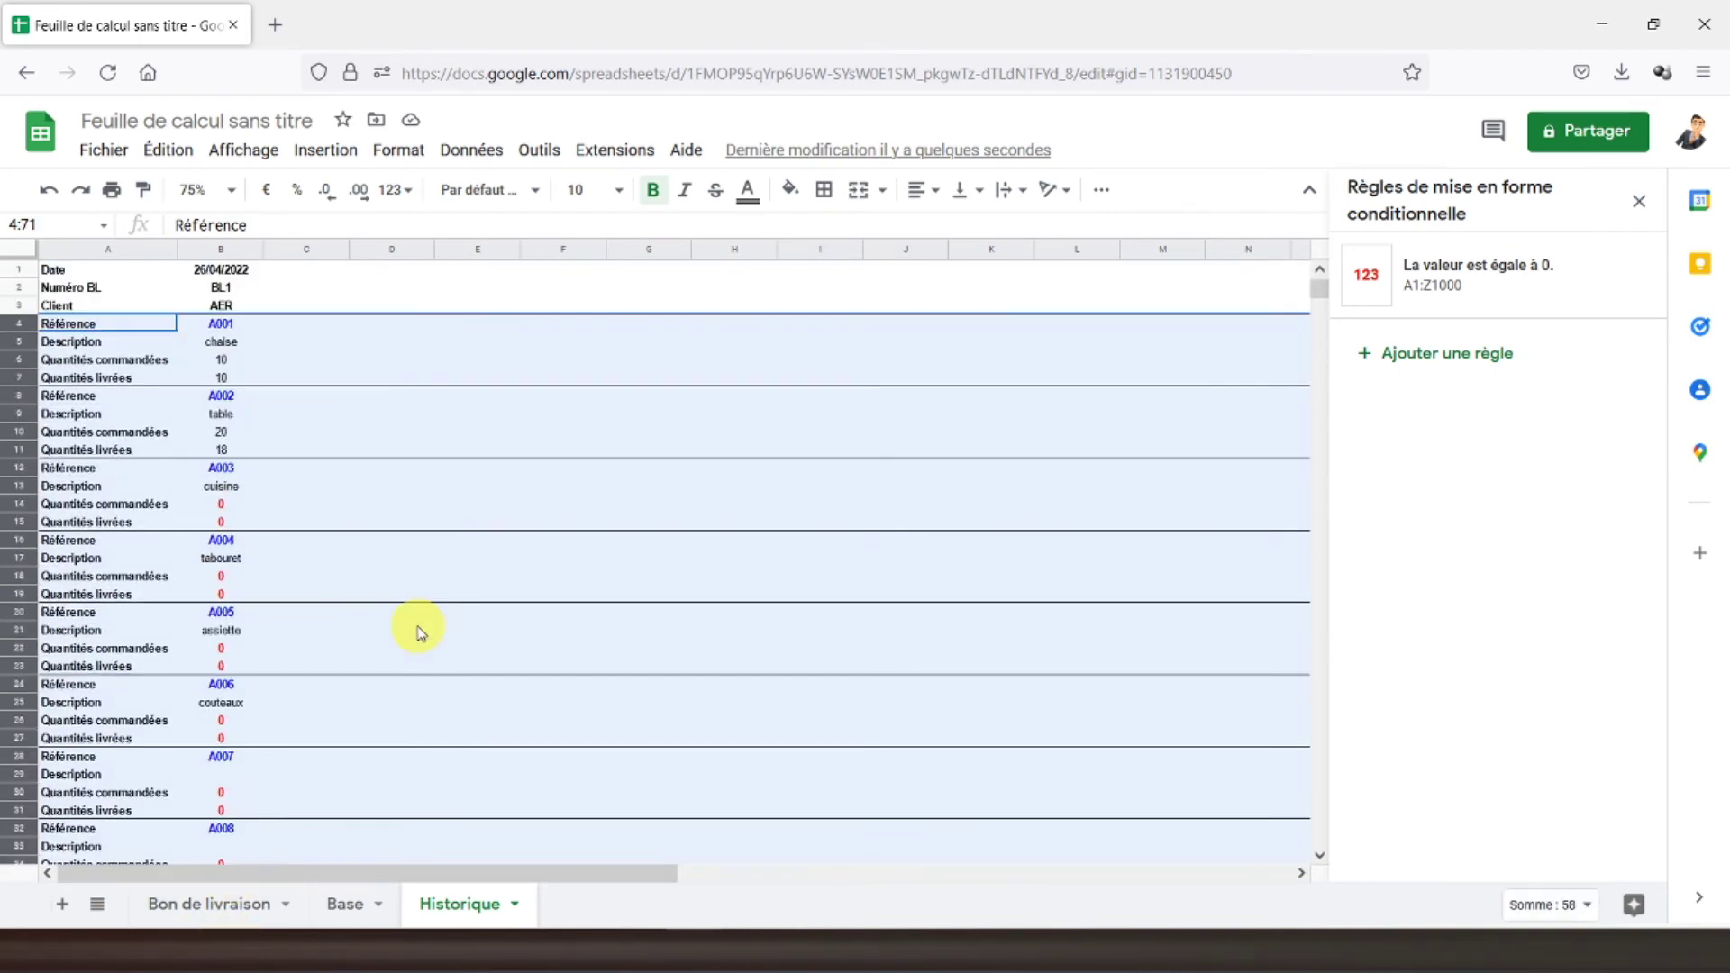
{"action": "left_click", "coordinate": [1434, 358]}
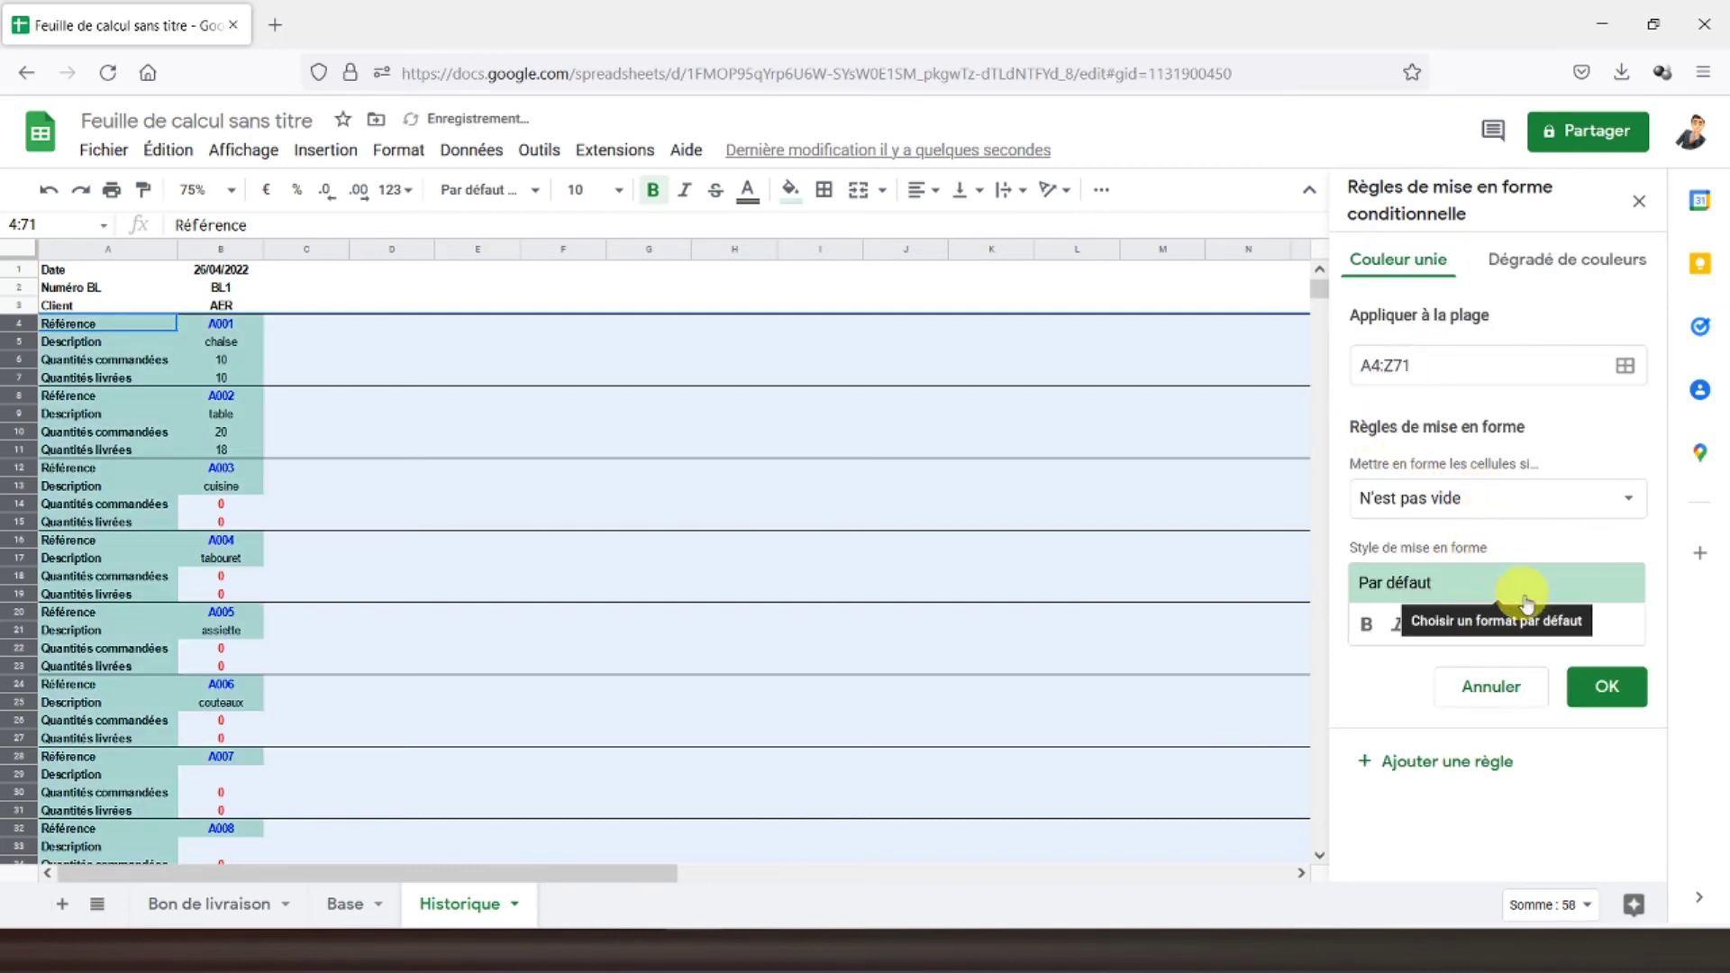
{"action": "left_click", "coordinate": [1514, 504]}
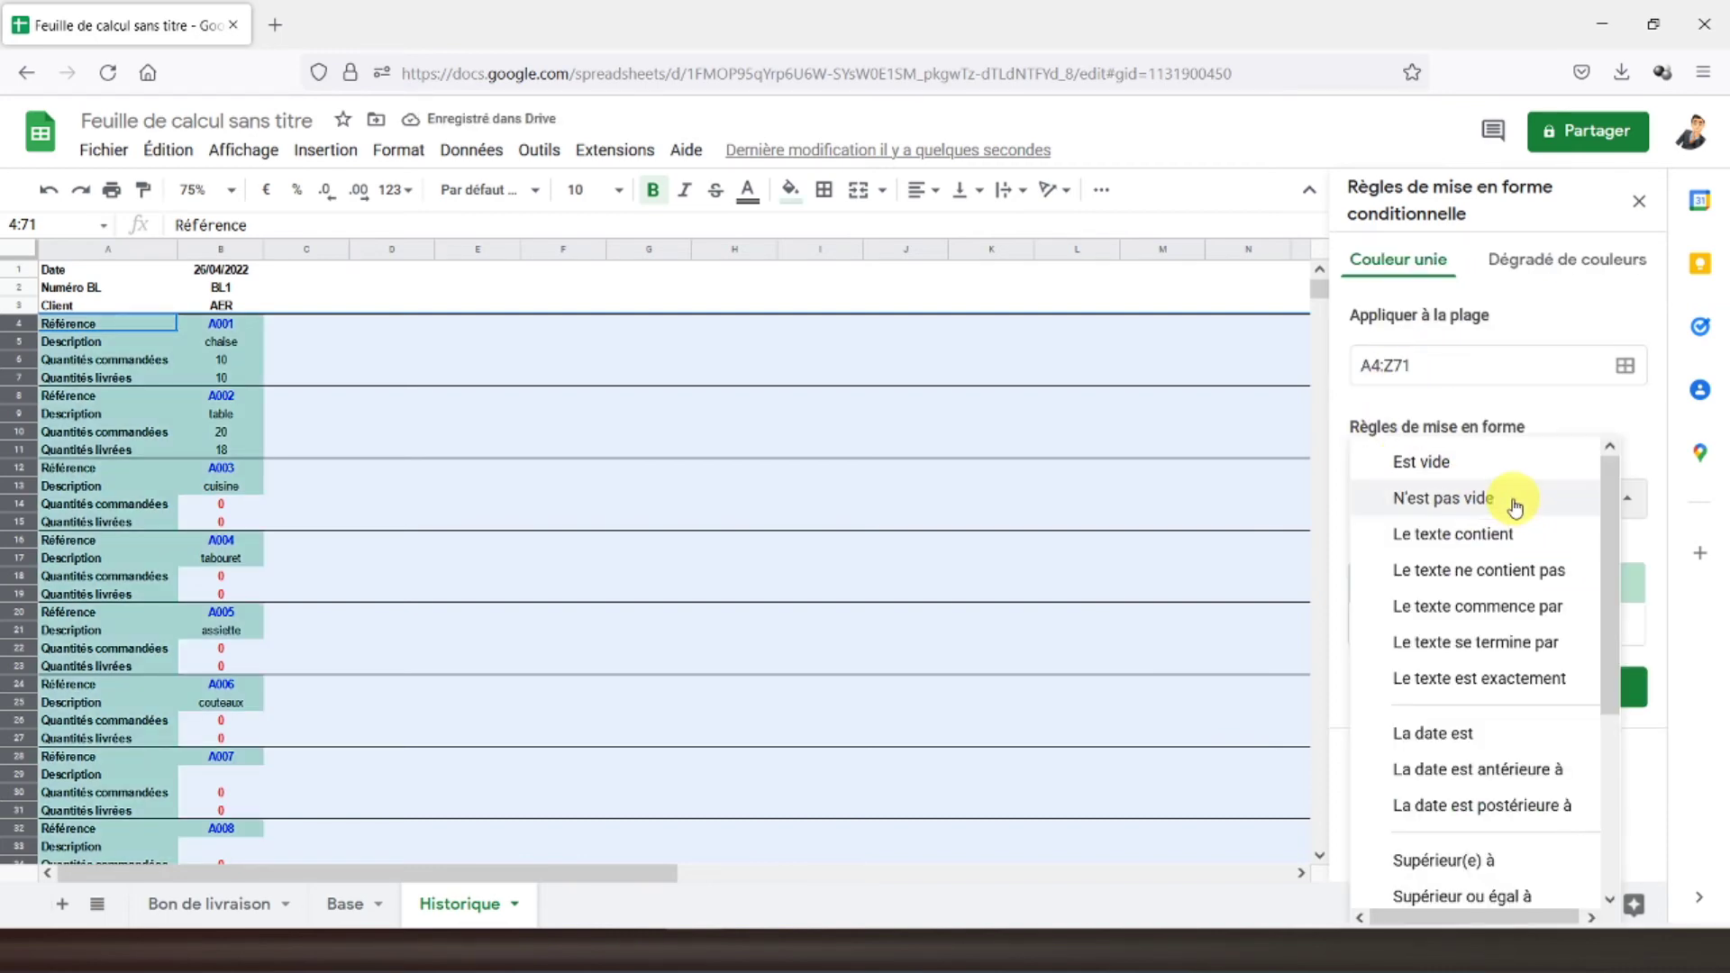
{"action": "scroll", "coordinate": [1479, 680], "scroll_direction": "down", "scroll_amount": 2}
{"action": "scroll", "coordinate": [1479, 664], "scroll_direction": "down", "scroll_amount": 2}
{"action": "left_click", "coordinate": [1477, 667]}
{"action": "left_click", "coordinate": [1469, 559]}
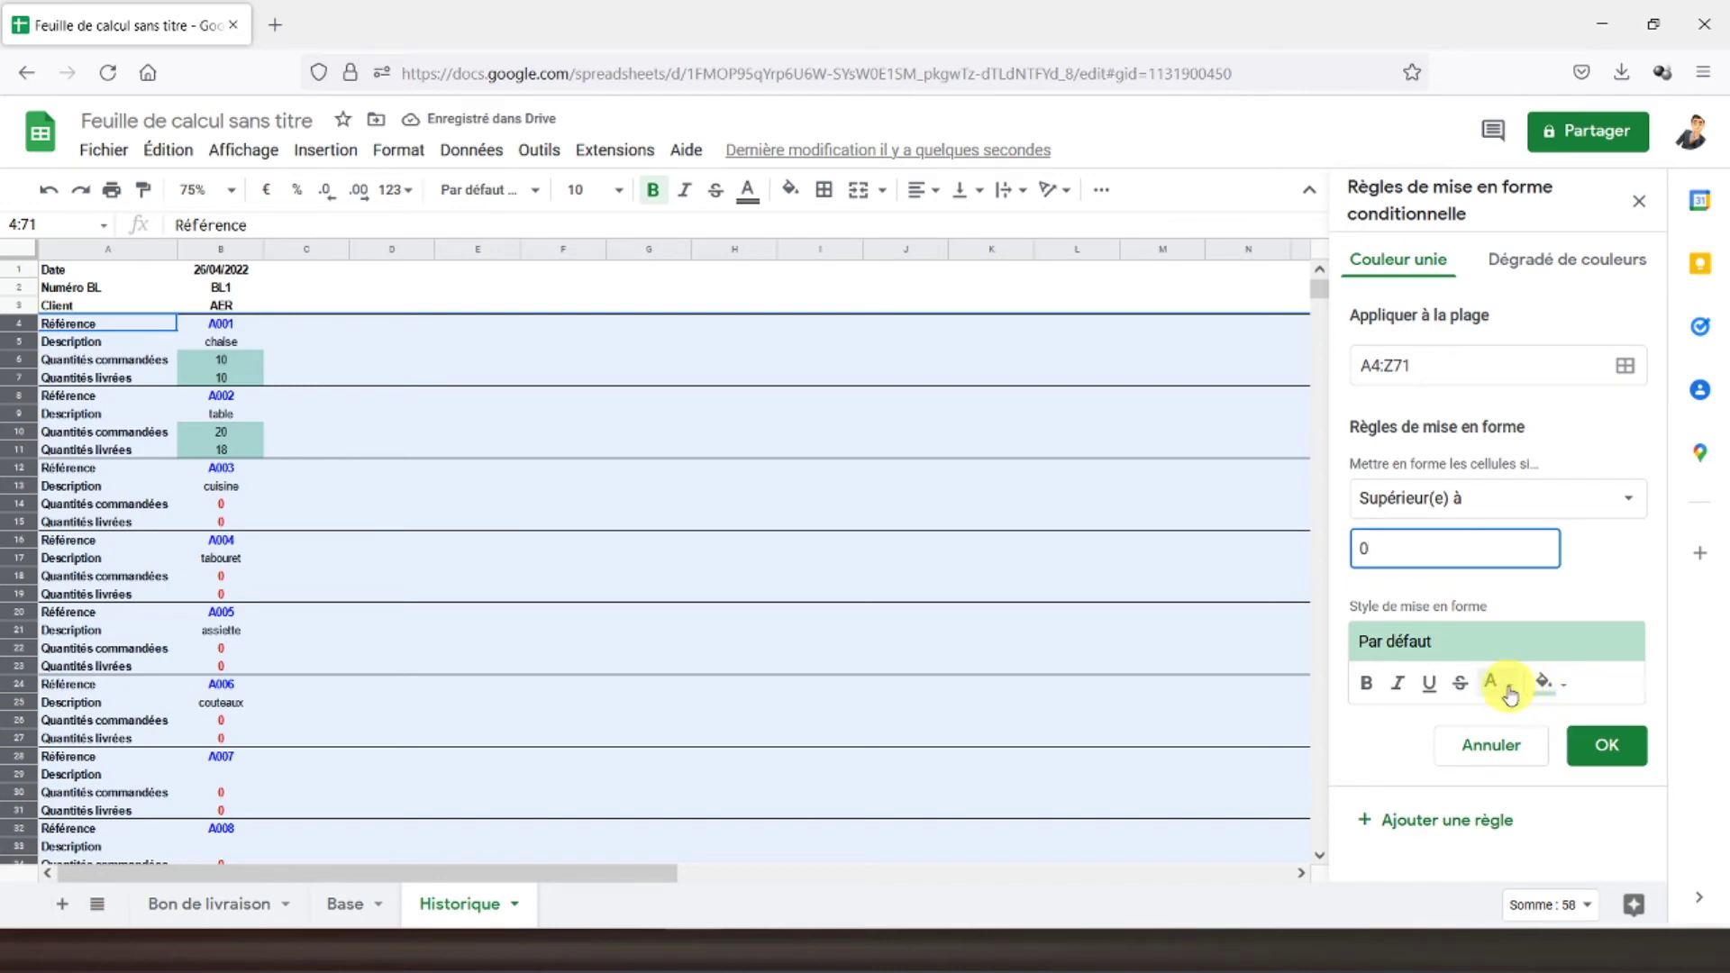
- Style the rule with bold green text and no fill, save it, and close the rules panel
{"action": "left_click", "coordinate": [1547, 685]}
{"action": "left_click", "coordinate": [1387, 491]}
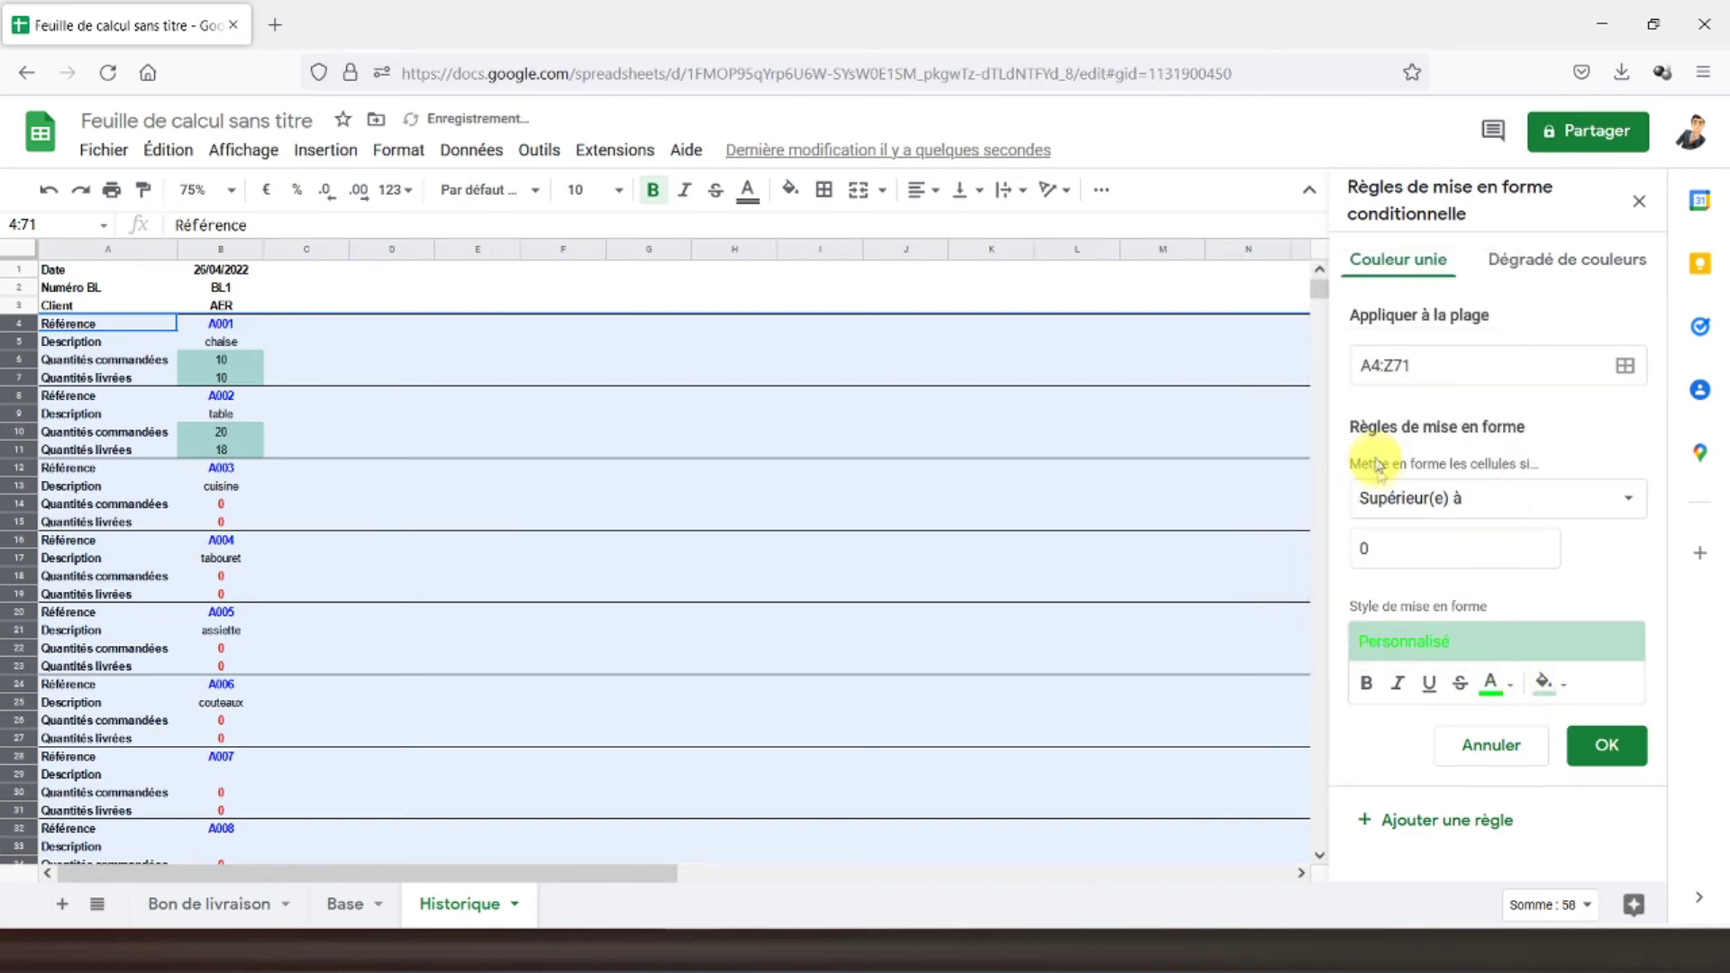
{"action": "left_click", "coordinate": [1366, 682]}
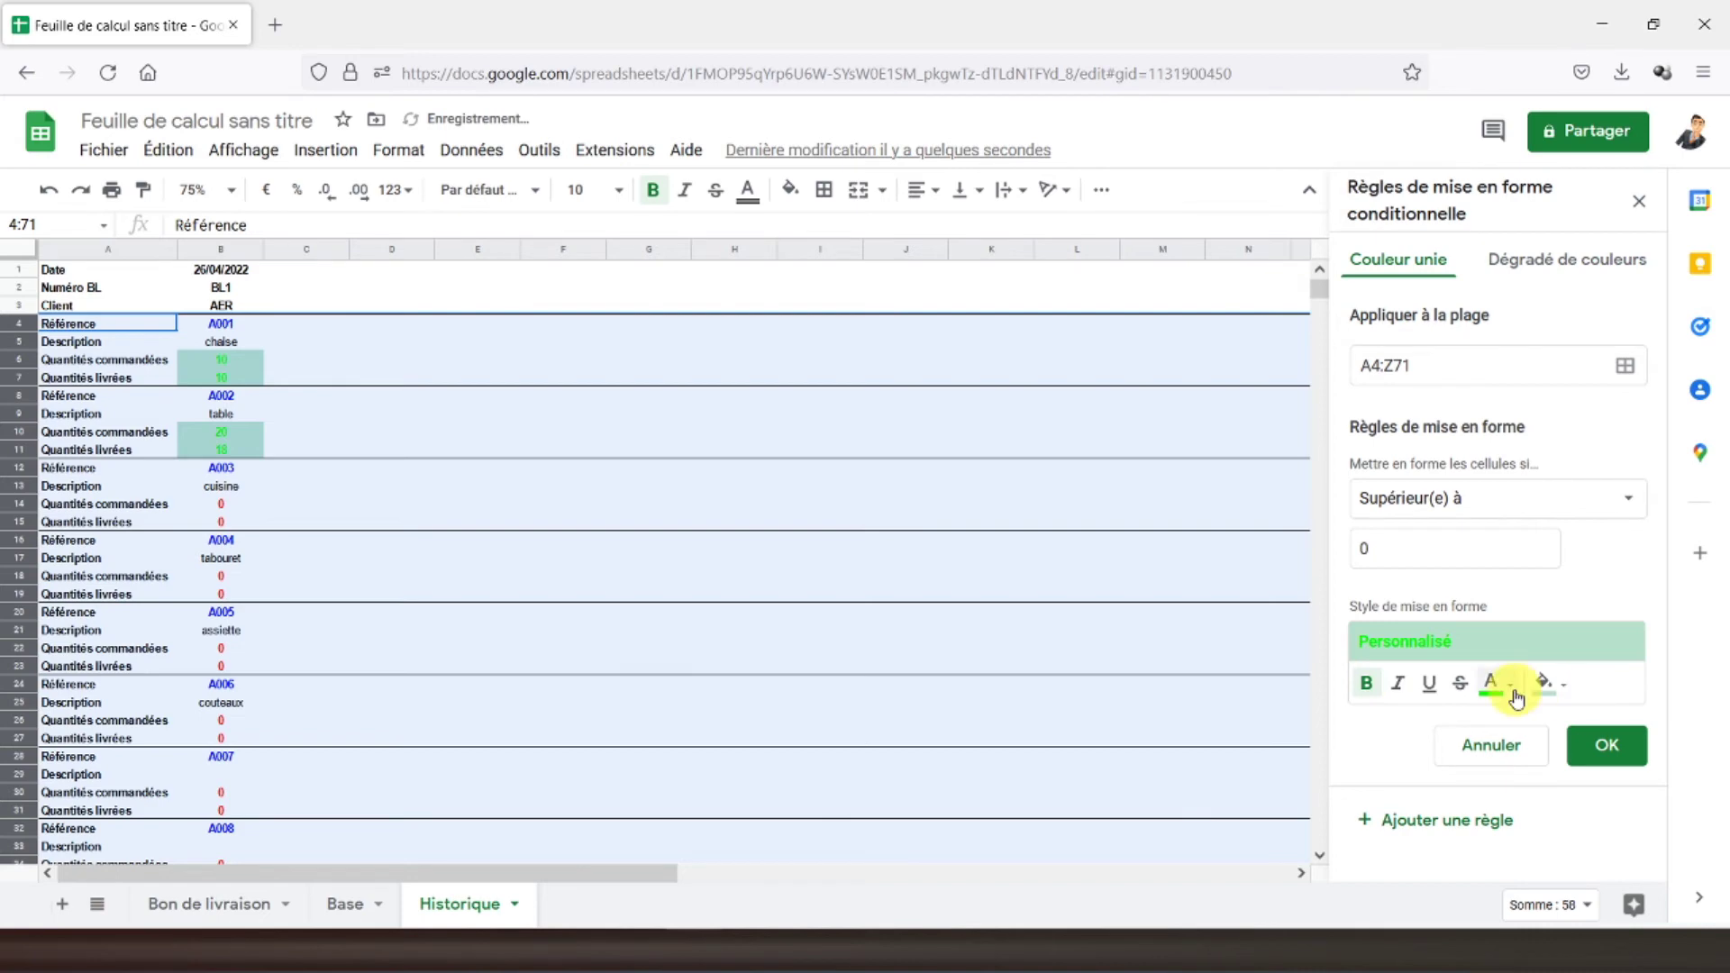
{"action": "left_click", "coordinate": [1495, 683]}
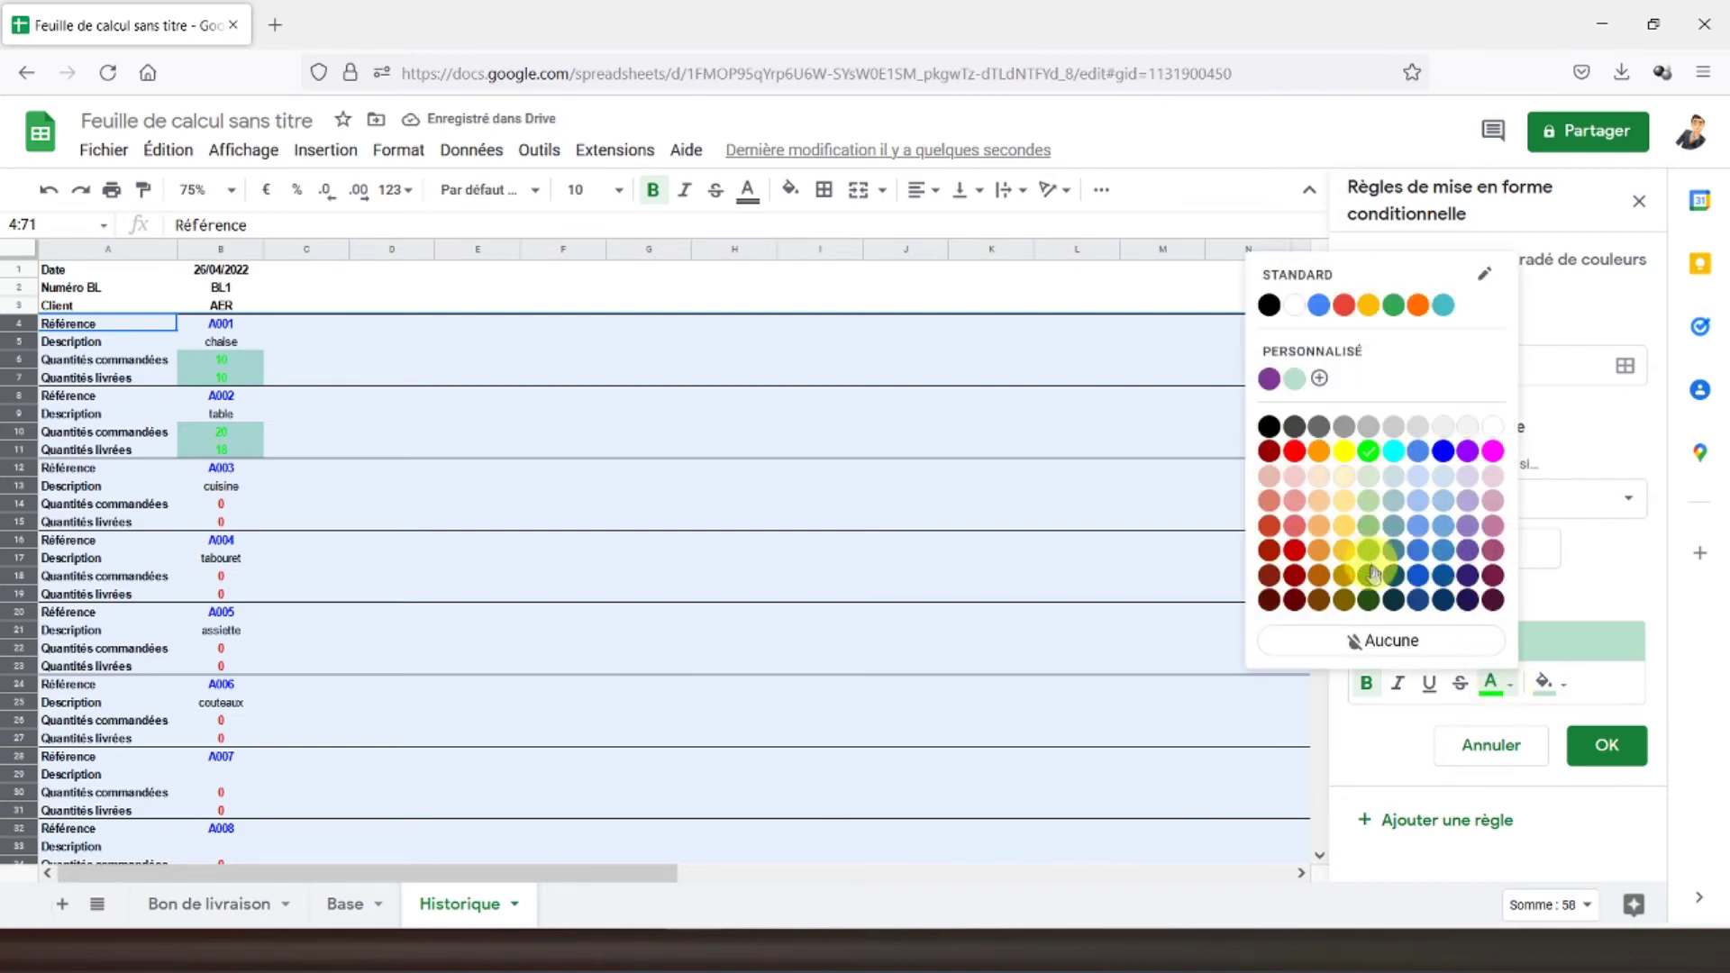
{"action": "left_click", "coordinate": [1385, 311]}
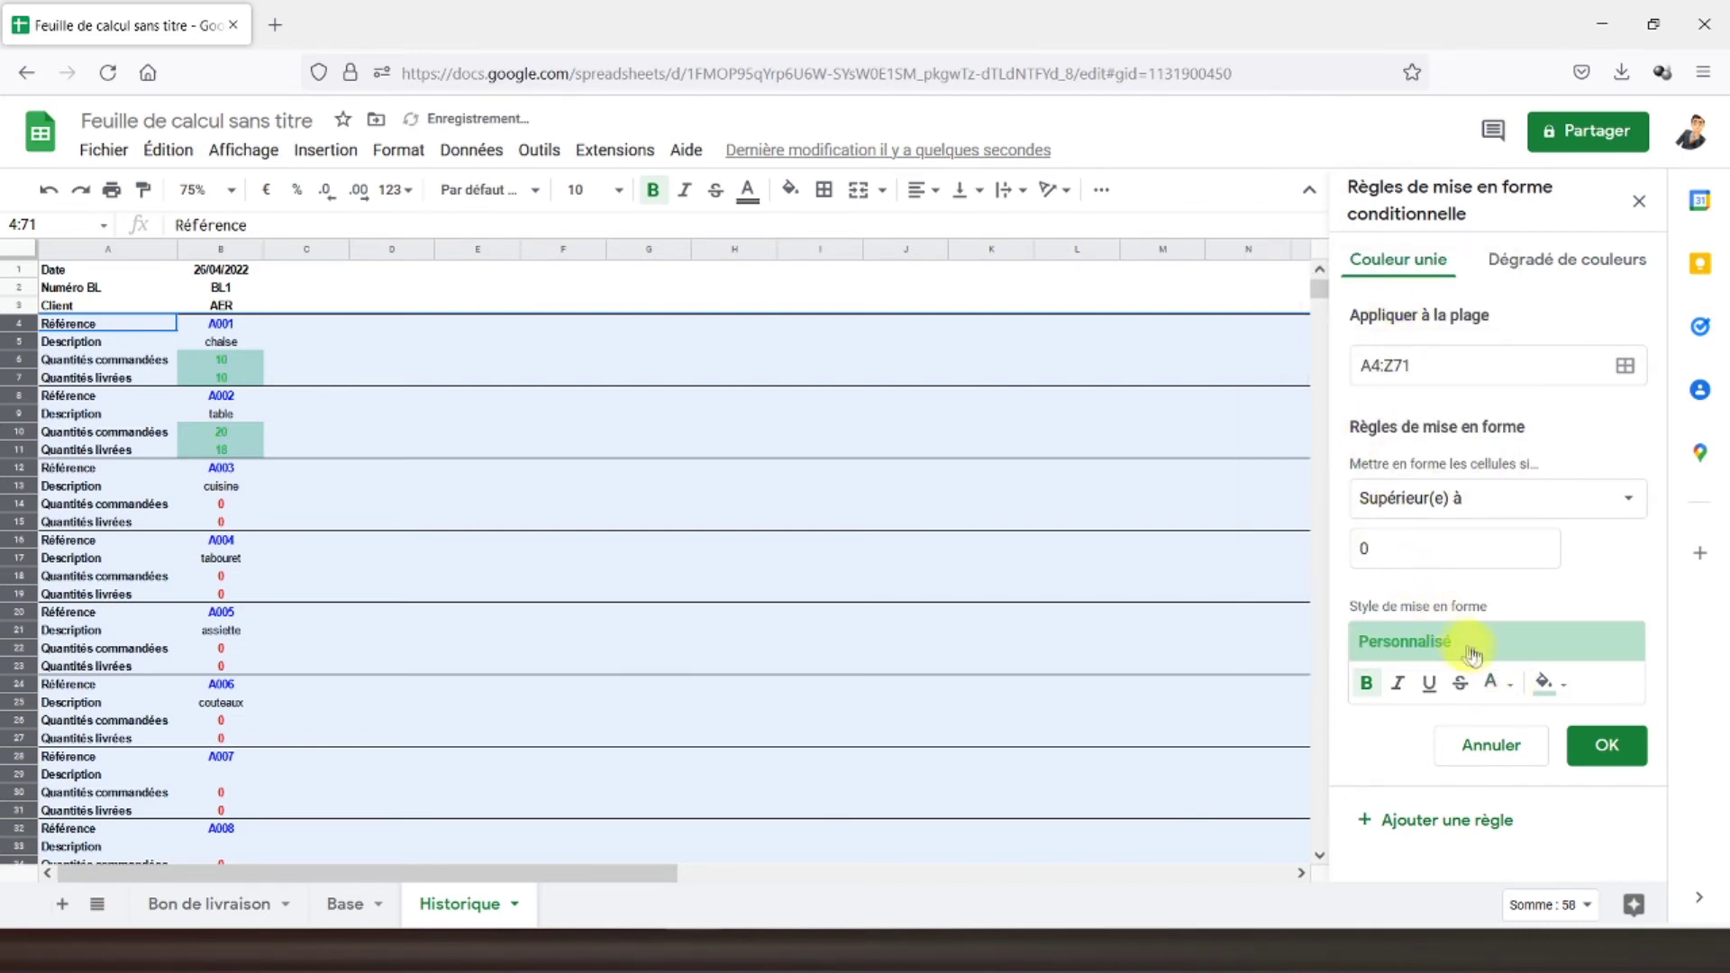
{"action": "left_click", "coordinate": [1544, 683]}
{"action": "left_click", "coordinate": [1440, 640]}
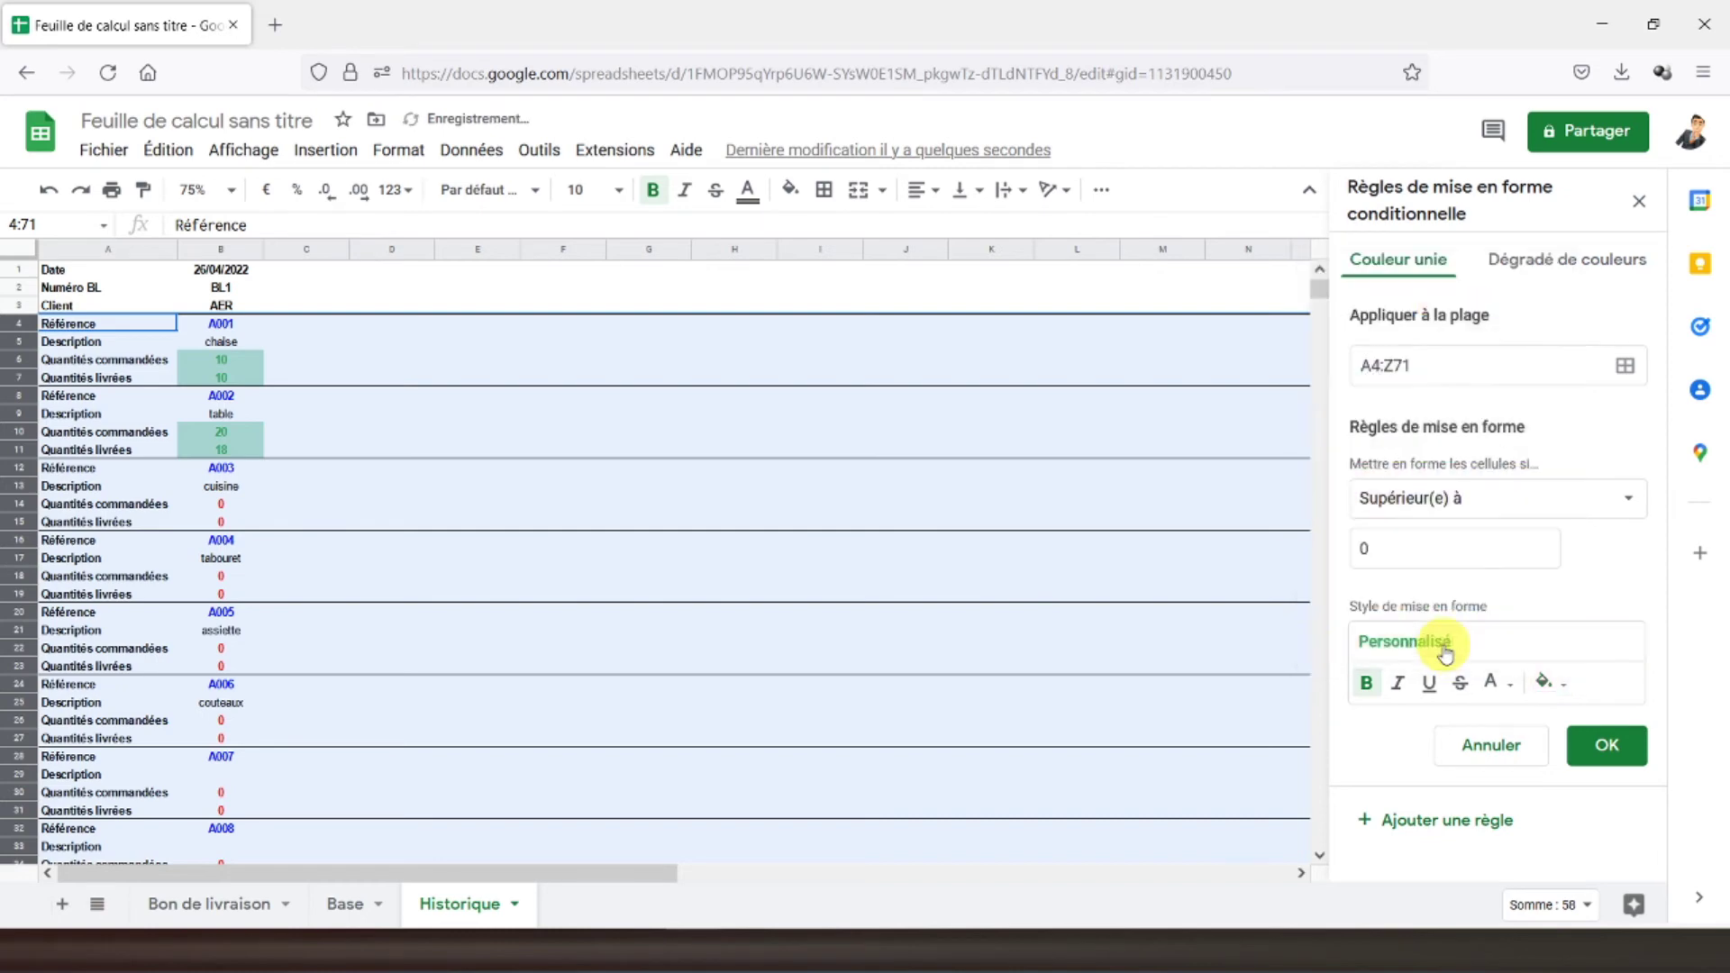
{"action": "left_click", "coordinate": [1607, 745]}
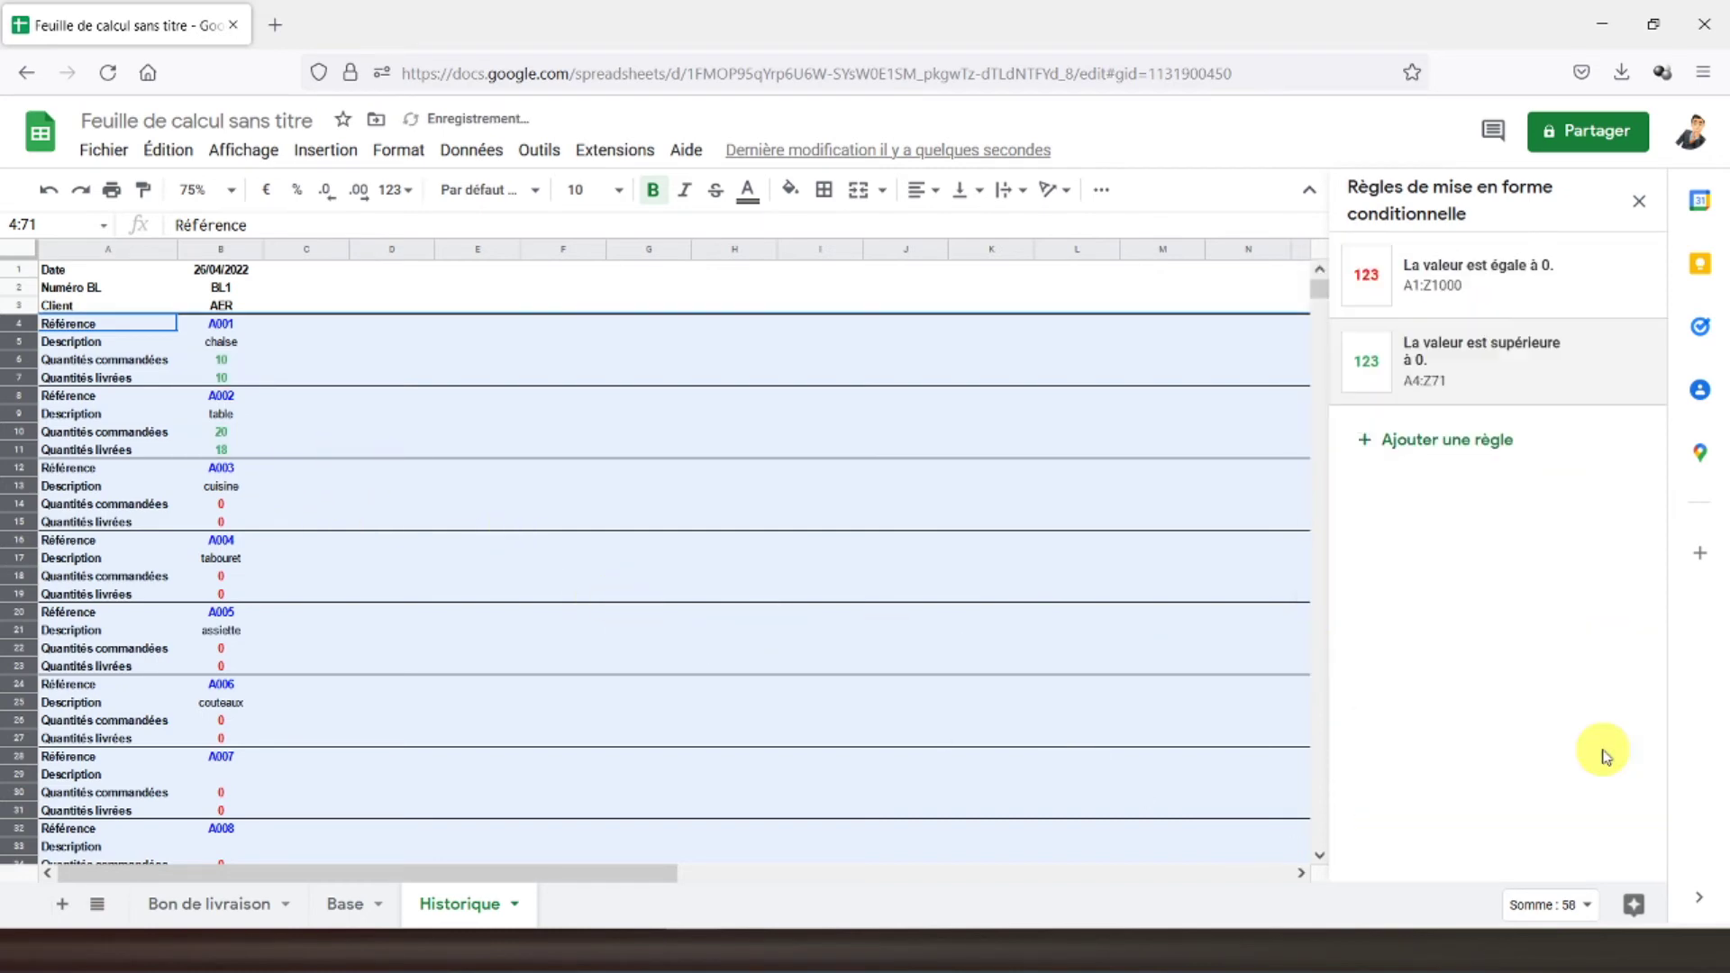
{"action": "left_click", "coordinate": [1638, 201]}
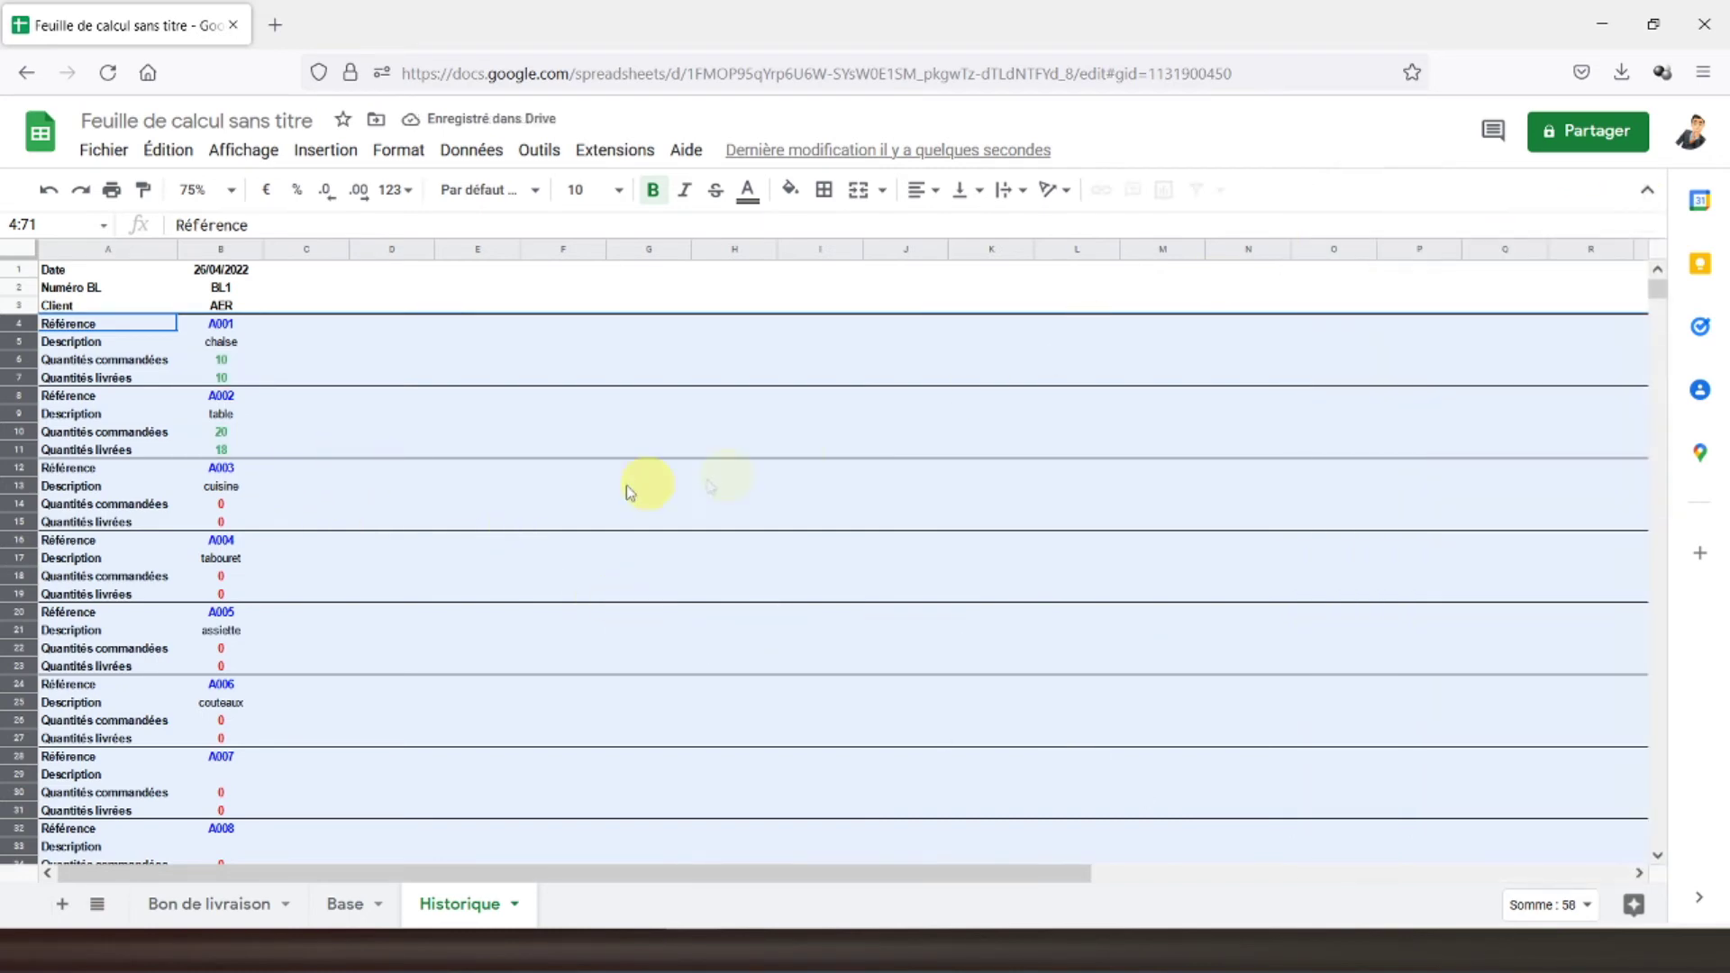
{"action": "left_click", "coordinate": [56, 272]}
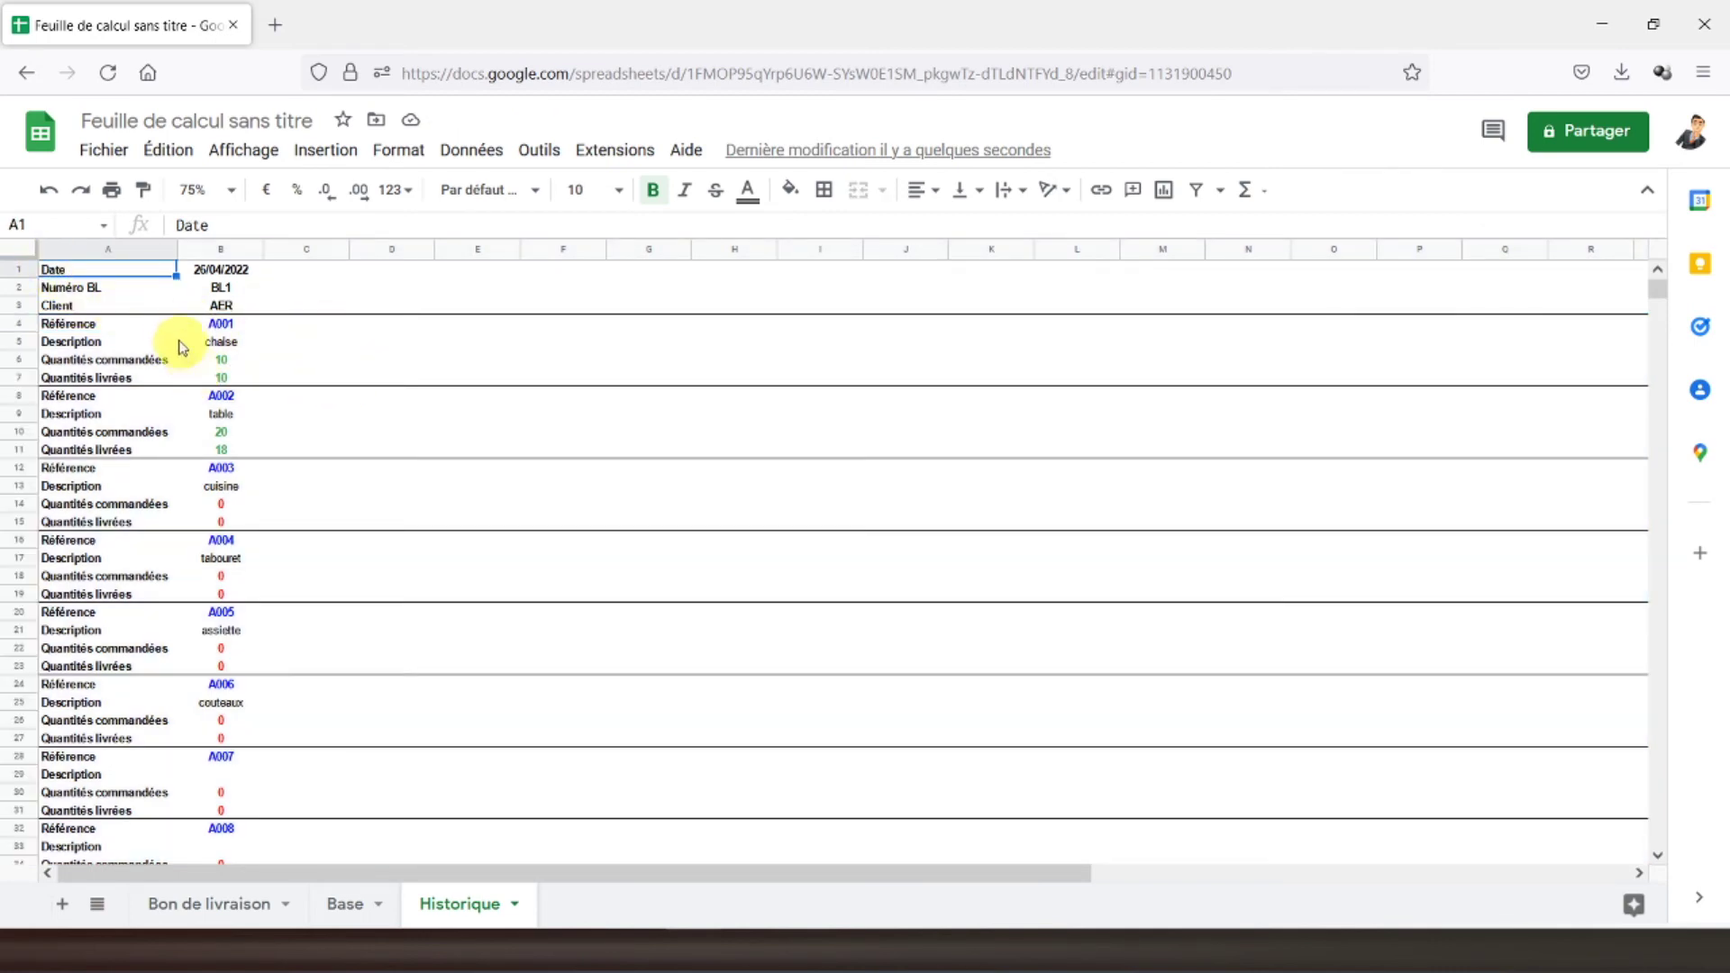
- Add a right border to the labels in A9:A71
{"action": "scroll", "coordinate": [241, 649], "scroll_direction": "down", "scroll_amount": 5}
{"action": "scroll", "coordinate": [240, 645], "scroll_direction": "down", "scroll_amount": 5}
{"action": "scroll", "coordinate": [193, 513], "scroll_direction": "up", "scroll_amount": 9}
{"action": "left_click", "coordinate": [100, 248]}
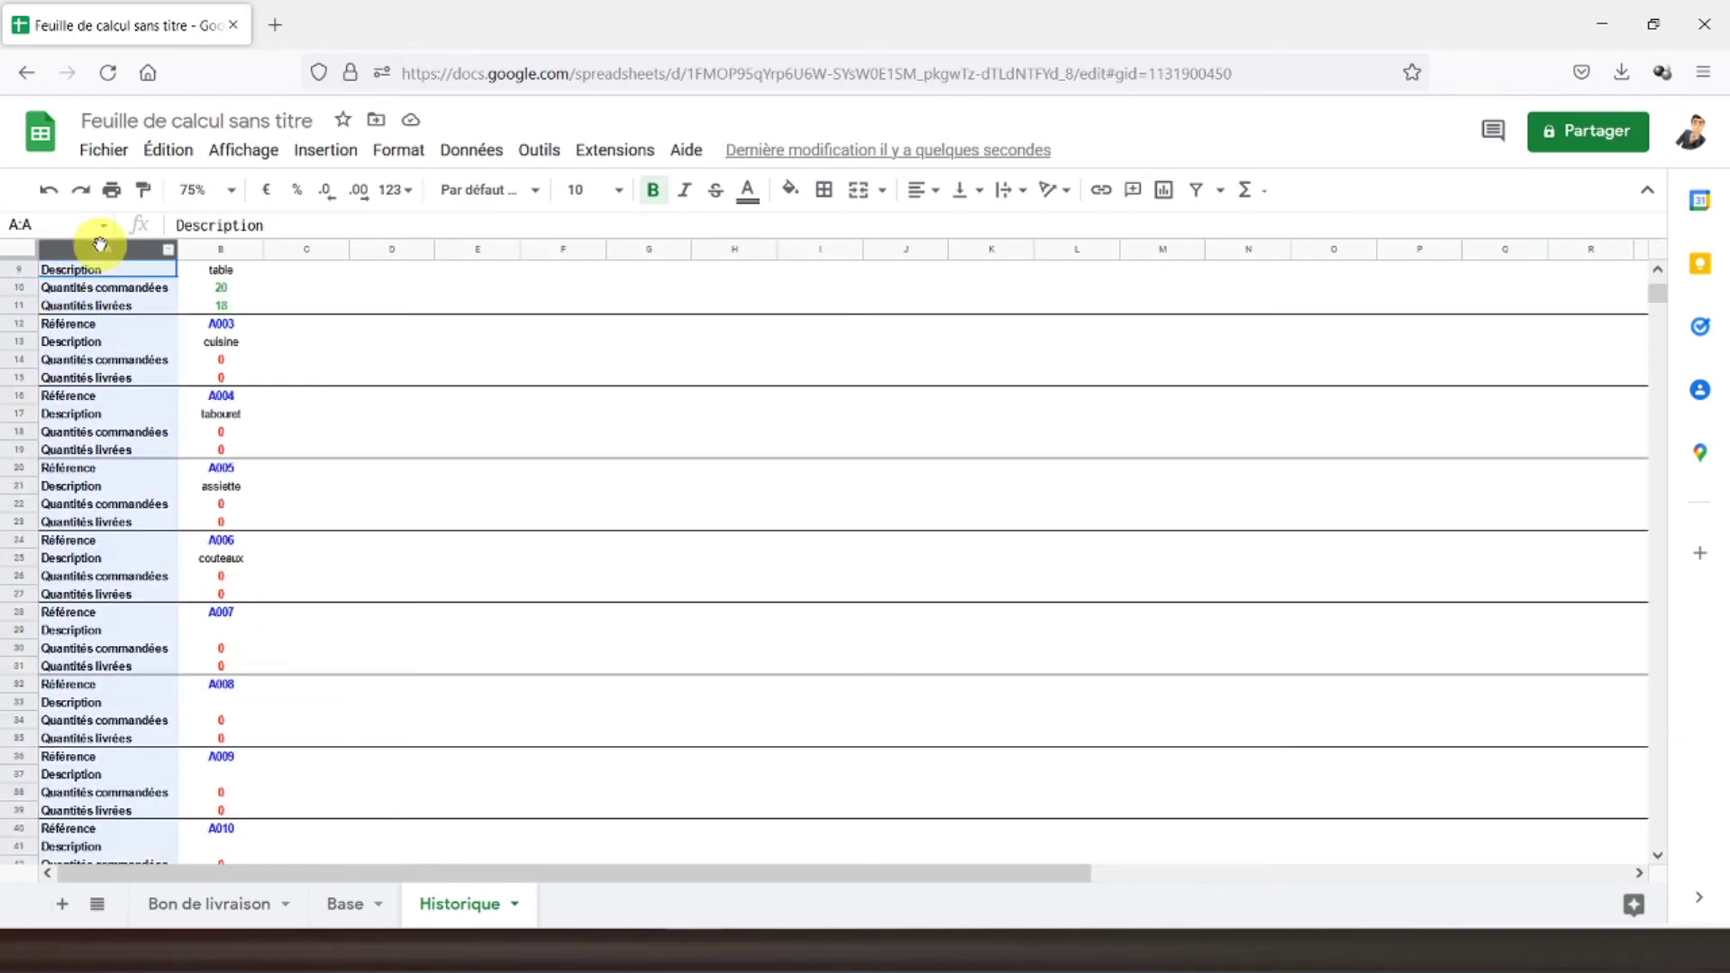
{"action": "left_click_drag", "start_coordinate": [101, 271], "coordinate": [112, 919]}
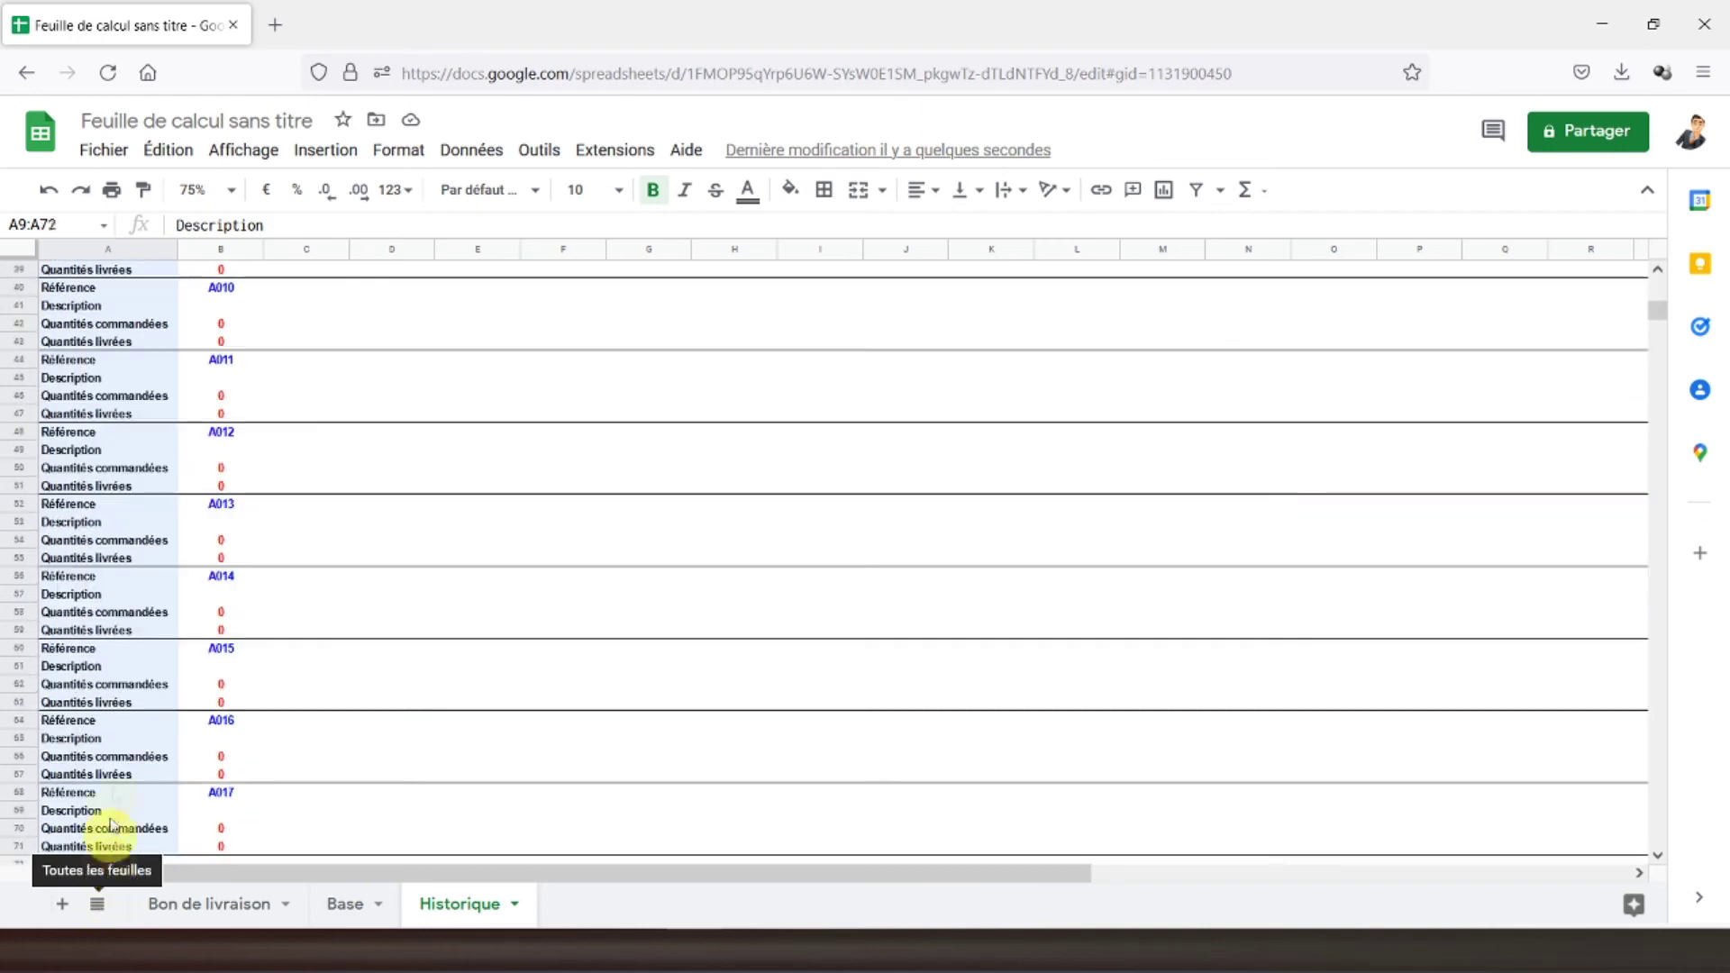
{"action": "left_click_drag", "start_coordinate": [112, 918], "coordinate": [133, 706]}
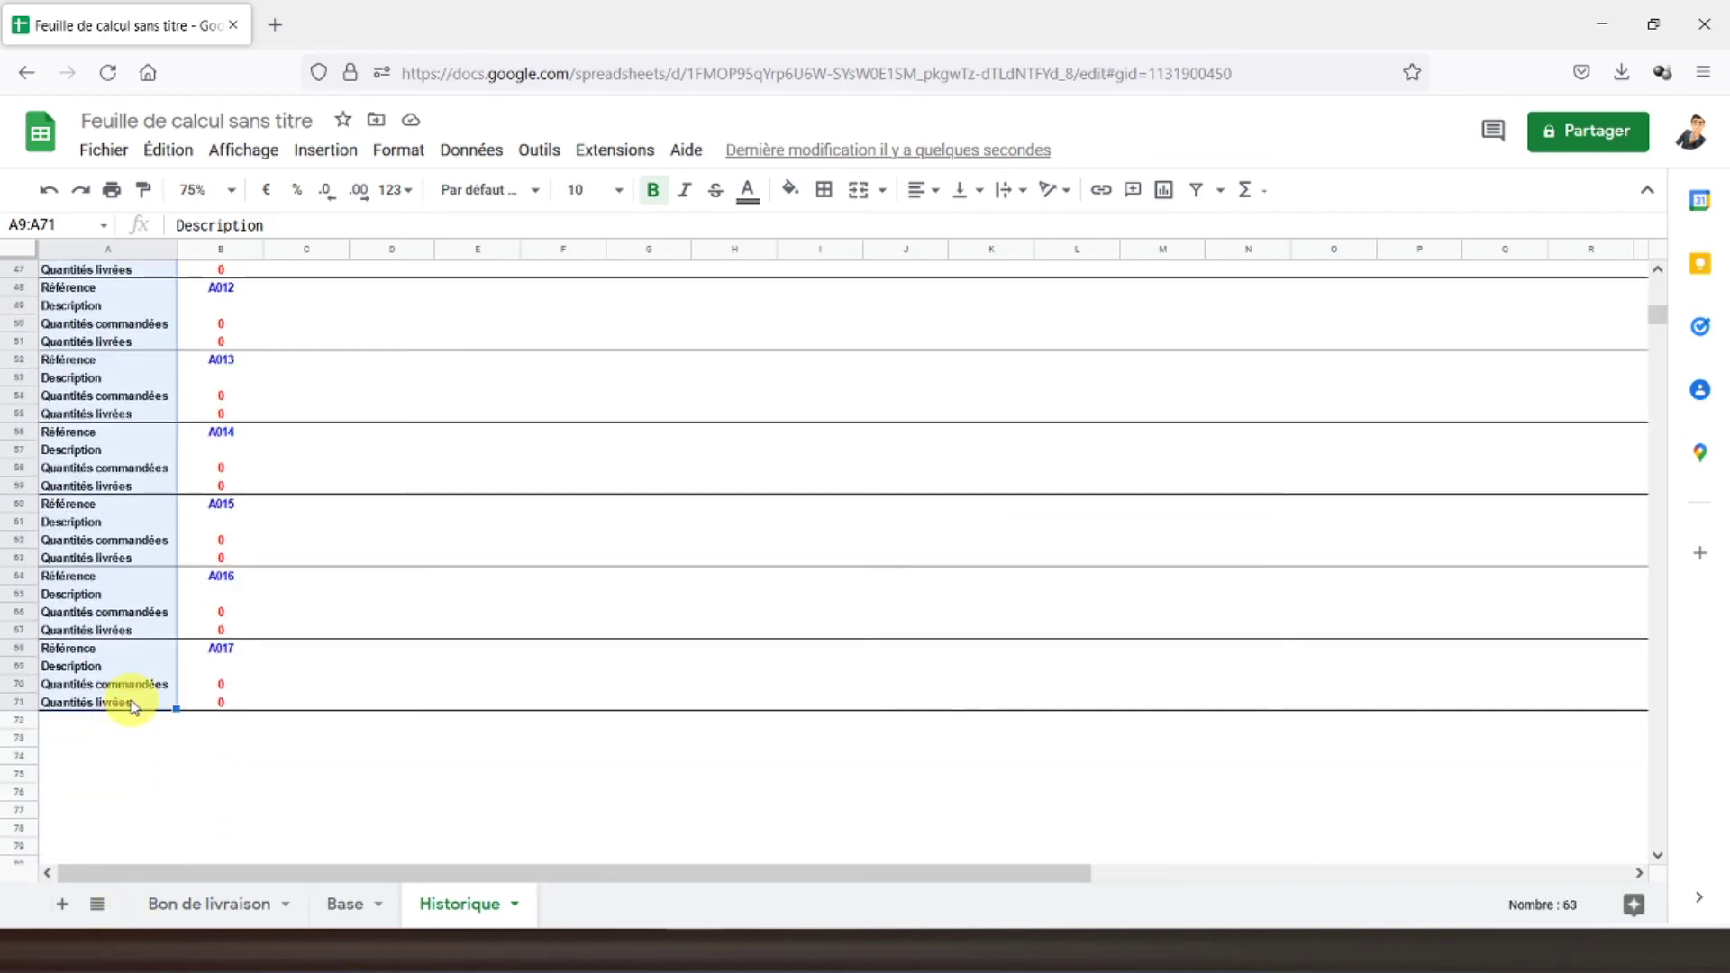
{"action": "left_click", "coordinate": [822, 192]}
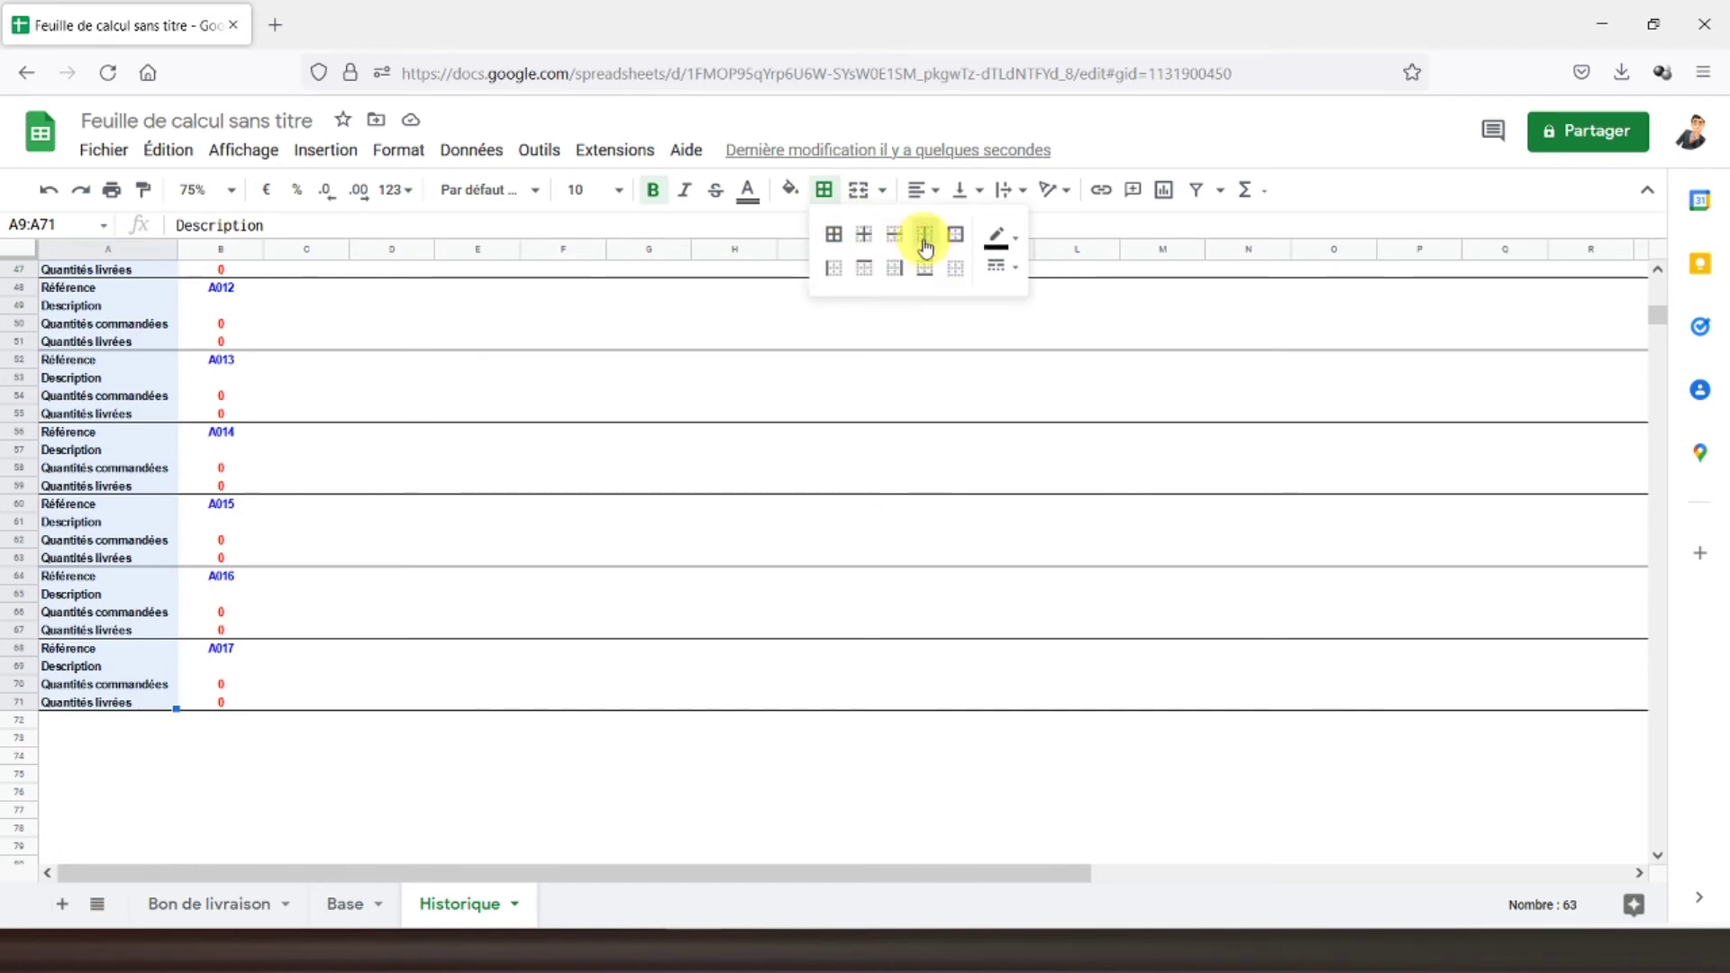
{"action": "left_click", "coordinate": [894, 267]}
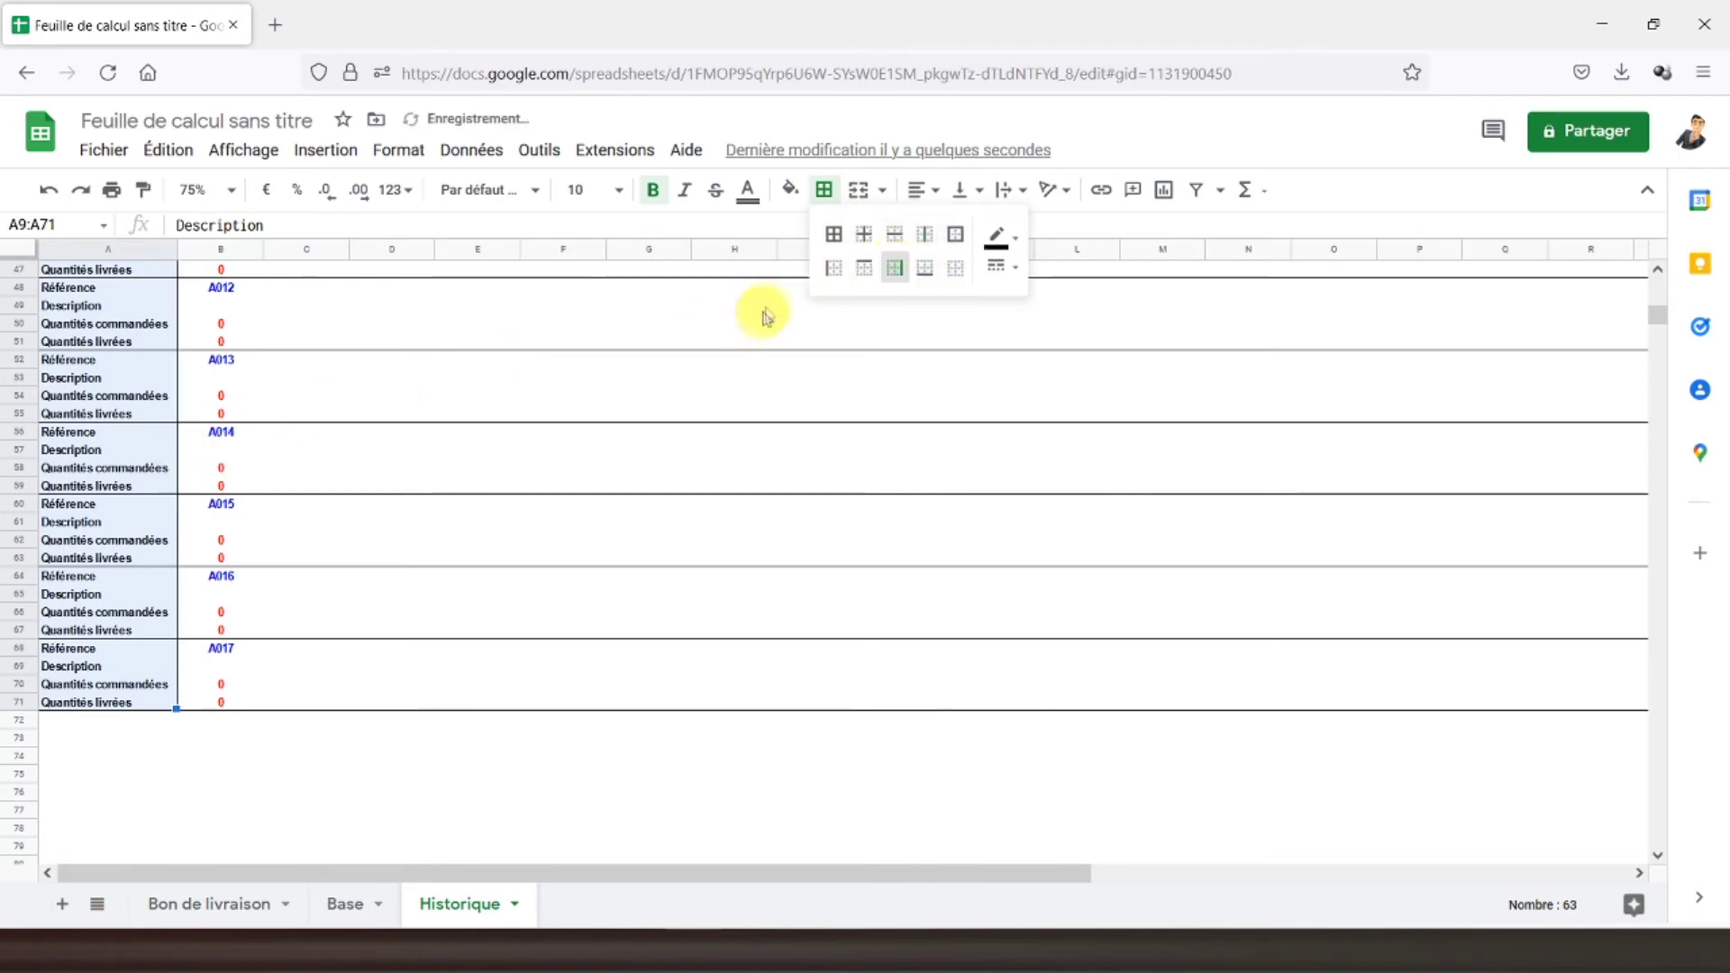
{"action": "left_click", "coordinate": [135, 448]}
- Apply the same right border to the top labels A1:A8
{"action": "scroll", "coordinate": [137, 451], "scroll_direction": "up", "scroll_amount": 10}
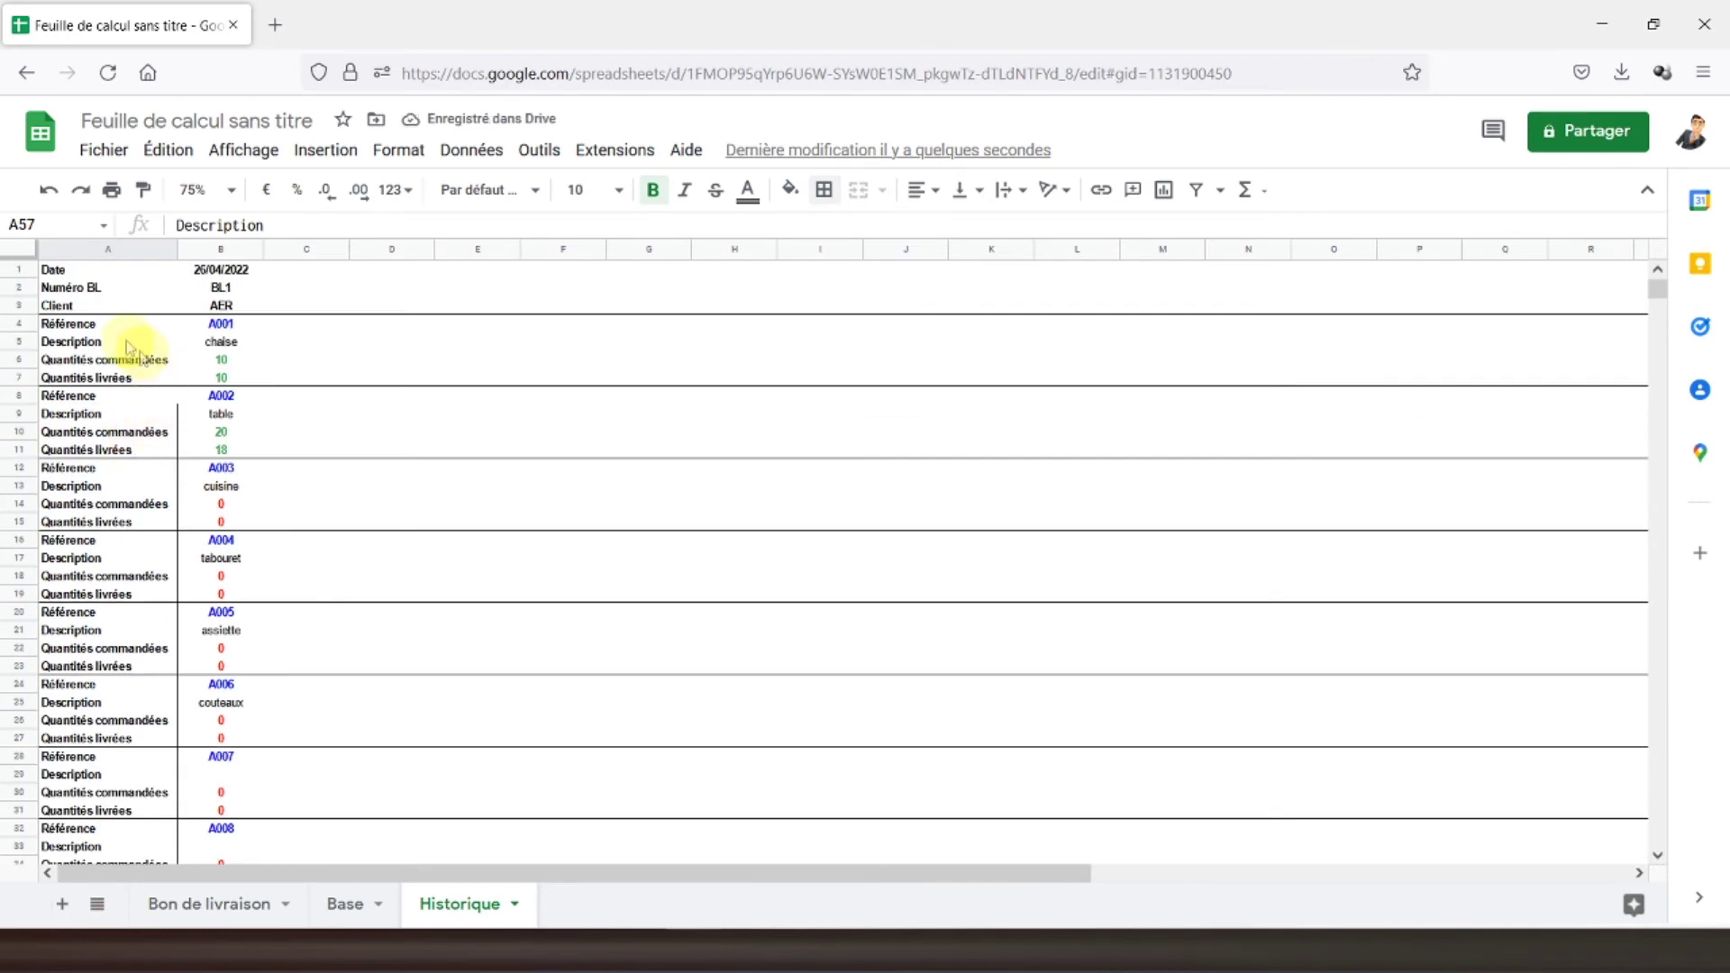
{"action": "left_click_drag", "start_coordinate": [114, 270], "coordinate": [134, 402]}
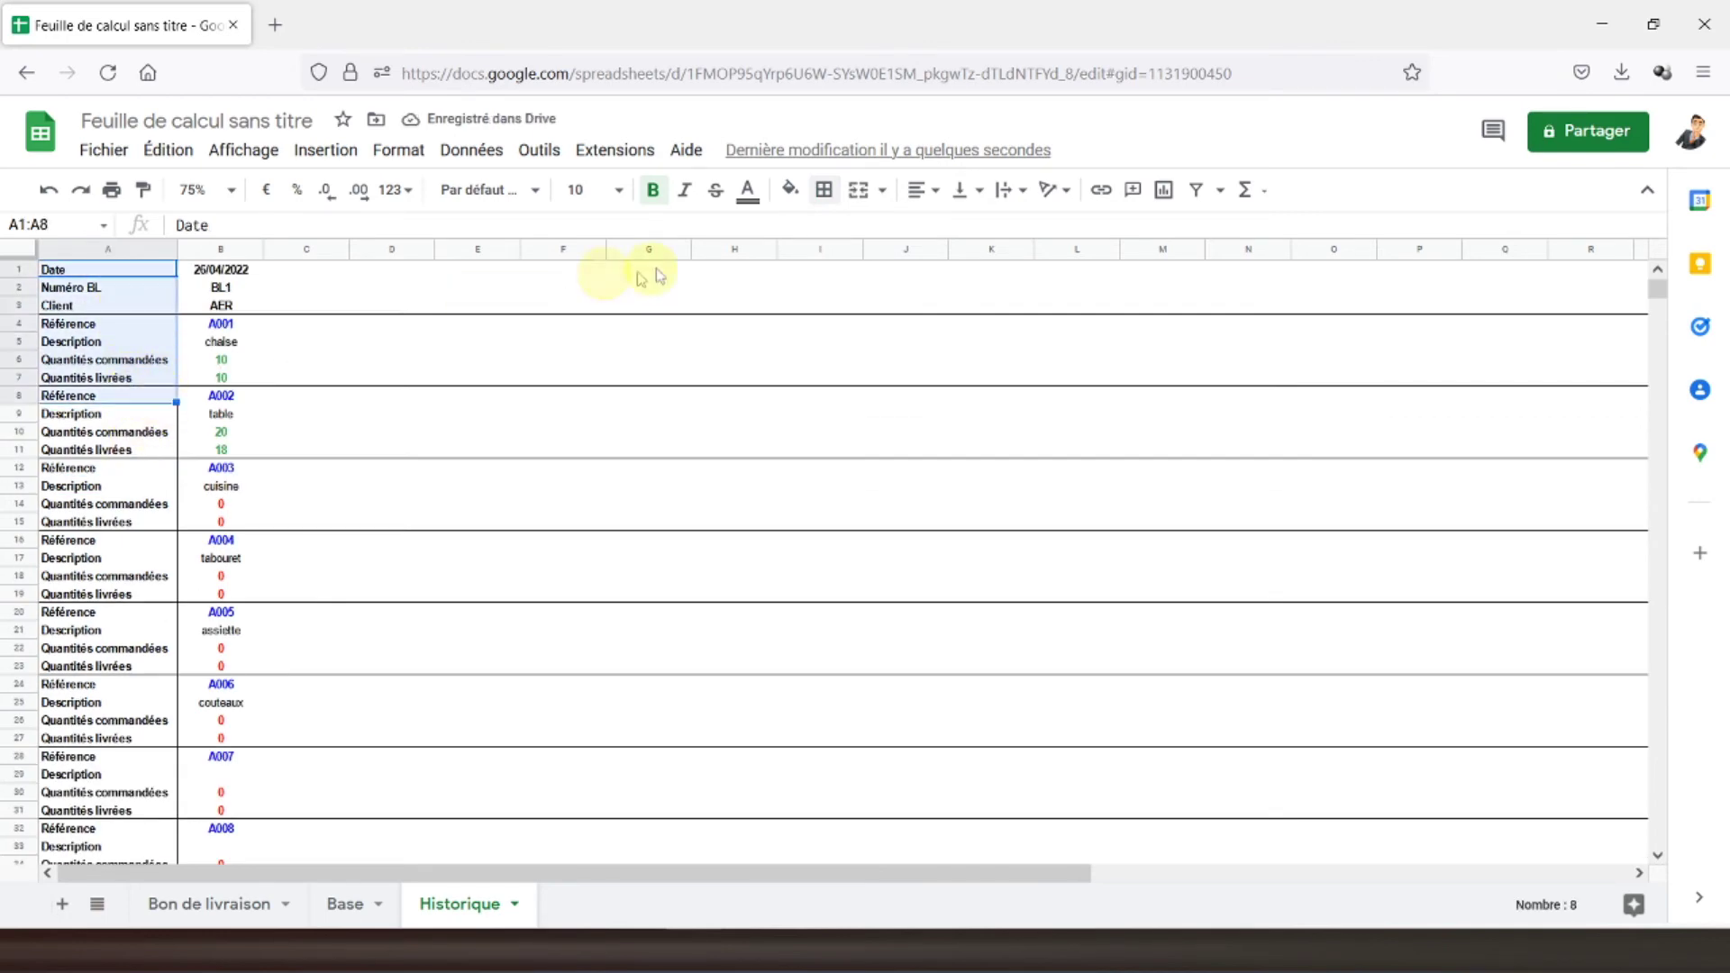
{"action": "left_click", "coordinate": [823, 189]}
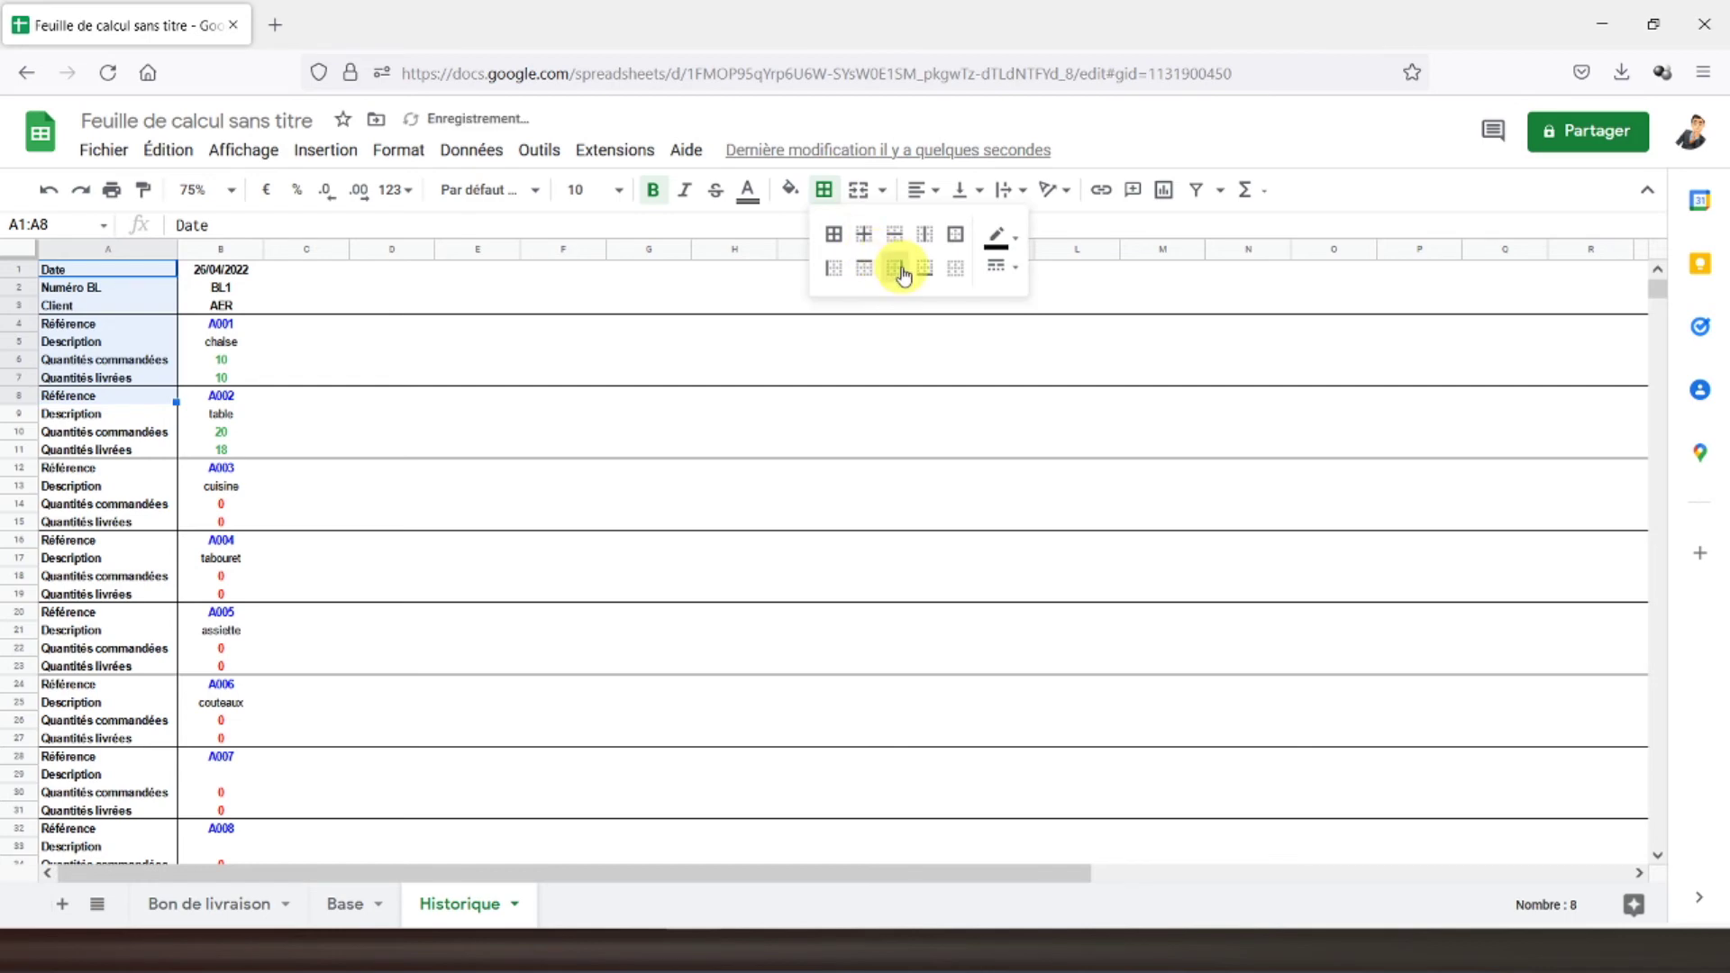
{"action": "left_click", "coordinate": [128, 269]}
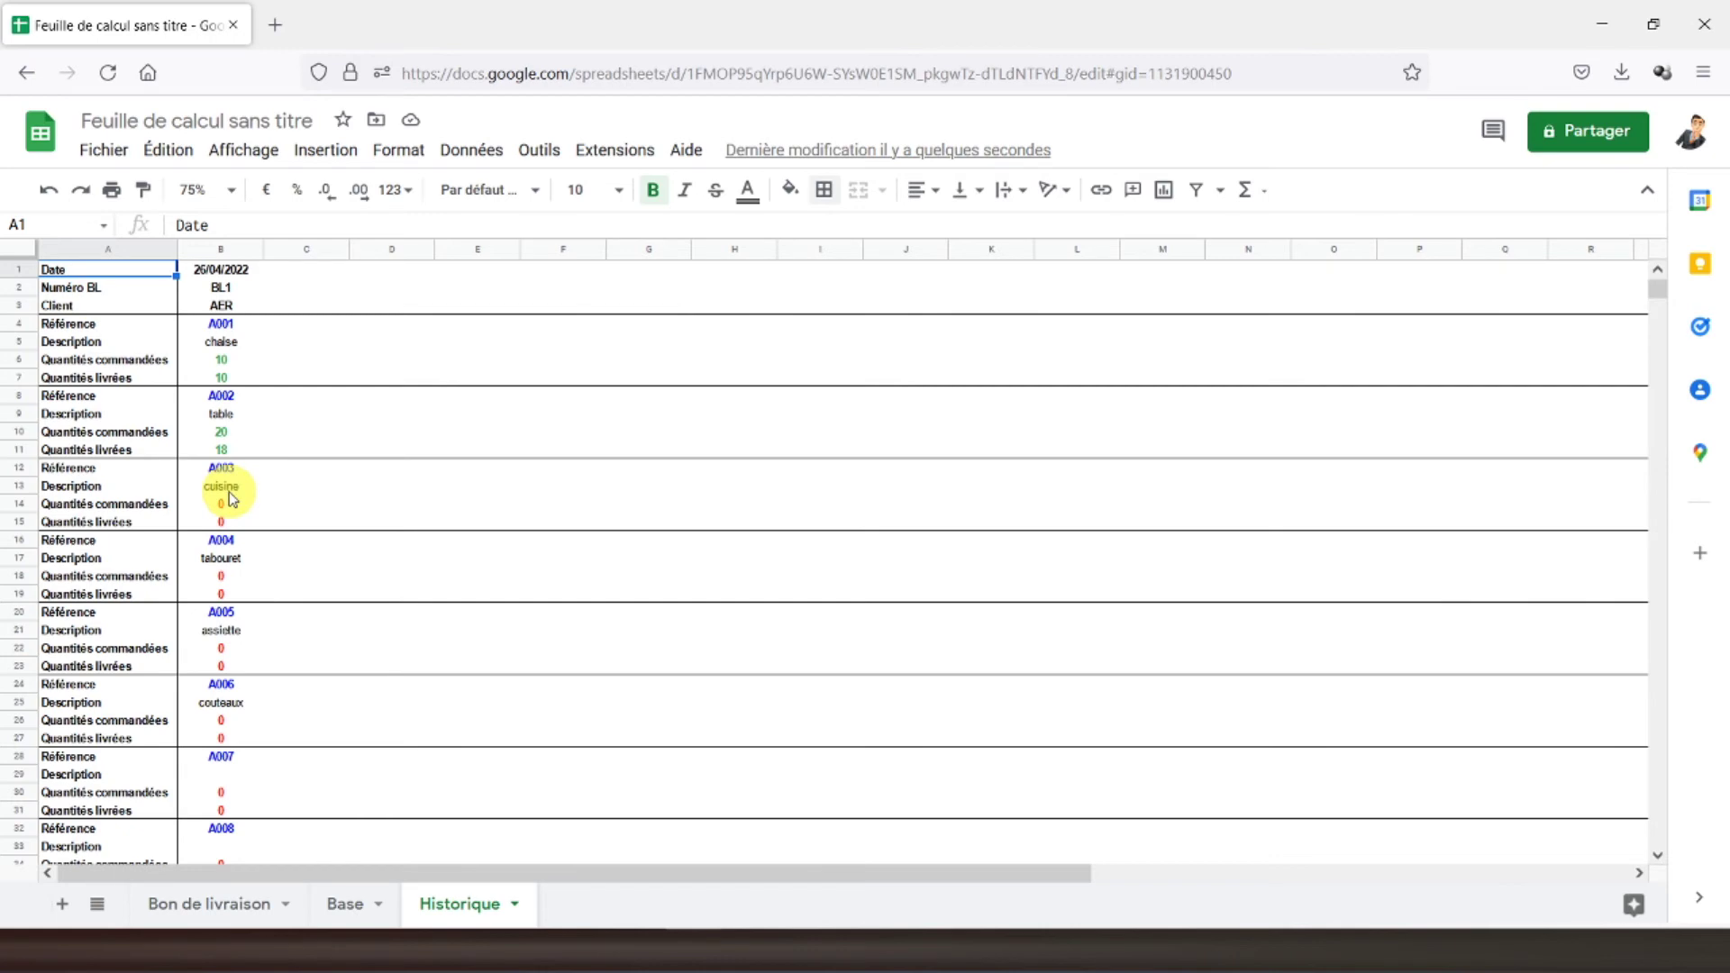
- Return to the Bon de livraison sheet, select cell A1, and open Extensions > Macros
{"action": "left_click", "coordinate": [228, 911]}
{"action": "left_click", "coordinate": [347, 905]}
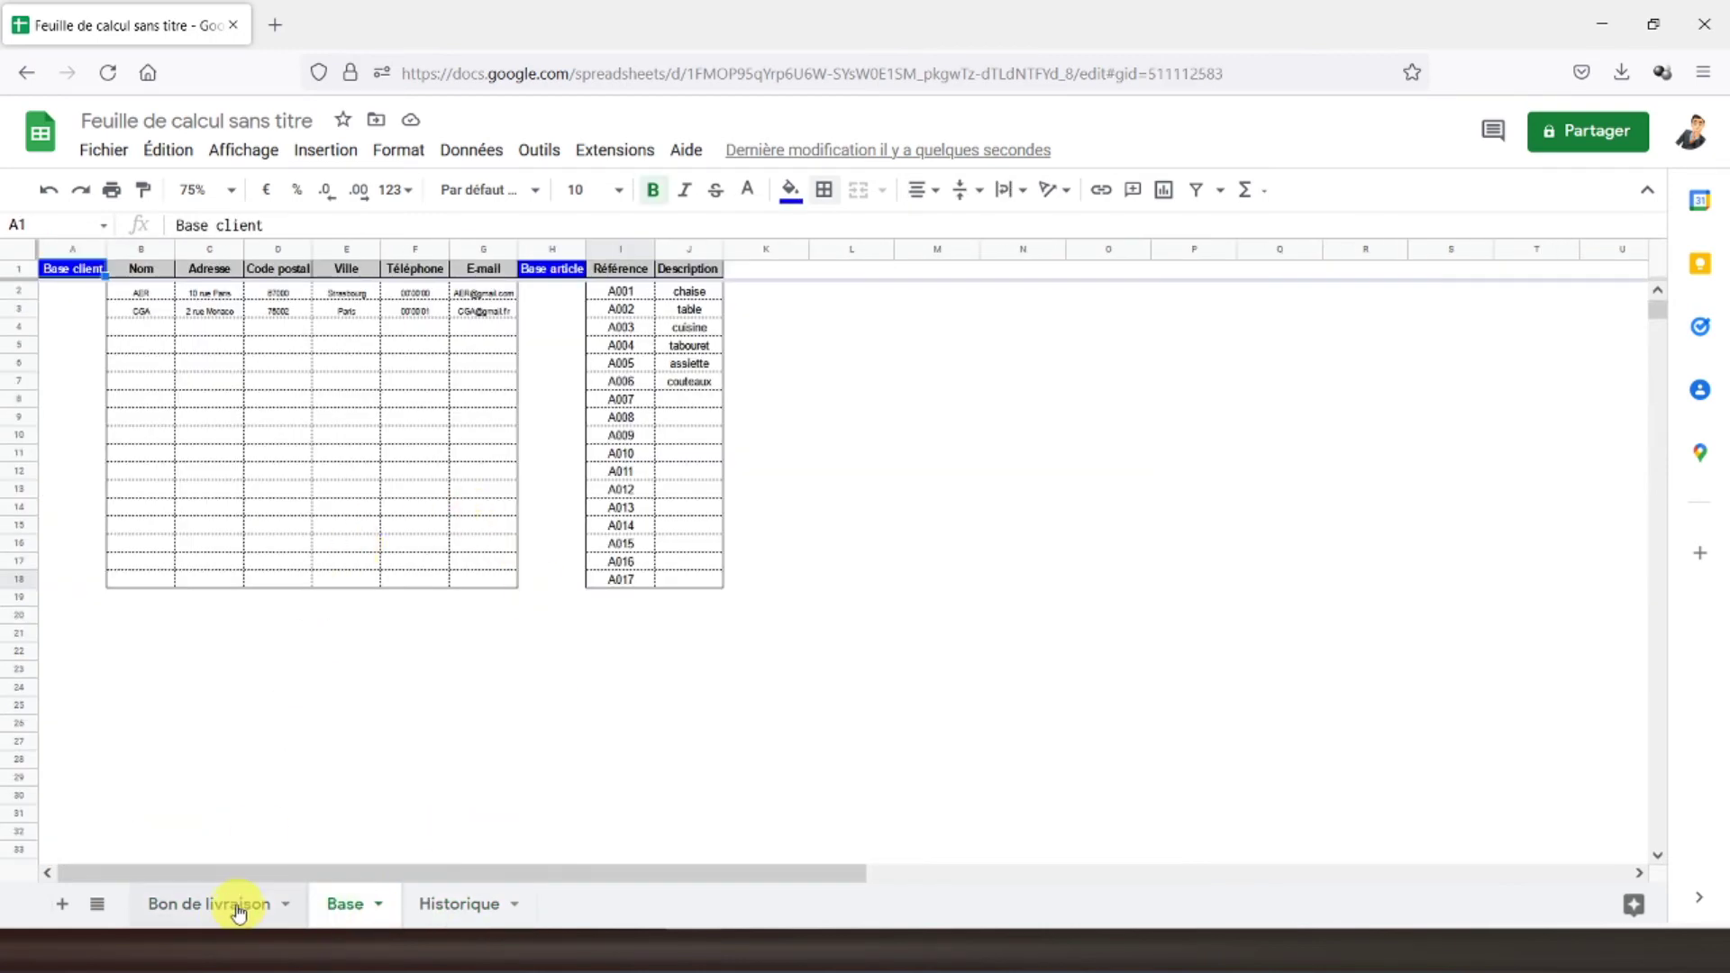
{"action": "left_click", "coordinate": [240, 912]}
{"action": "scroll", "coordinate": [99, 279], "scroll_direction": "up", "scroll_amount": 3}
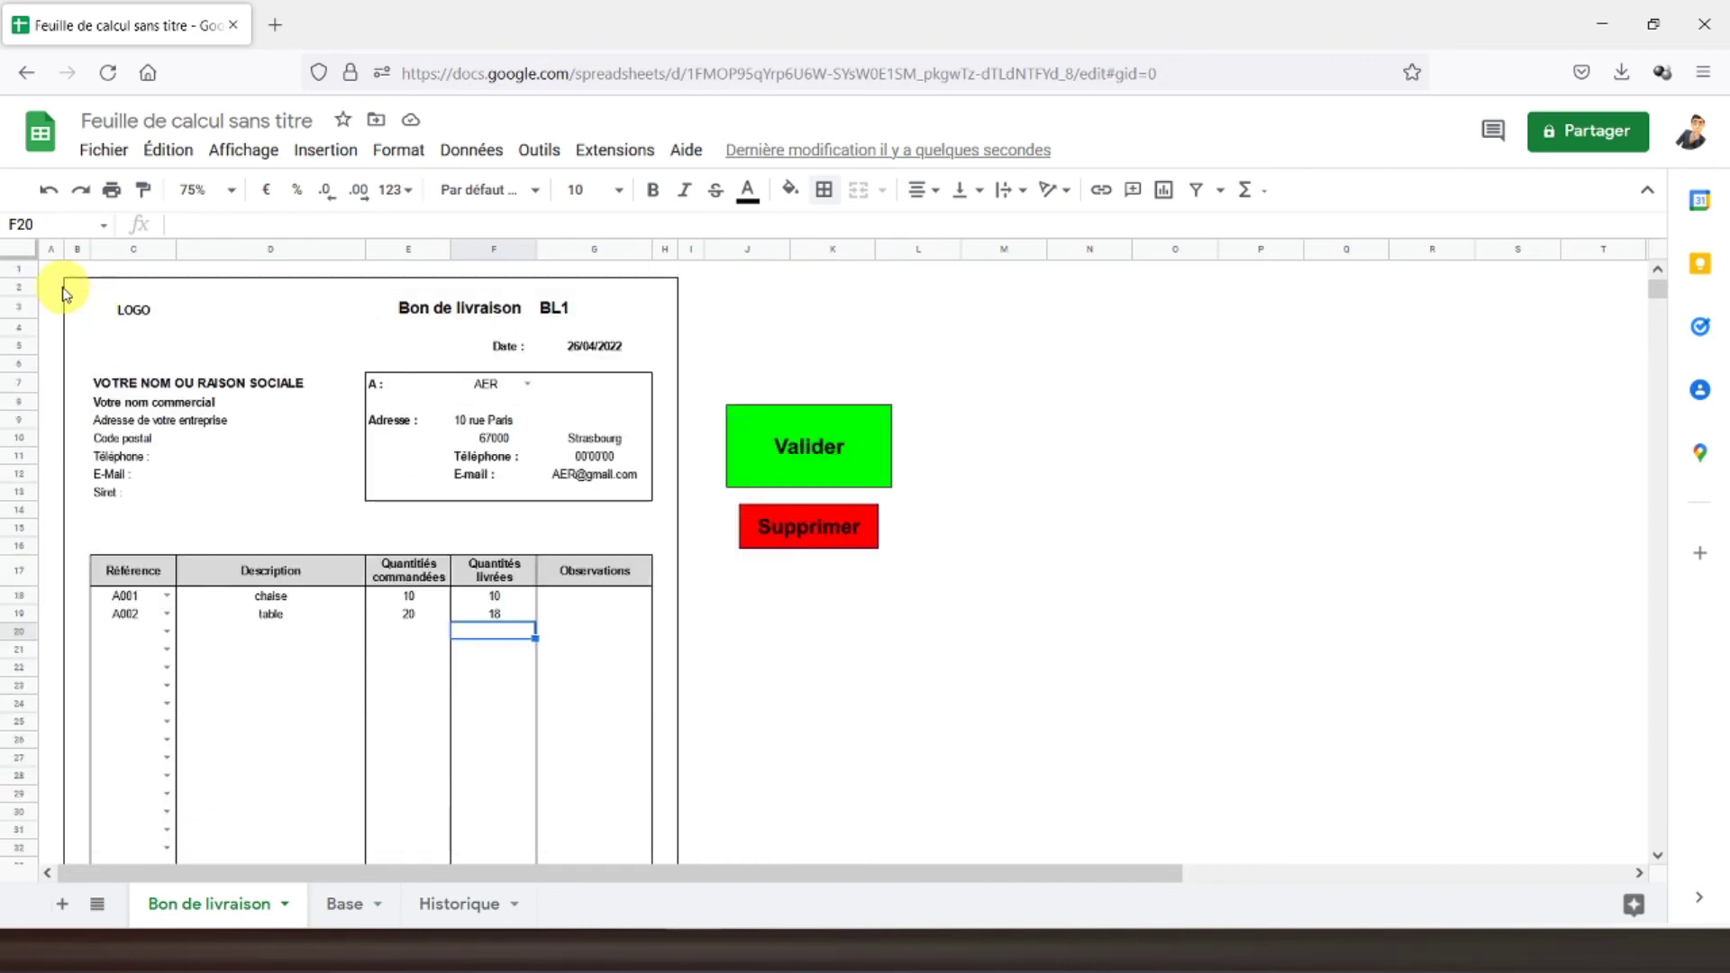
{"action": "left_click", "coordinate": [57, 272]}
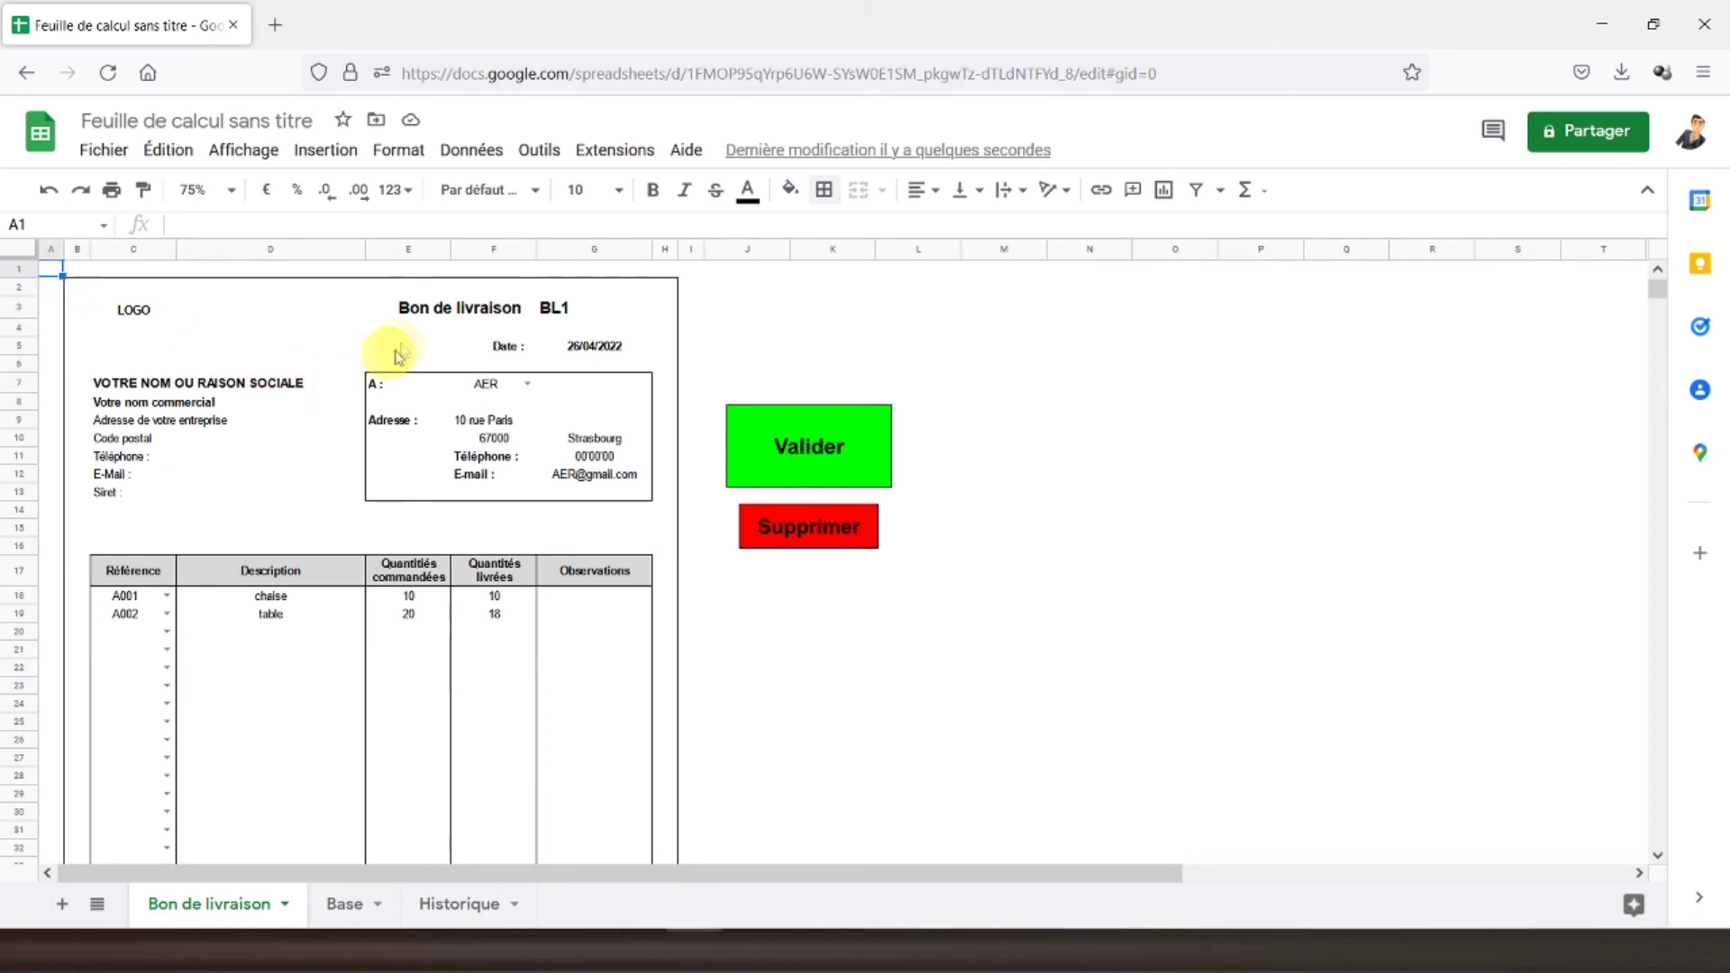
{"action": "left_click", "coordinate": [545, 150]}
{"action": "mouse_move", "coordinate": [614, 149]}
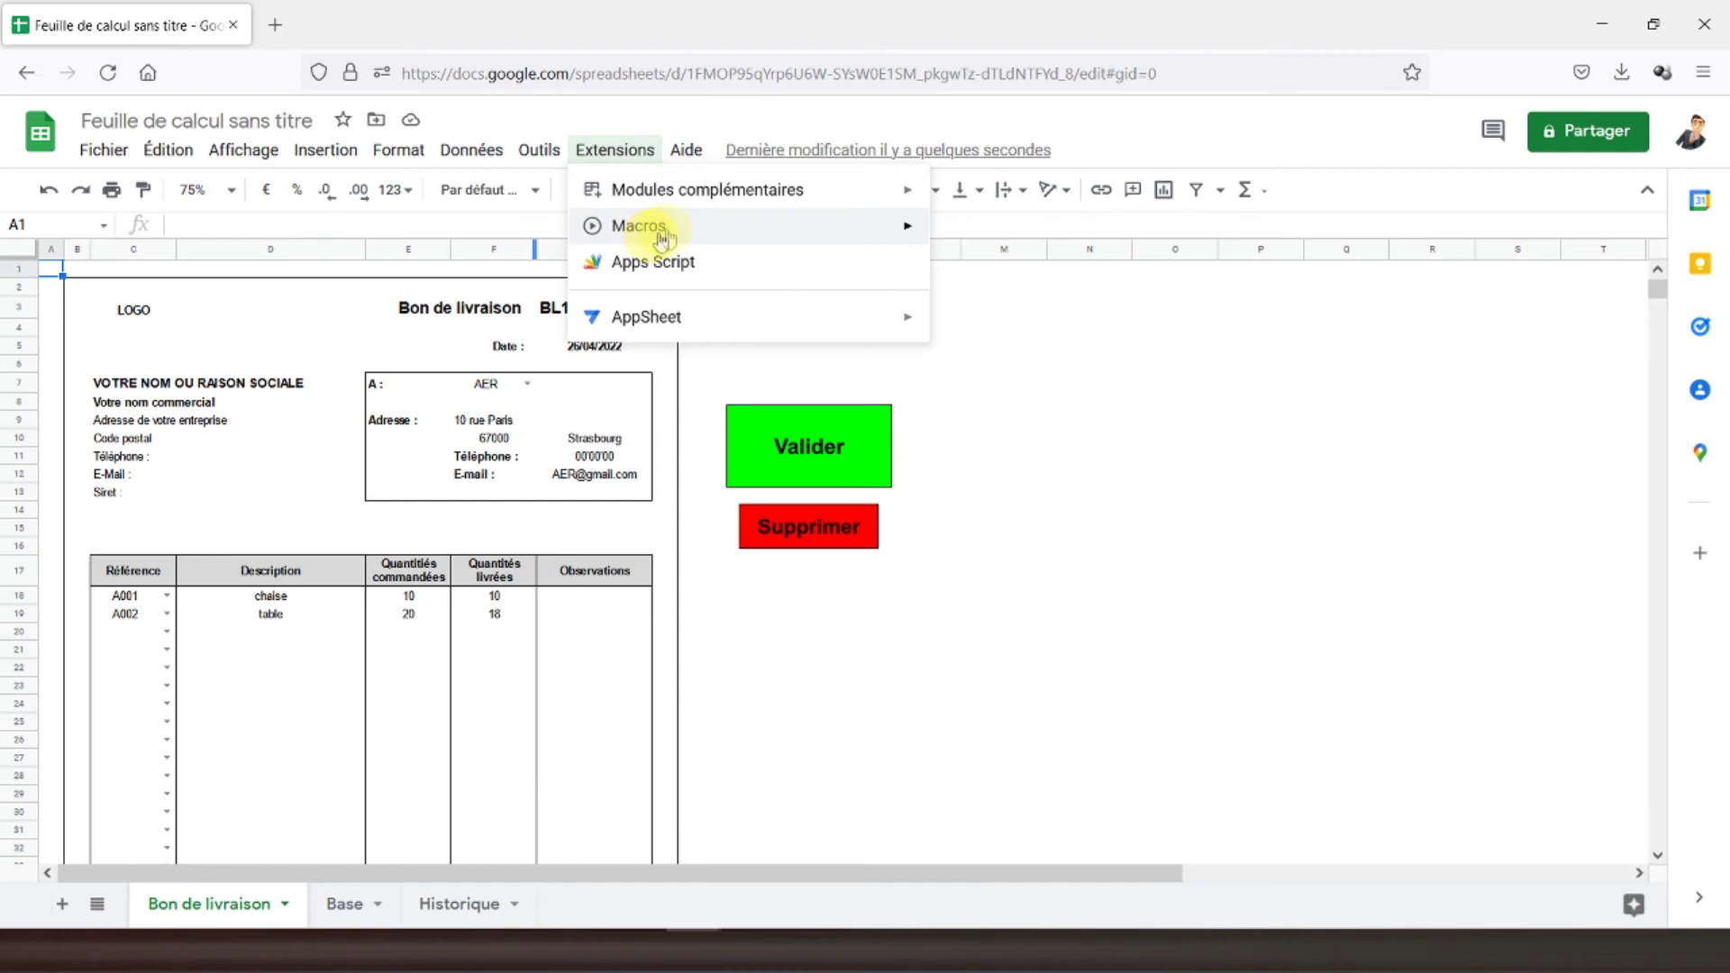
{"action": "mouse_move", "coordinate": [637, 225]}
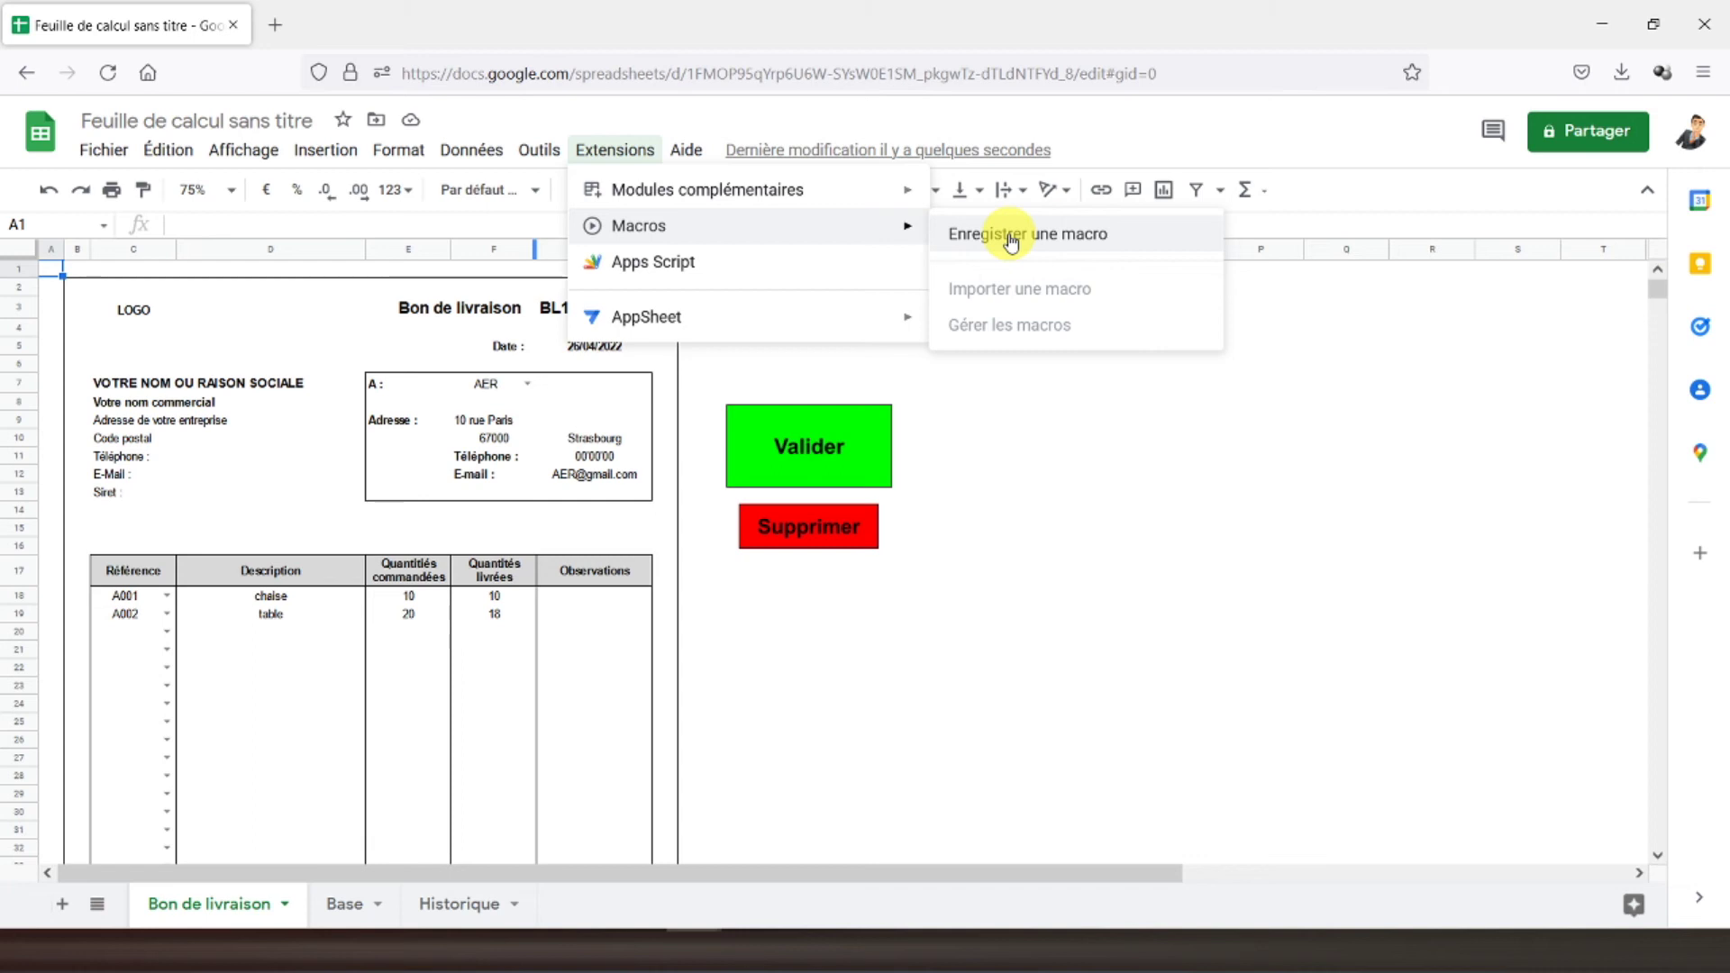
- Record a macro that clears F7, C18:C36 and E18:F36, finishing at cell A1
{"action": "left_click", "coordinate": [1011, 240]}
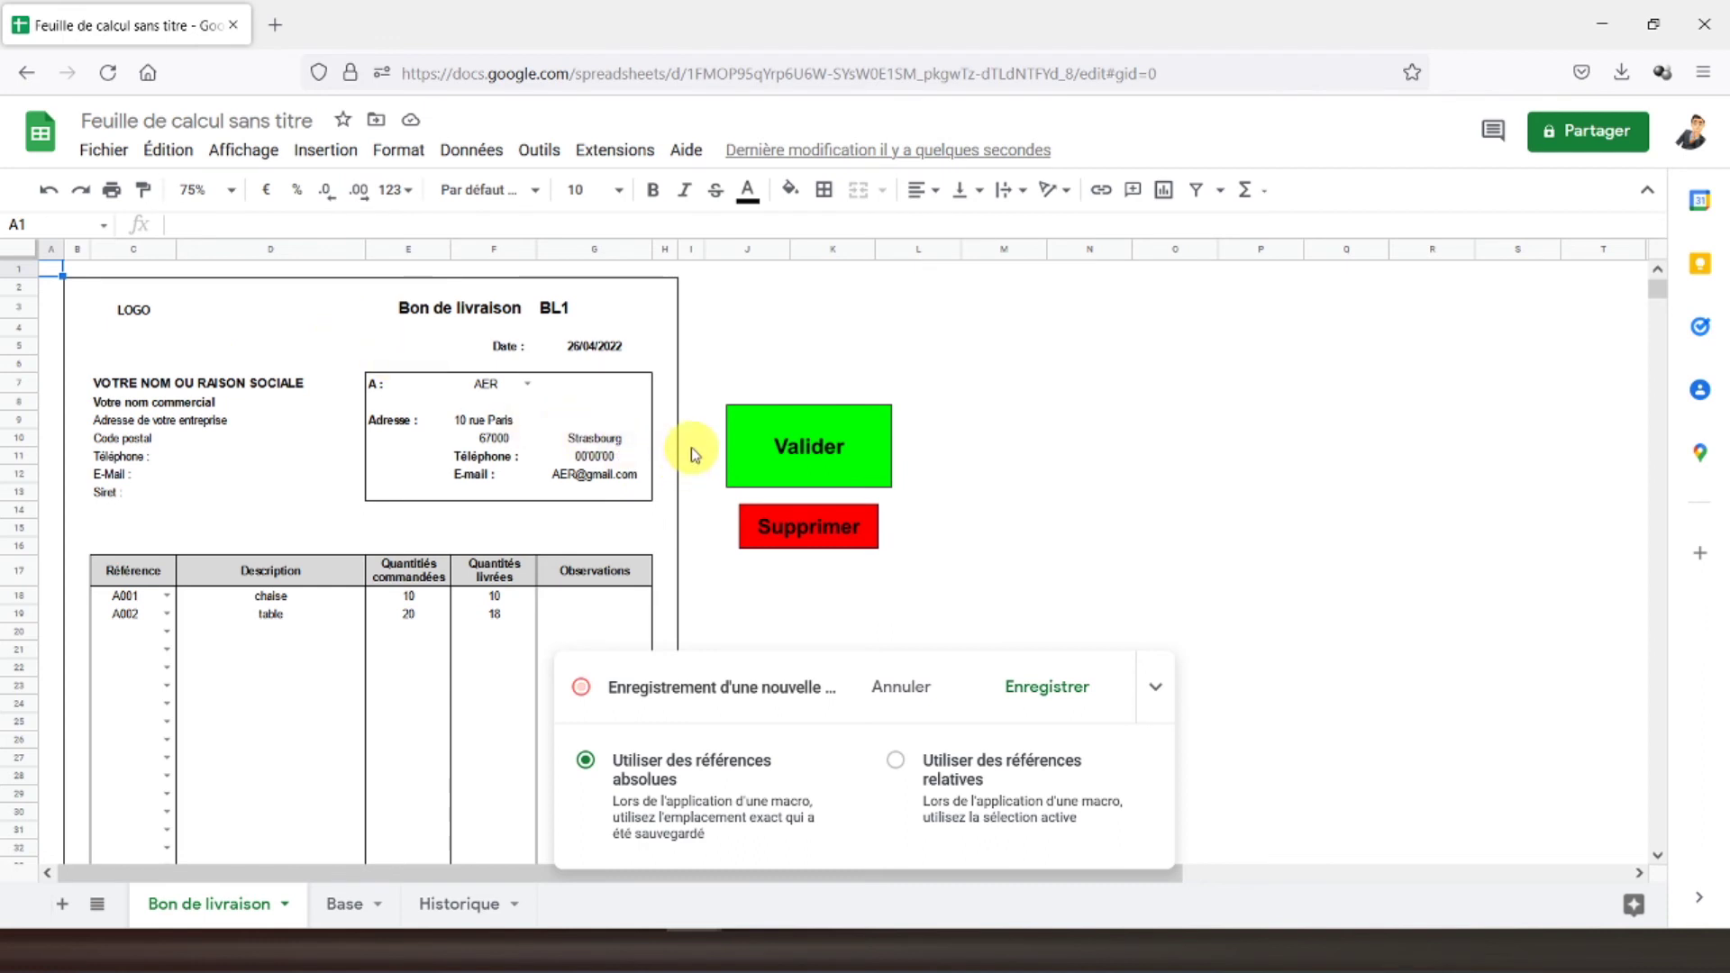
{"action": "left_click", "coordinate": [486, 386]}
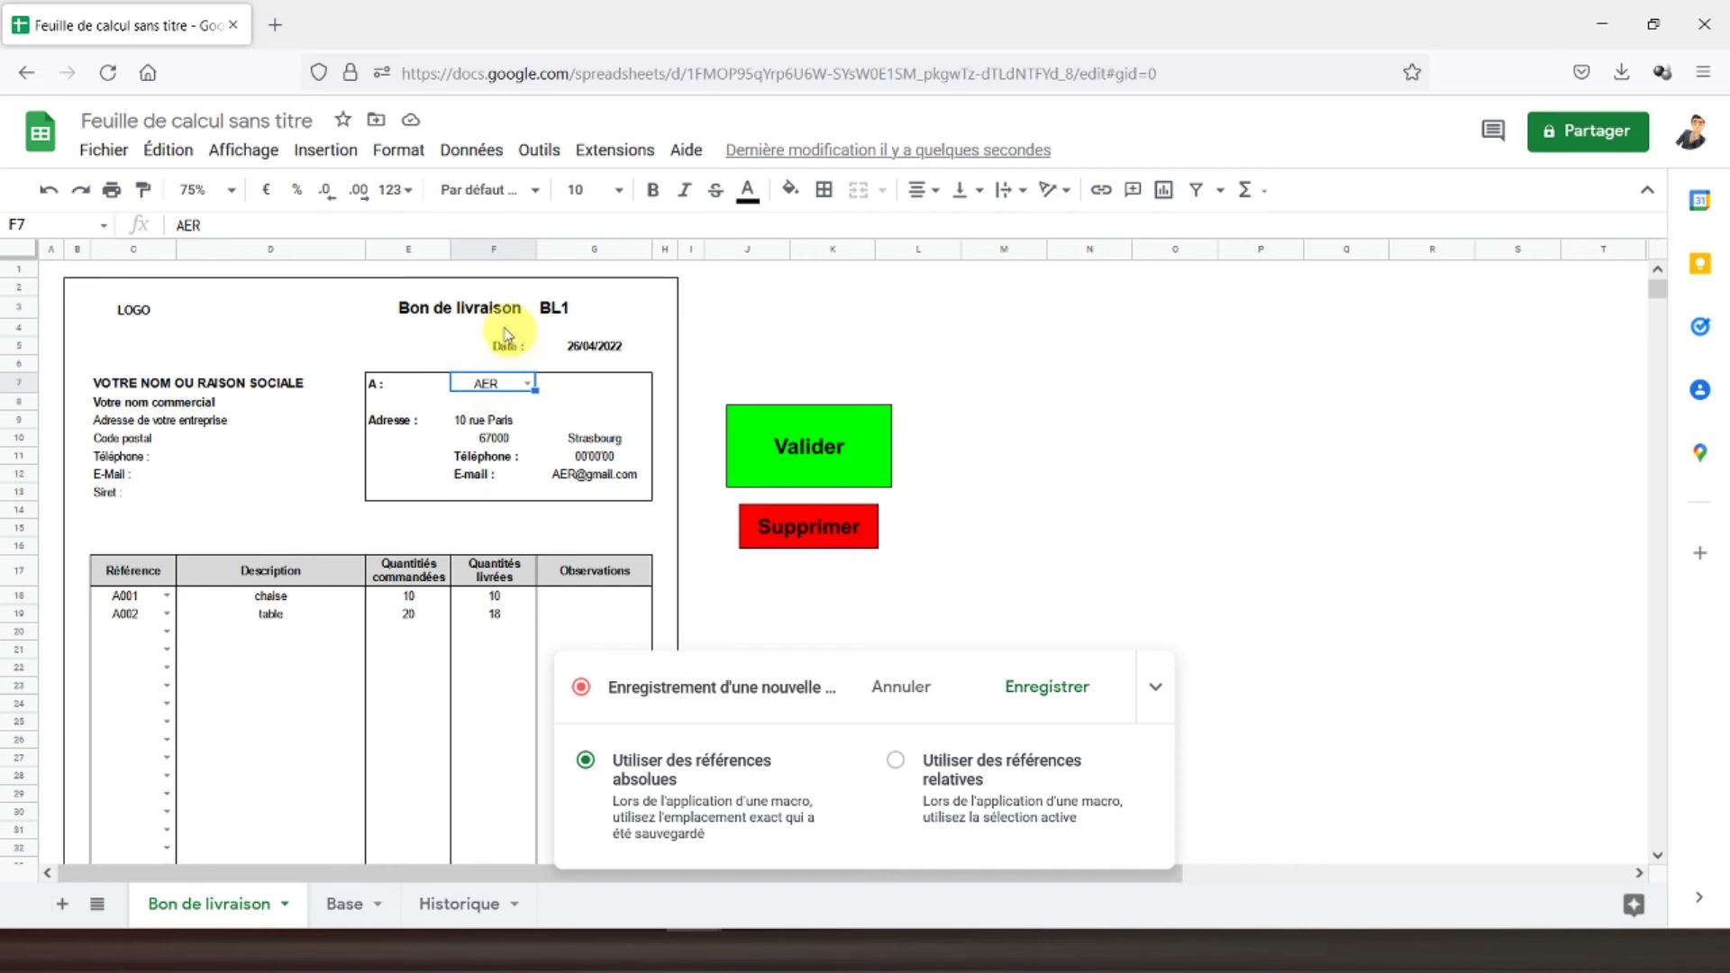
{"action": "scroll", "coordinate": [294, 369], "scroll_direction": "down", "scroll_amount": 3}
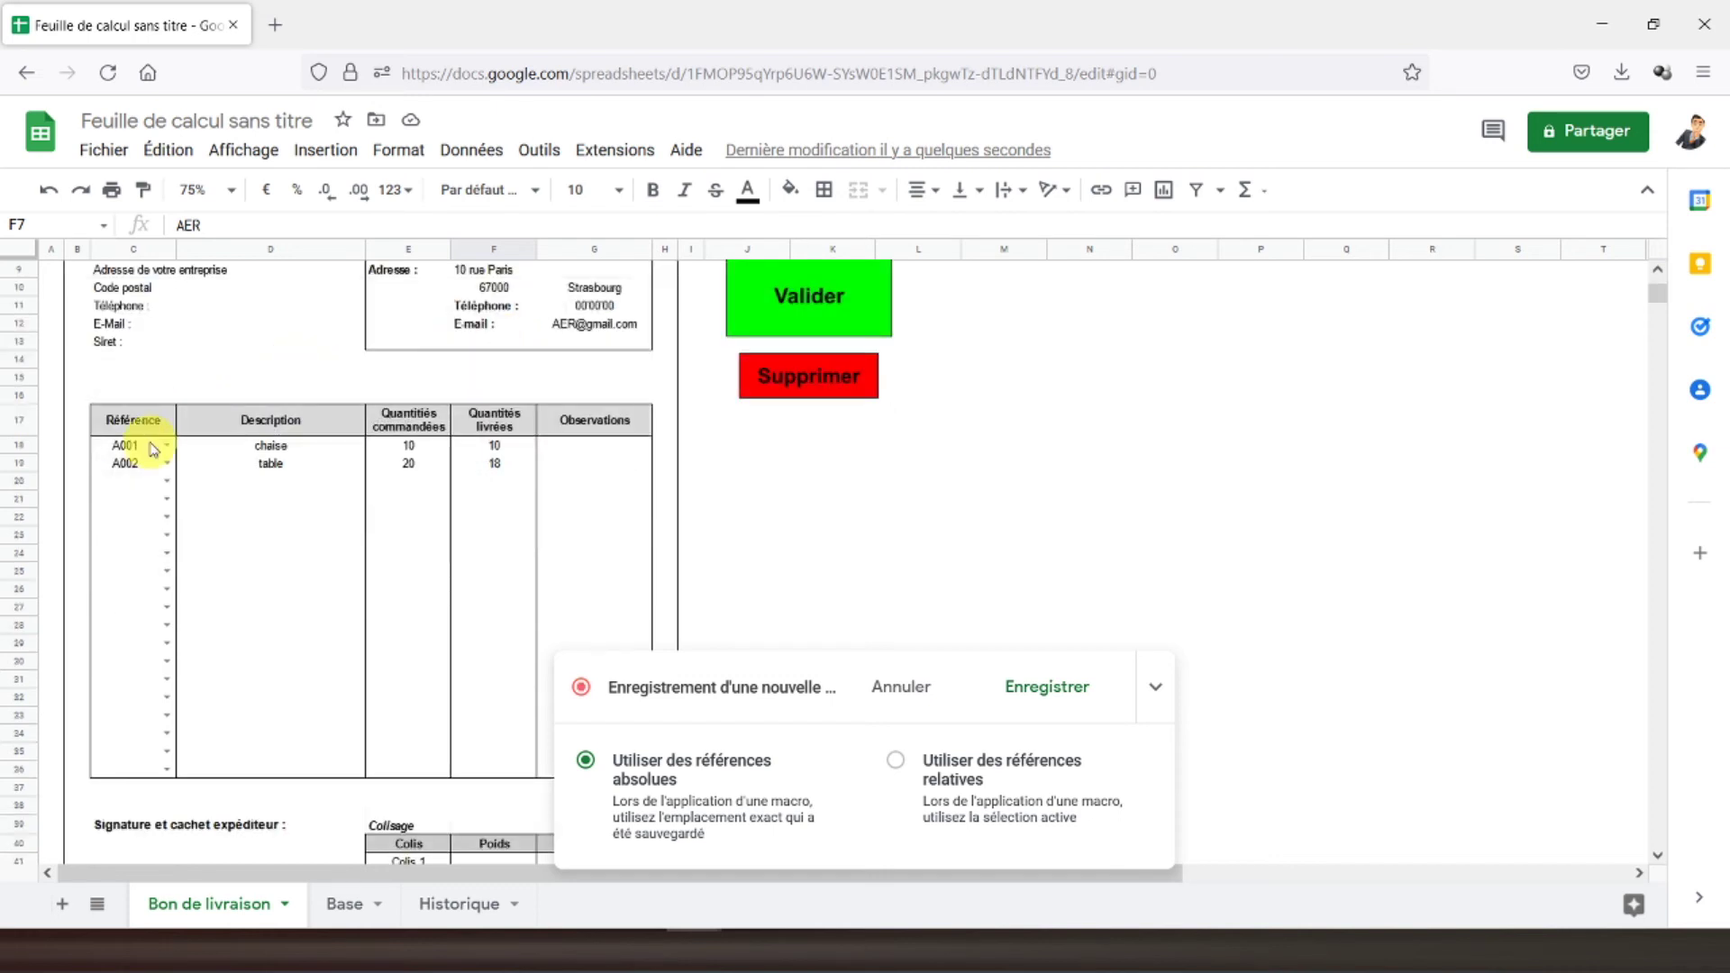
{"action": "left_click_drag", "start_coordinate": [126, 445], "coordinate": [139, 774]}
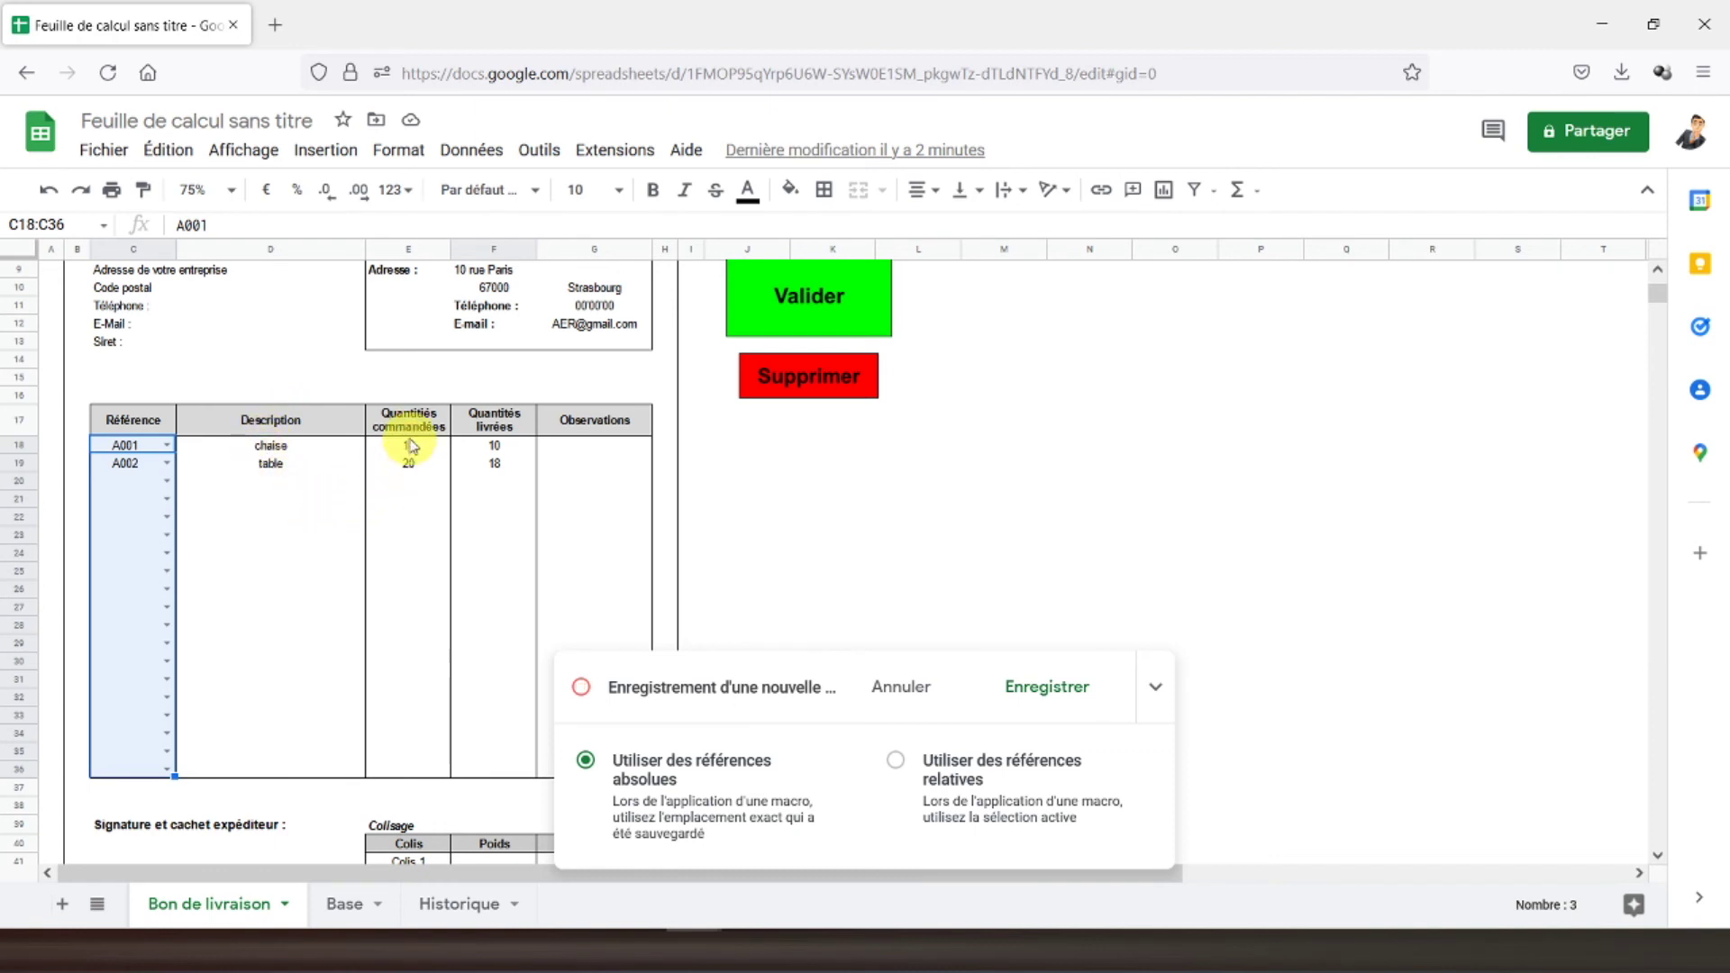
{"action": "left_click_drag", "start_coordinate": [410, 450], "coordinate": [477, 776]}
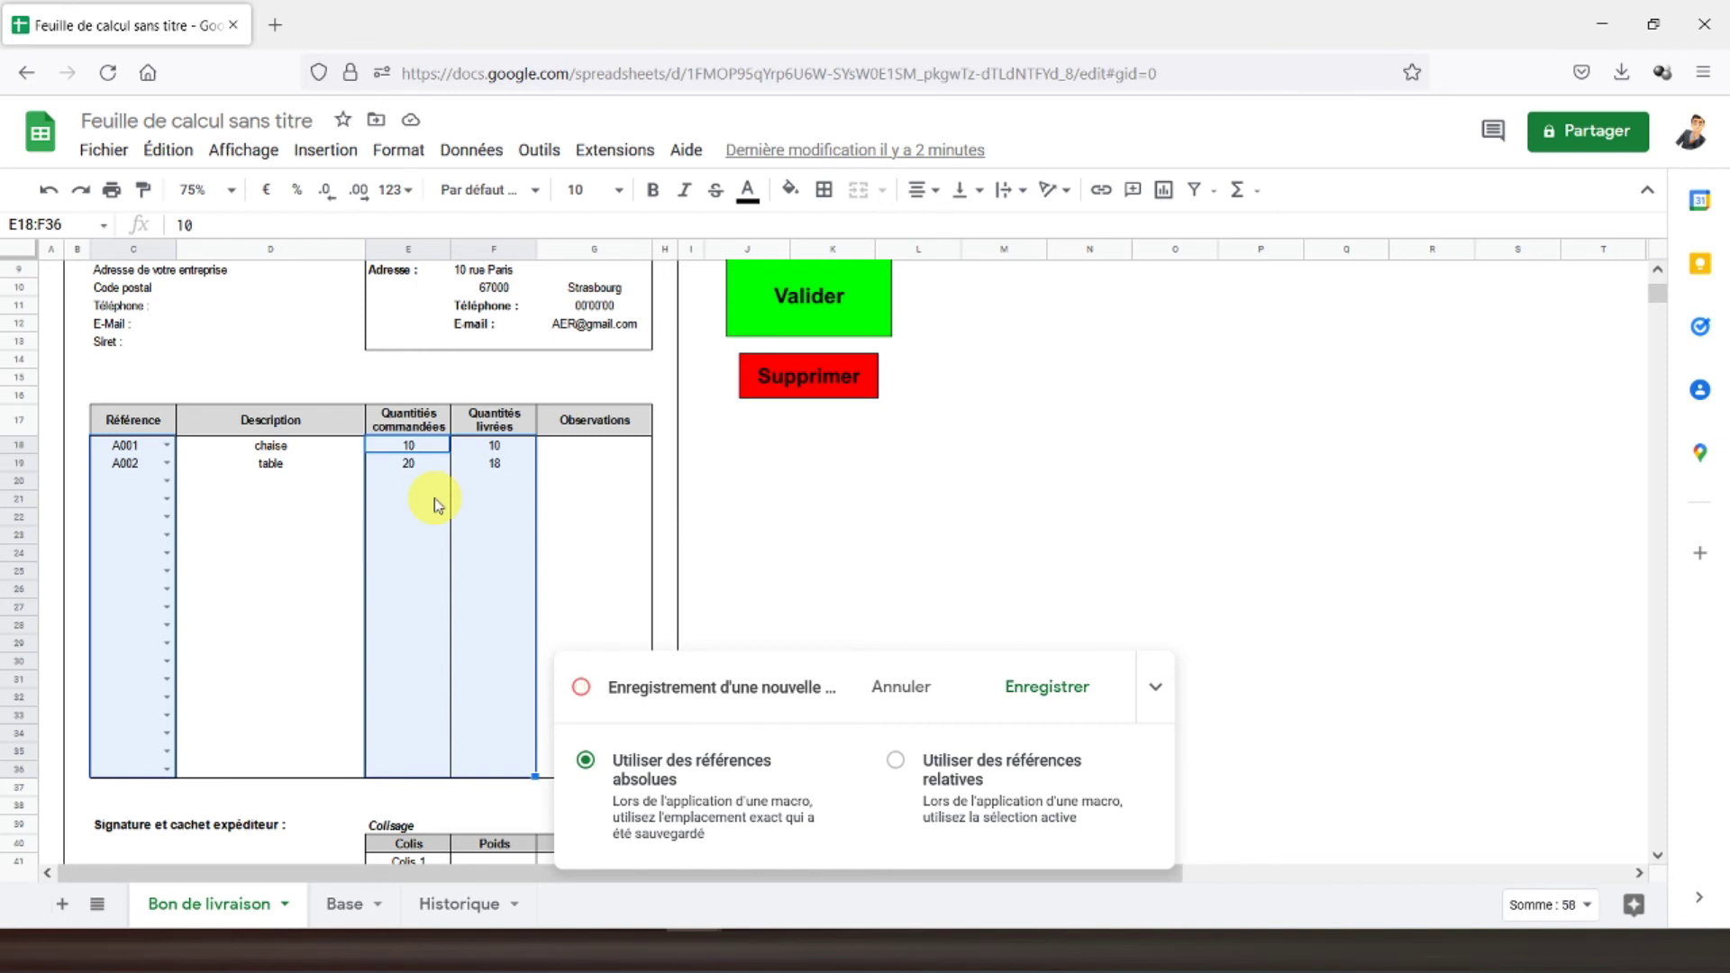
{"action": "key", "text": "Delete"}
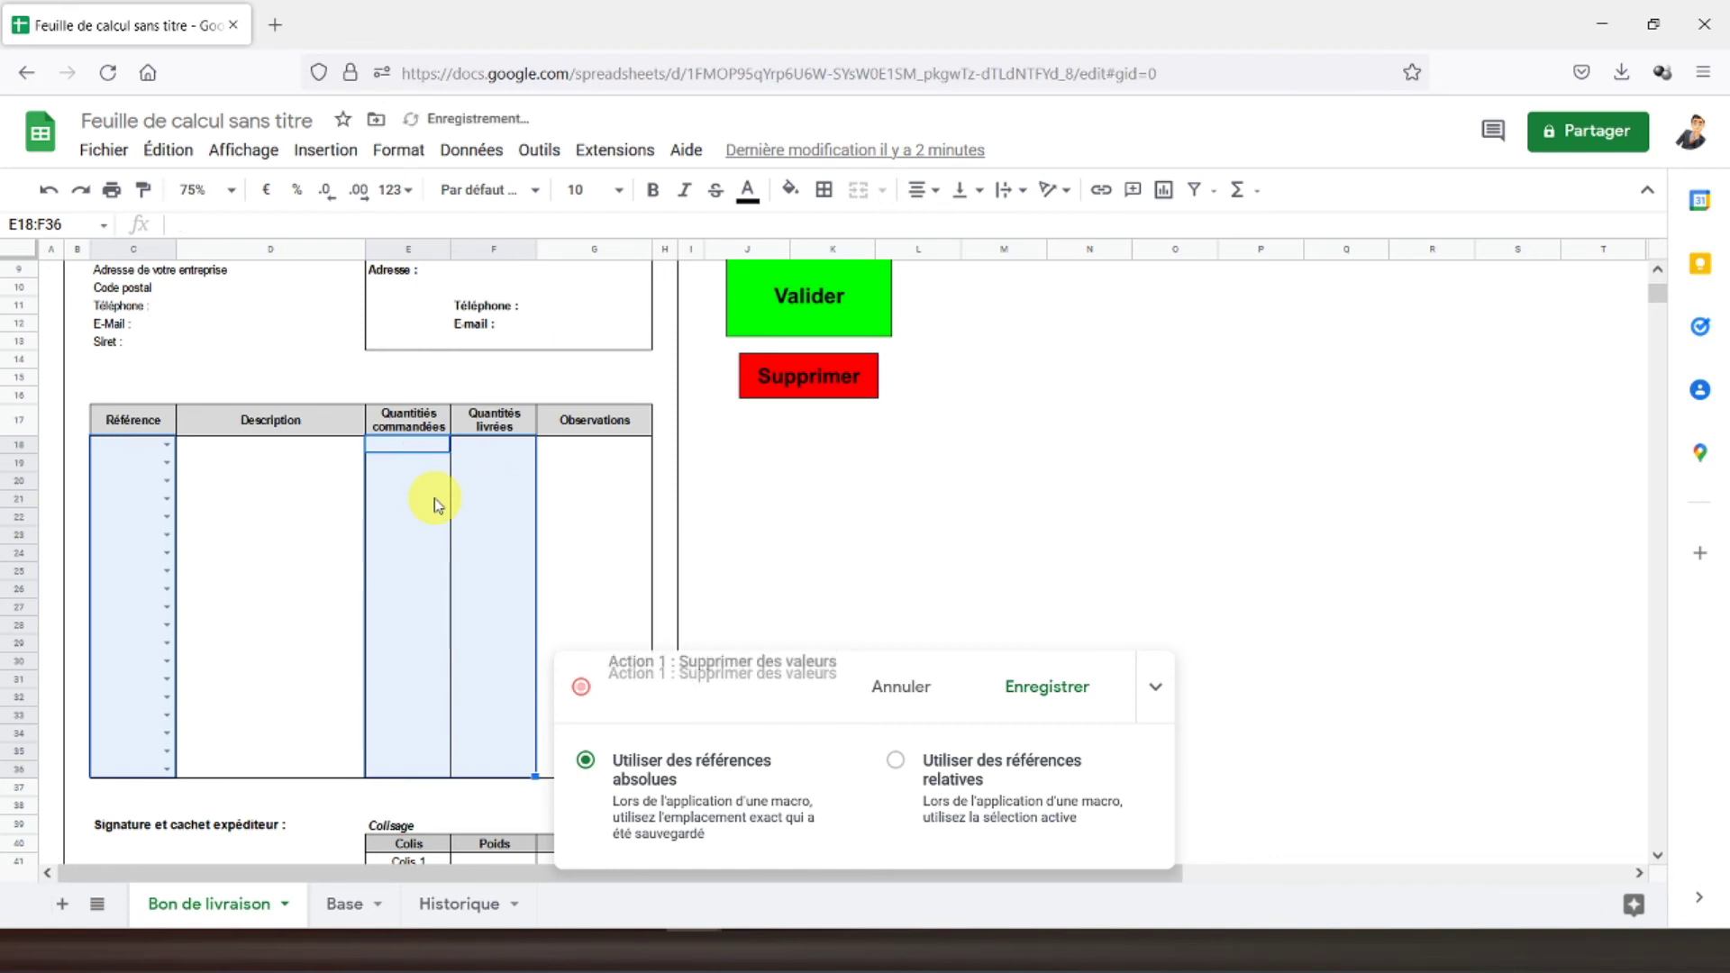
{"action": "scroll", "coordinate": [433, 504], "scroll_direction": "up", "scroll_amount": 3}
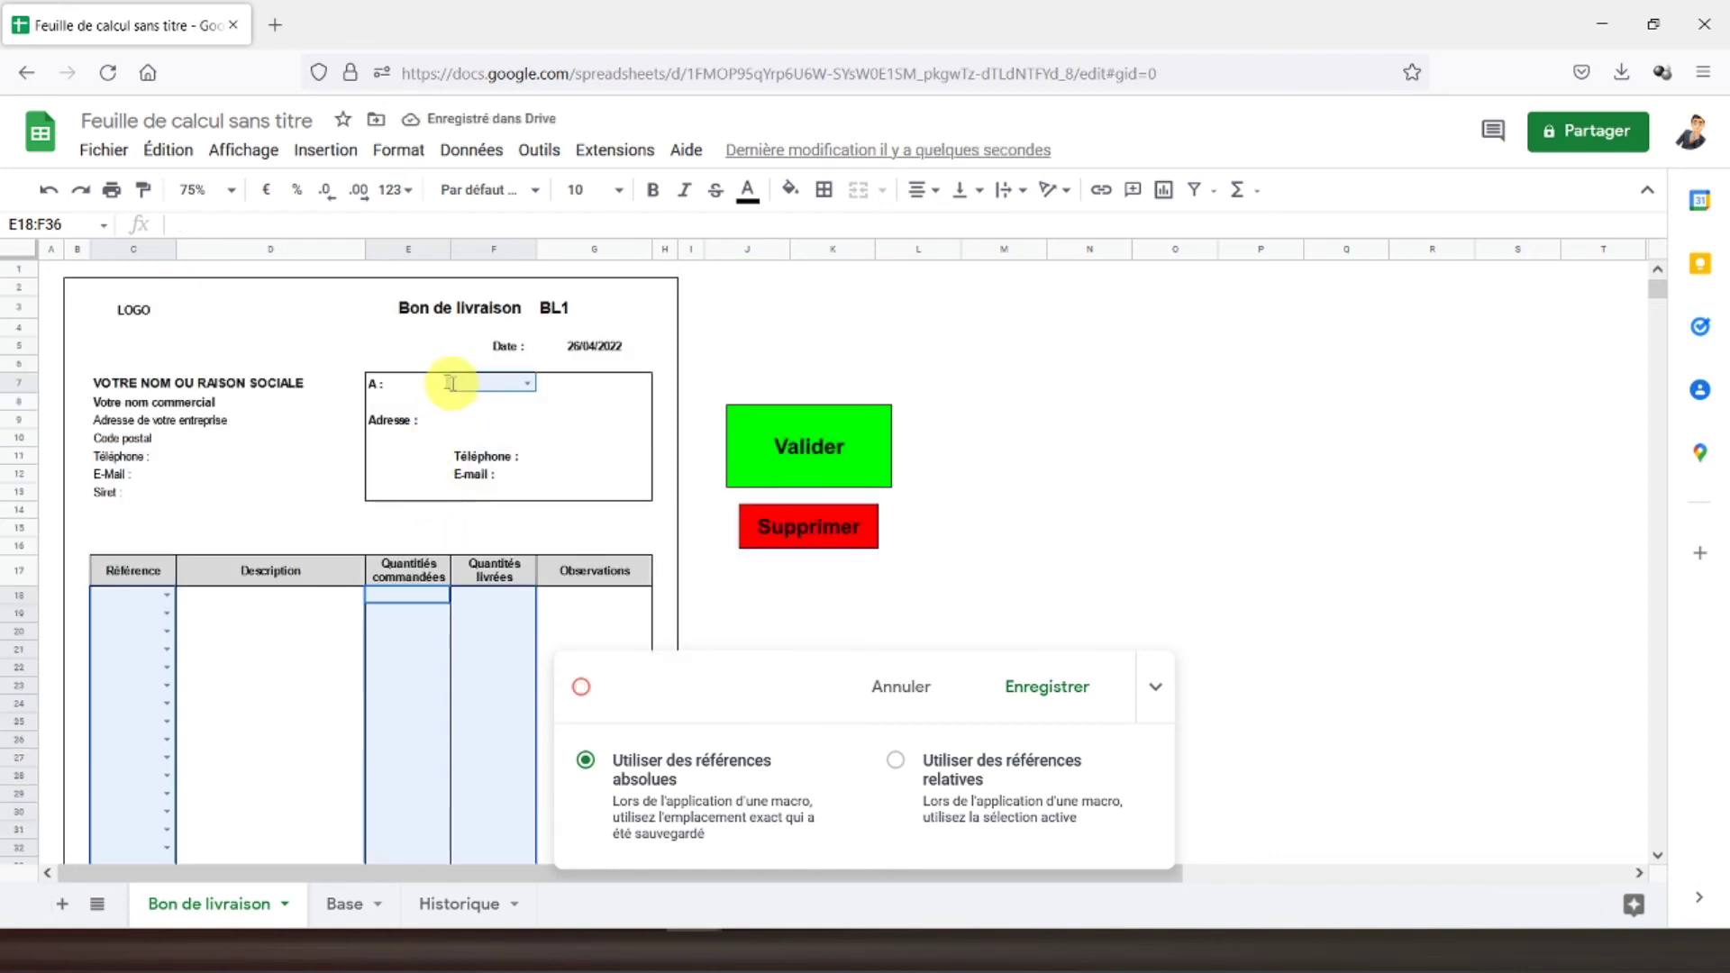
{"action": "left_click", "coordinate": [55, 275]}
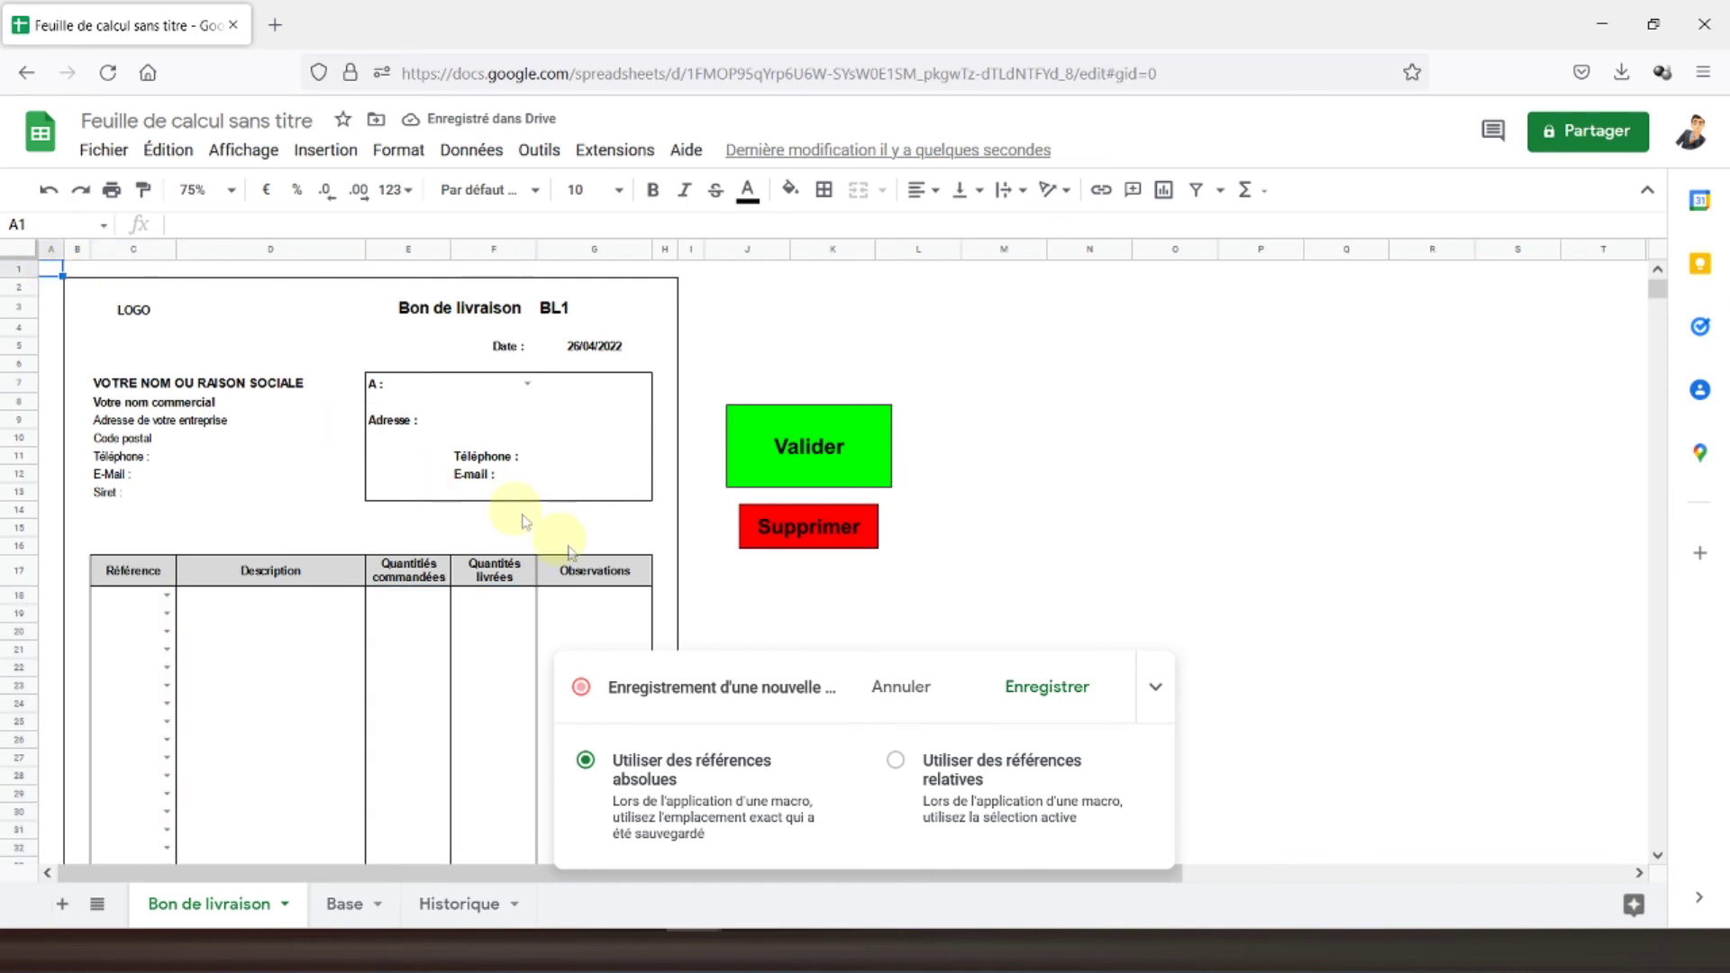
- Save the recorded macro as 'sup', view its generated script, and return to the spreadsheet
{"action": "left_click", "coordinate": [1043, 694]}
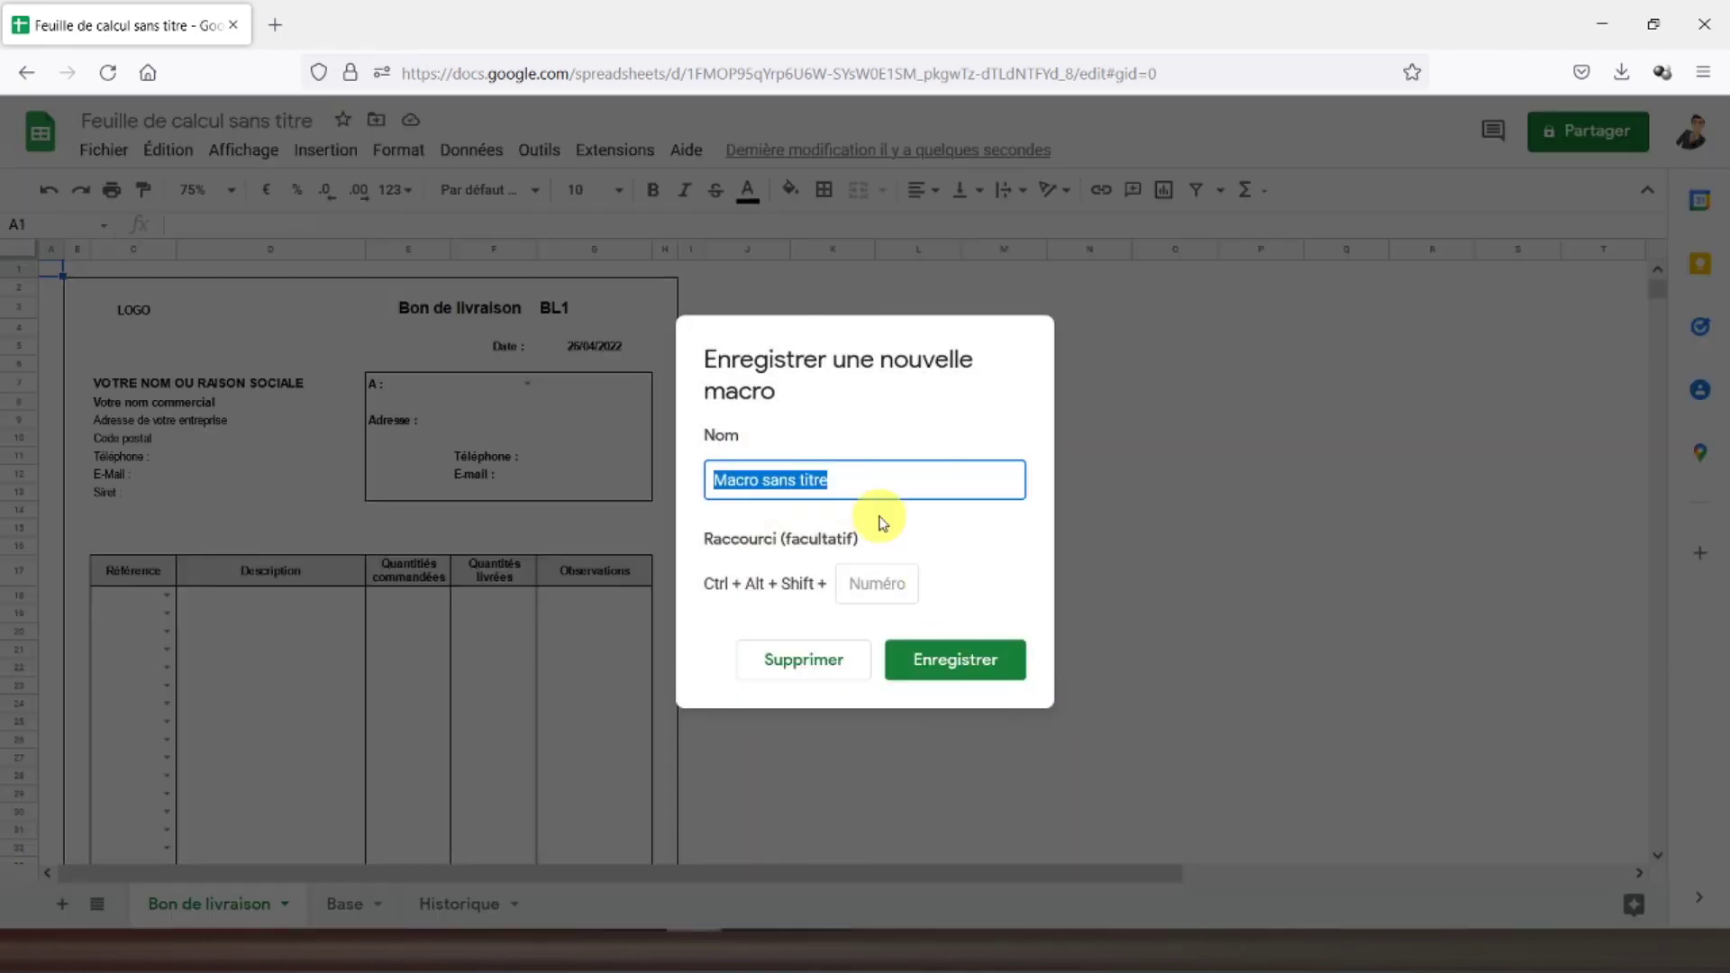
{"action": "type", "text": "sup"}
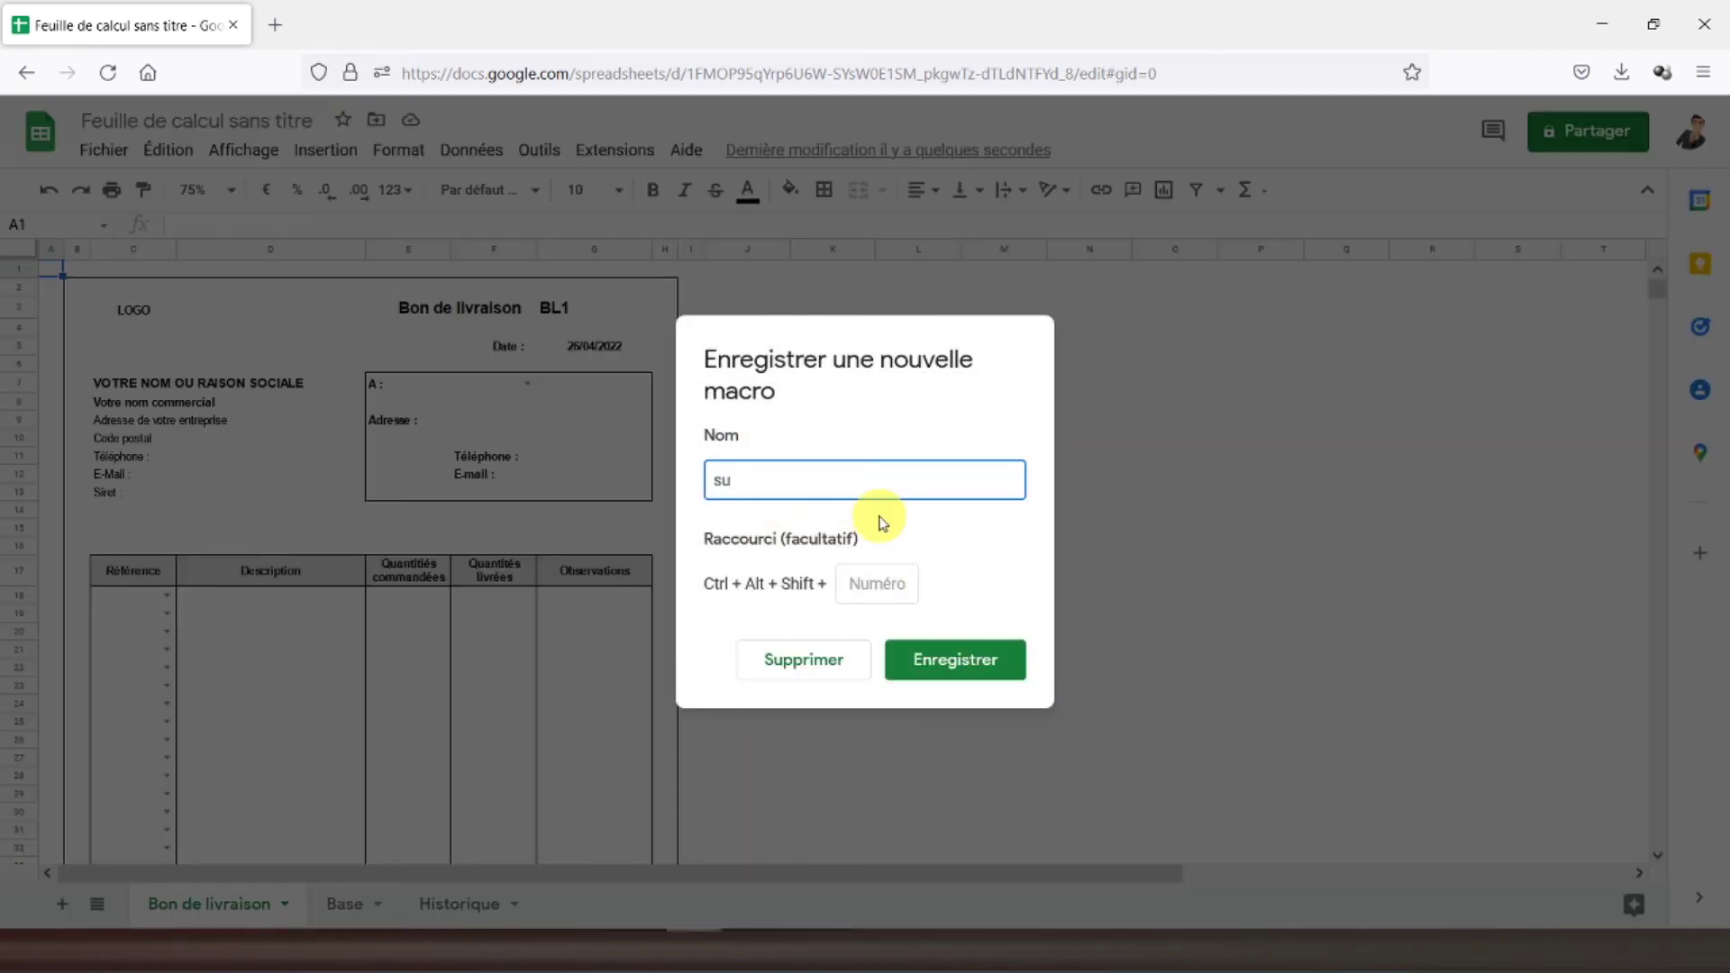
{"action": "left_click", "coordinate": [957, 659]}
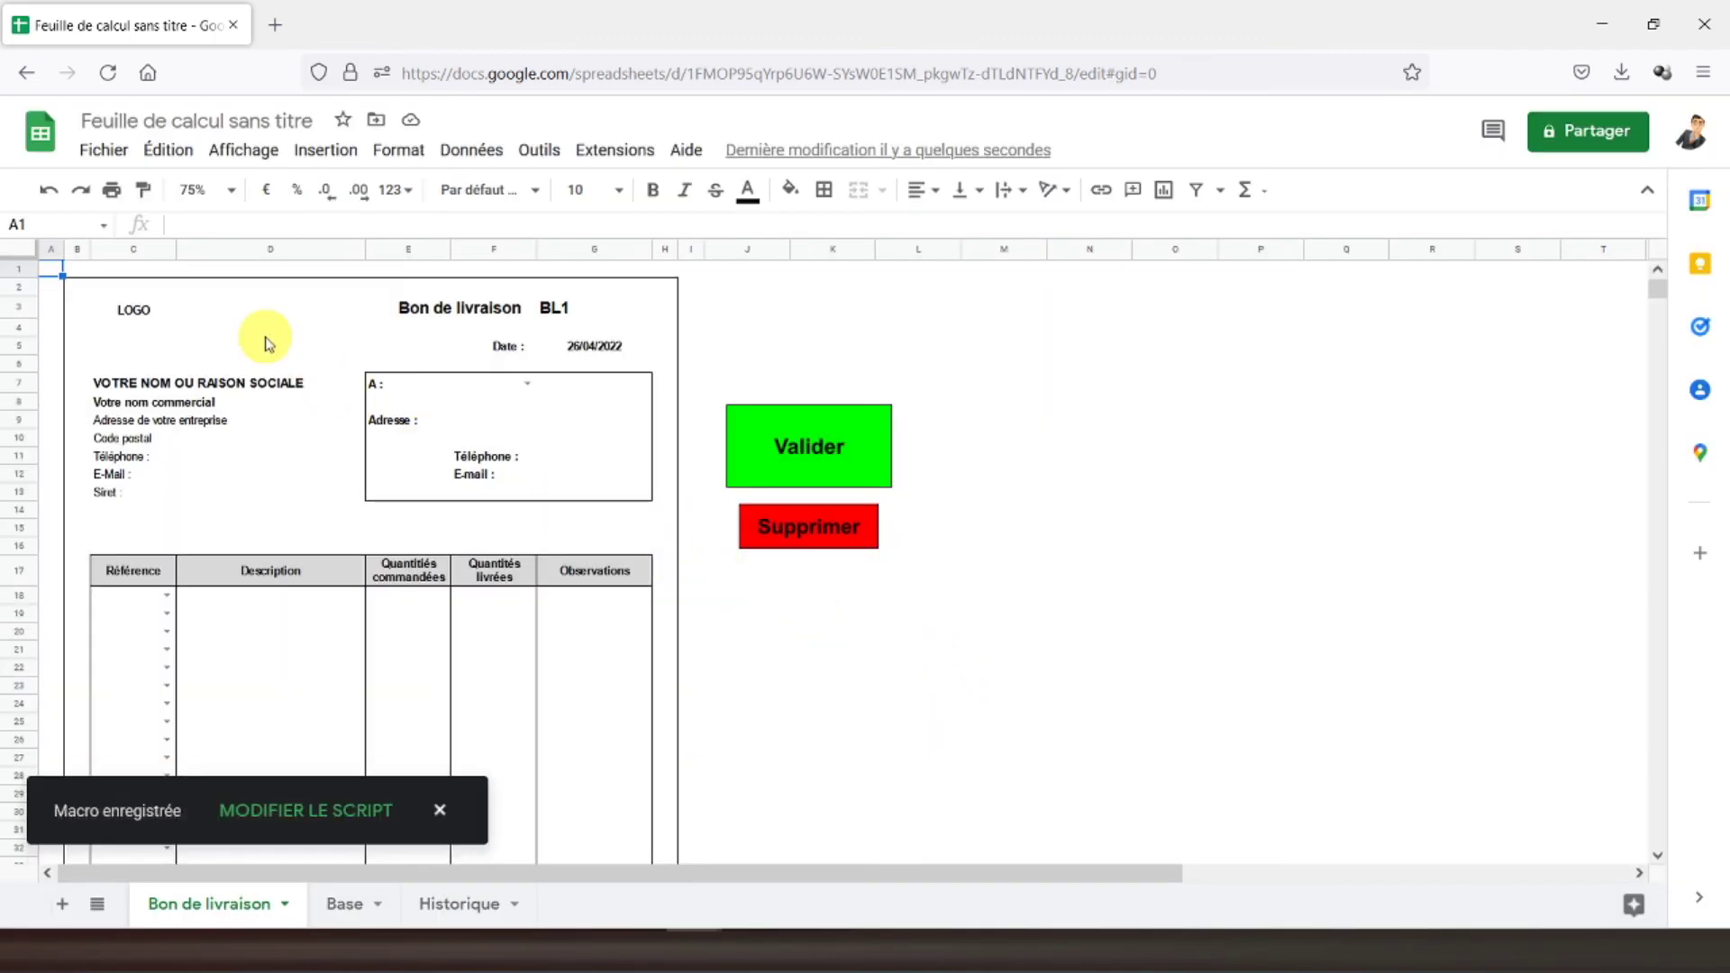
{"action": "left_click", "coordinate": [326, 815]}
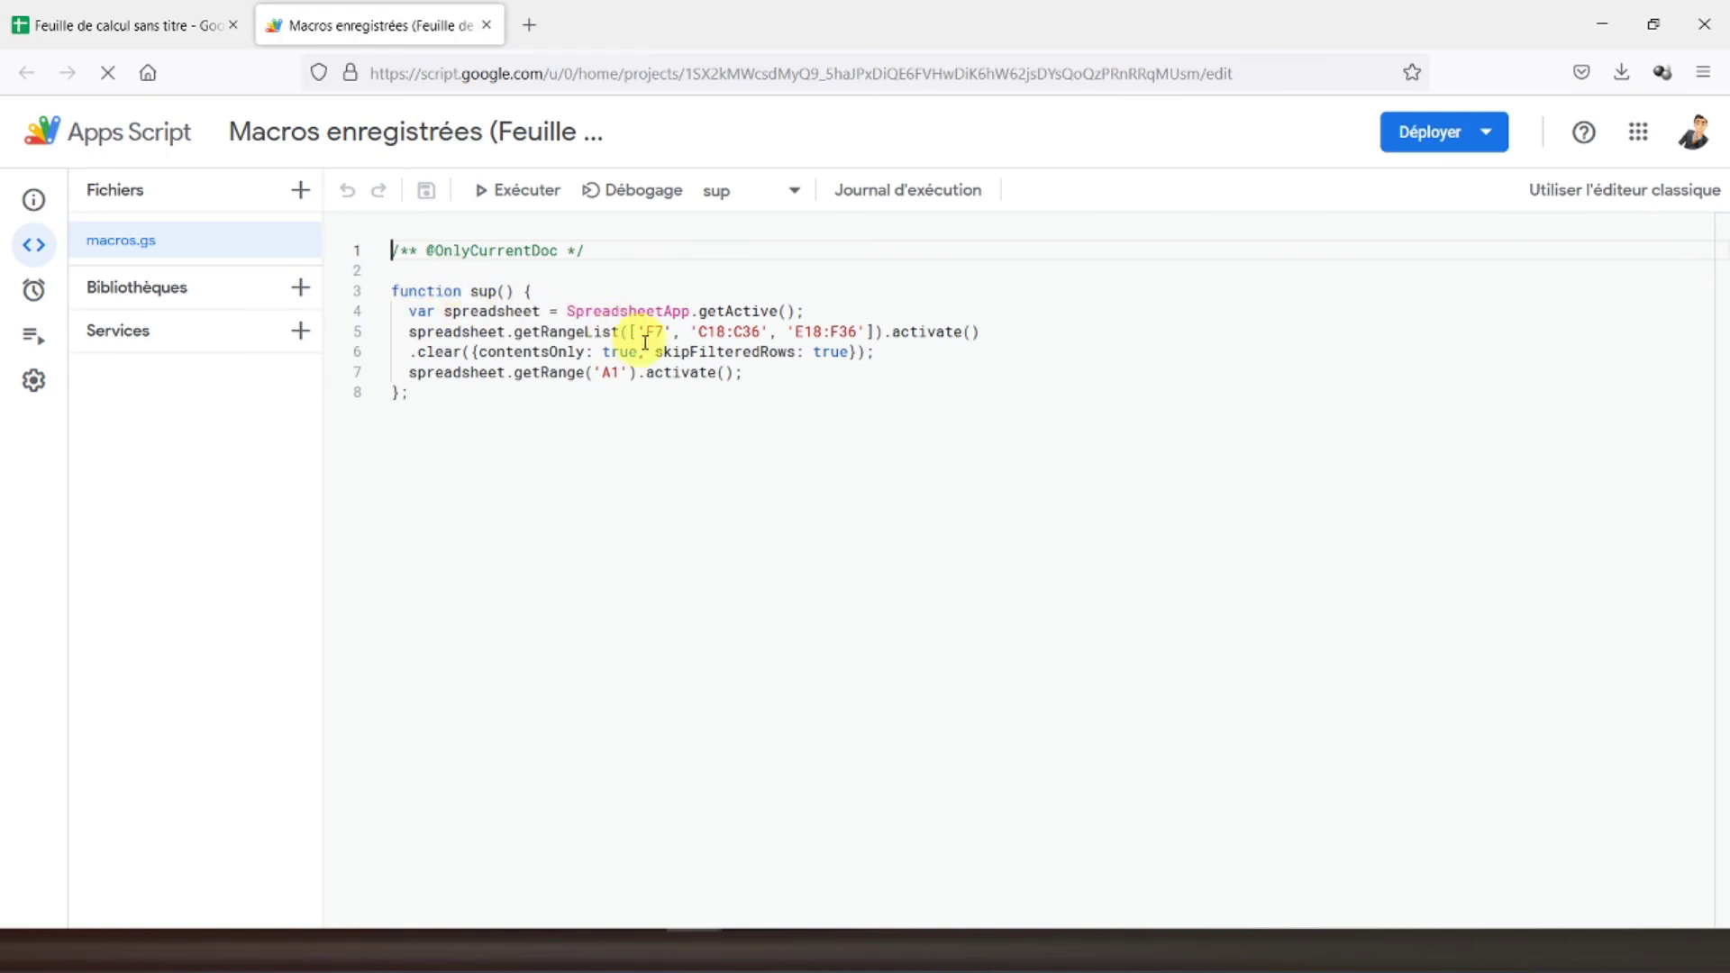
{"action": "left_click", "coordinate": [135, 25]}
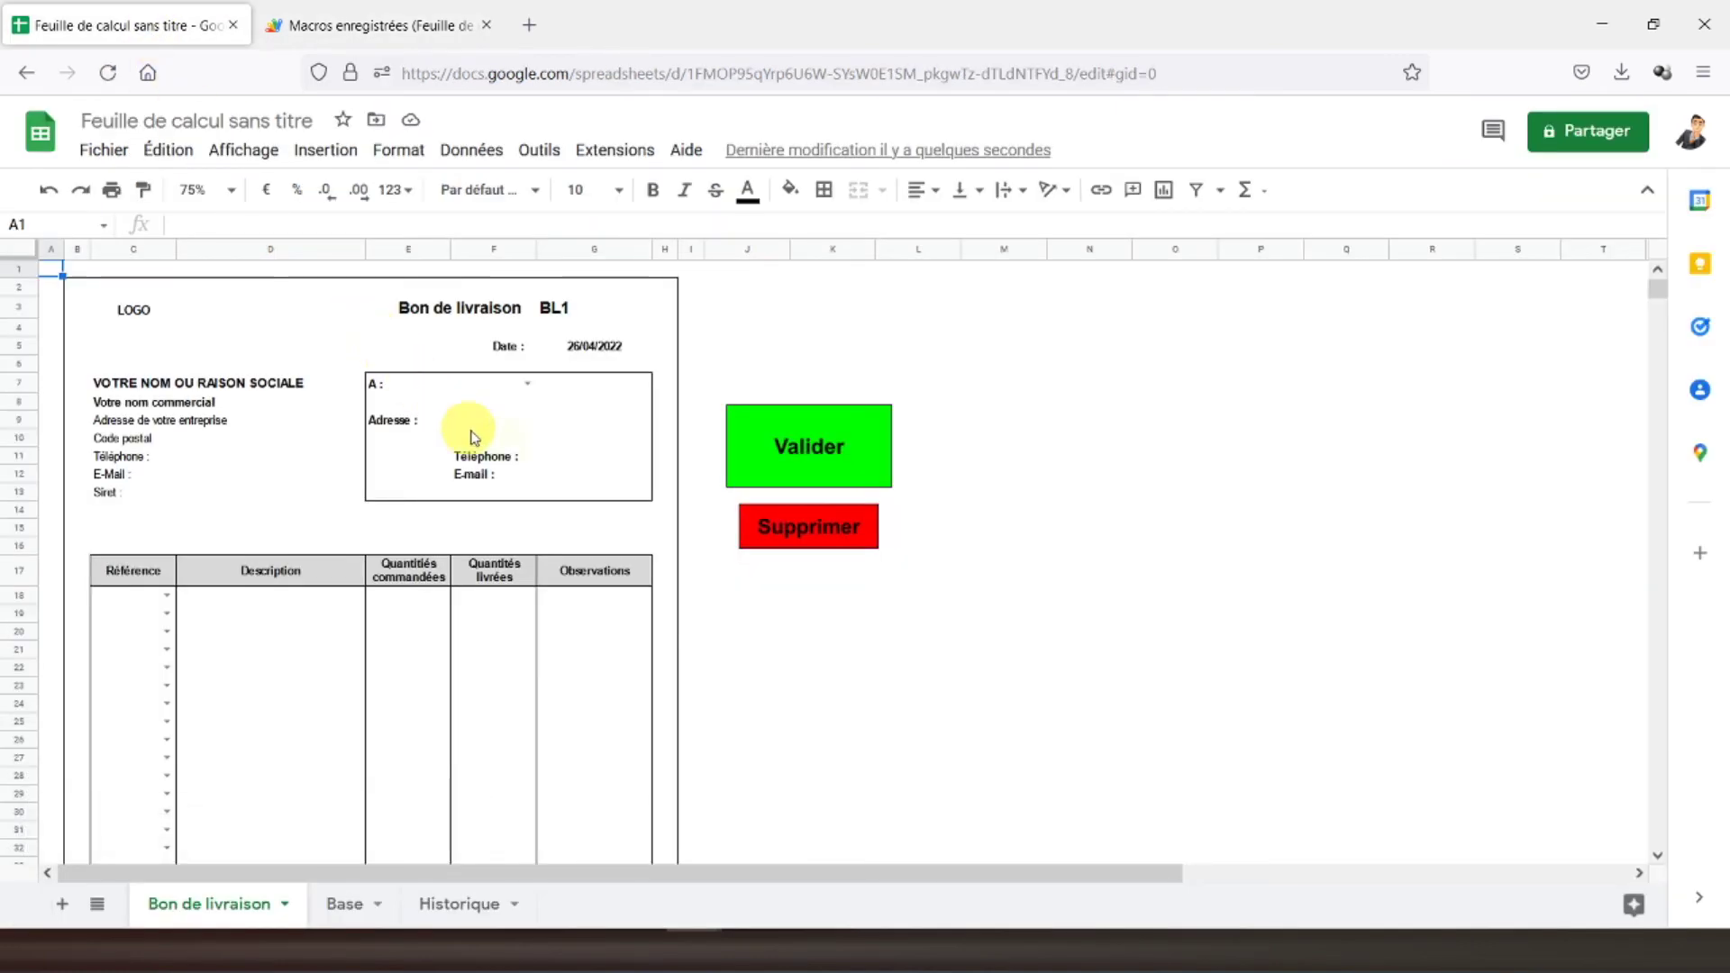
- Enter test data: client AER and reference A001 with 1 ordered and 2 delivered
{"action": "left_click", "coordinate": [731, 603]}
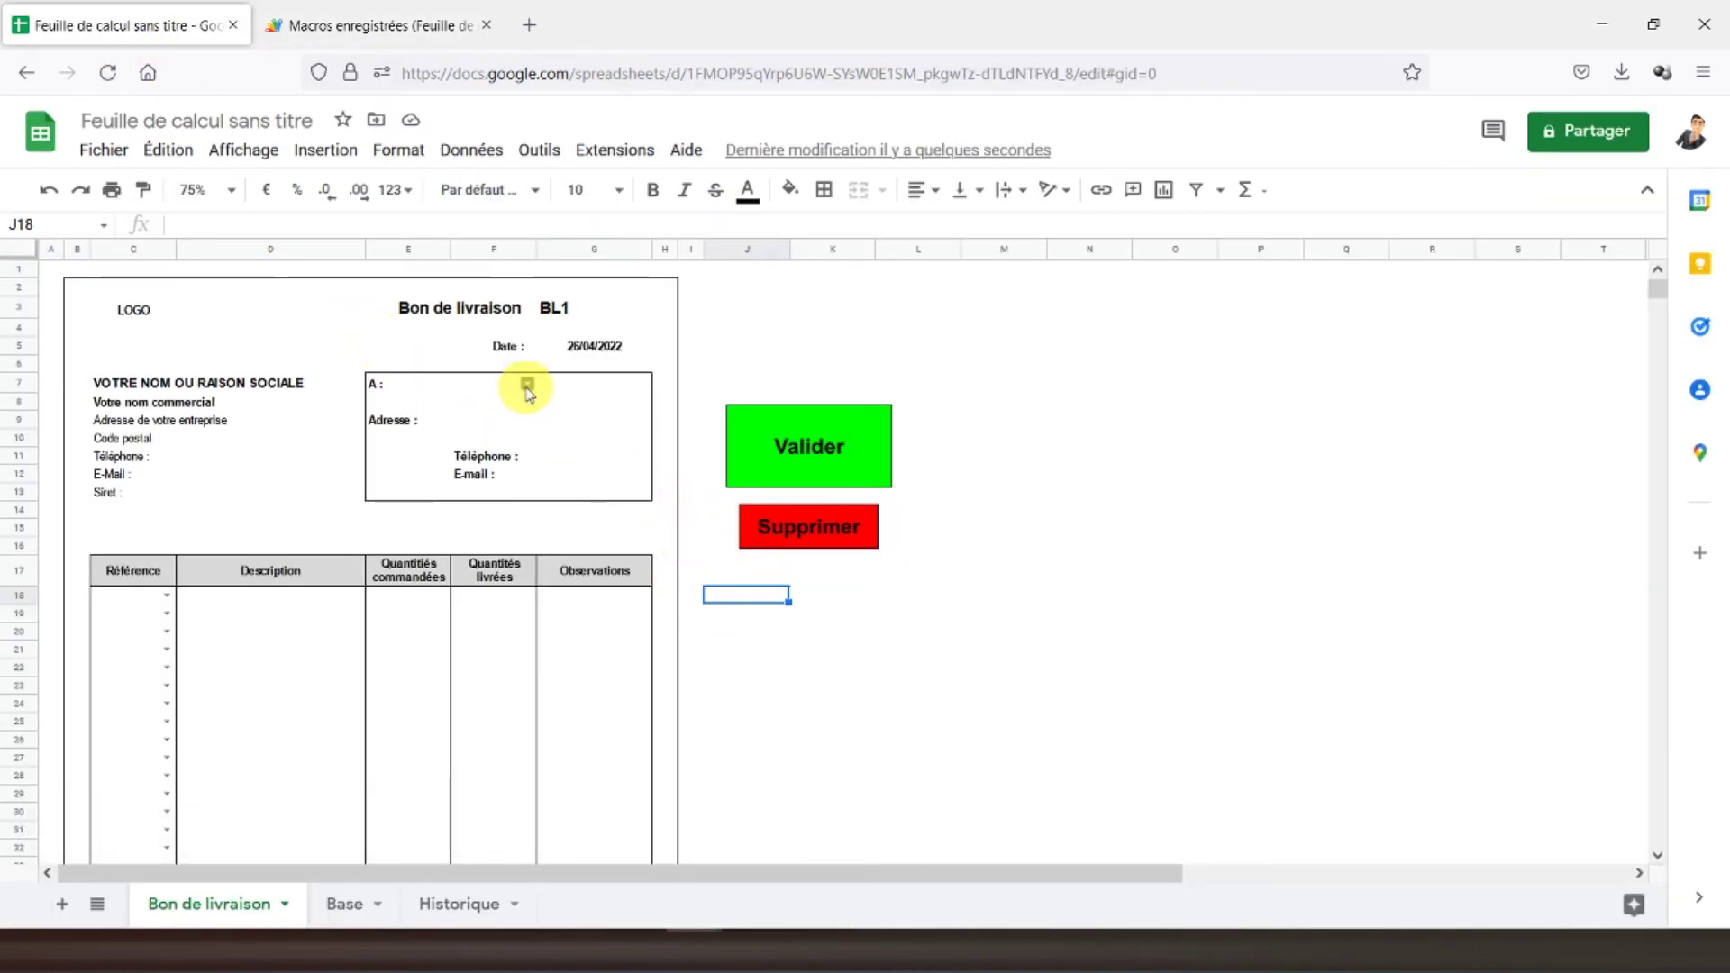
{"action": "left_click", "coordinate": [527, 384]}
{"action": "left_click", "coordinate": [507, 414]}
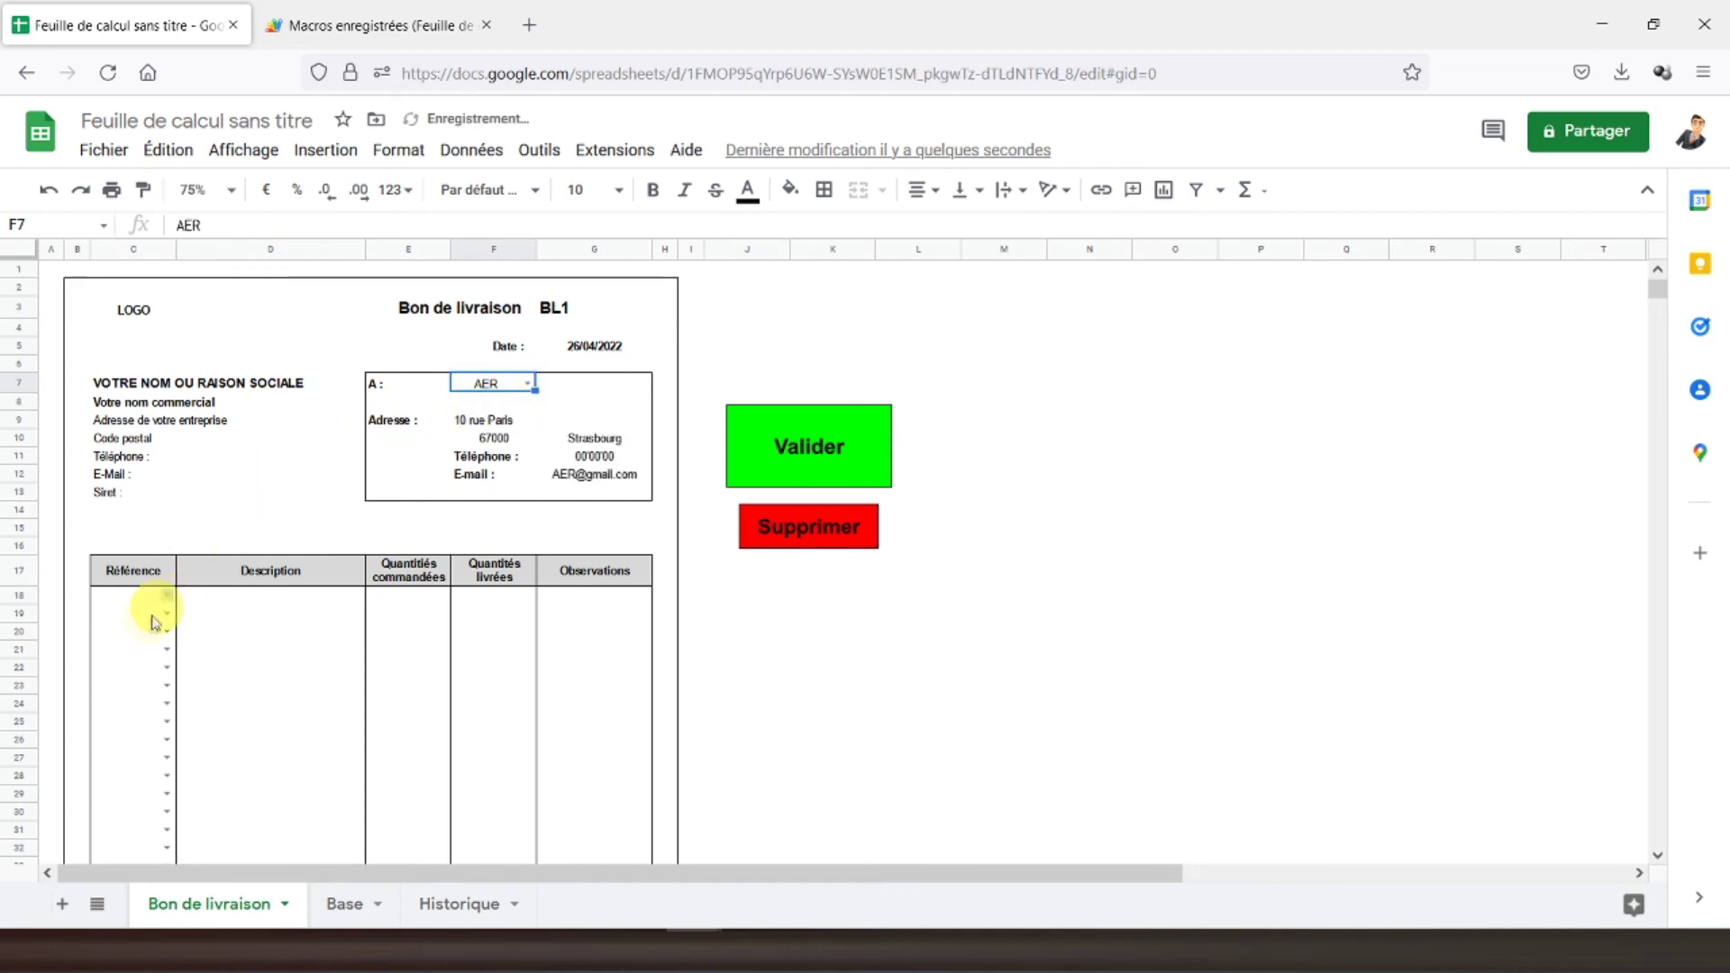
{"action": "left_click", "coordinate": [165, 594]}
{"action": "left_click", "coordinate": [141, 630]}
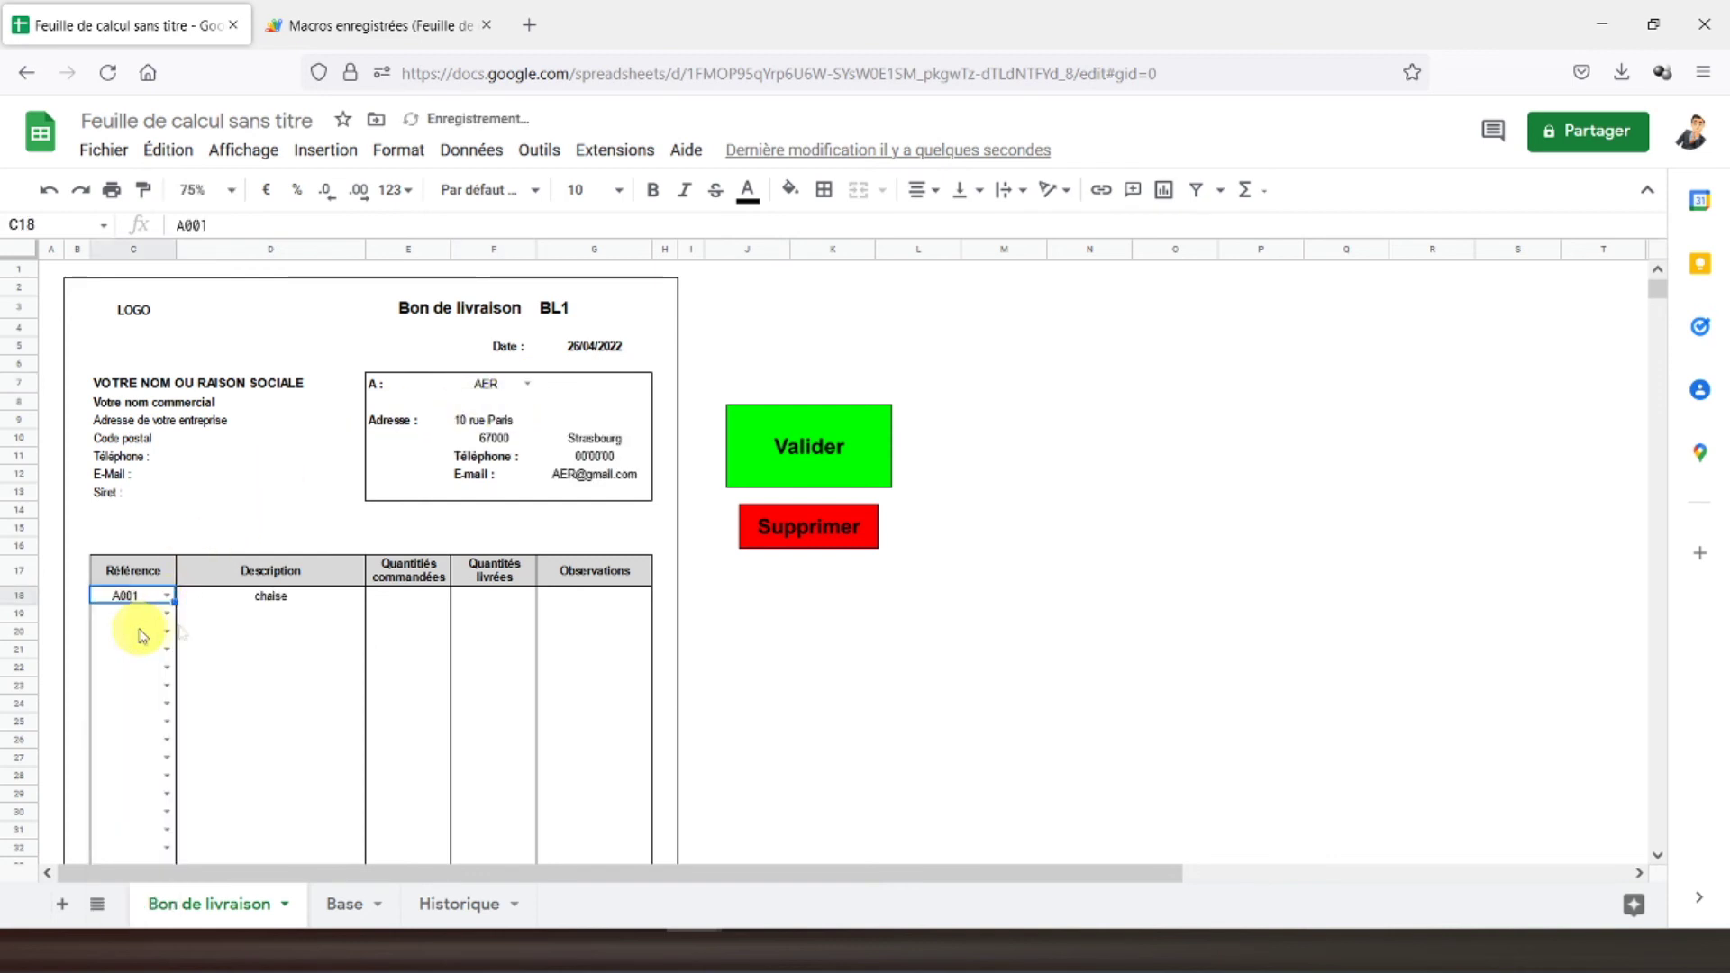
{"action": "left_click", "coordinate": [435, 598]}
{"action": "type", "text": "1"}
{"action": "key", "text": "Tab"}
{"action": "type", "text": "2"}
{"action": "key", "text": "Return"}
{"action": "left_click", "coordinate": [776, 535]}
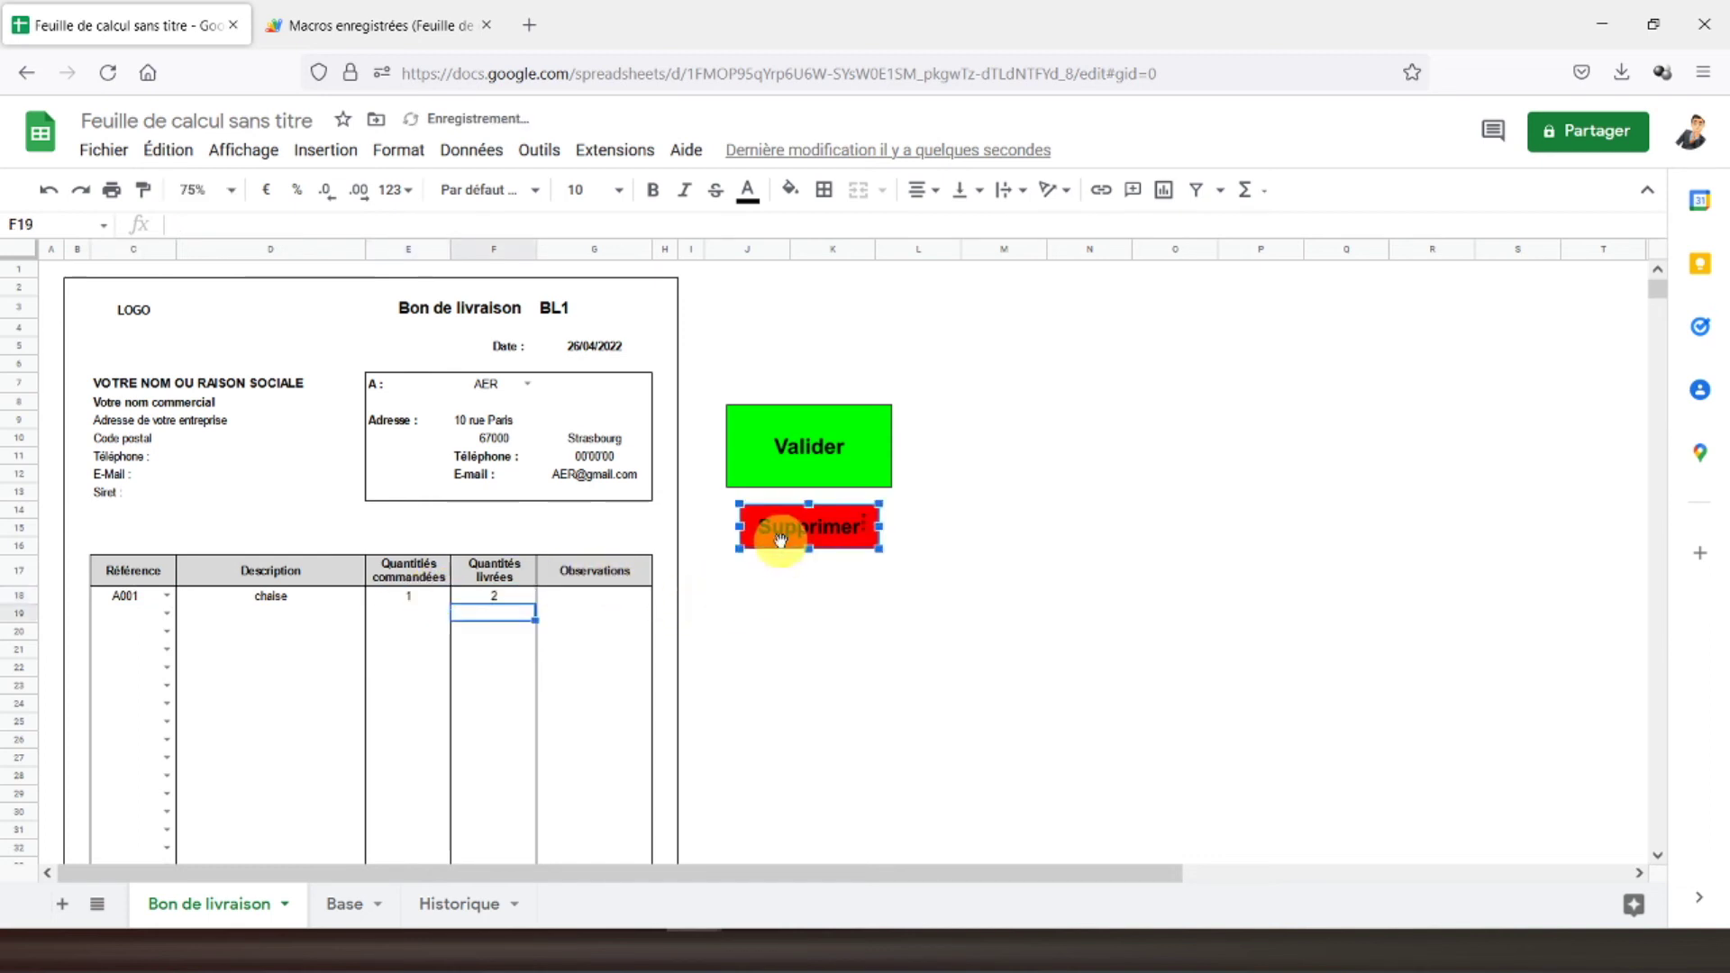
- Assign the 'sup' script to the red Supprimer drawing
{"action": "left_click", "coordinate": [863, 521]}
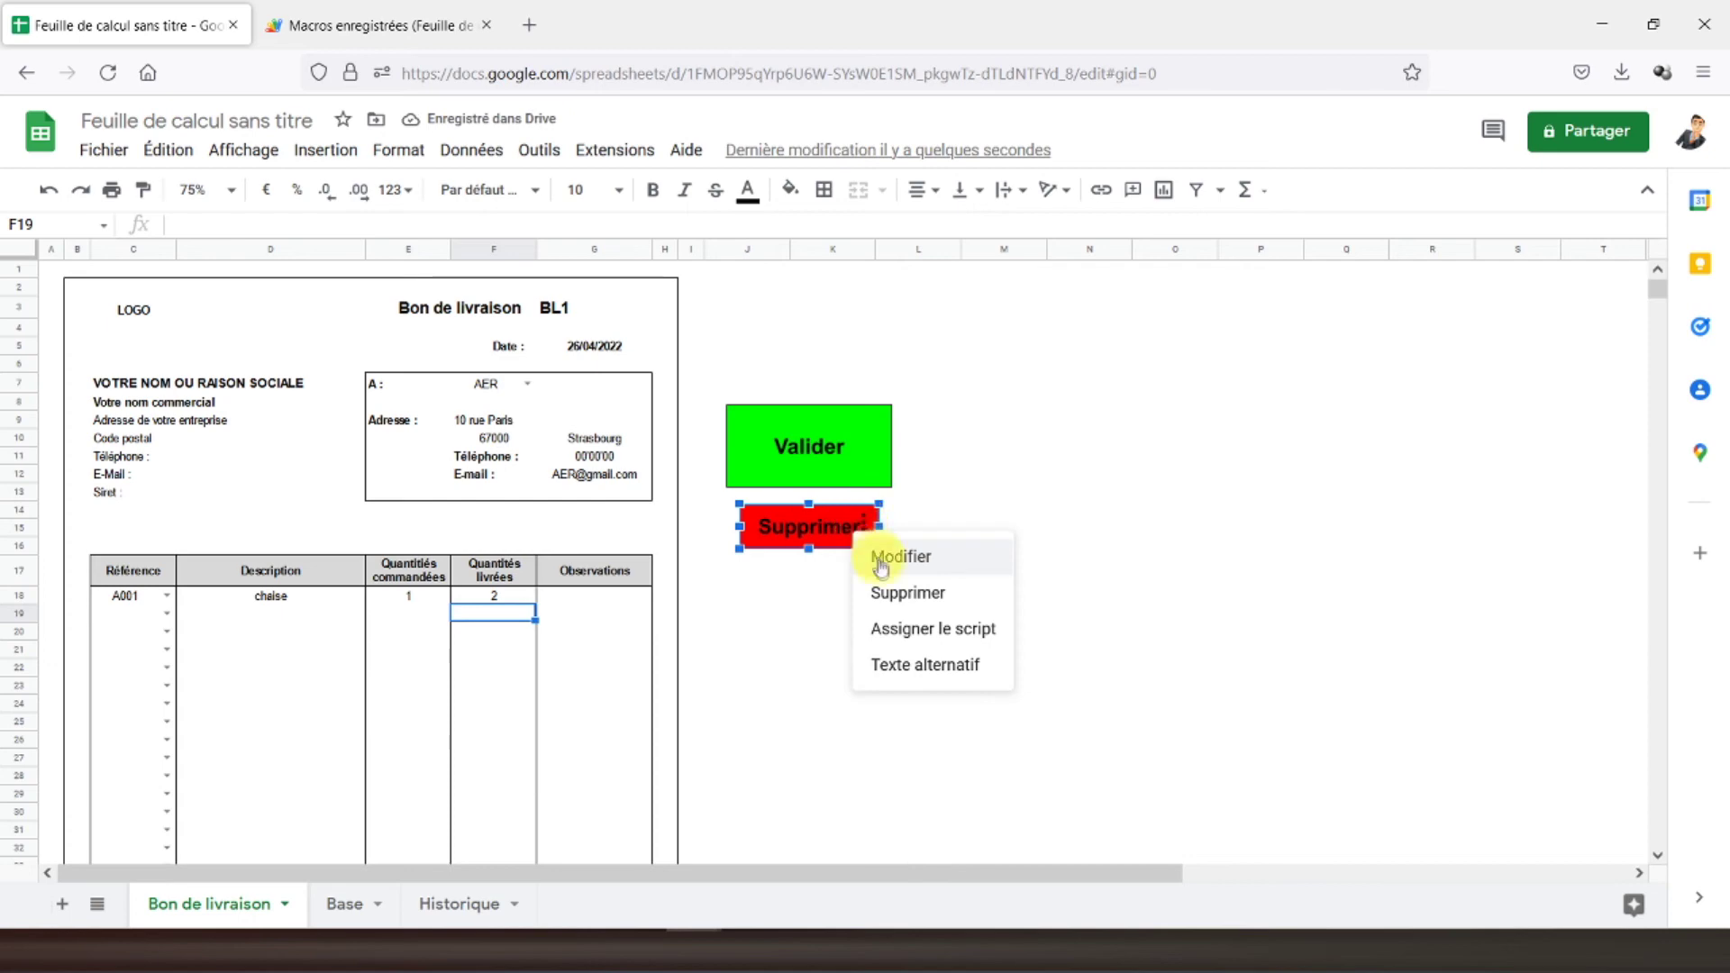
{"action": "left_click", "coordinate": [913, 637]}
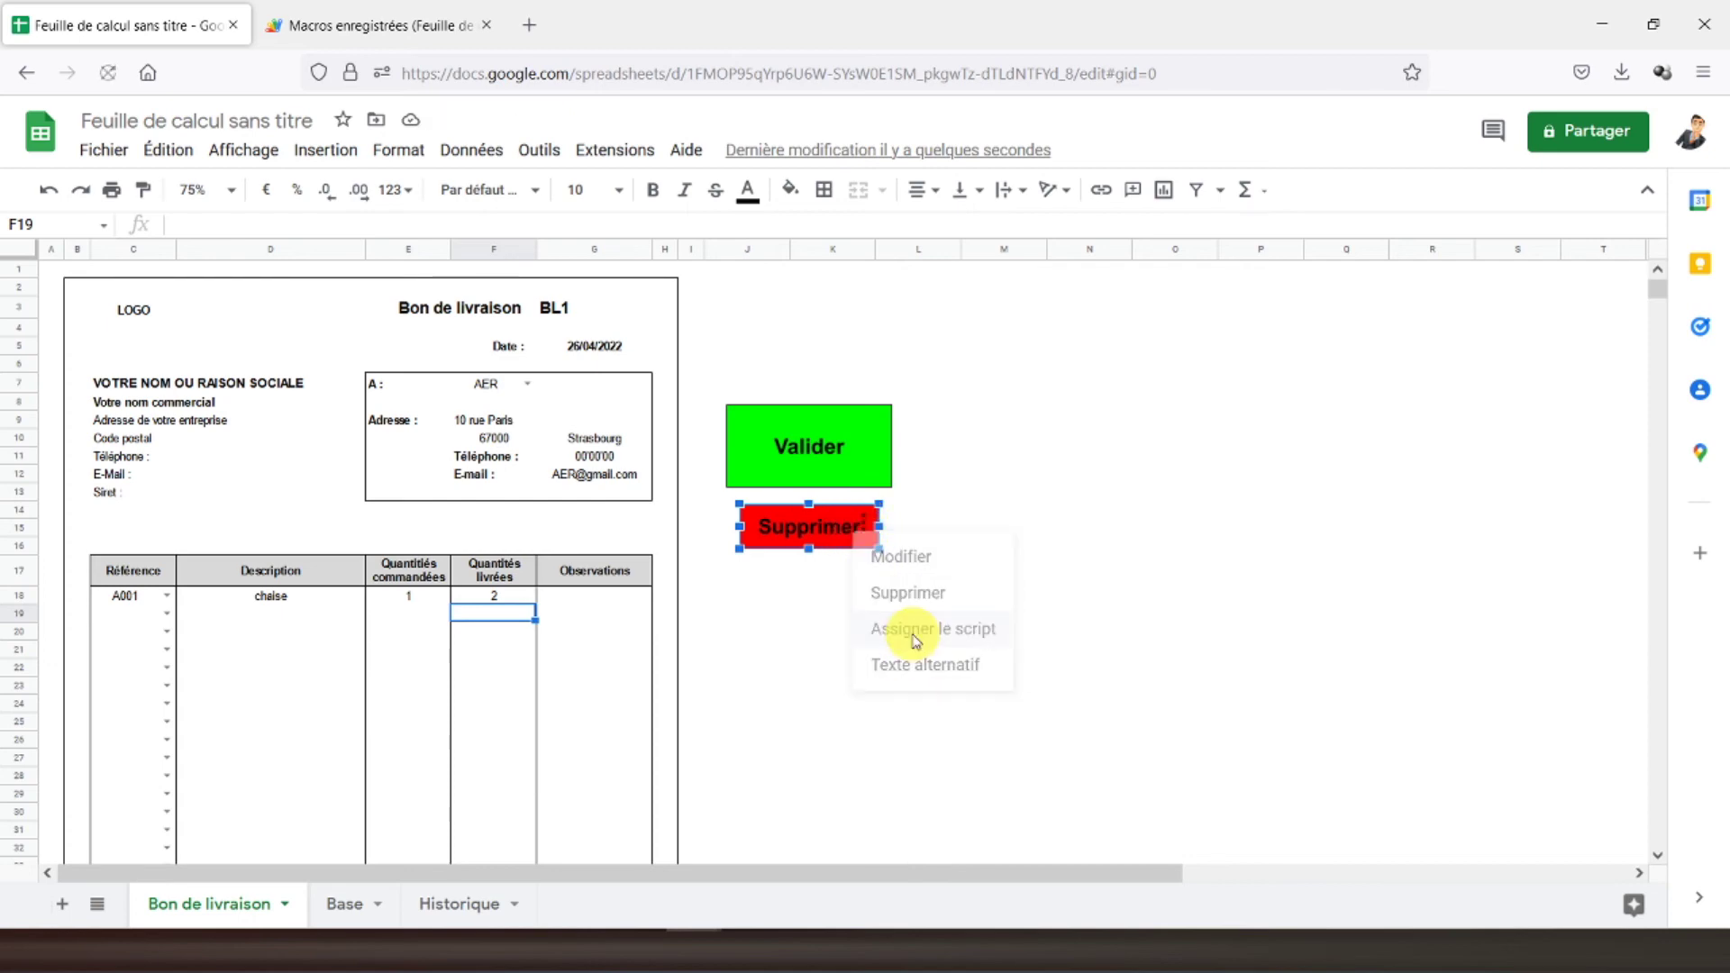
{"action": "type", "text": "sup"}
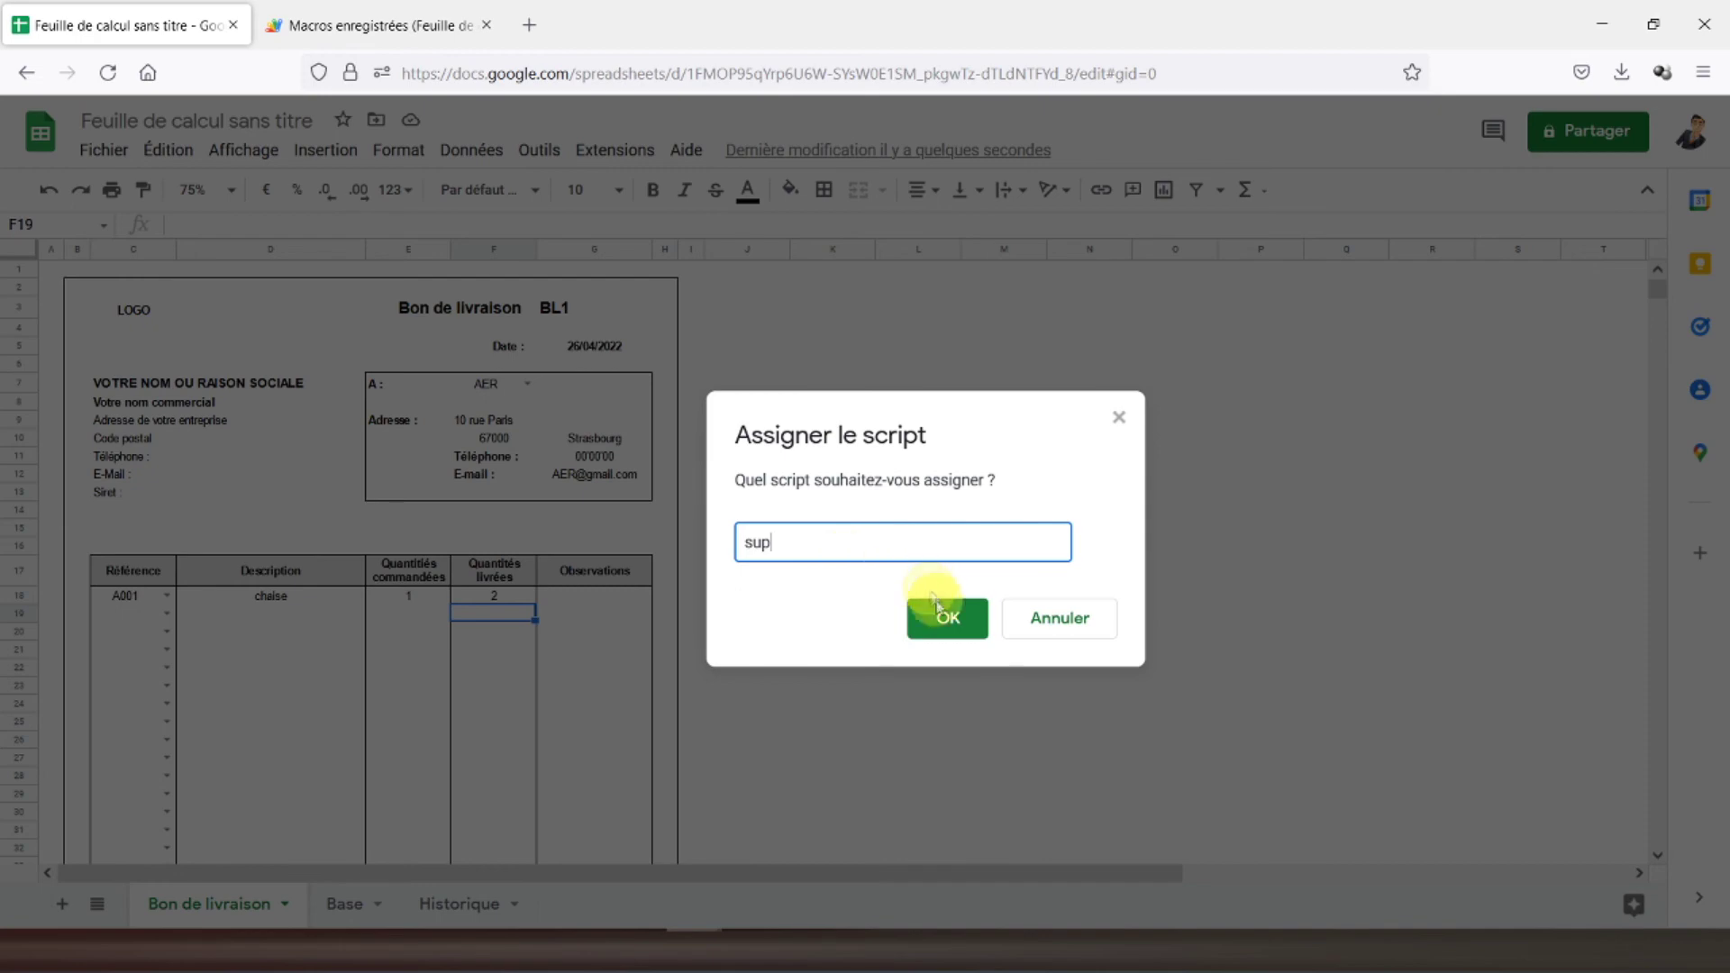
{"action": "left_click", "coordinate": [942, 614]}
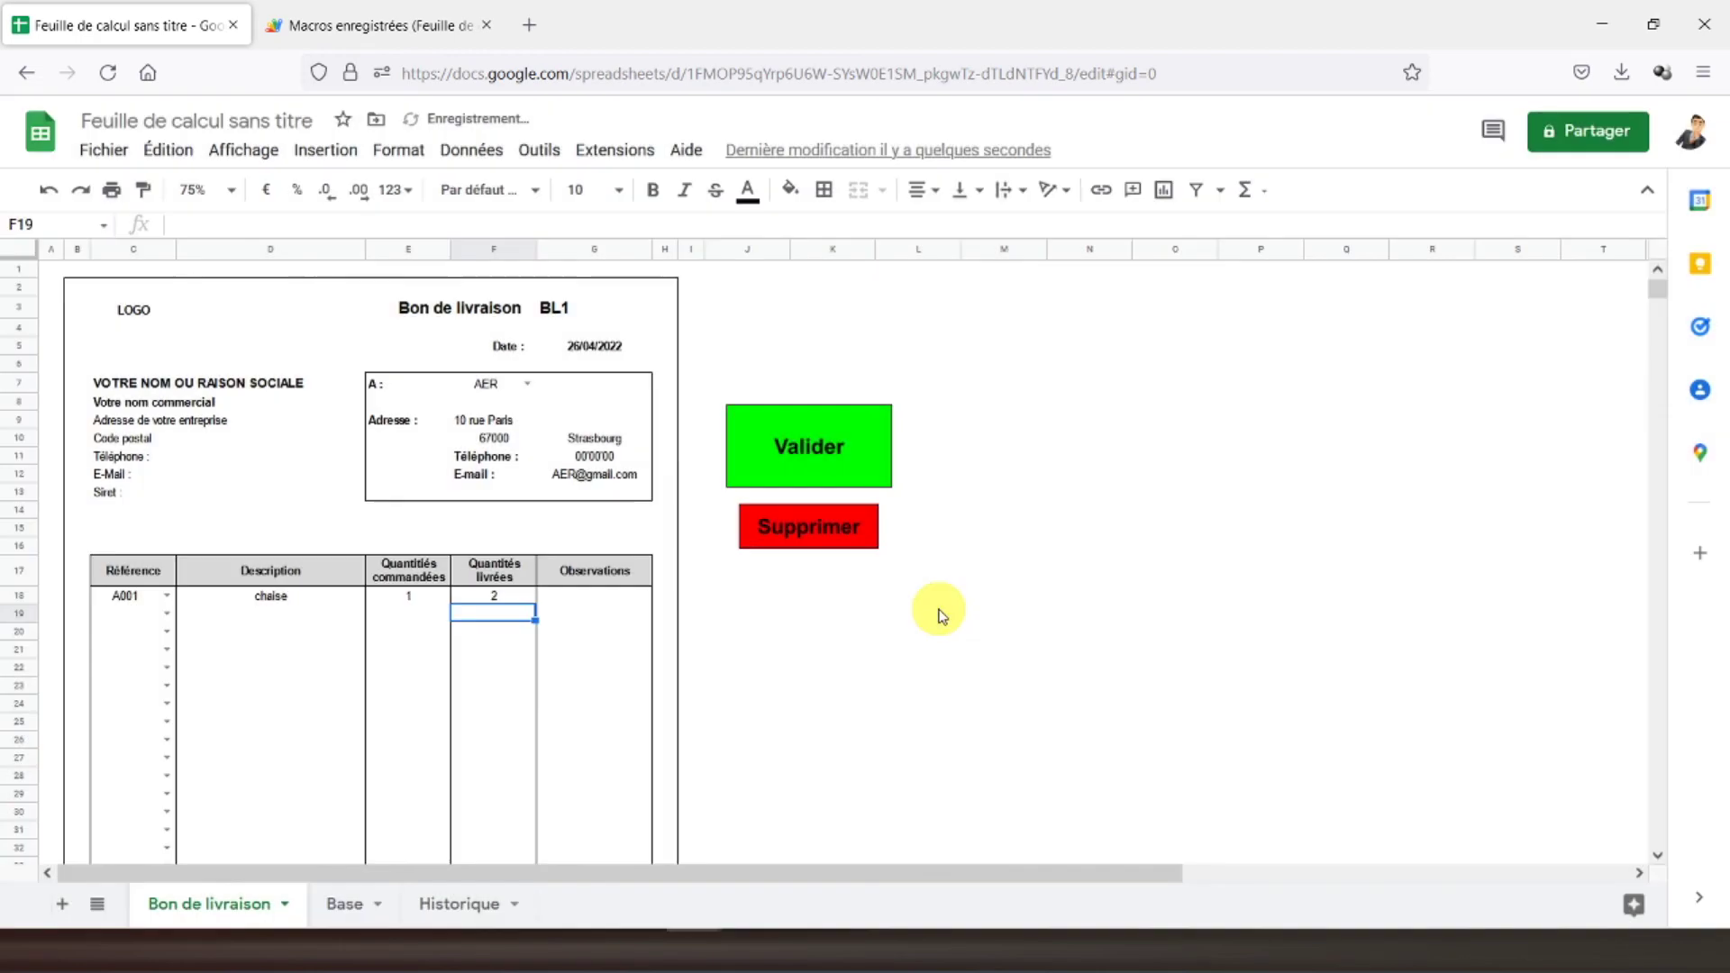
{"action": "left_click", "coordinate": [386, 25]}
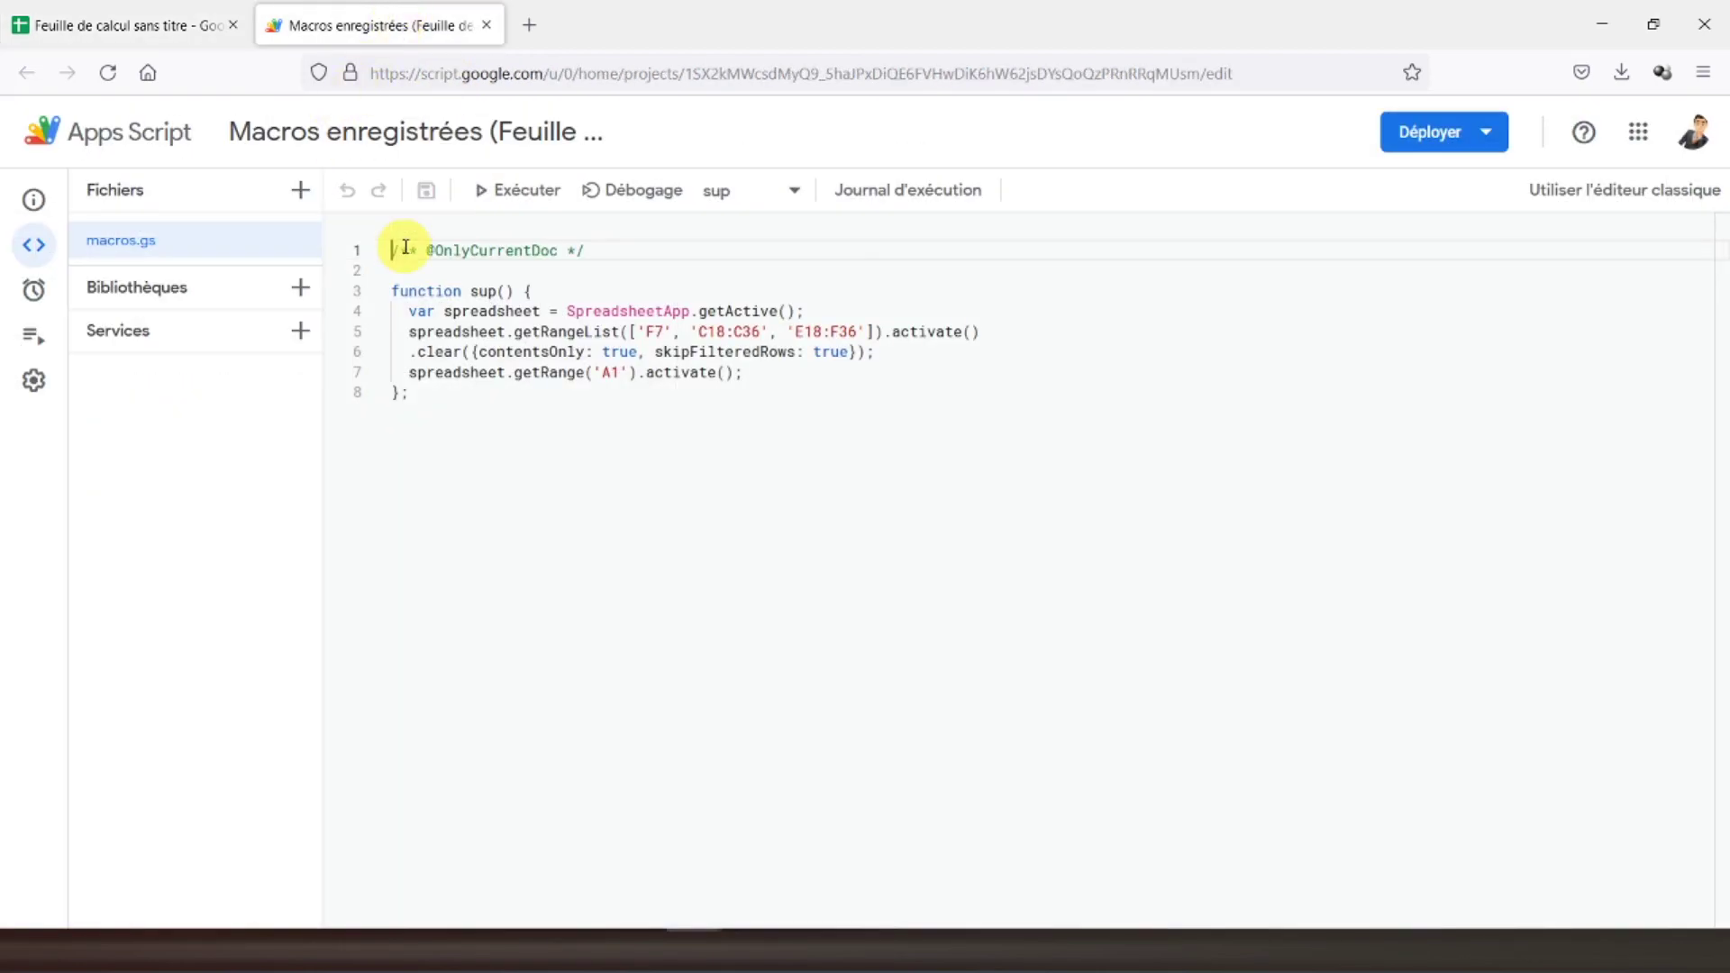
{"action": "left_click", "coordinate": [111, 22]}
{"action": "left_click", "coordinate": [747, 666]}
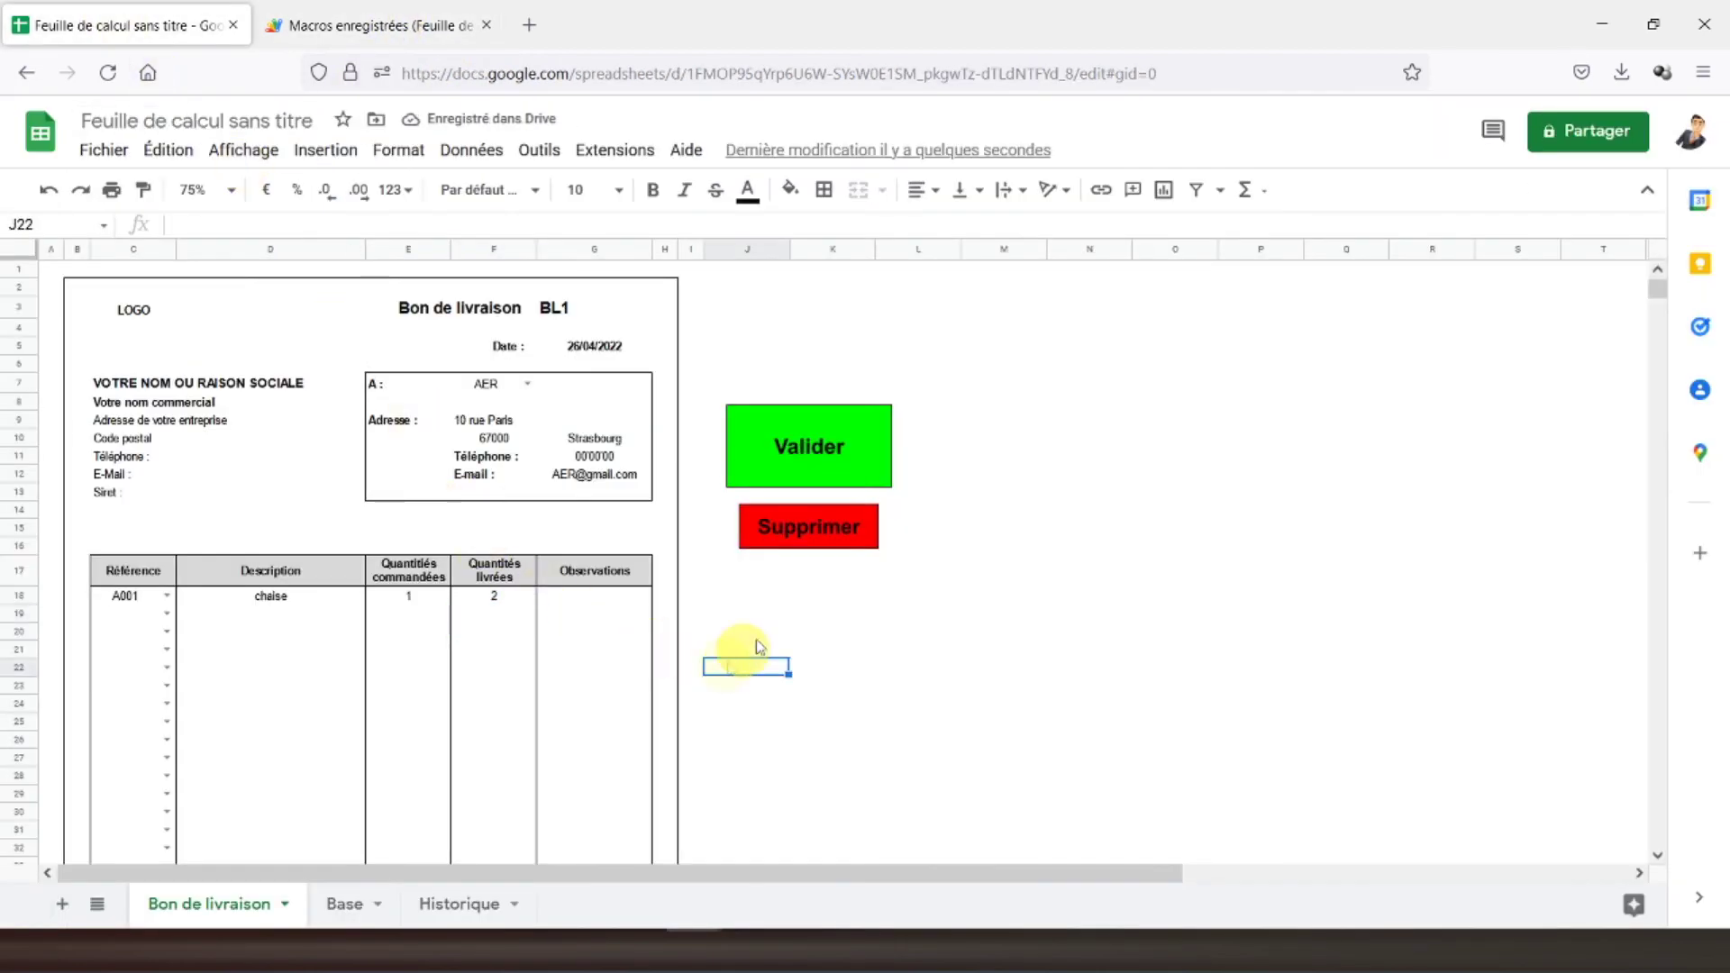
- Authorise the Supprimer script, then run it to empty delivery note BL1
{"action": "left_click", "coordinate": [806, 535]}
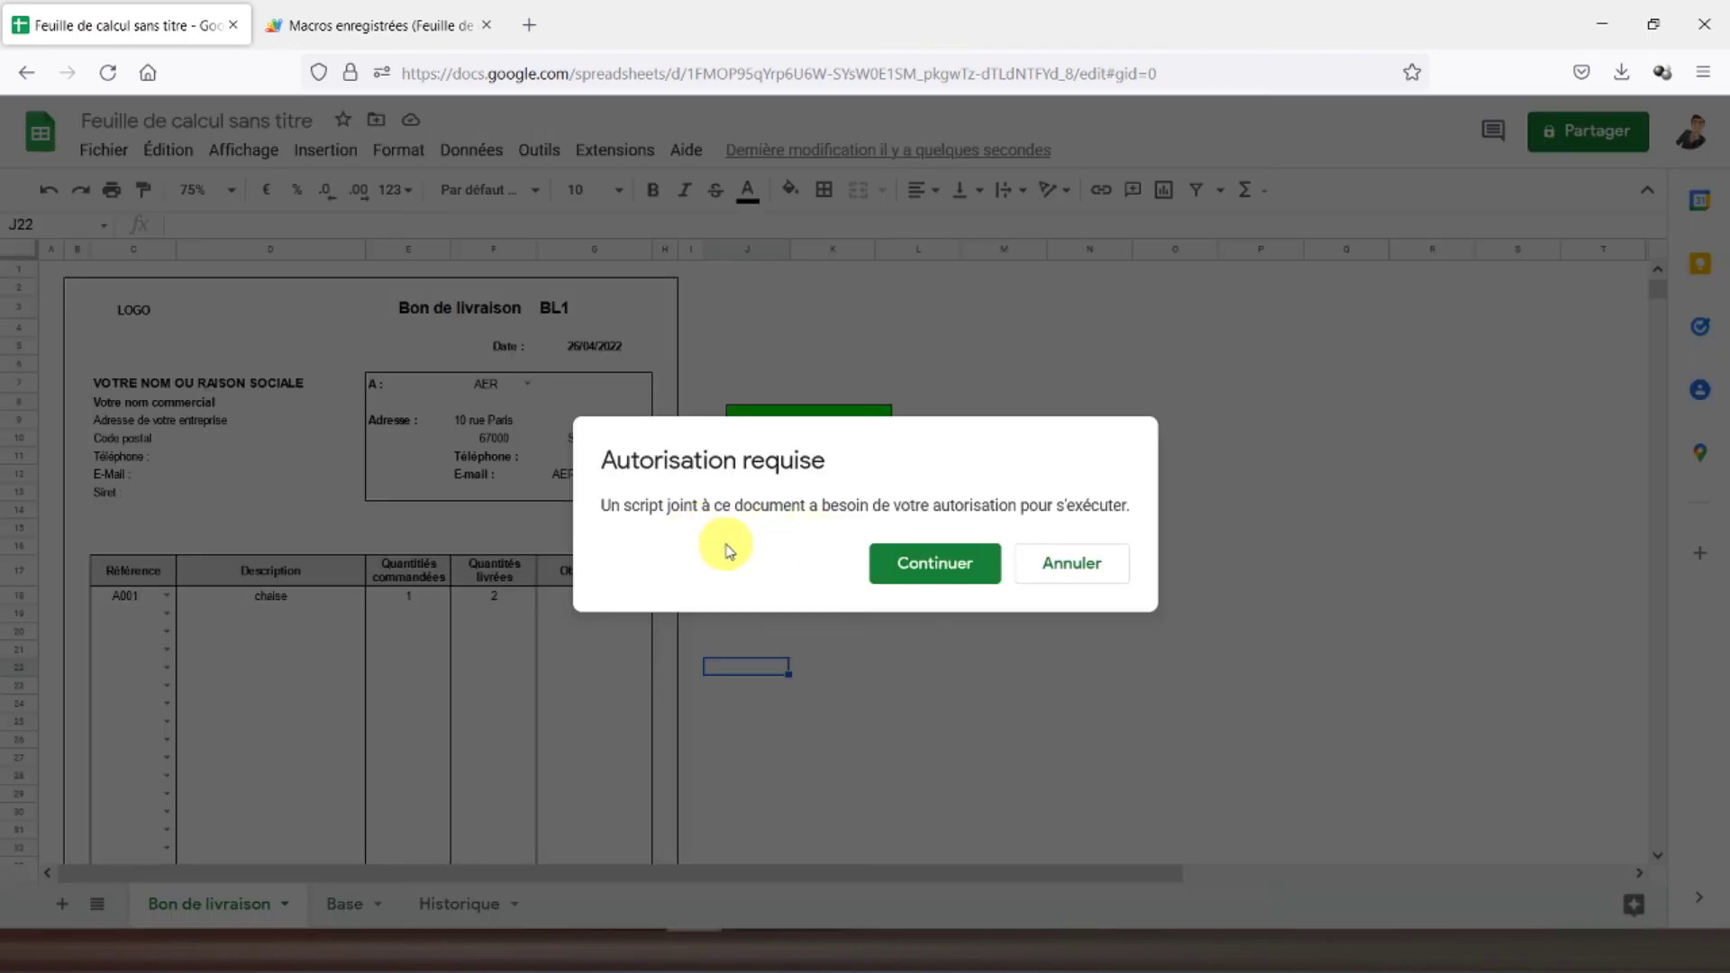
{"action": "left_click", "coordinate": [905, 575]}
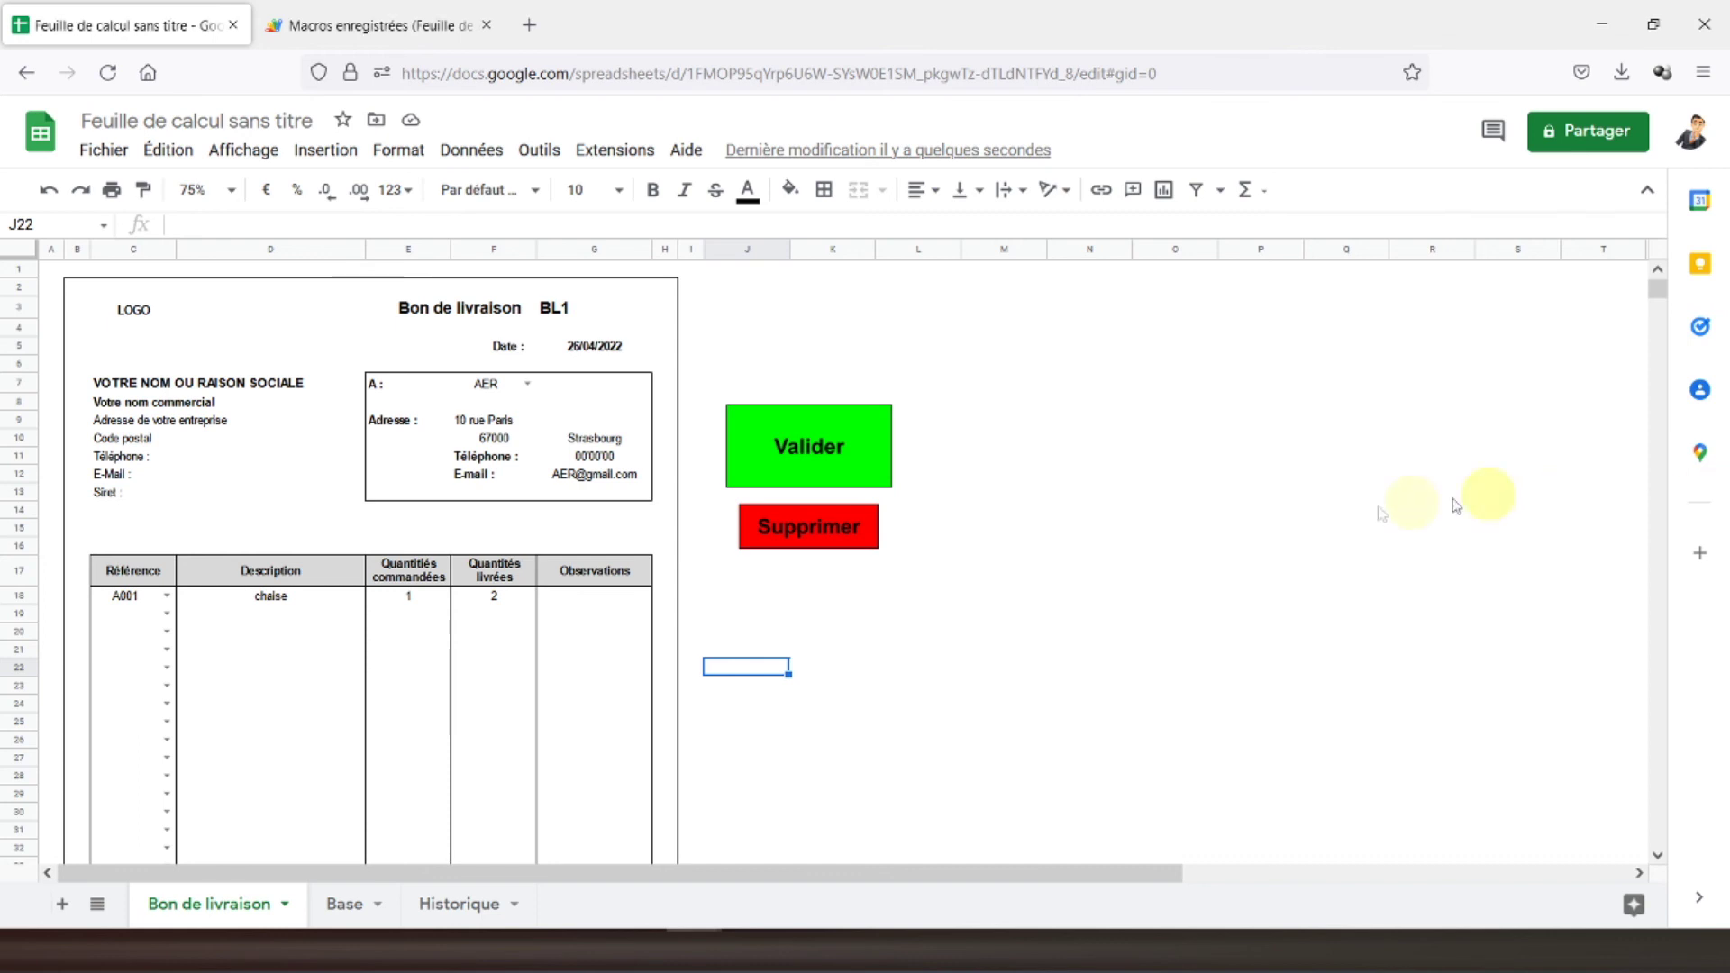
{"action": "left_click", "coordinate": [813, 640]}
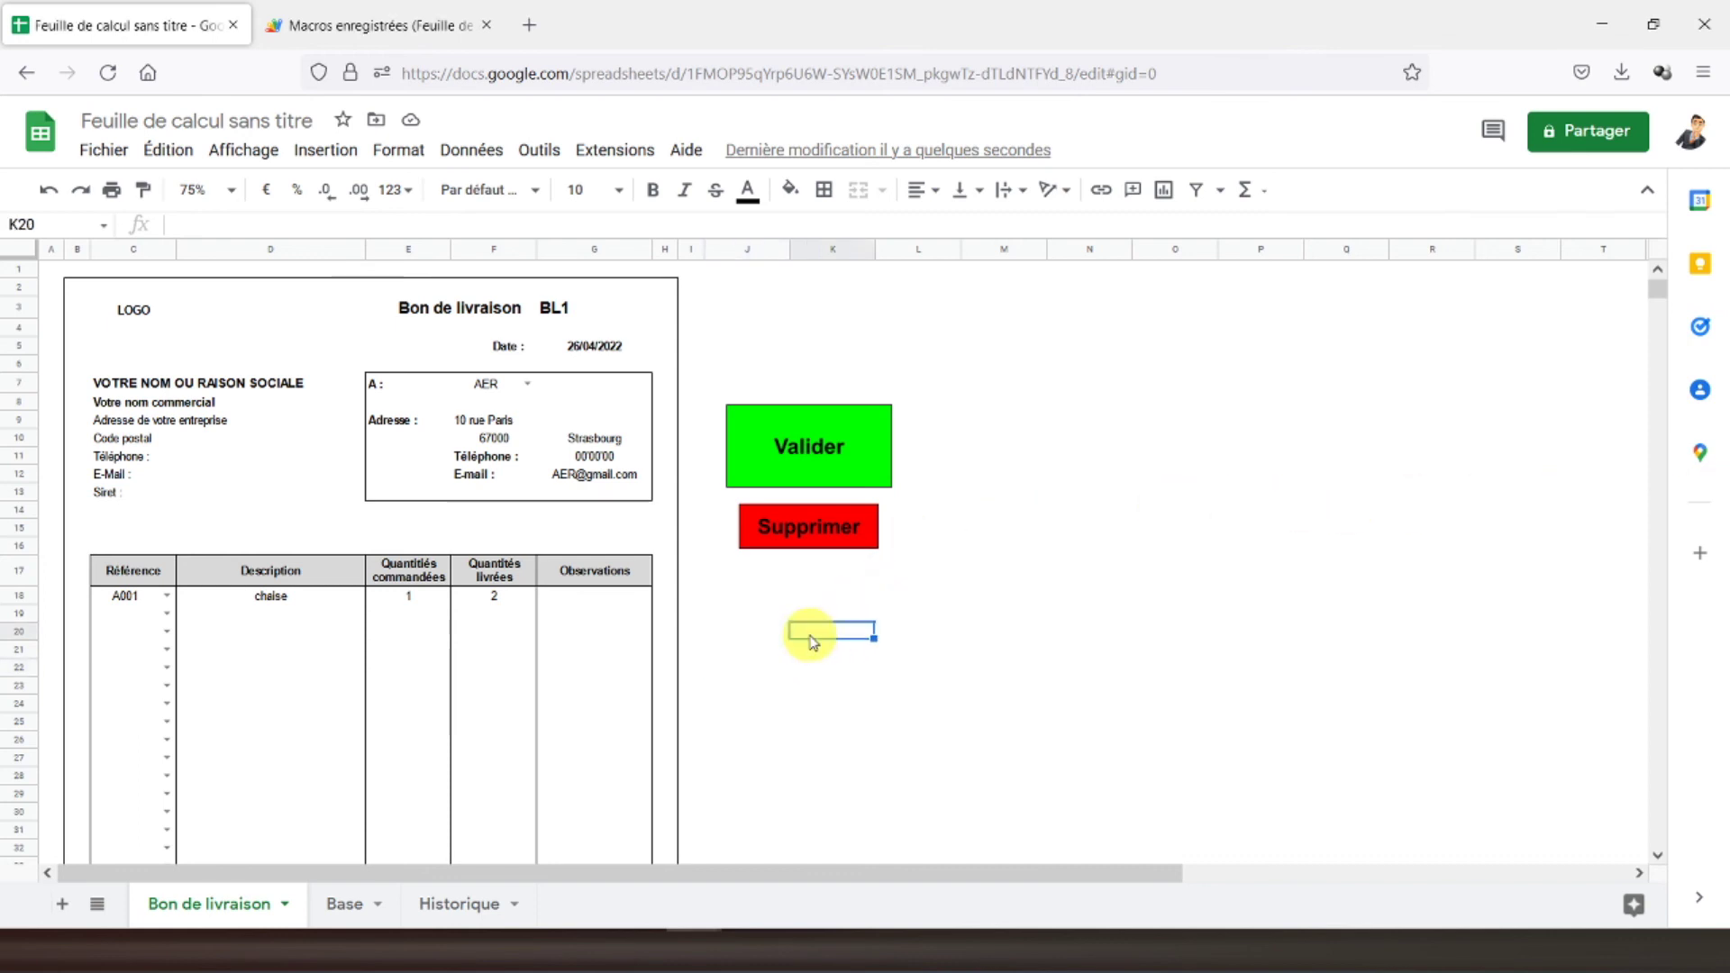
{"action": "left_click", "coordinate": [802, 536]}
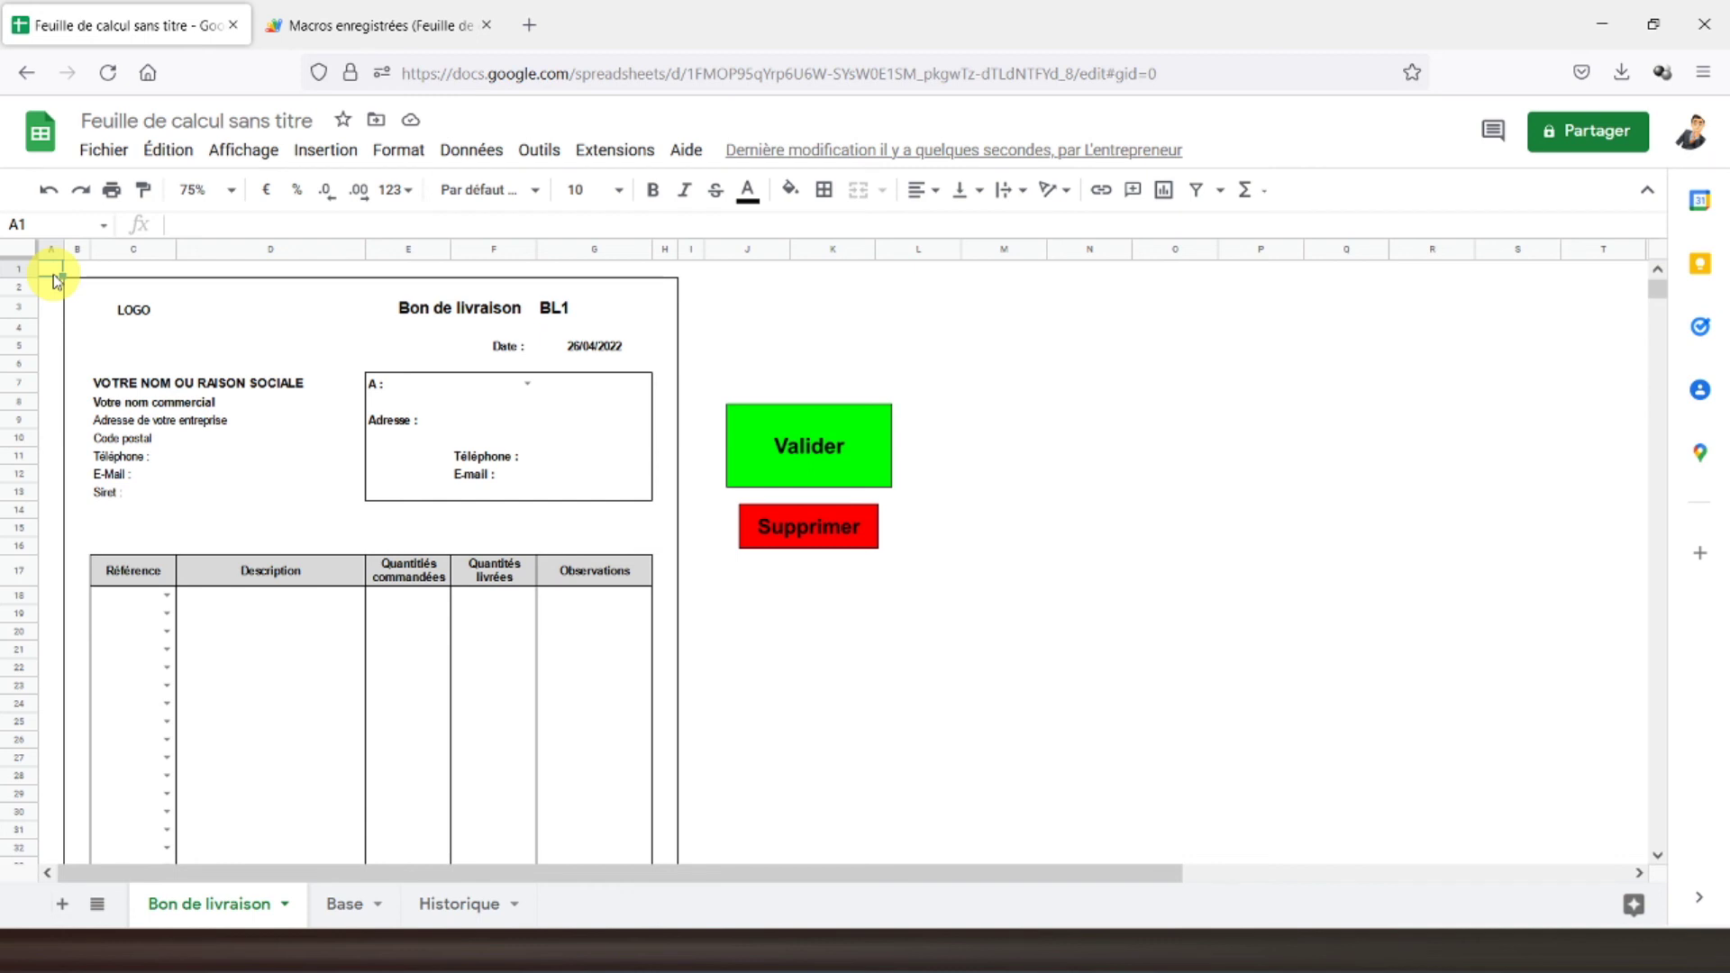
{"action": "left_click", "coordinate": [527, 383]}
- Choose client AER and references A001, A002 and A003 in C18:C20
{"action": "left_click", "coordinate": [486, 407]}
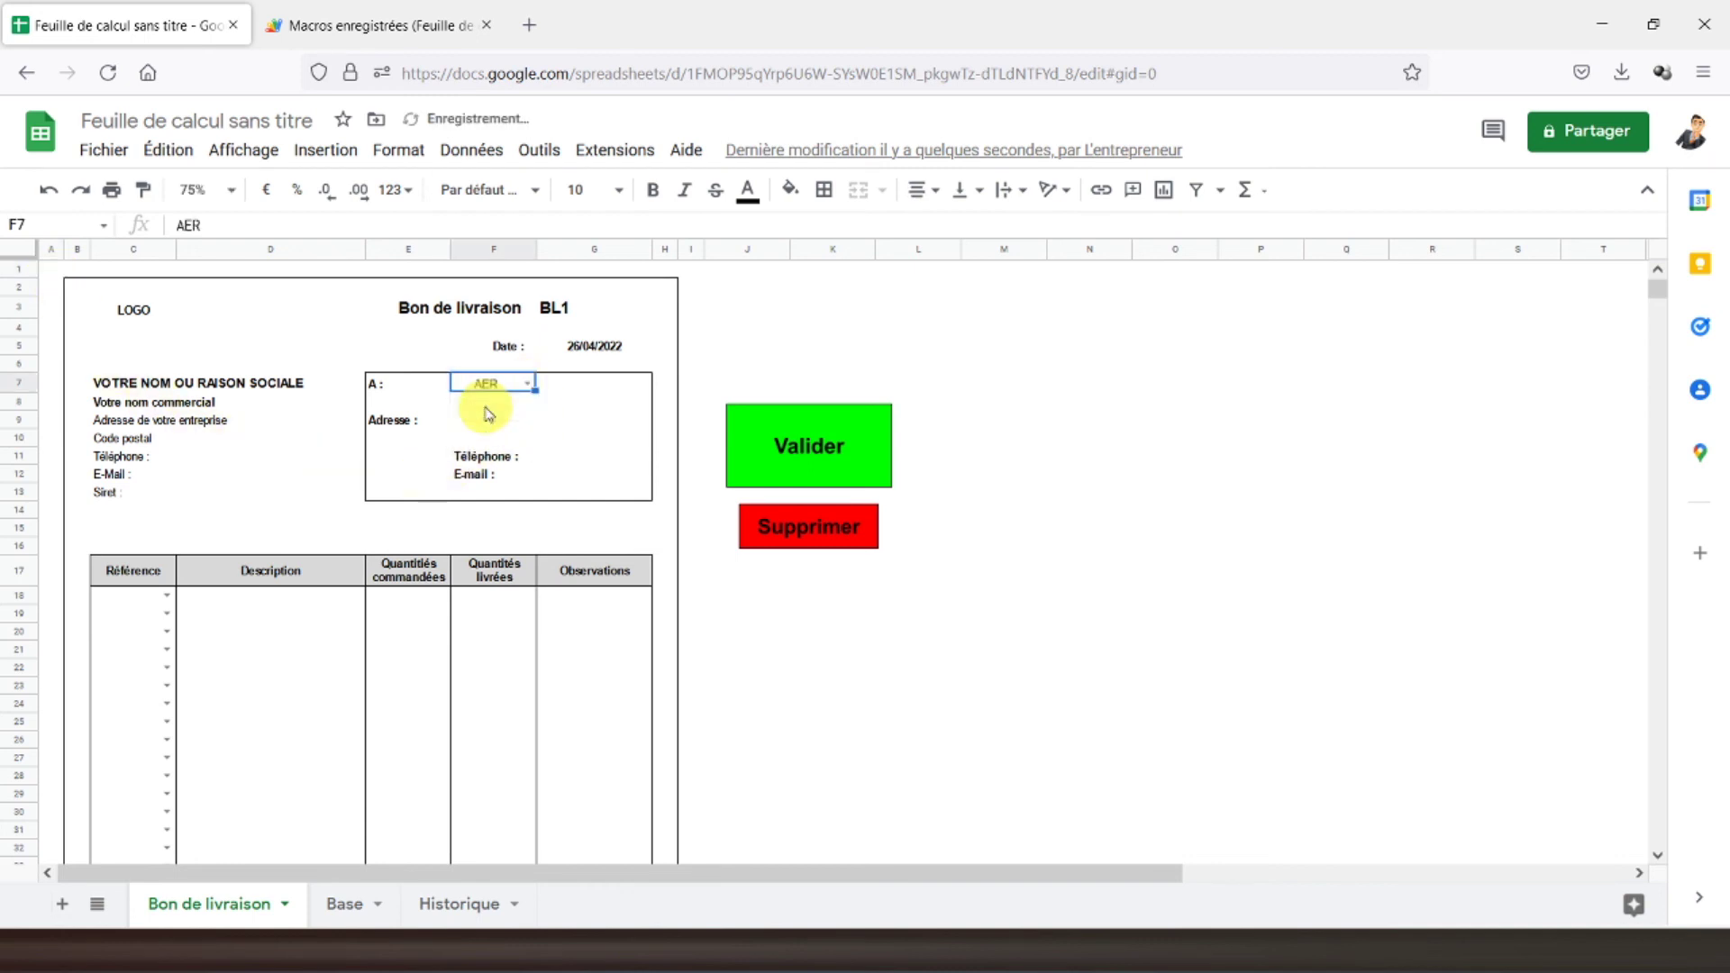
{"action": "left_click", "coordinate": [166, 595]}
{"action": "left_click", "coordinate": [142, 622]}
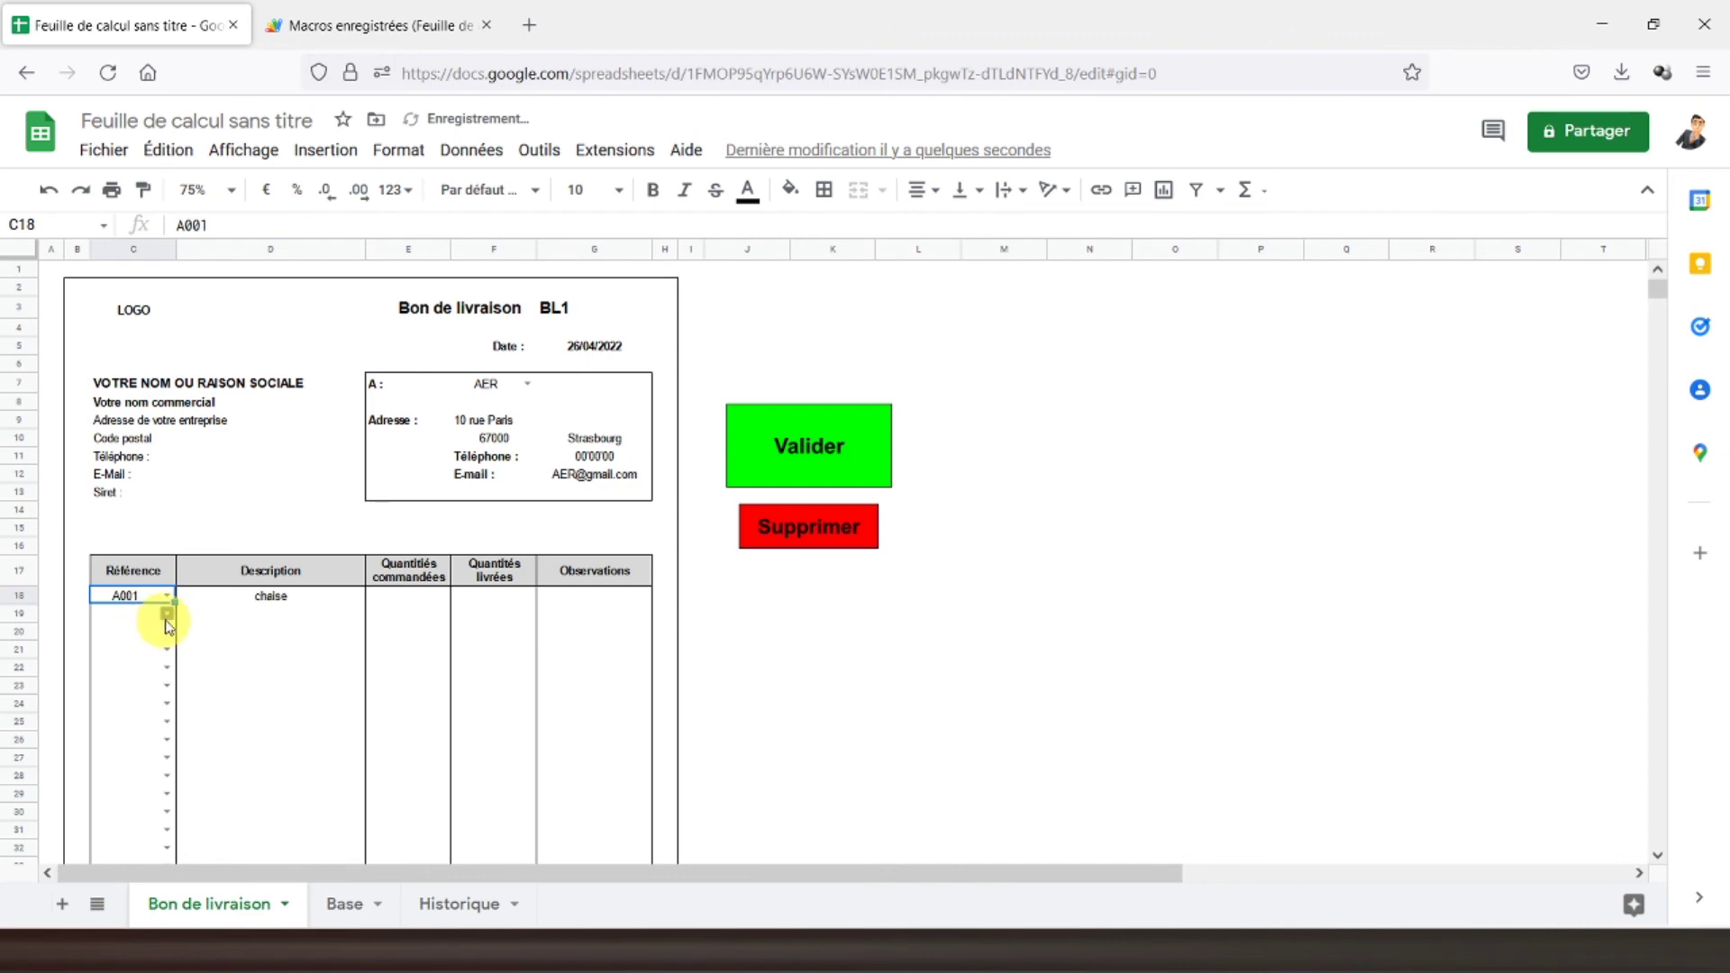
{"action": "left_click", "coordinate": [166, 614]}
{"action": "left_click", "coordinate": [132, 677]}
{"action": "left_click", "coordinate": [162, 632]}
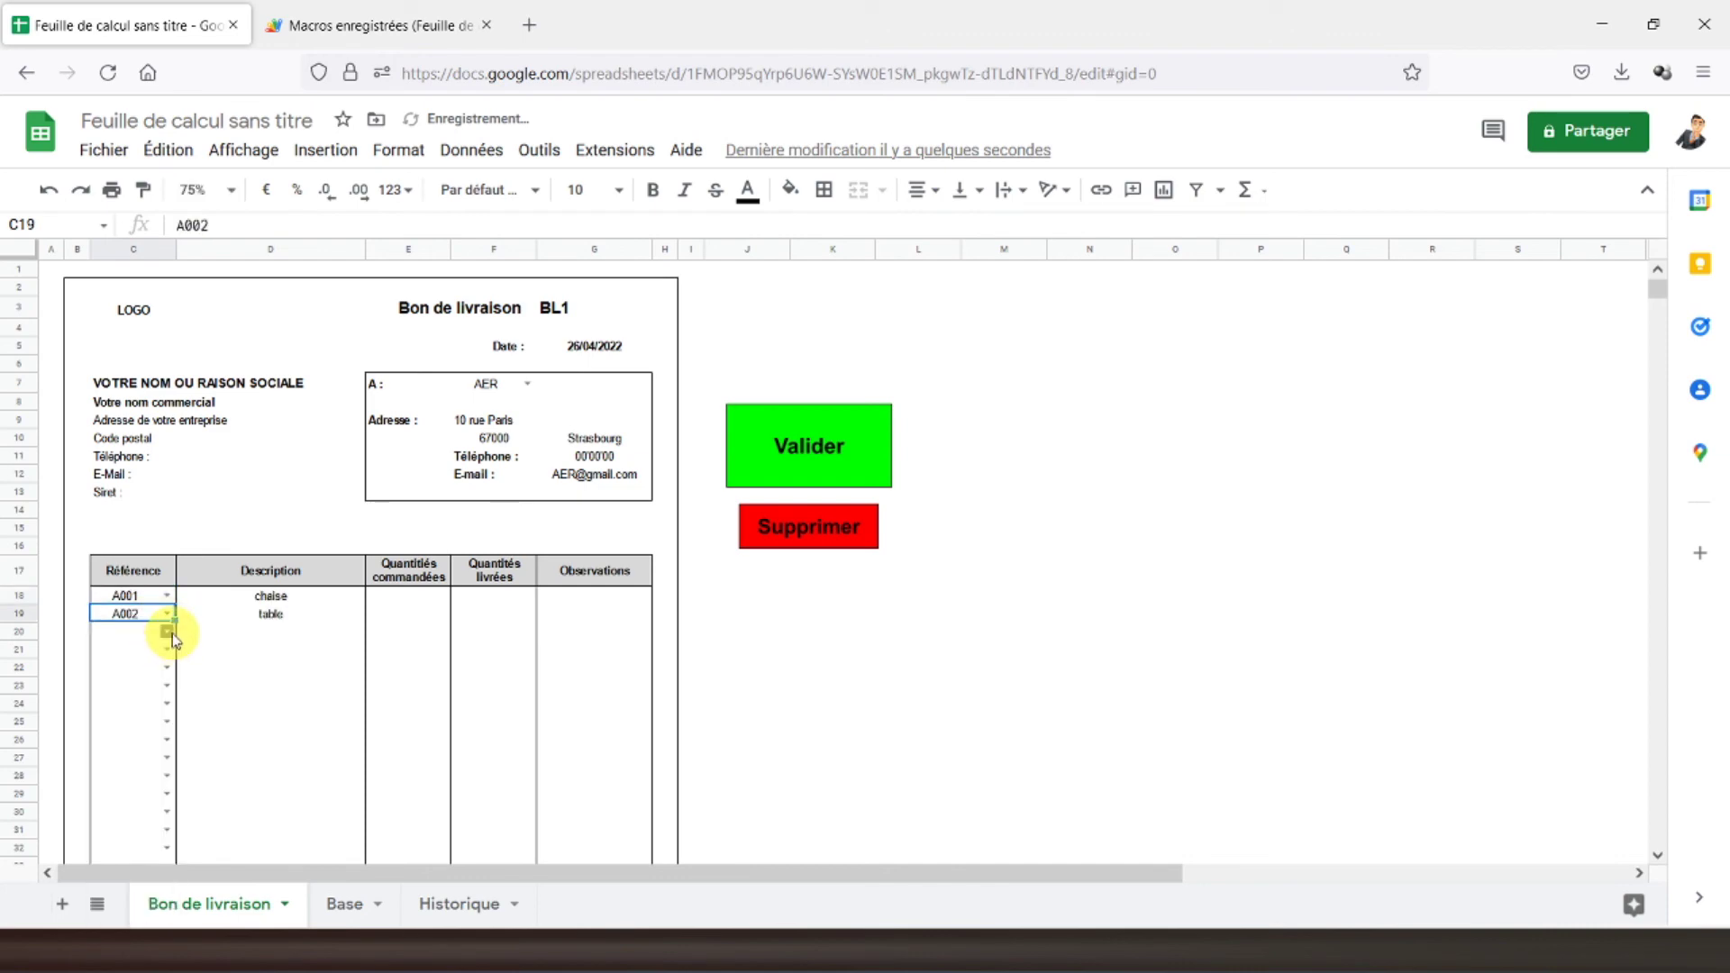
{"action": "left_click", "coordinate": [168, 630]}
{"action": "left_click", "coordinate": [138, 718]}
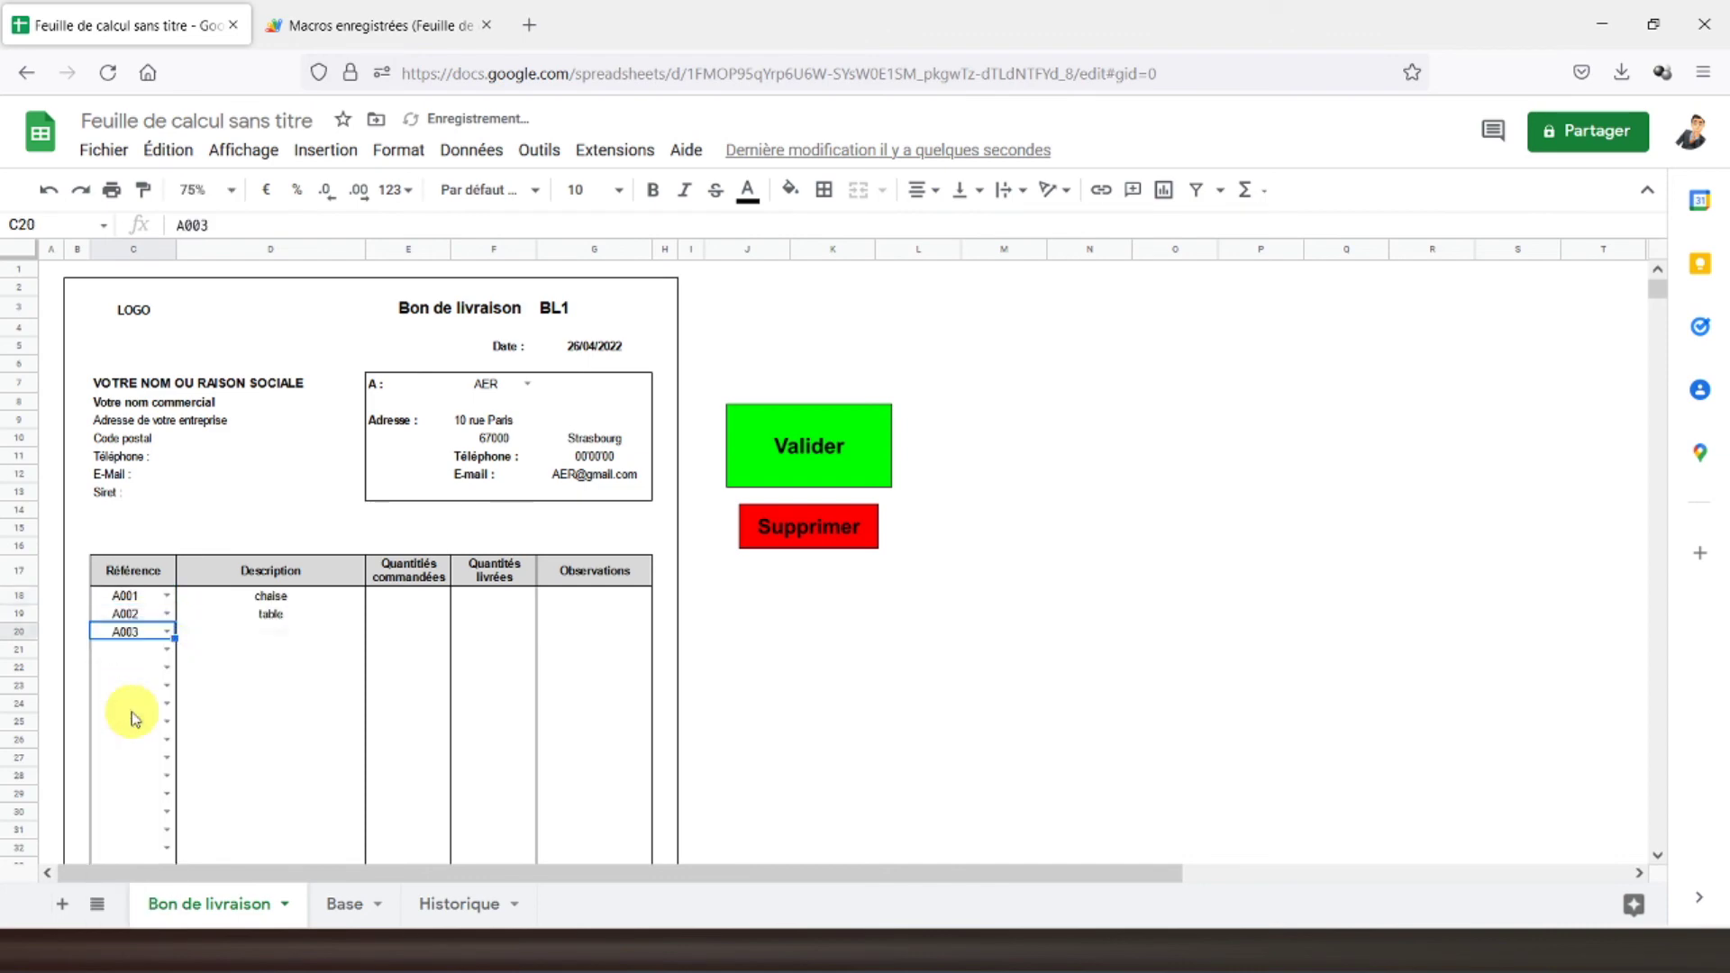
- Enter ordered/delivered quantities 20/20, 25/20 and 12/11, then view the Historique sheet
{"action": "left_click", "coordinate": [387, 602]}
{"action": "type", "text": "20"}
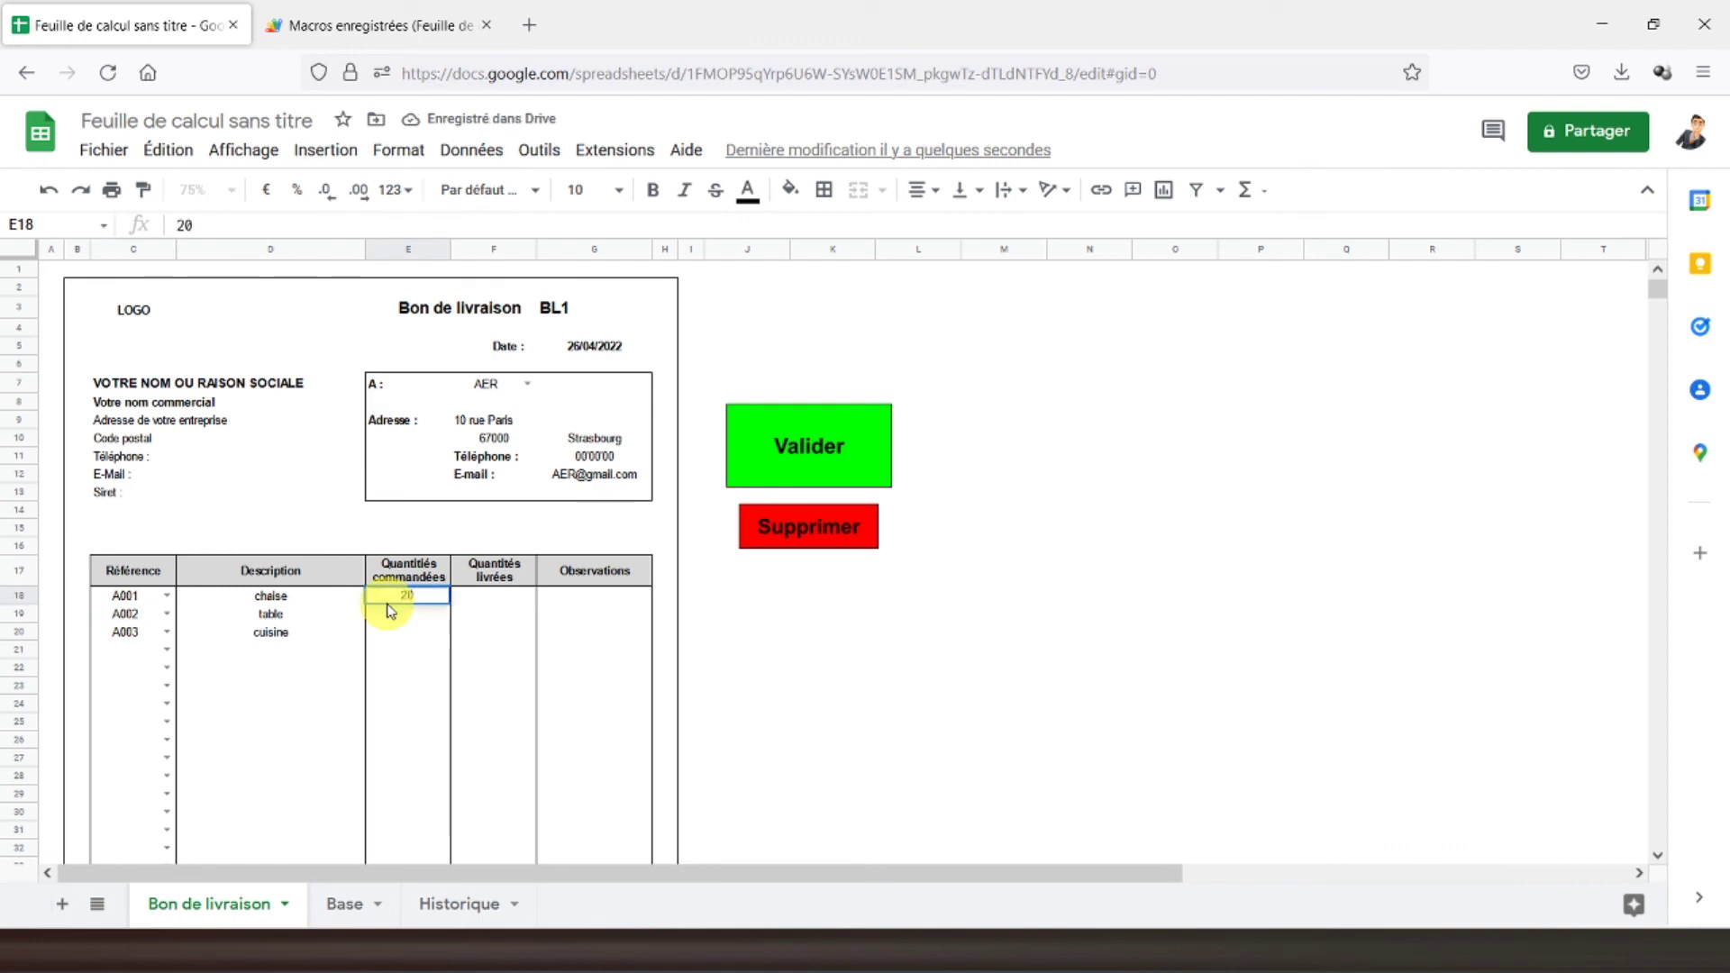
{"action": "key", "text": "Tab"}
{"action": "type", "text": "20"}
{"action": "key", "text": "Return"}
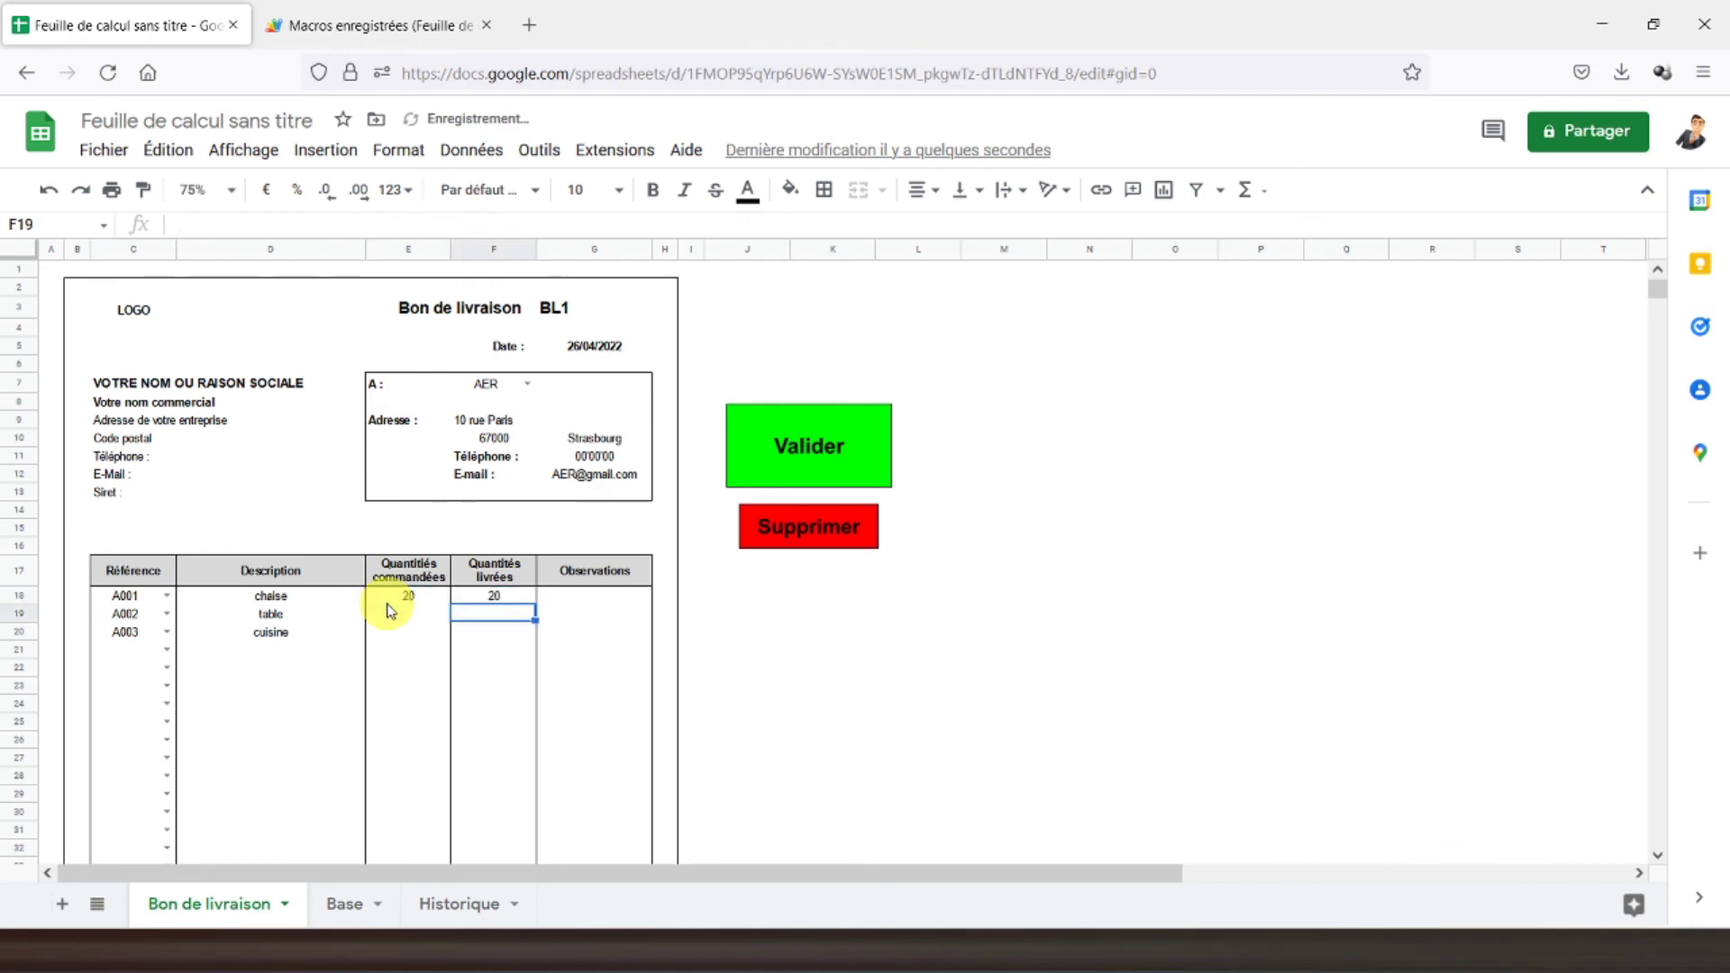
{"action": "left_click", "coordinate": [388, 608]}
{"action": "type", "text": "25"}
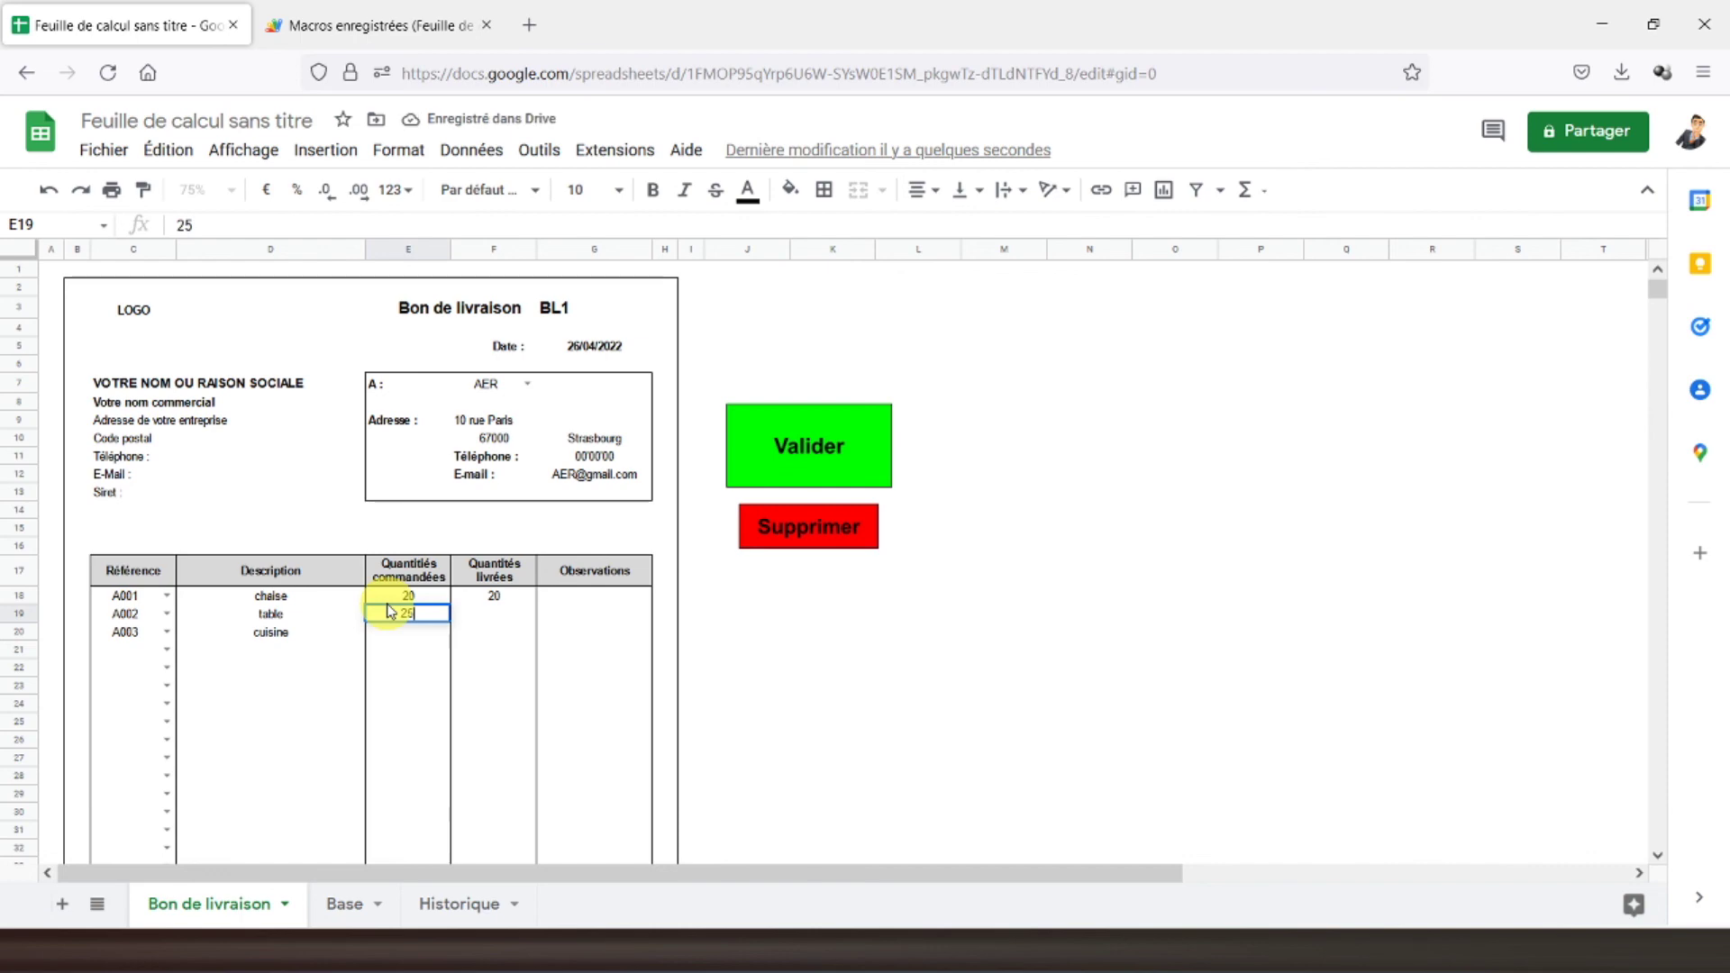
{"action": "key", "text": "Tab"}
{"action": "type", "text": "2"}
{"action": "key", "text": "Return"}
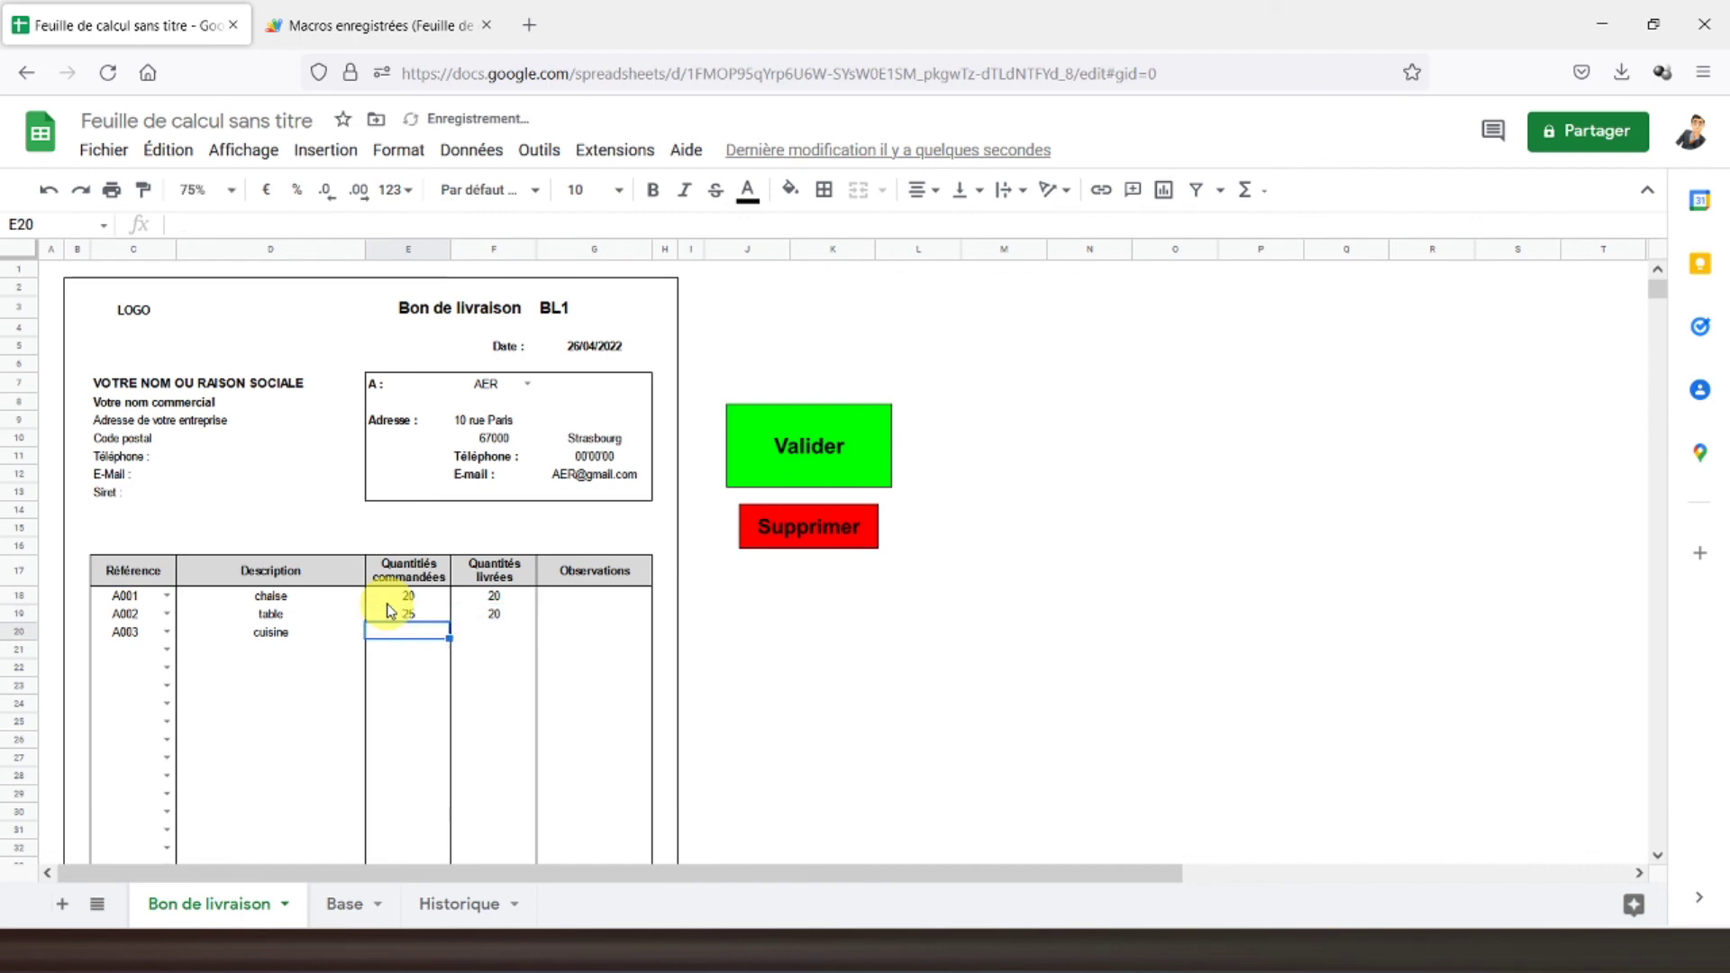
{"action": "type", "text": "12"}
{"action": "key", "text": "Tab"}
{"action": "type", "text": "11"}
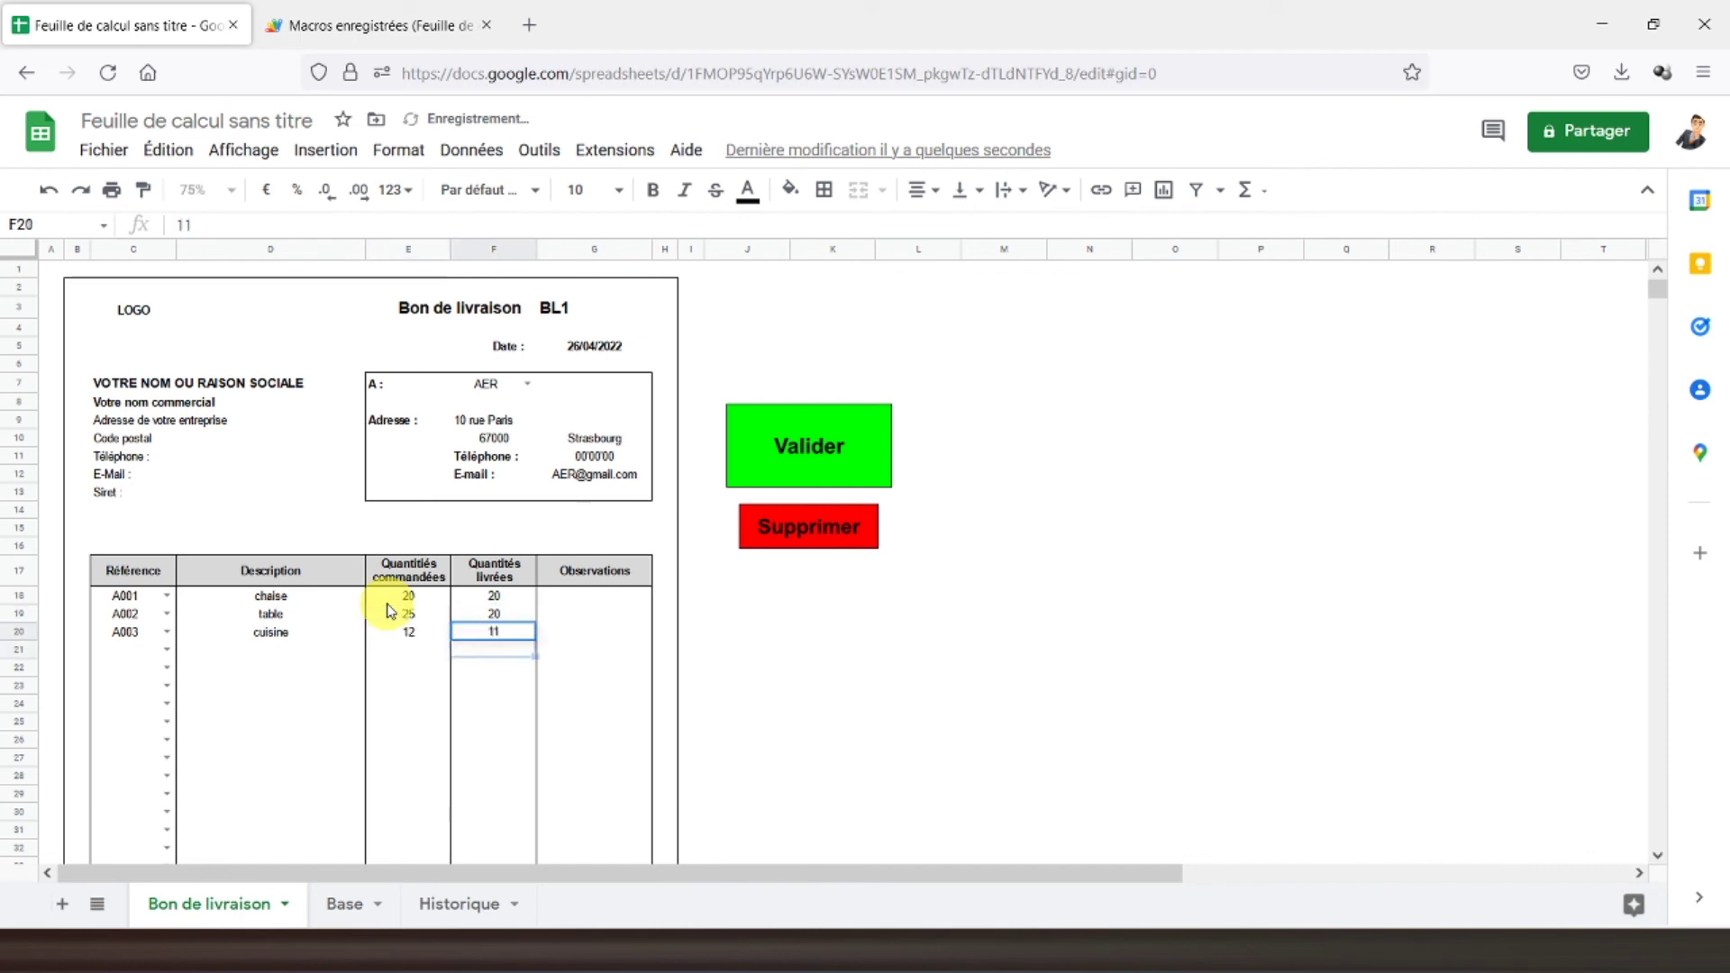
{"action": "key", "text": "Return"}
{"action": "left_click", "coordinate": [457, 903]}
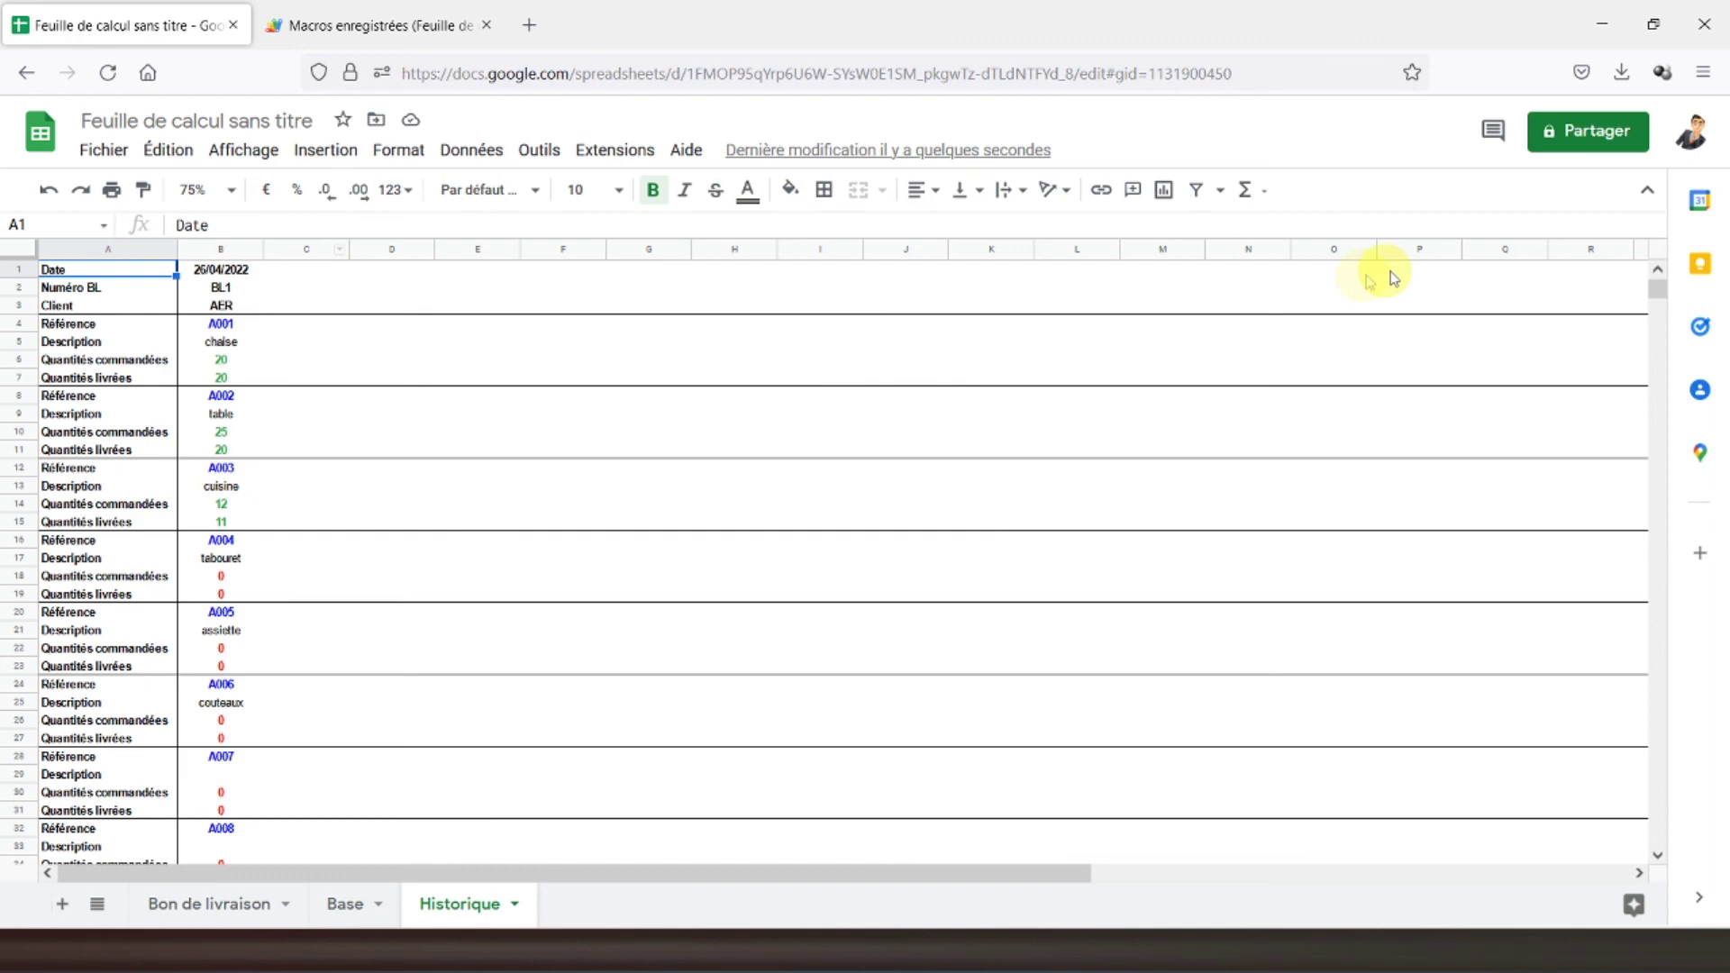
- From Bon de livraison, start recording a new macro and switch to Historique
{"action": "left_click", "coordinate": [205, 905]}
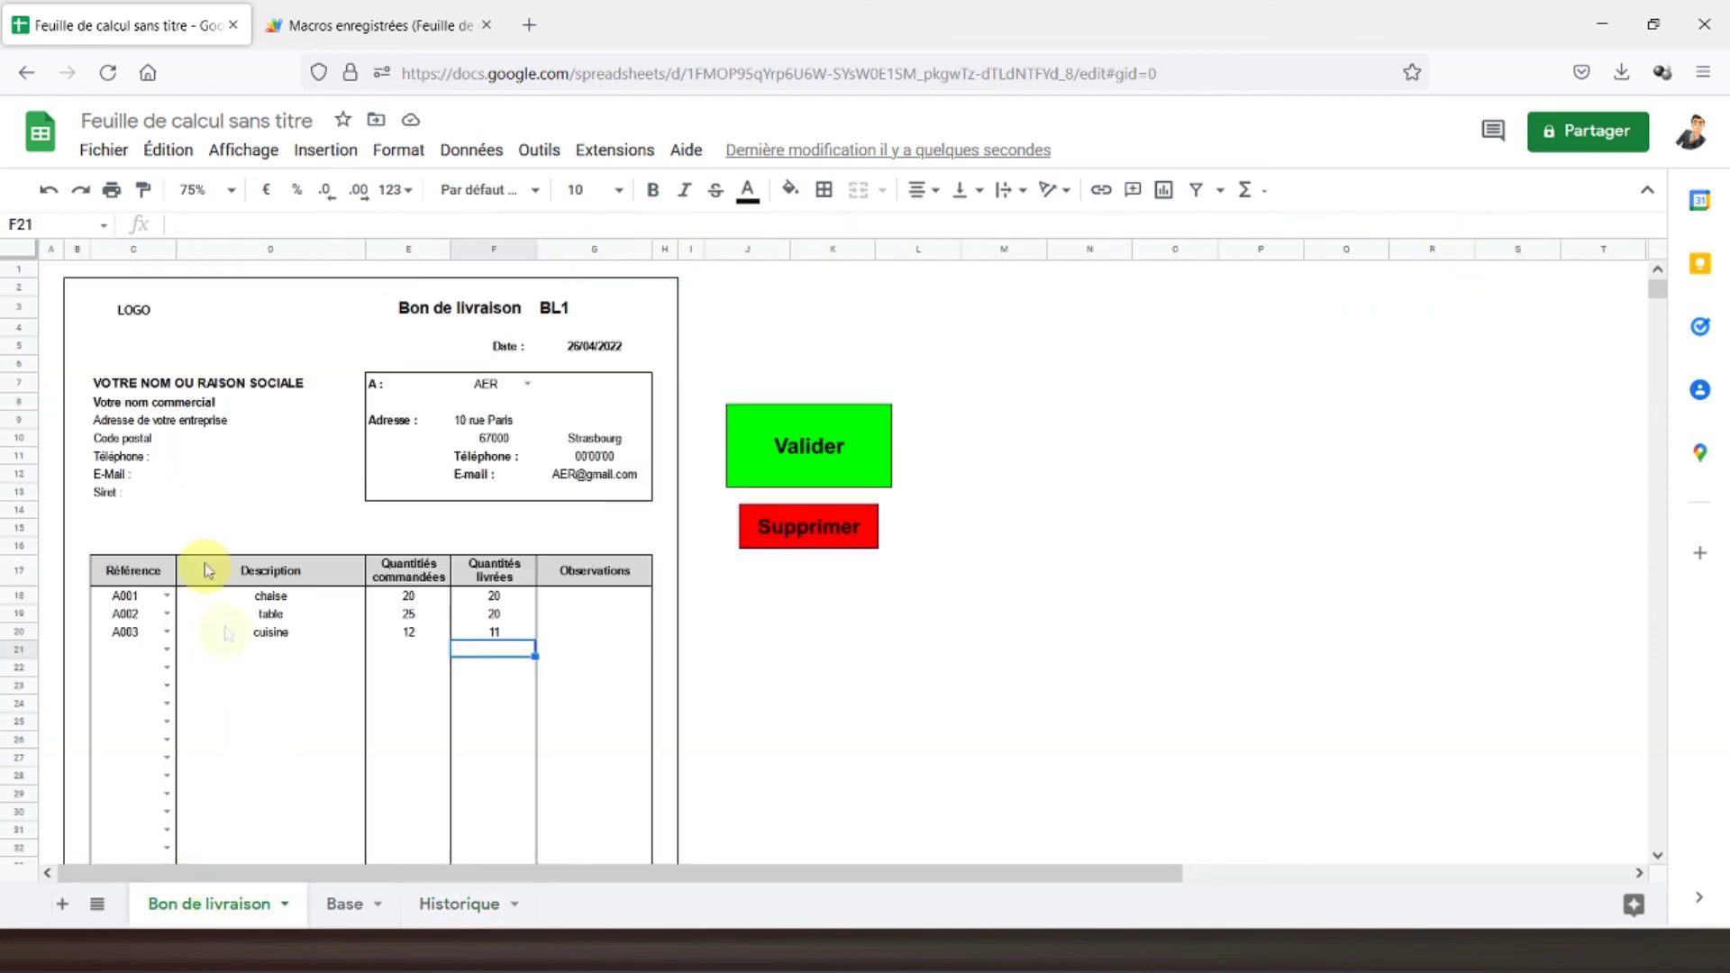
{"action": "left_click", "coordinate": [615, 149]}
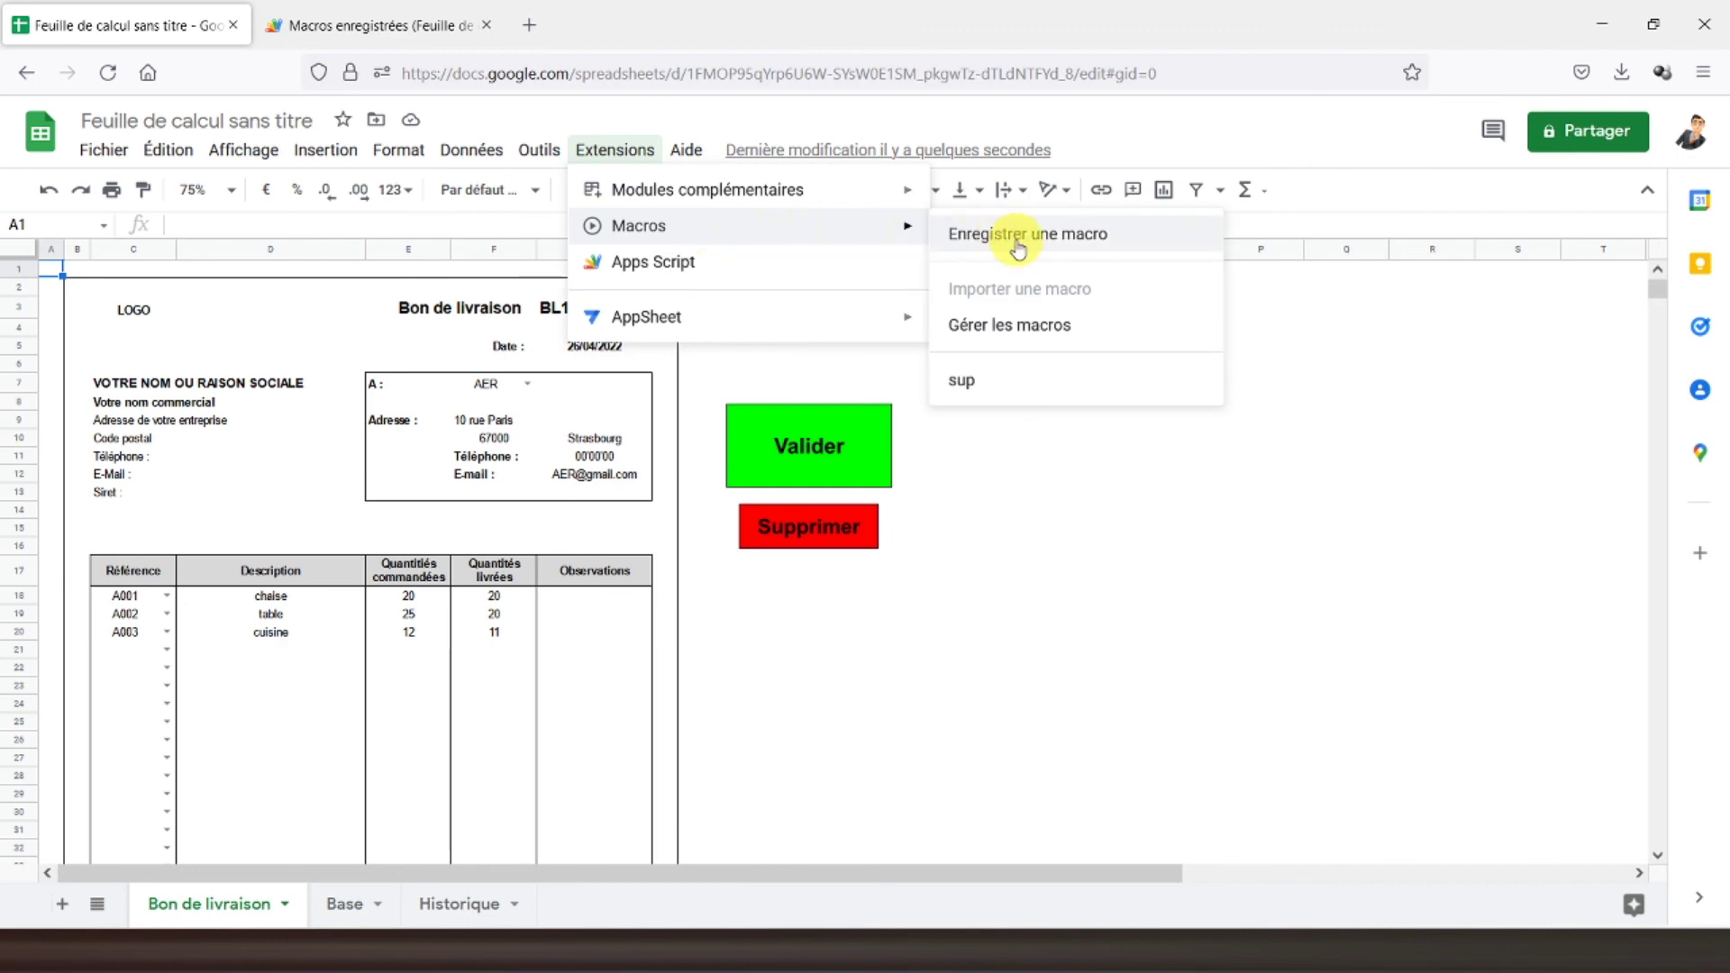
{"action": "left_click", "coordinate": [1013, 234]}
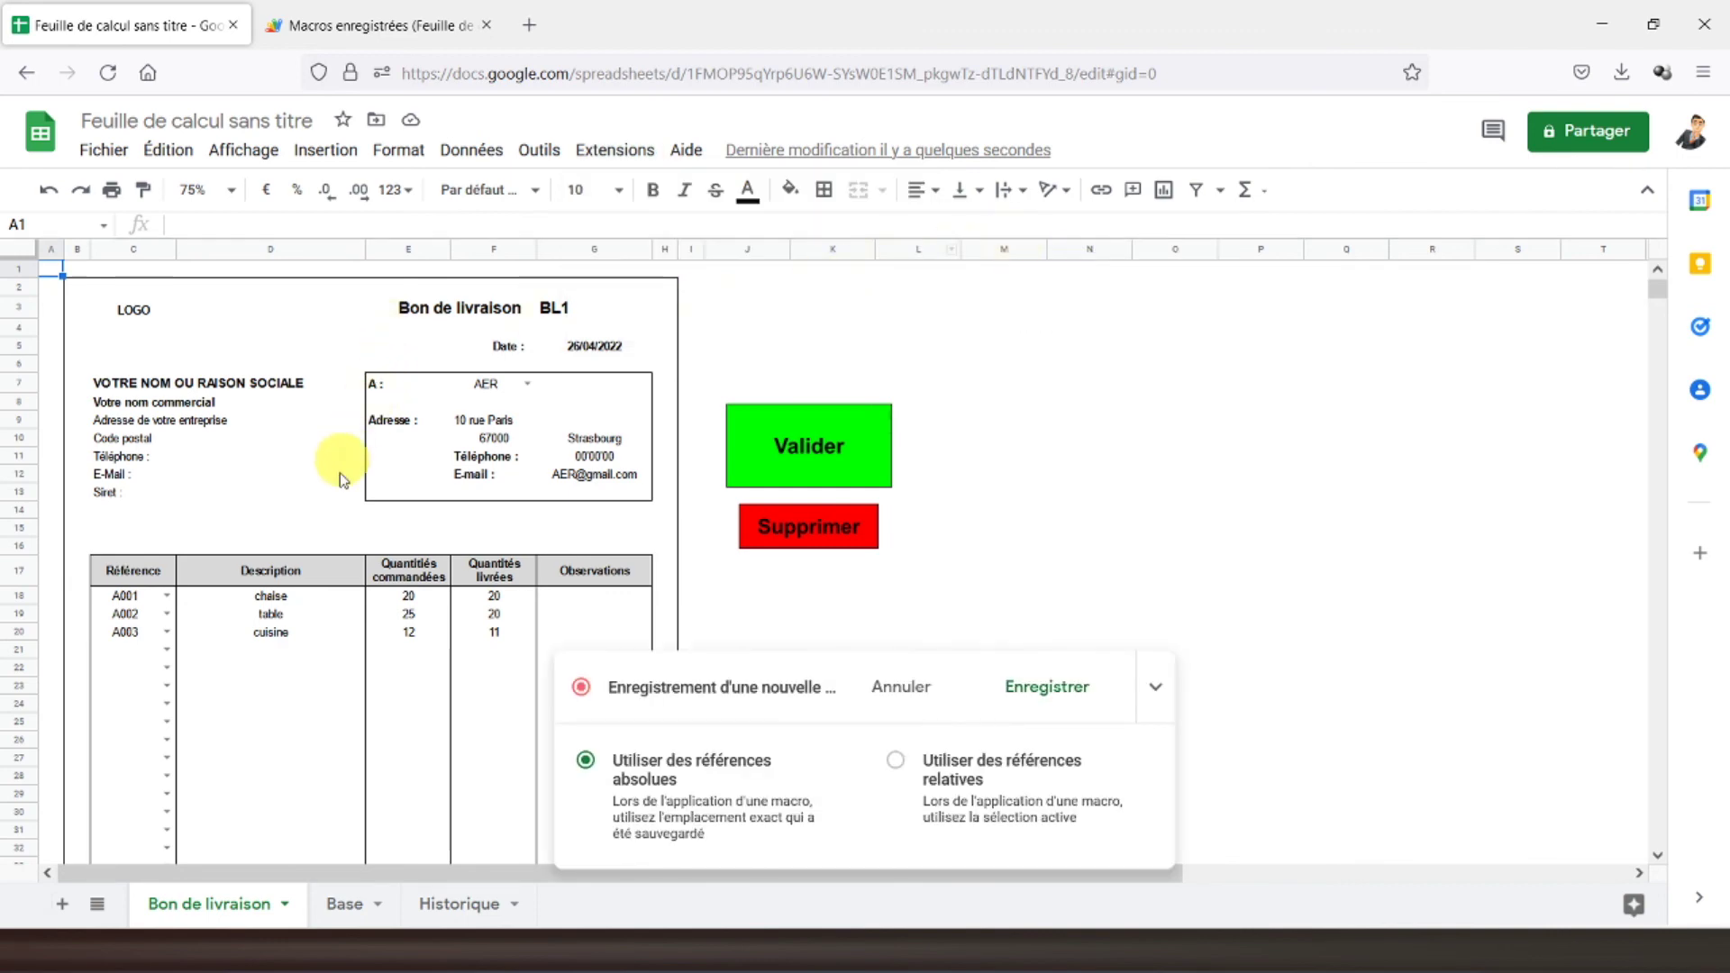
{"action": "left_click", "coordinate": [458, 902]}
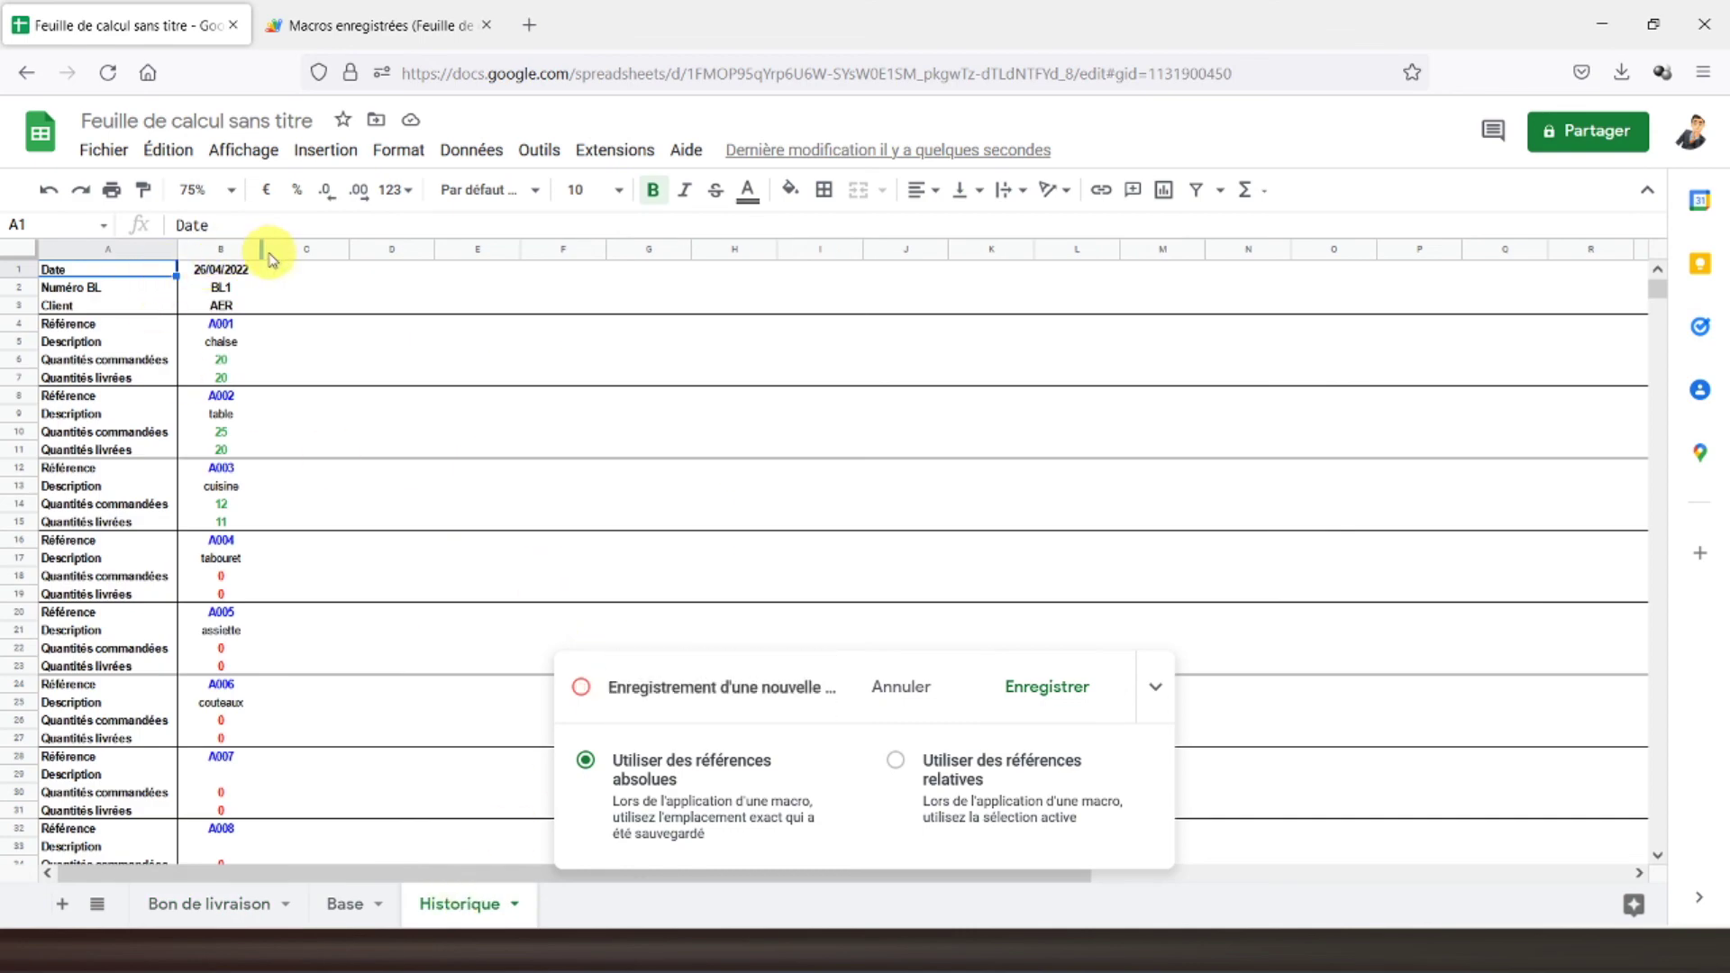
- Insert a new empty column to the left of column C in Historique
{"action": "left_click", "coordinate": [301, 252]}
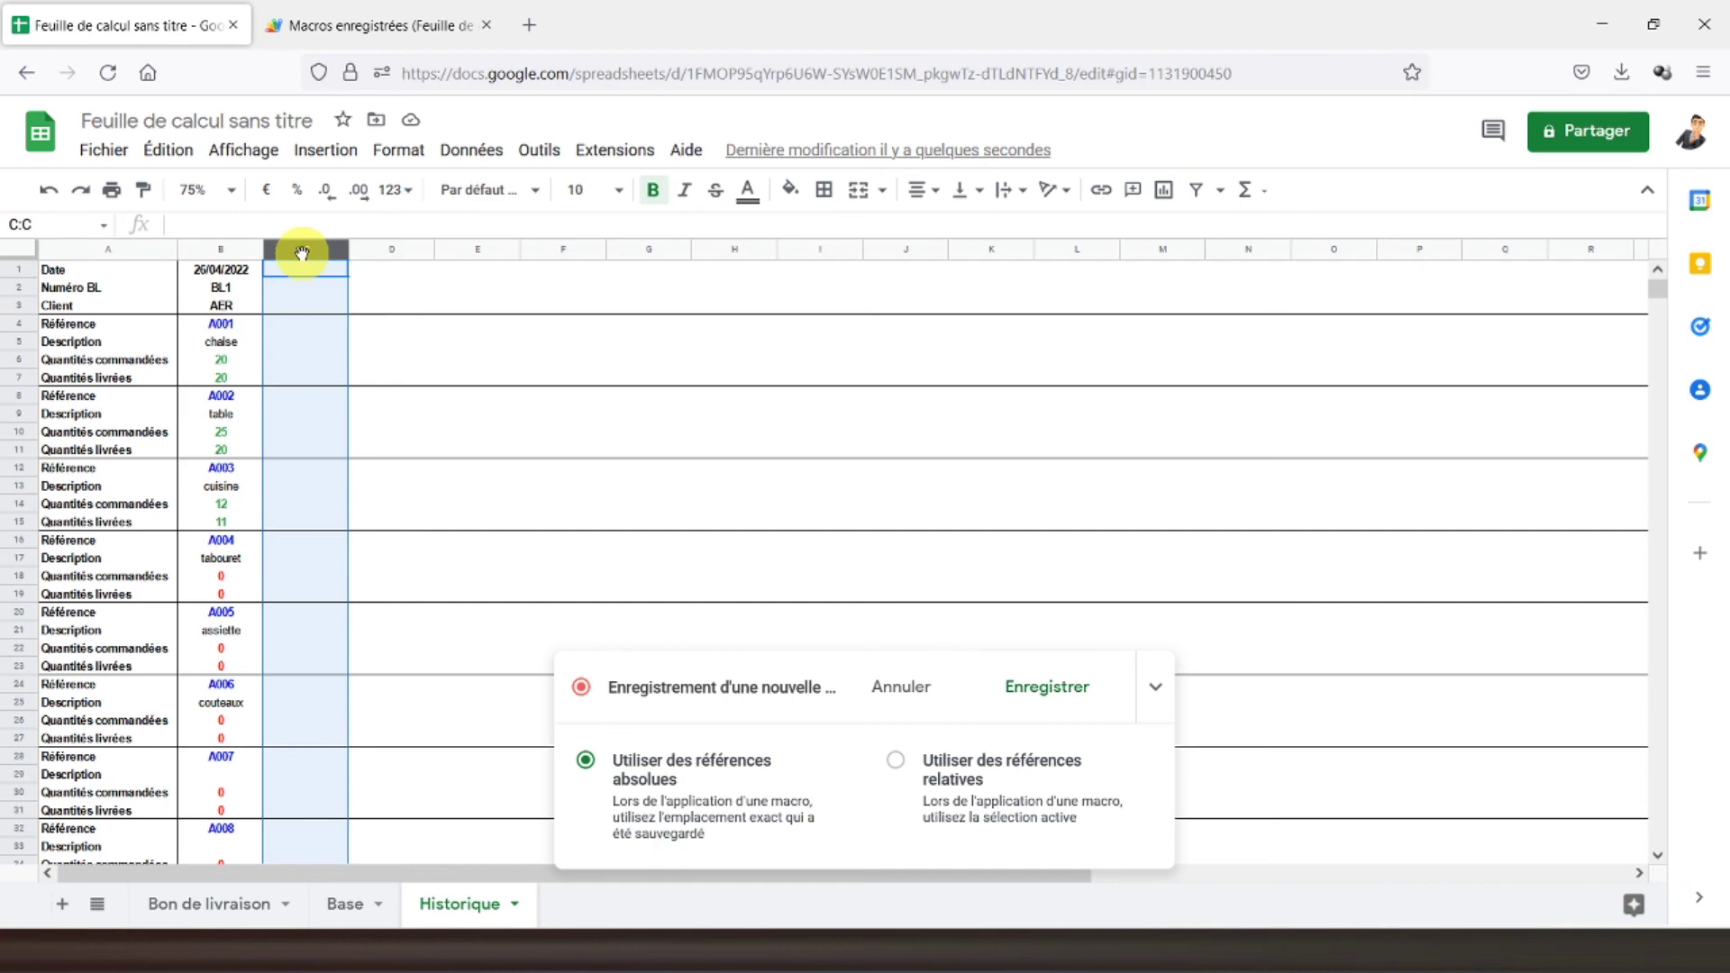
{"action": "right_click", "coordinate": [302, 255]}
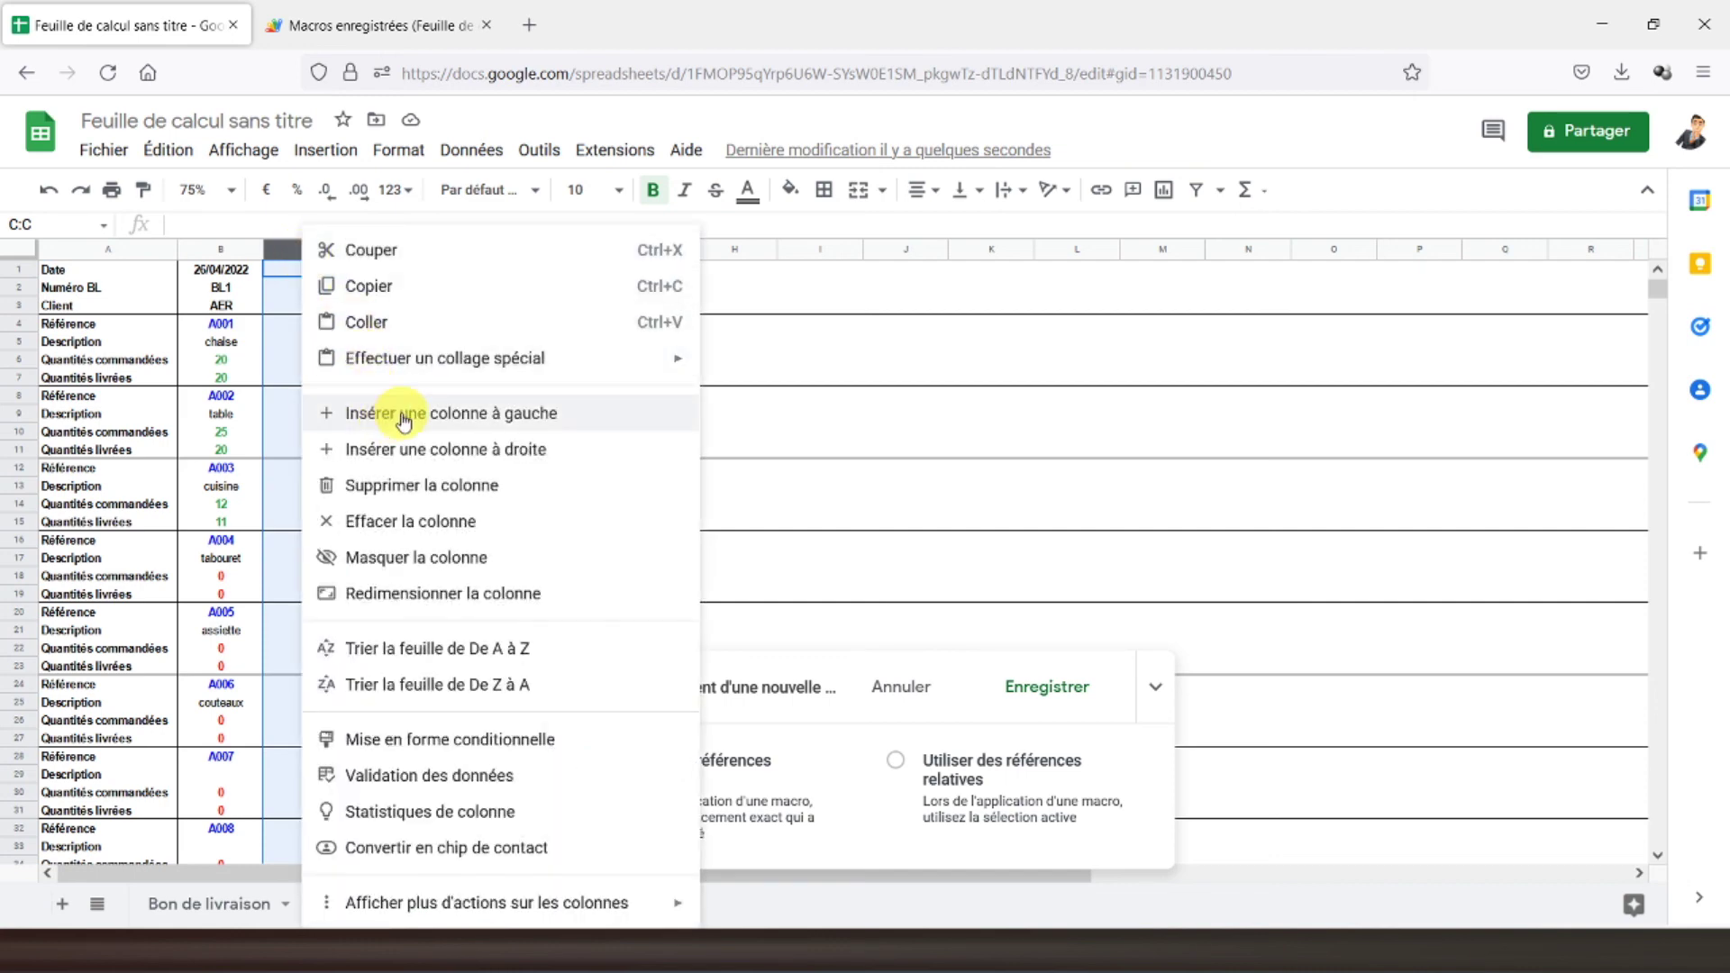
{"action": "left_click", "coordinate": [405, 421]}
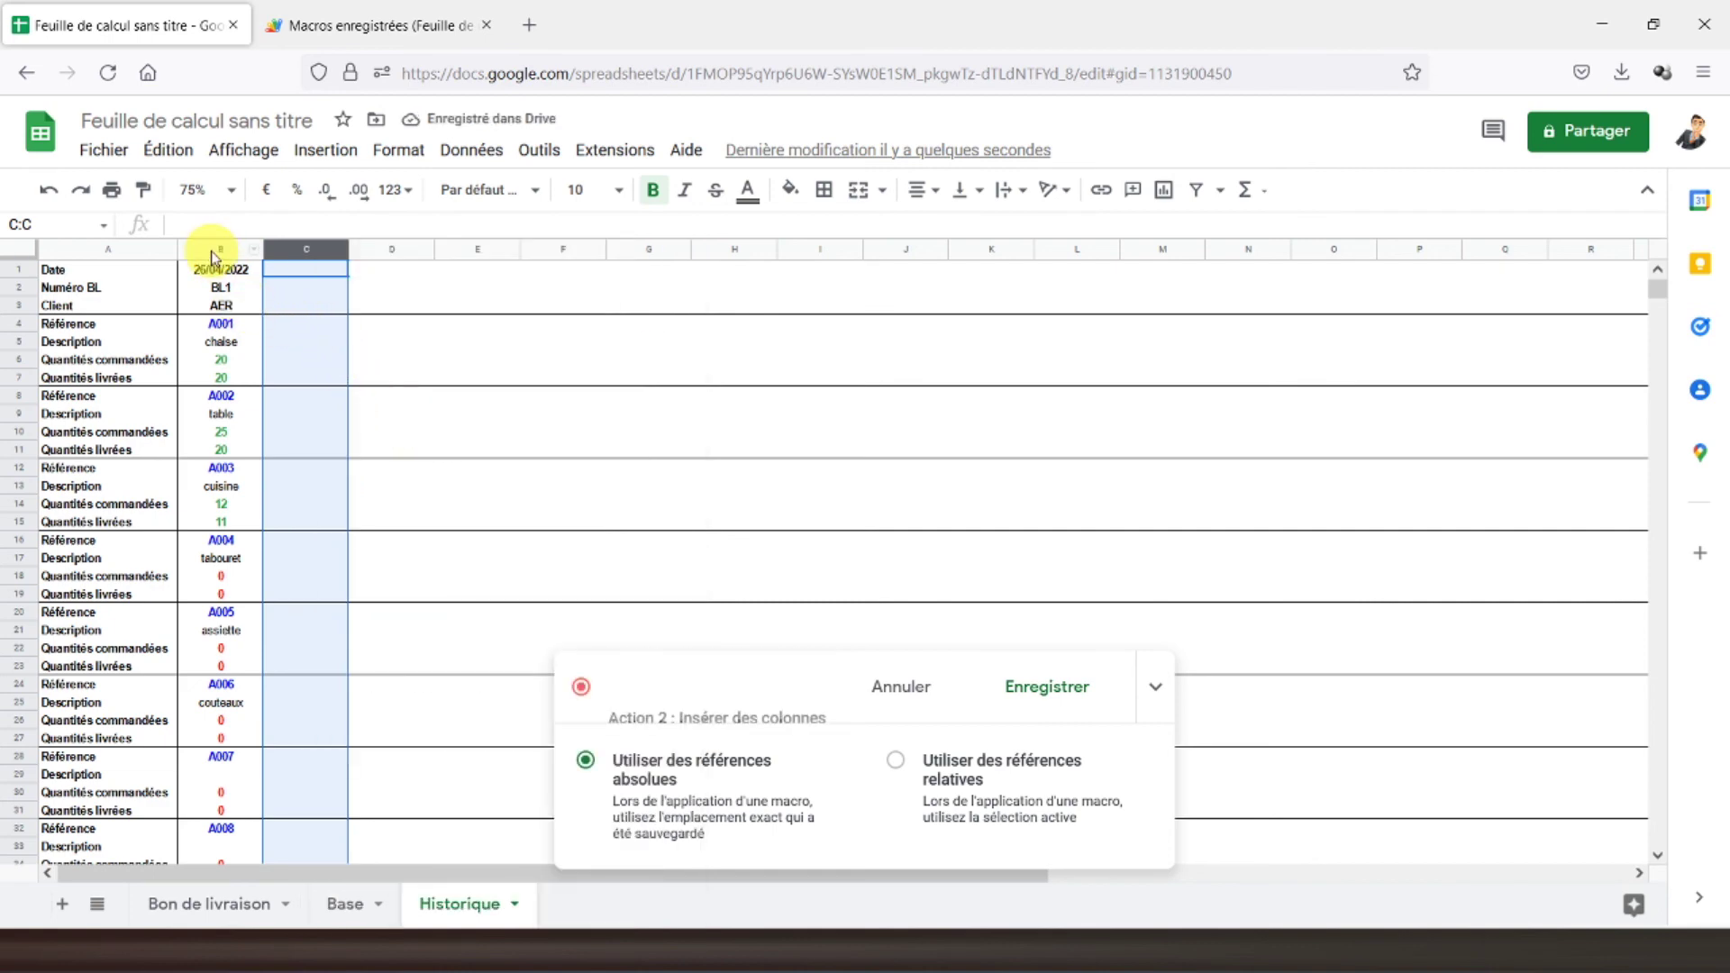
- Paste a copy of column B's BL1 values into the new column C
{"action": "left_click", "coordinate": [211, 251]}
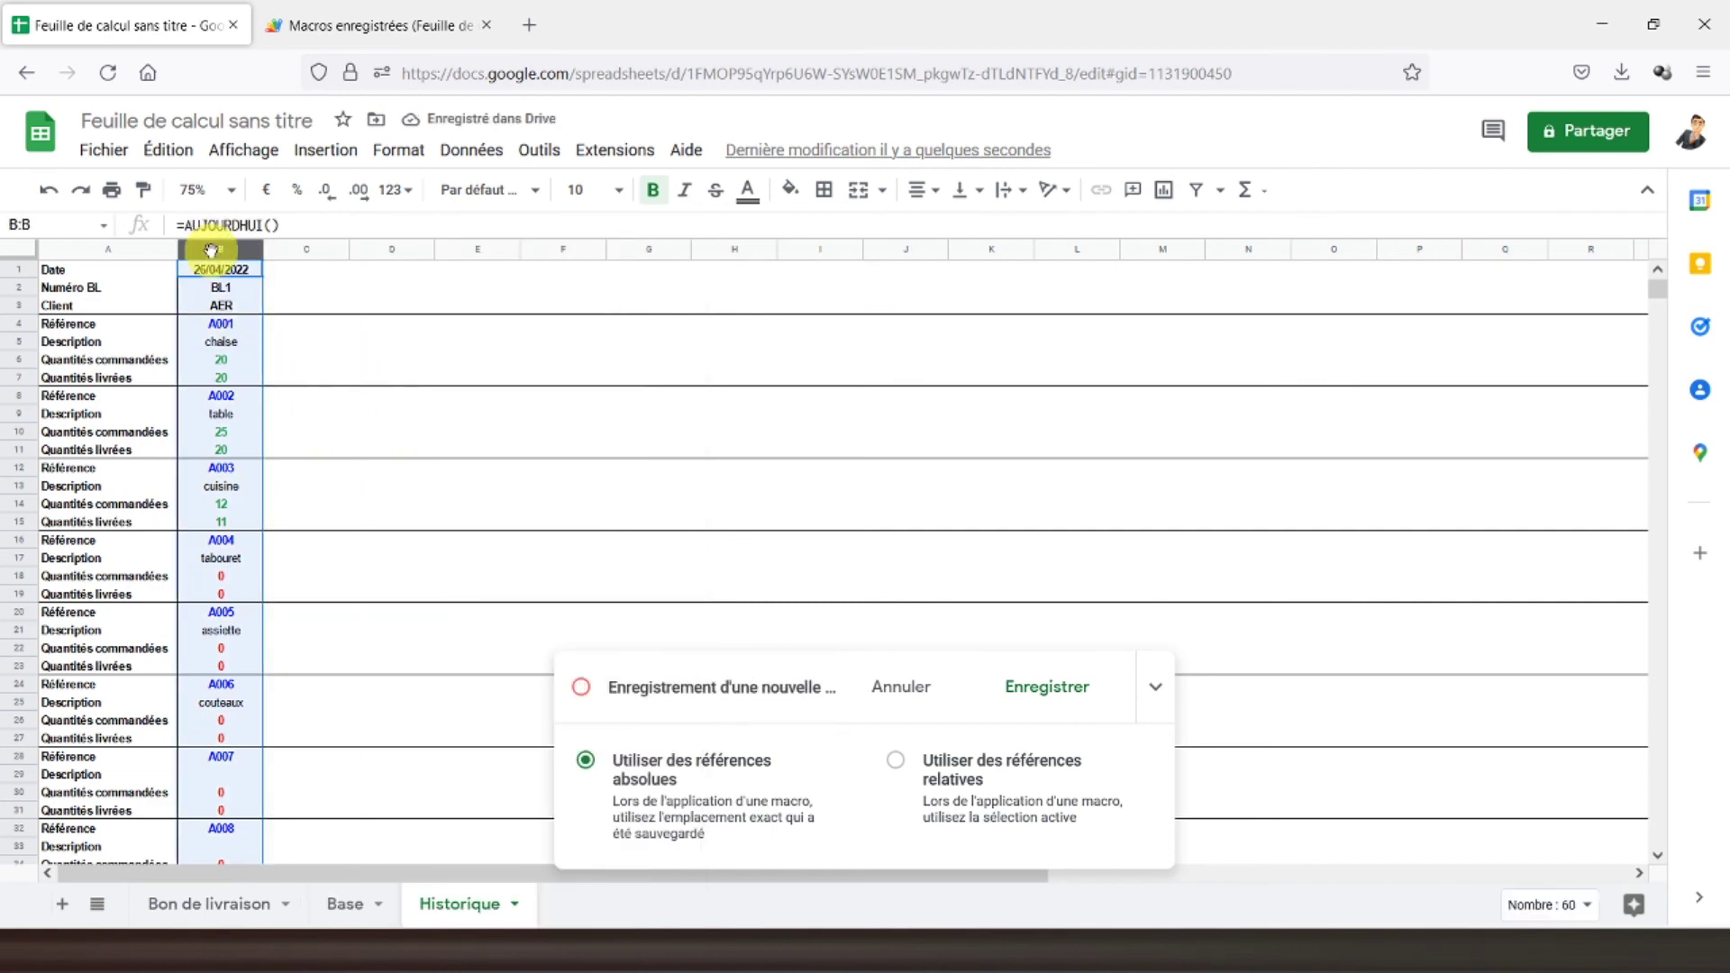
{"action": "key", "text": "ctrl+c"}
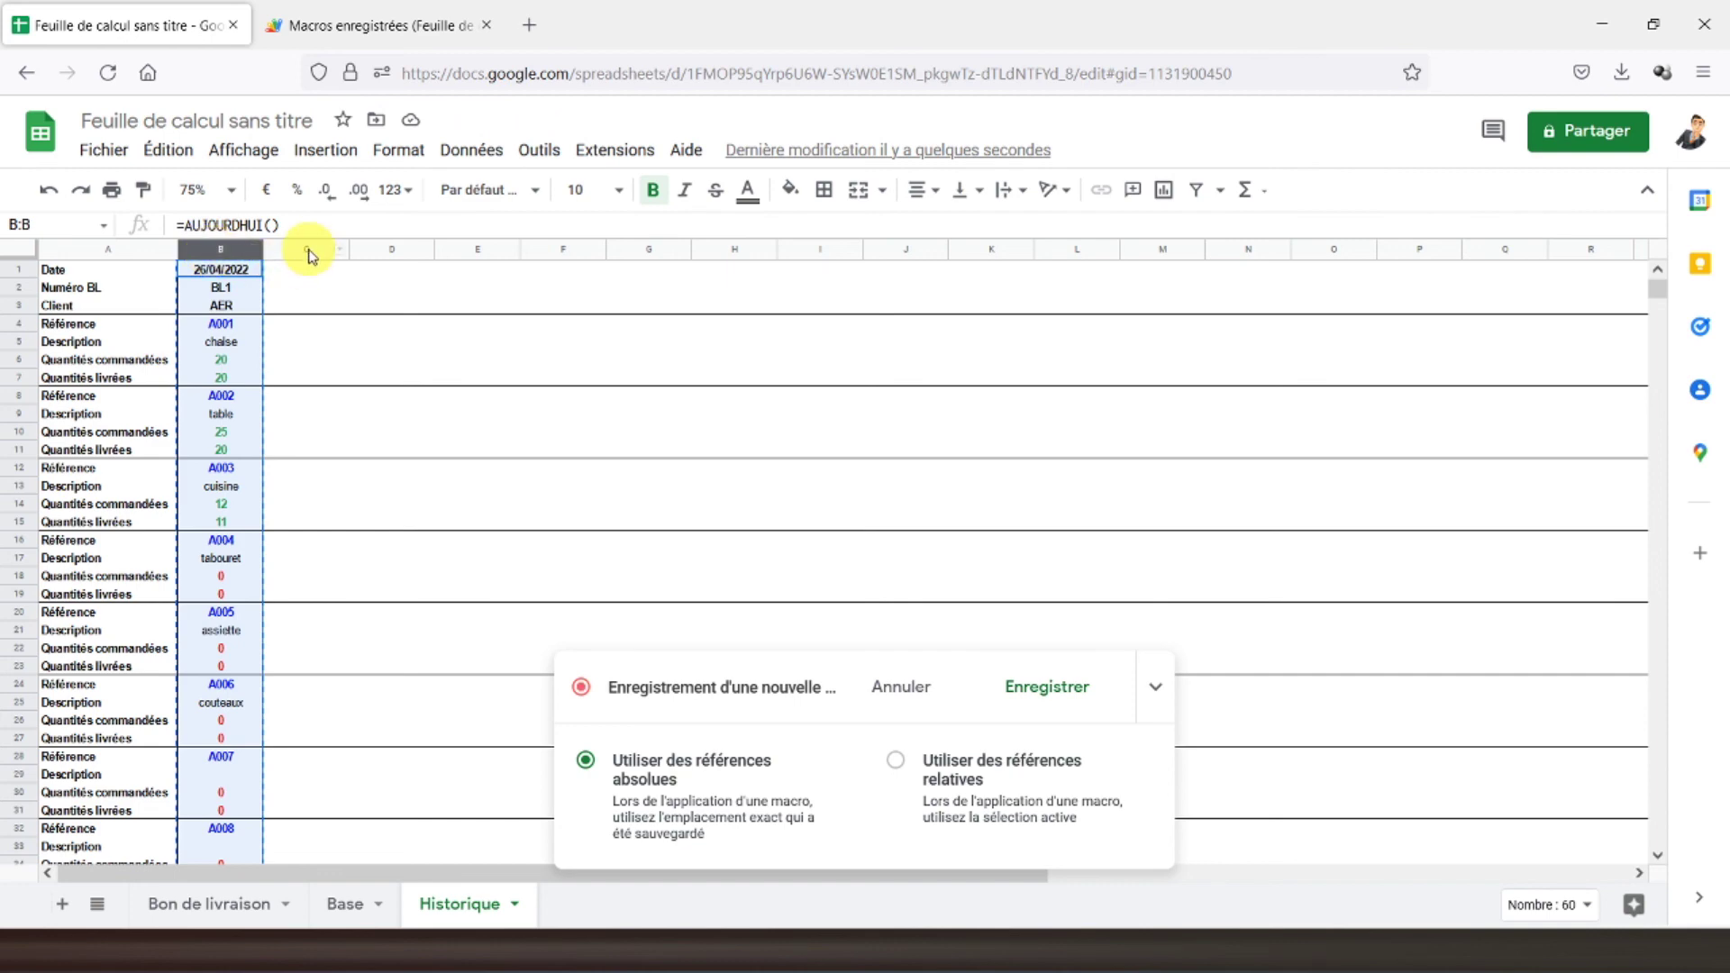
{"action": "left_click", "coordinate": [308, 251]}
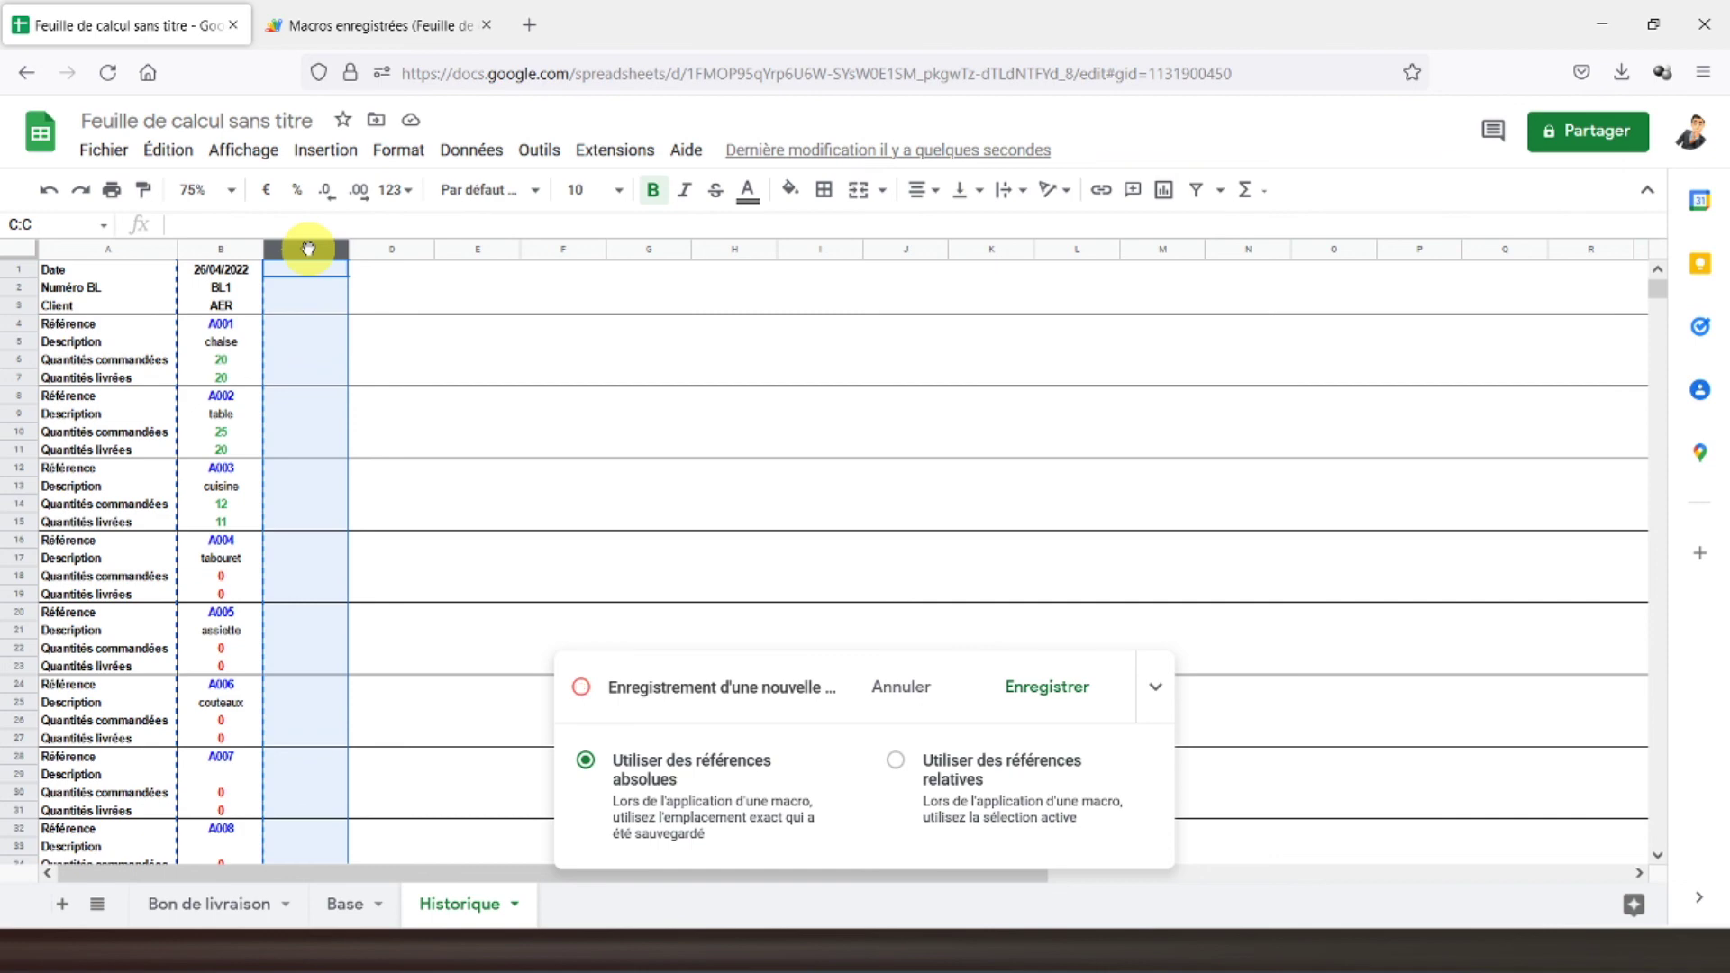
{"action": "key", "text": "ctrl+v"}
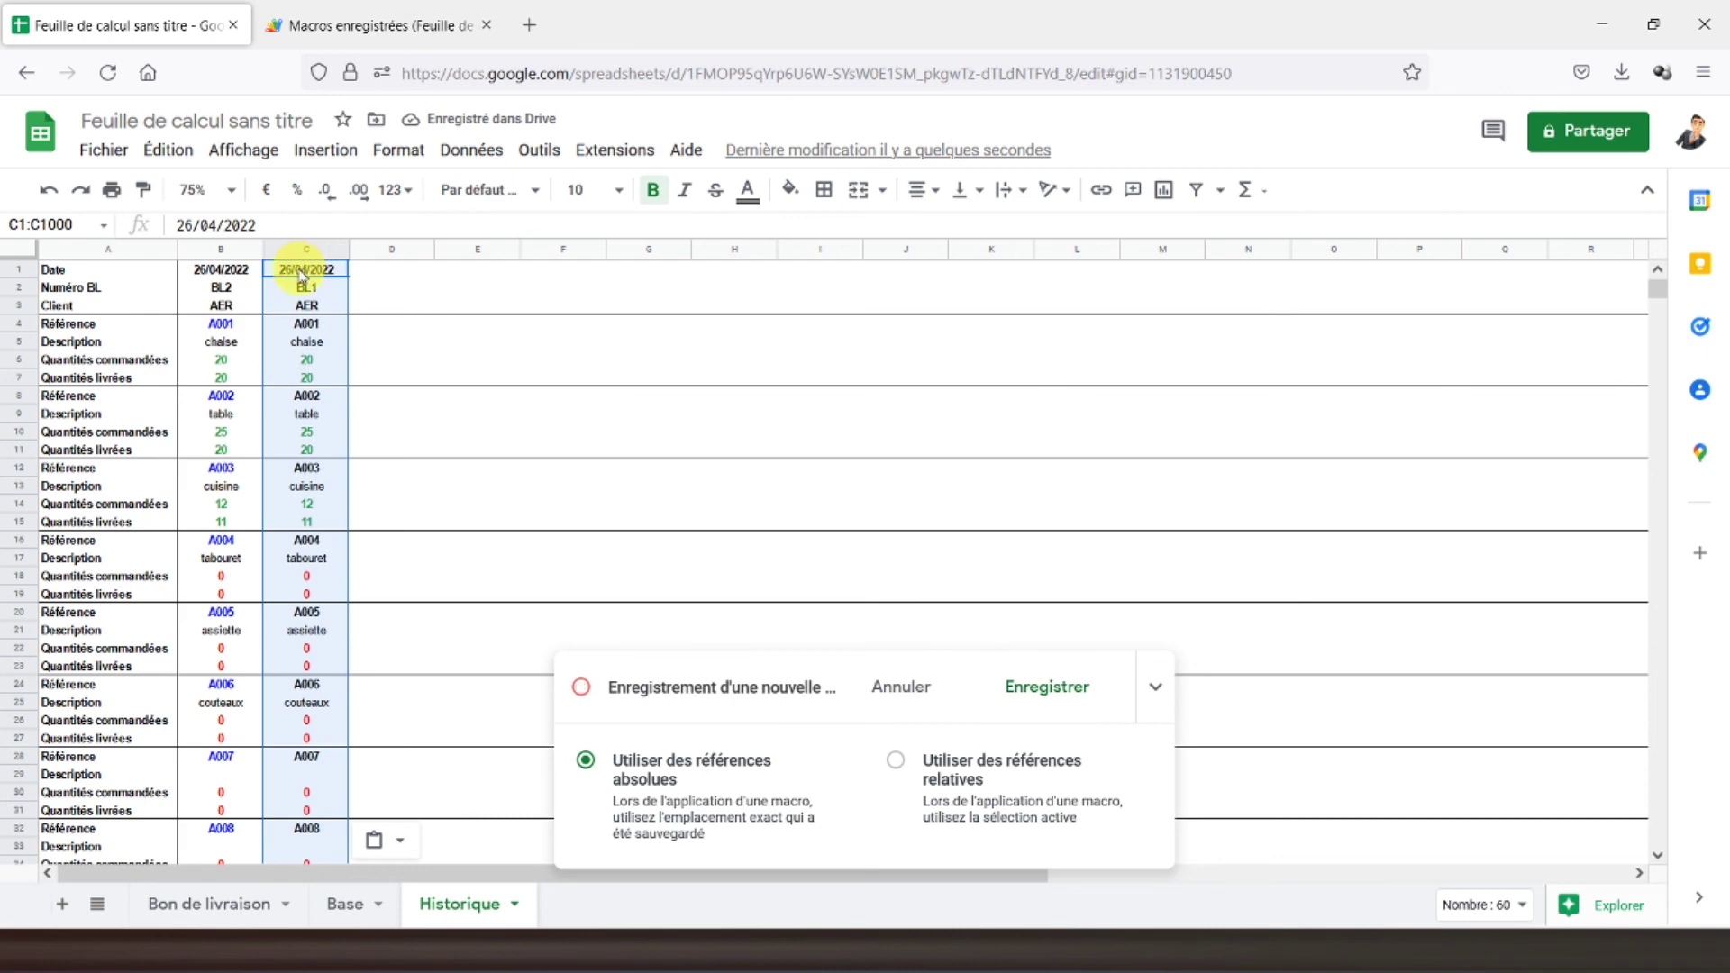
{"action": "left_click", "coordinate": [304, 274]}
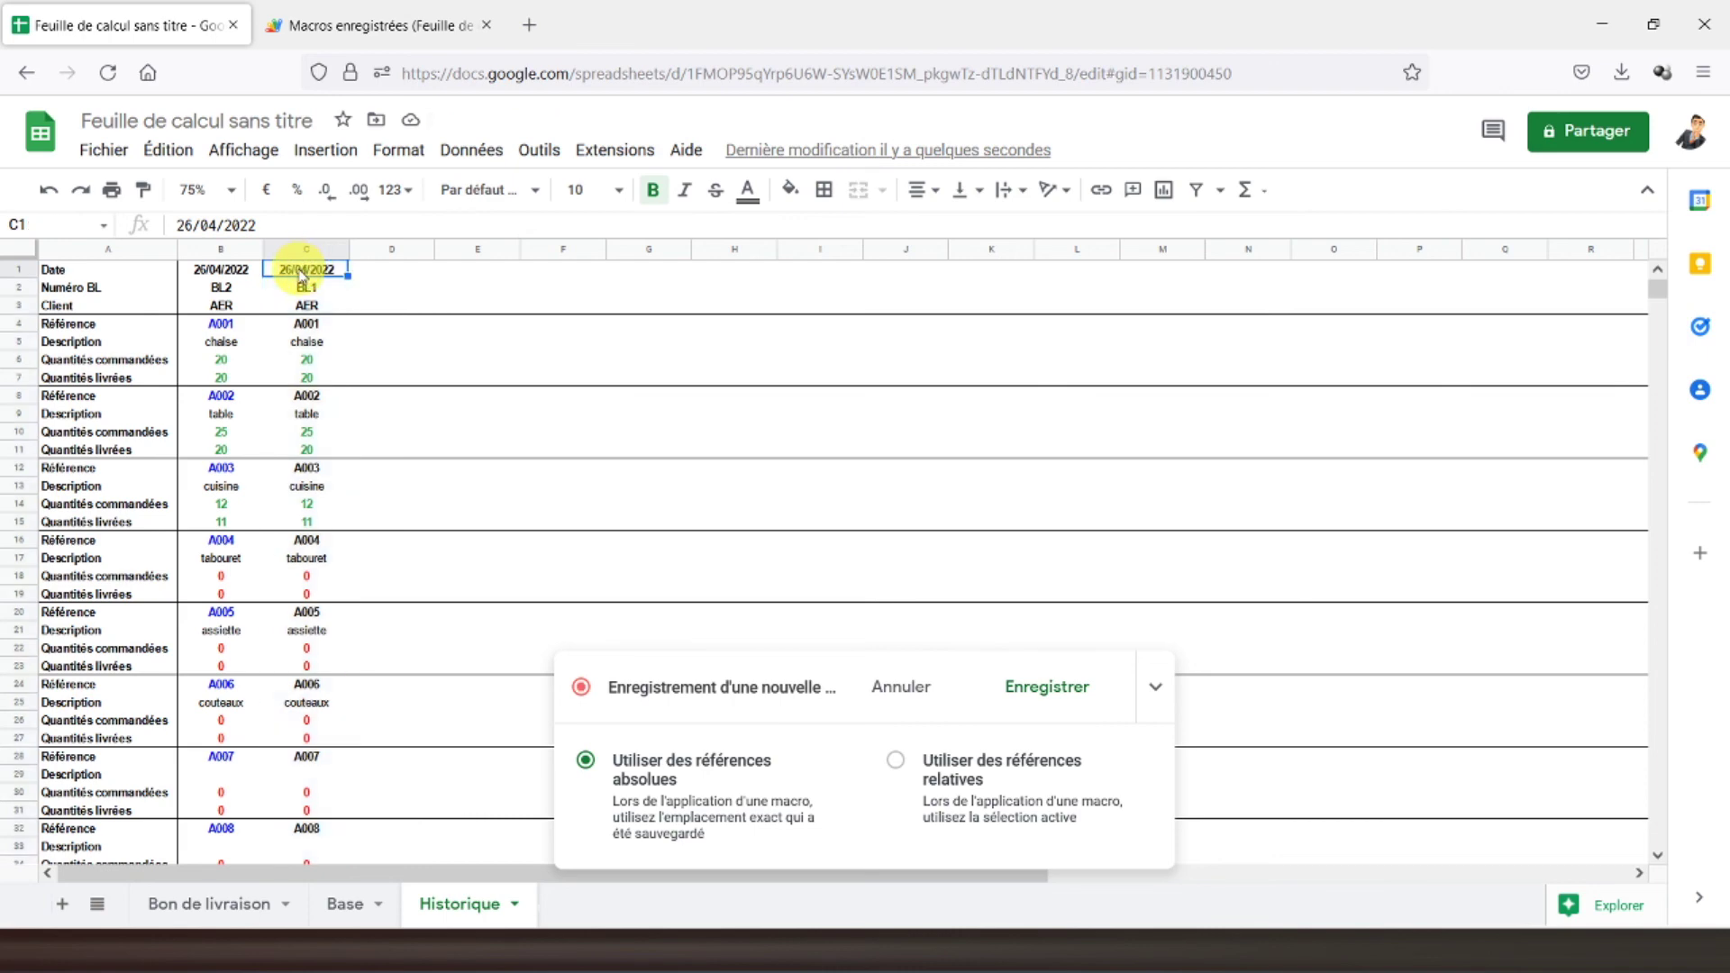
{"action": "left_click", "coordinate": [214, 910]}
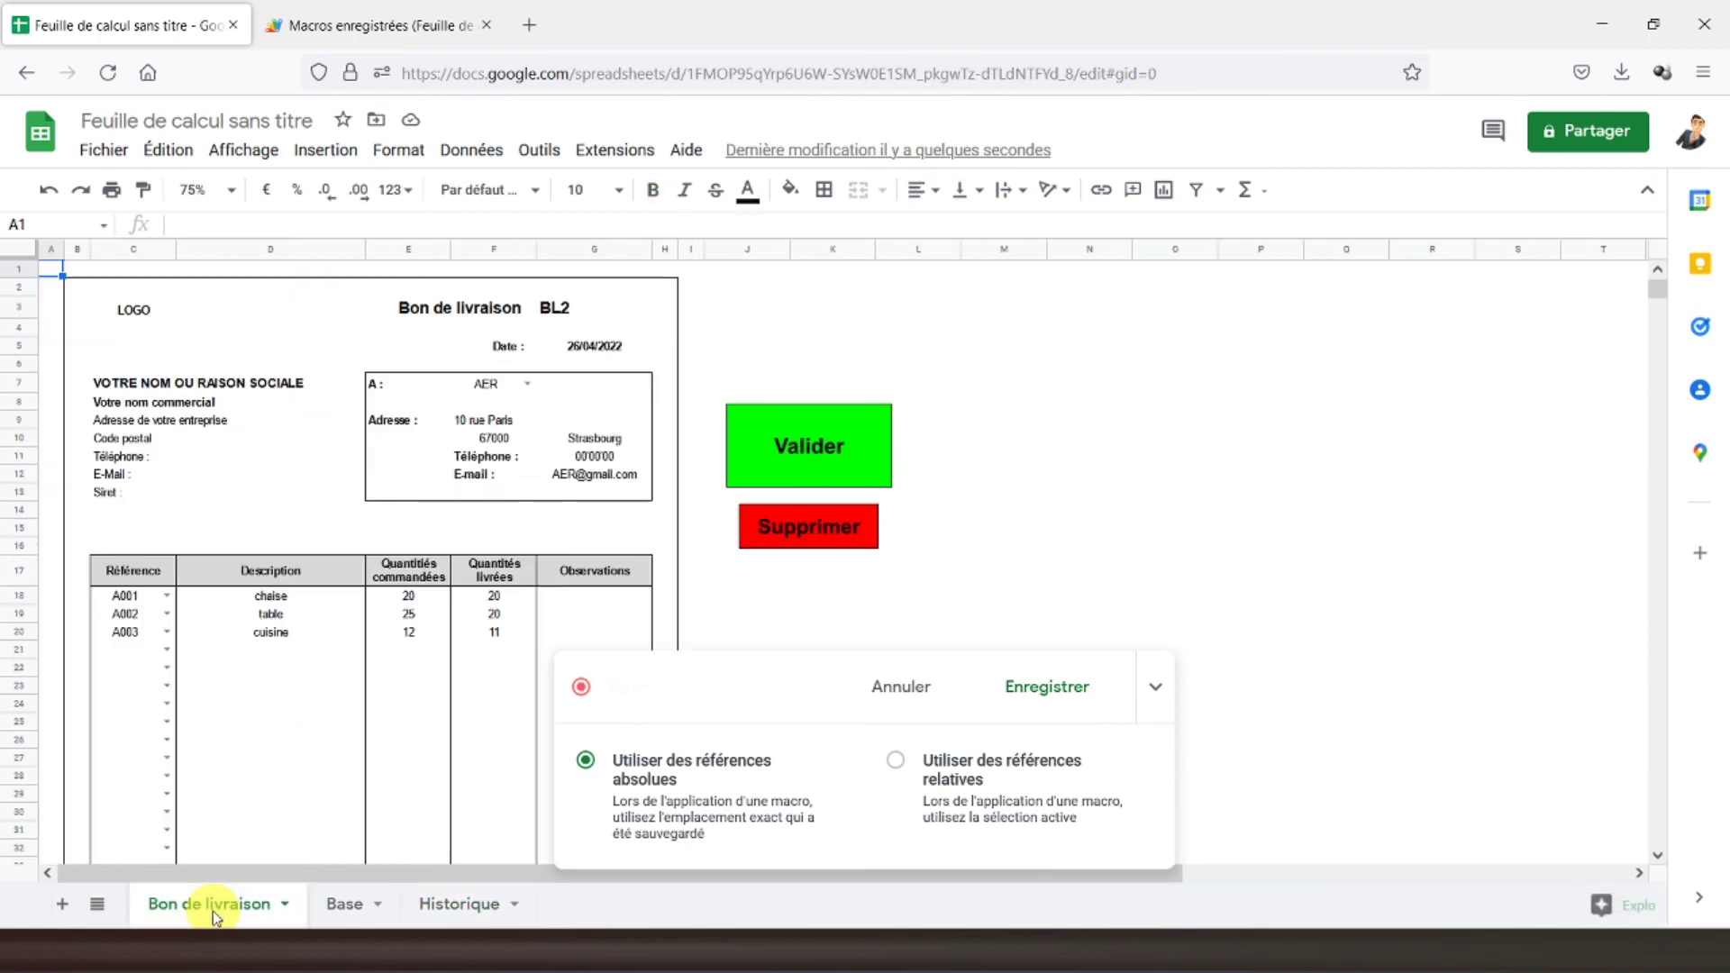
- Select form cell A2, then stop recording and save the macro as val
{"action": "left_click", "coordinate": [50, 286]}
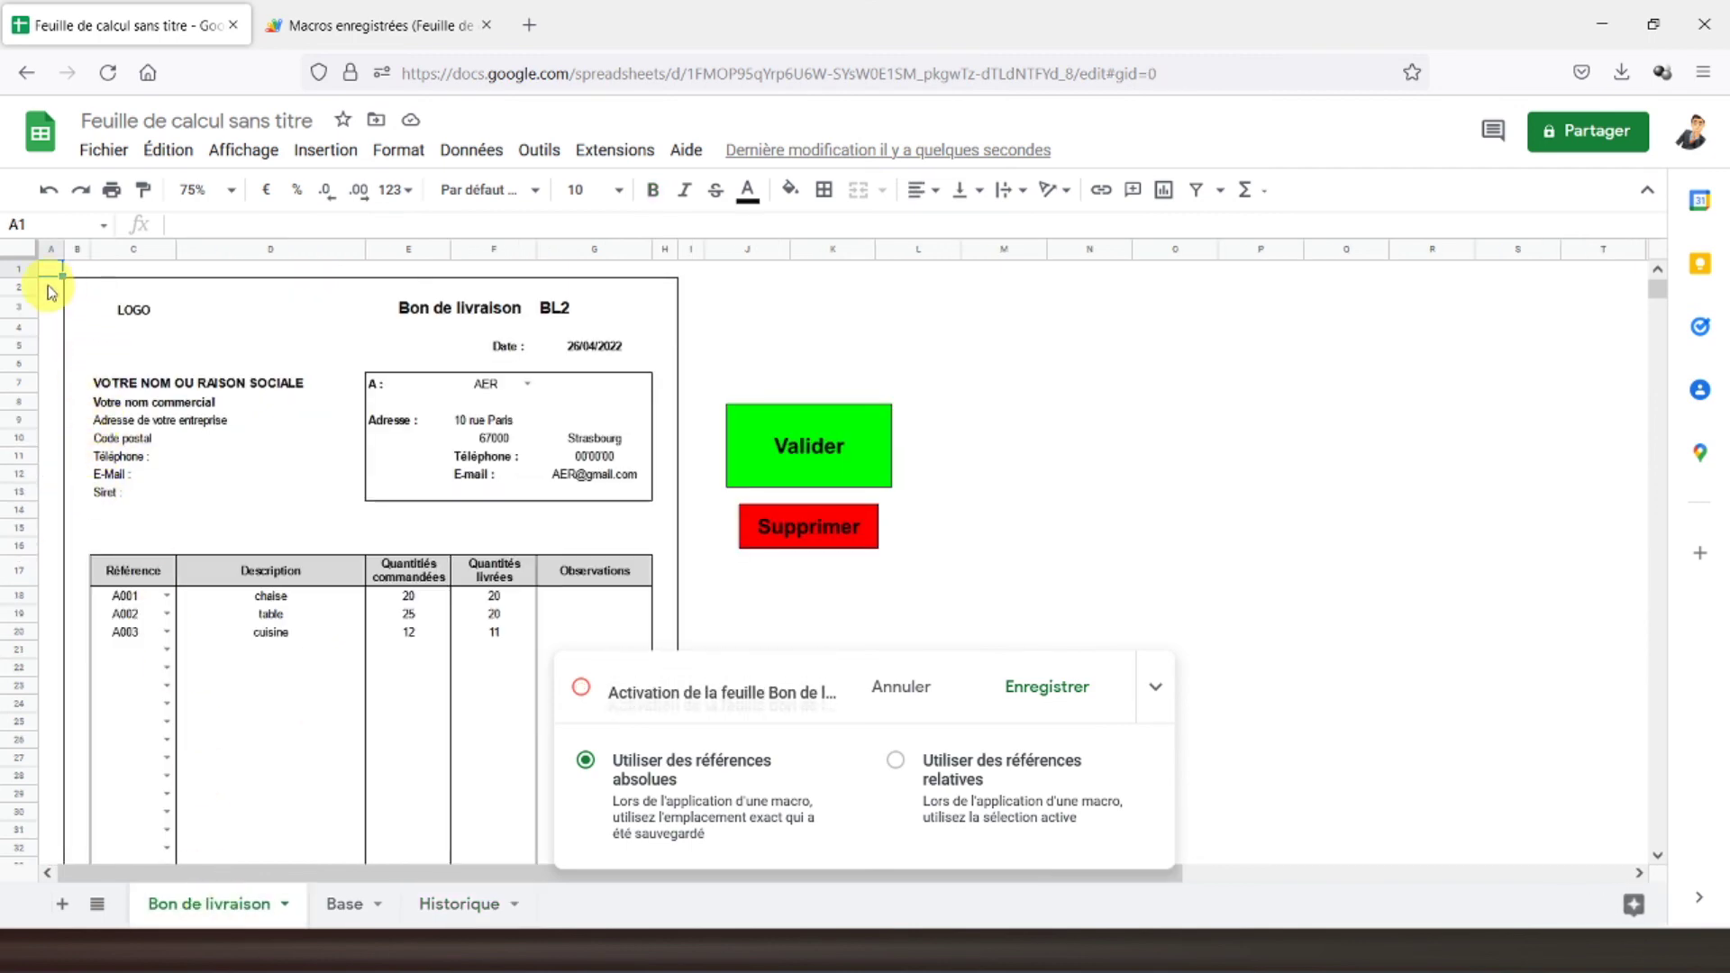
{"action": "left_click", "coordinate": [1085, 689]}
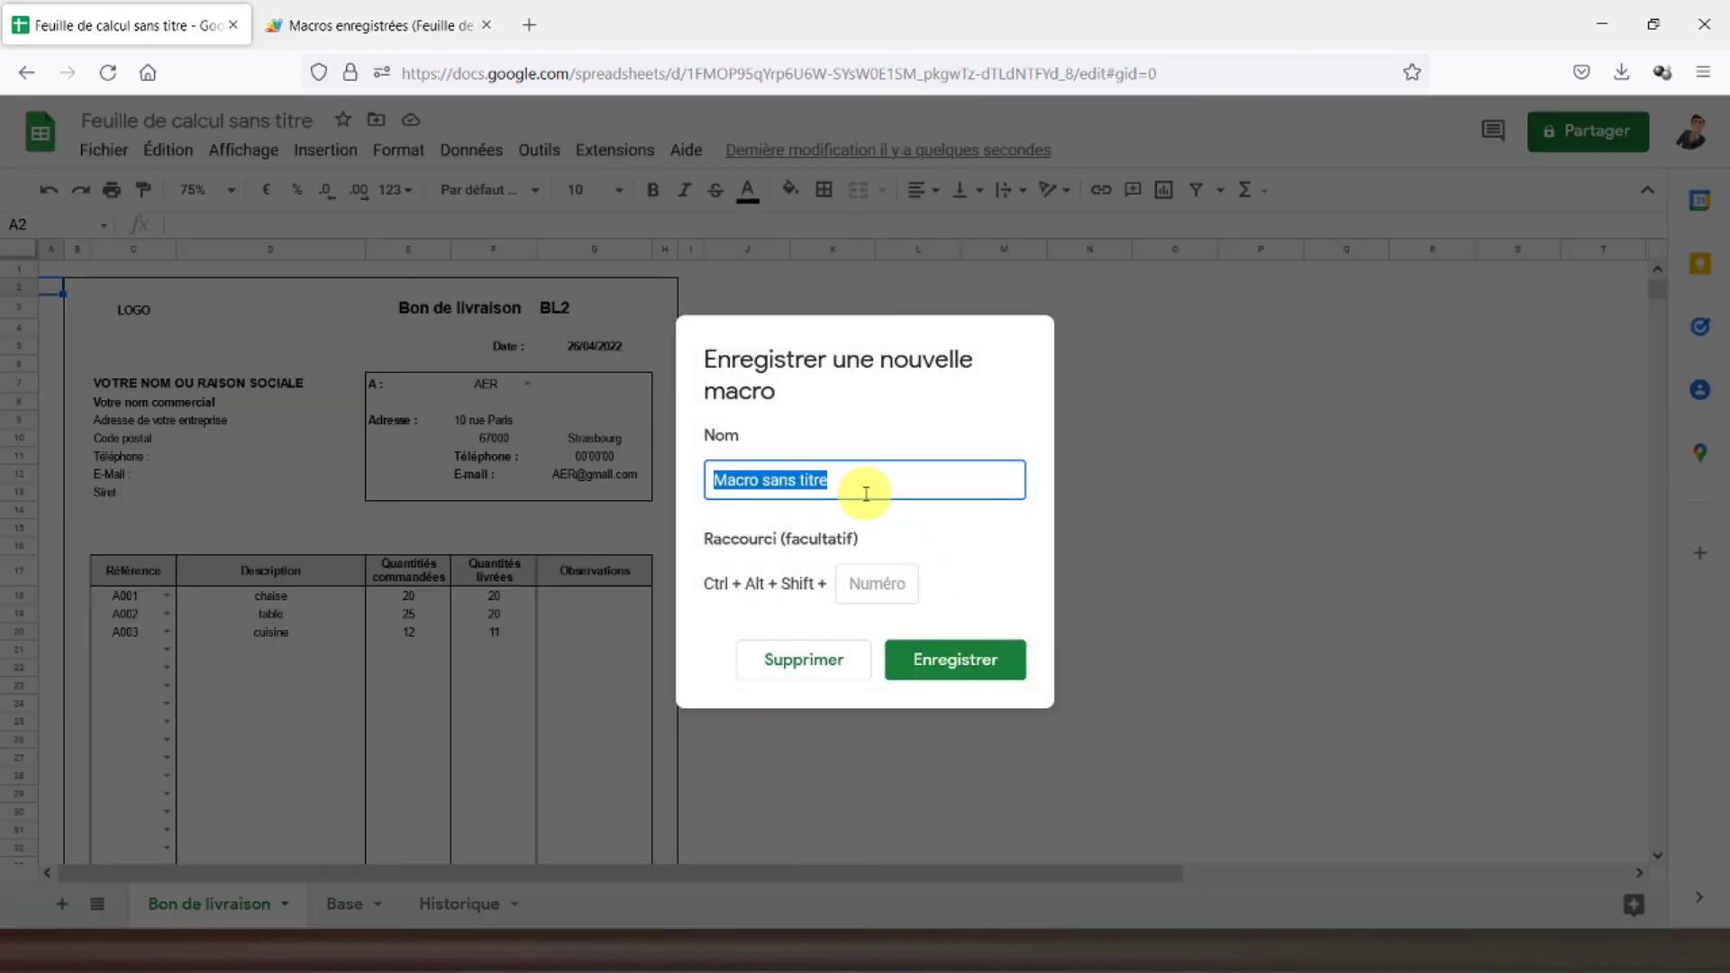
{"action": "type", "text": "V"}
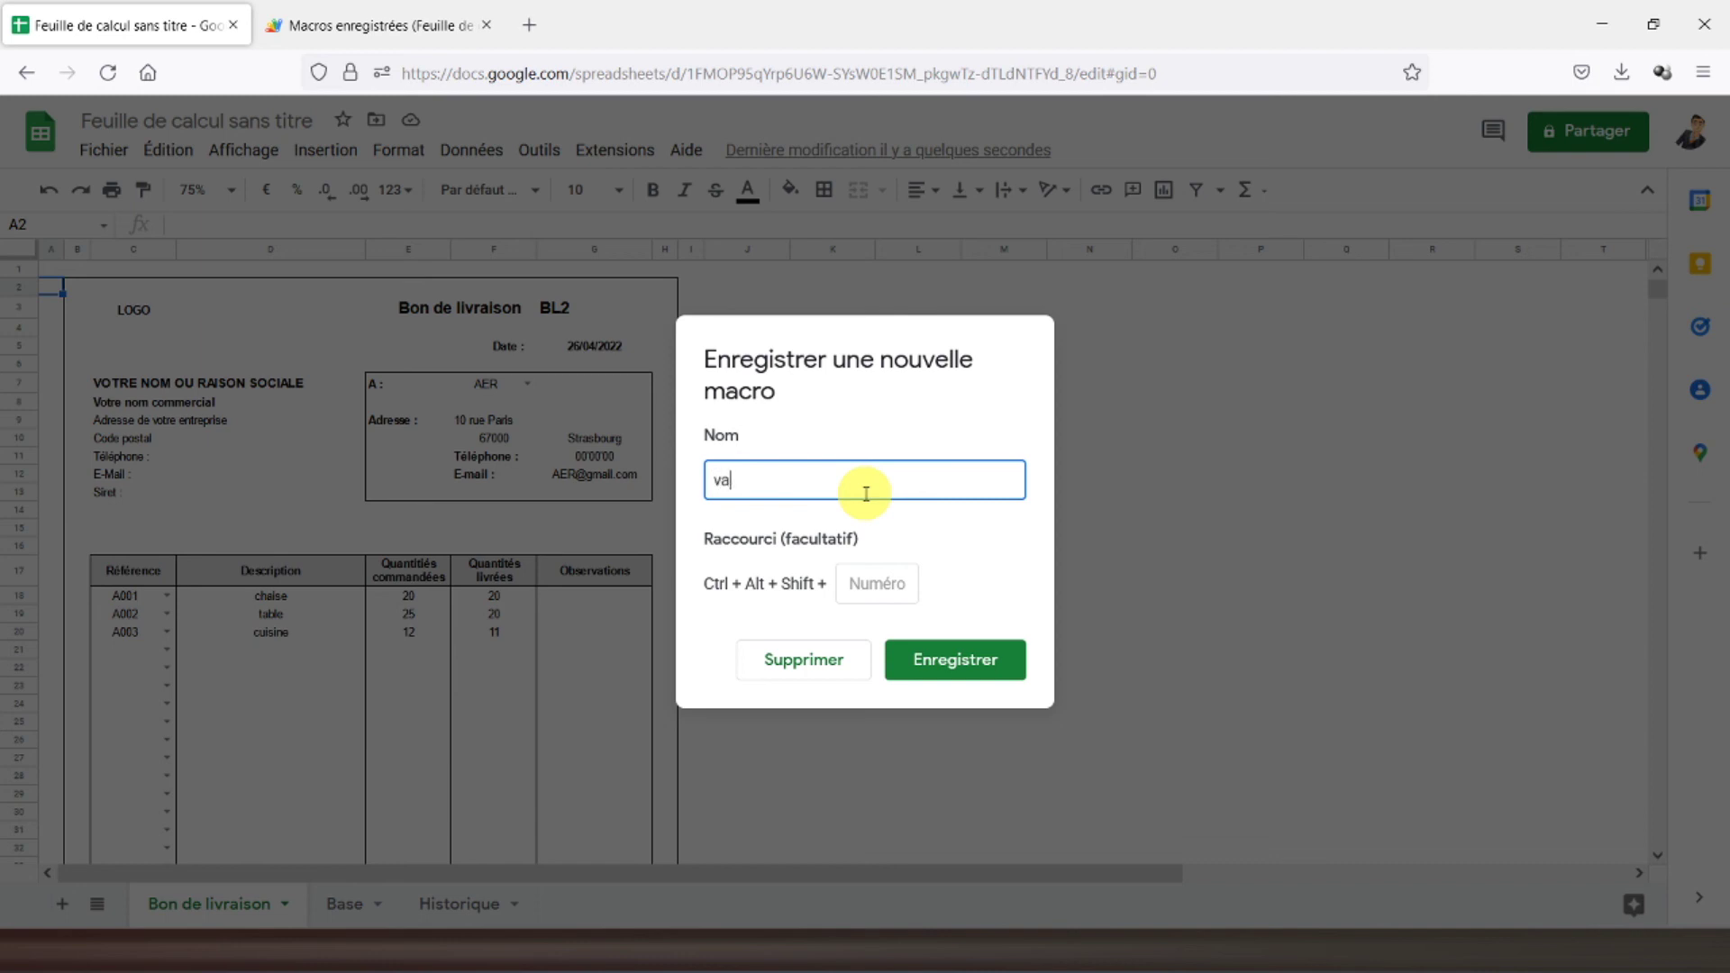
{"action": "key", "text": "Return"}
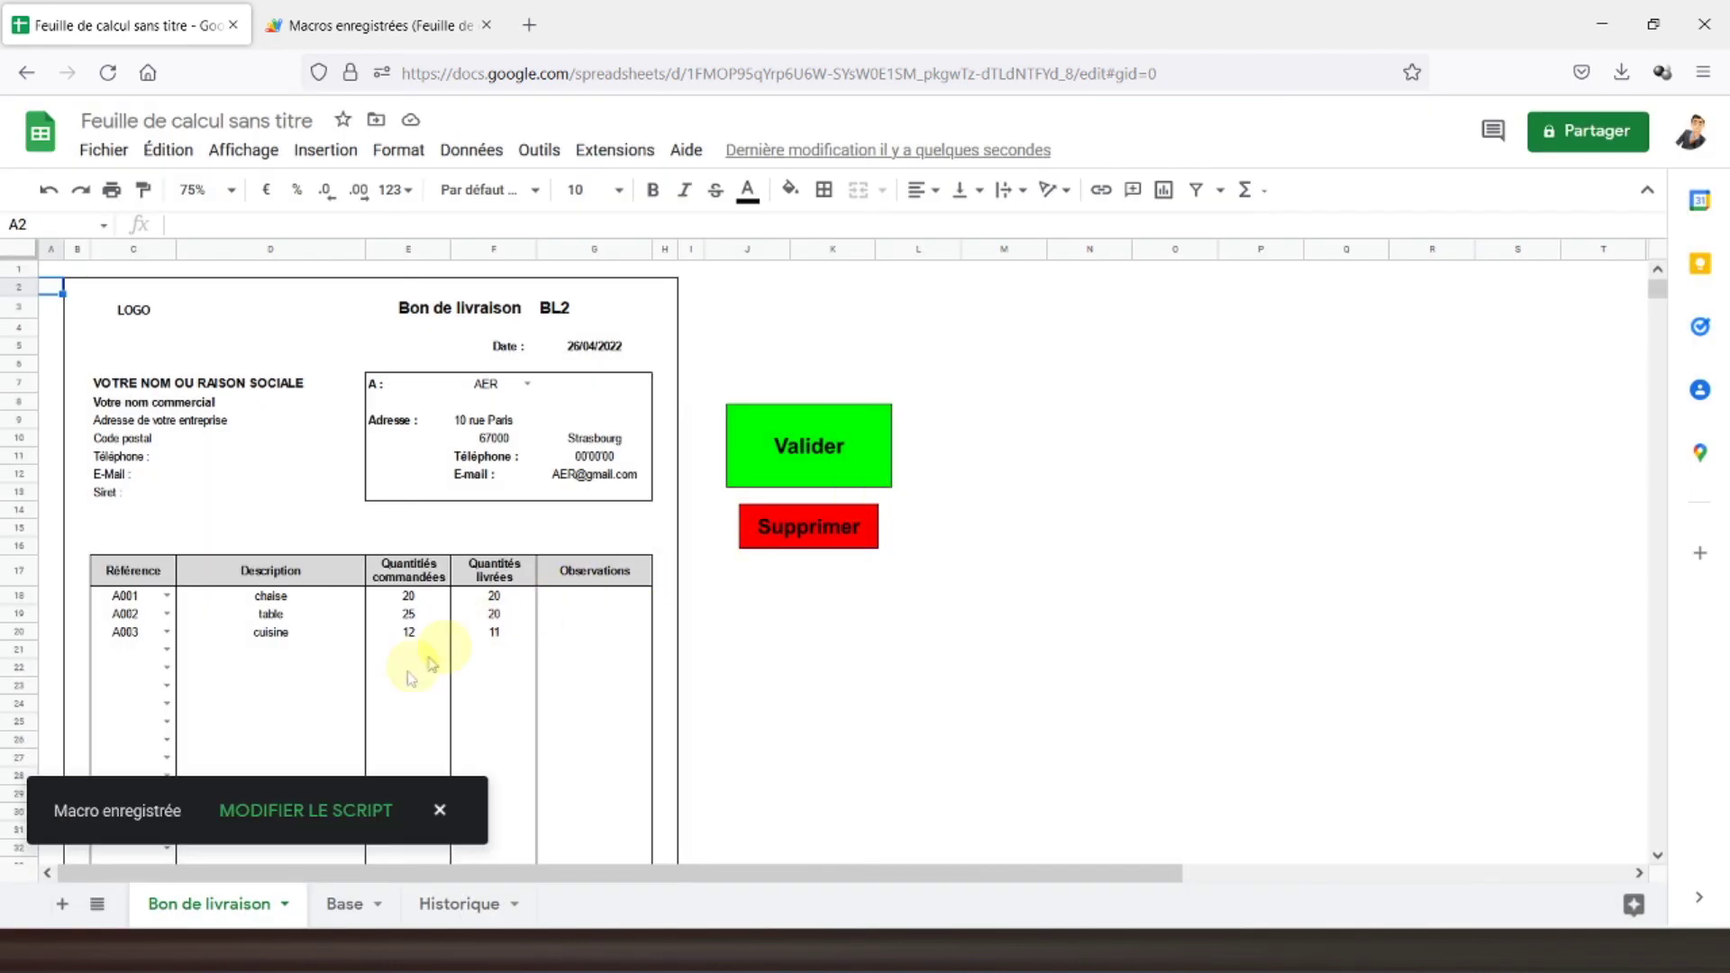
- Review the generated val script, then return to the spreadsheet and dismiss the saved notice
{"action": "left_click", "coordinate": [326, 815]}
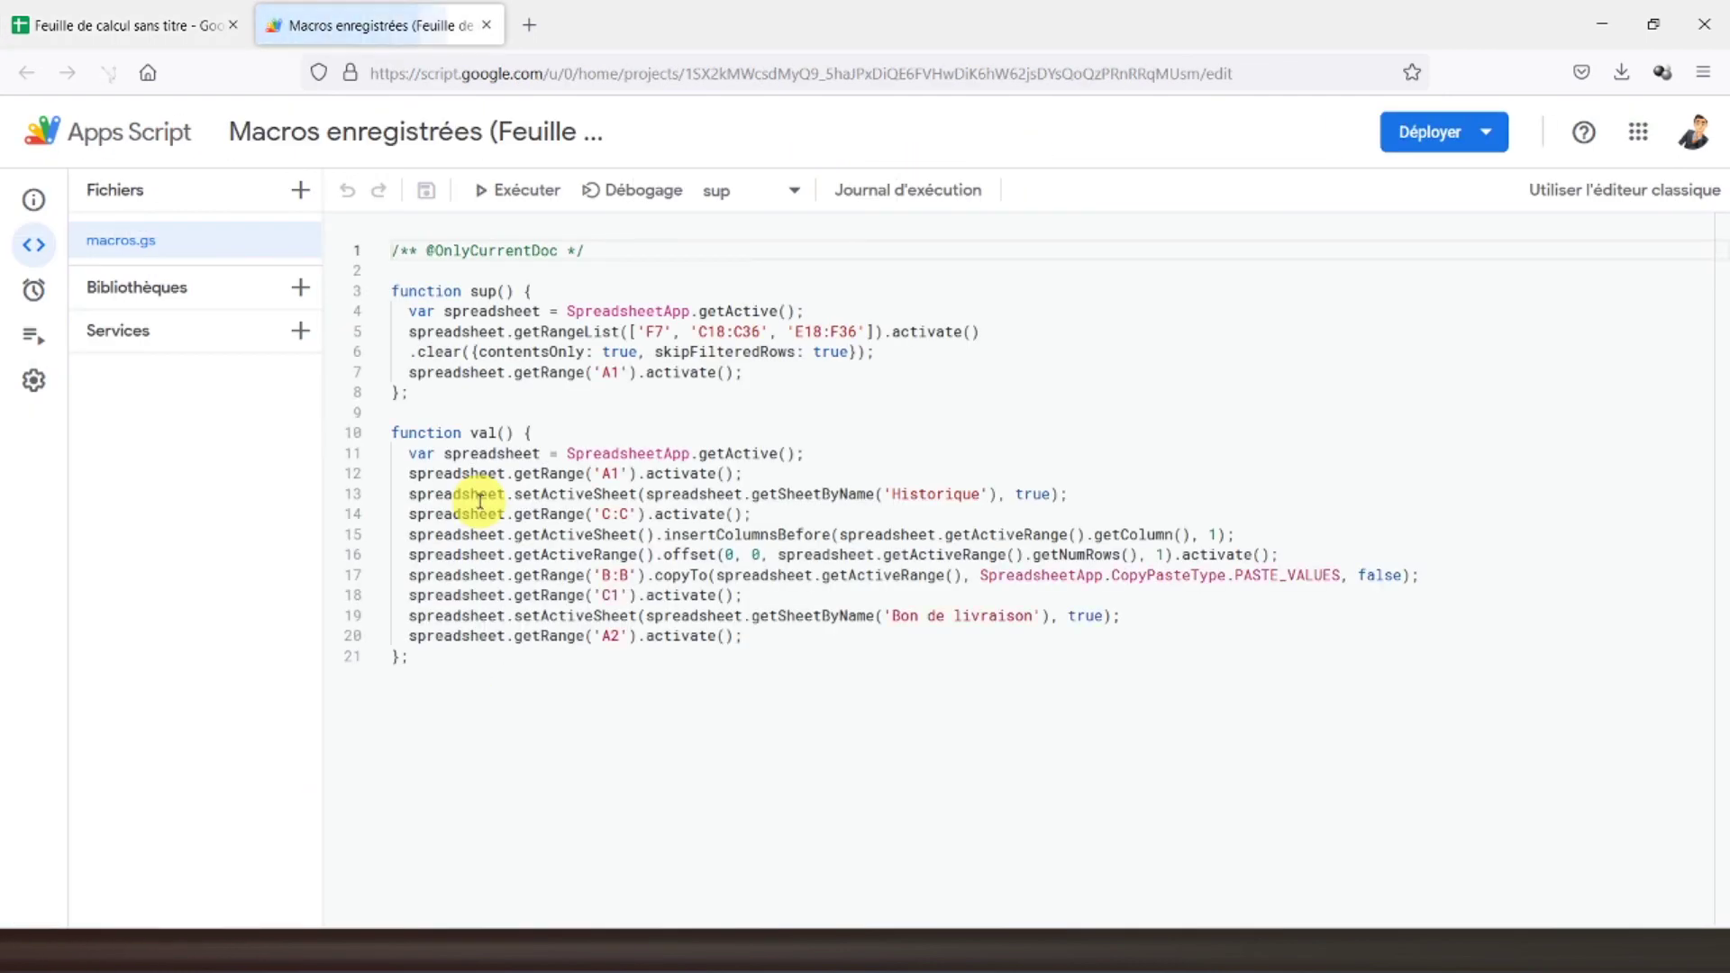
{"action": "left_click", "coordinate": [136, 26]}
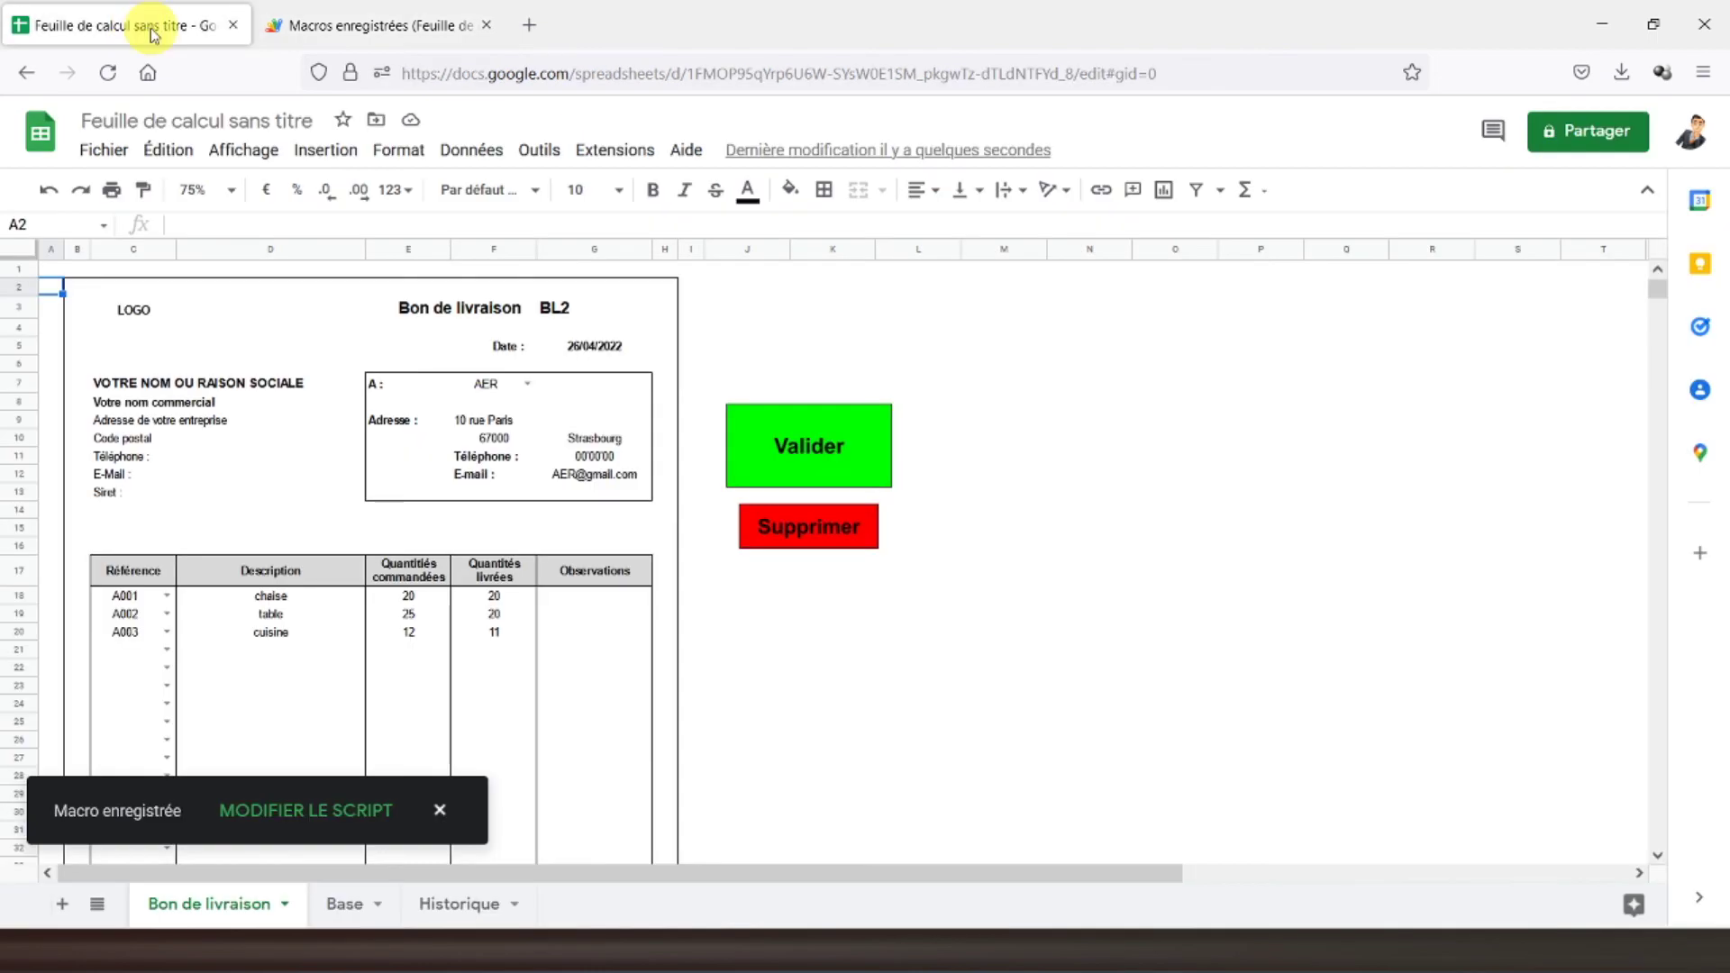
{"action": "left_click", "coordinate": [441, 811]}
- Assign the val macro script to the green Valider drawing
{"action": "left_click", "coordinate": [822, 458]}
{"action": "left_click", "coordinate": [877, 425]}
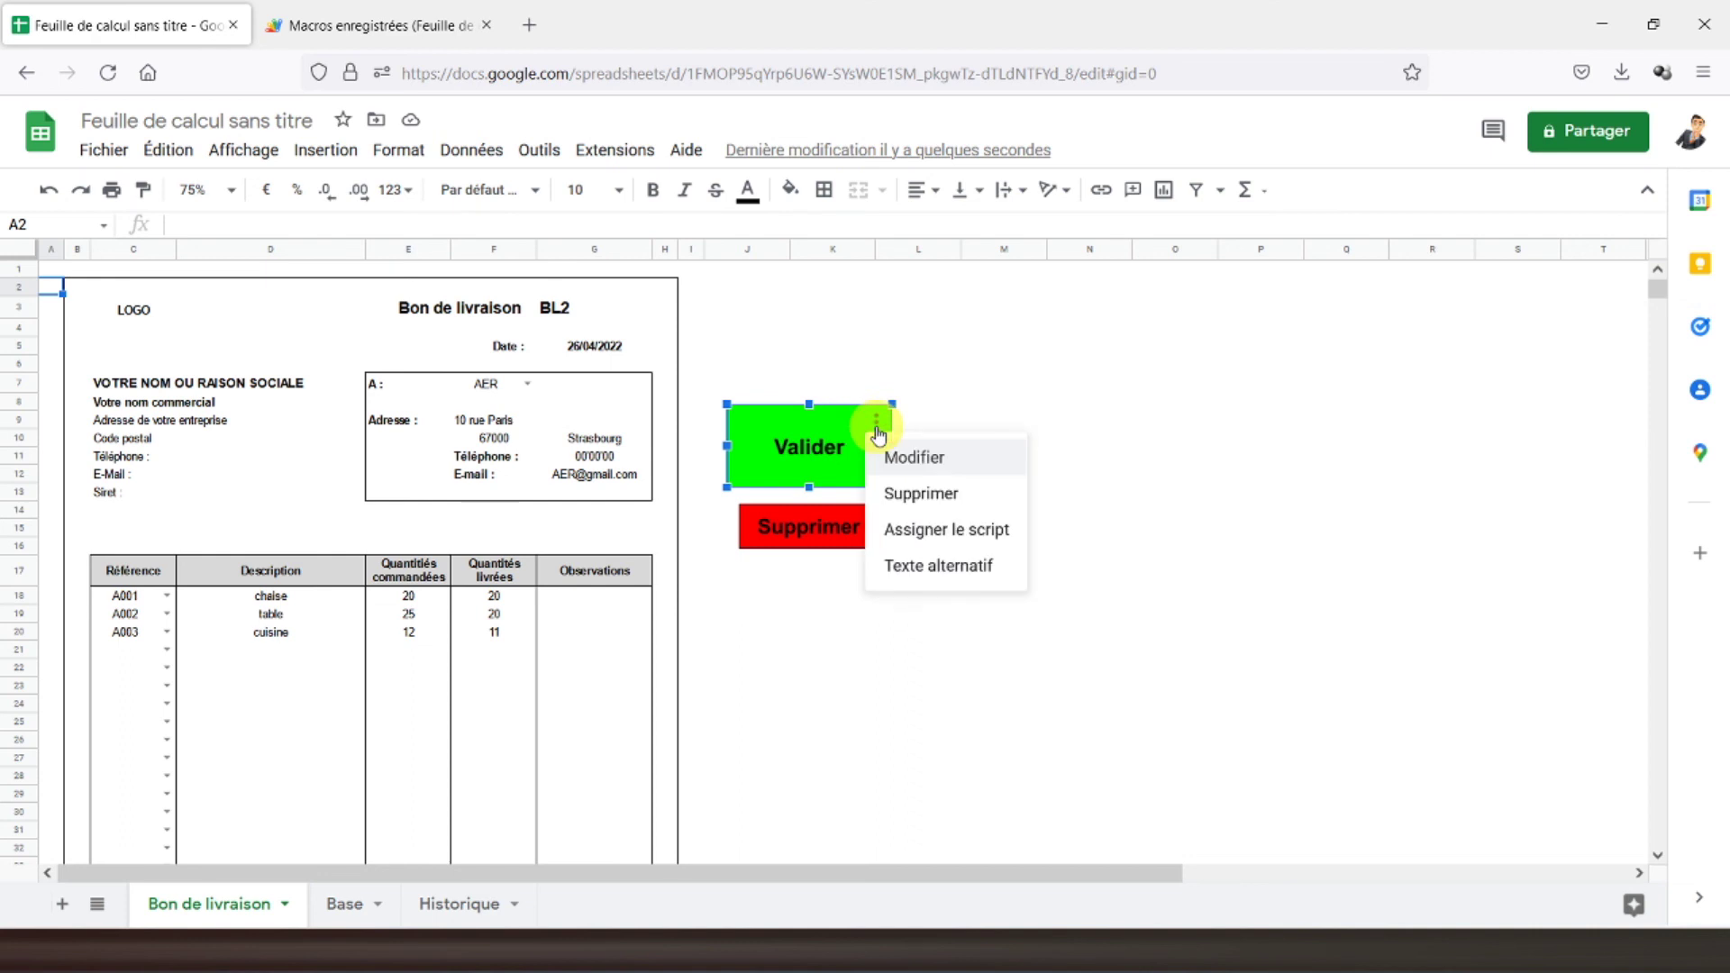
{"action": "left_click", "coordinate": [934, 538]}
{"action": "type", "text": "v"}
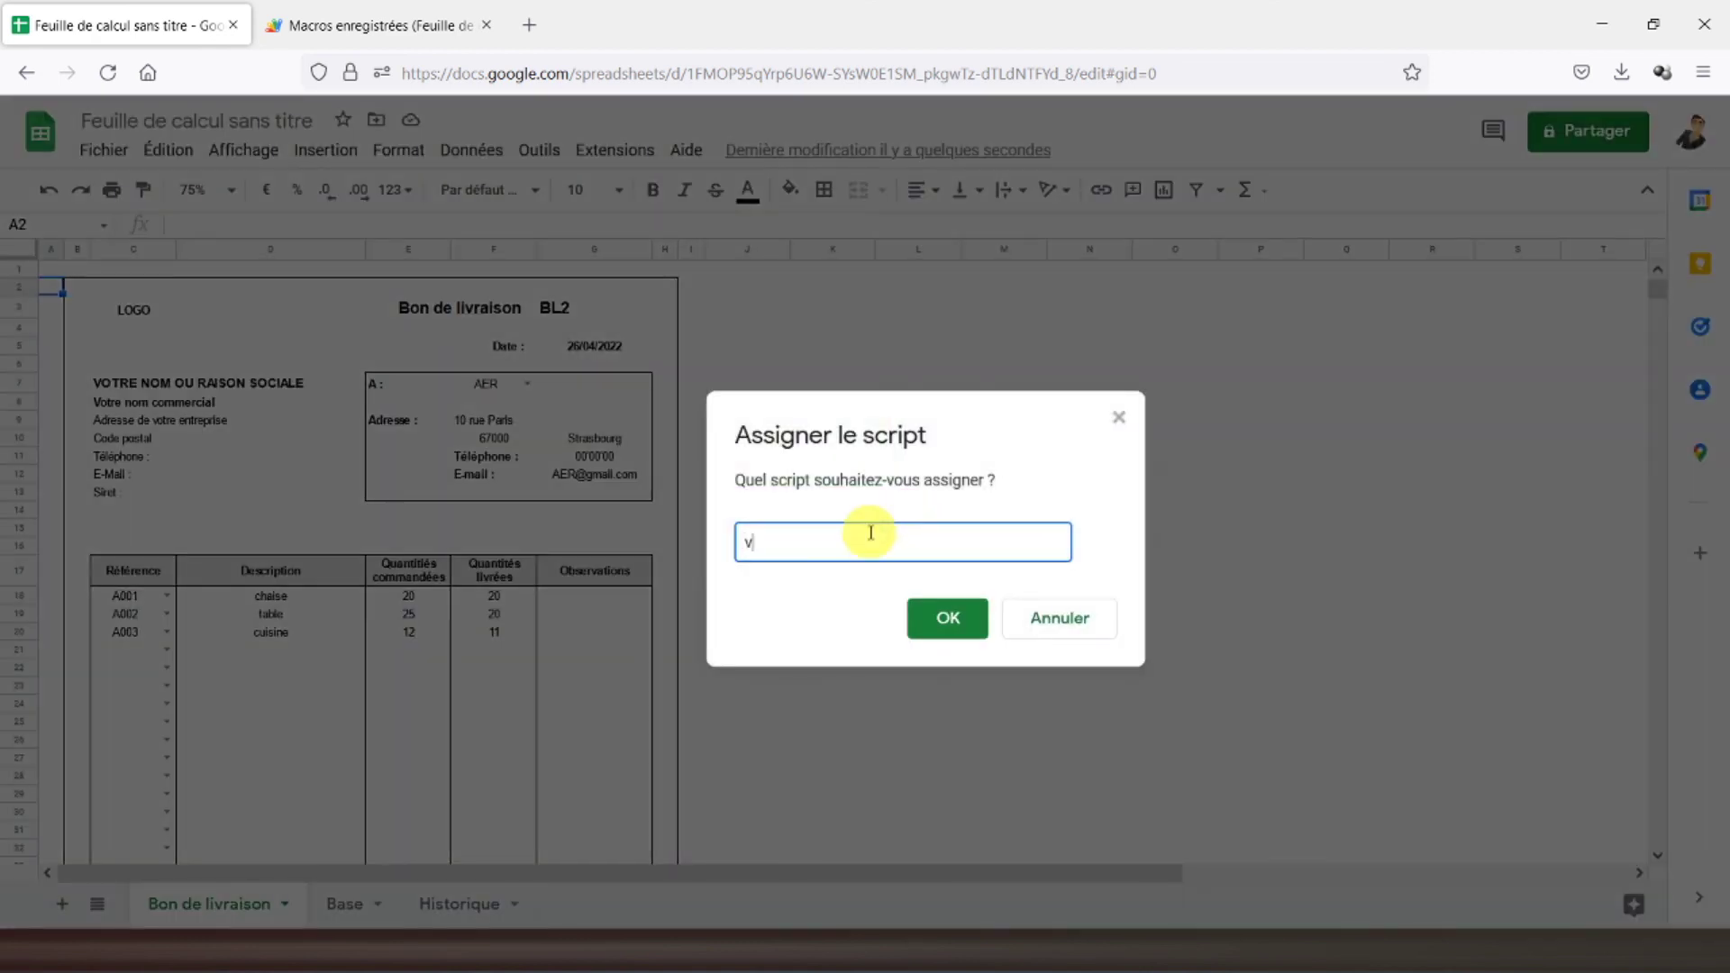
{"action": "type", "text": "l"}
{"action": "left_click", "coordinate": [947, 618]}
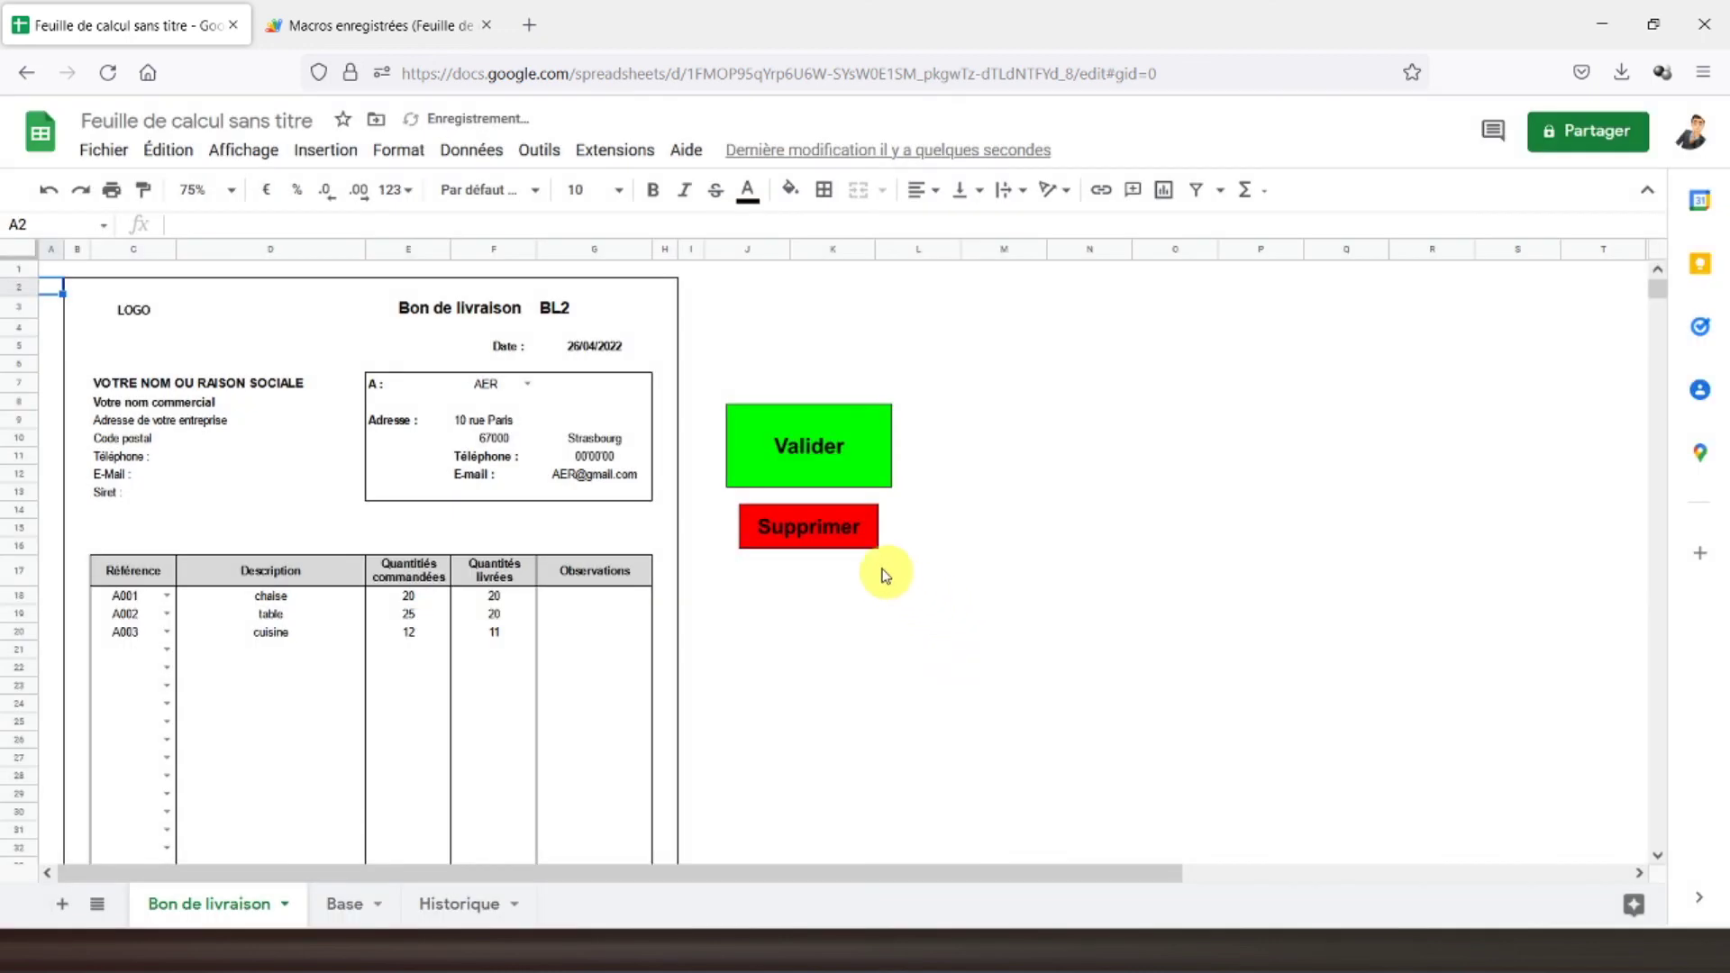
{"action": "left_click", "coordinate": [455, 903]}
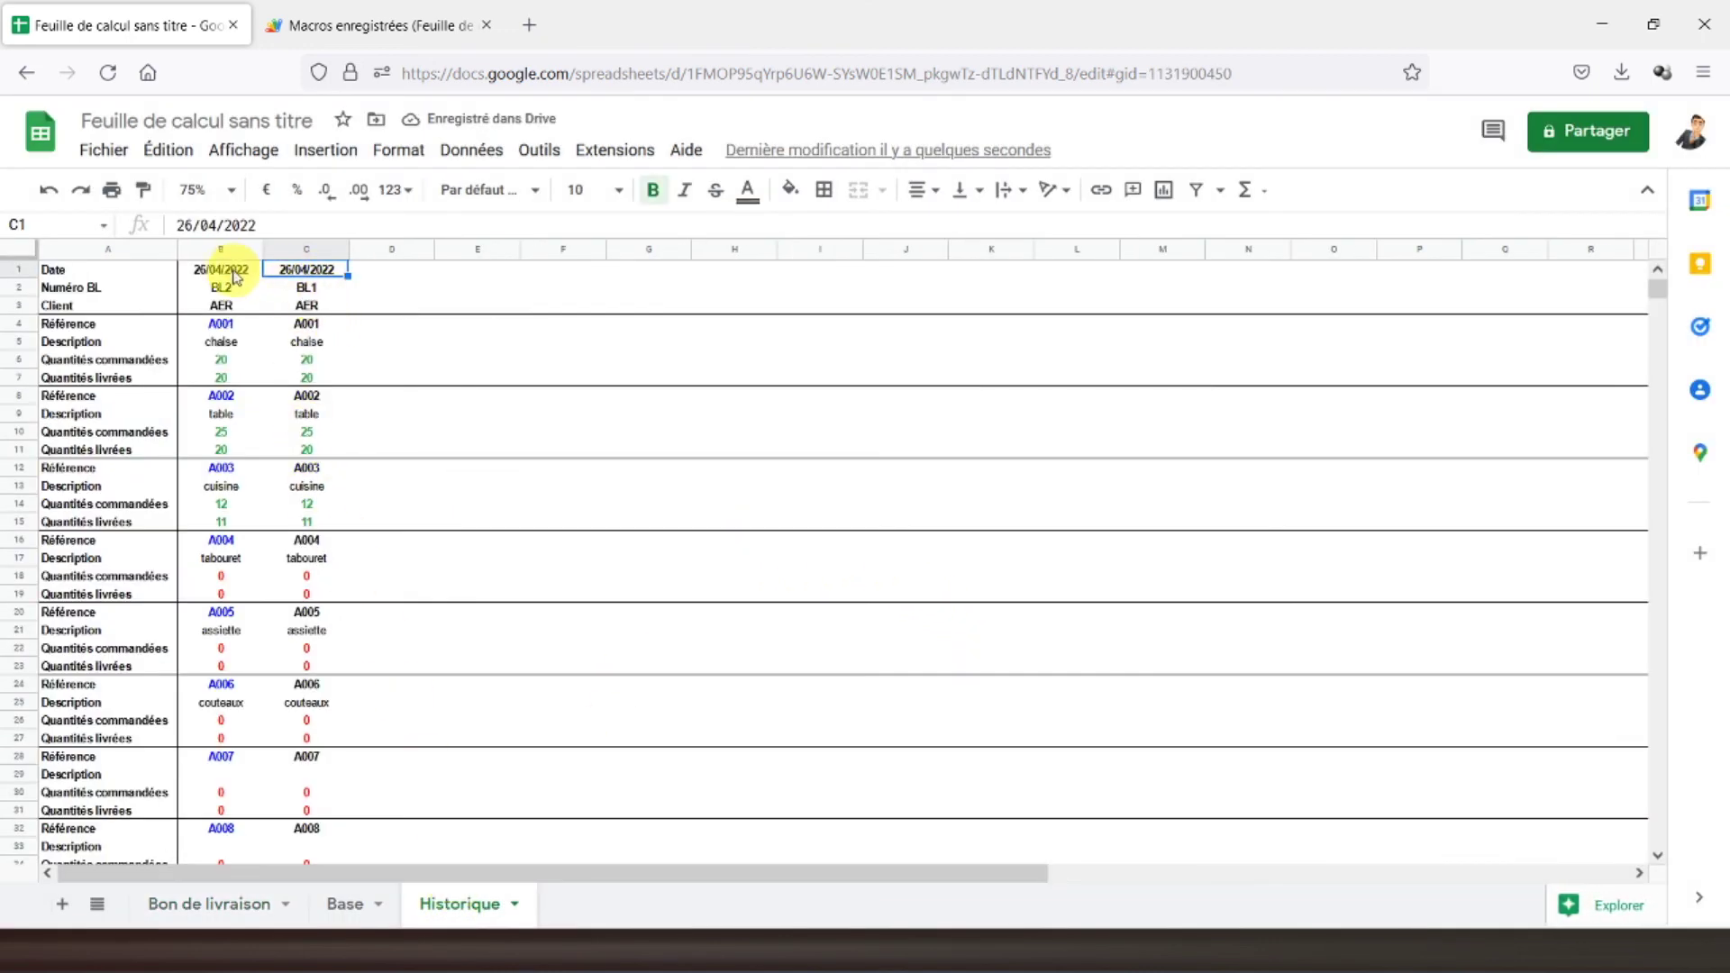
- Check the archived BL1 values in Historique column C, including the tabouret entry
{"action": "left_click", "coordinate": [302, 341]}
{"action": "left_click", "coordinate": [307, 396]}
{"action": "left_click", "coordinate": [308, 450]}
{"action": "left_click", "coordinate": [306, 486]}
{"action": "left_click", "coordinate": [302, 558]}
{"action": "left_click", "coordinate": [94, 271]}
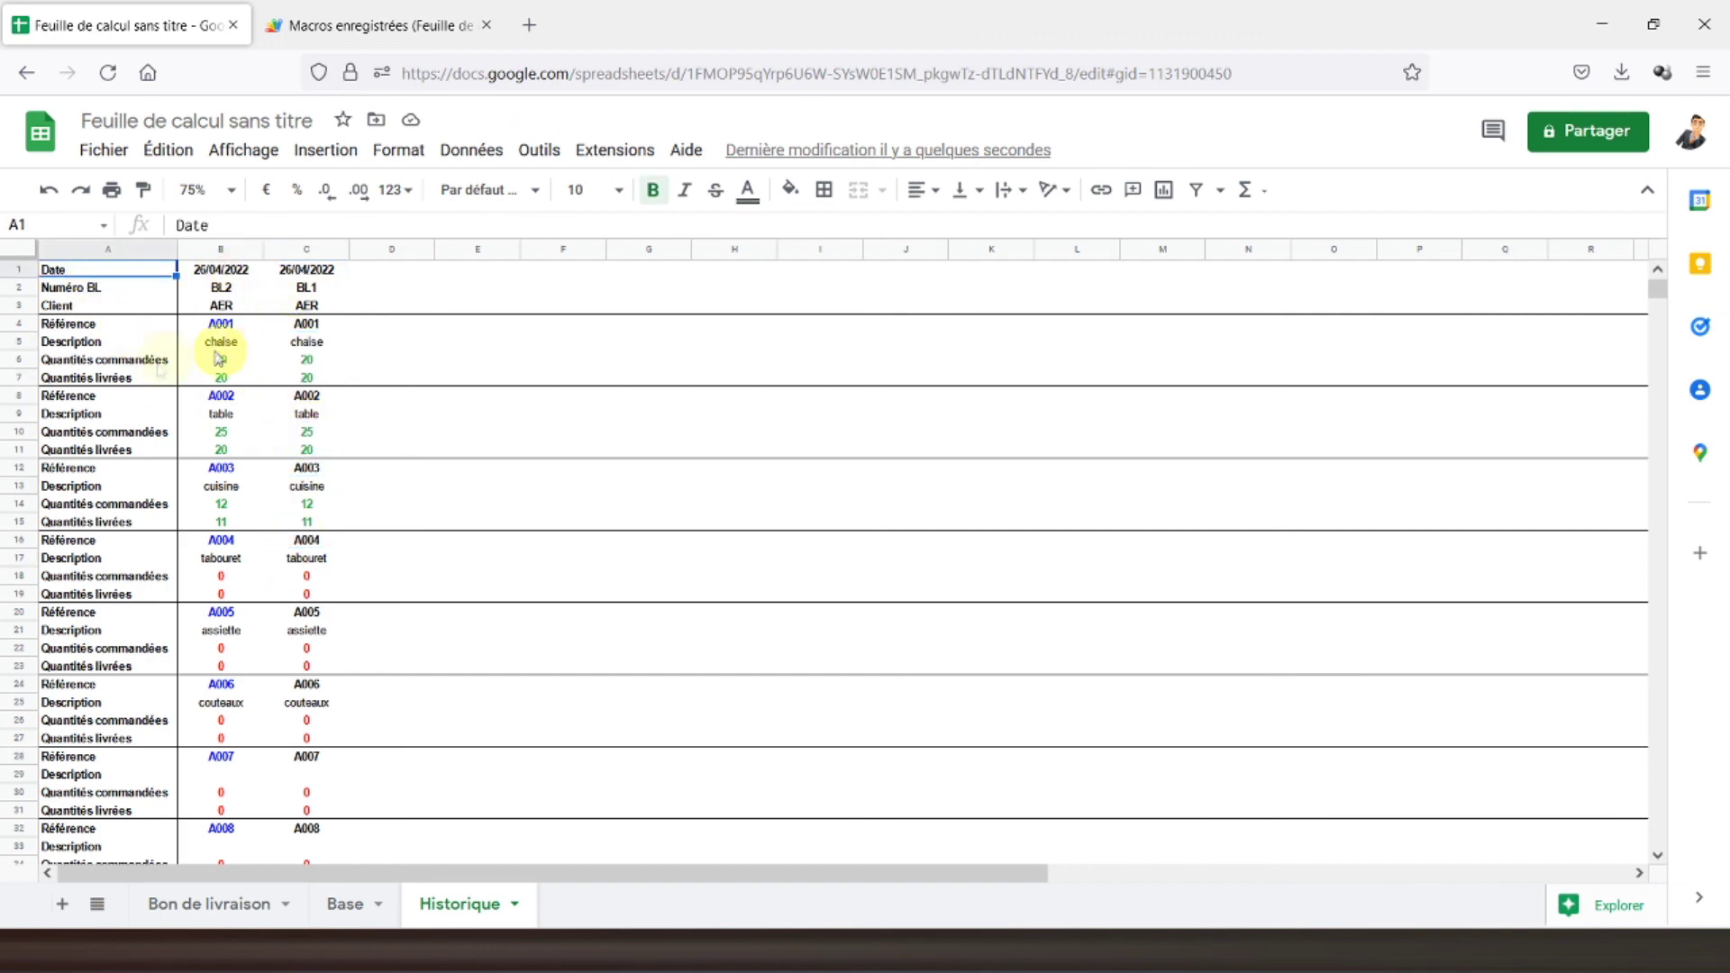
- Inspect the formula behind Historique cell B2
{"action": "left_click", "coordinate": [207, 905]}
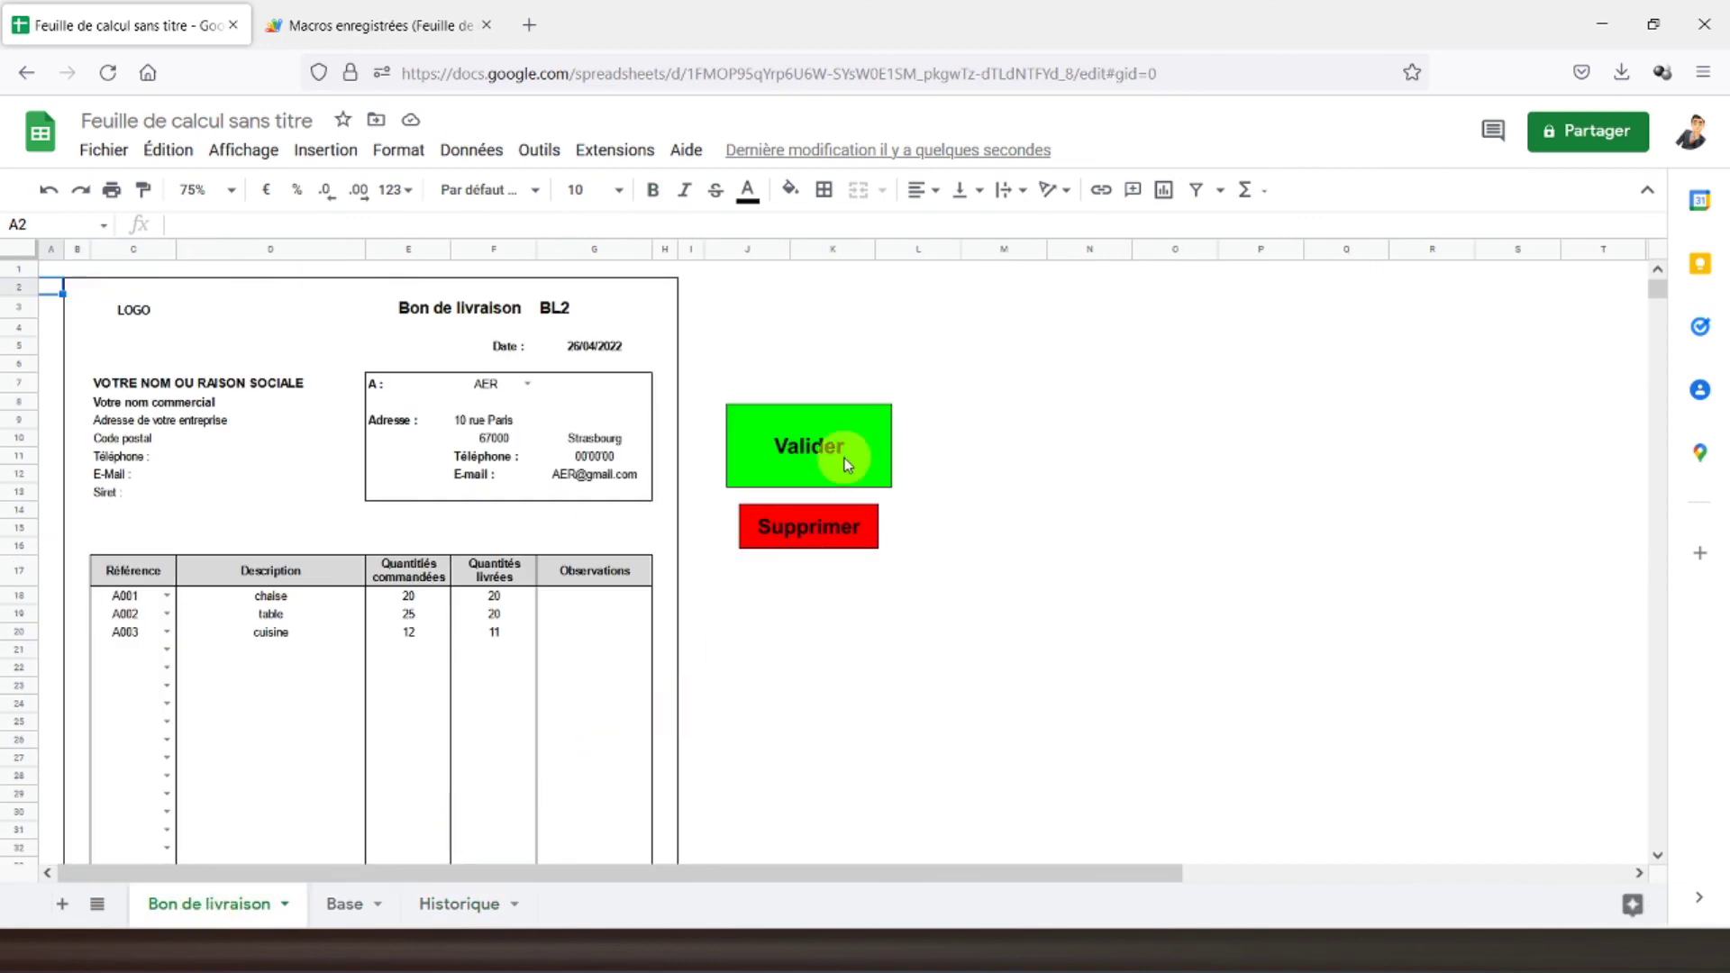
{"action": "left_click", "coordinate": [446, 904]}
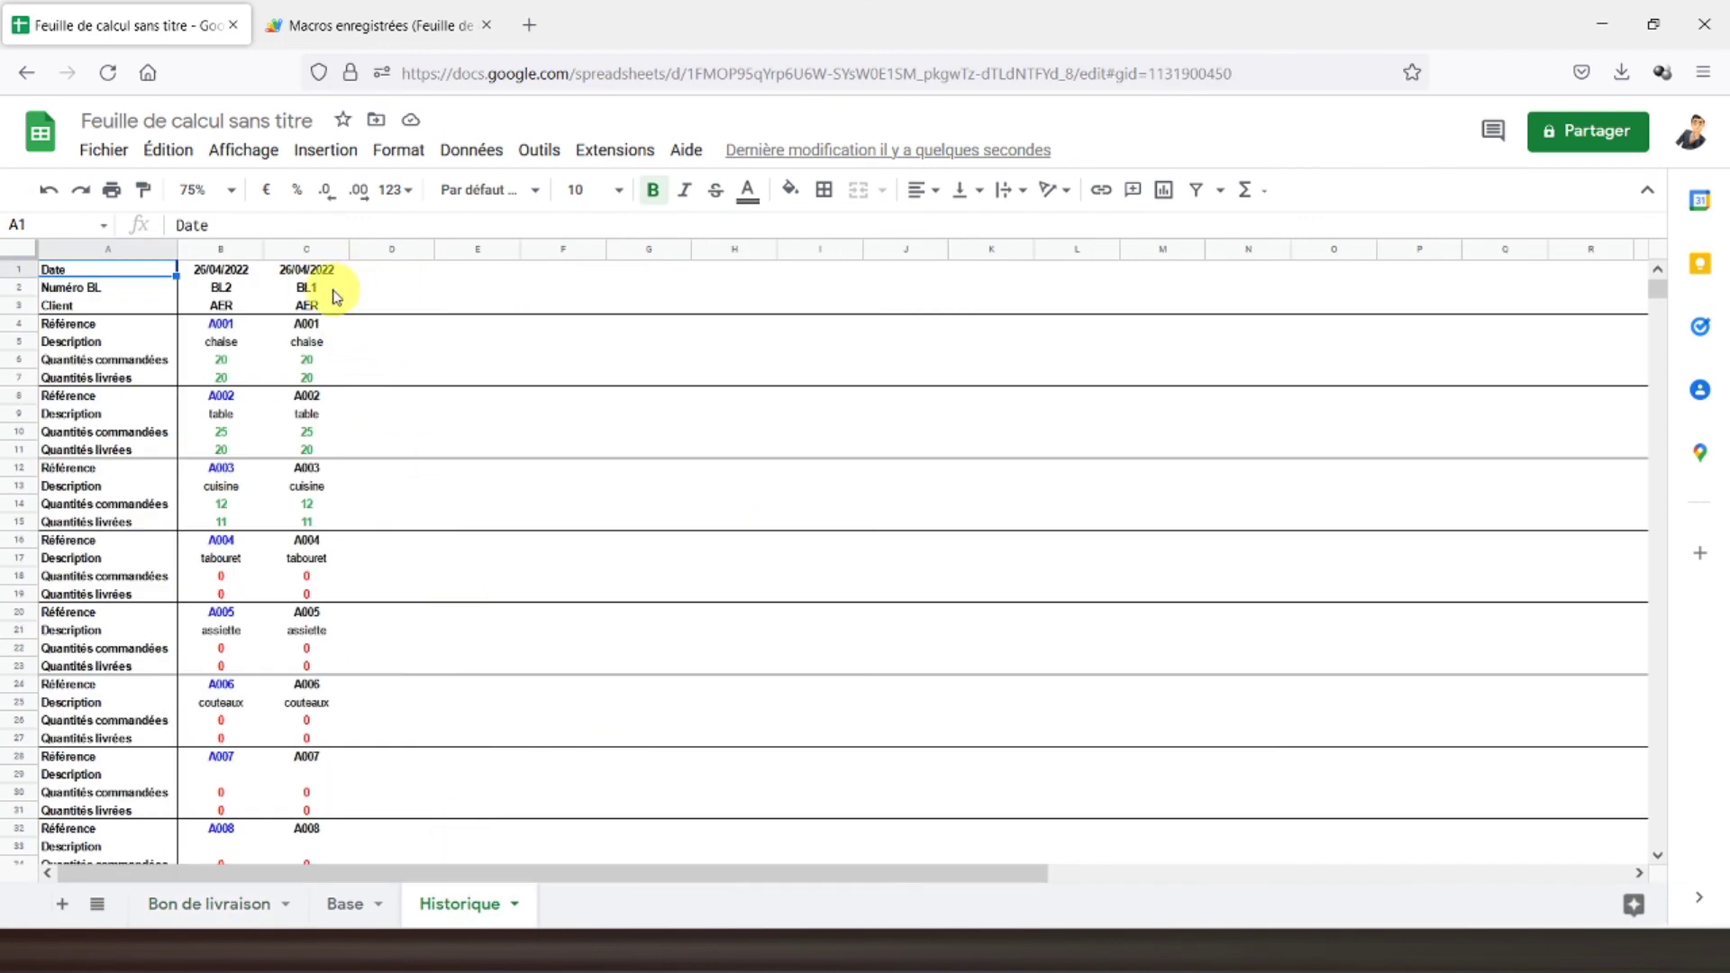
{"action": "left_click", "coordinate": [225, 290]}
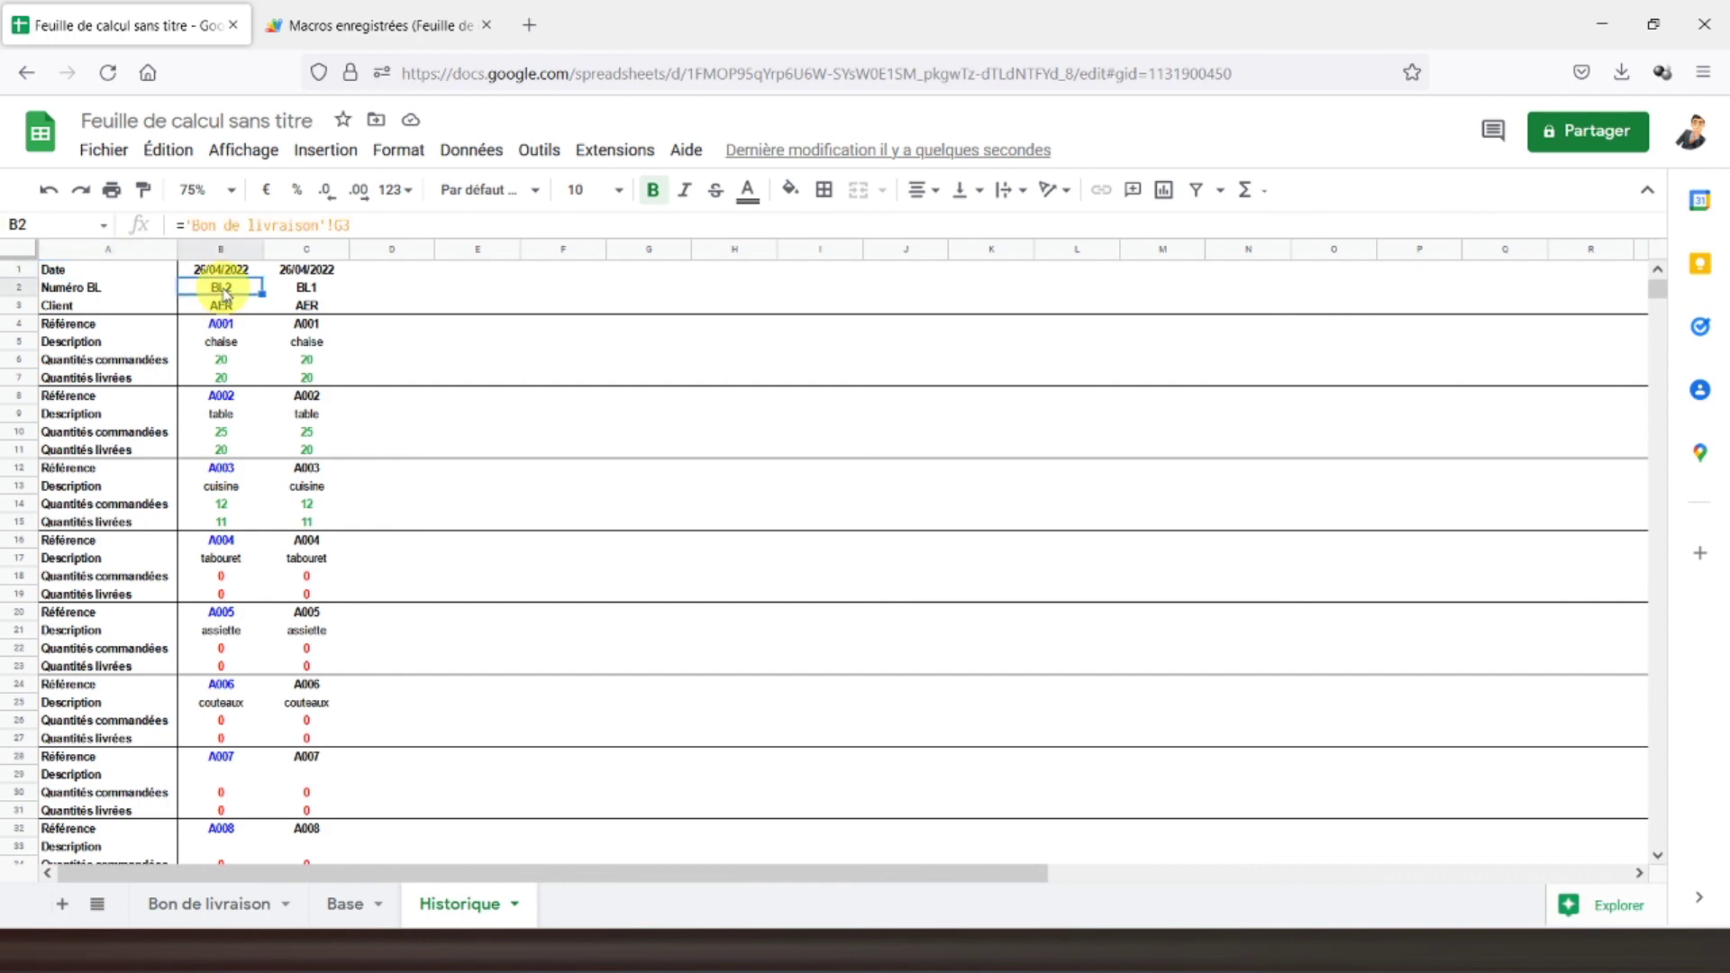
{"action": "left_click", "coordinate": [72, 270]}
- Run Valider to archive BL2, confirming C2 holds BL2 and B2 shows BL3
{"action": "left_click", "coordinate": [237, 905]}
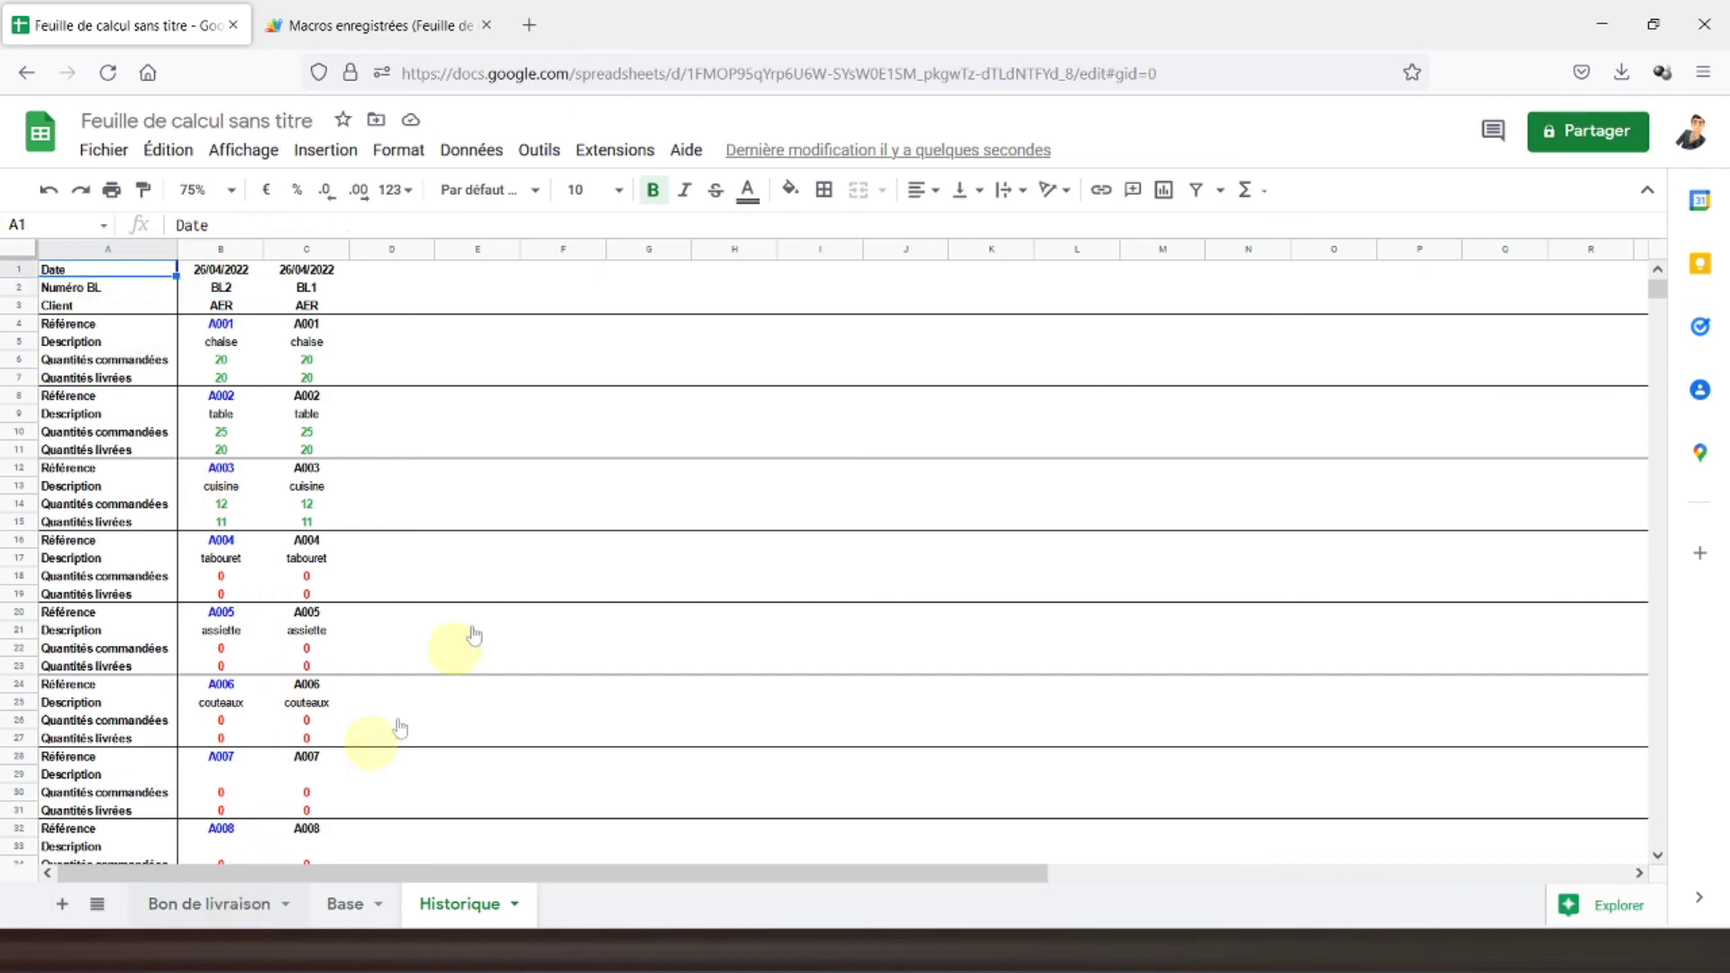
{"action": "left_click", "coordinate": [774, 435]}
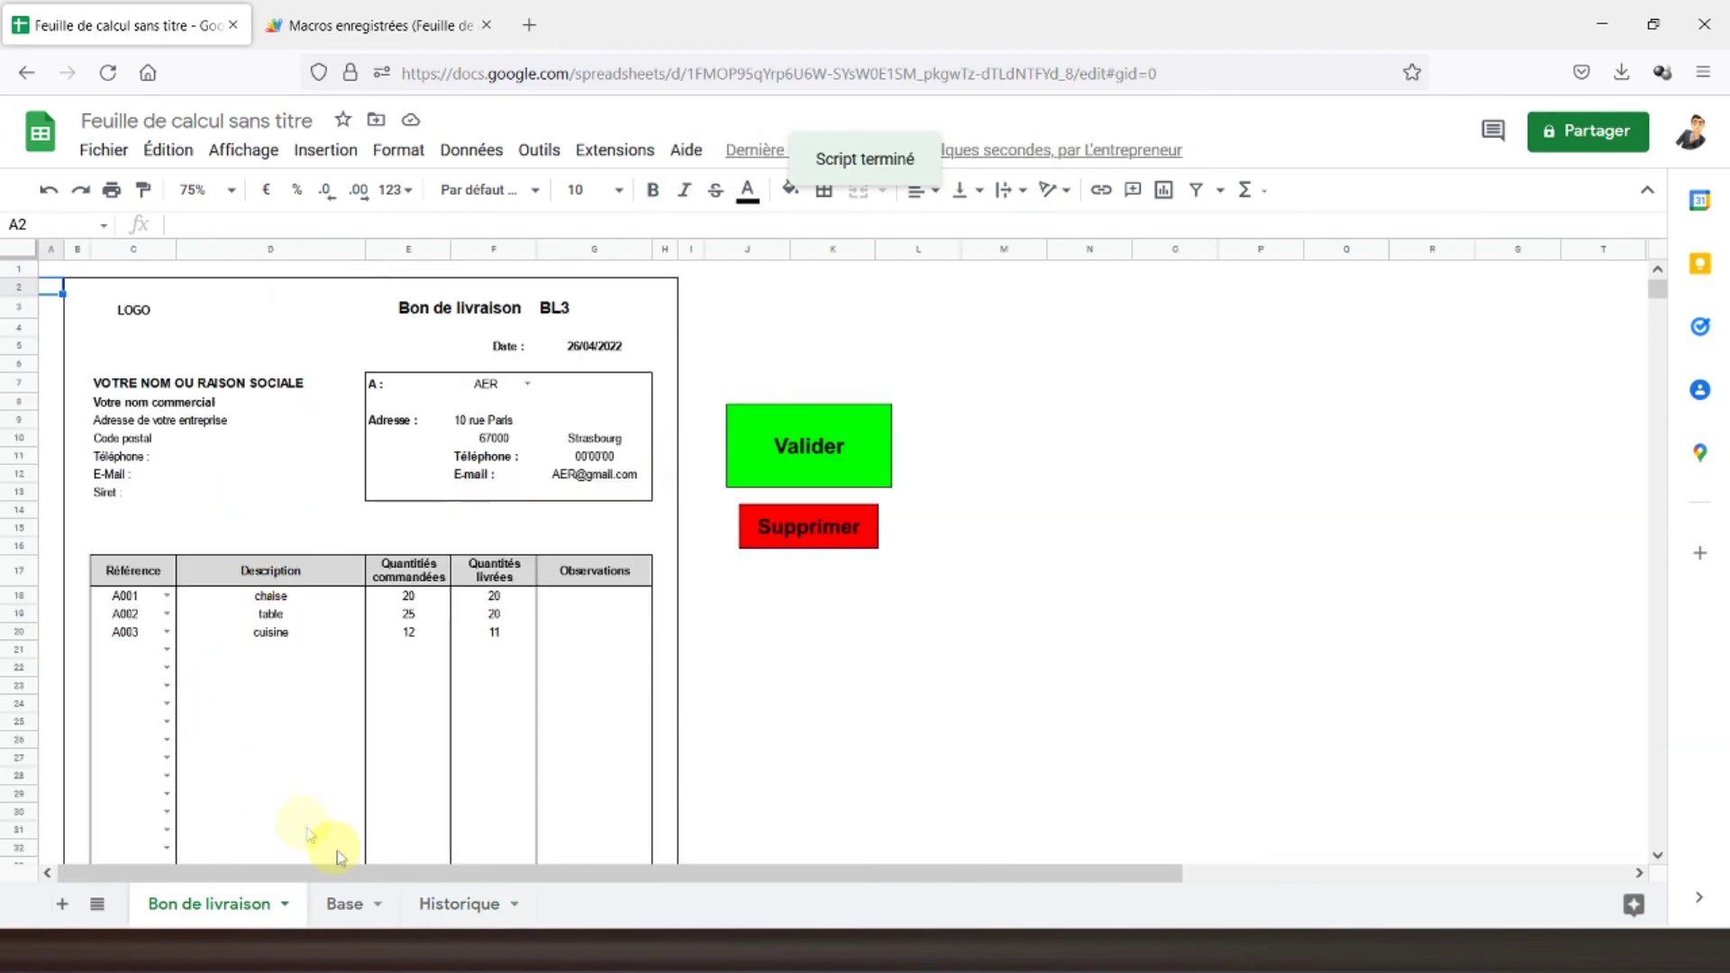
{"action": "left_click", "coordinate": [441, 902]}
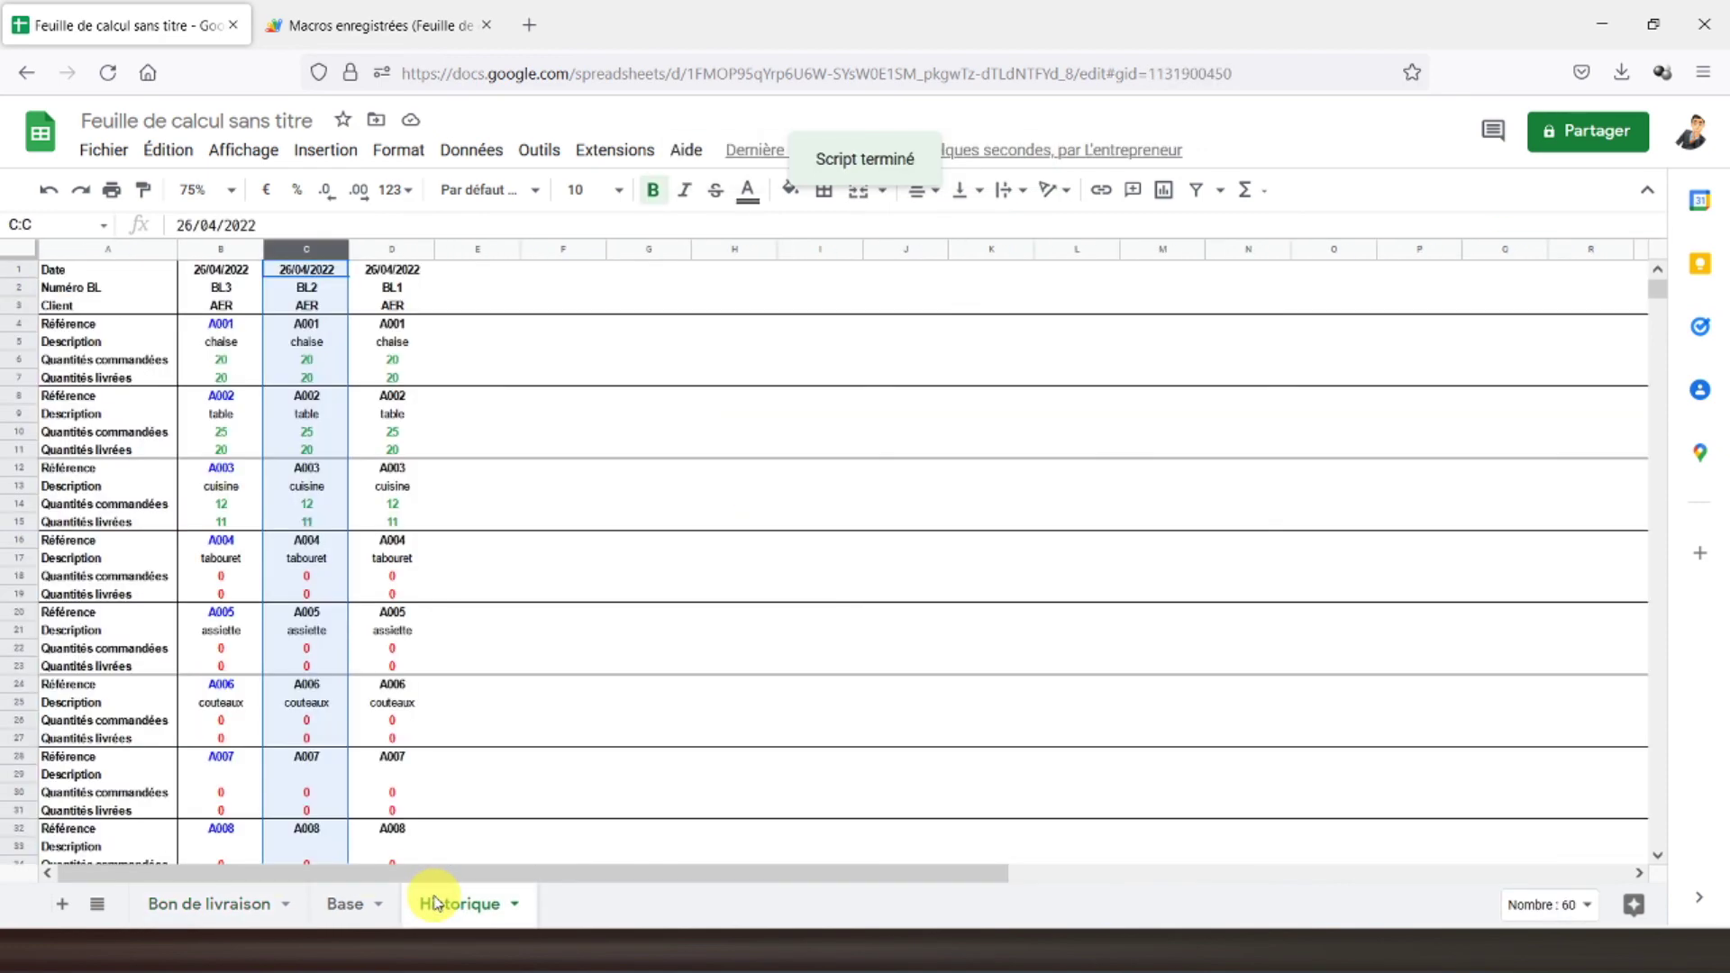
{"action": "left_click", "coordinate": [289, 292]}
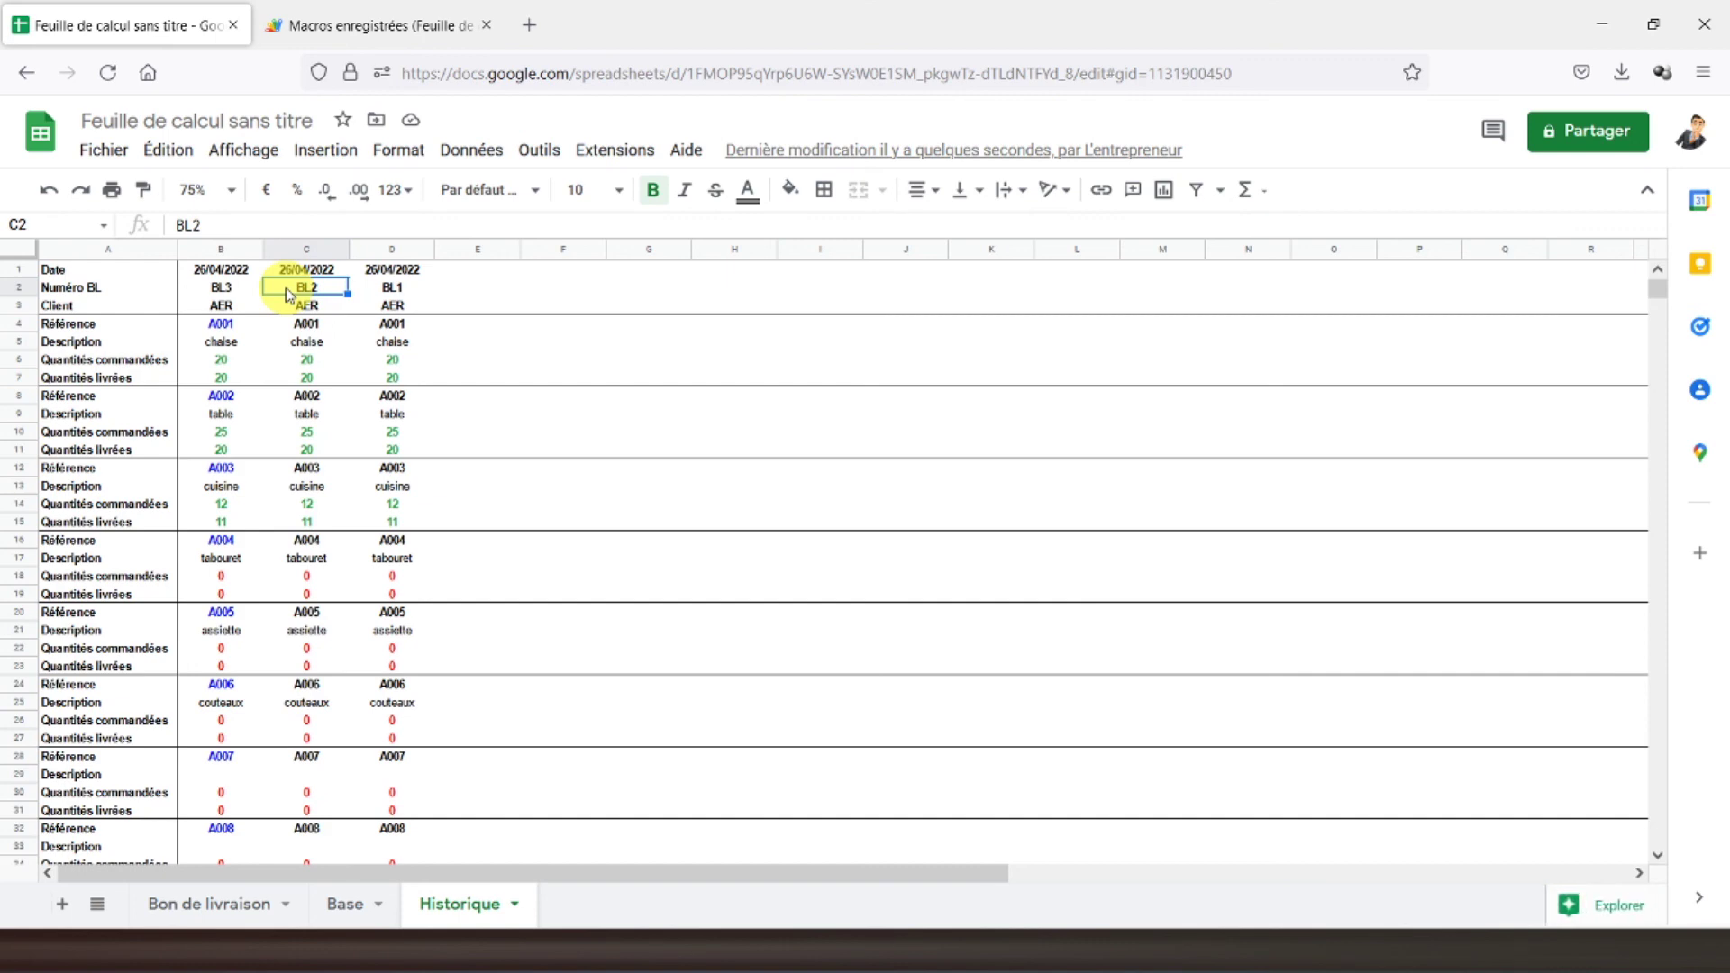
{"action": "left_click", "coordinate": [215, 290]}
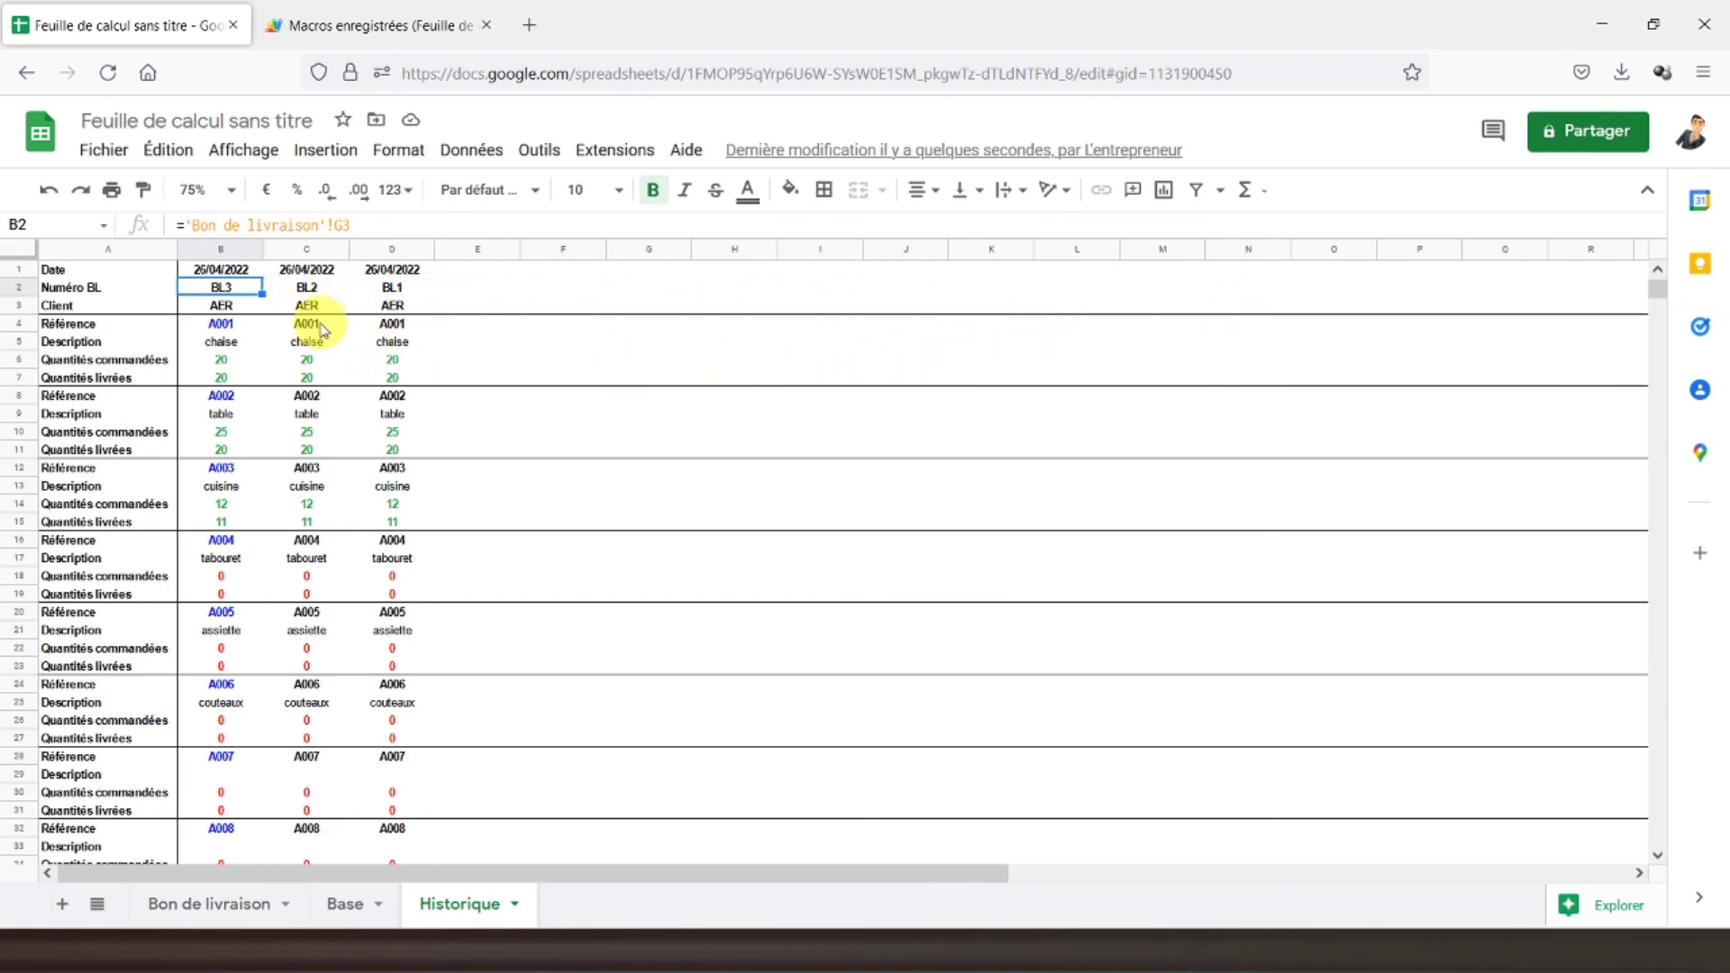
- Return to the Bon de livraison form with cell A1 selected
{"action": "left_click", "coordinate": [93, 273]}
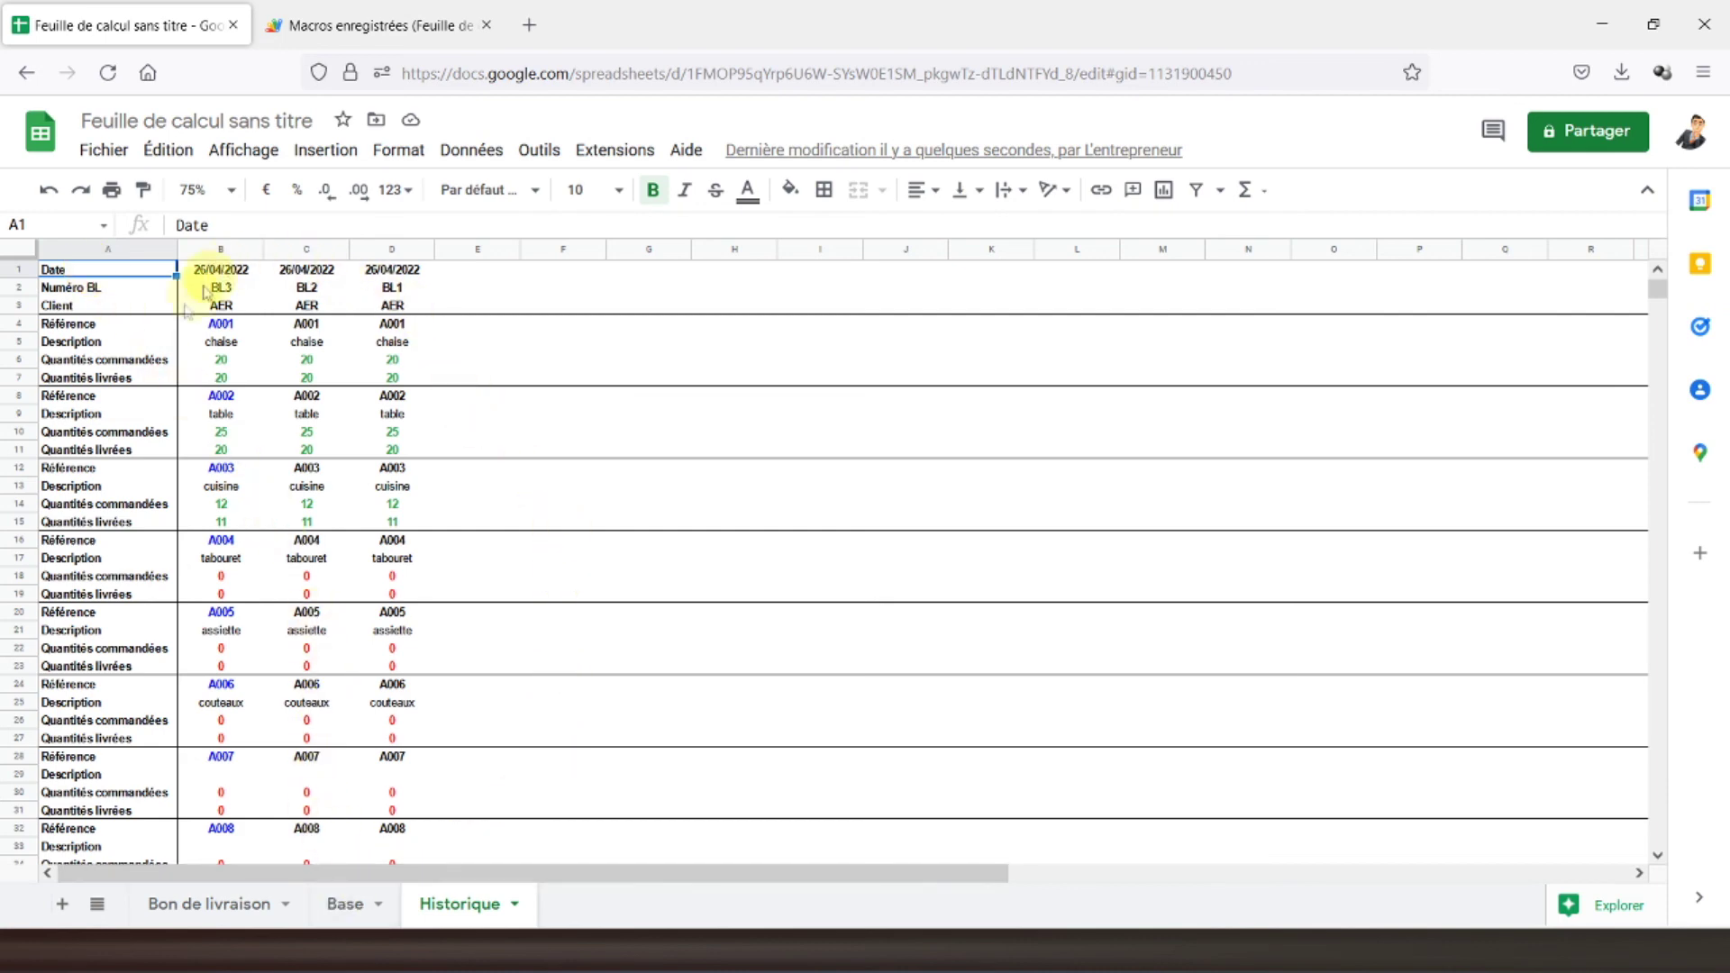
{"action": "left_click", "coordinate": [335, 905]}
{"action": "left_click", "coordinate": [213, 904]}
{"action": "left_click", "coordinate": [58, 272]}
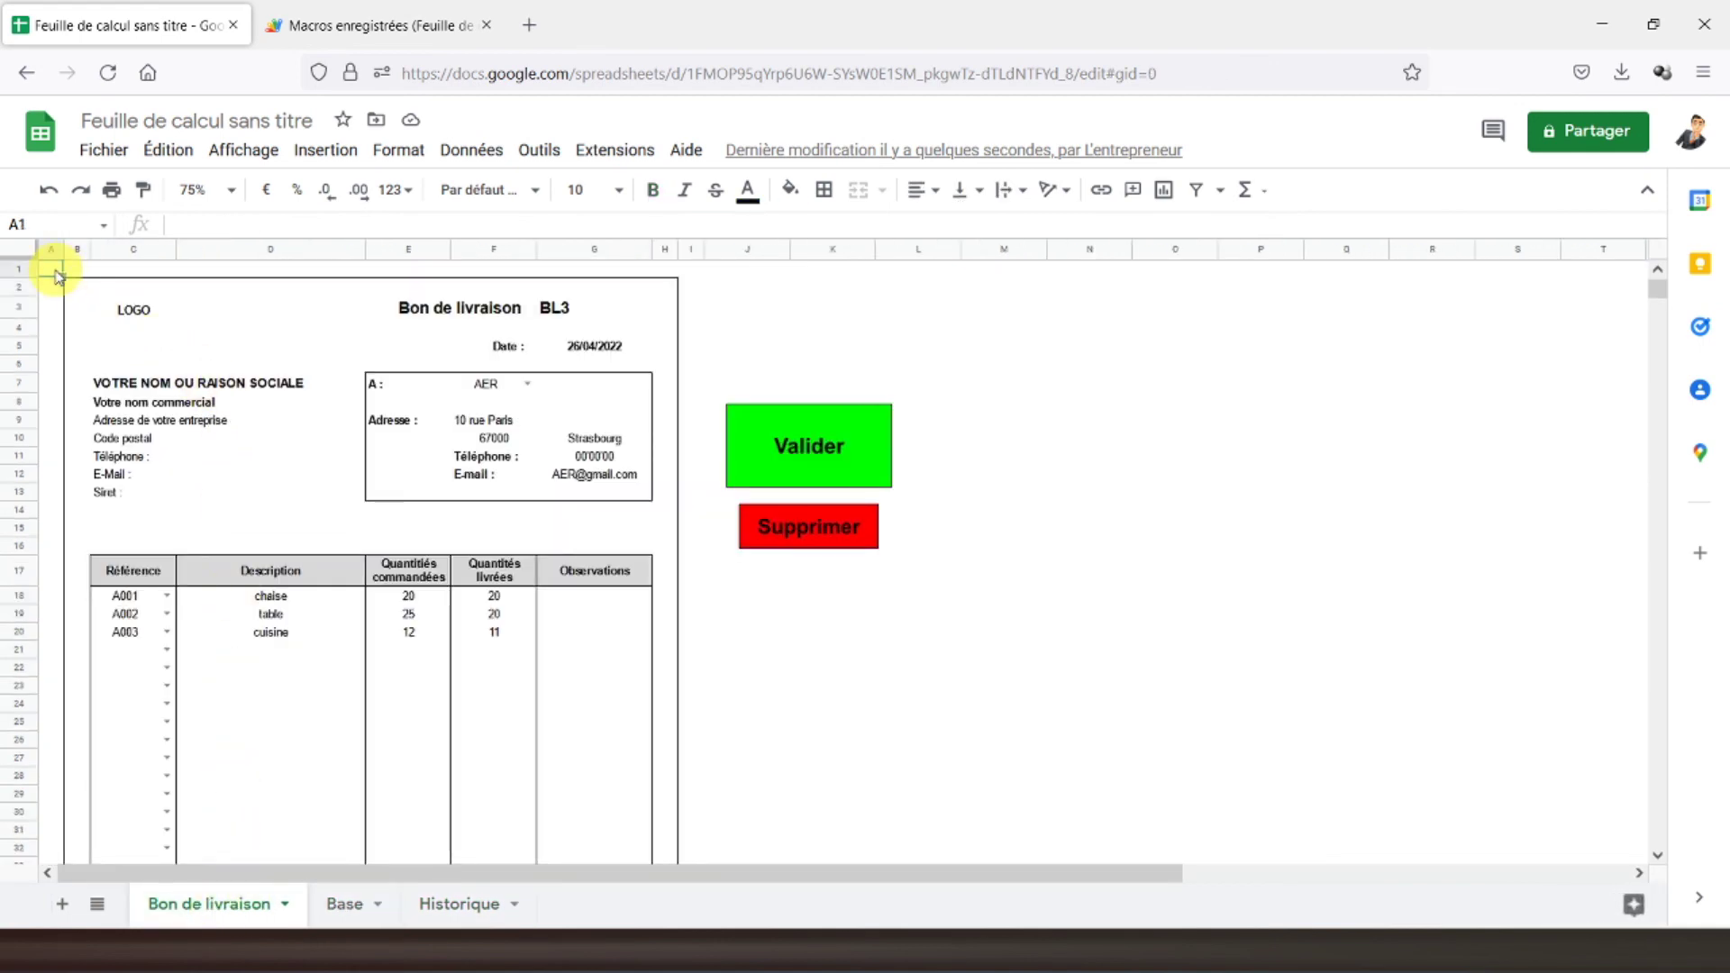